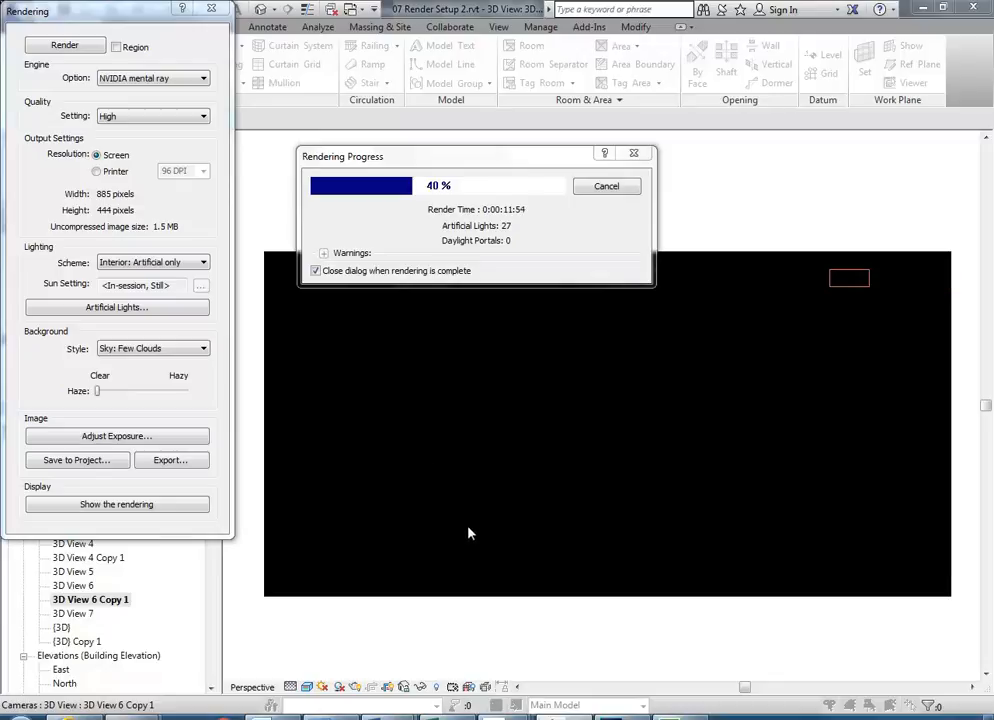
# - Switch to Photoshop and browse to StudentResources > EDU_DC_InteriorDesign > Material Images > Furniture
pyautogui.moveTo(622, 714)
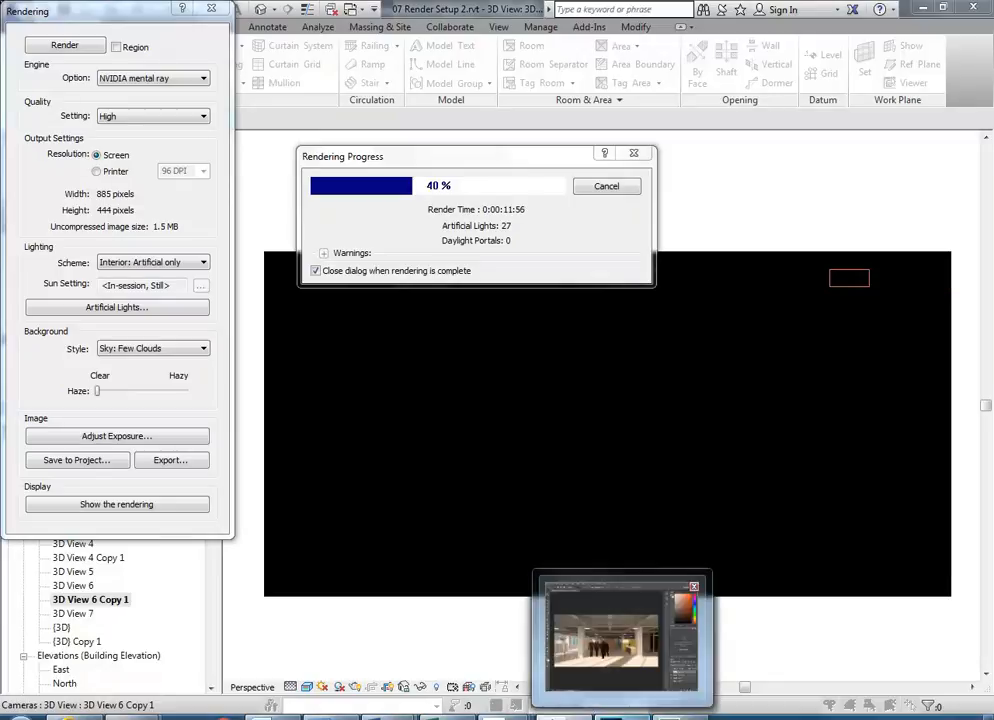
pyautogui.click(615, 635)
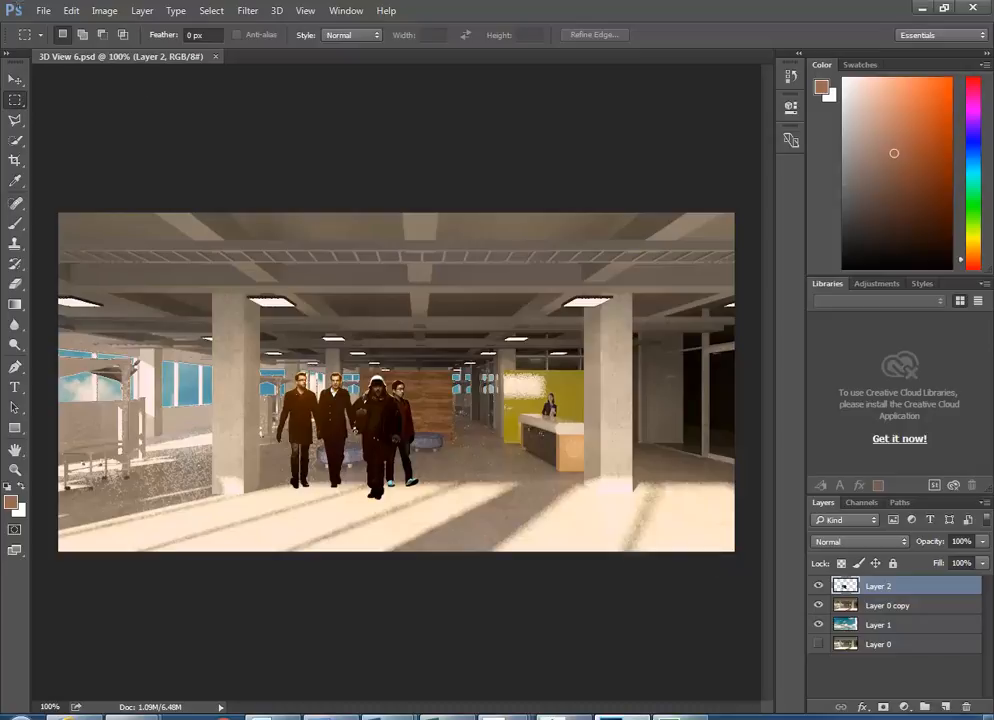
pyautogui.click(44, 12)
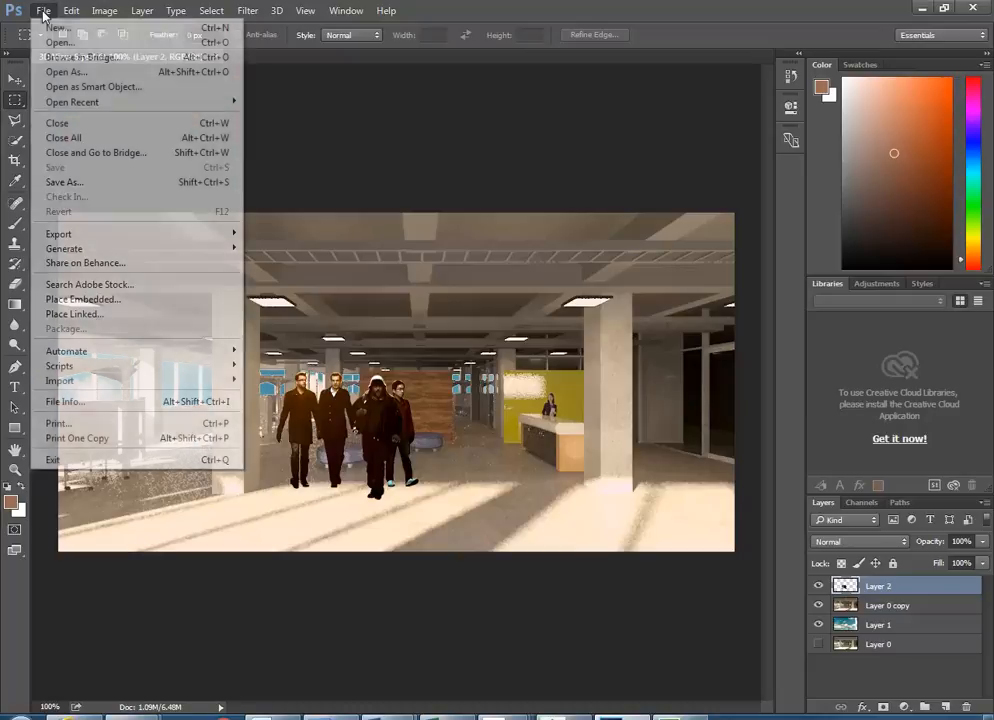
pyautogui.click(56, 44)
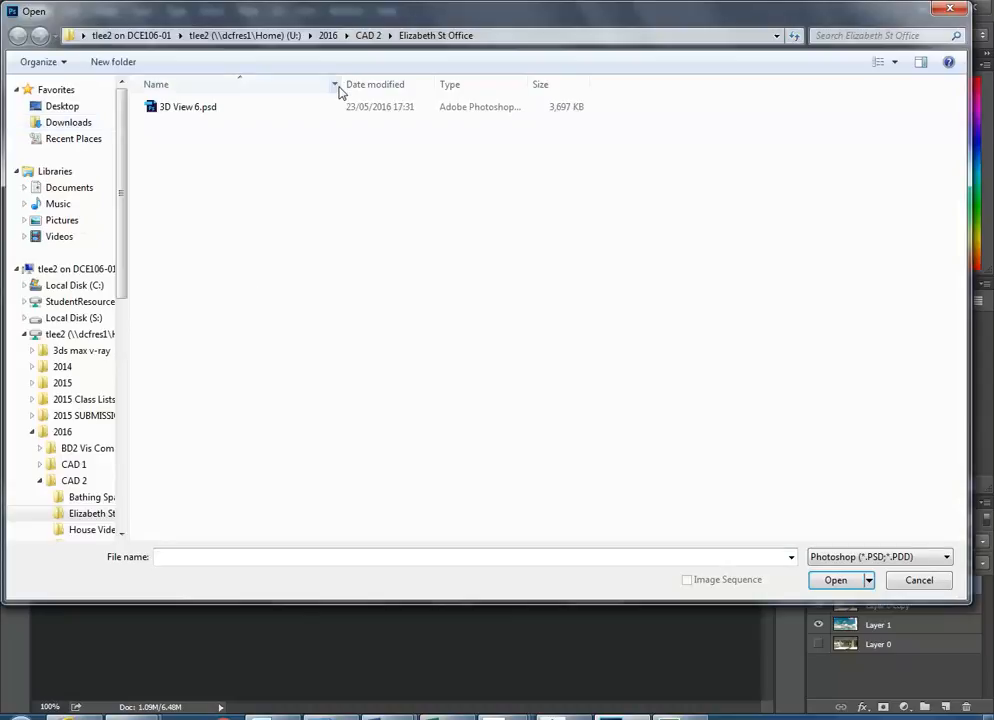
pyautogui.click(75, 303)
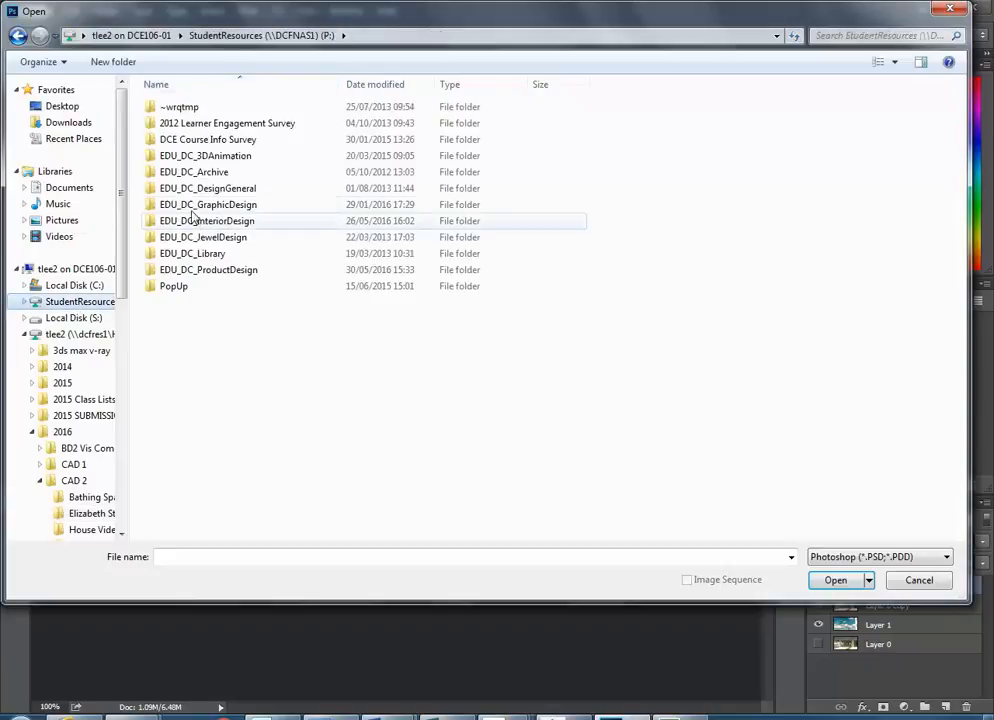
pyautogui.click(173, 221)
pyautogui.doubleClick(171, 222)
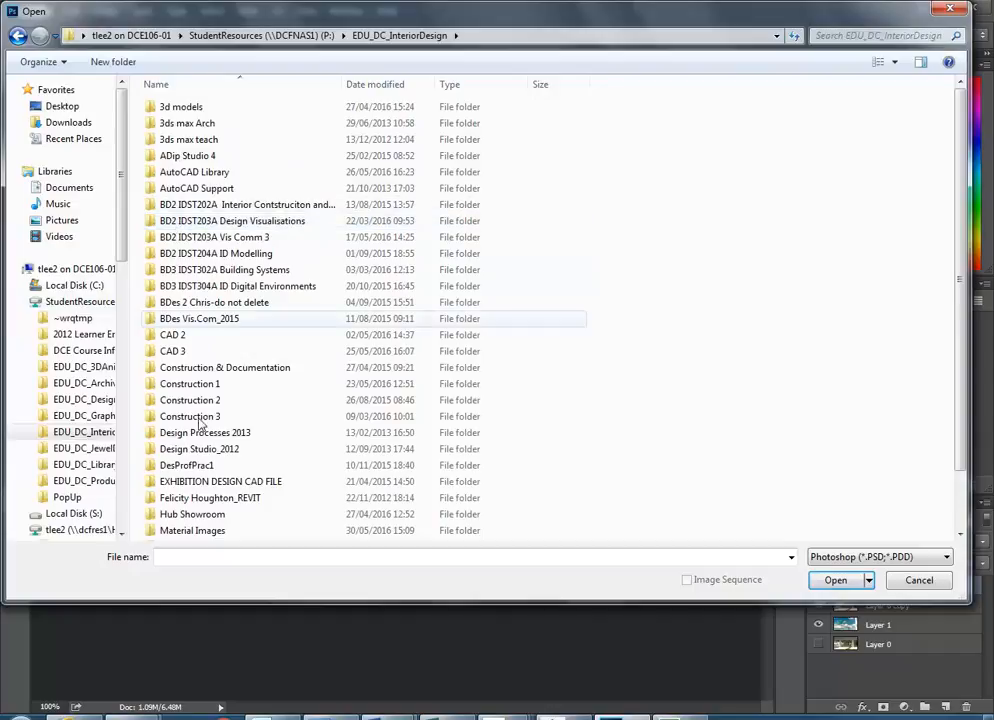
pyautogui.doubleClick(193, 531)
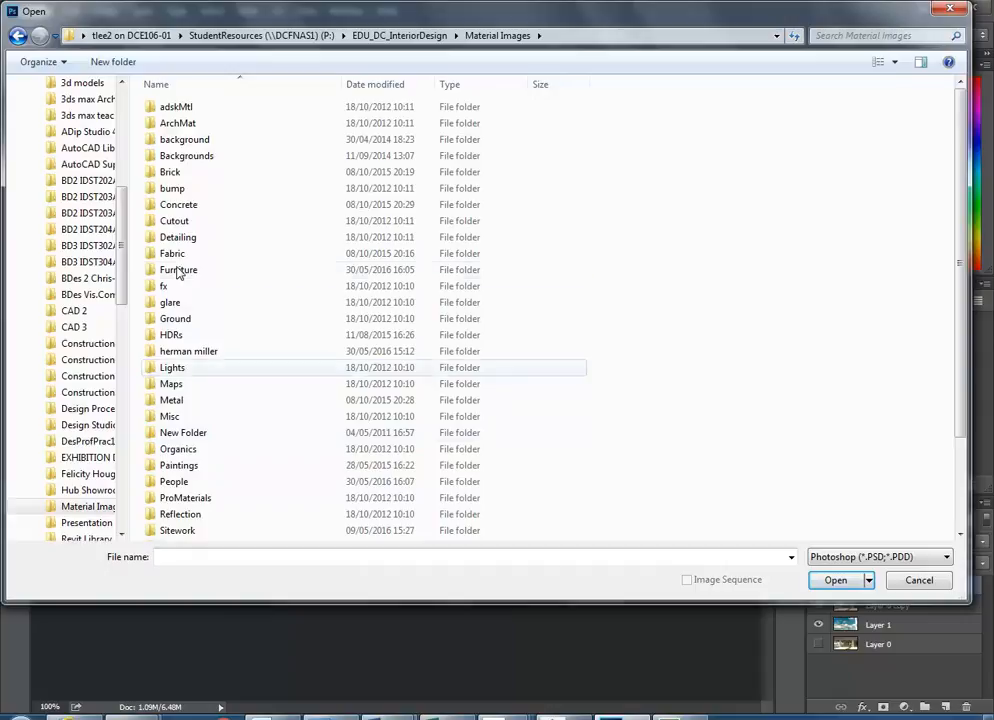
pyautogui.doubleClick(178, 270)
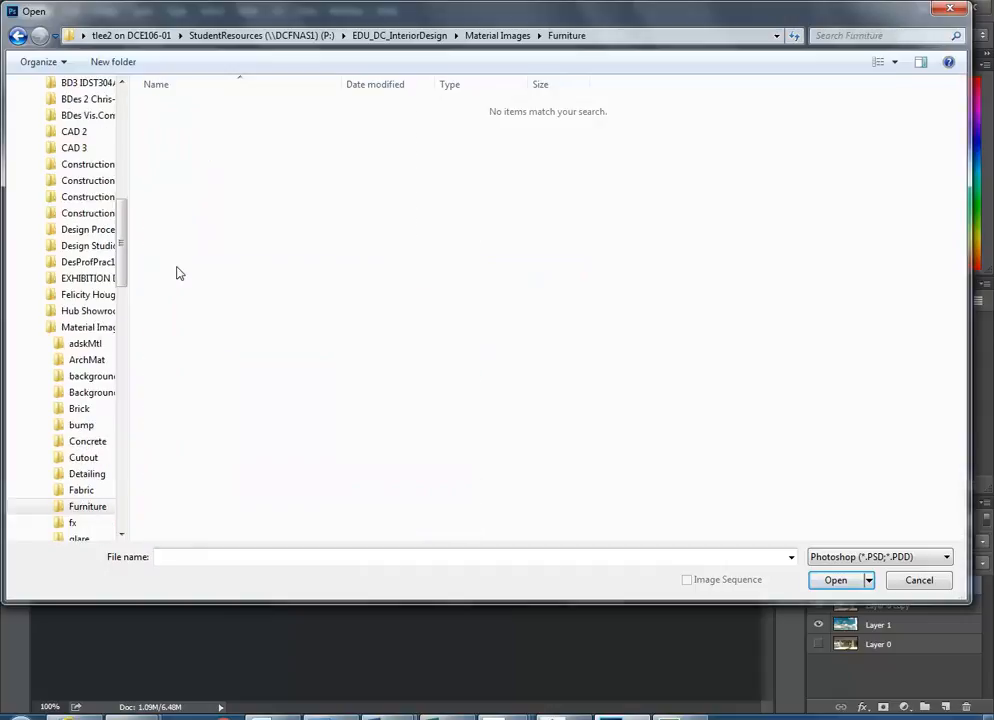
# - Show all formats as large icons and open the first seating photo JPG
pyautogui.click(893, 557)
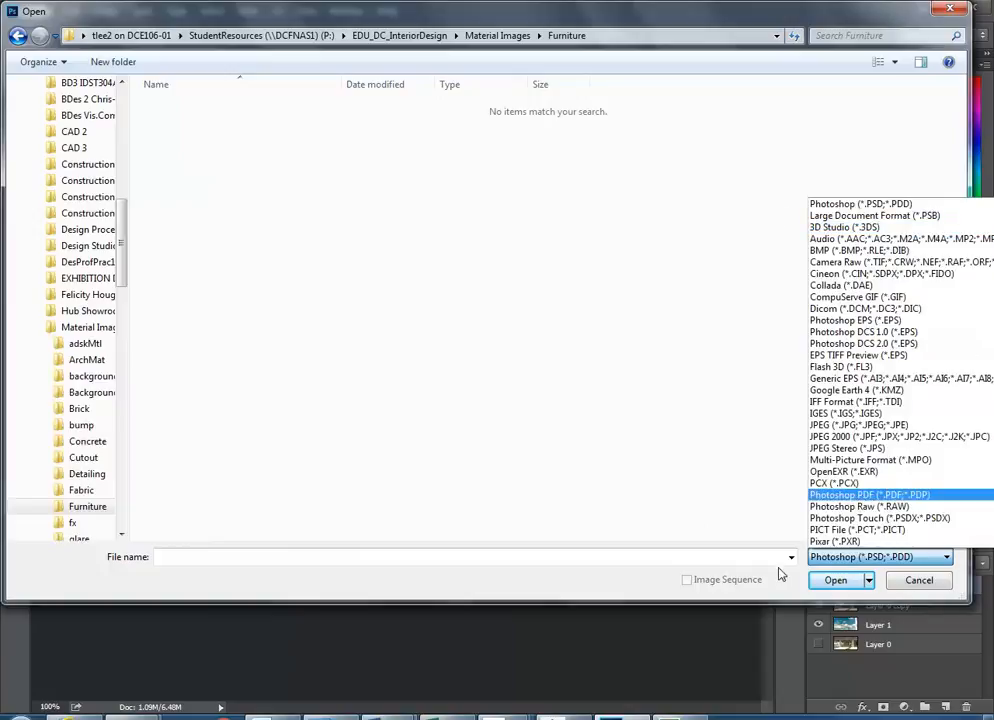
pyautogui.click(972, 605)
pyautogui.moveTo(968, 600); pyautogui.dragTo(817, 587)
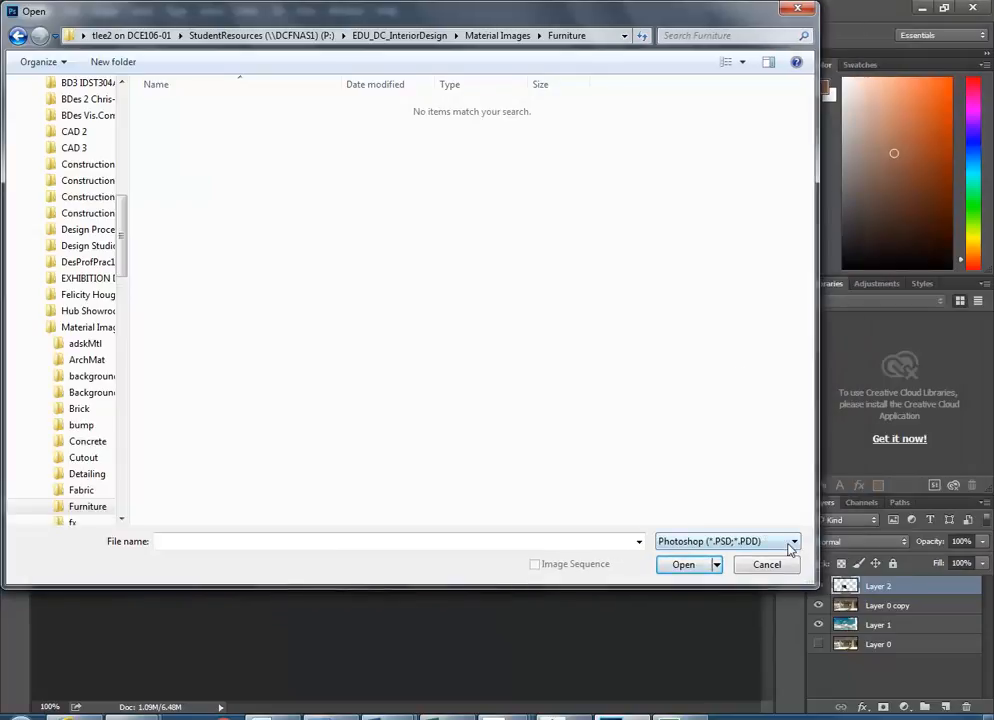
pyautogui.click(792, 541)
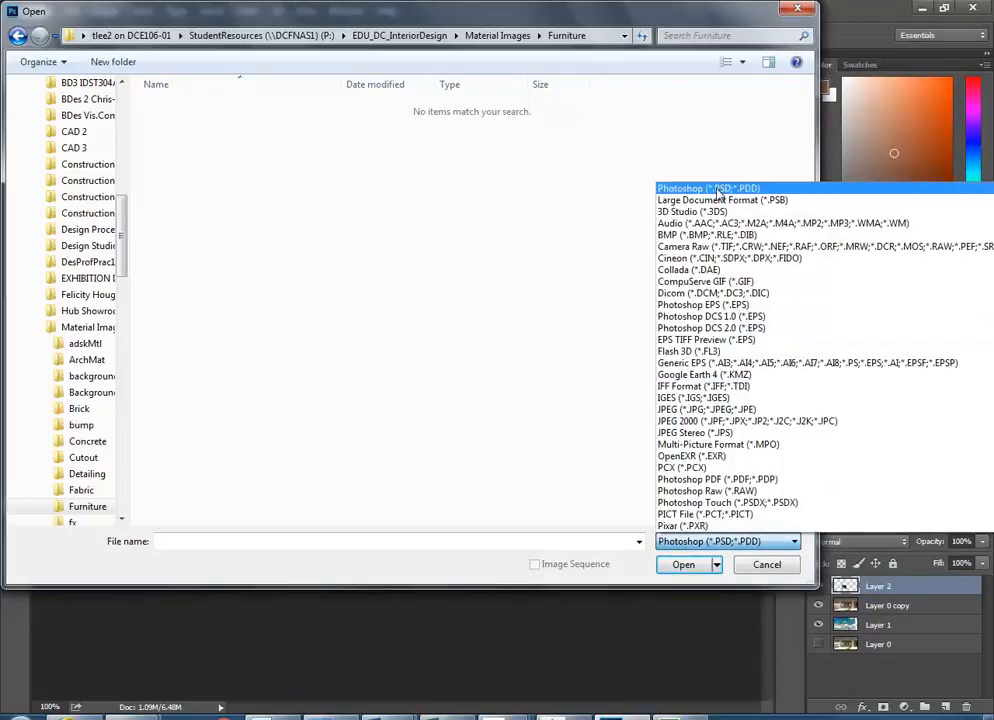
pyautogui.scroll(-7, 727, 441)
pyautogui.click(706, 528)
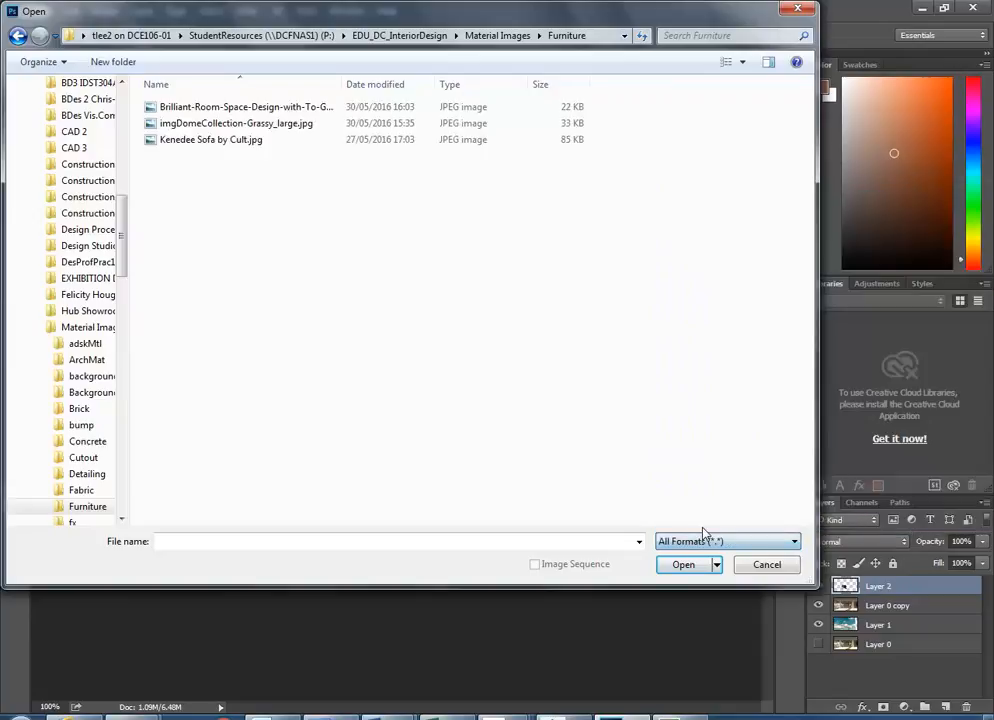
pyautogui.click(192, 107)
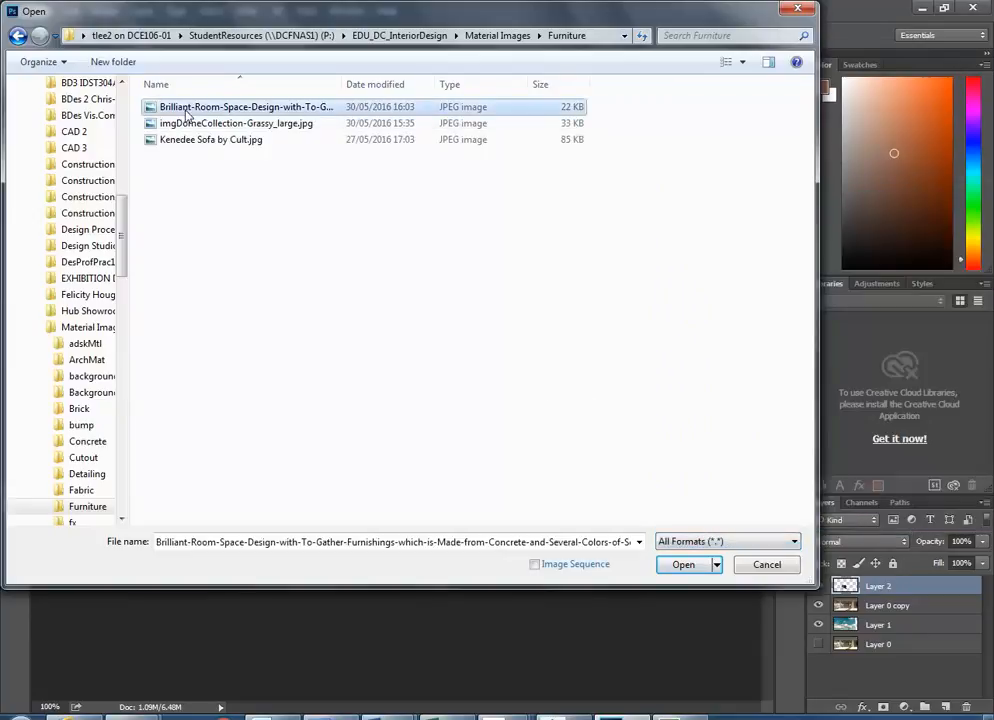
pyautogui.click(742, 62)
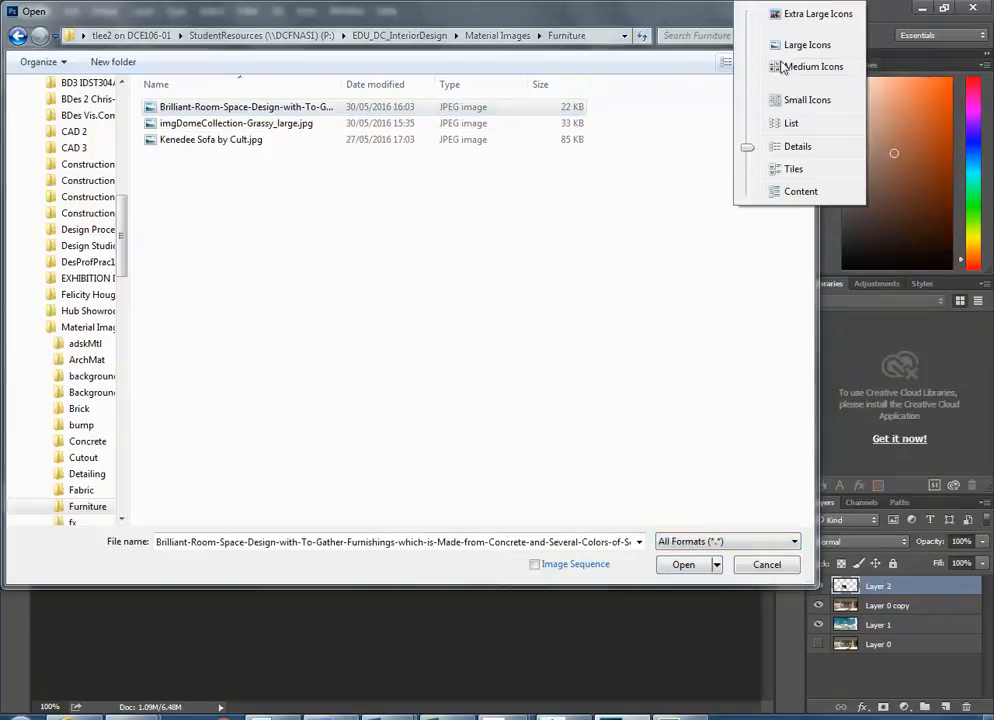
pyautogui.click(805, 46)
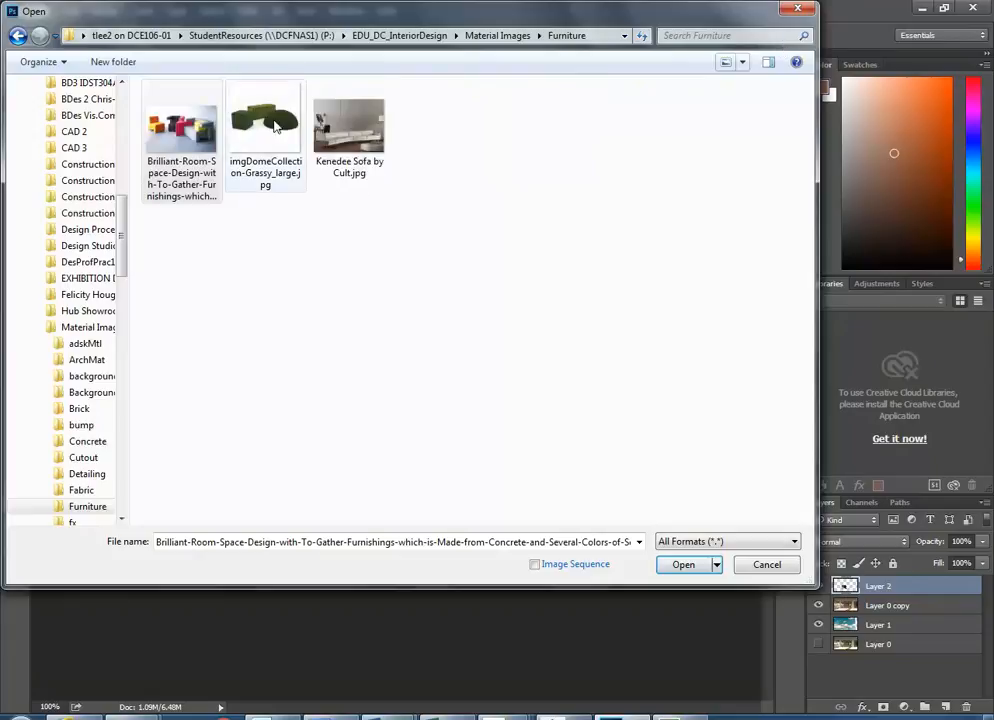
pyautogui.doubleClick(183, 127)
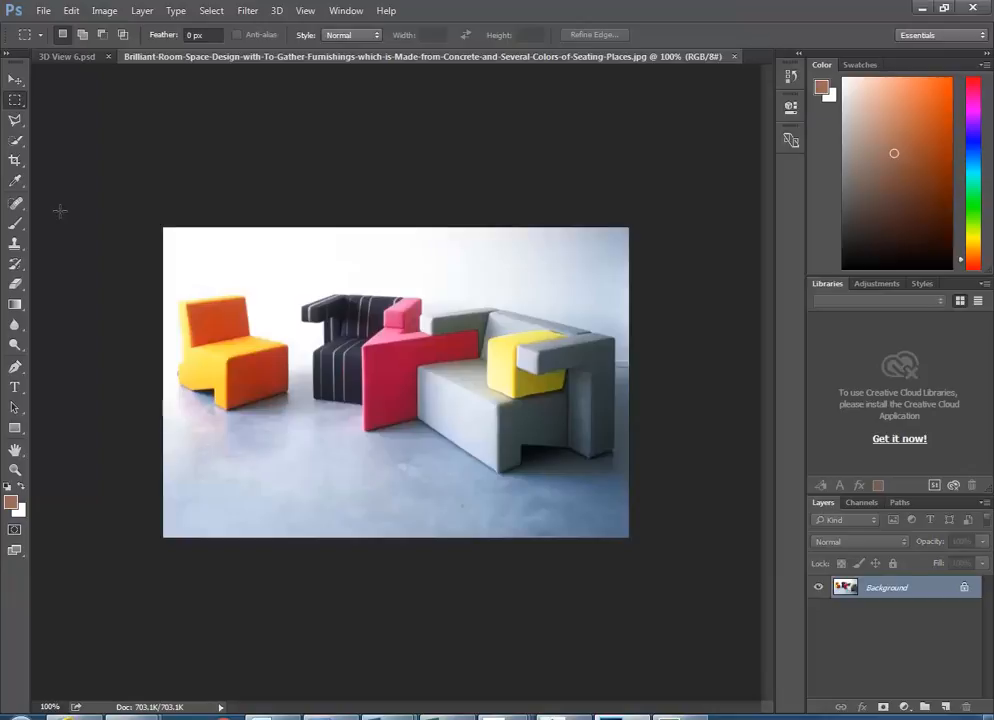
# - Choose the Polygonal Lasso Tool from the toolbox's lasso group
pyautogui.click(15, 121)
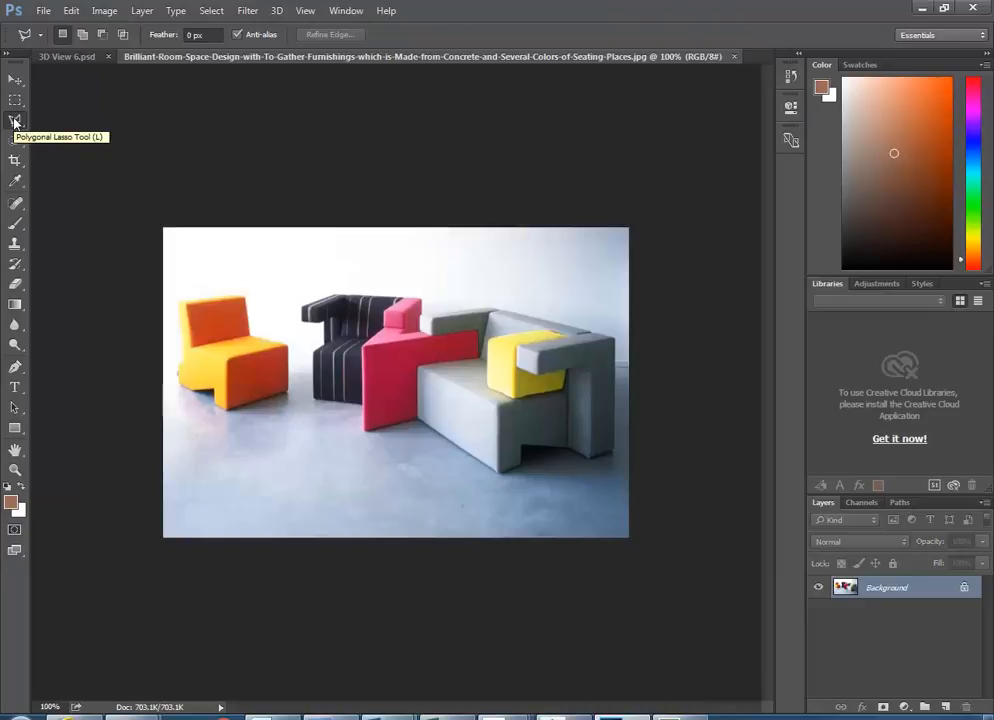
pyautogui.click(15, 100)
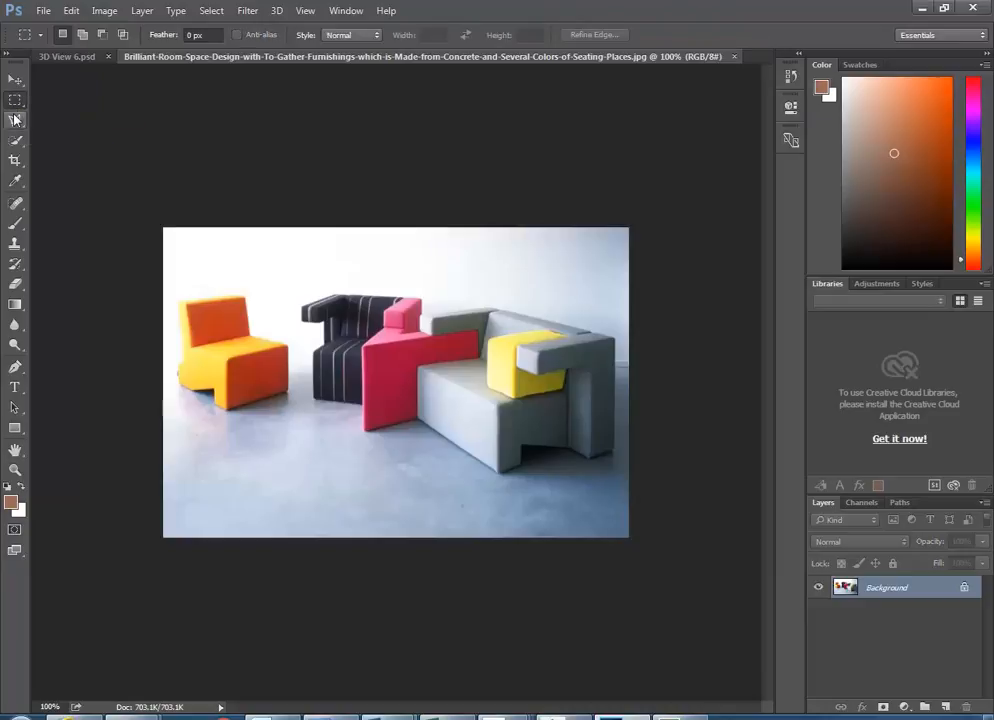
pyautogui.click(15, 121)
pyautogui.click(15, 100)
pyautogui.click(15, 121)
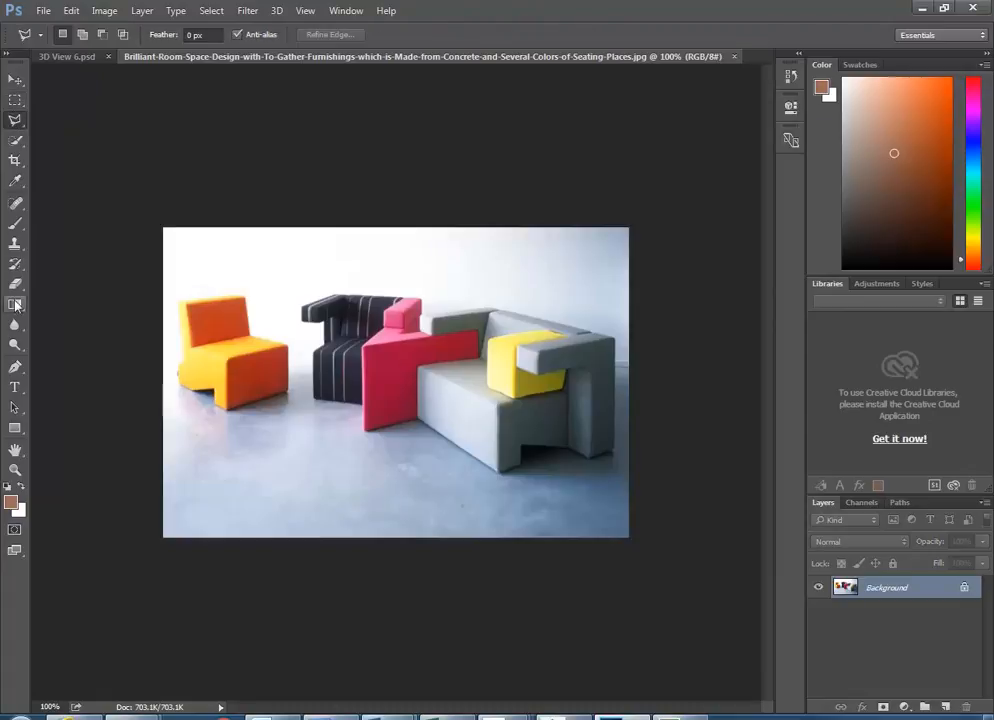
pyautogui.click(15, 79)
pyautogui.click(15, 100)
pyautogui.click(15, 121)
pyautogui.click(15, 100)
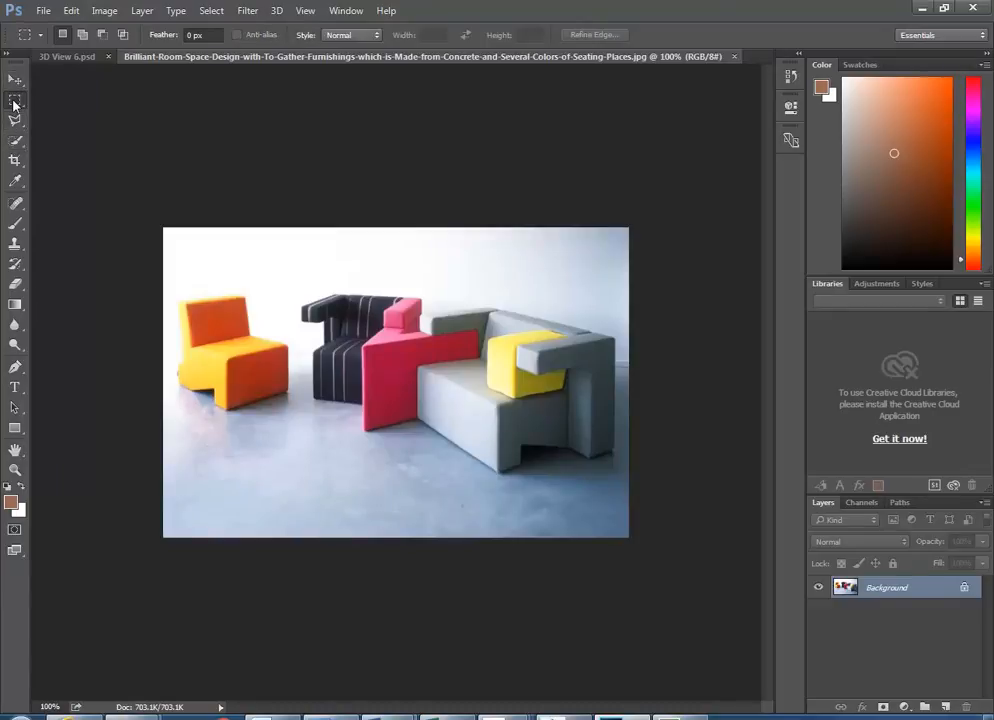
pyautogui.rightClick(14, 103)
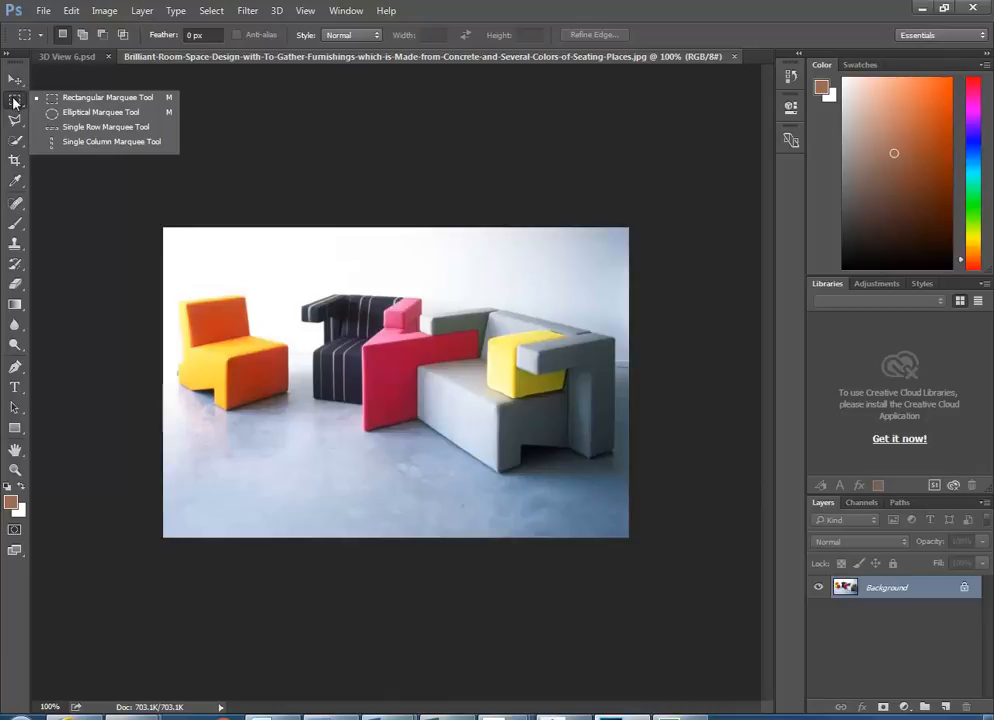
pyautogui.click(13, 121)
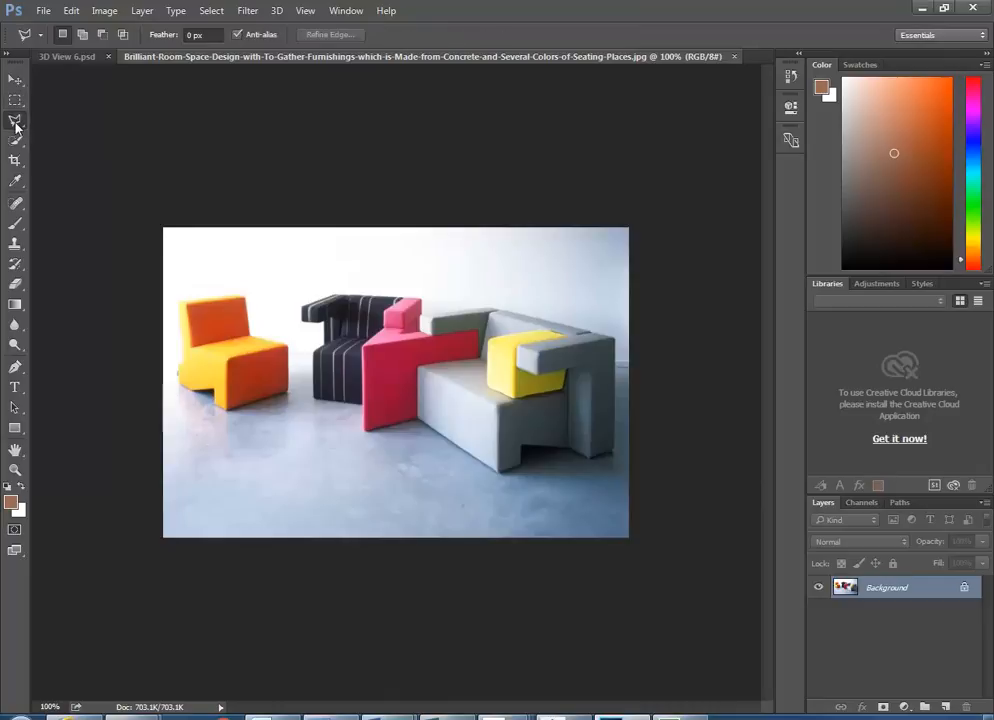
pyautogui.click(15, 124)
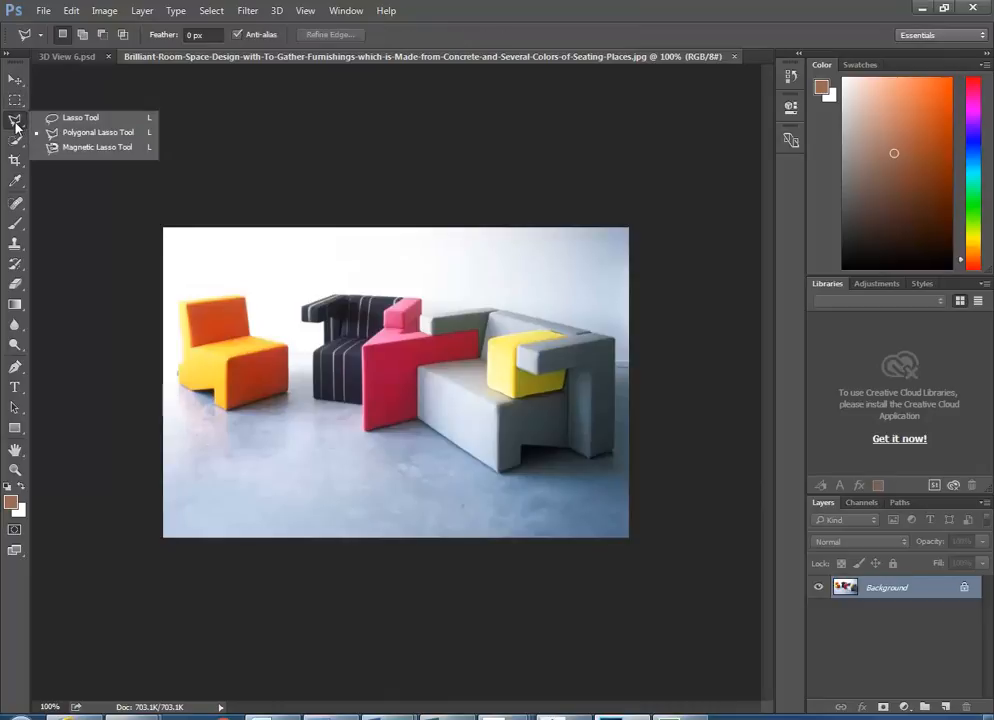
pyautogui.click(77, 133)
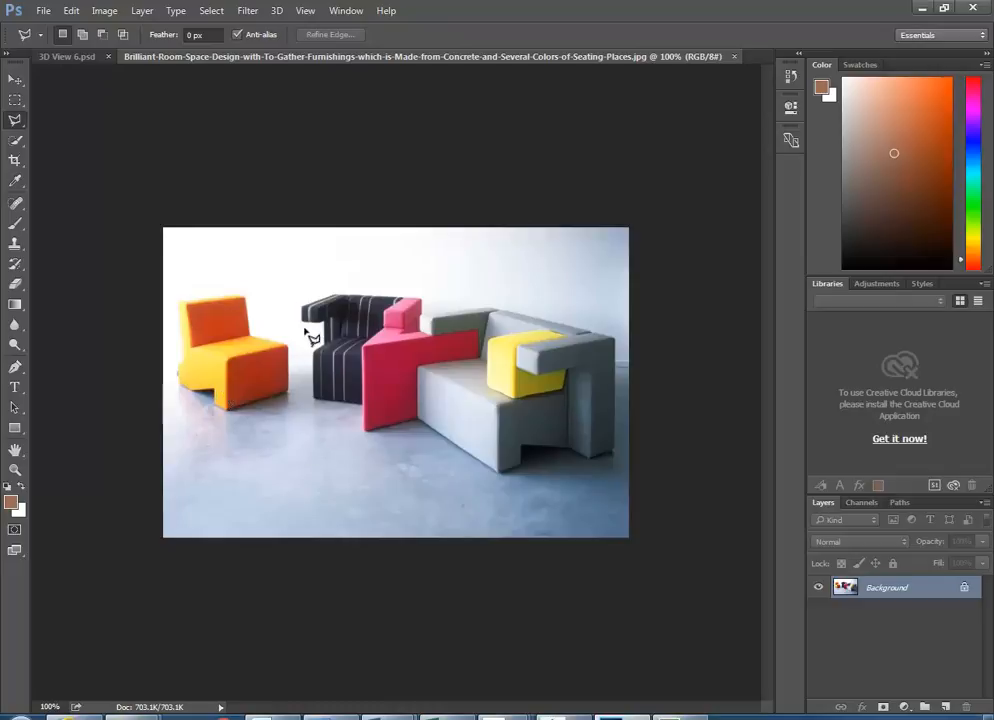
# - Place polygonal lasso points around the dark chair, pink seat and grey sofa, closing at the start point
pyautogui.click(331, 292)
pyautogui.click(299, 304)
pyautogui.click(418, 421)
pyautogui.click(571, 447)
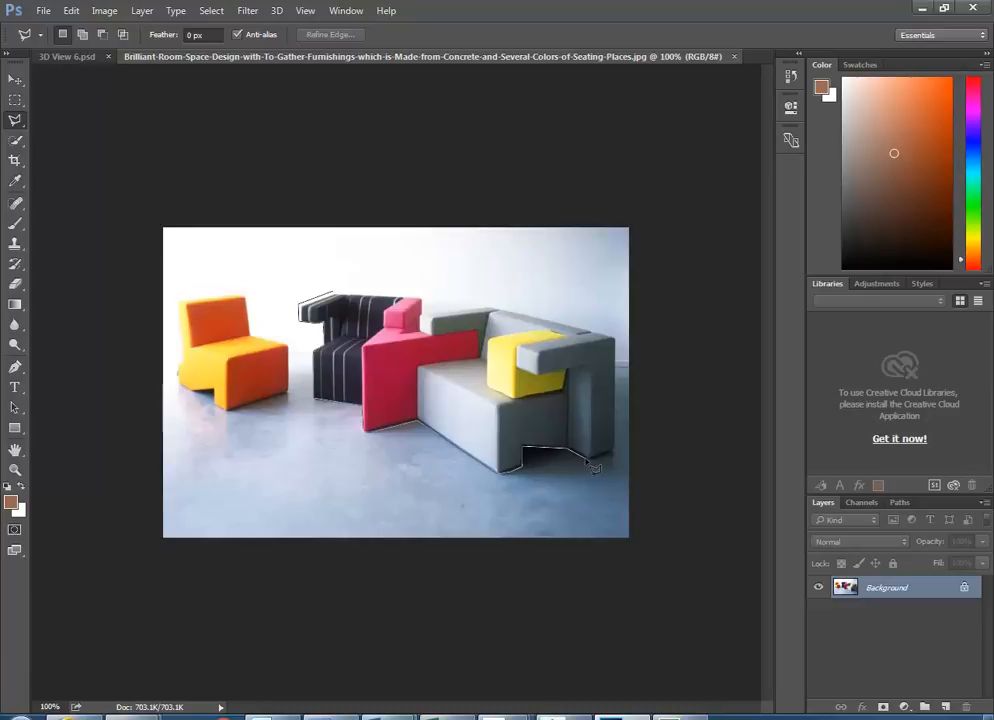
pyautogui.click(589, 461)
pyautogui.click(613, 459)
pyautogui.click(614, 341)
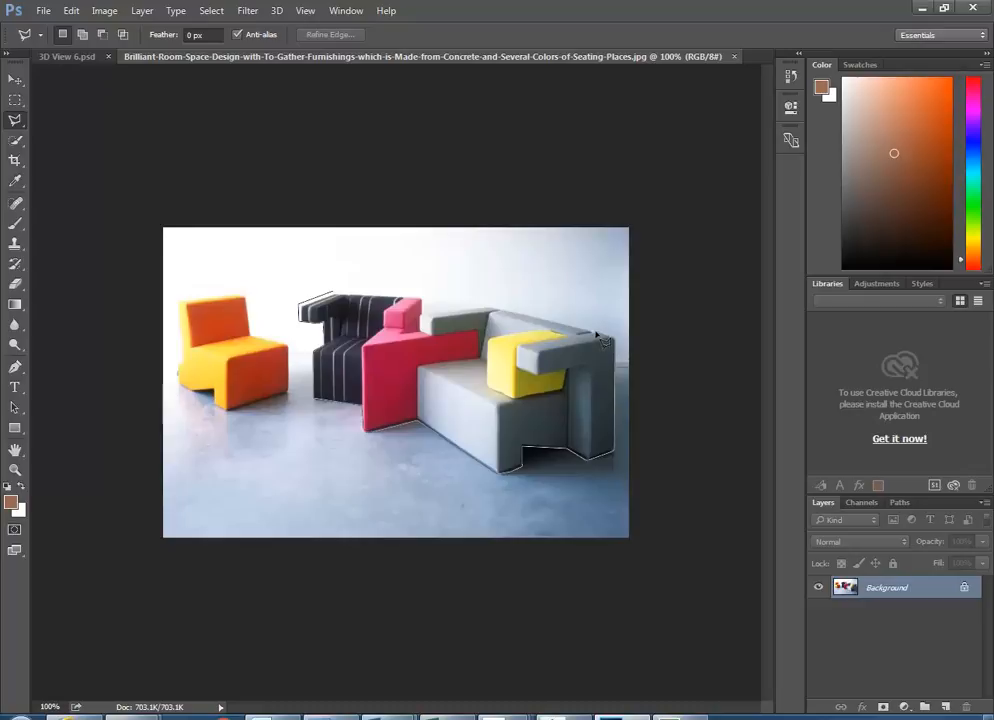
pyautogui.click(490, 308)
pyautogui.click(422, 299)
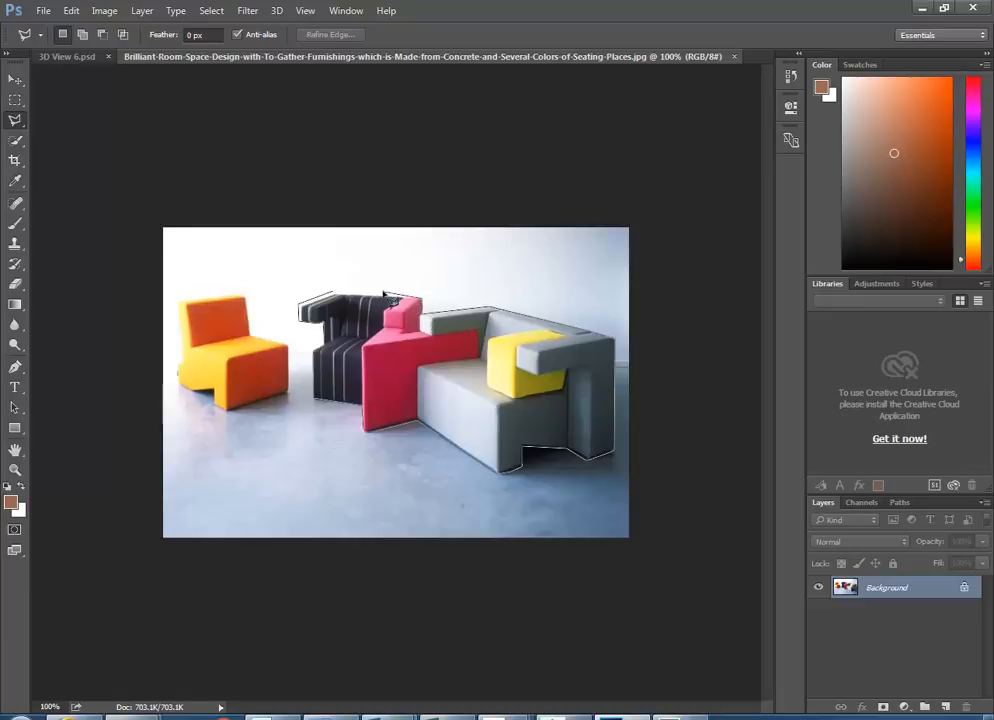
pyautogui.click(330, 298)
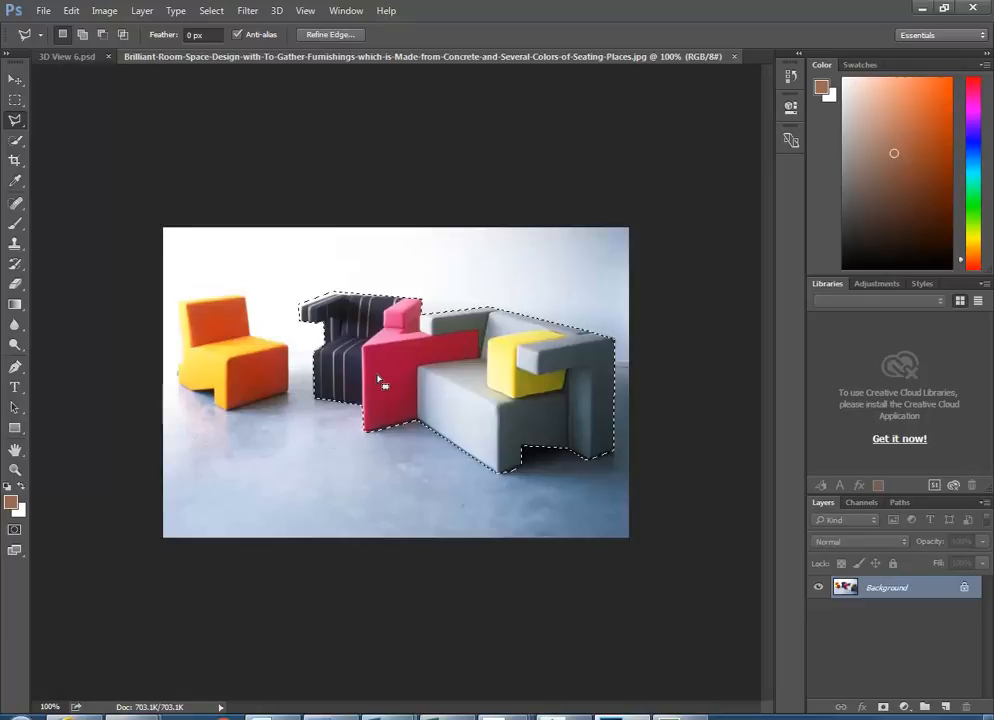
# - Copy the selected furniture, paste it into 3D View 6.psd, and move it right and down
pyautogui.click(72, 12)
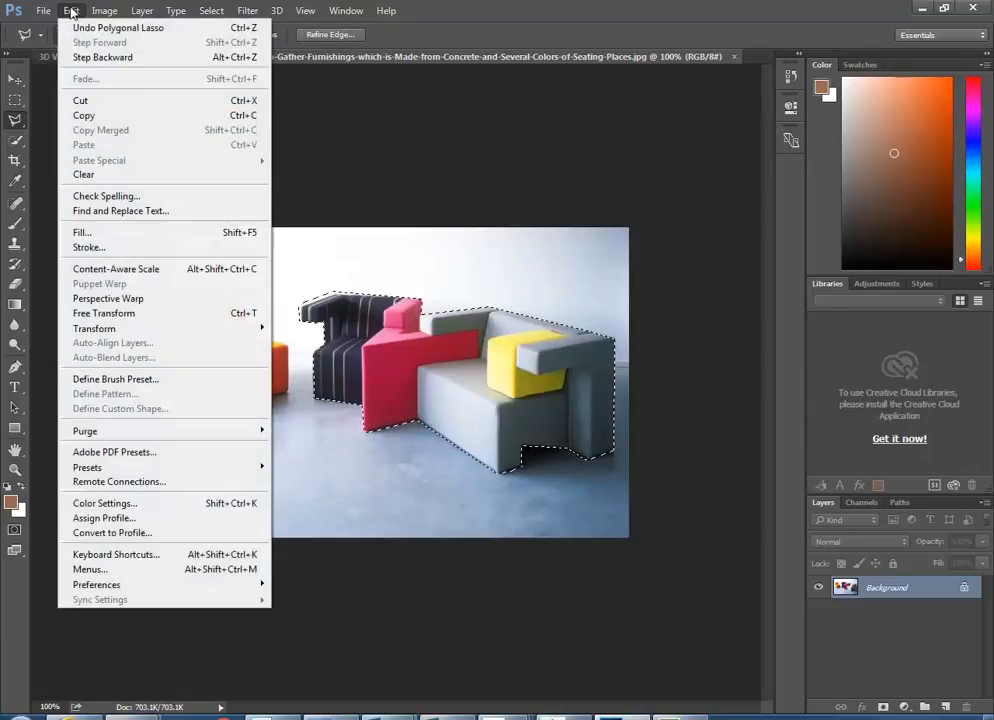
pyautogui.click(86, 116)
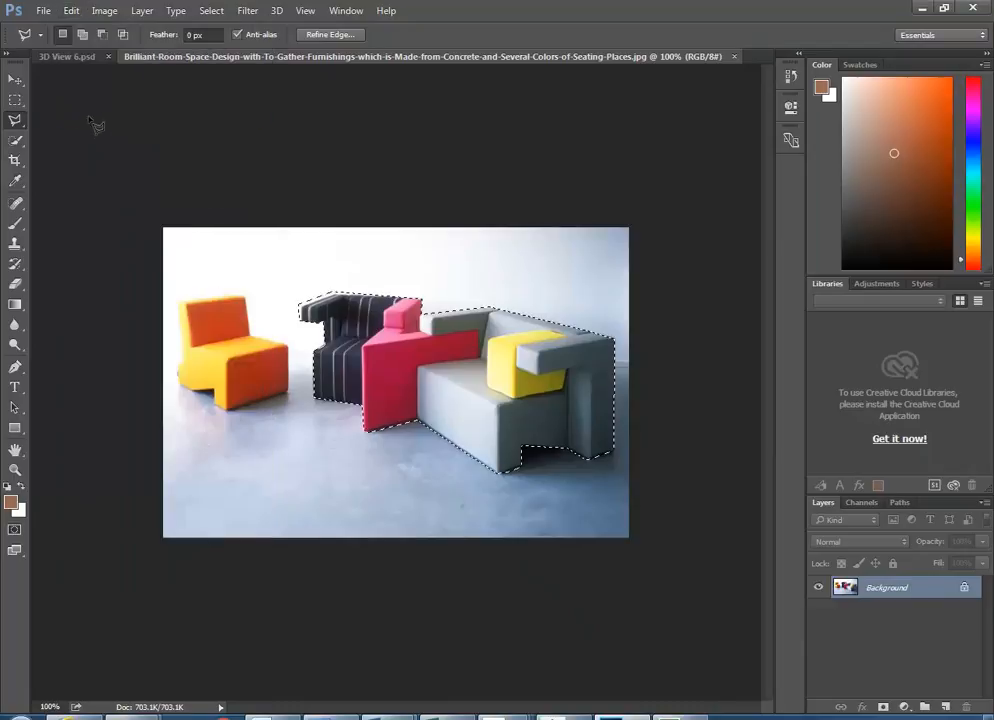
pyautogui.click(59, 57)
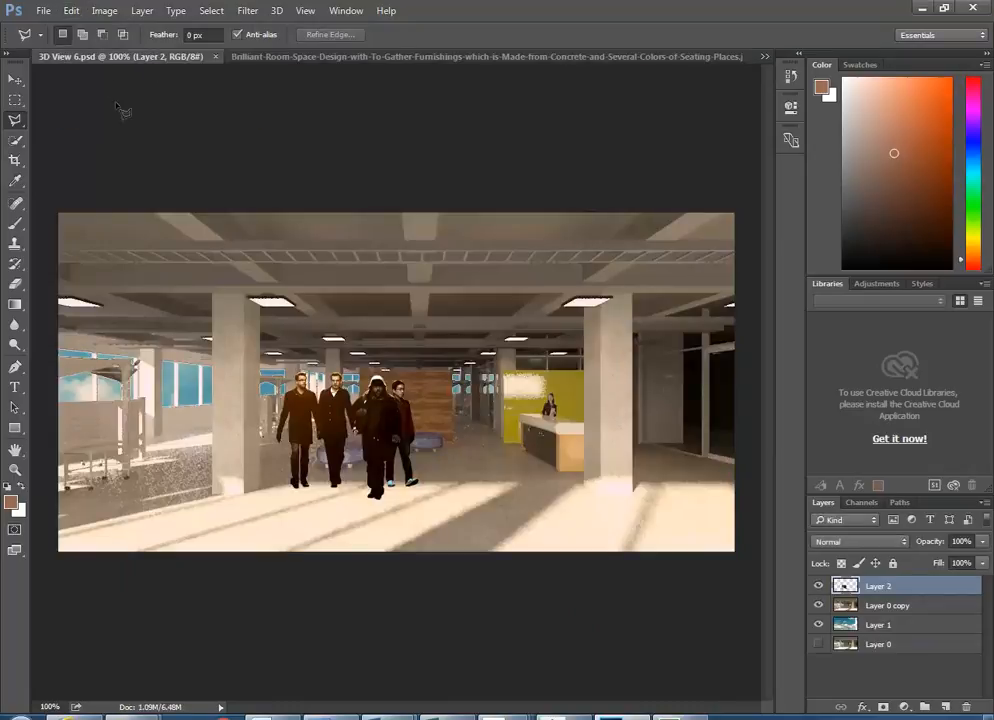
pyautogui.click(69, 12)
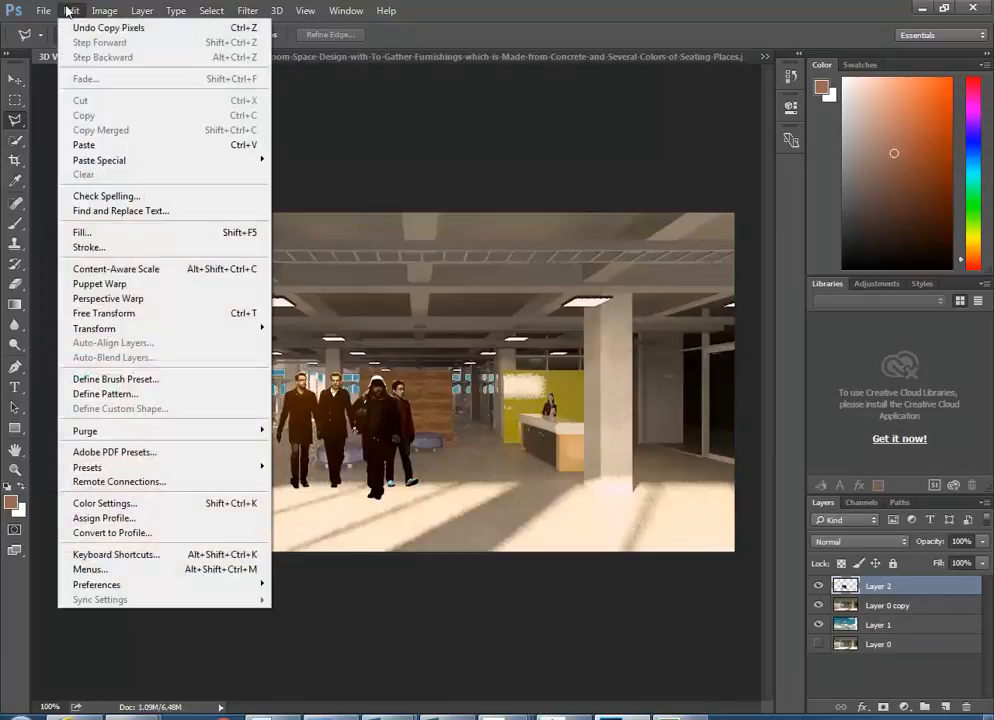
pyautogui.click(107, 146)
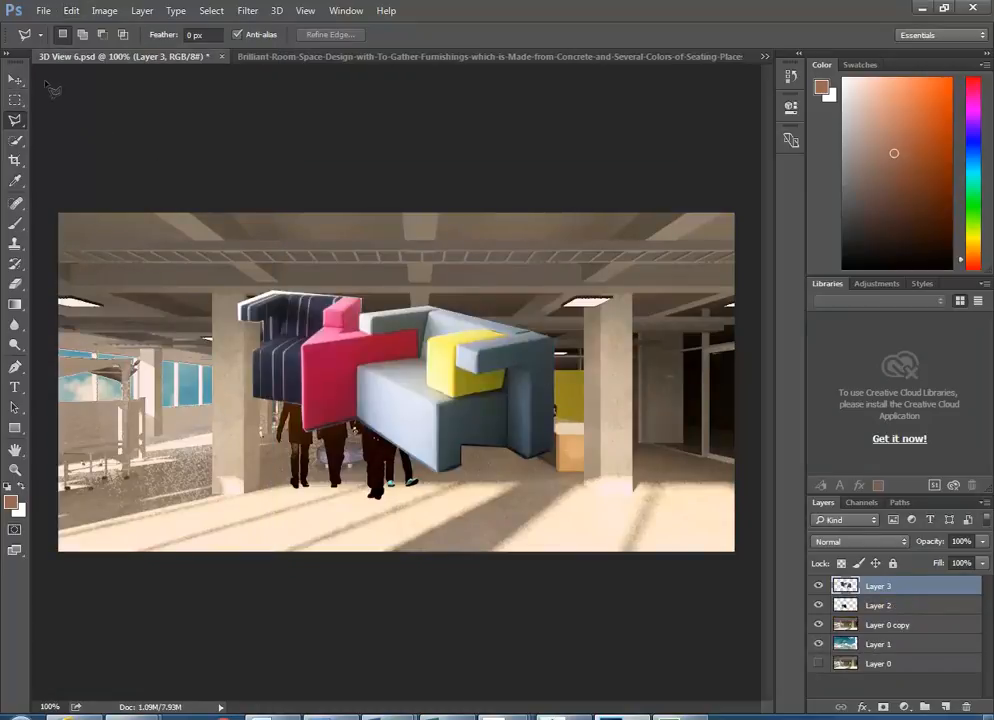
pyautogui.click(14, 80)
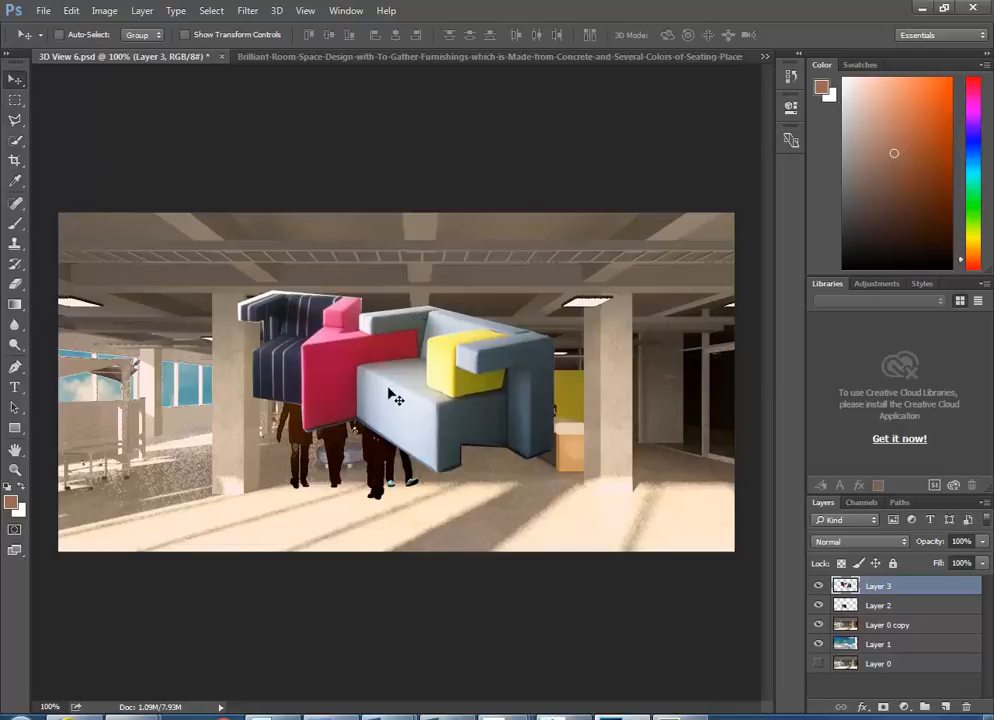
pyautogui.moveTo(400, 394); pyautogui.dragTo(499, 427)
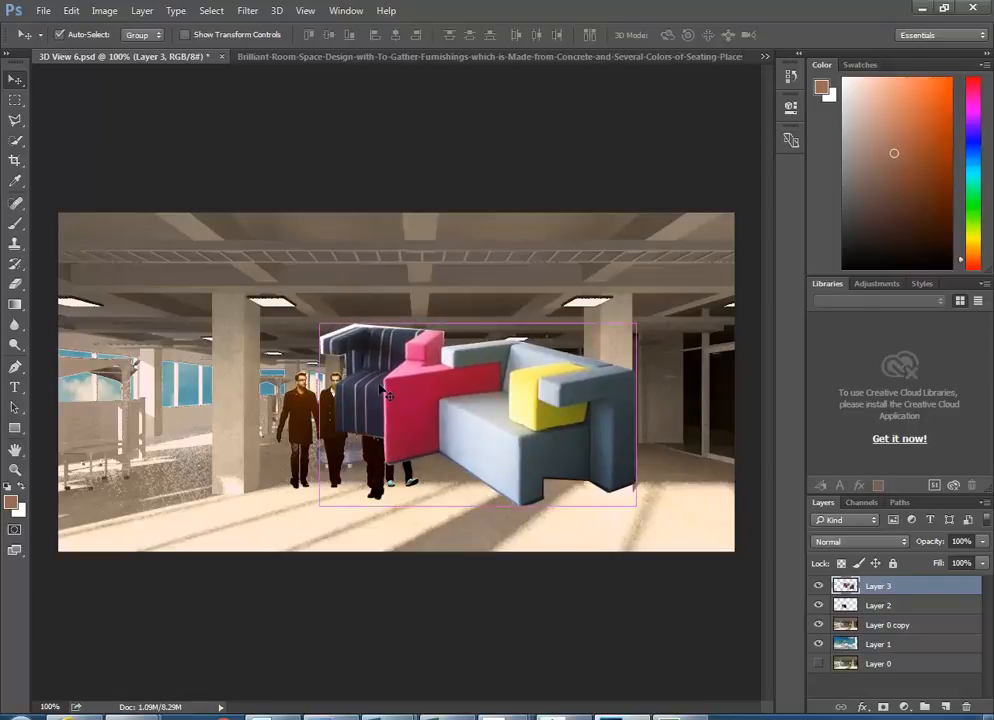
# - Free-transform the sofa down to about 86% on the floor right of the people
pyautogui.hotkey('ctrl', 't')
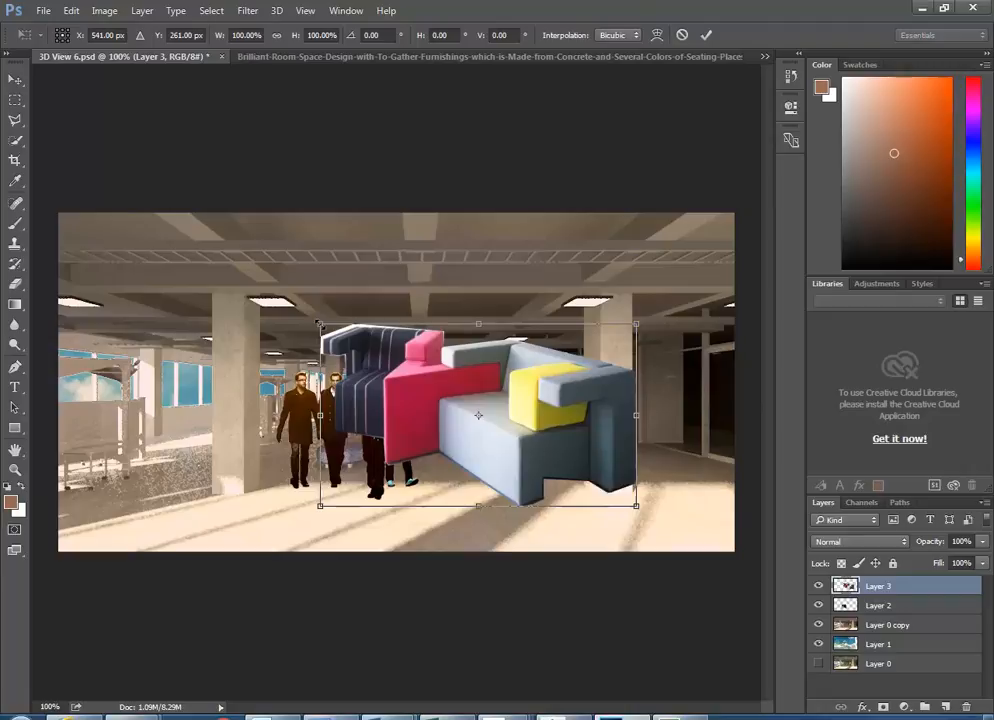
pyautogui.moveTo(319, 325); pyautogui.dragTo(448, 398)
pyautogui.moveTo(543, 464); pyautogui.dragTo(521, 485)
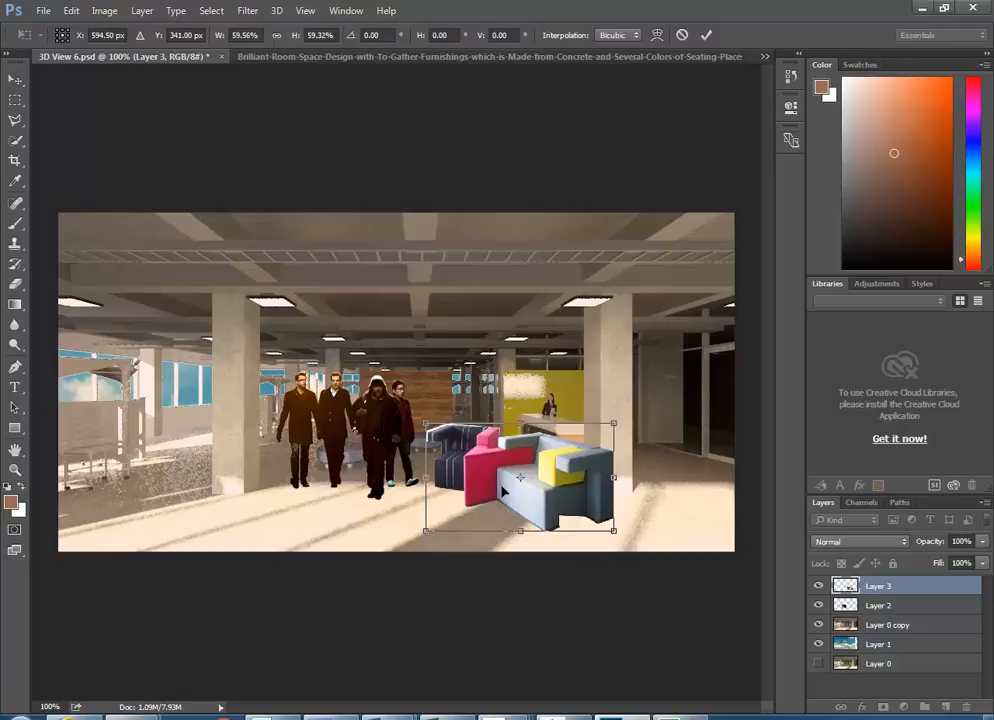
pyautogui.press('Return')
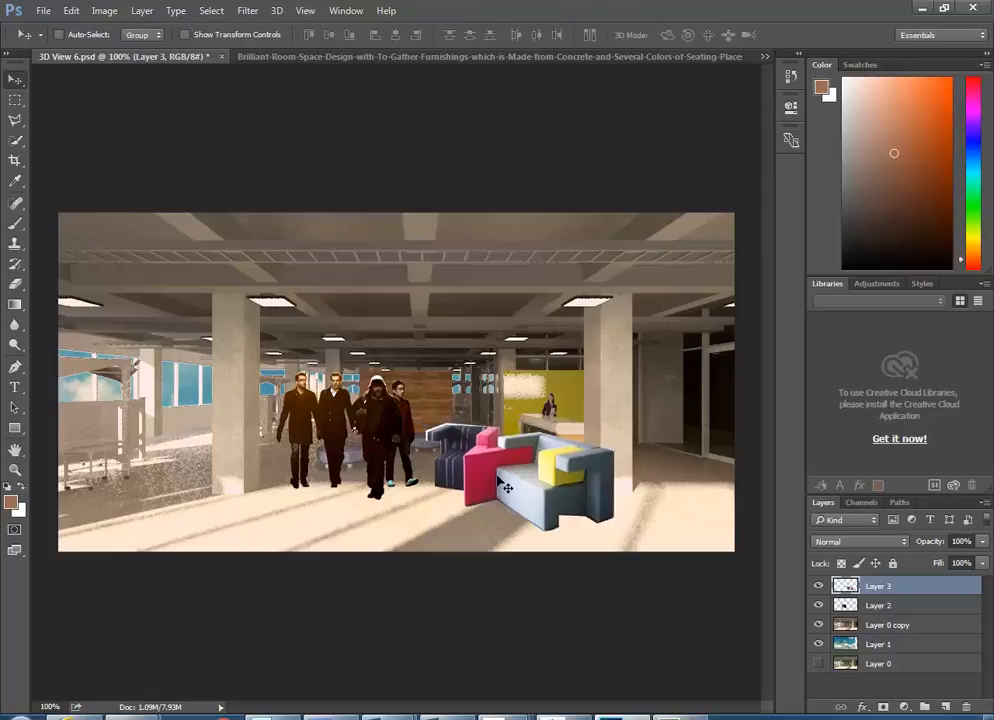
pyautogui.moveTo(514, 492); pyautogui.dragTo(521, 492)
pyautogui.hotkey('ctrl', 't')
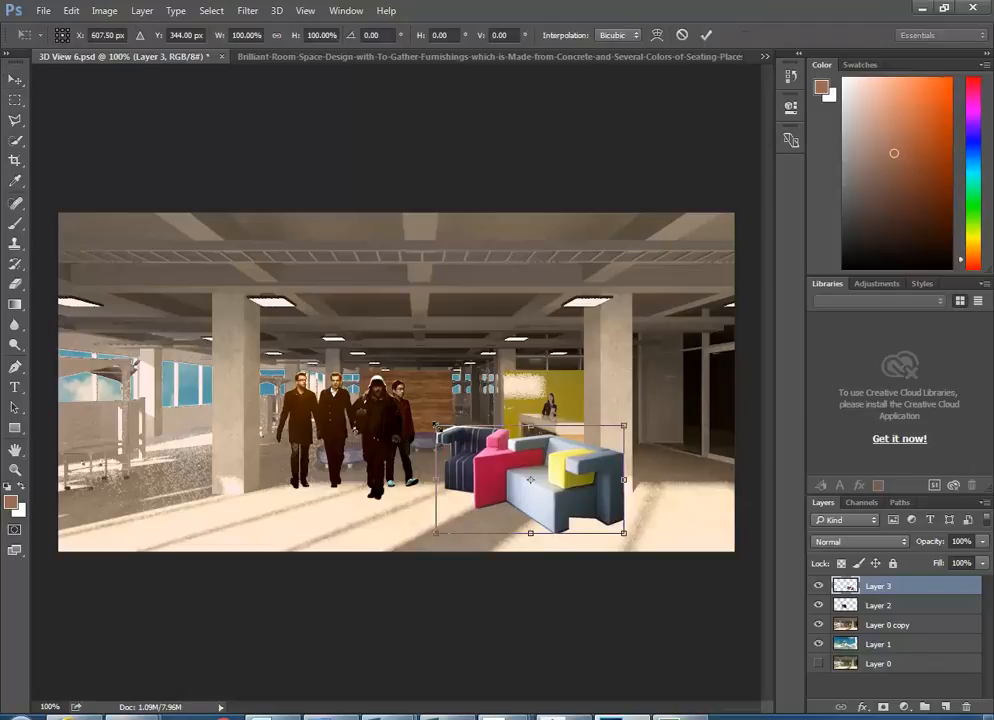
pyautogui.moveTo(435, 425); pyautogui.dragTo(463, 440)
pyautogui.press('Return')
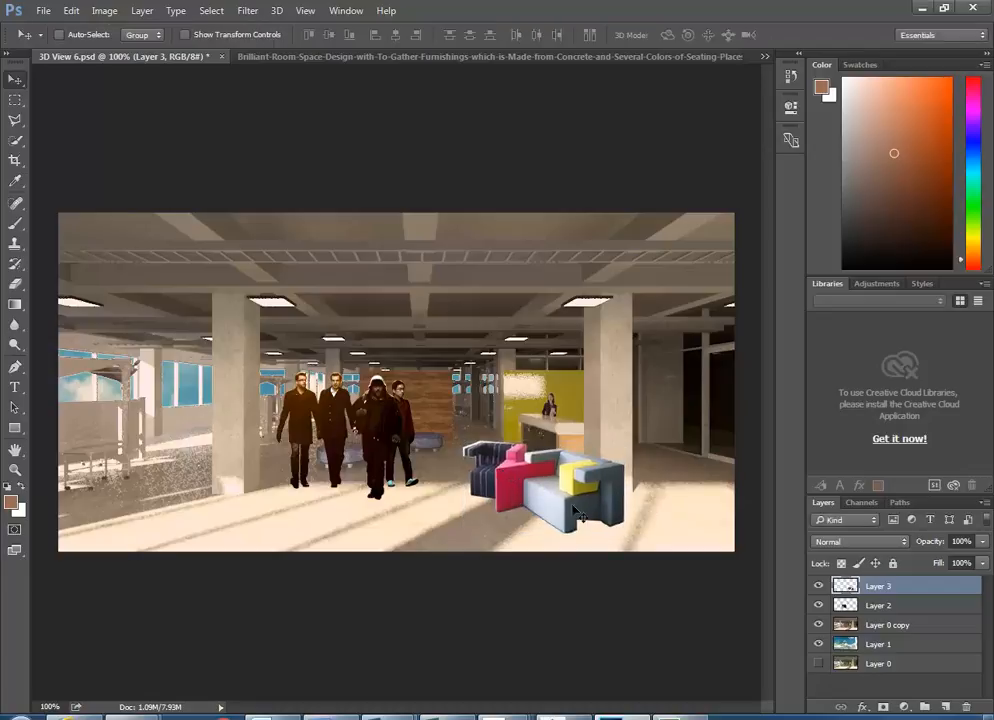
# - Zoom in on the sofa's upper-left arm to about 888%
pyautogui.scroll(10, 480, 451)
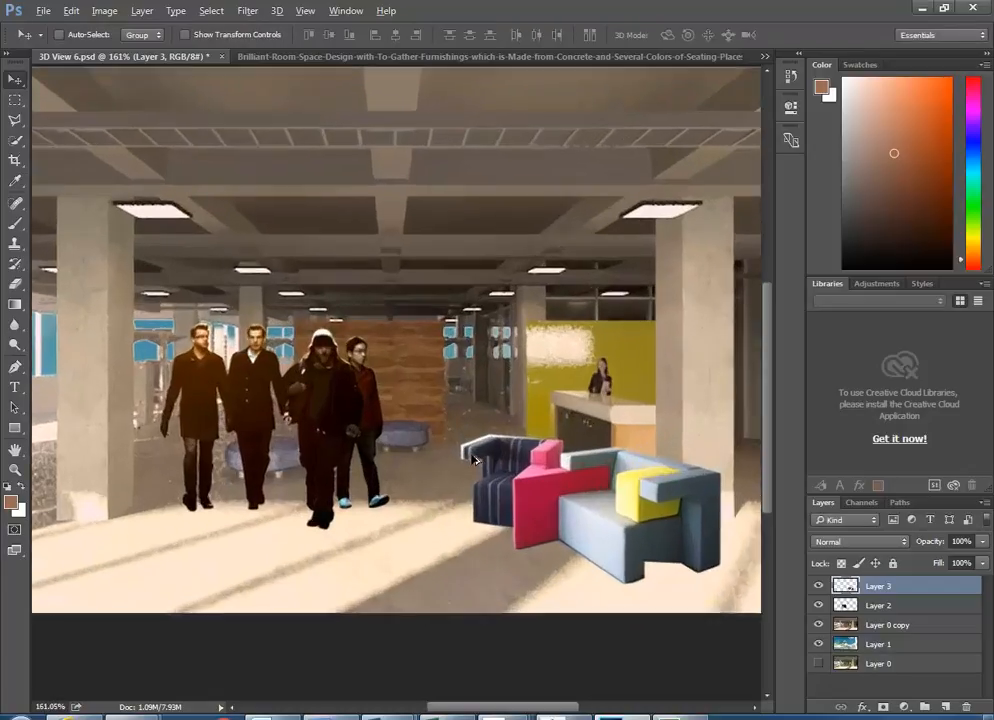
pyautogui.scroll(2, 472, 460)
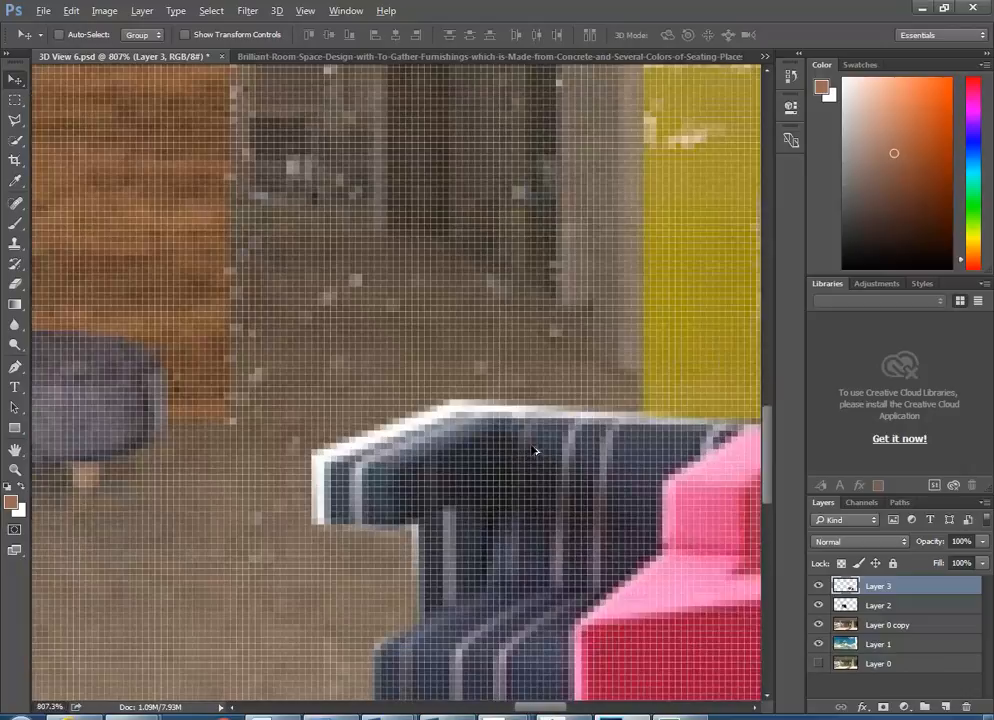
pyautogui.scroll(2, 606, 476)
pyautogui.scroll(-3, 606, 477)
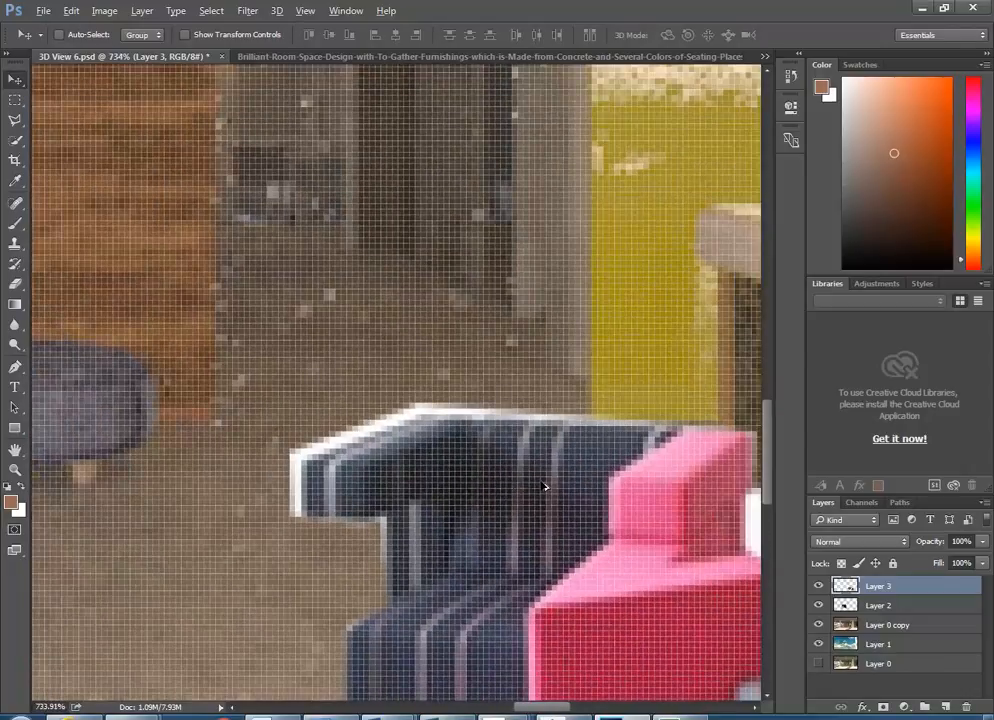
pyautogui.scroll(2, 610, 480)
pyautogui.press('alt')
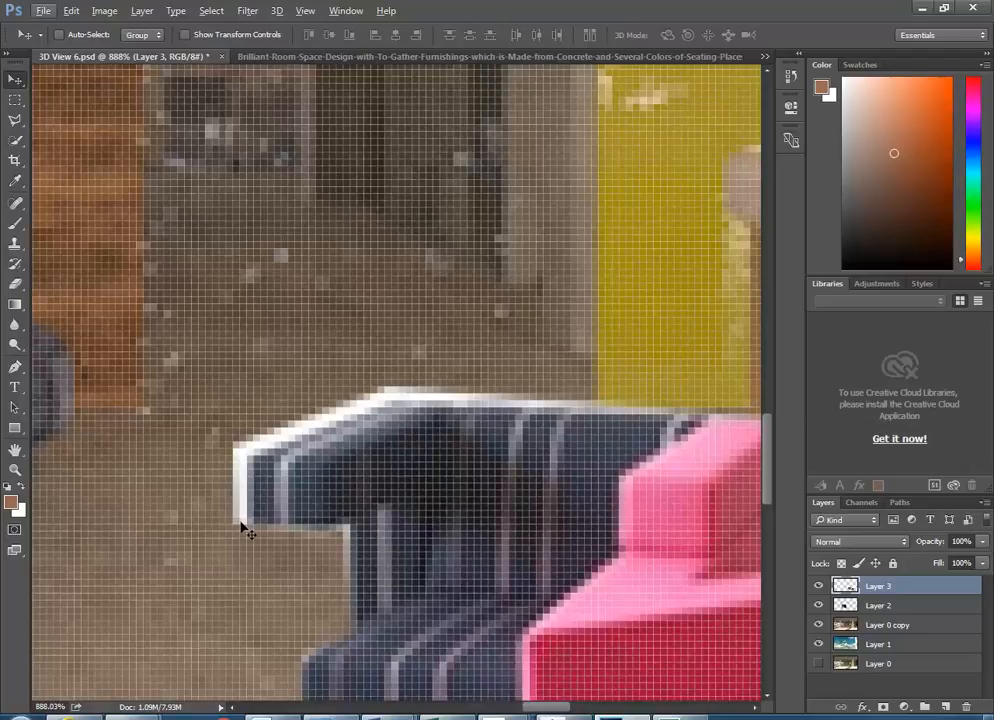
# - Set the standard Eraser to a 4 px brush with 100% hardness
pyautogui.click(18, 287)
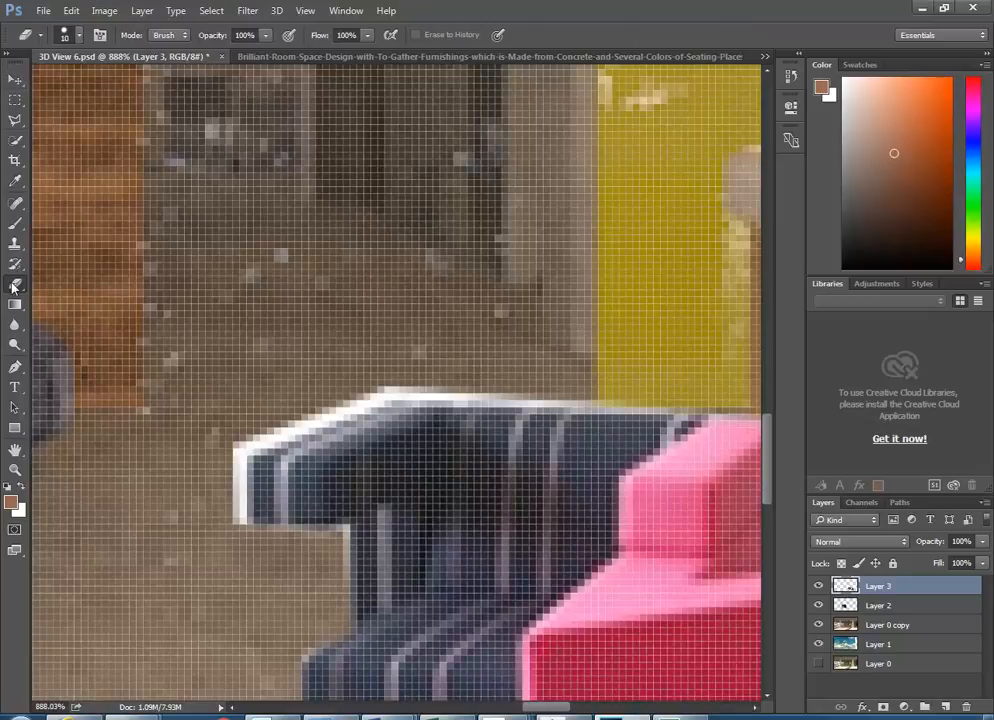
pyautogui.rightClick(14, 287)
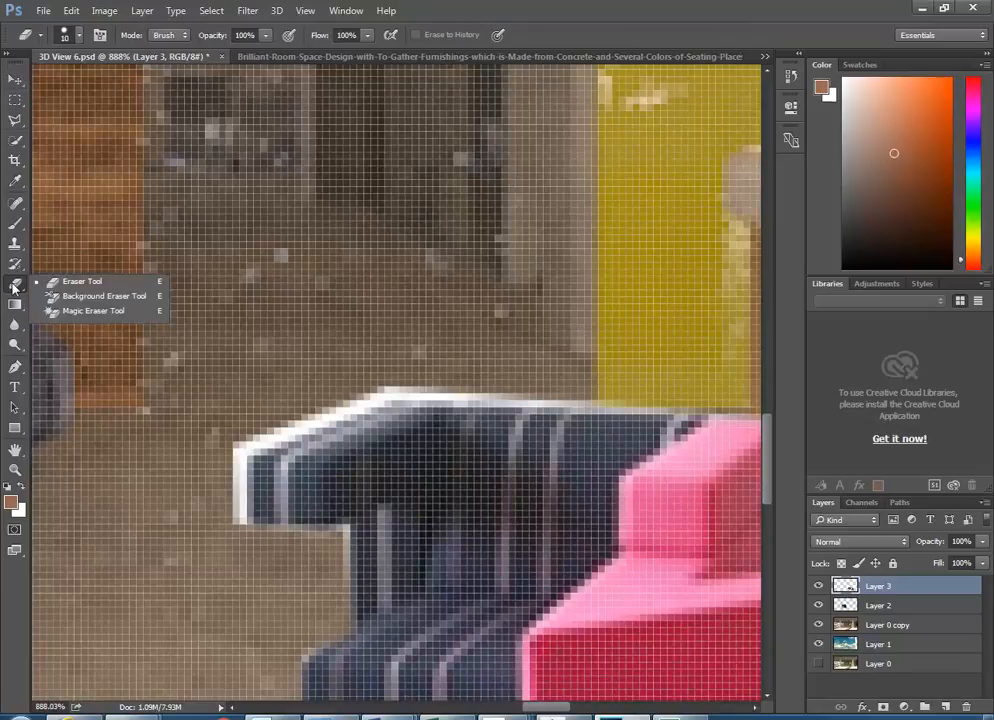
pyautogui.click(79, 289)
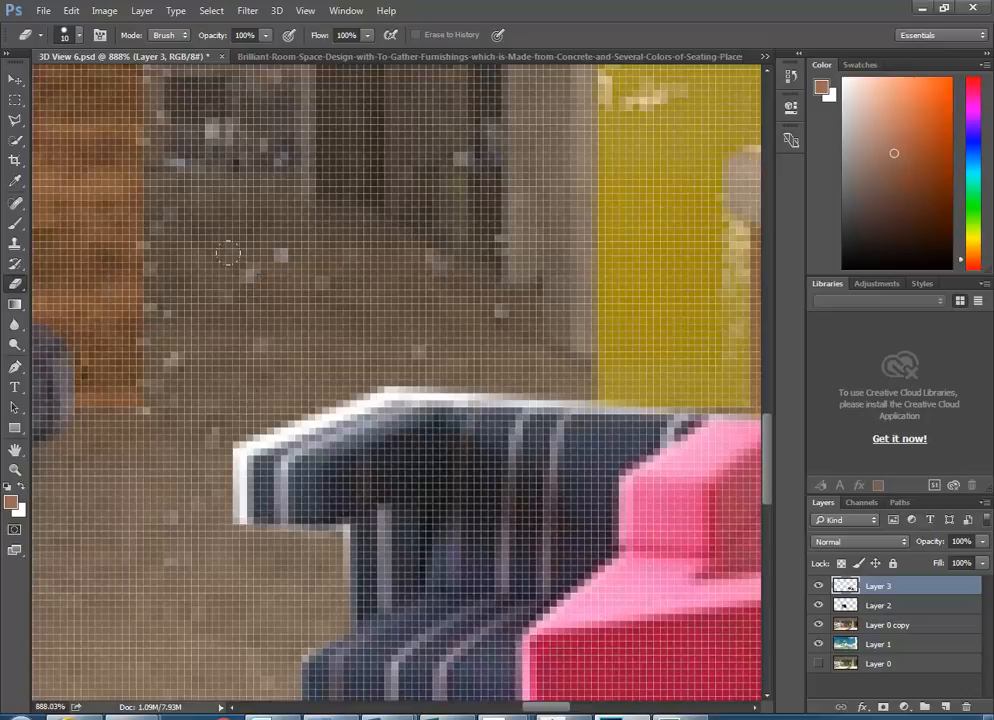
pyautogui.rightClick(228, 254)
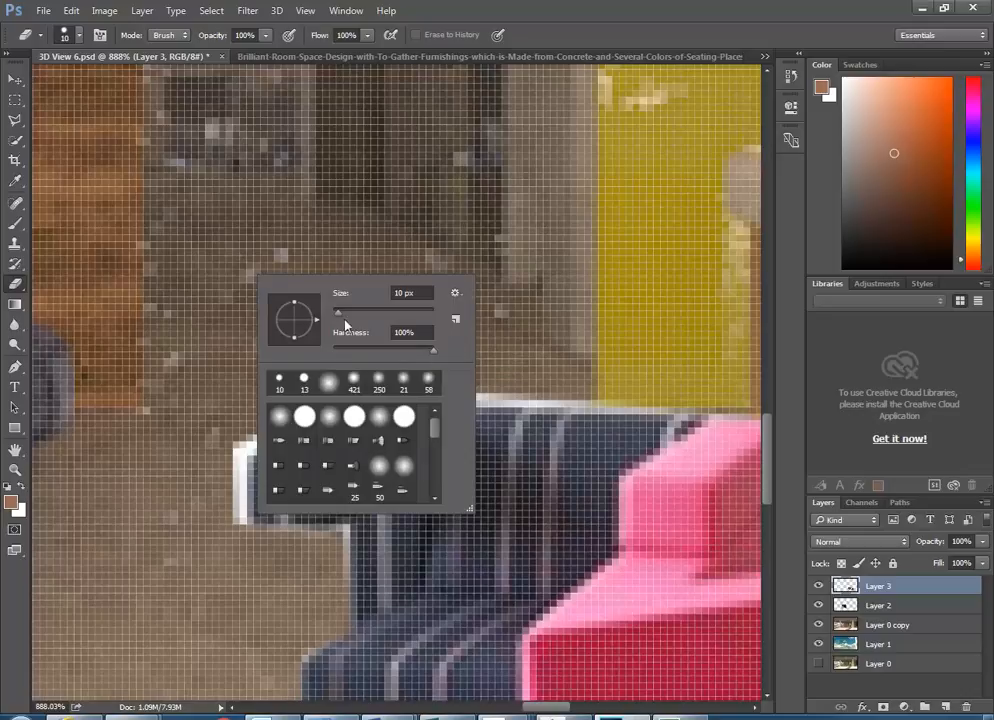
pyautogui.click(429, 351)
pyautogui.click(336, 314)
pyautogui.moveTo(337, 315); pyautogui.dragTo(335, 315)
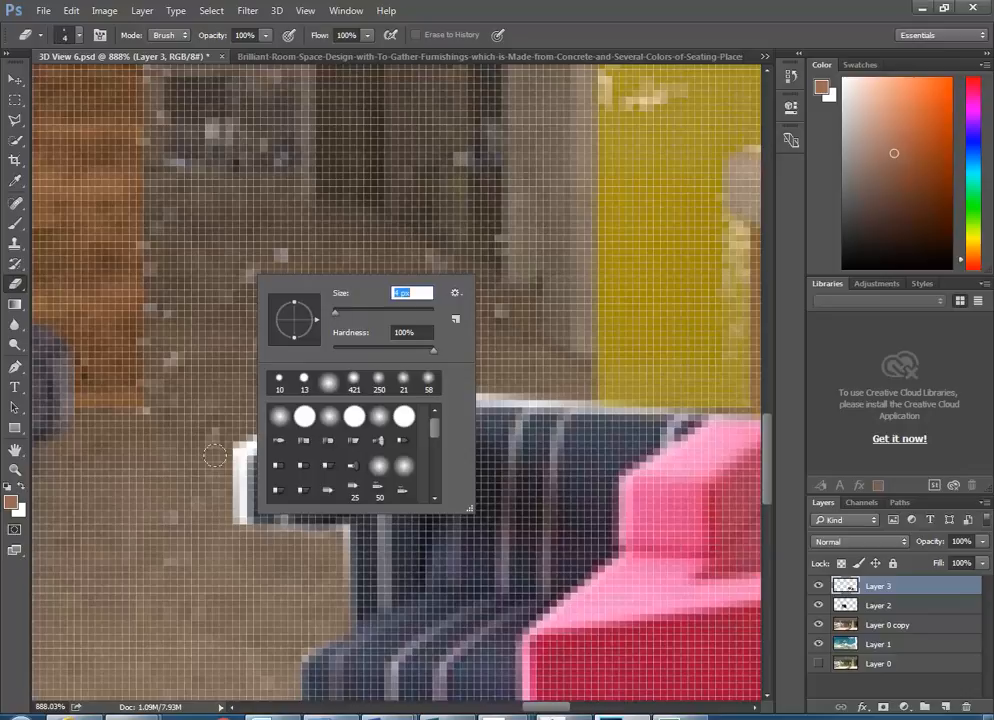
pyautogui.press('Return')
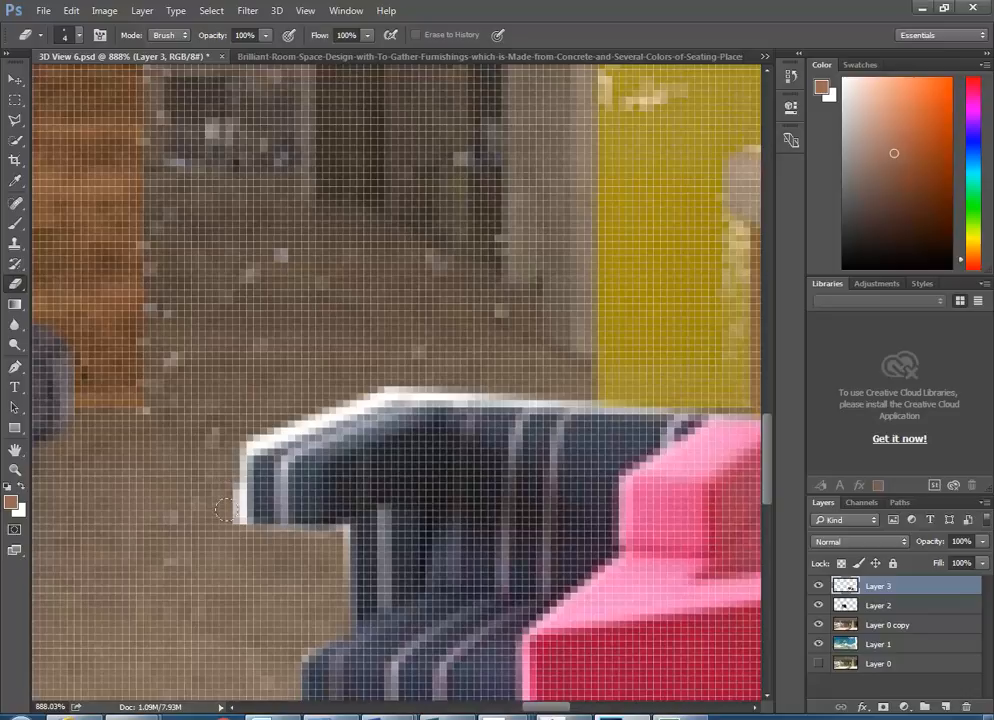
# - Erase the white fringe along the arm's left and top edges, undo the last stroke, and zoom closer
pyautogui.moveTo(230, 466); pyautogui.dragTo(232, 530)
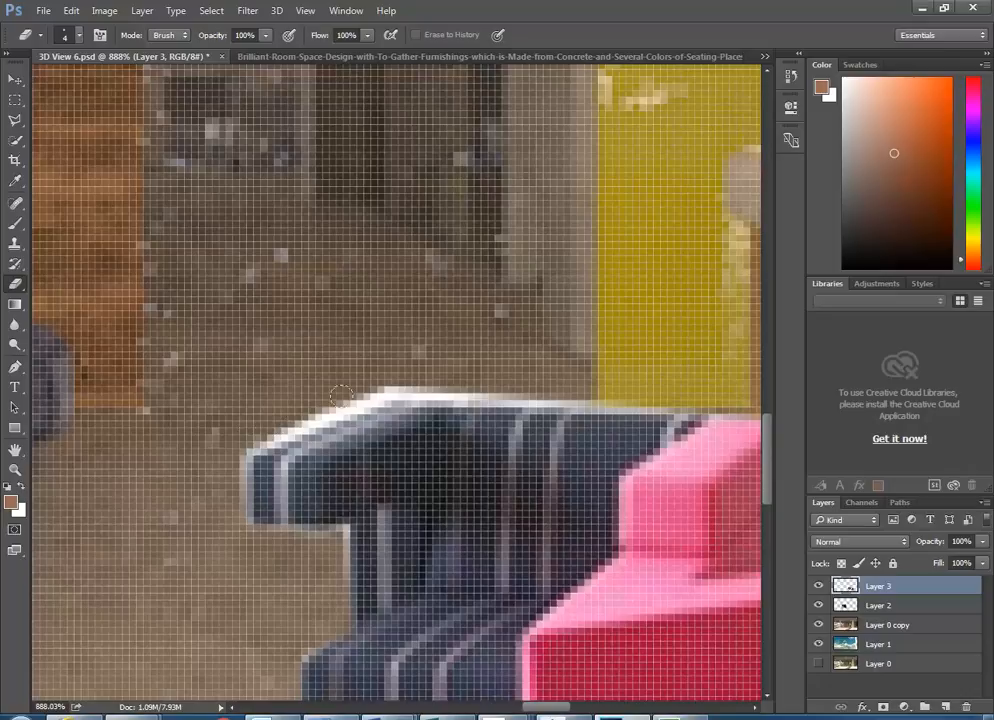
pyautogui.moveTo(374, 382); pyautogui.dragTo(258, 437)
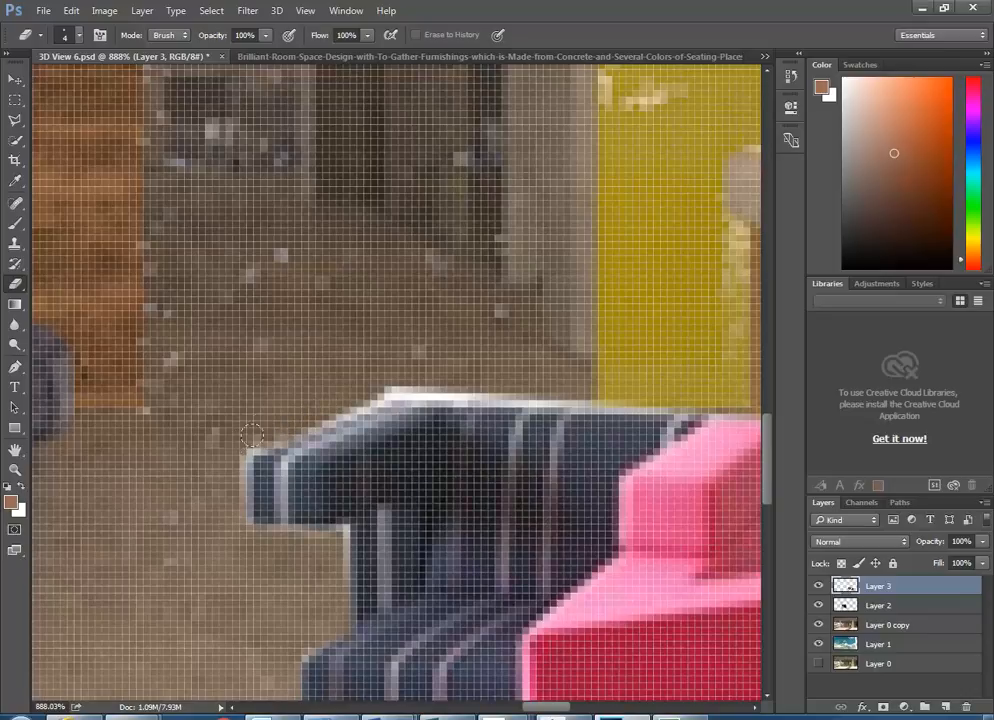
pyautogui.hotkey('ctrl', 'z')
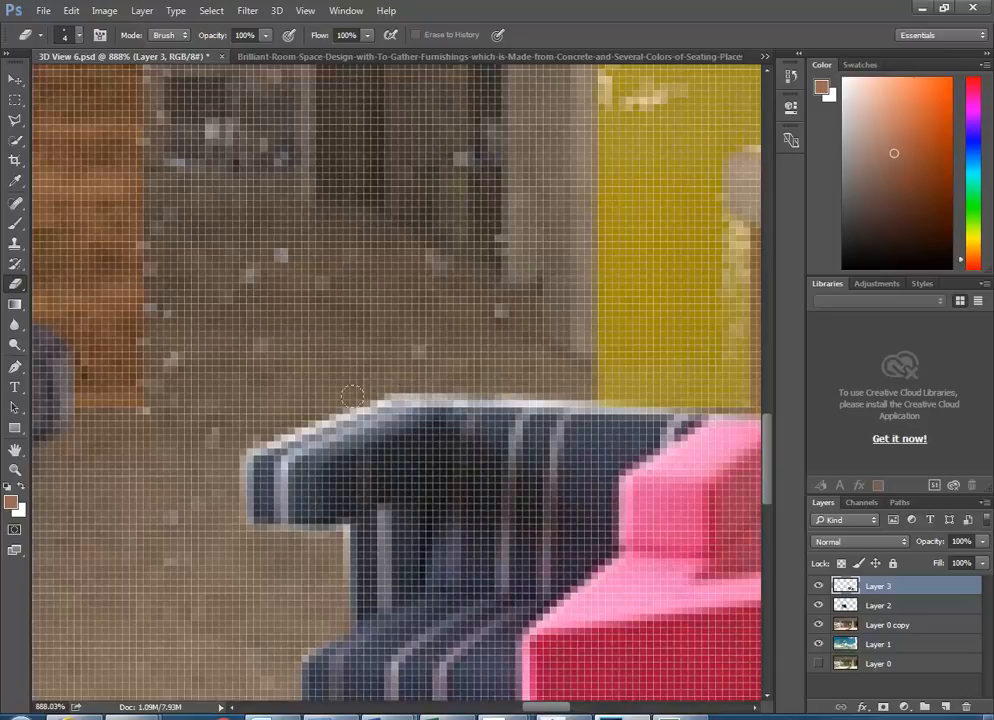
pyautogui.scroll(4, 278, 443)
pyautogui.scroll(2, 278, 443)
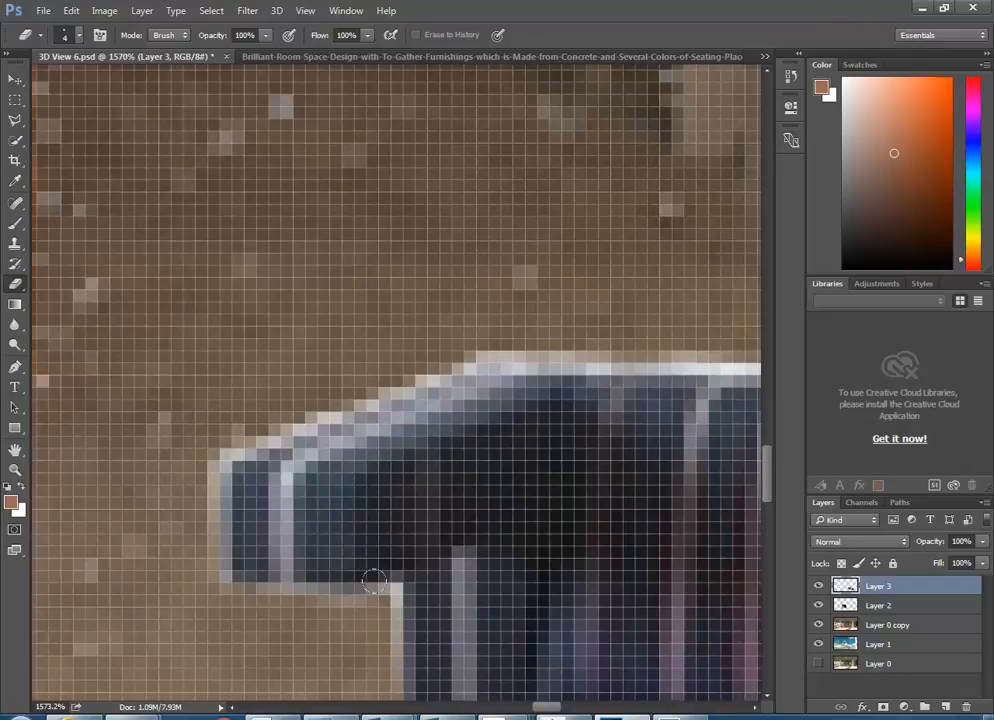
# - Shrink the eraser brush to 2 px
pyautogui.rightClick(300, 358)
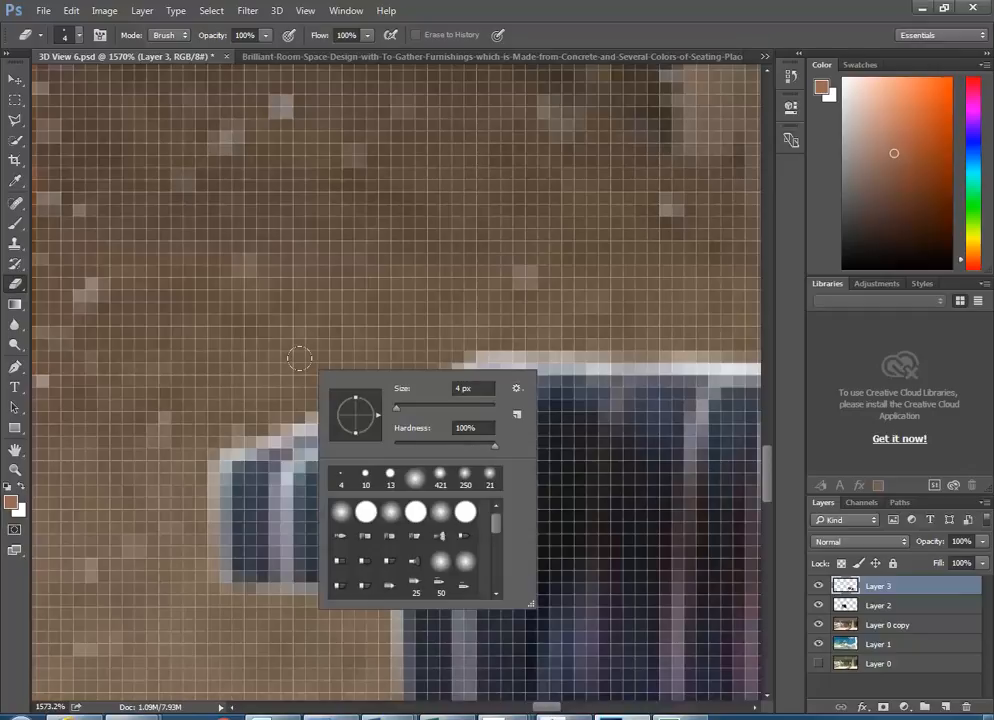
pyautogui.click(304, 628)
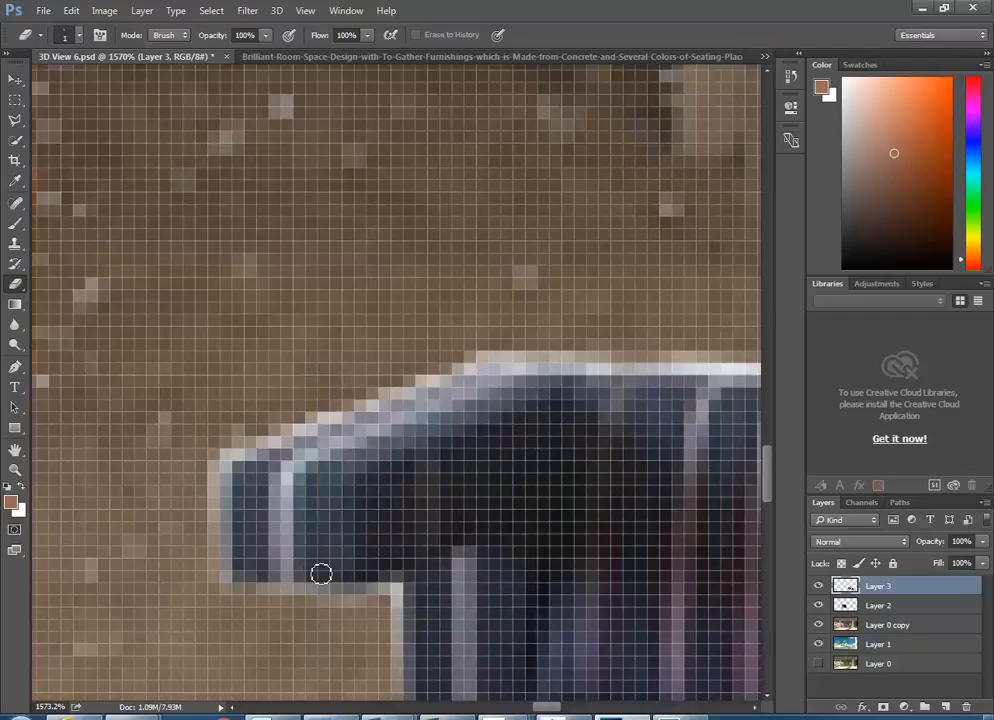
pyautogui.press('[')
pyautogui.press('[')
pyautogui.press(']')
pyautogui.press('[')
pyautogui.press('[')
# - Zoom around the sofa arm and enlarge the eraser to 4 px
pyautogui.scroll(1, 373, 603)
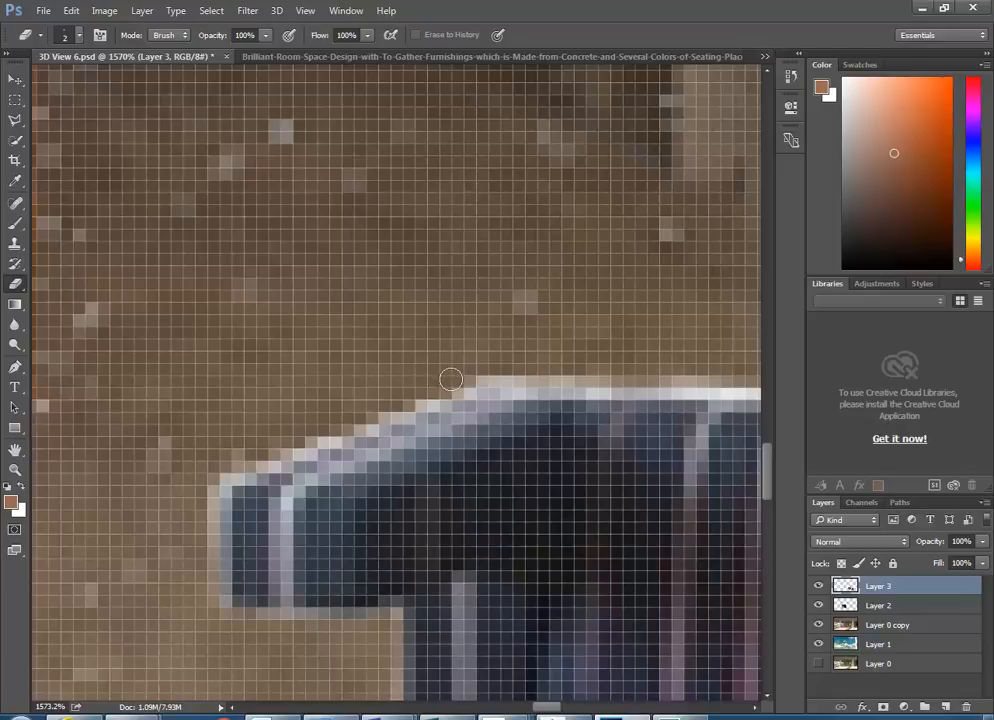
pyautogui.scroll(-3, 541, 395)
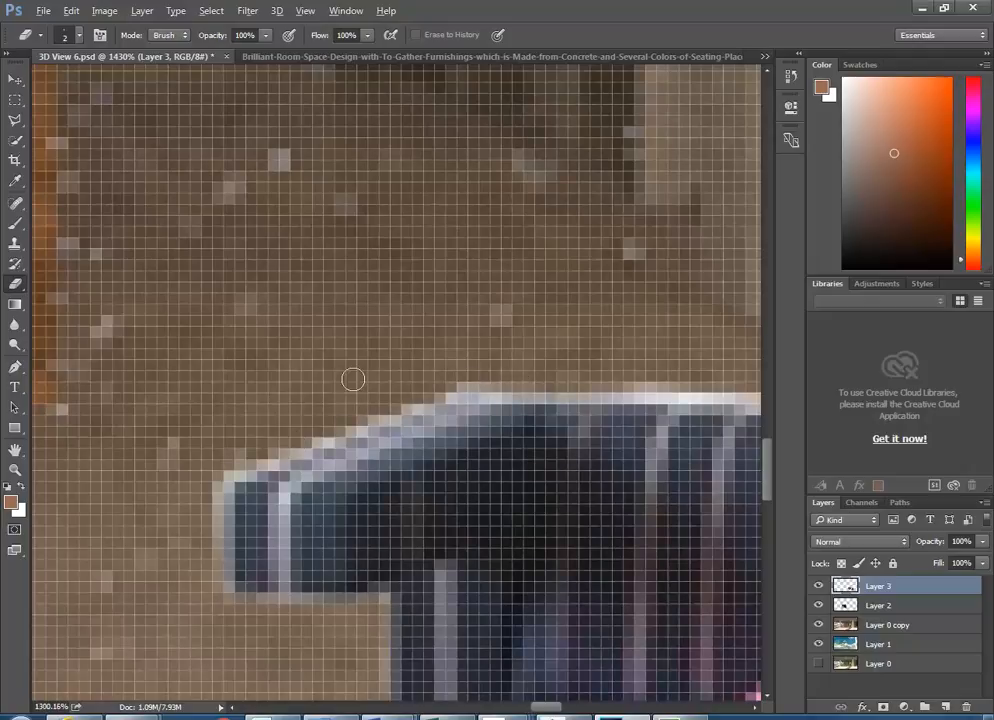
pyautogui.scroll(-5, 357, 385)
pyautogui.scroll(-5, 493, 421)
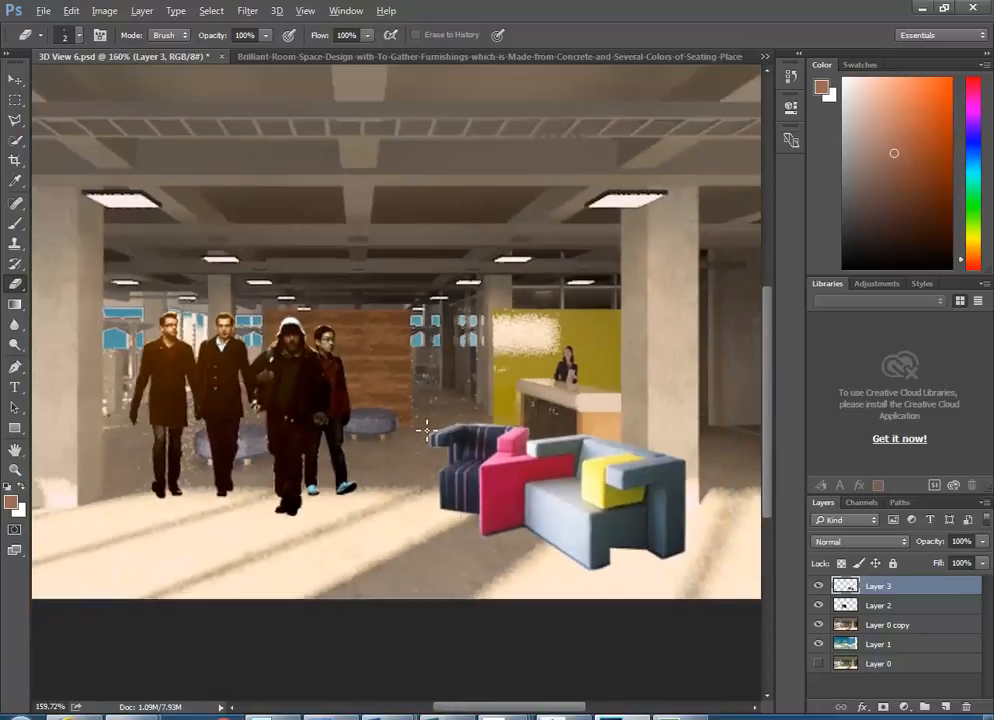
pyautogui.scroll(8, 478, 420)
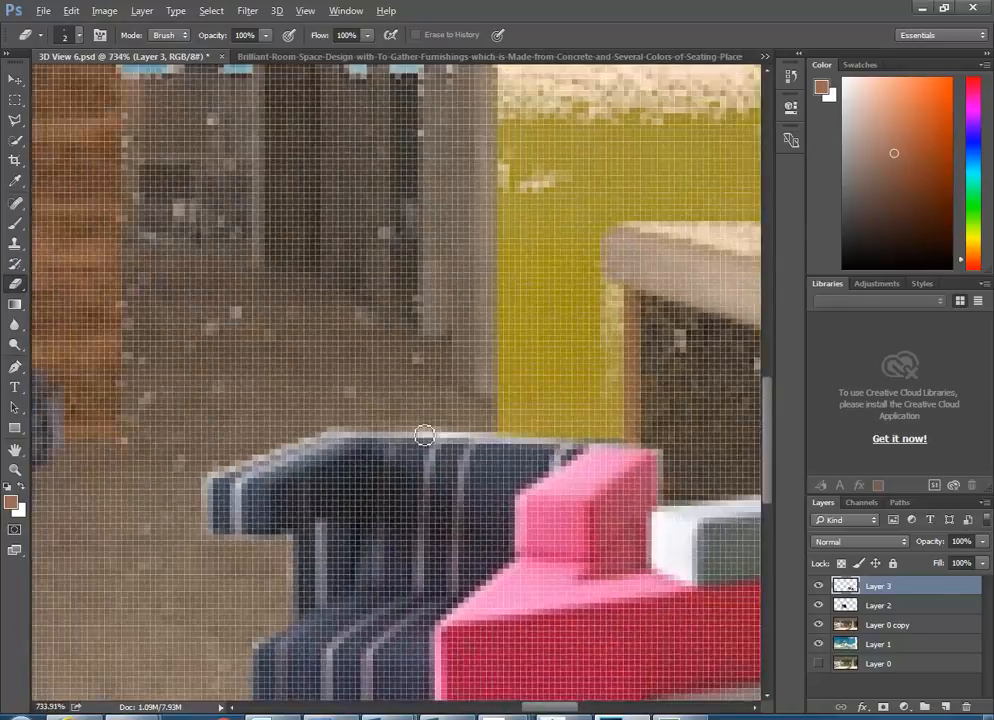
pyautogui.press(']')
pyautogui.press(']')
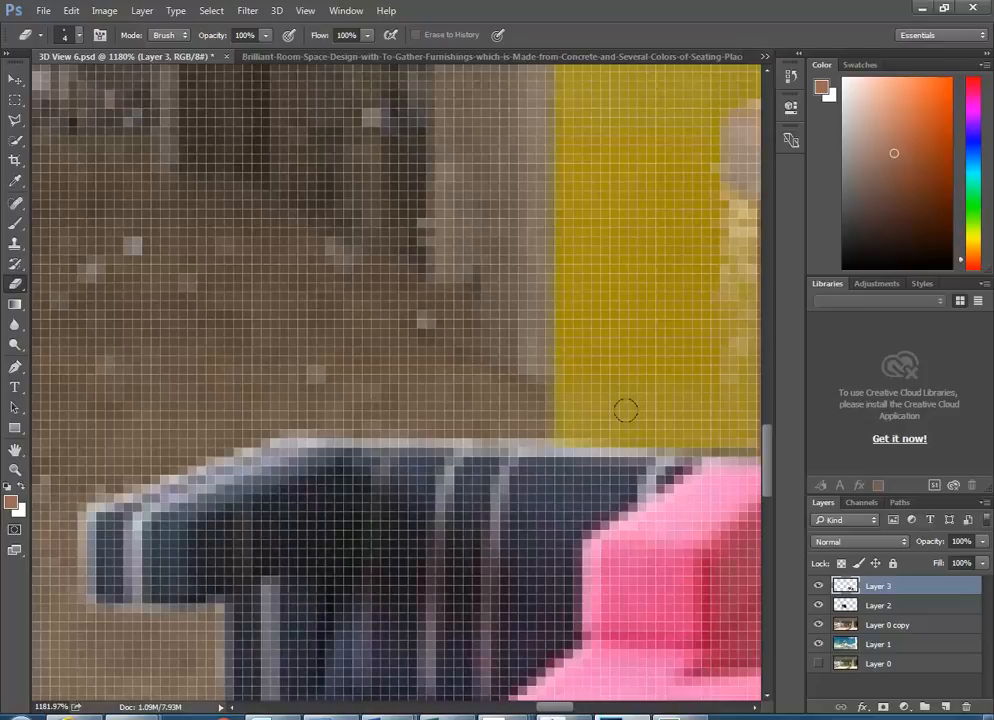
pyautogui.scroll(-2, 460, 425)
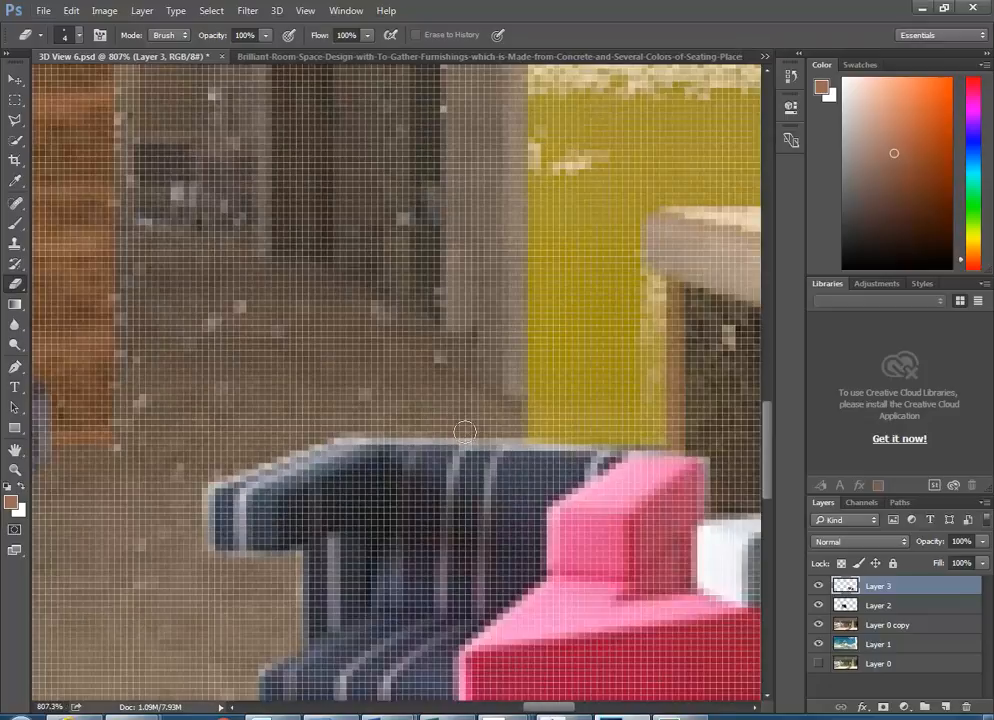
pyautogui.scroll(-1, 464, 432)
pyautogui.scroll(-4, 433, 450)
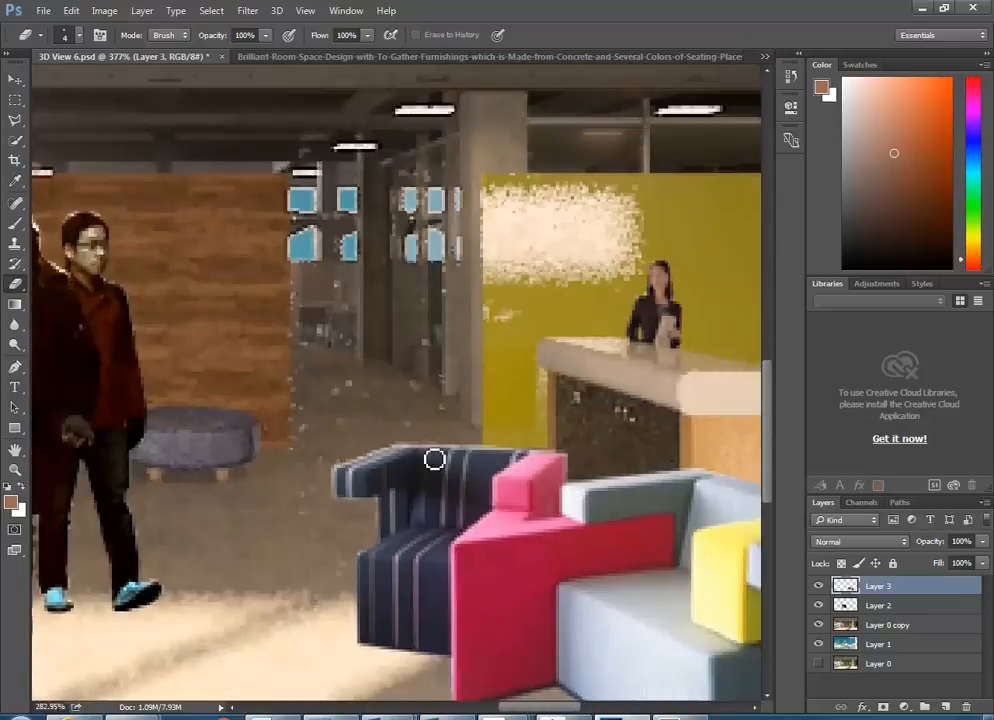
pyautogui.scroll(5, 450, 500)
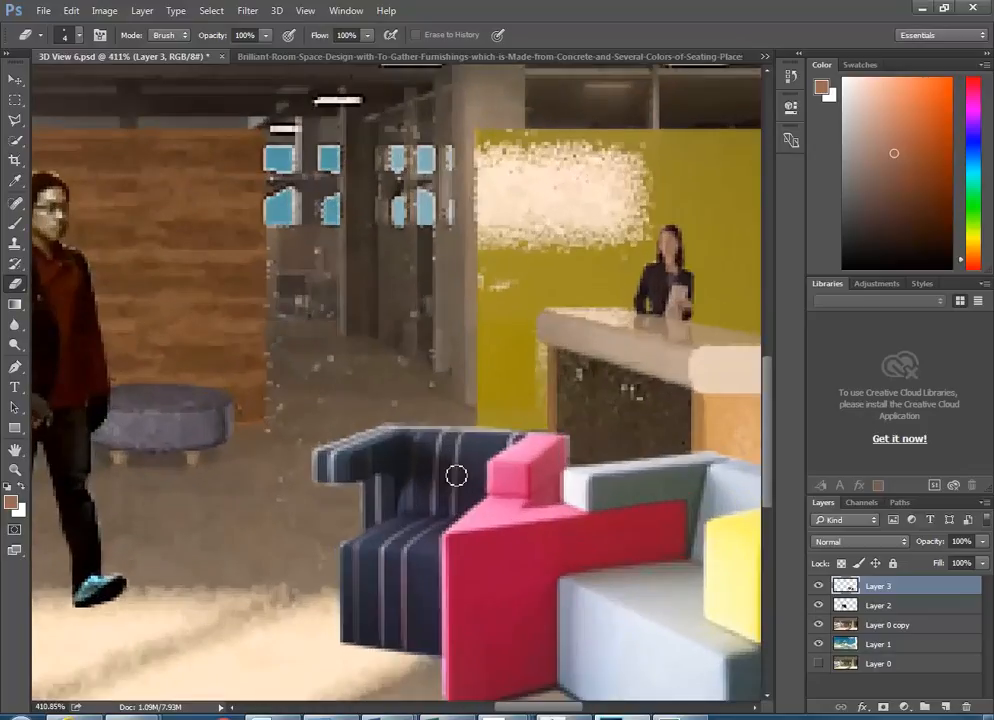
pyautogui.scroll(1, 517, 391)
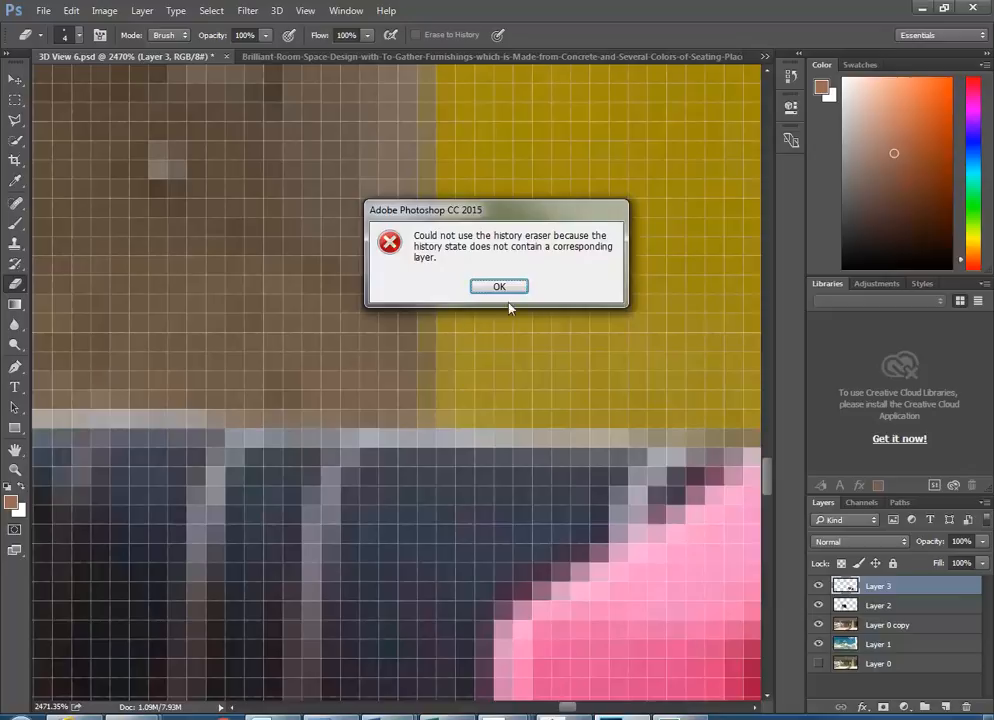
# - Dismiss the history eraser error, then zoom in and out to check the sofa's edges
pyautogui.click(499, 288)
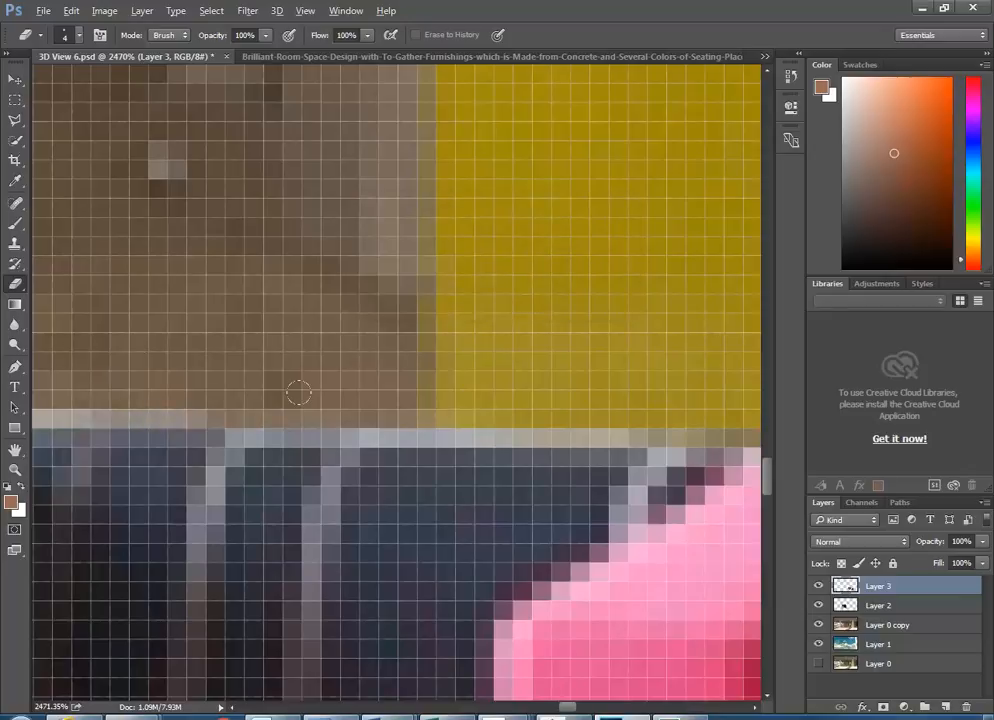
pyautogui.scroll(-4, 299, 392)
pyautogui.scroll(2, 120, 398)
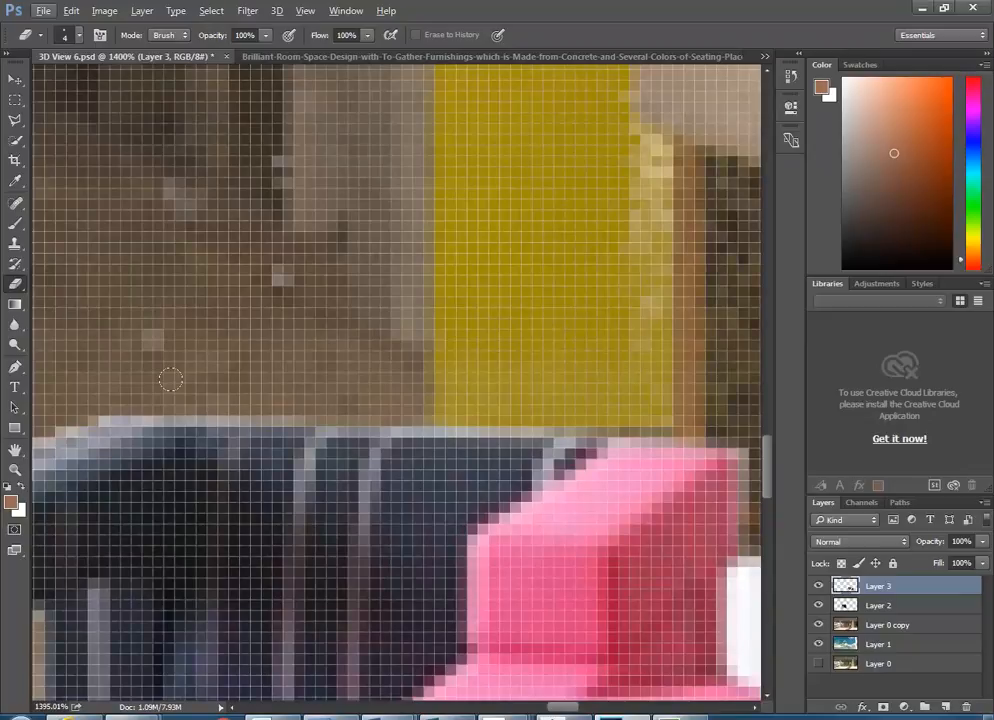
pyautogui.scroll(-10, 414, 392)
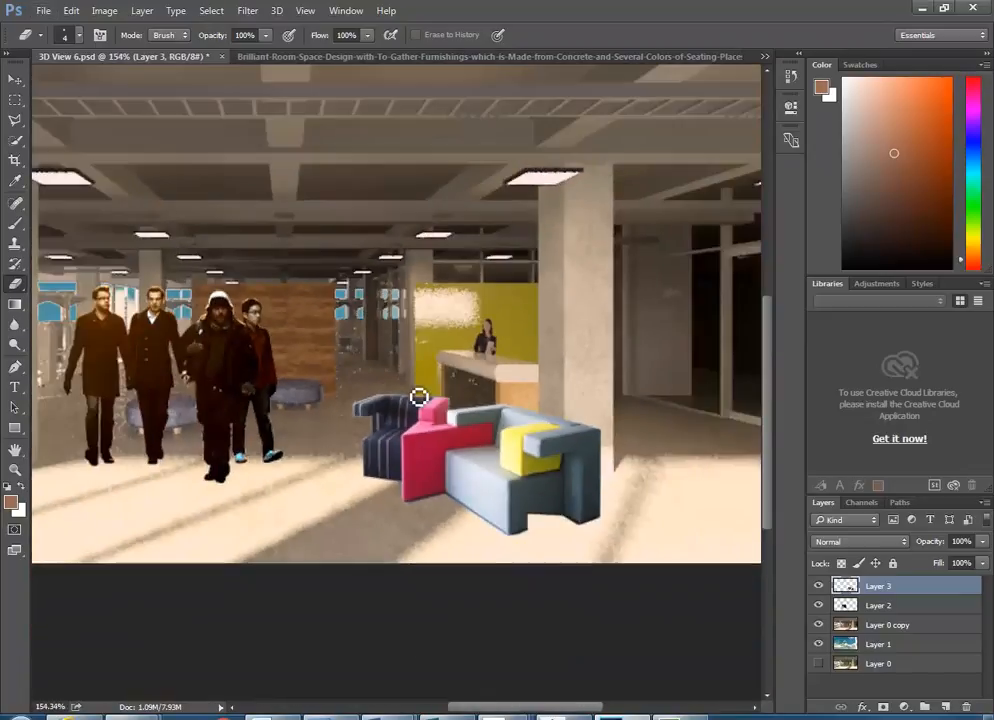
pyautogui.scroll(-2, 523, 412)
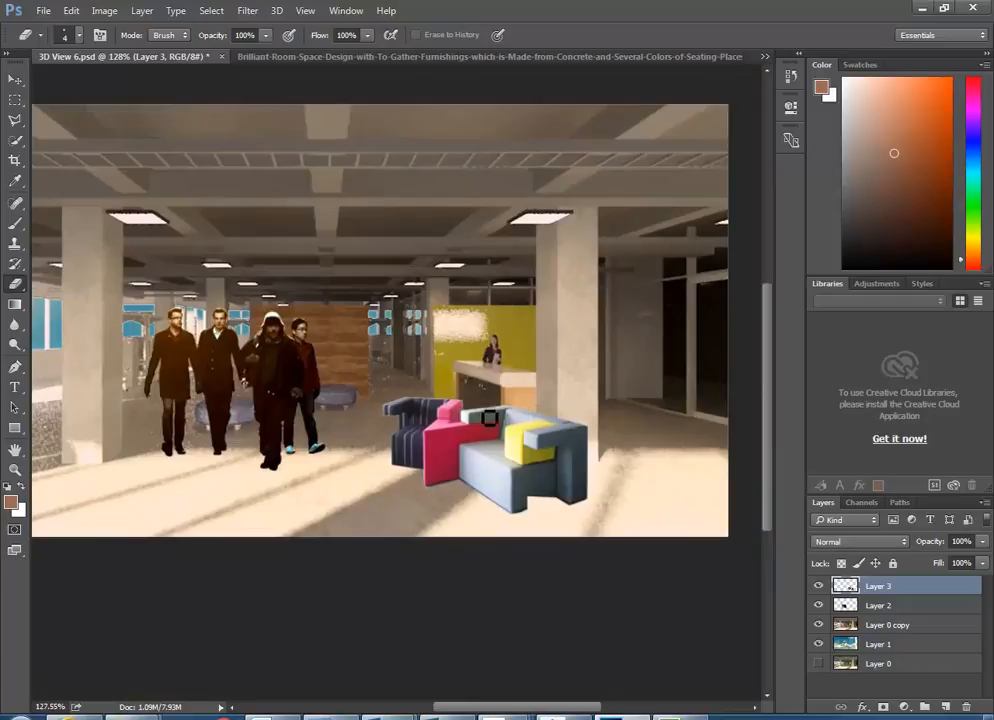
pyautogui.scroll(1, 486, 414)
pyautogui.scroll(1, 511, 525)
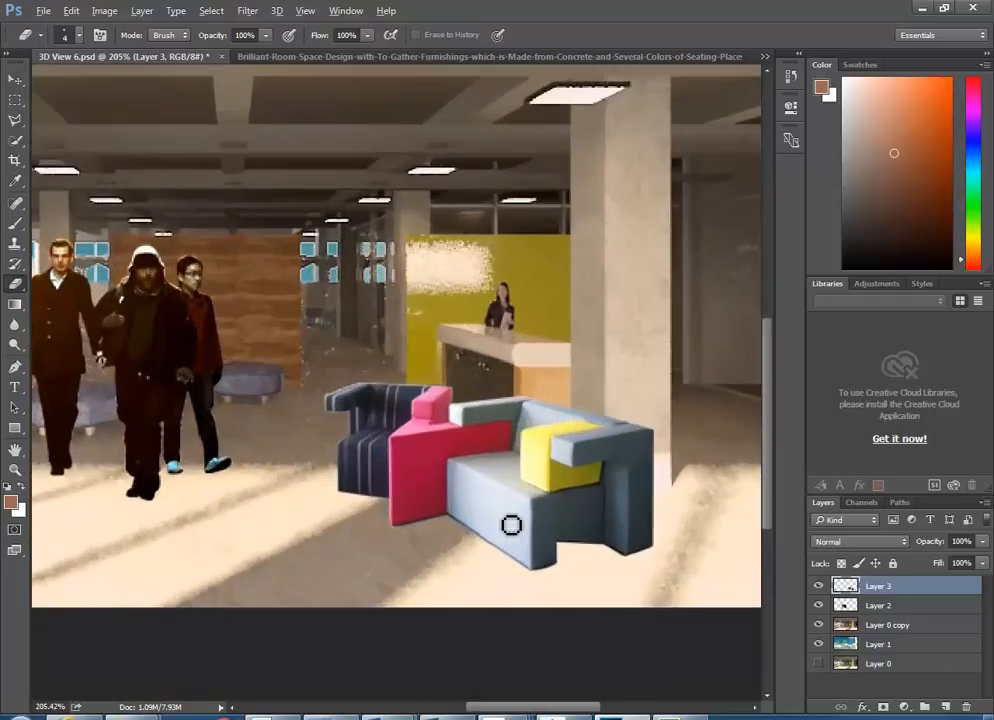
pyautogui.scroll(1, 511, 525)
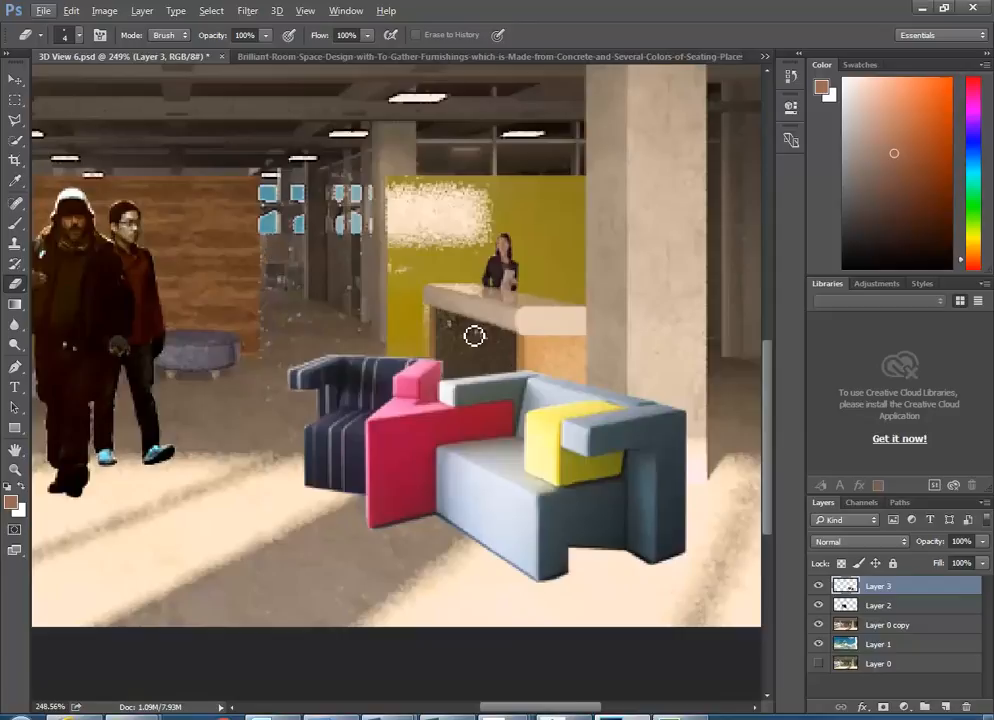
# - Apply a slight Perspective transform to the sofa, tilting its left side
pyautogui.click(72, 11)
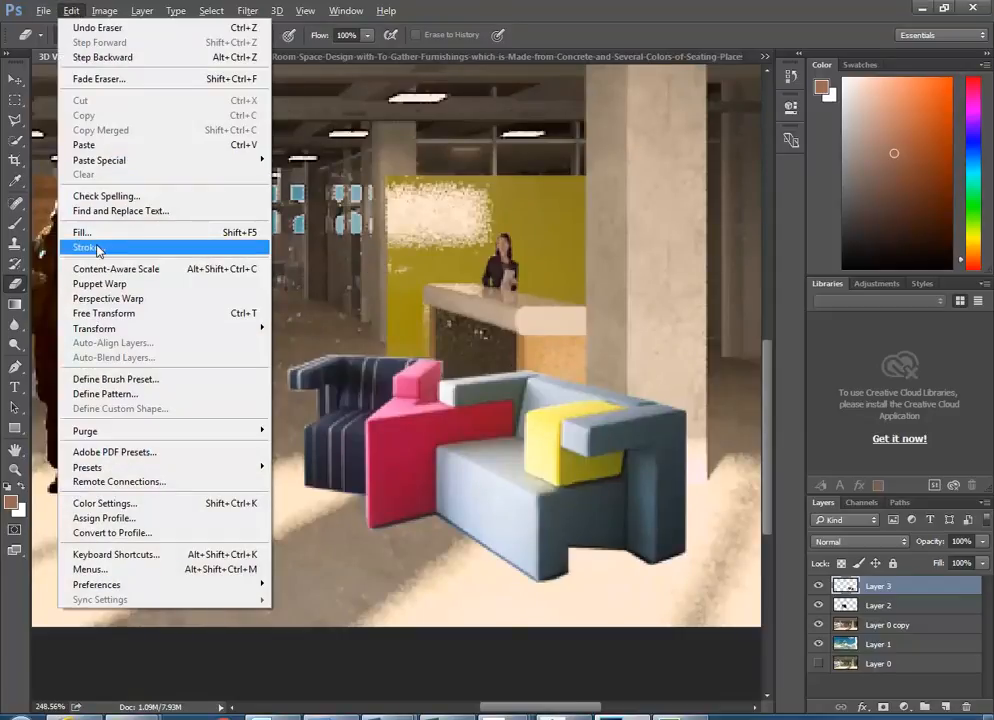
pyautogui.moveTo(106, 329)
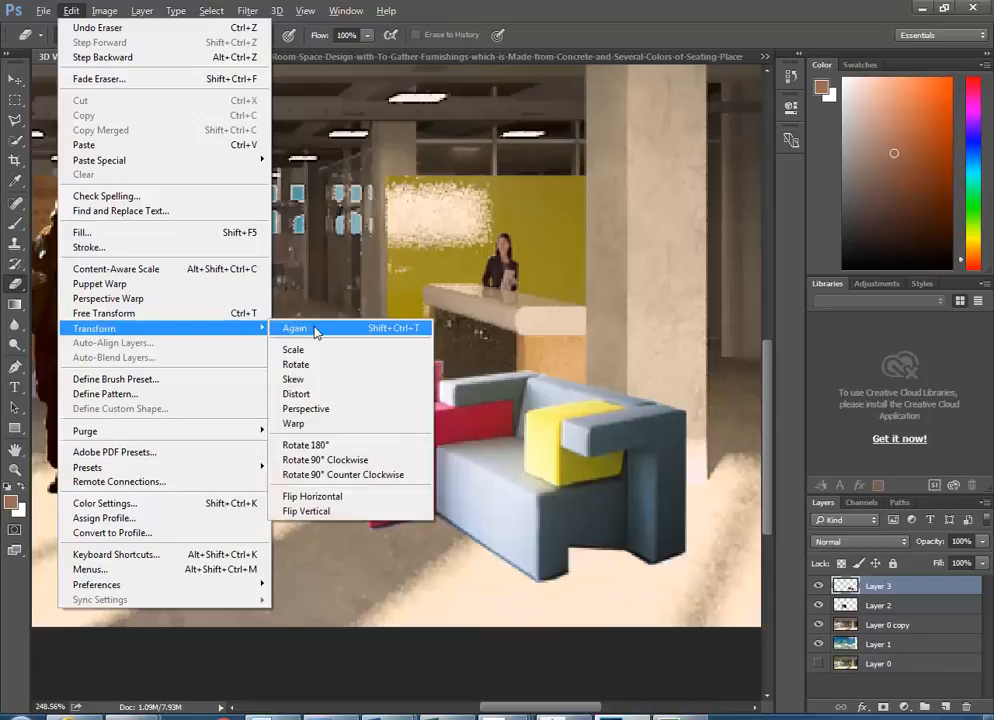
pyautogui.click(331, 410)
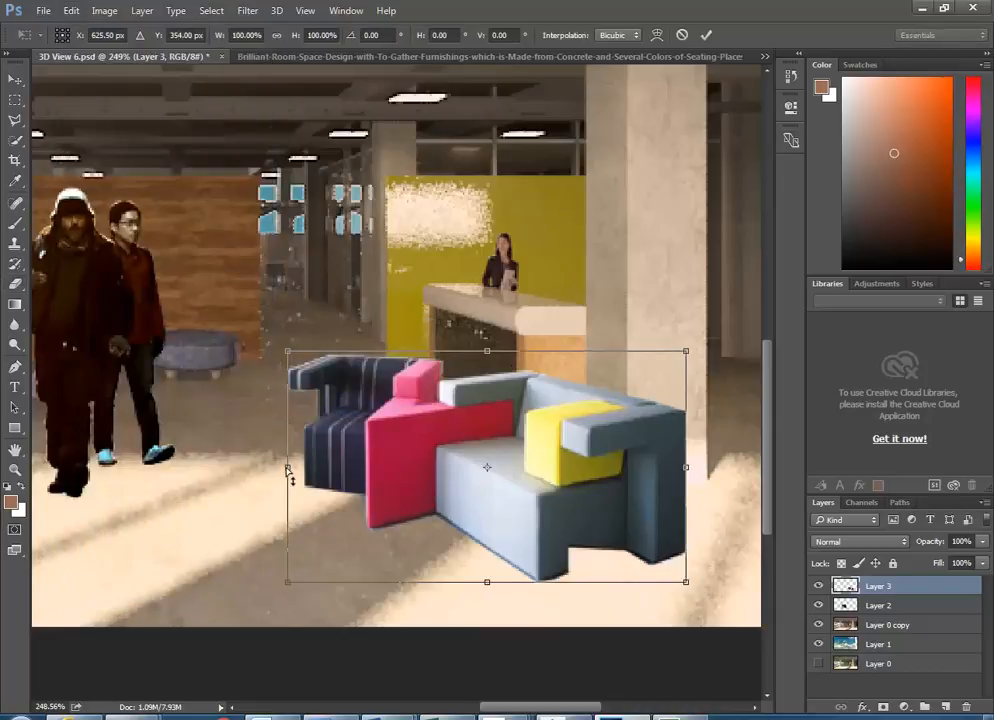
pyautogui.moveTo(289, 470); pyautogui.dragTo(289, 481)
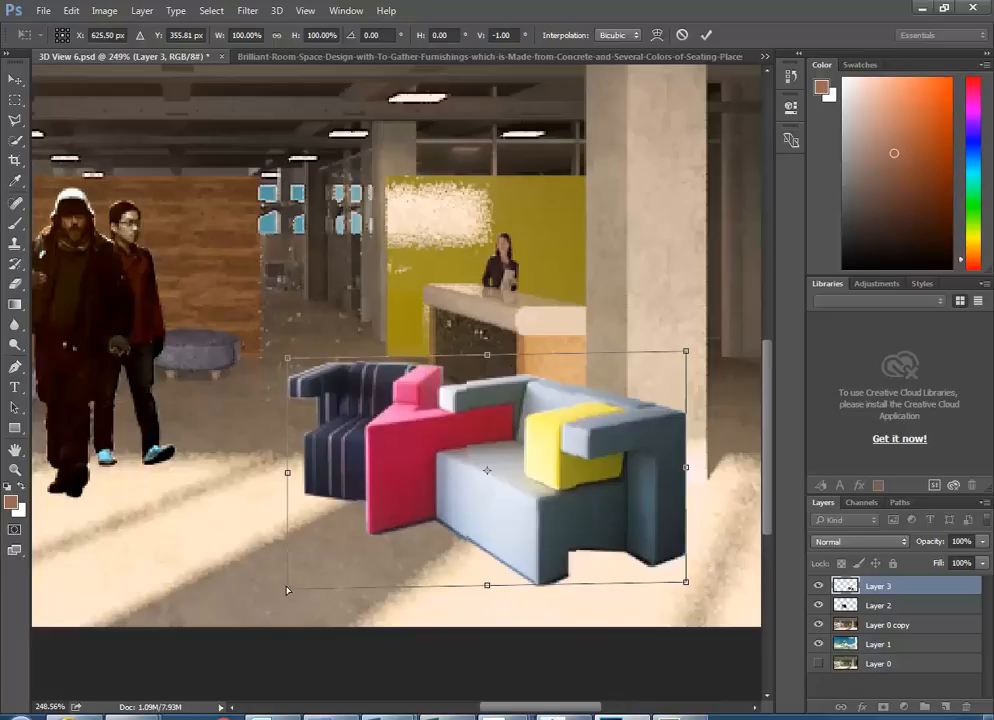
pyautogui.moveTo(288, 593)
pyautogui.mouseDown()
pyautogui.moveTo(286, 585)
pyautogui.moveTo(286, 595)
pyautogui.mouseUp()
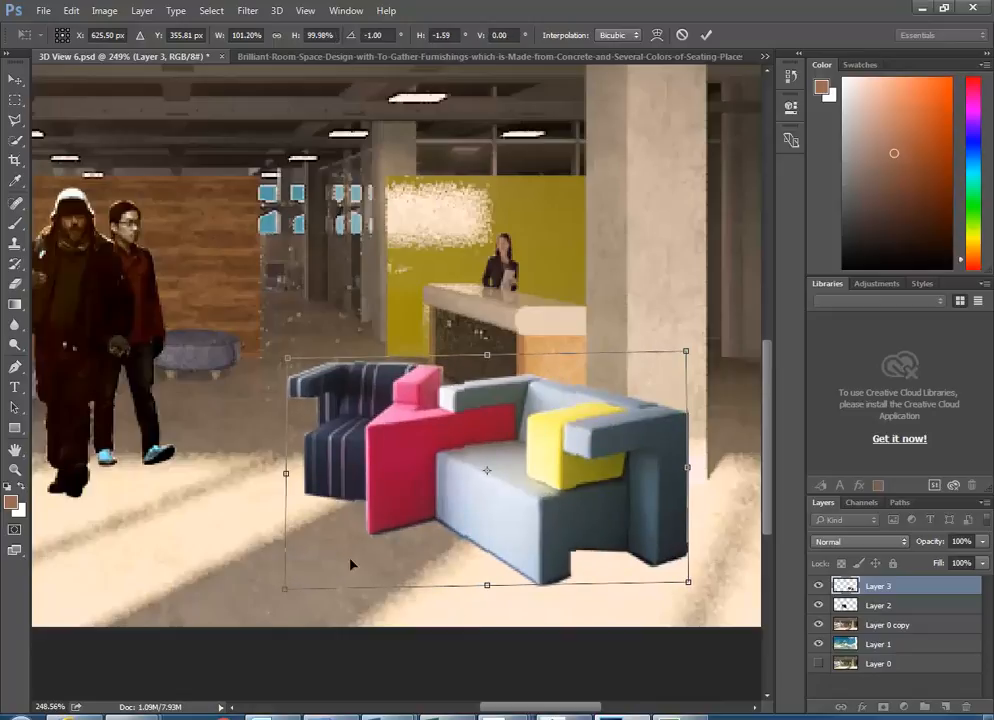
pyautogui.moveTo(290, 484); pyautogui.dragTo(288, 471)
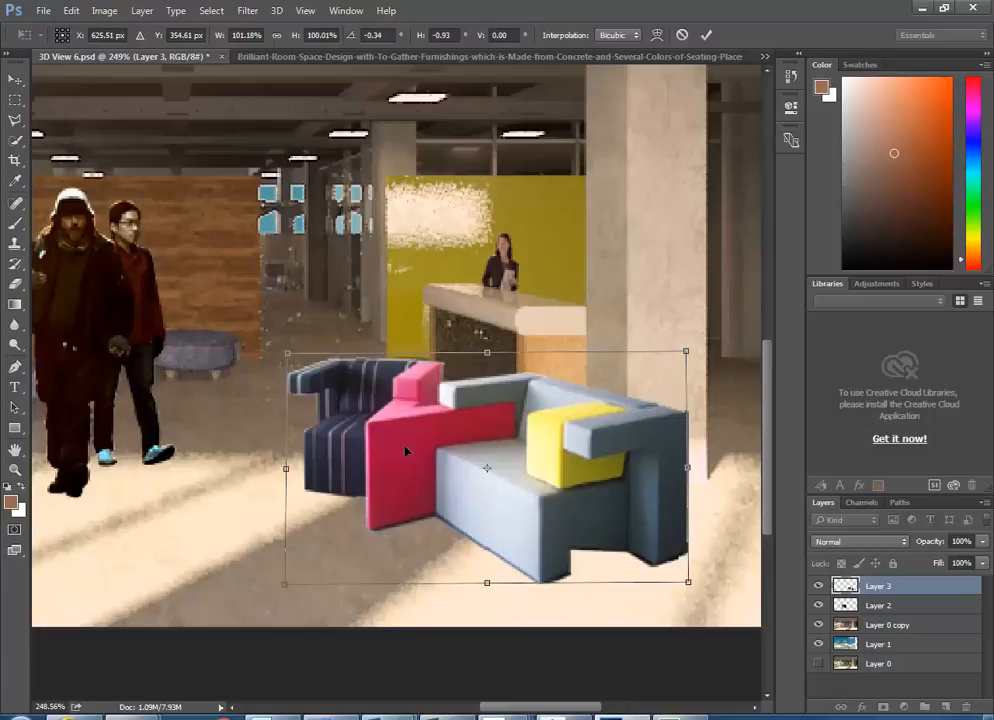
pyautogui.press('Return')
pyautogui.press('e')
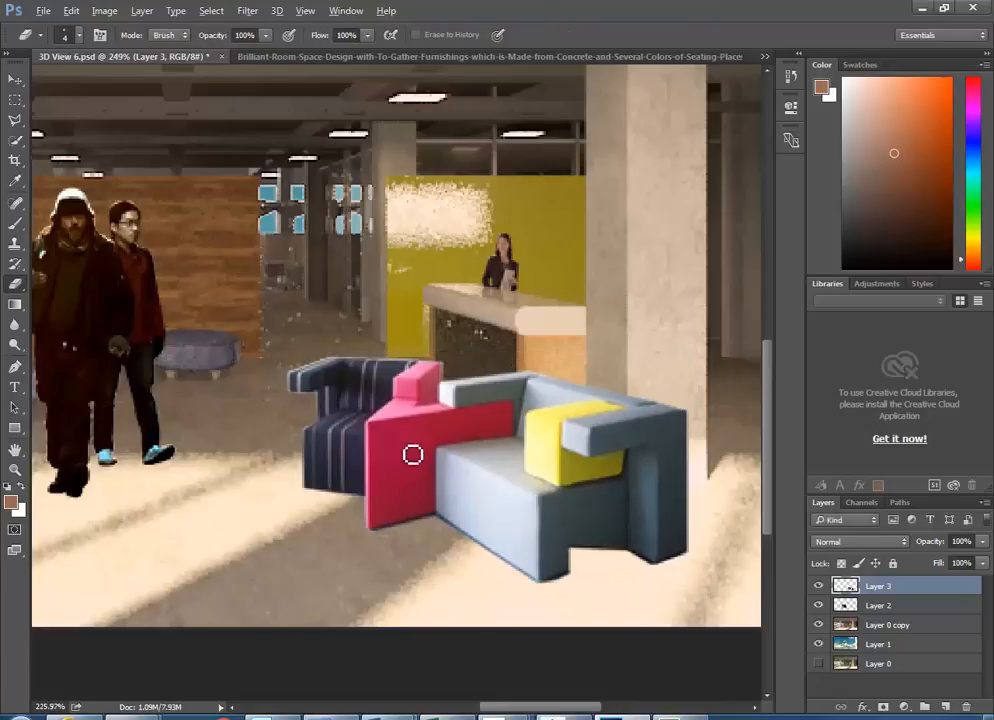
pyautogui.scroll(-5, 412, 454)
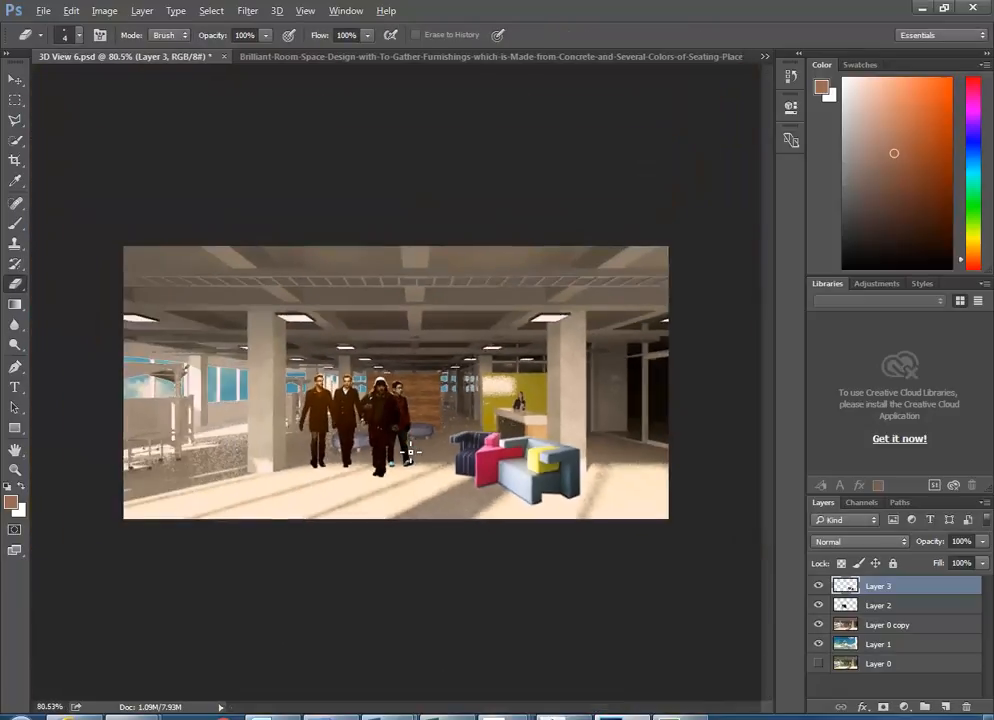
pyautogui.scroll(1, 409, 455)
pyautogui.scroll(1, 555, 506)
pyautogui.scroll(-1, 552, 503)
pyautogui.scroll(3, 552, 503)
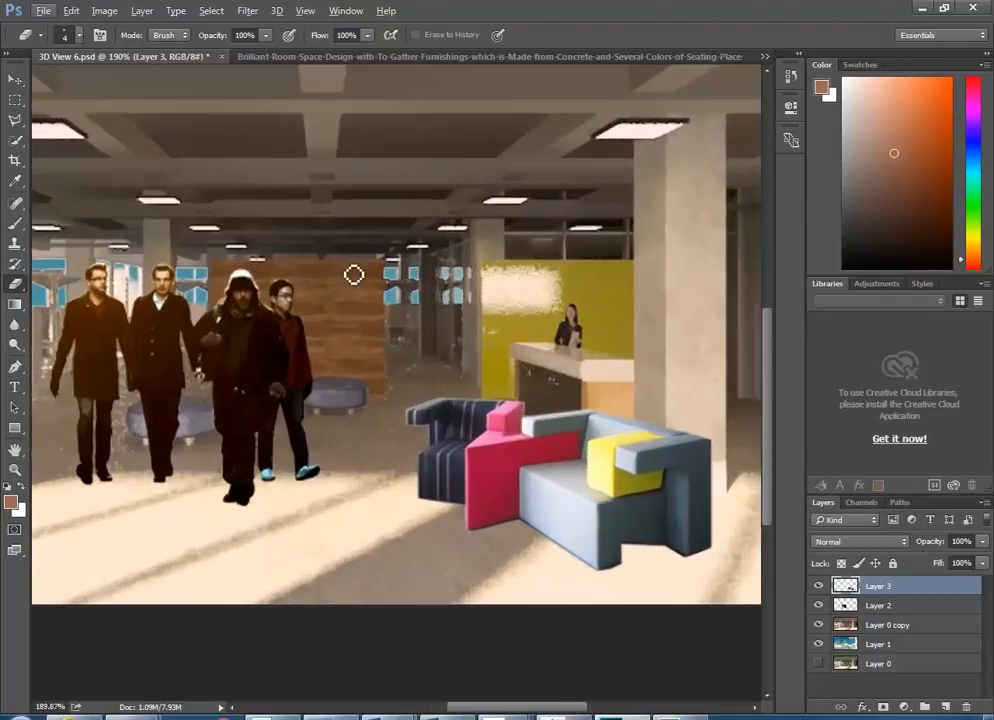
# - Raise the sofa's Exposure to +0.62 with a slight gamma tweak, then fit the image on screen
pyautogui.click(104, 12)
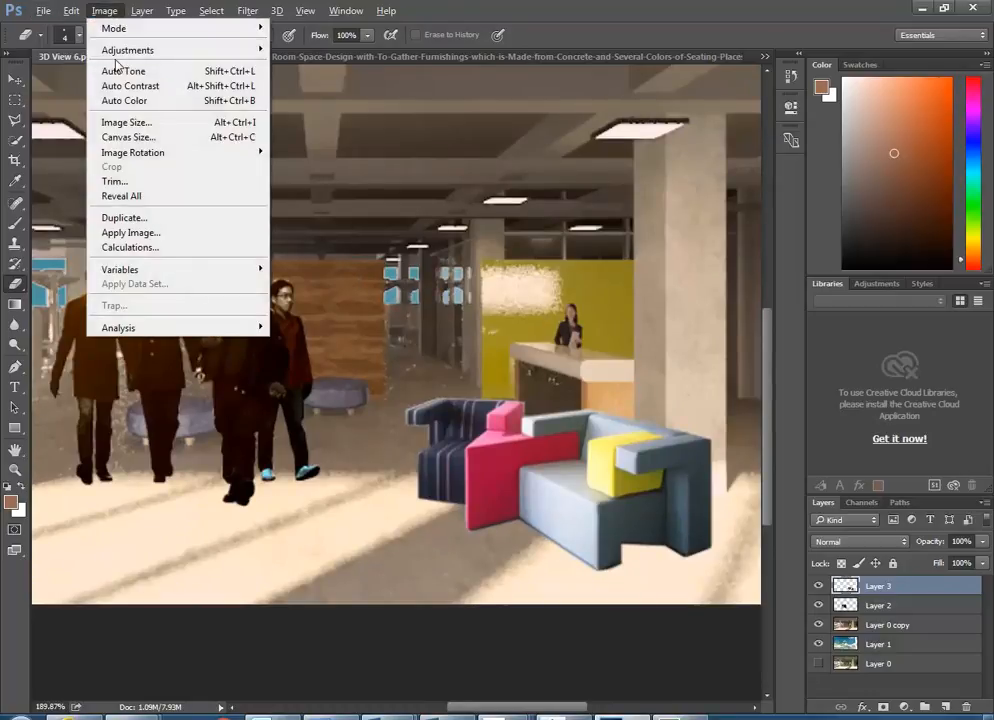
pyautogui.moveTo(110, 50)
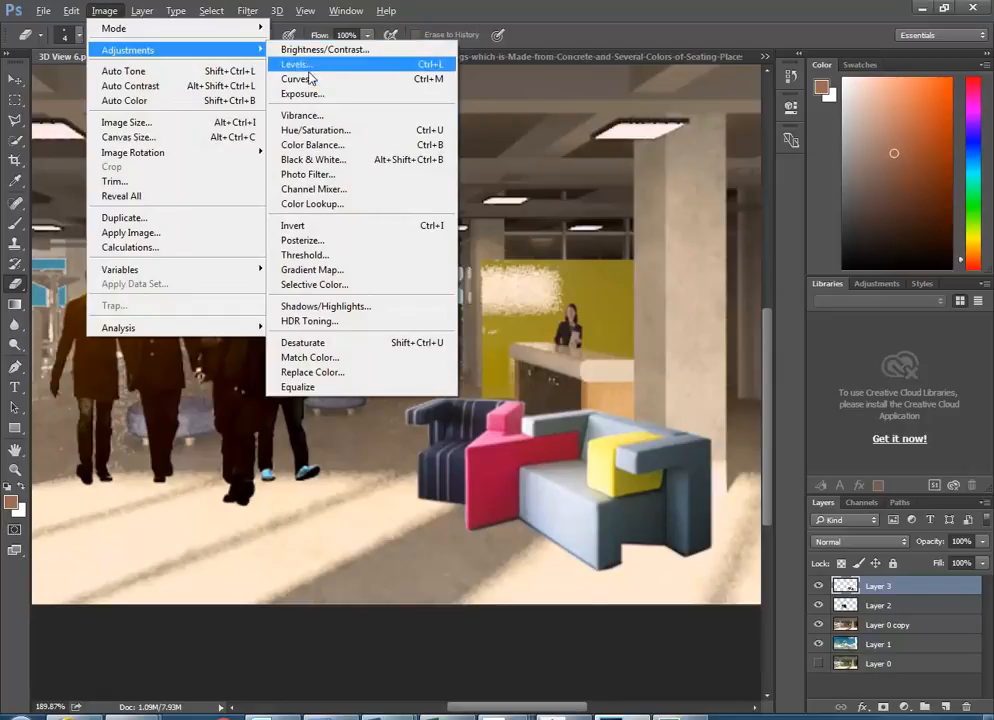
pyautogui.click(330, 94)
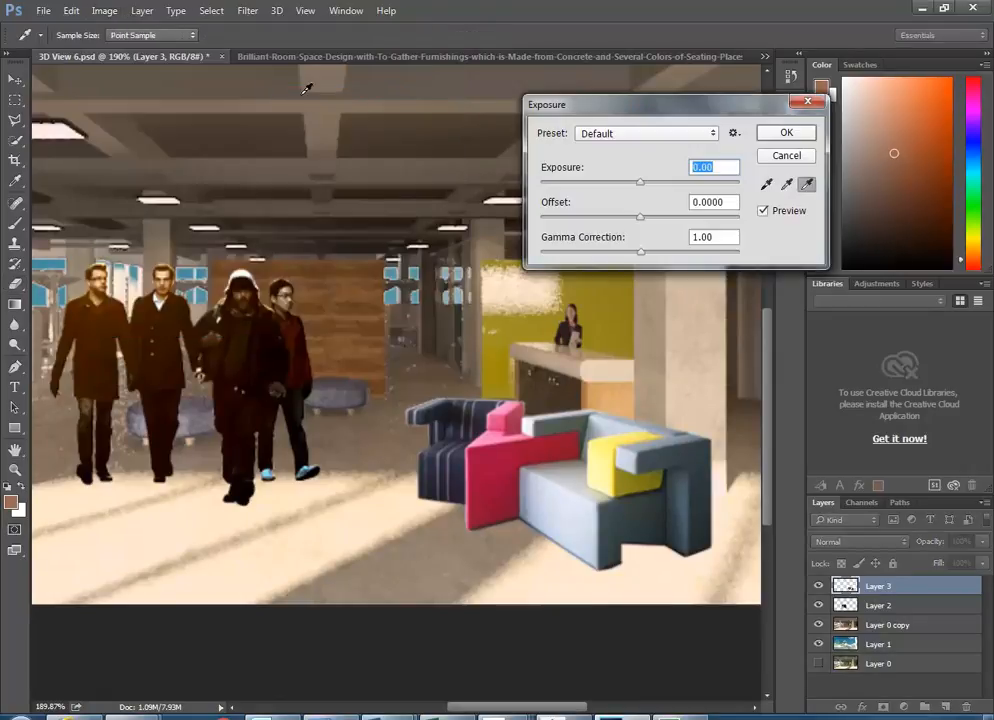
pyautogui.moveTo(636, 105); pyautogui.dragTo(736, 69)
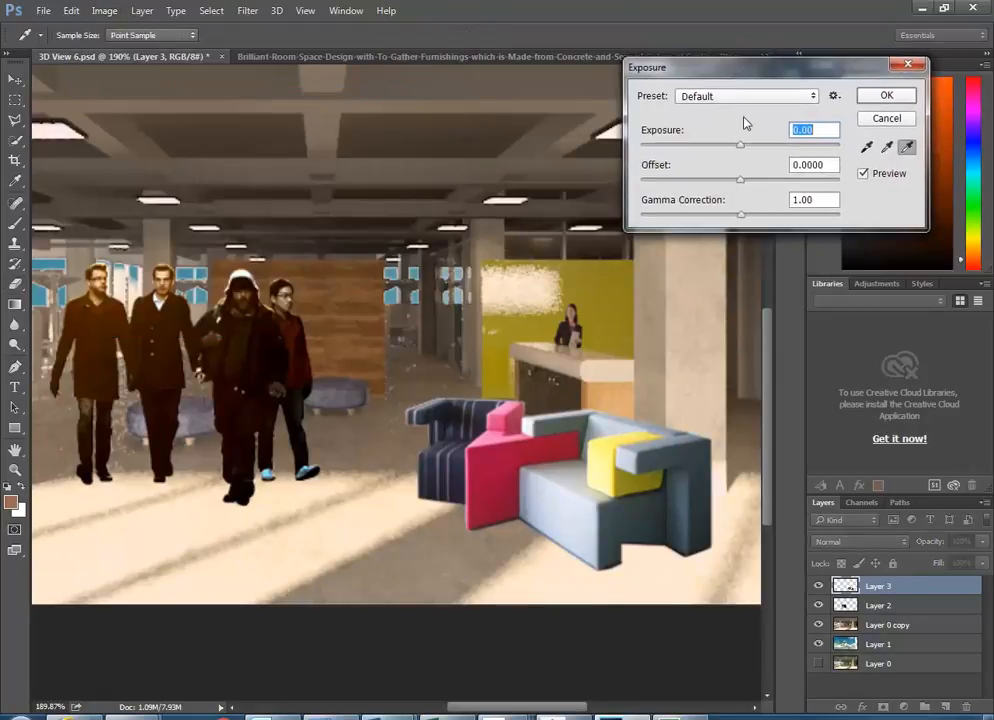
pyautogui.moveTo(742, 145)
pyautogui.mouseDown()
pyautogui.moveTo(761, 149)
pyautogui.moveTo(750, 151)
pyautogui.mouseUp()
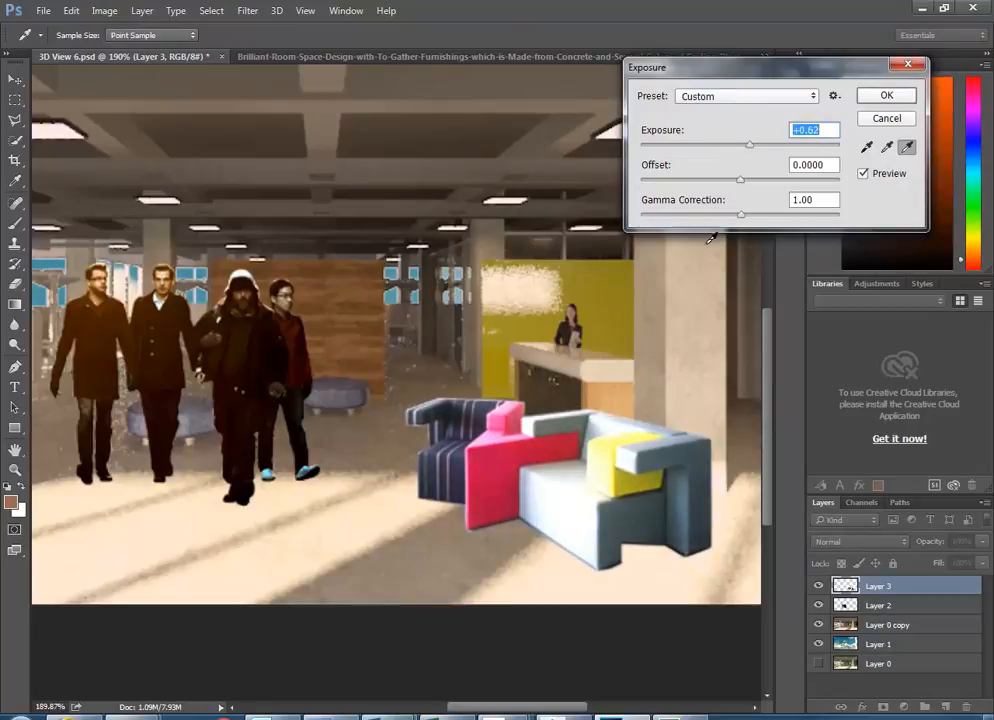
pyautogui.moveTo(741, 214)
pyautogui.mouseDown()
pyautogui.moveTo(755, 220)
pyautogui.moveTo(740, 220)
pyautogui.mouseUp()
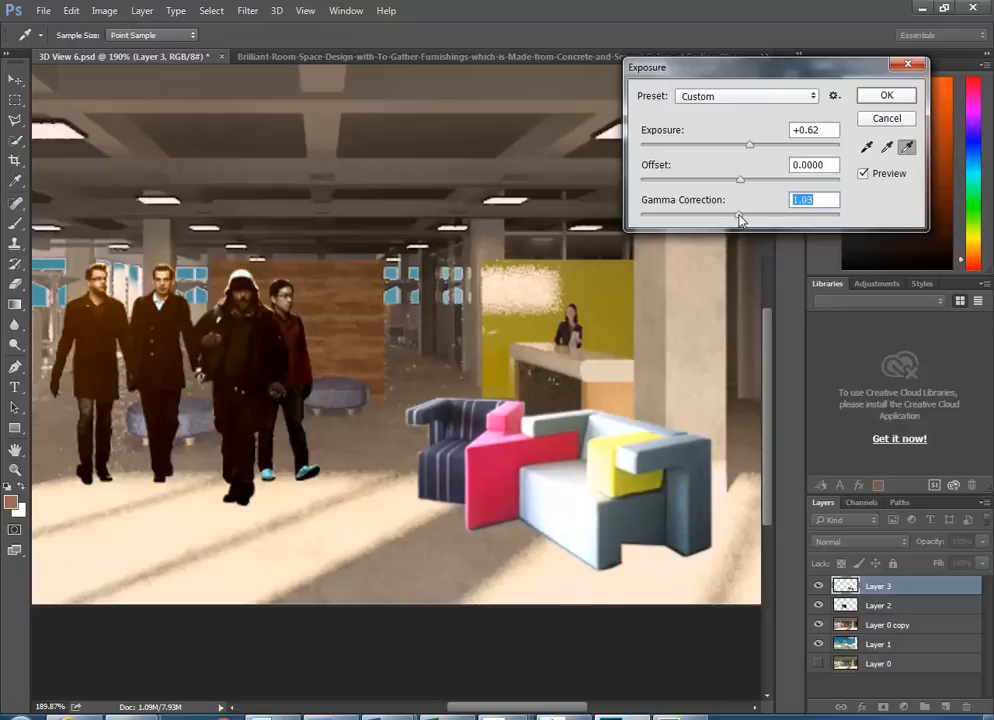
pyautogui.click(886, 95)
pyautogui.press('e')
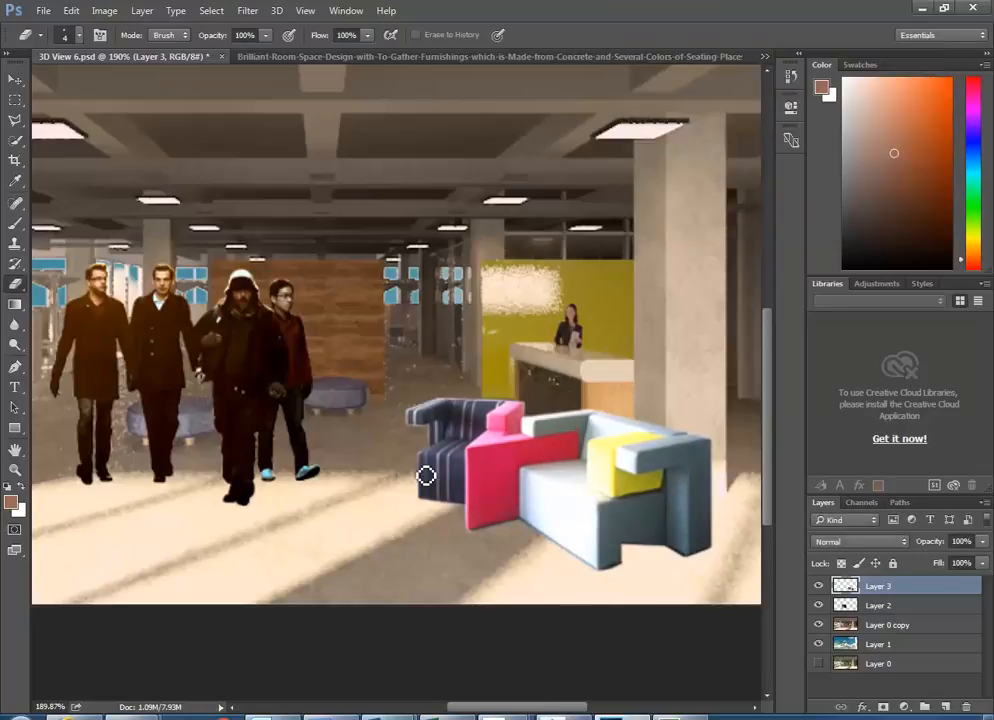
pyautogui.hotkey('ctrl', '0')
pyautogui.scroll(-1, 424, 476)
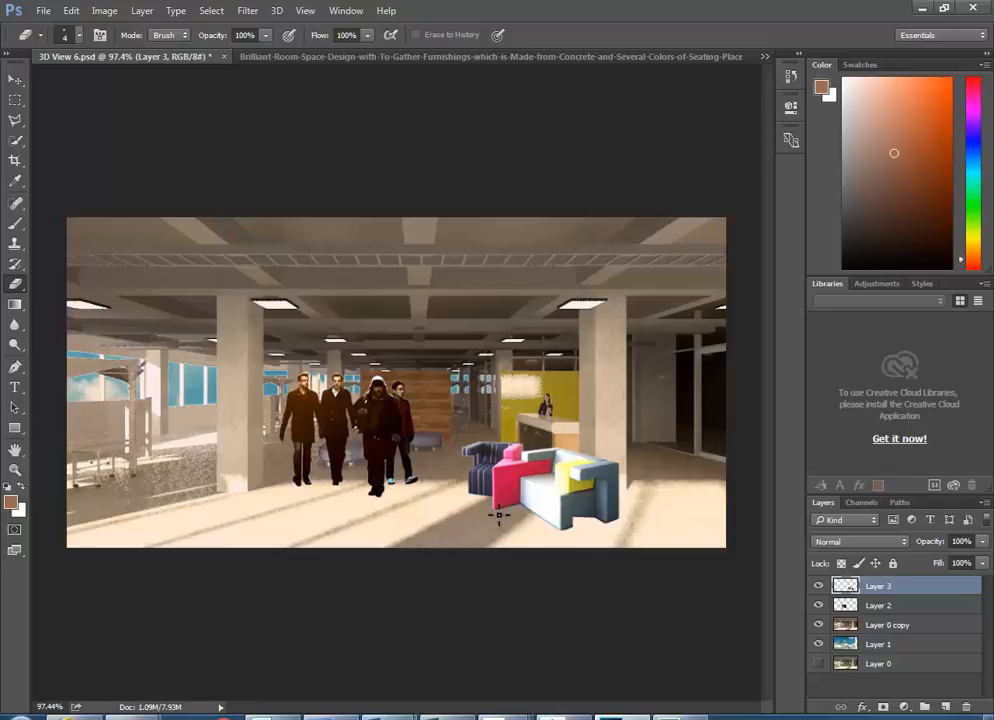
# - Open Business_People_Group_Talking_2.jpg from the Material Images People folder, sorted newest first
pyautogui.click(43, 11)
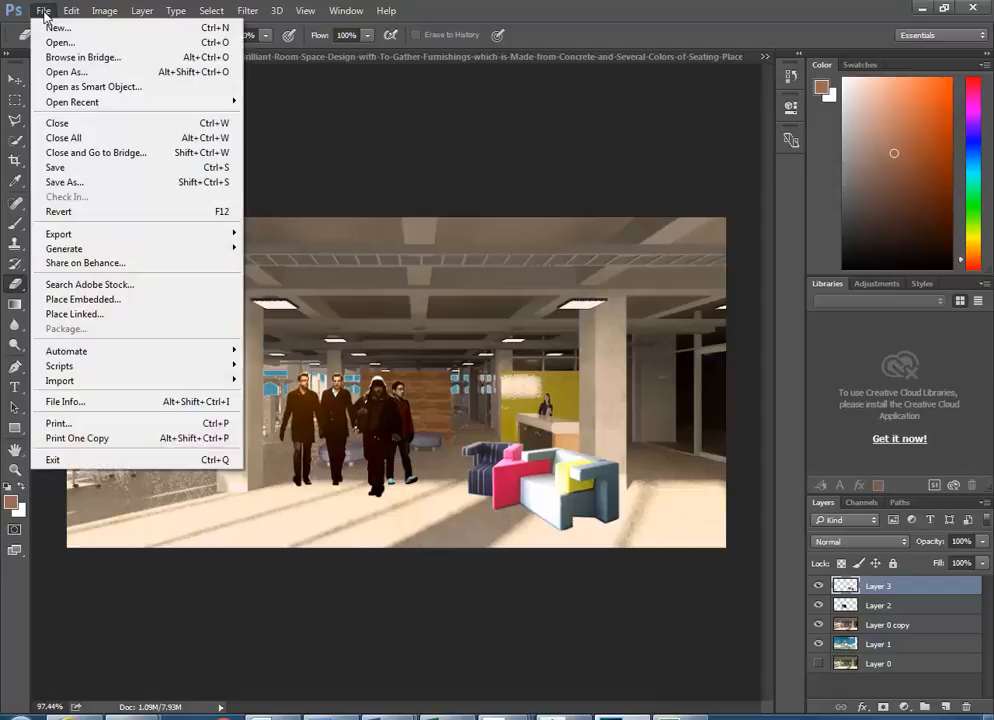
pyautogui.click(43, 12)
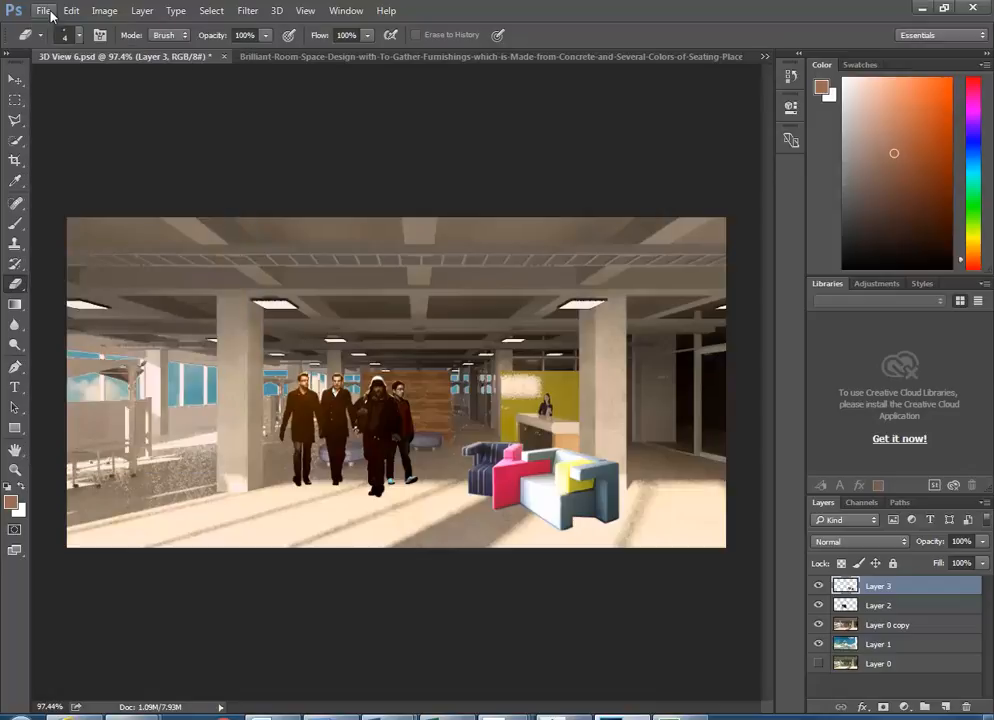
pyautogui.click(42, 11)
pyautogui.click(62, 42)
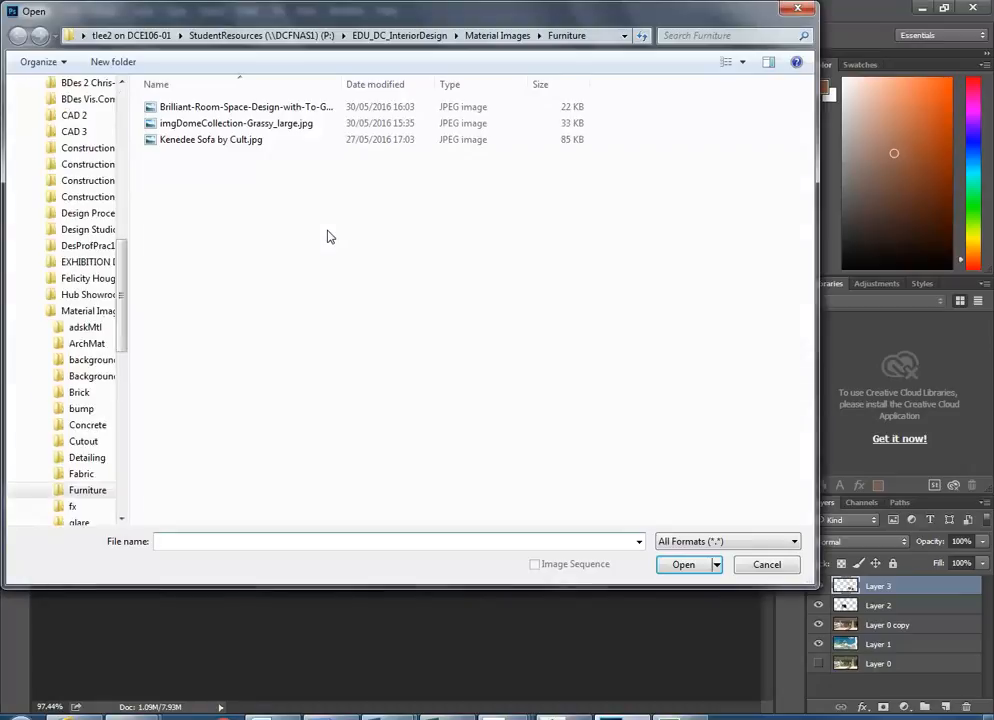
pyautogui.click(497, 36)
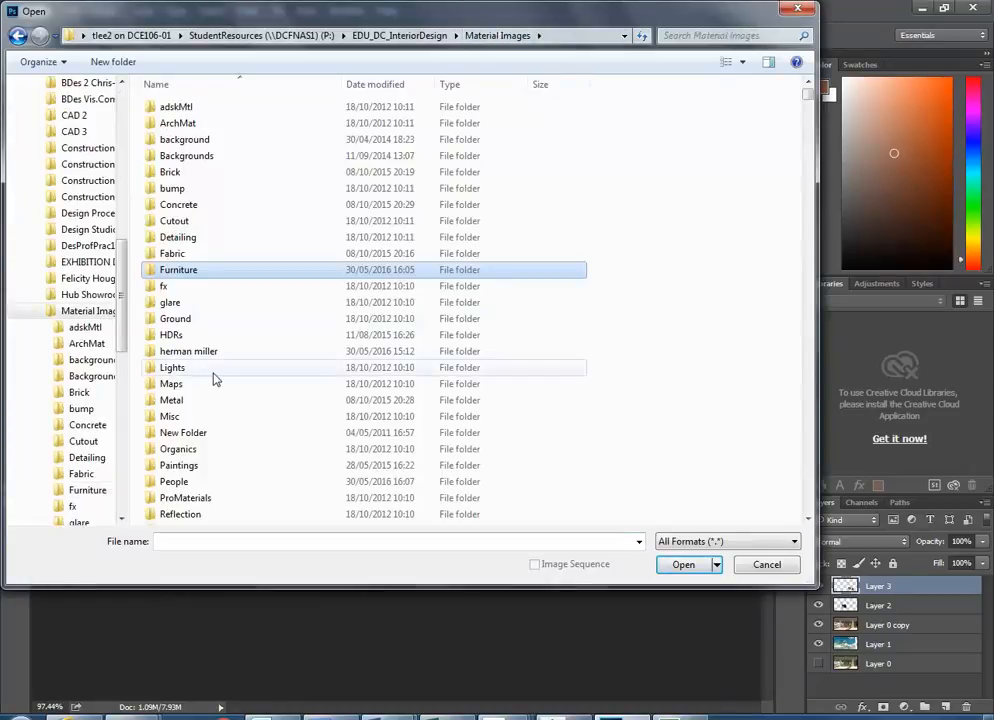
pyautogui.click(213, 481)
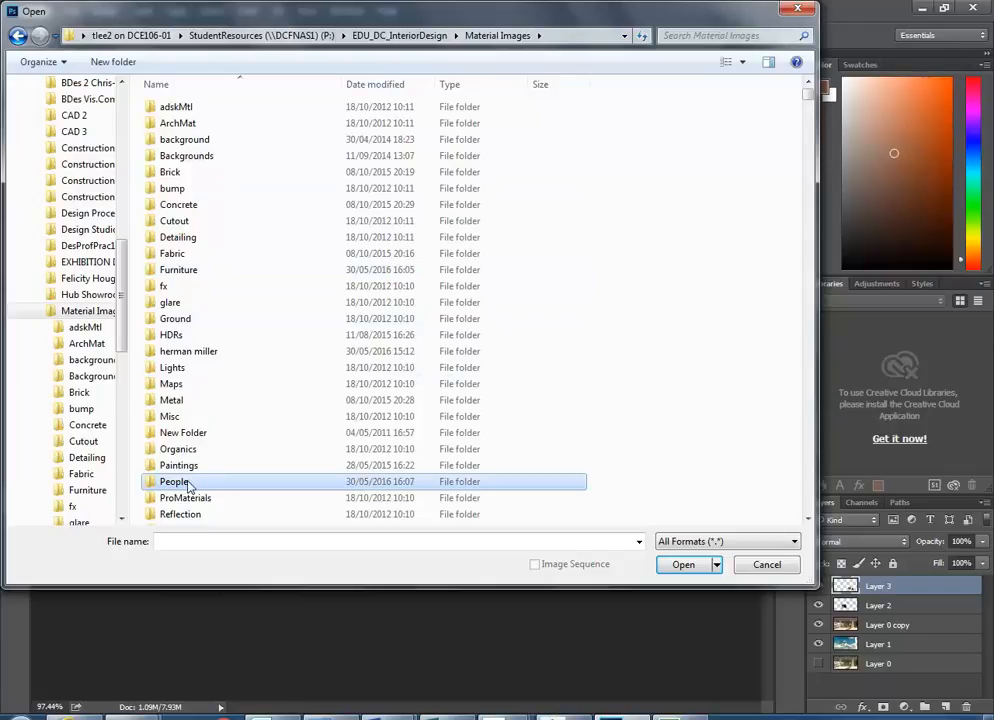
pyautogui.doubleClick(205, 481)
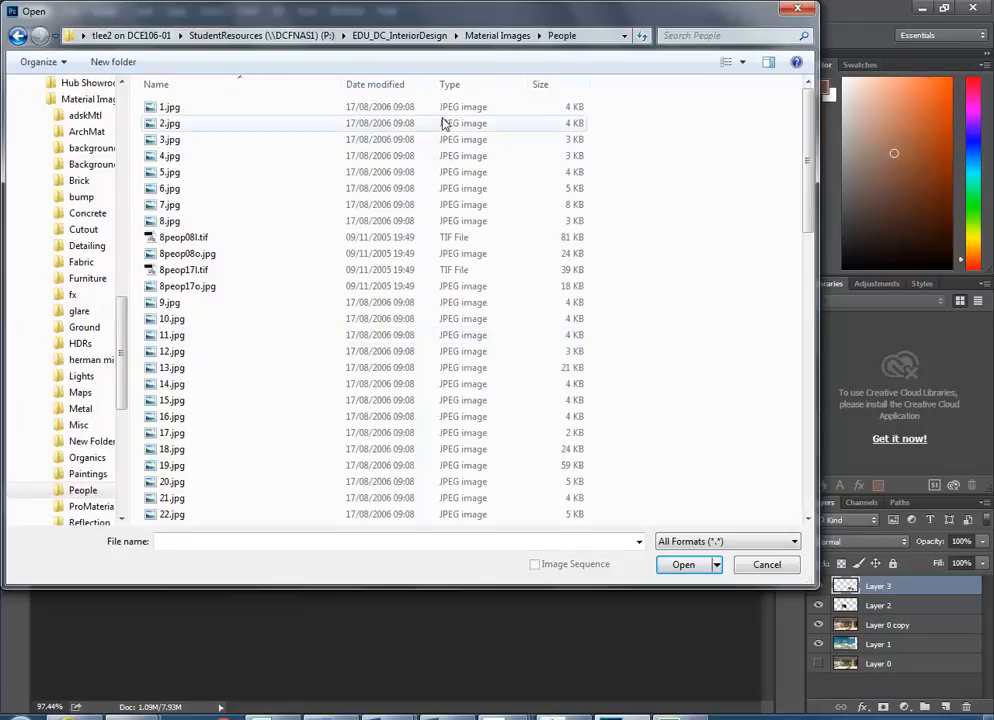
pyautogui.click(376, 86)
pyautogui.click(288, 106)
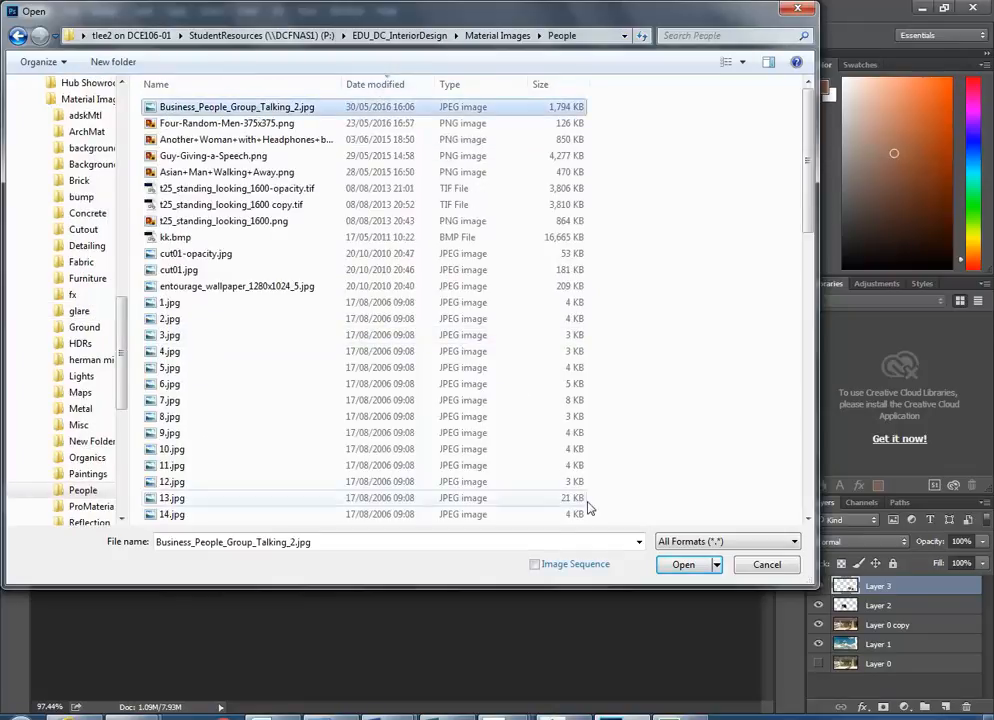
pyautogui.click(685, 566)
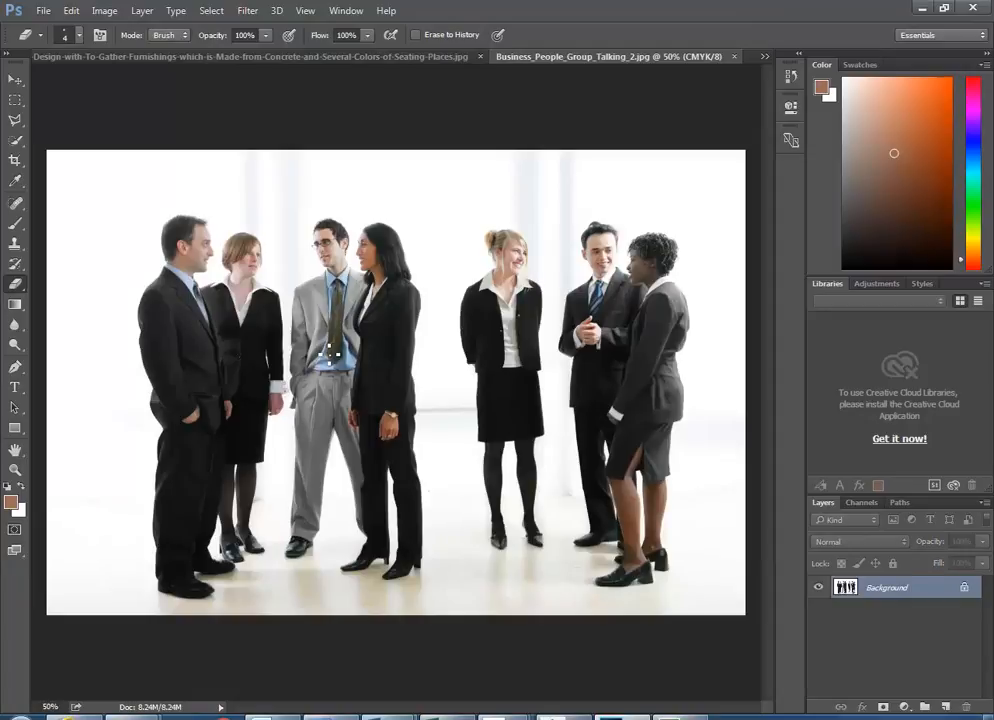
# - Google 'immediate entourage' in a new Internet Explorer tab
pyautogui.hotkey('alt', 'Tab')
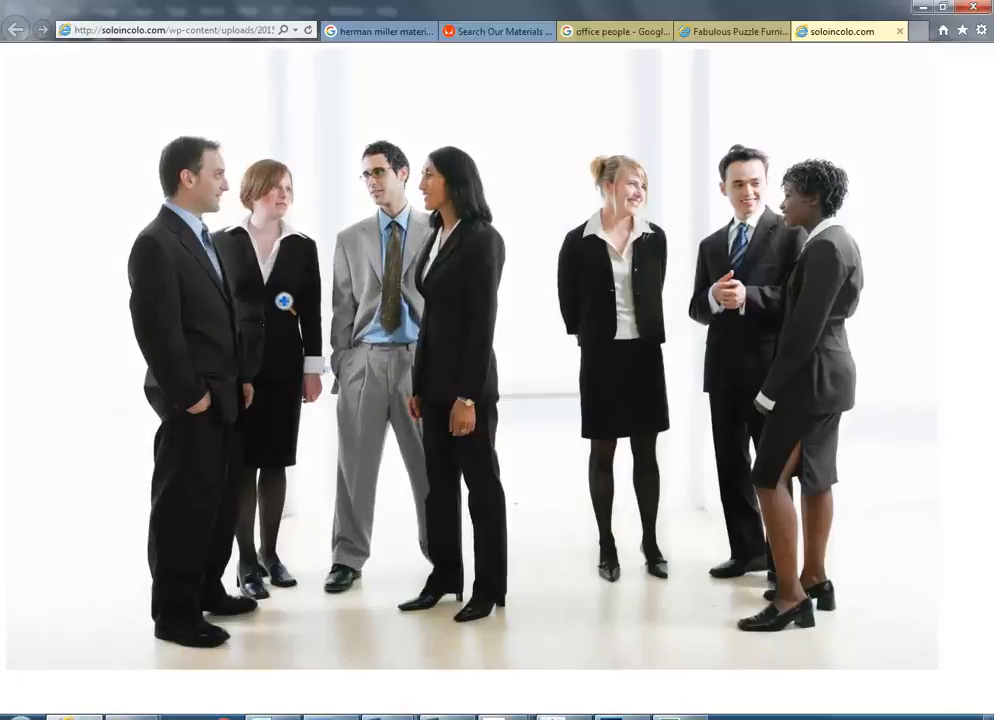
pyautogui.click(917, 31)
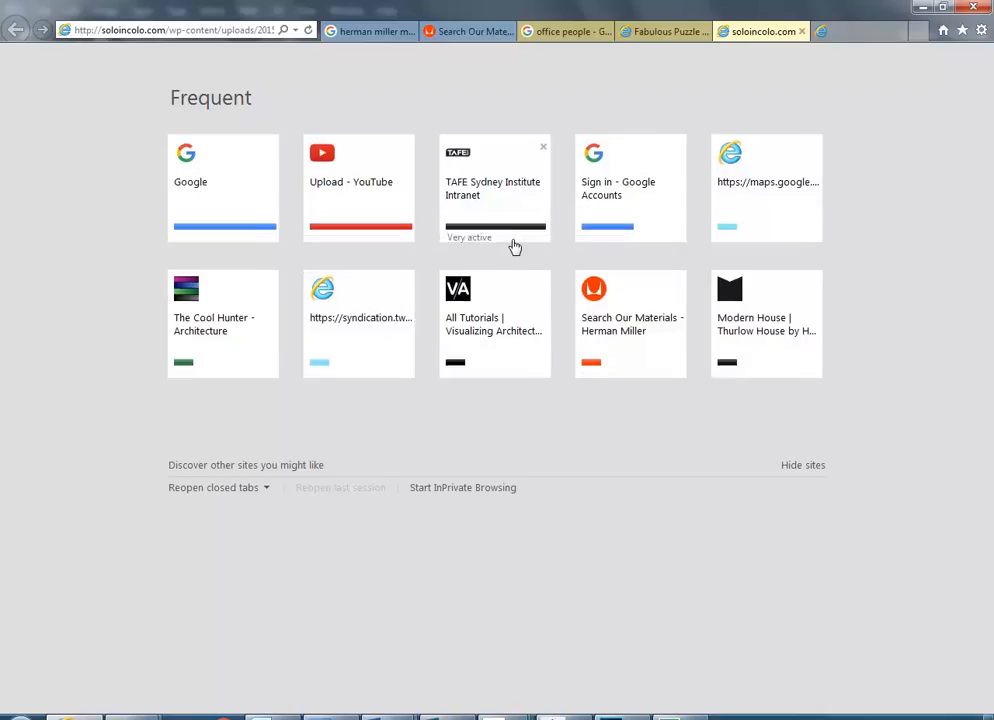
pyautogui.click(228, 181)
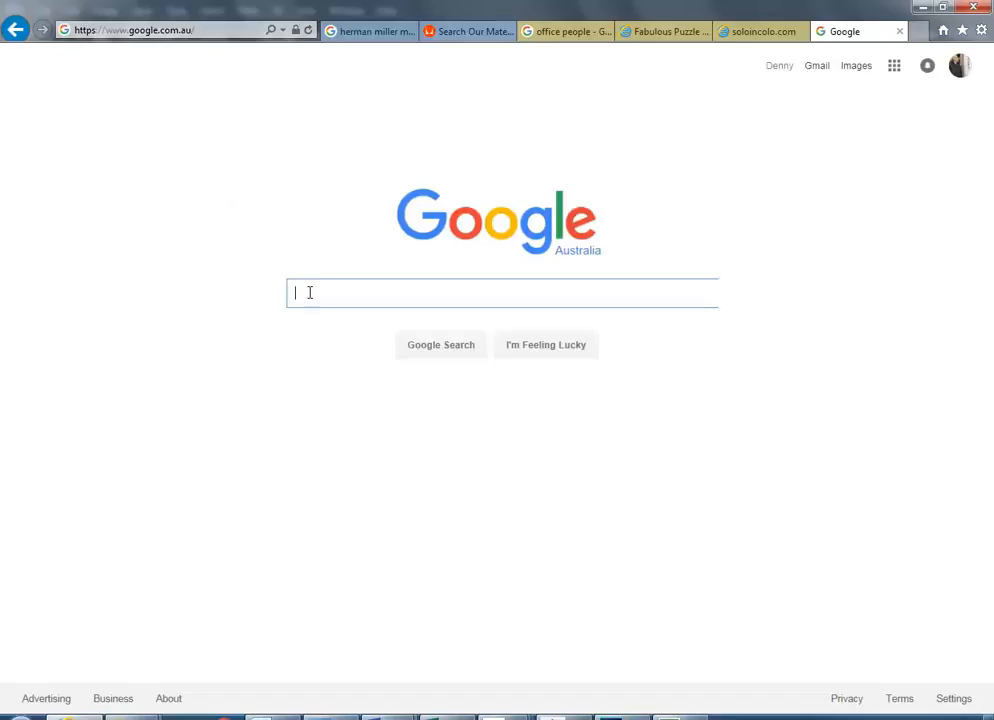
pyautogui.write('immediate ')
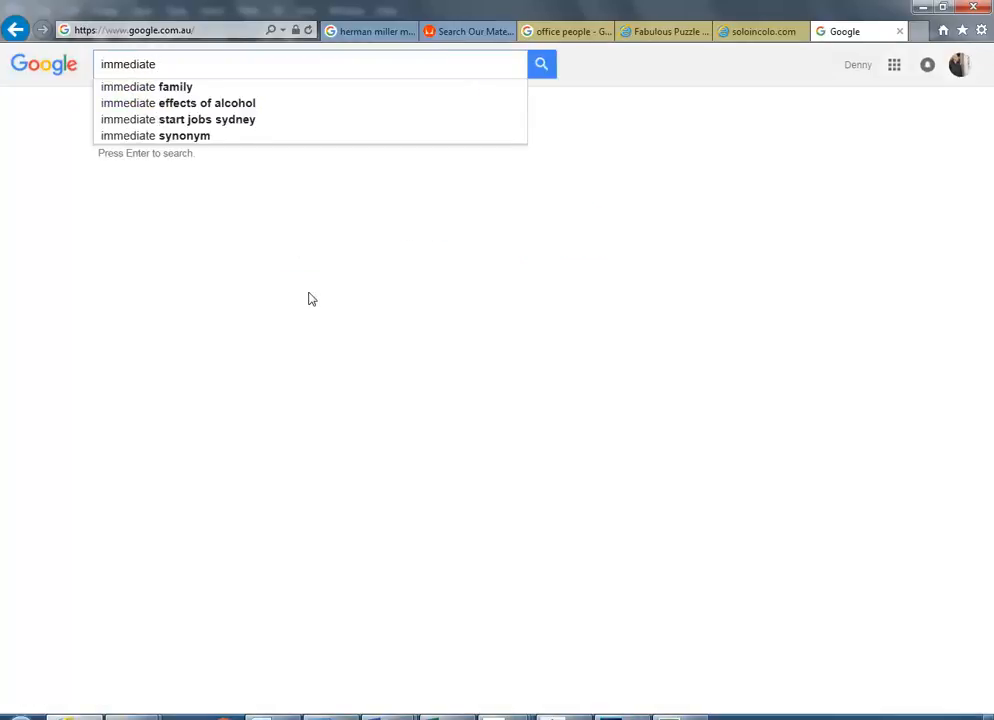
pyautogui.write('en')
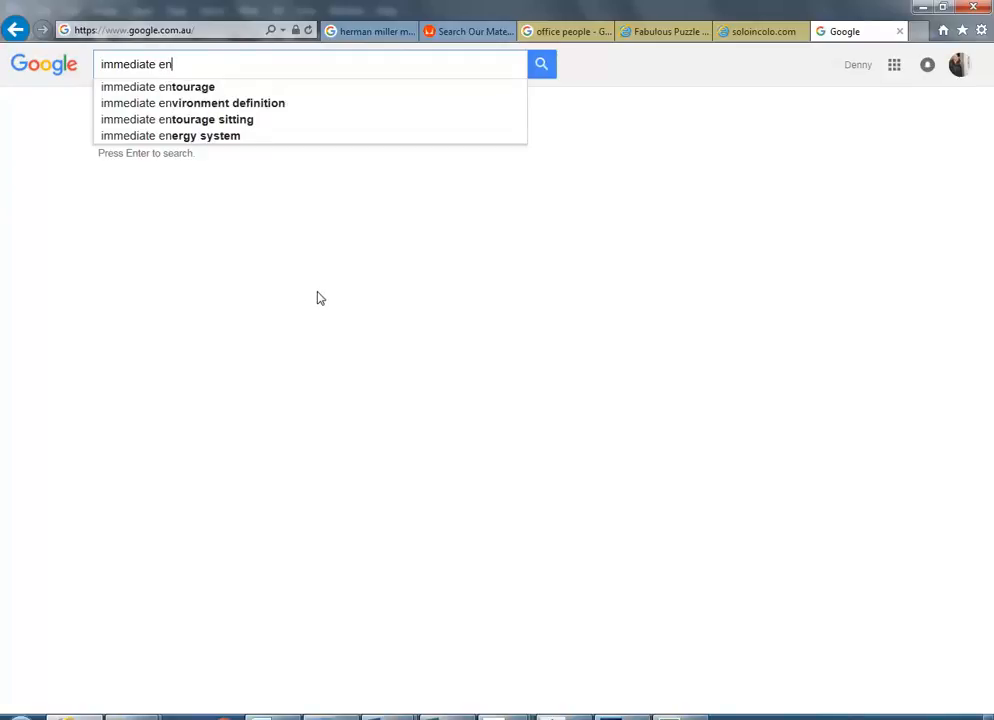
pyautogui.click(171, 89)
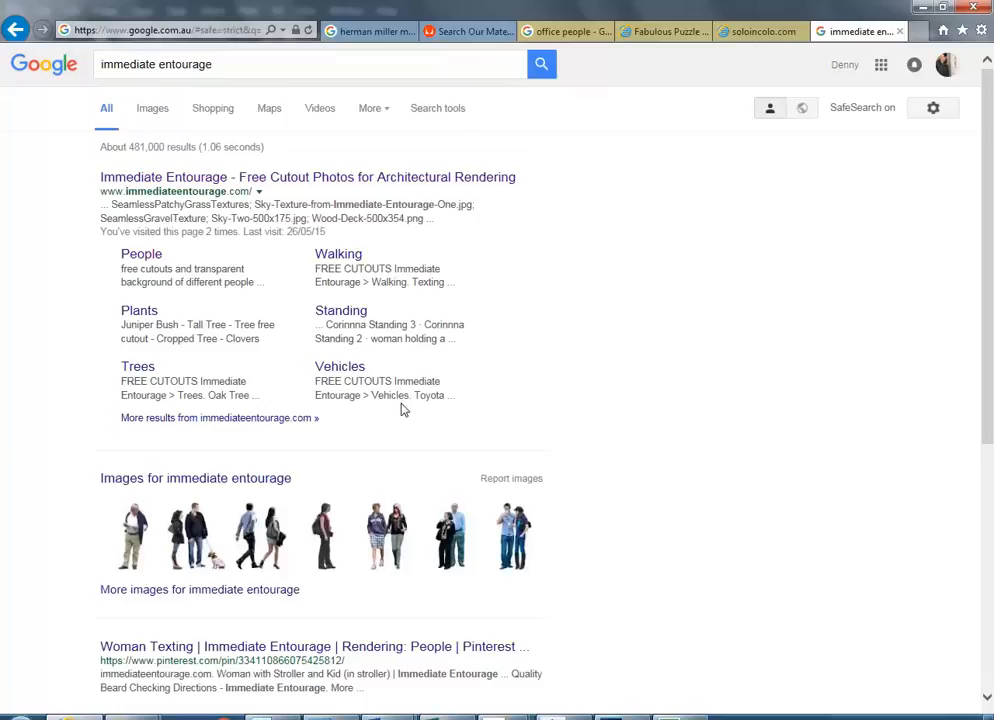
# - Go to the Immediate Entourage site and scroll through its Free Cutout People gallery
pyautogui.click(255, 178)
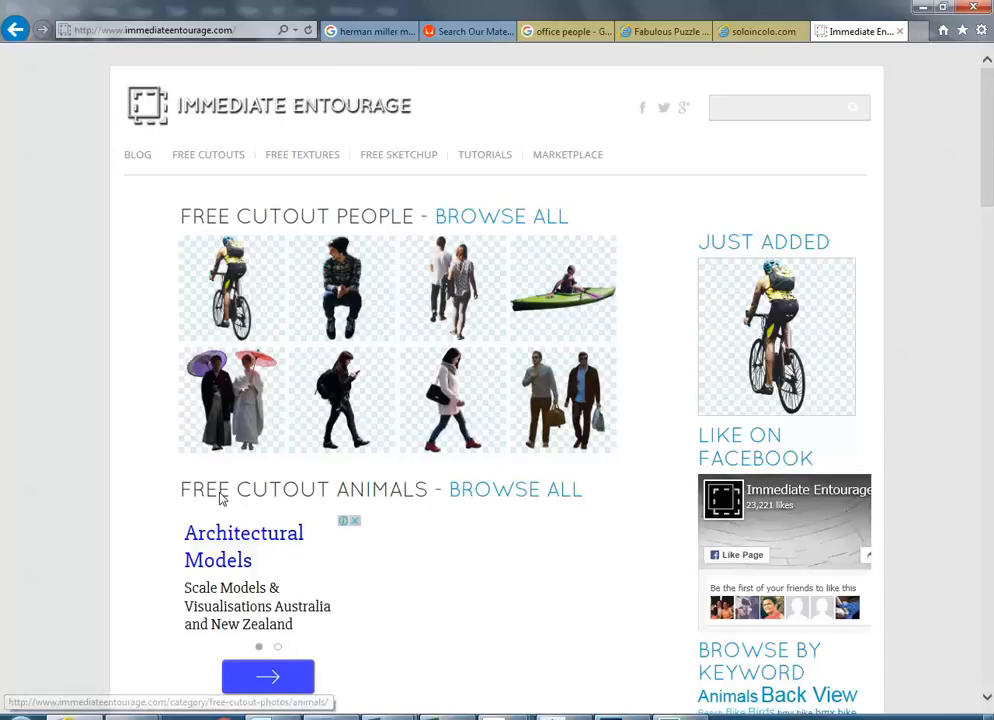
pyautogui.click(490, 221)
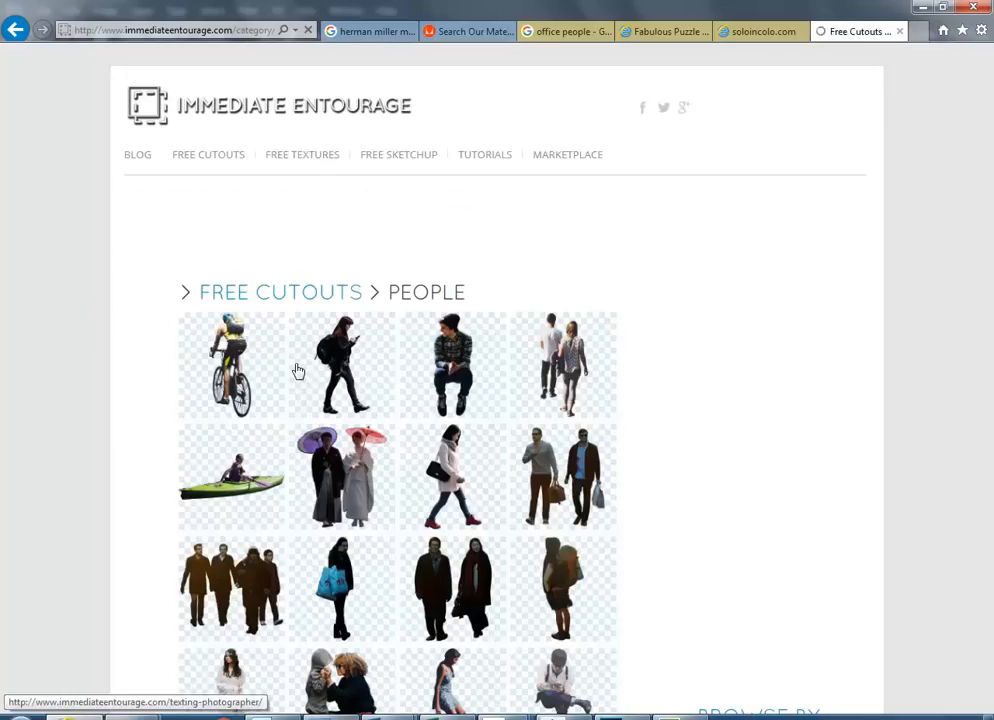
pyautogui.scroll(-2, 298, 371)
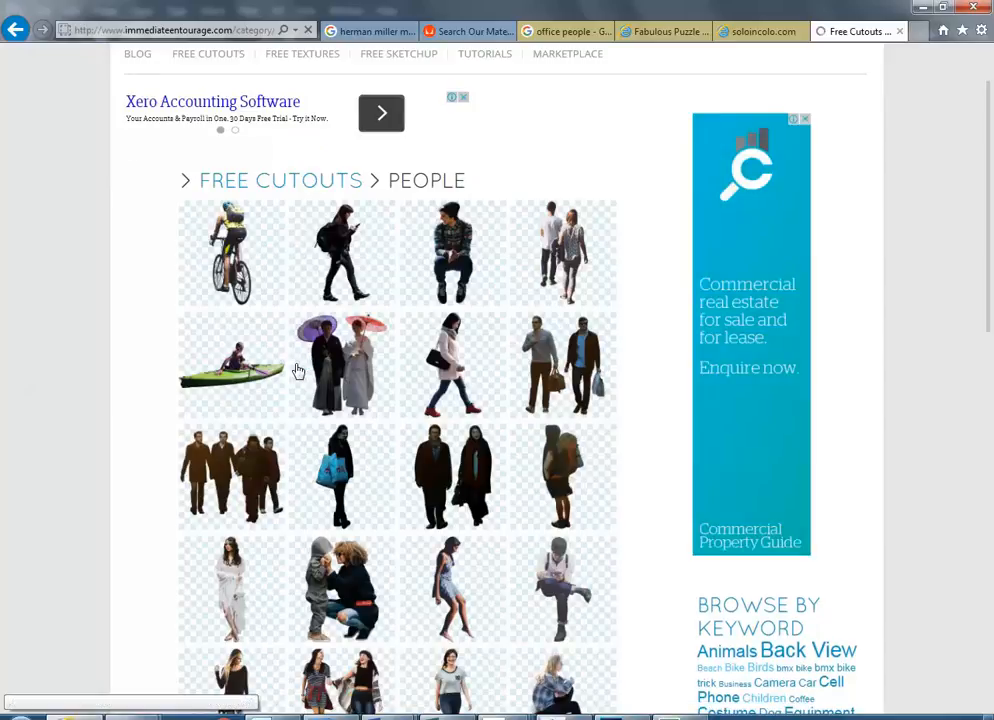
pyautogui.scroll(-2, 298, 371)
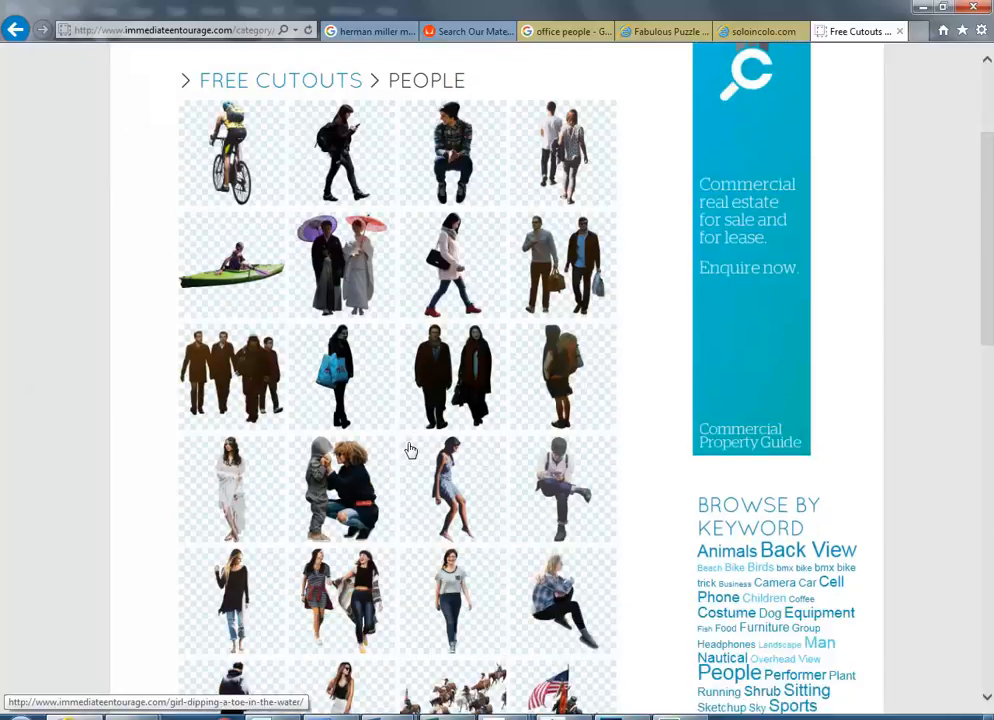
pyautogui.scroll(-5, 408, 450)
pyautogui.scroll(8, 408, 450)
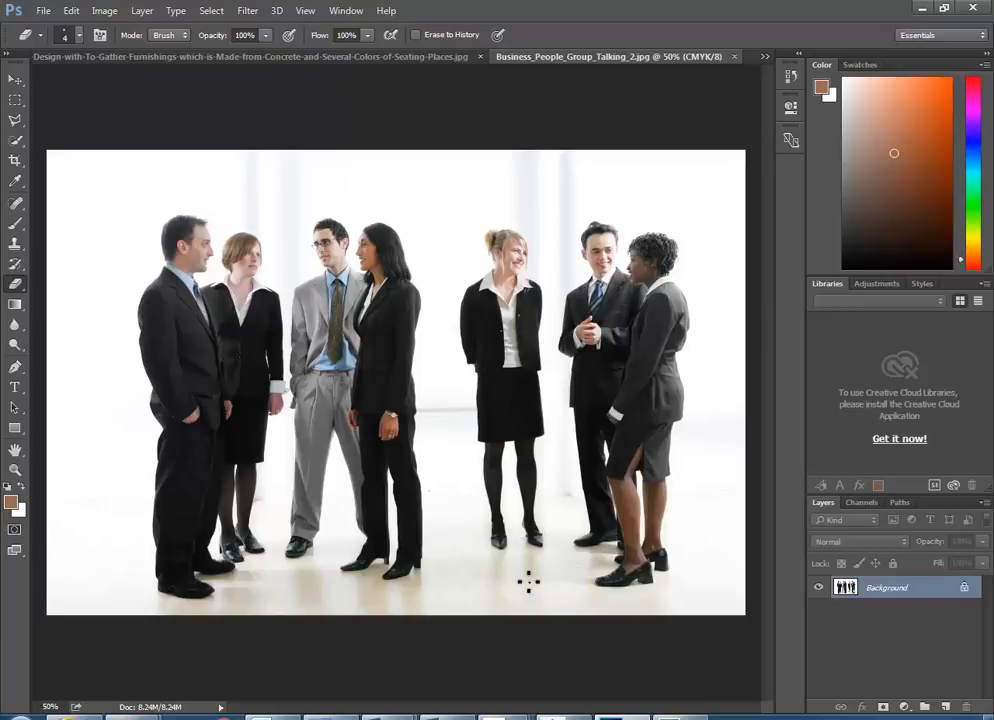
# - Zoom into the group photo and bring up the lasso tool flyout from the Polygonal Lasso
pyautogui.scroll(2, 549, 494)
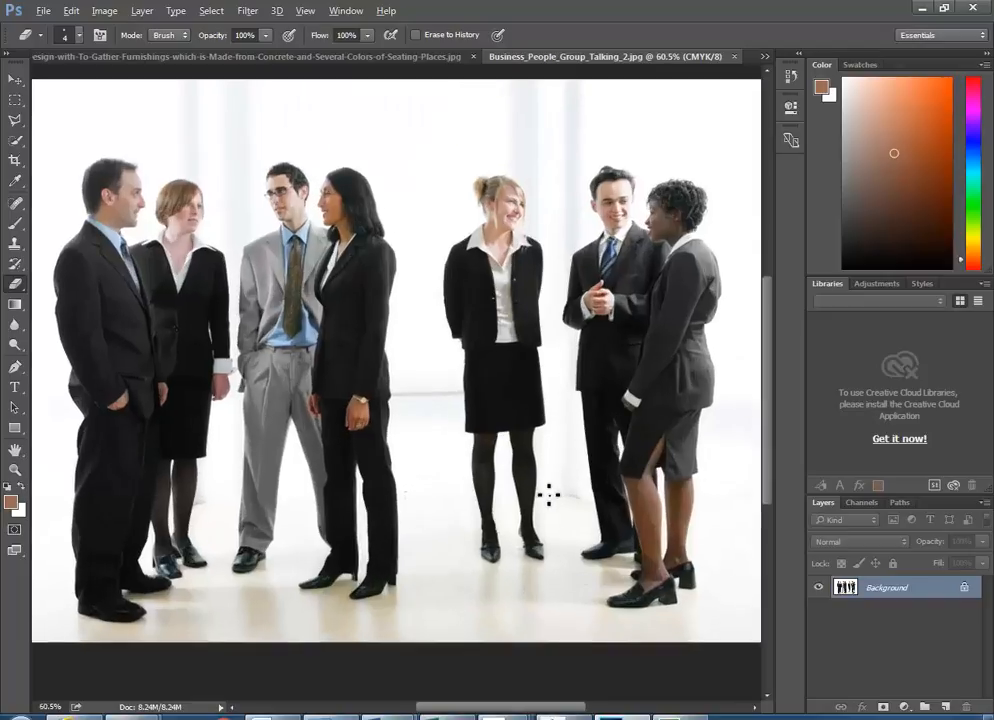
pyautogui.scroll(1, 549, 494)
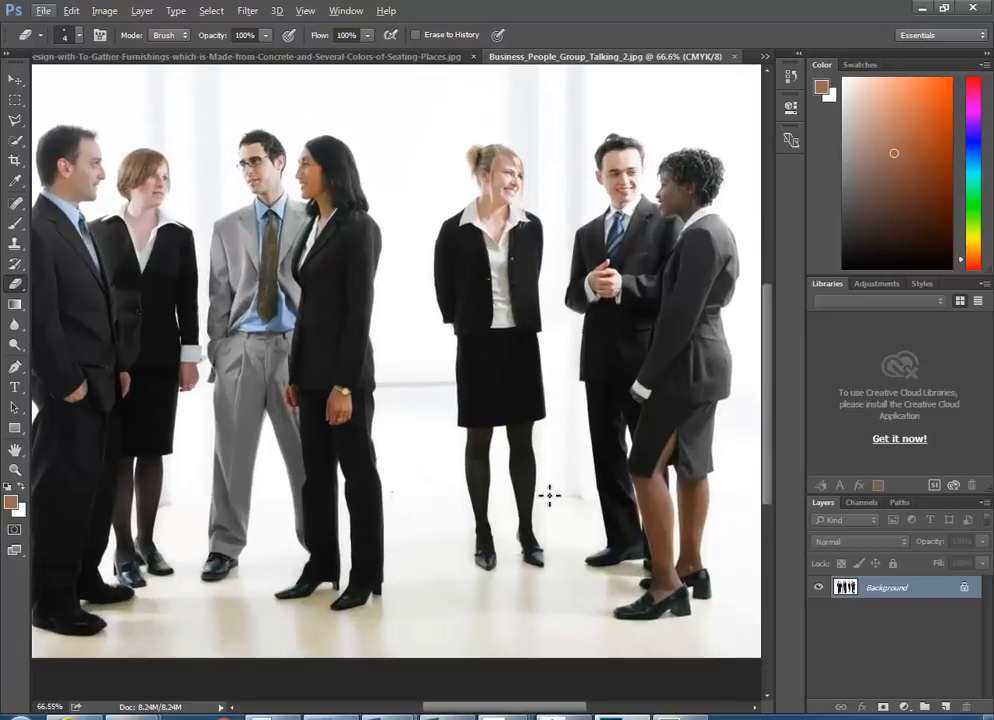
pyautogui.scroll(-1, 440, 403)
pyautogui.scroll(-2, 440, 403)
pyautogui.scroll(2, 440, 403)
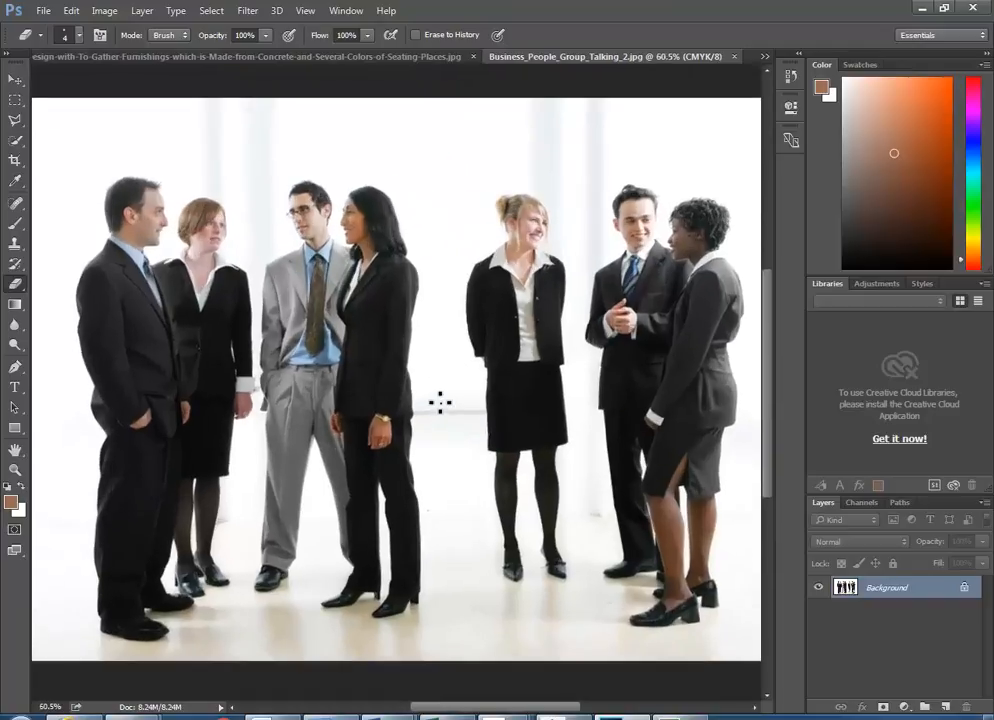
pyautogui.click(15, 120)
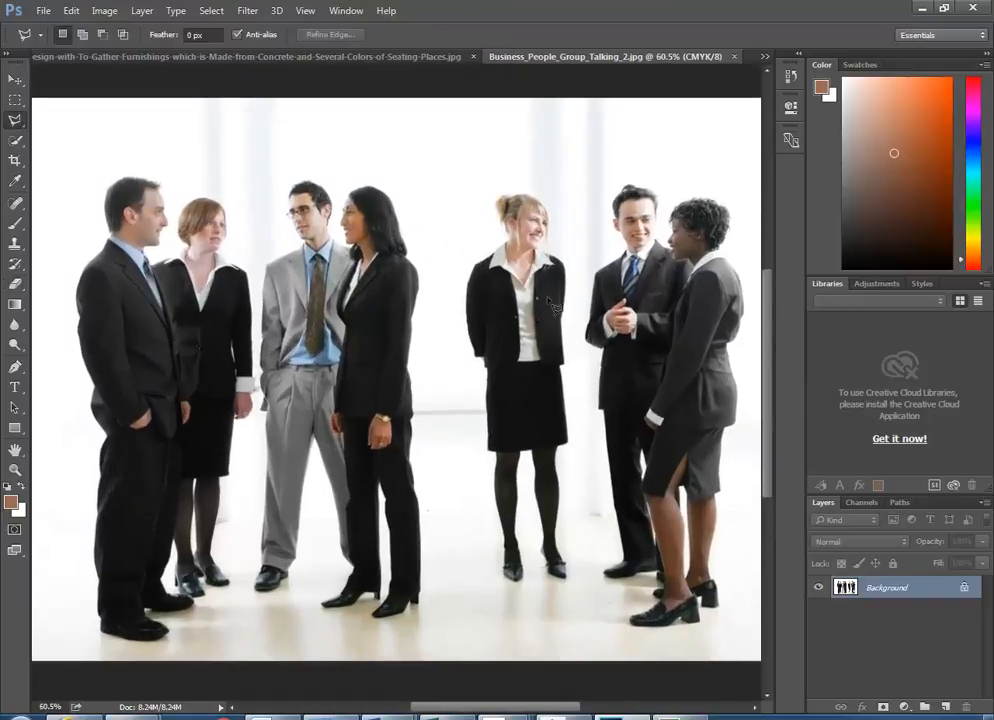
pyautogui.scroll(1, 436, 274)
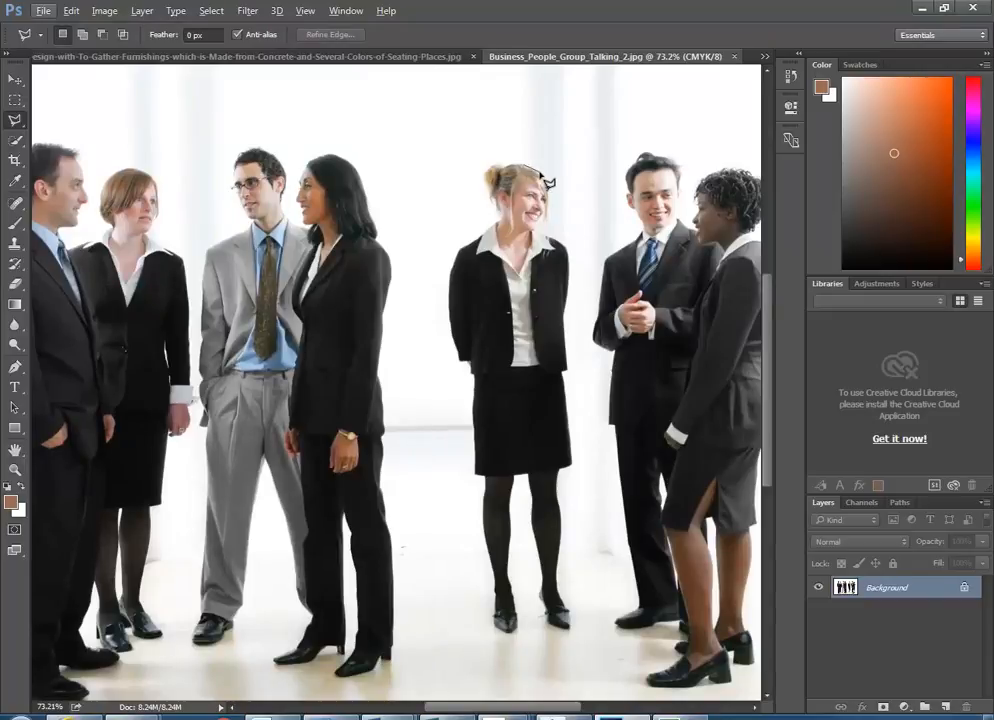
pyautogui.click(12, 124)
# - Trace around the blonde woman with the Magnetic Lasso, starting at the top of her hair
pyautogui.click(55, 121)
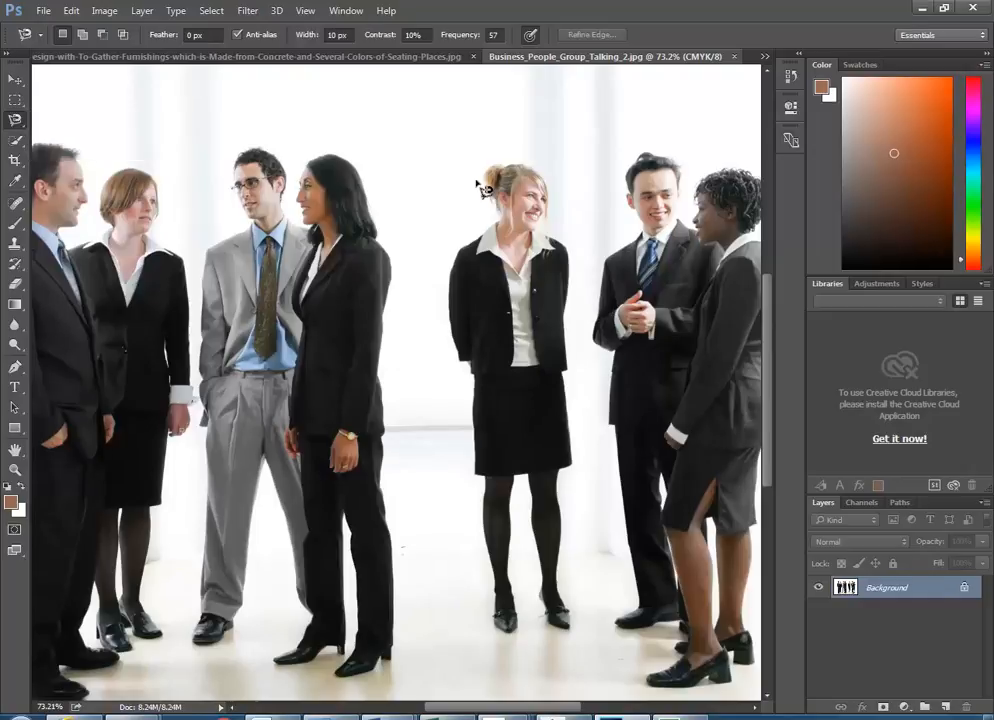
pyautogui.click(523, 164)
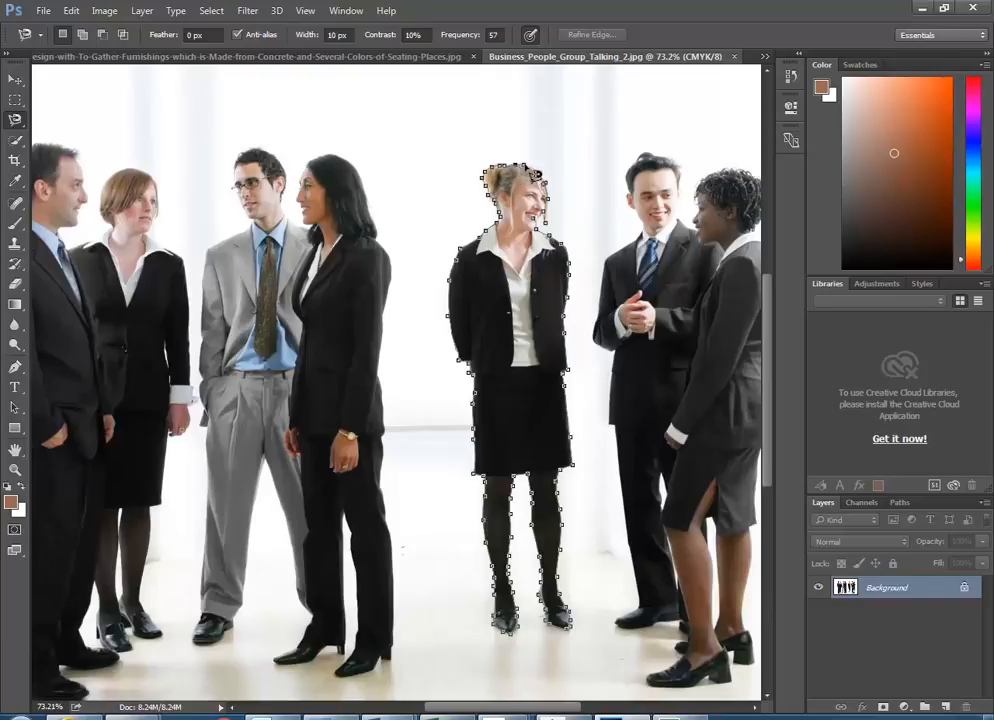
pyautogui.click(535, 176)
# - Zoom in to 715% on her face and switch to the Polygonal Lasso
pyautogui.scroll(5, 535, 176)
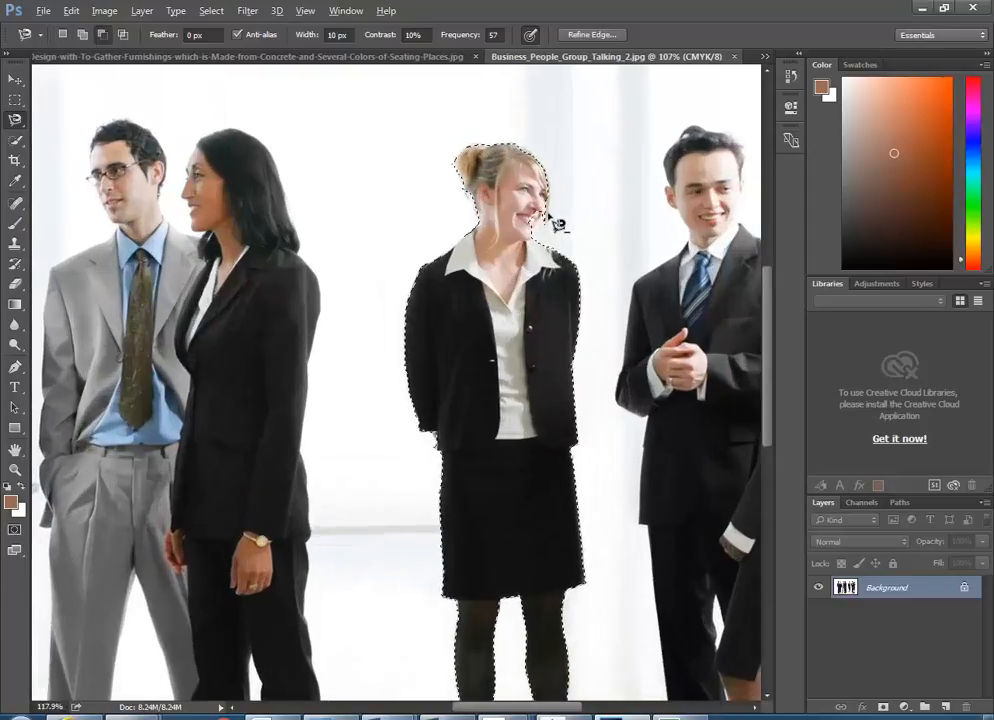
pyautogui.scroll(2, 533, 250)
pyautogui.scroll(2, 606, 258)
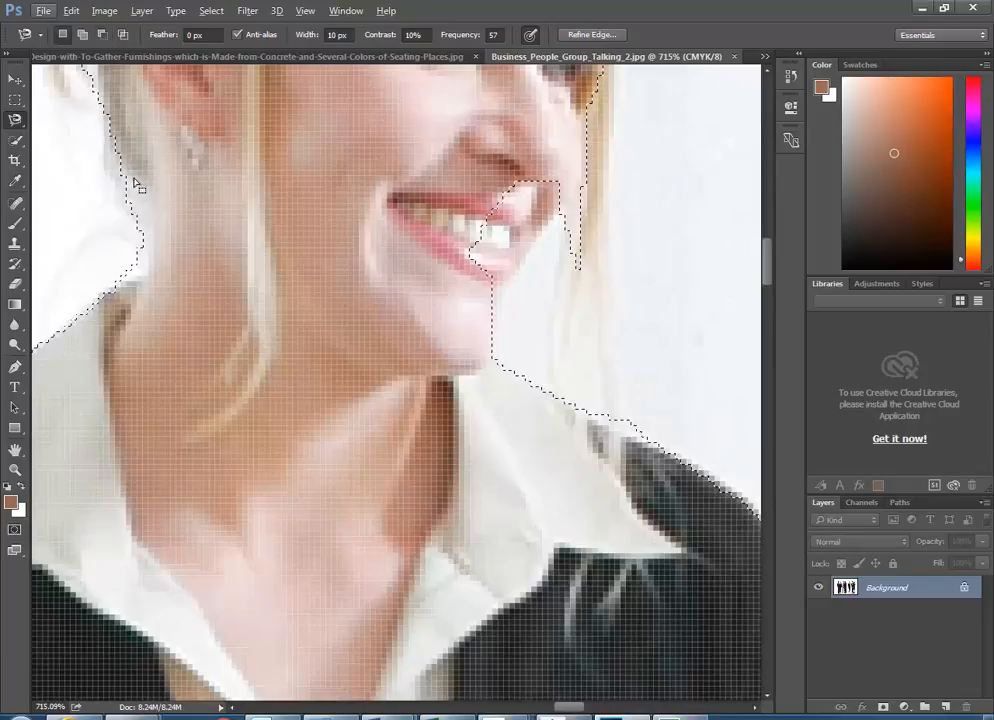
pyautogui.rightClick(15, 120)
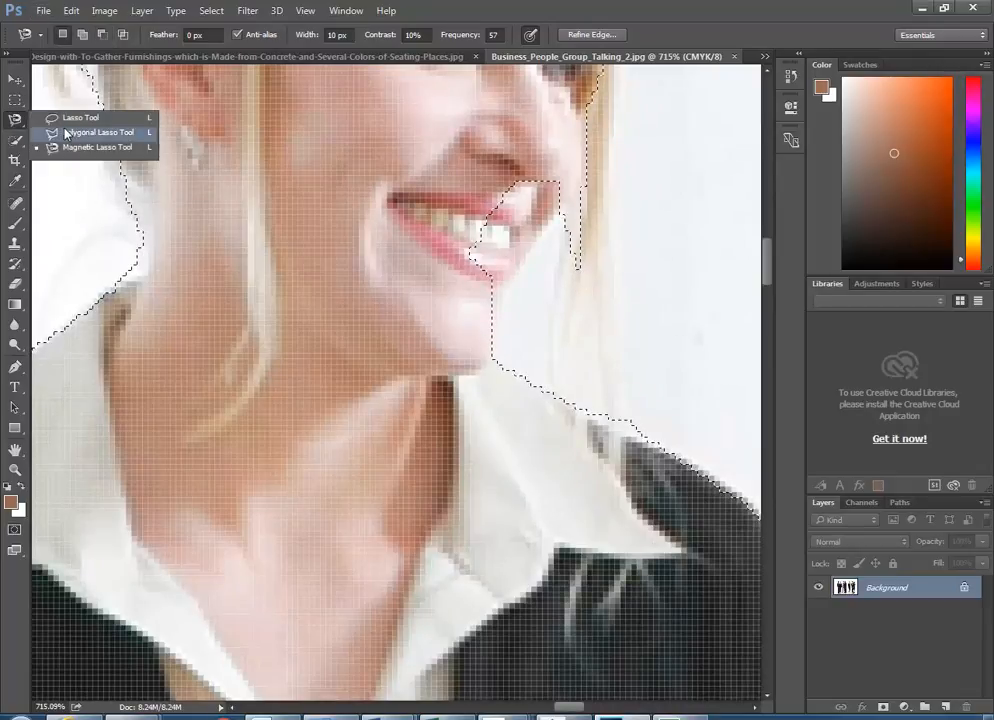
pyautogui.click(73, 136)
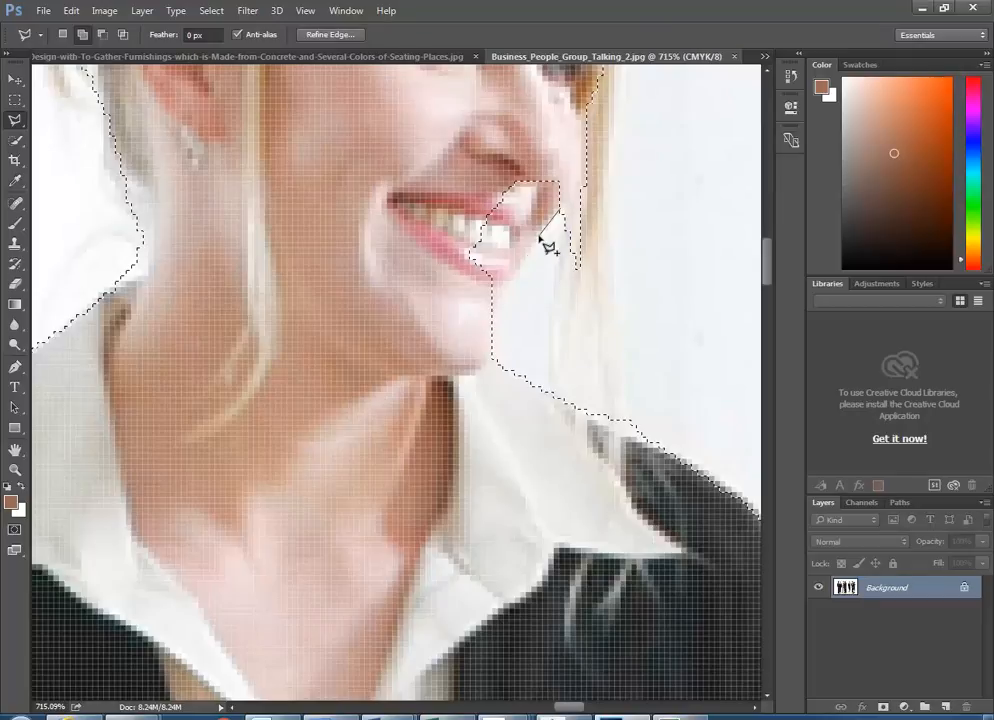
# - Add a polygon around her chin, cheek and mouth to the selection
pyautogui.click(506, 292)
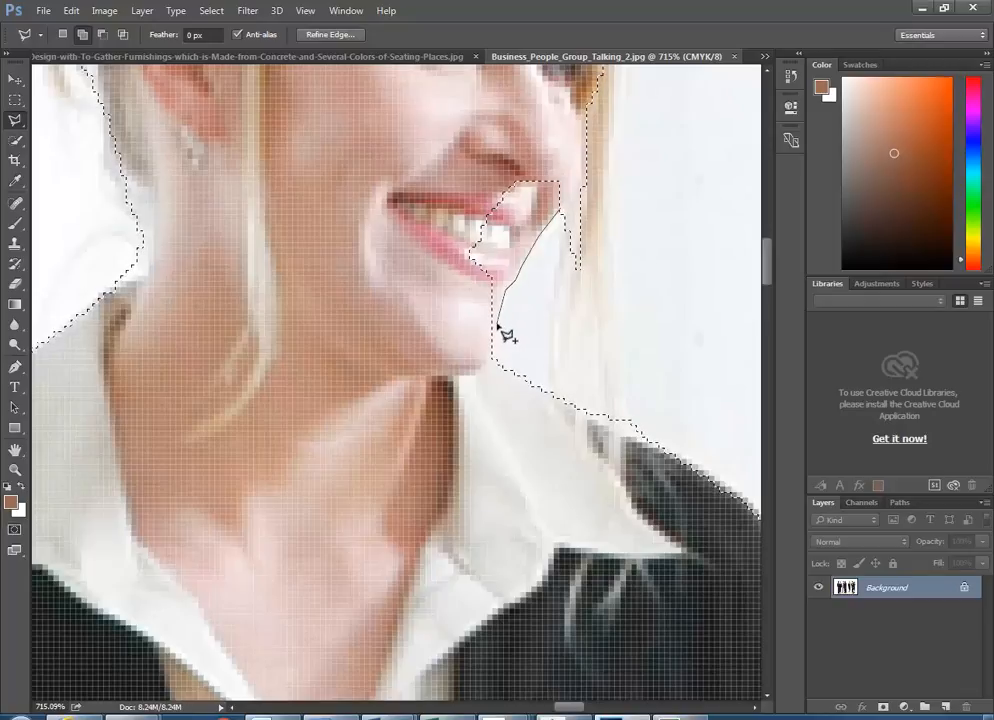
pyautogui.click(478, 371)
pyautogui.click(415, 338)
pyautogui.click(396, 227)
pyautogui.click(470, 161)
pyautogui.click(535, 139)
pyautogui.click(566, 157)
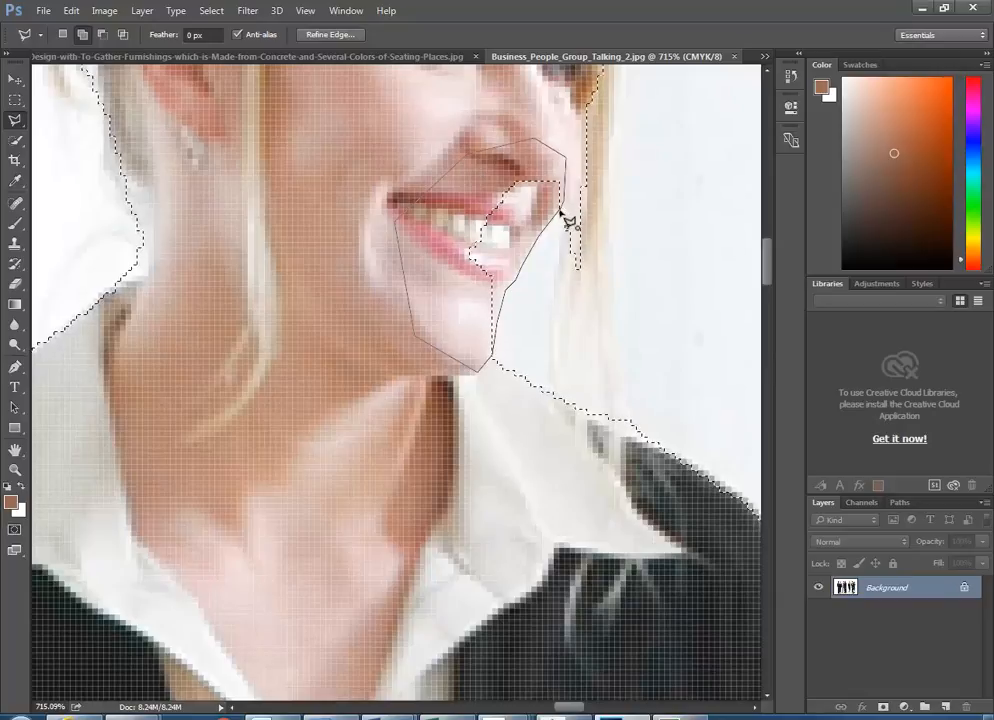
pyautogui.doubleClick(566, 224)
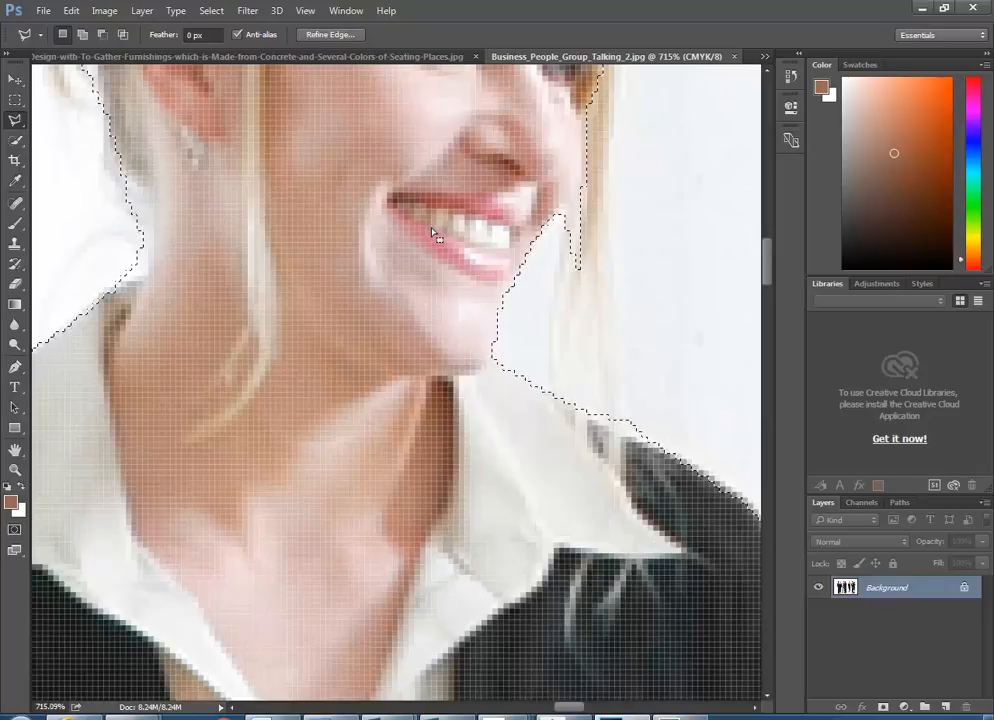
# - Toggle between subtract (Alt) and add (Shift) selection modes
pyautogui.press('alt')
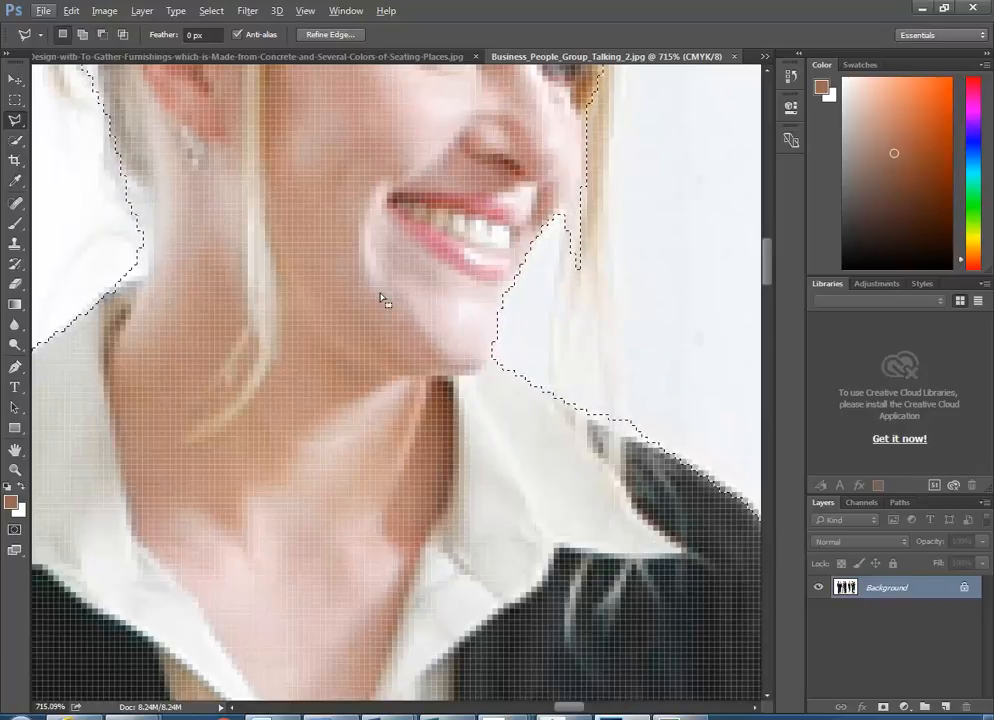
pyautogui.press('alt')
pyautogui.press('alt')
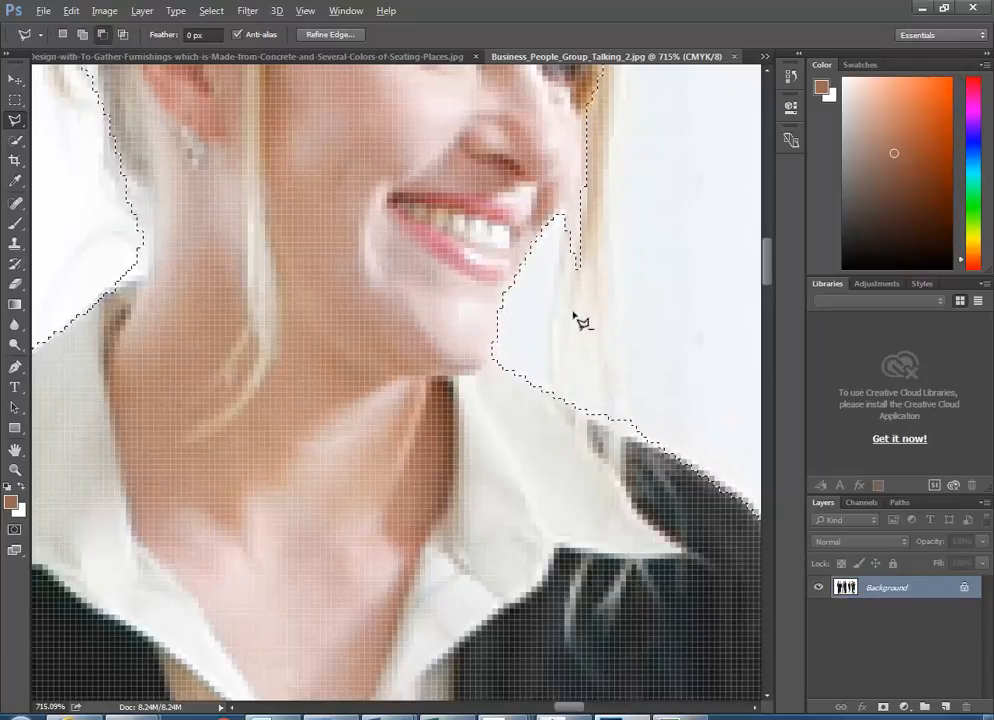
pyautogui.press('shift')
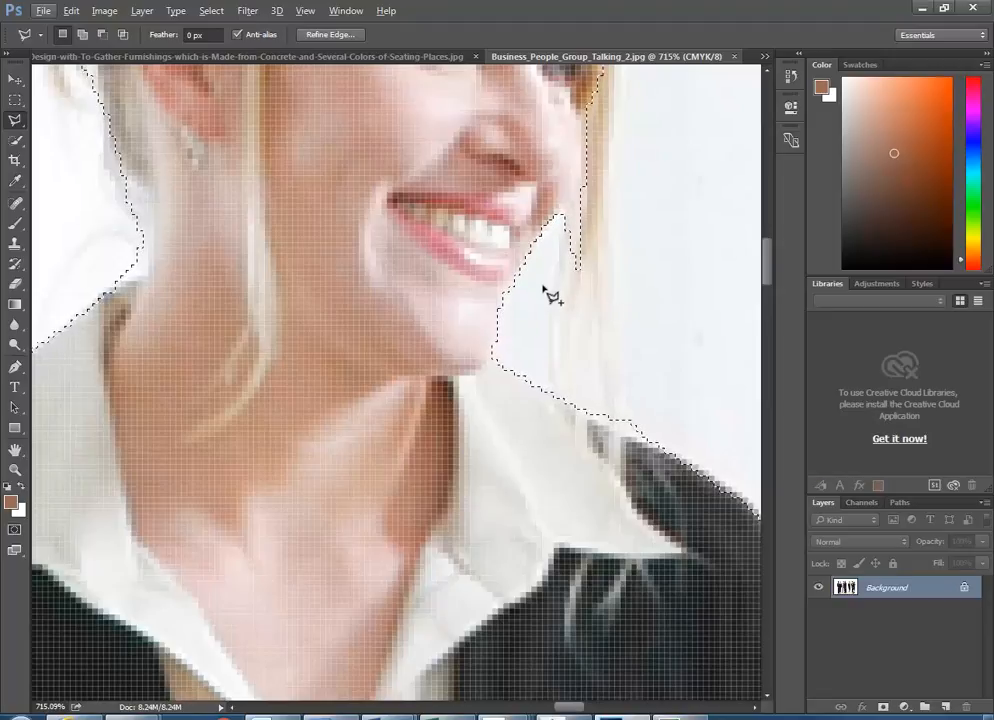
# - Add a polygon along the right edge of her hair beside the cheek to the selection
pyautogui.keyDown('shift'); pyautogui.click(559, 215); pyautogui.keyUp('shift')
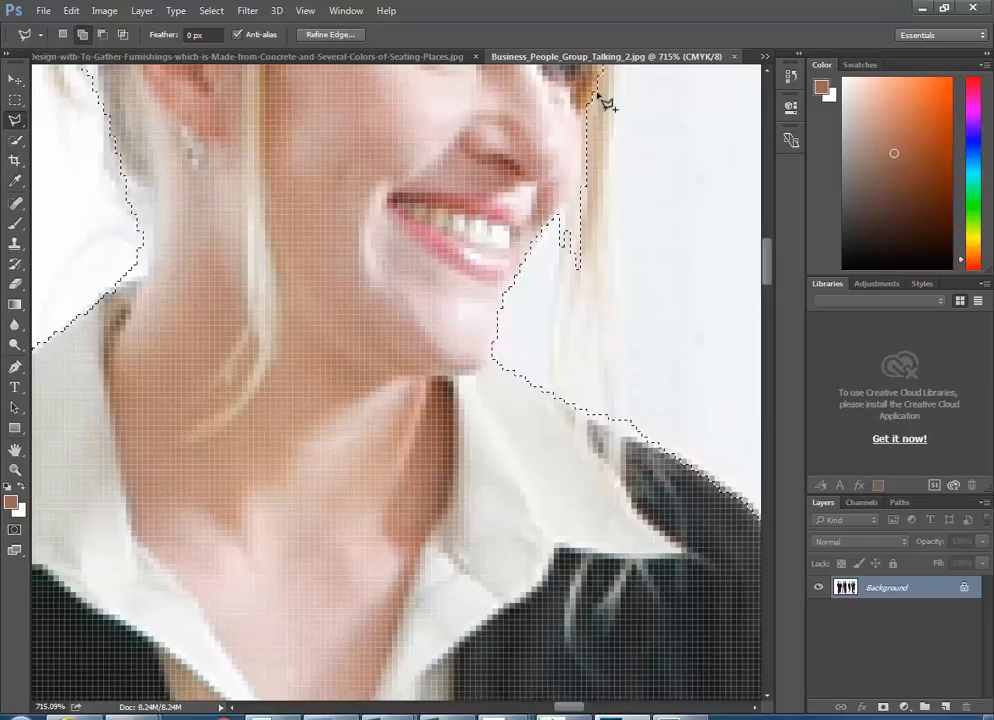
pyautogui.click(581, 252)
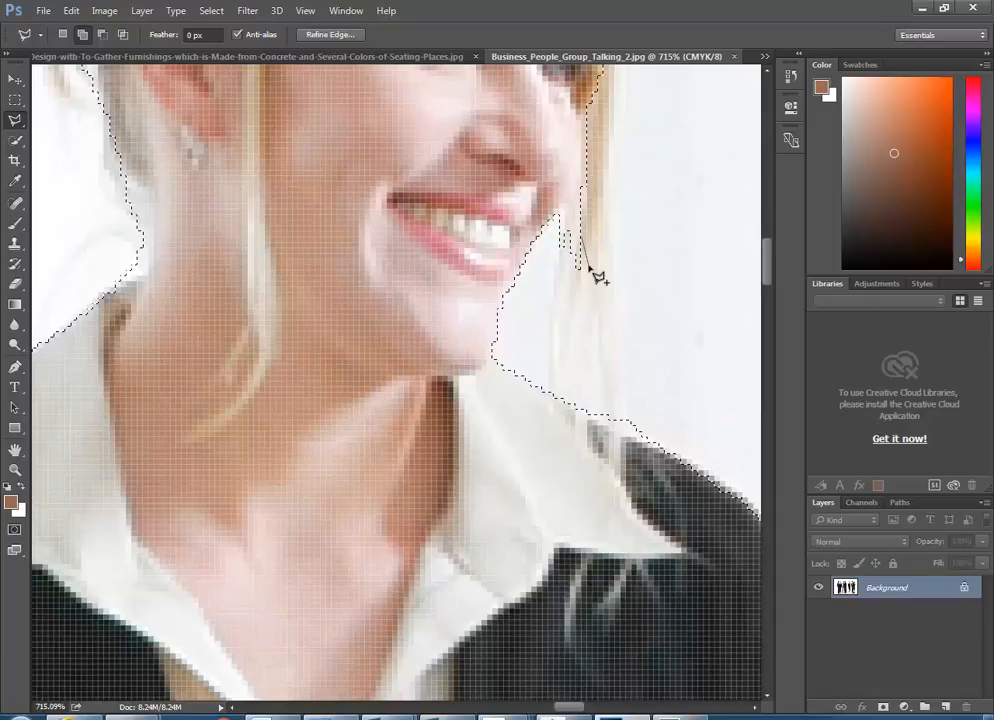
pyautogui.click(590, 329)
pyautogui.scroll(3, 619, 89)
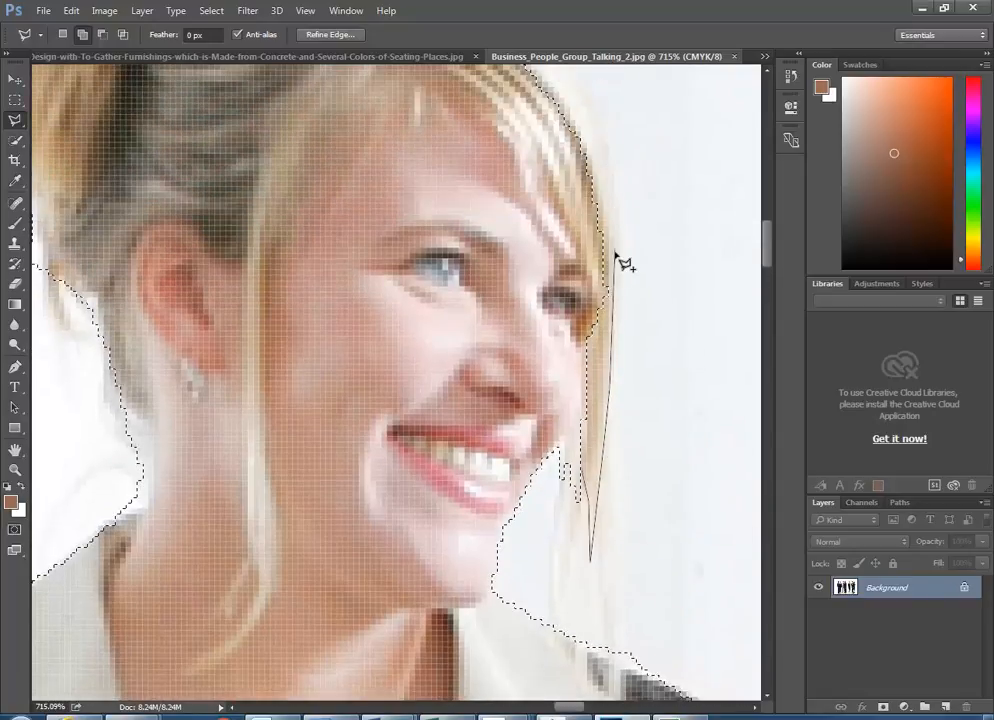
pyautogui.click(613, 260)
pyautogui.click(606, 205)
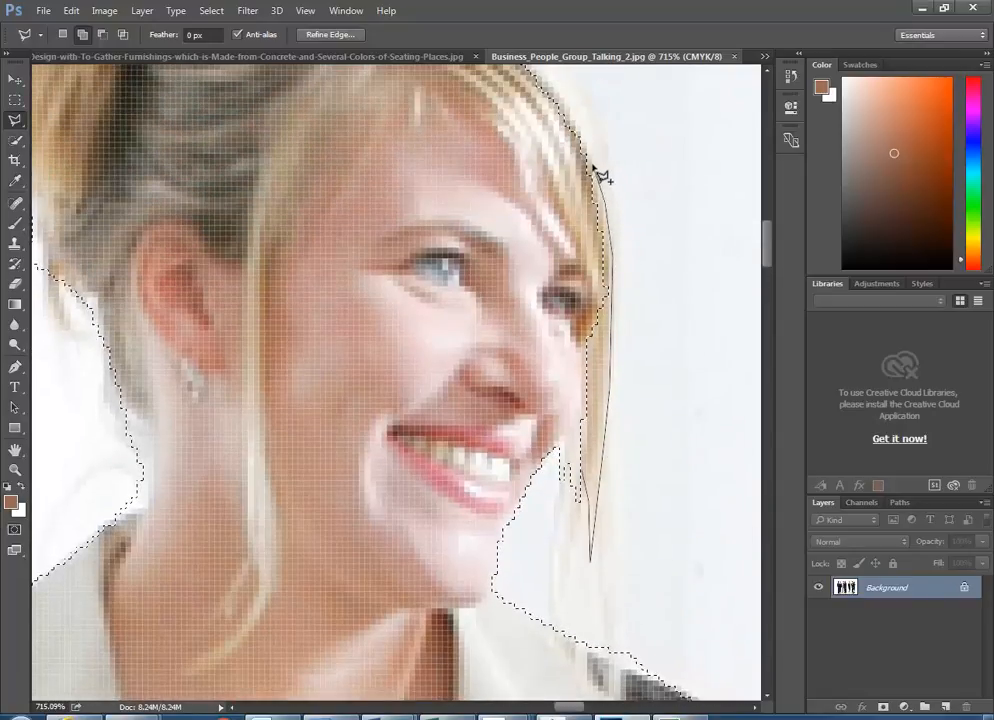
pyautogui.click(577, 127)
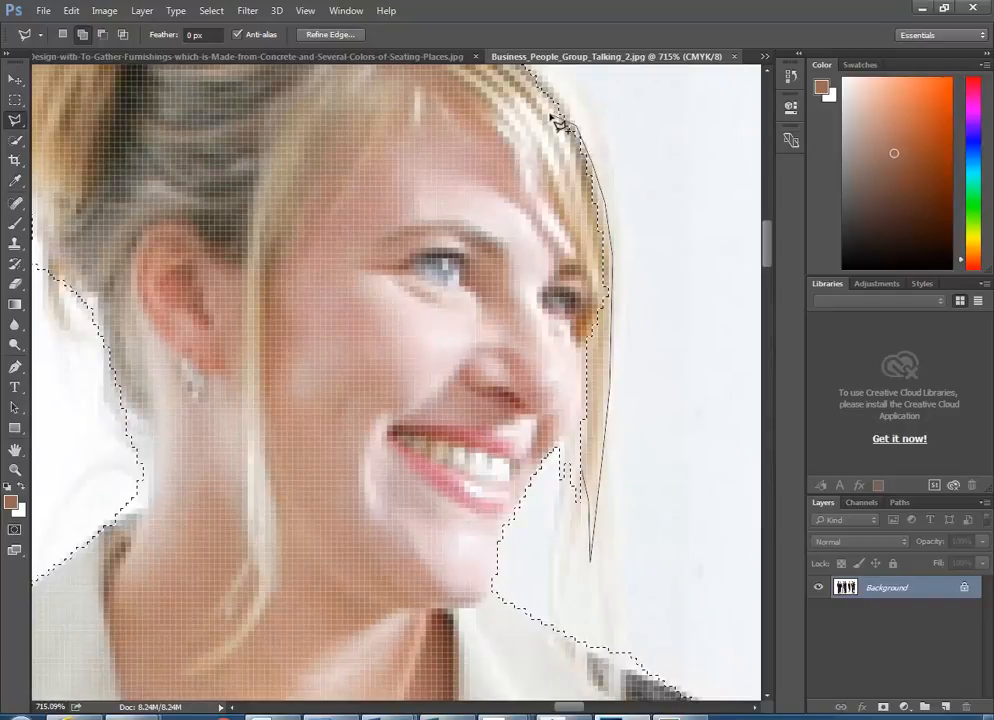
pyautogui.doubleClick(575, 179)
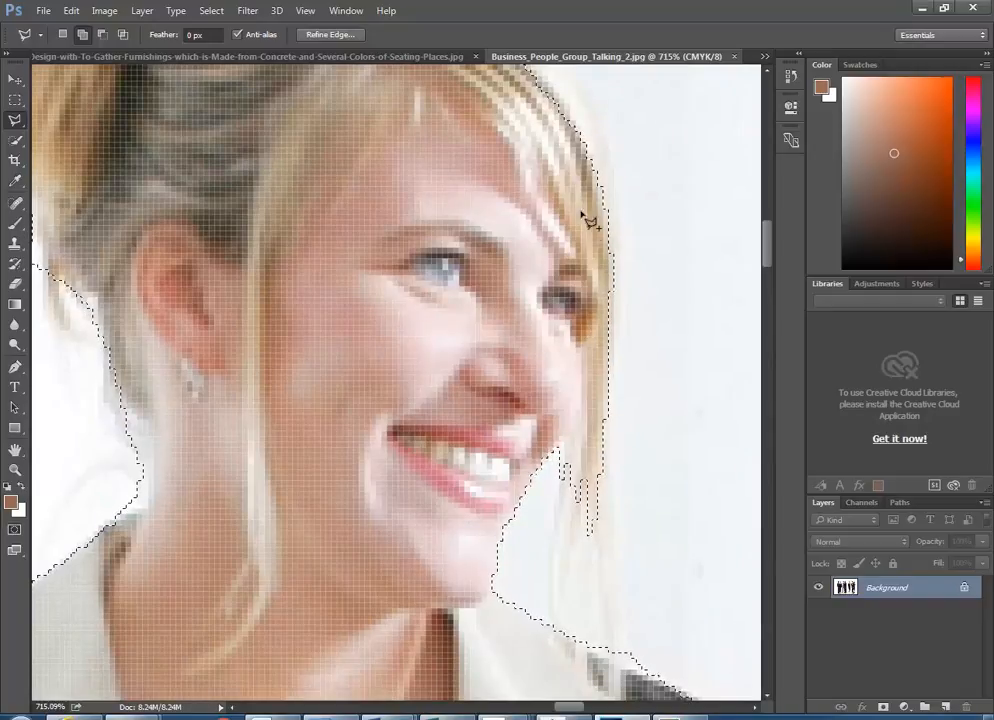
# - Add the top and right side of her hair with another polygon outline
pyautogui.scroll(5, 570, 200)
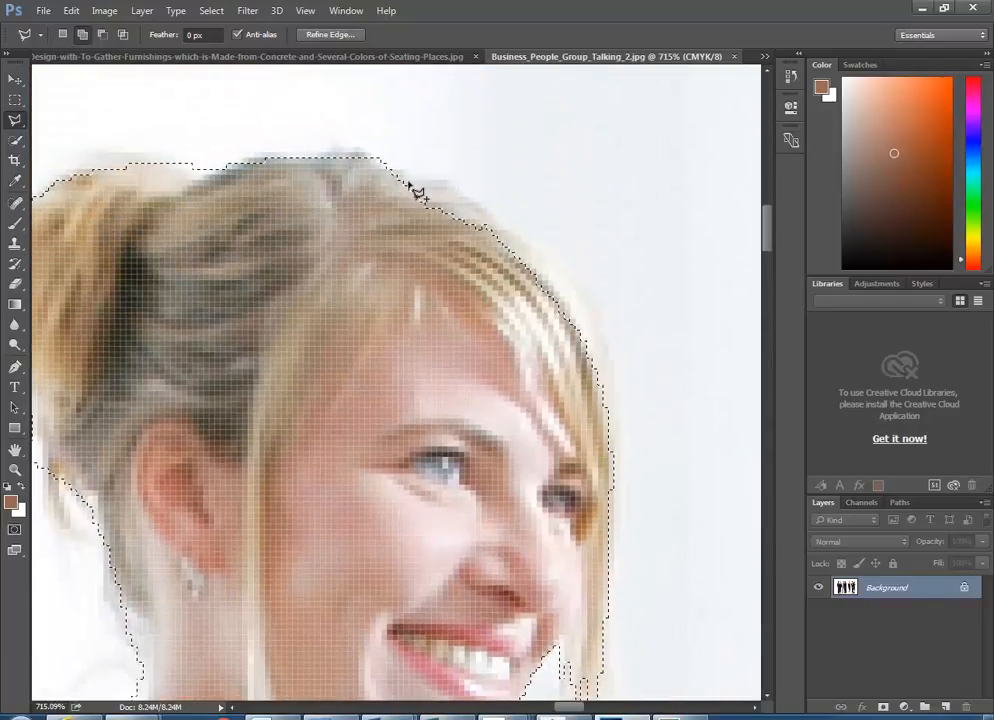
pyautogui.click(396, 172)
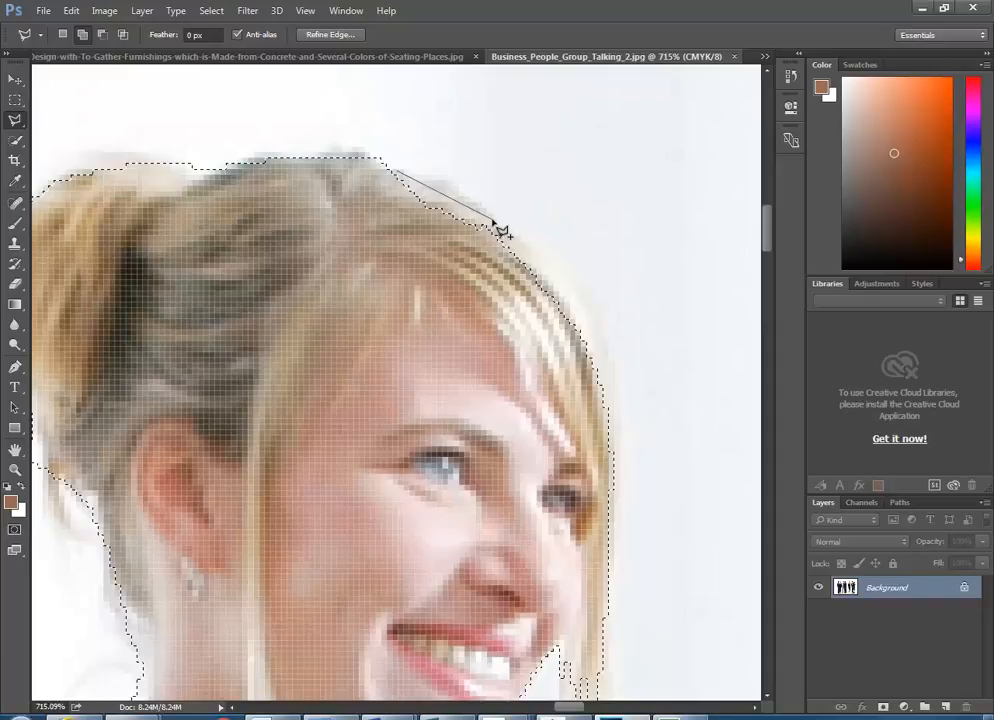
pyautogui.click(492, 218)
pyautogui.click(557, 273)
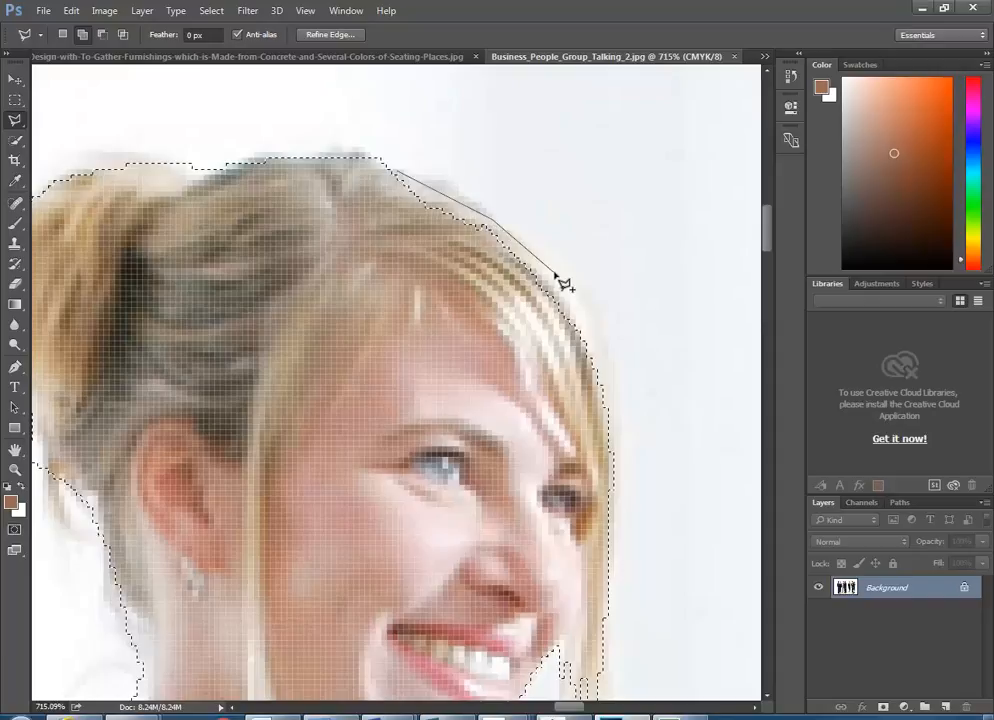
pyautogui.click(591, 338)
pyautogui.click(601, 440)
pyautogui.click(364, 174)
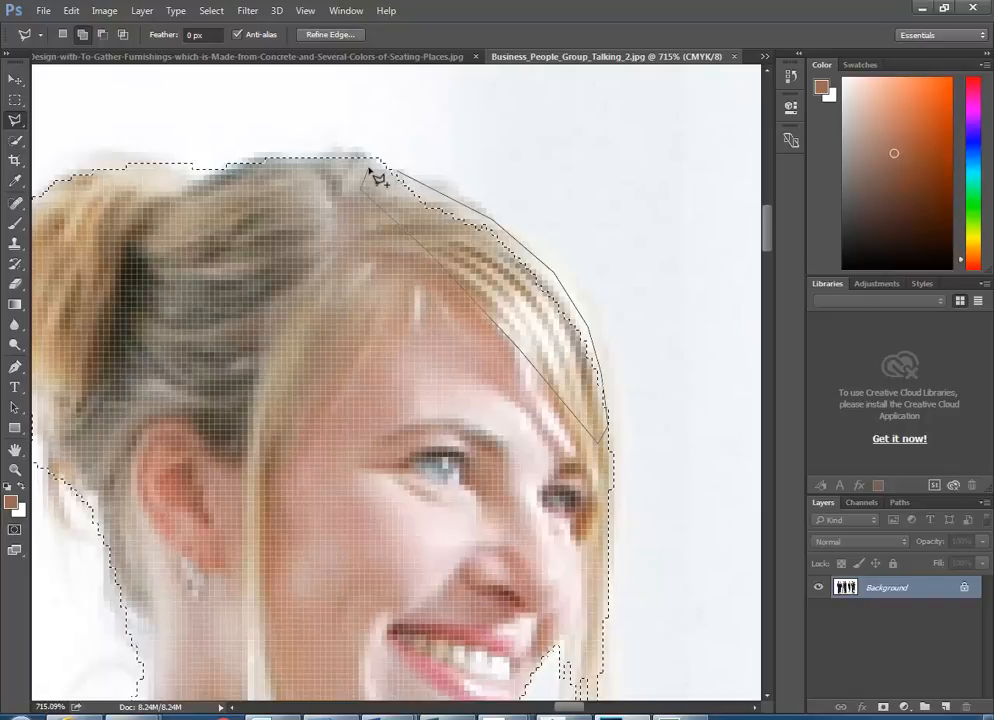
pyautogui.click(388, 176)
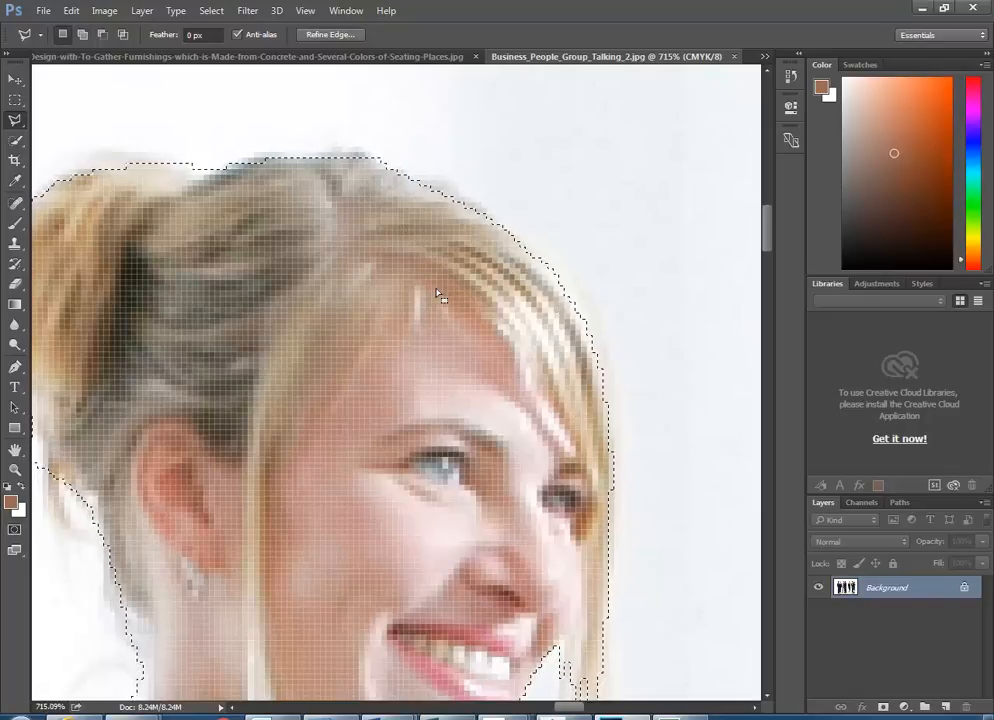
pyautogui.scroll(-3, 439, 290)
pyautogui.scroll(-10, 437, 296)
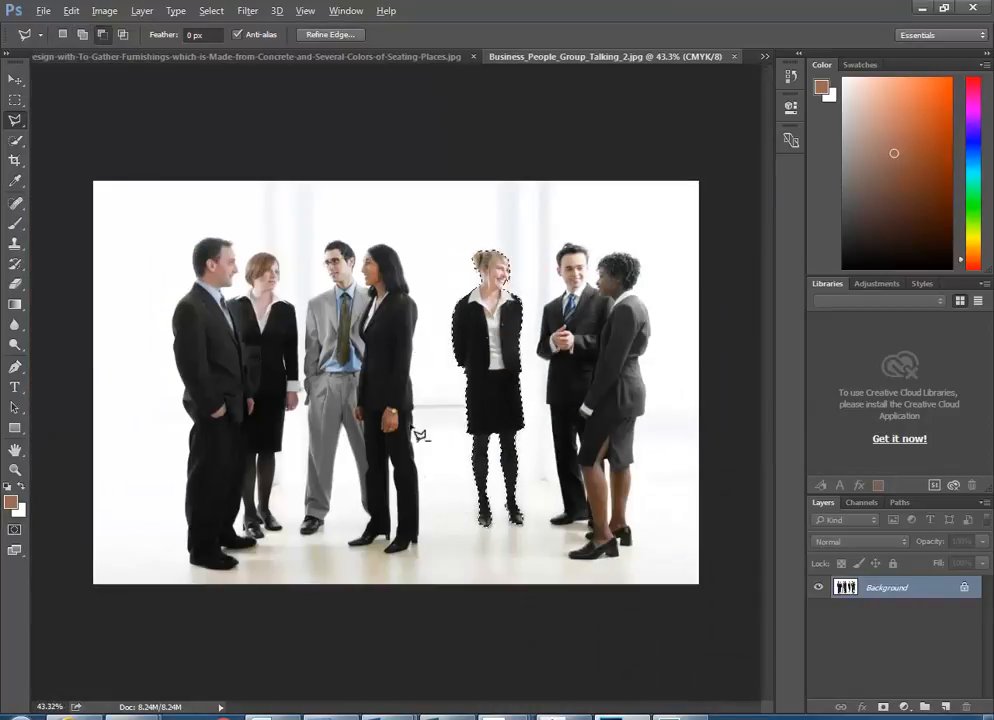
# - Switch to the 3D View 6.psd composite through the document tab overflow list
pyautogui.click(340, 58)
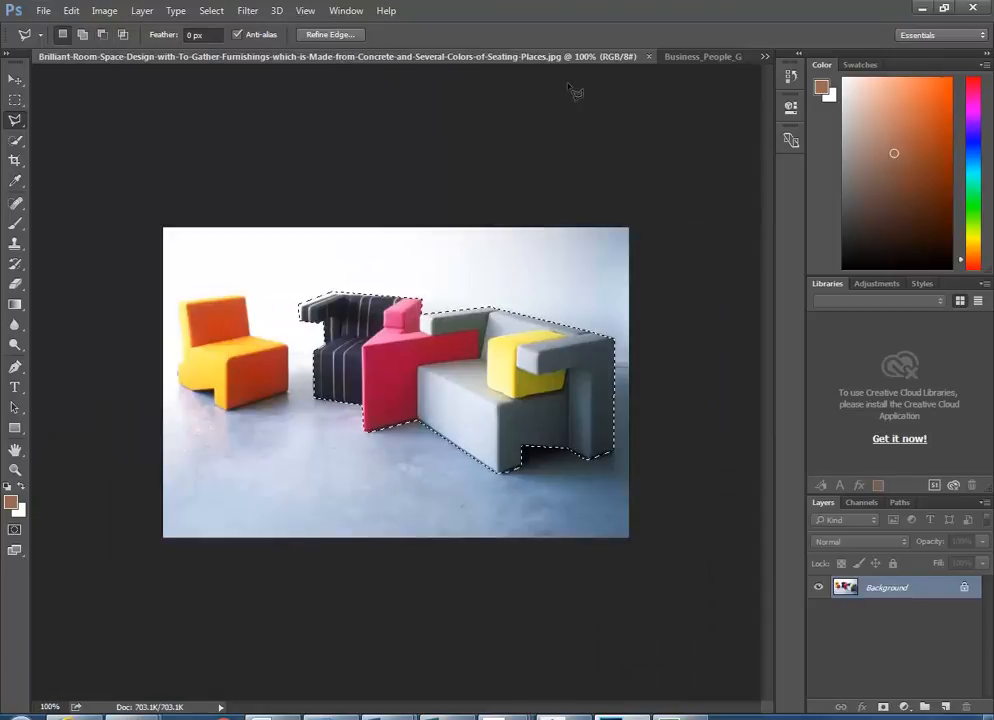
pyautogui.click(765, 56)
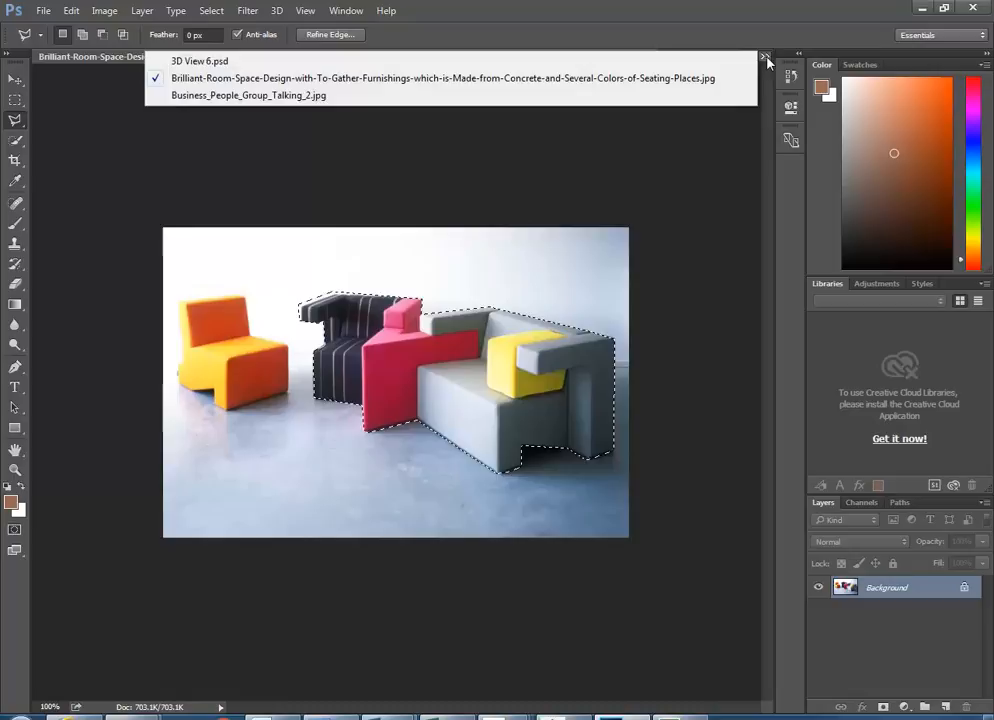
pyautogui.click(185, 62)
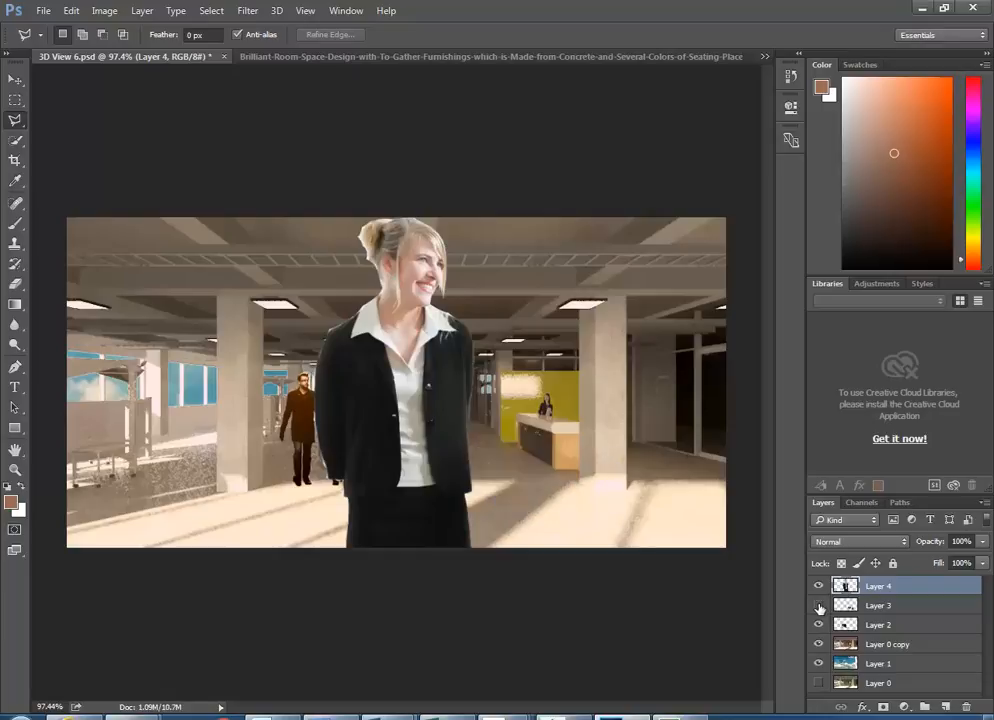
# - Hide Layer 2's walking people, then try scaling the woman and cancel the distorted transform
pyautogui.click(819, 624)
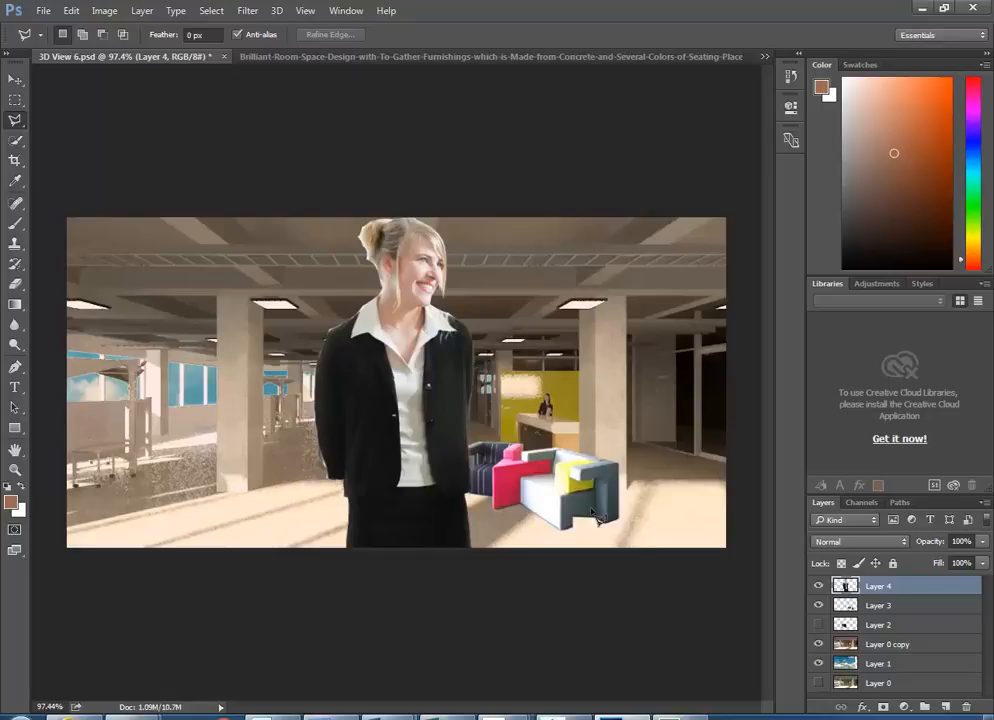
pyautogui.hotkey('ctrl', 't')
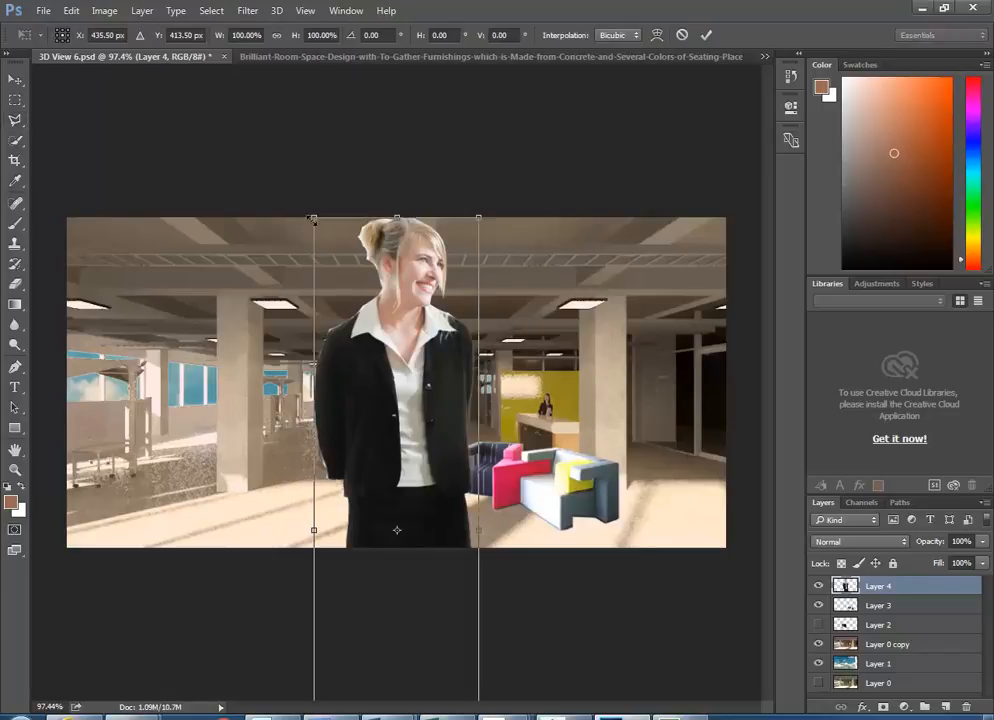
pyautogui.moveTo(313, 219); pyautogui.dragTo(383, 477)
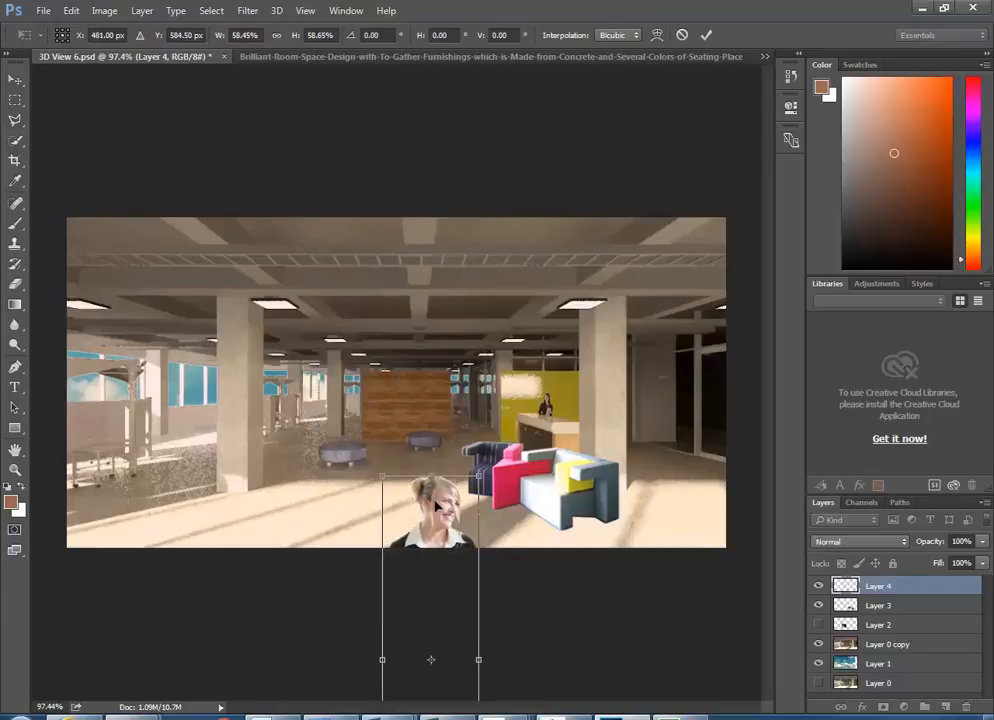
pyautogui.moveTo(435, 505); pyautogui.dragTo(323, 200)
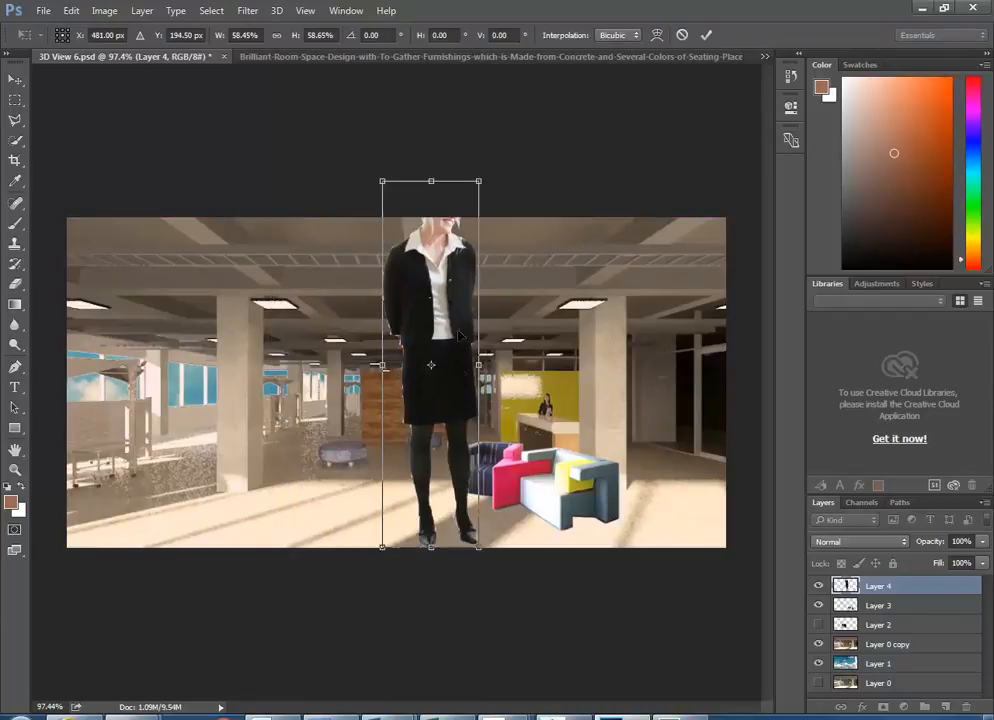
pyautogui.moveTo(478, 181); pyautogui.dragTo(436, 343)
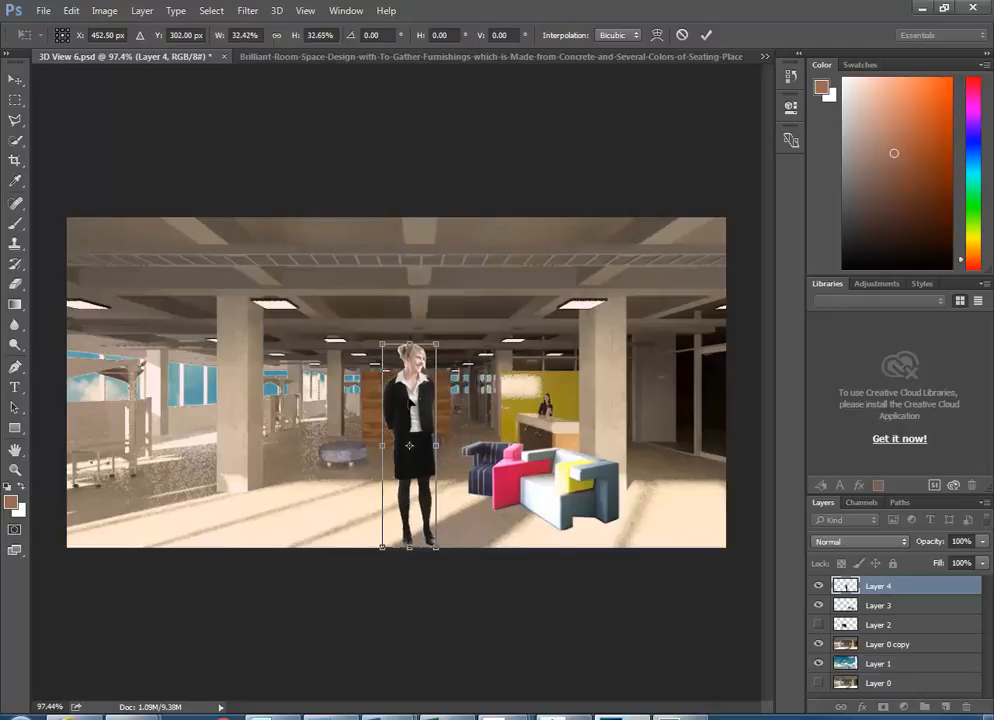
pyautogui.moveTo(406, 402); pyautogui.dragTo(343, 347)
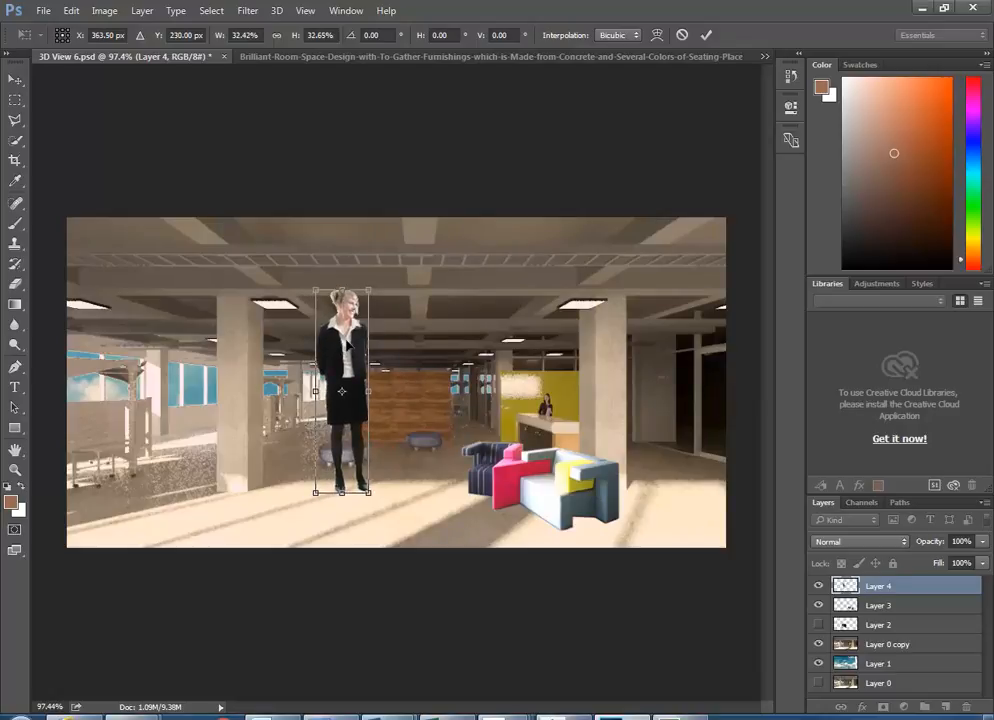
pyautogui.moveTo(350, 340); pyautogui.dragTo(340, 354)
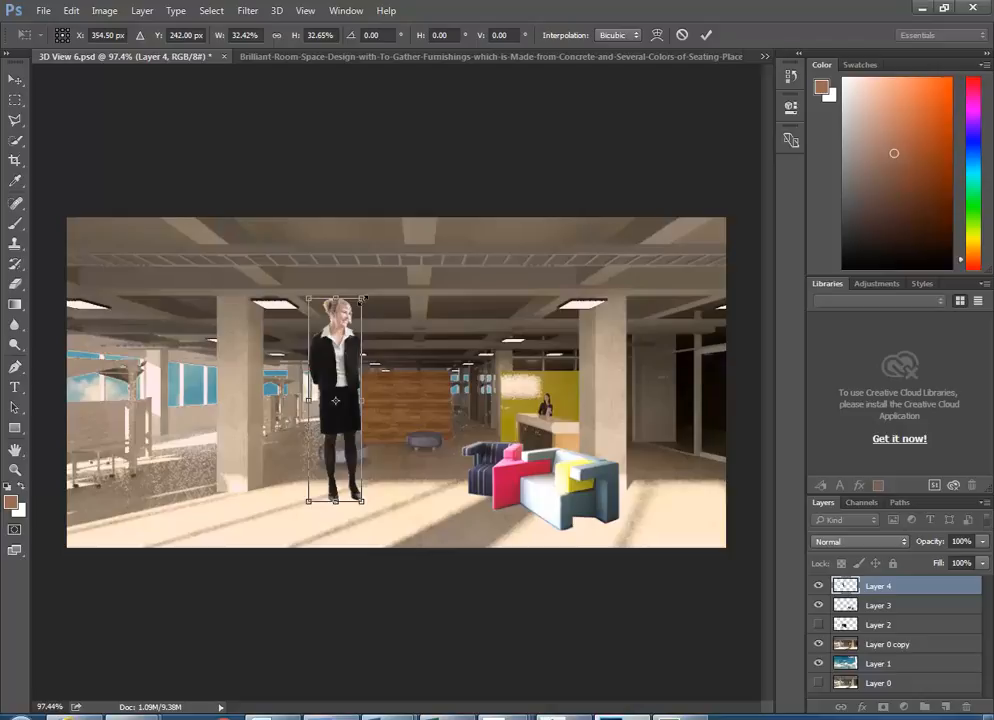
pyautogui.moveTo(362, 298); pyautogui.dragTo(325, 348)
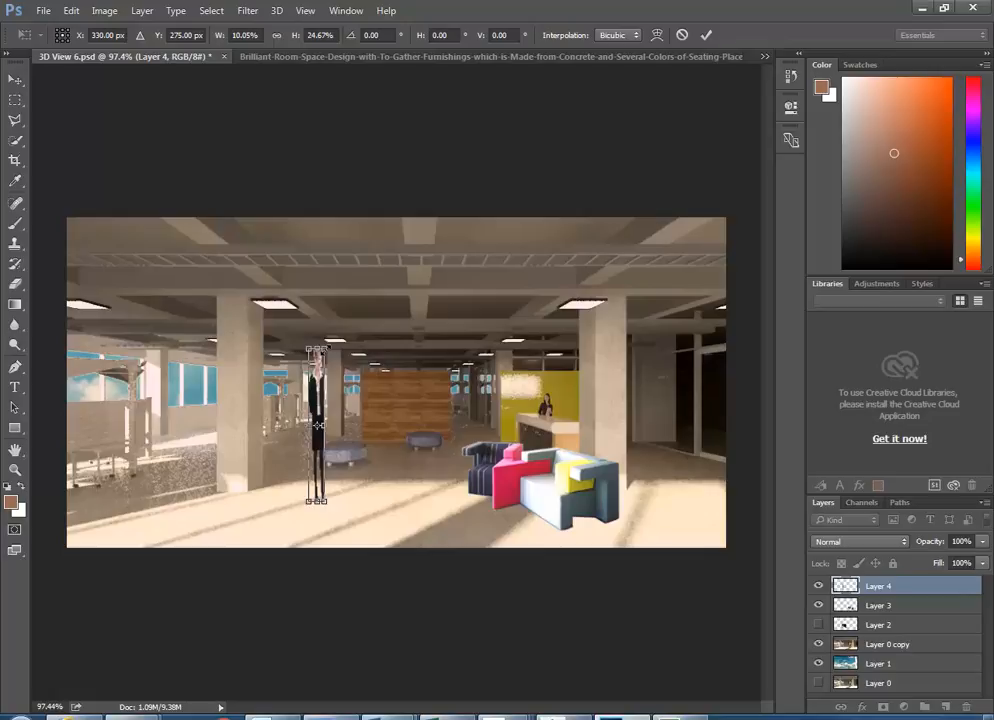
pyautogui.press('Escape')
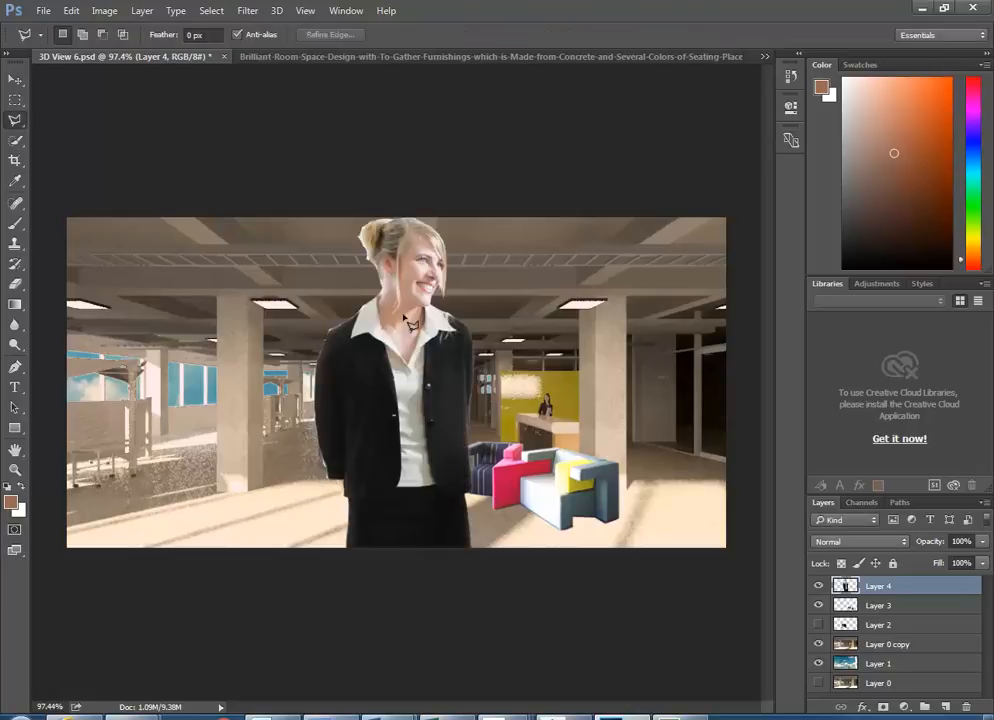
# - Scale Layer 4's woman down to person size and stand her on the floor left of the sofa
pyautogui.hotkey('ctrl', 't')
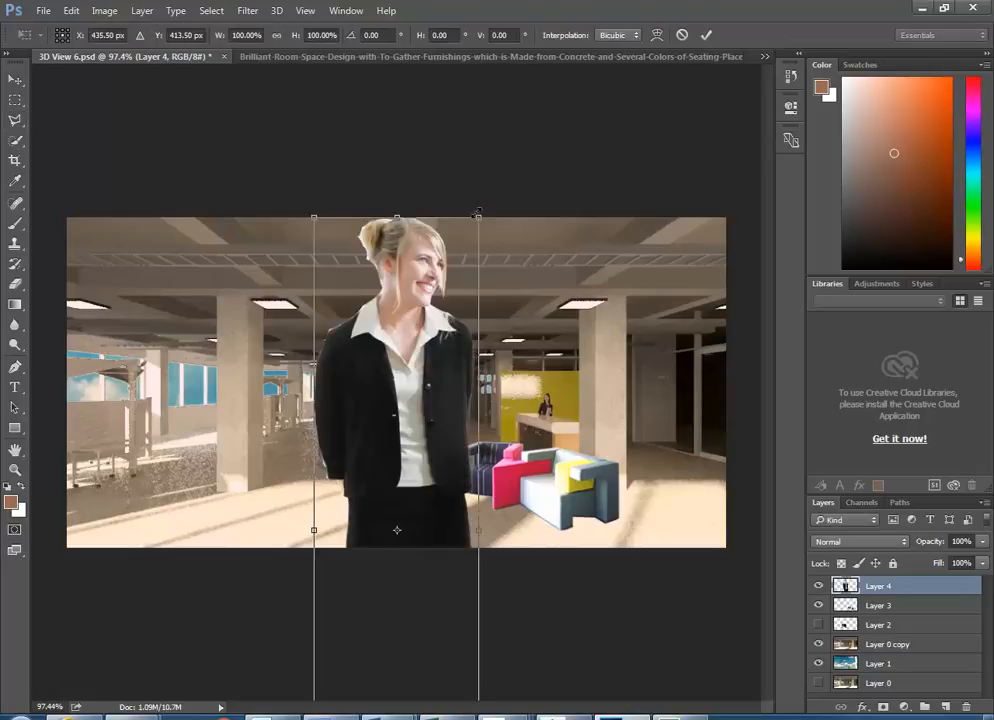
pyautogui.moveTo(478, 212); pyautogui.dragTo(377, 430)
pyautogui.moveTo(379, 484); pyautogui.dragTo(369, 156)
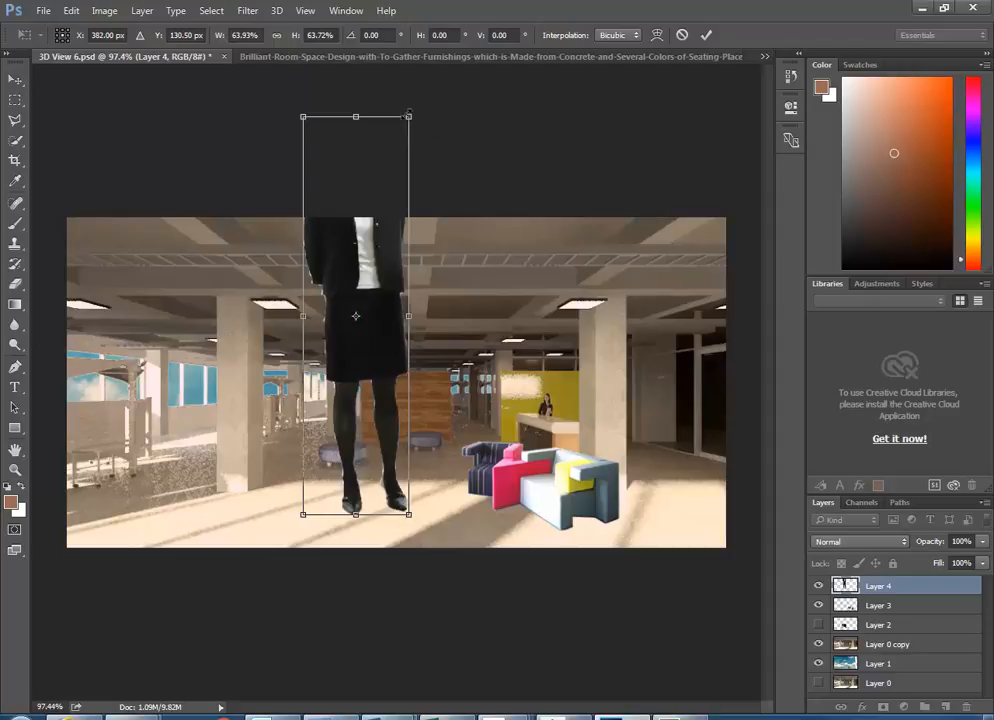
pyautogui.moveTo(408, 116); pyautogui.dragTo(349, 349)
pyautogui.moveTo(325, 432)
pyautogui.mouseDown()
pyautogui.moveTo(305, 452)
pyautogui.moveTo(312, 428)
pyautogui.mouseUp()
pyautogui.moveTo(320, 420); pyautogui.dragTo(336, 423)
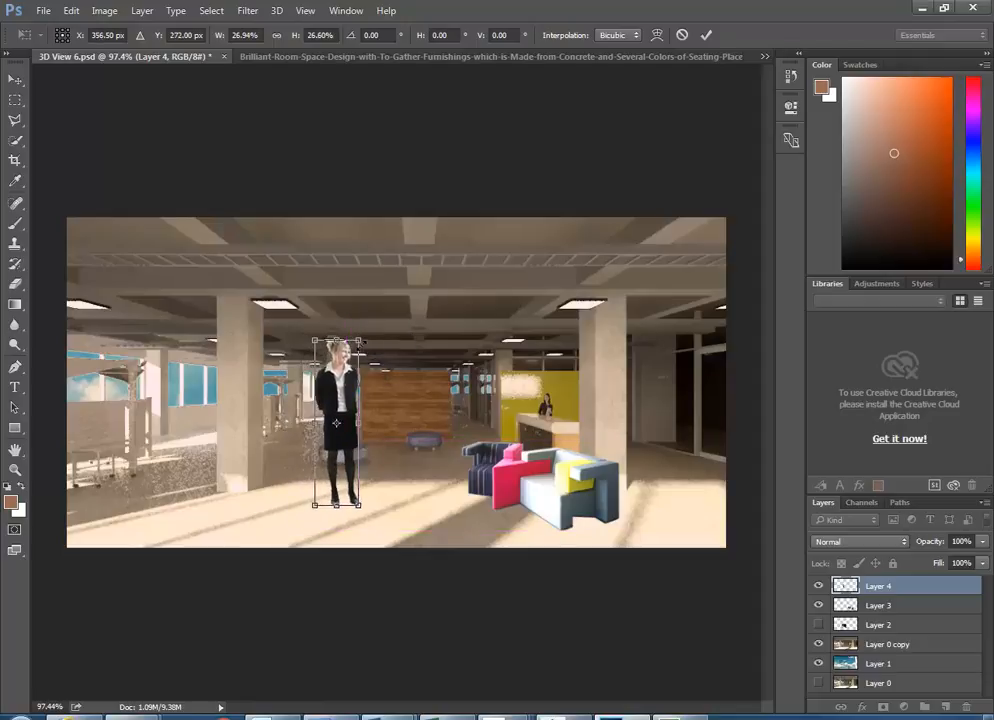
pyautogui.press('Return')
pyautogui.press('l')
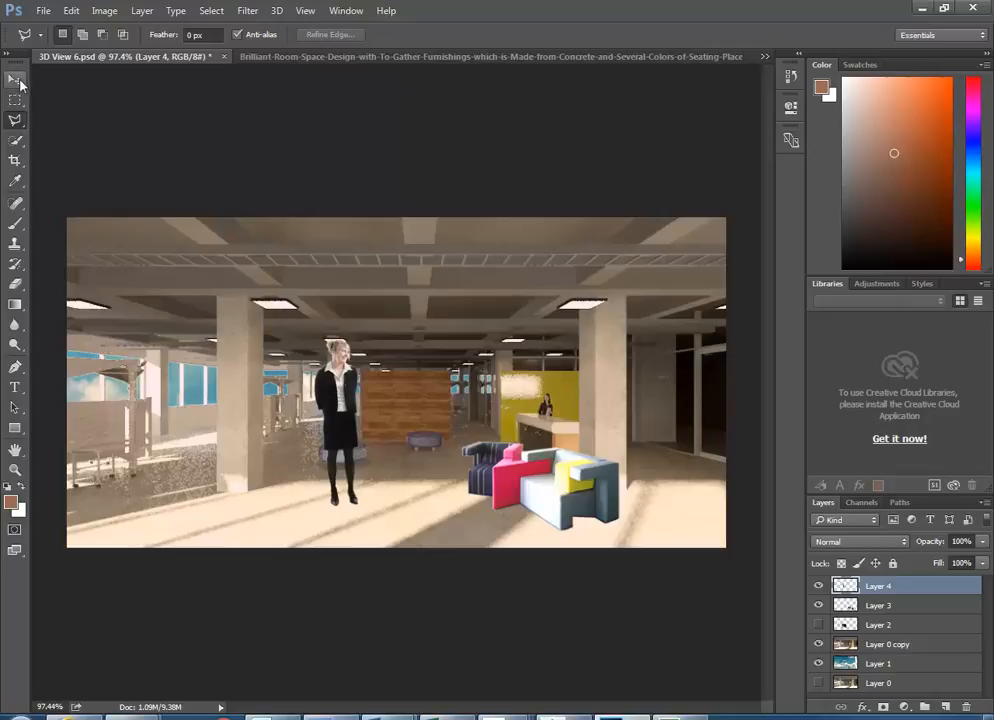
pyautogui.press('v')
pyautogui.moveTo(347, 397)
pyautogui.mouseDown()
pyautogui.moveTo(320, 414)
pyautogui.moveTo(330, 417)
pyautogui.mouseUp()
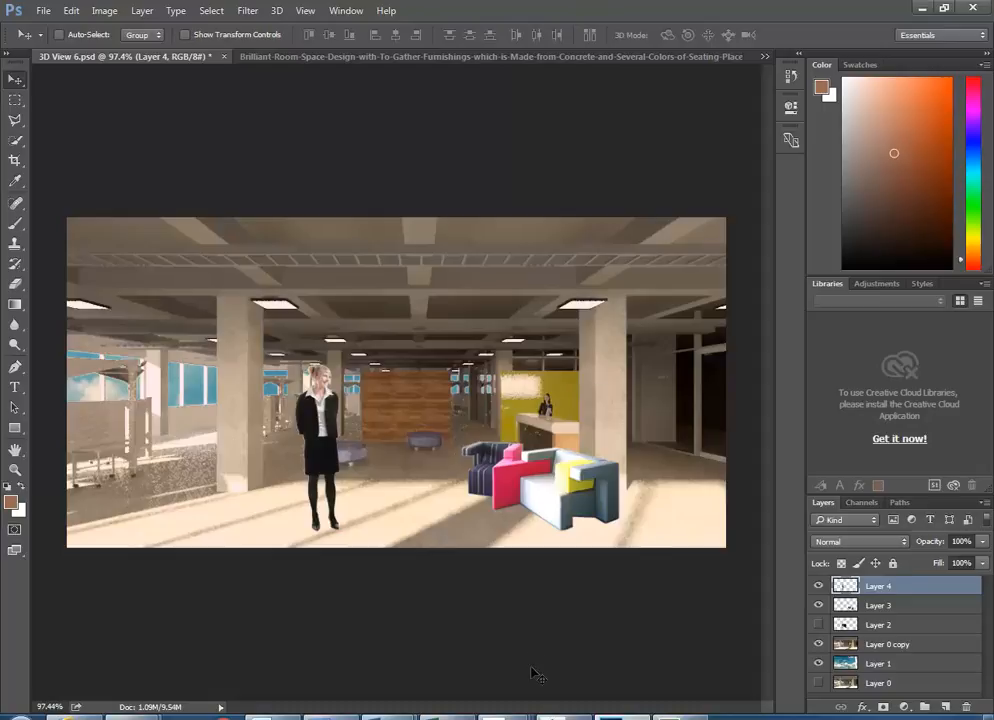
# - Export the Revit render as an image, browsing to U:\2016\CAD 2\Elizabeth St Office
pyautogui.moveTo(565, 713)
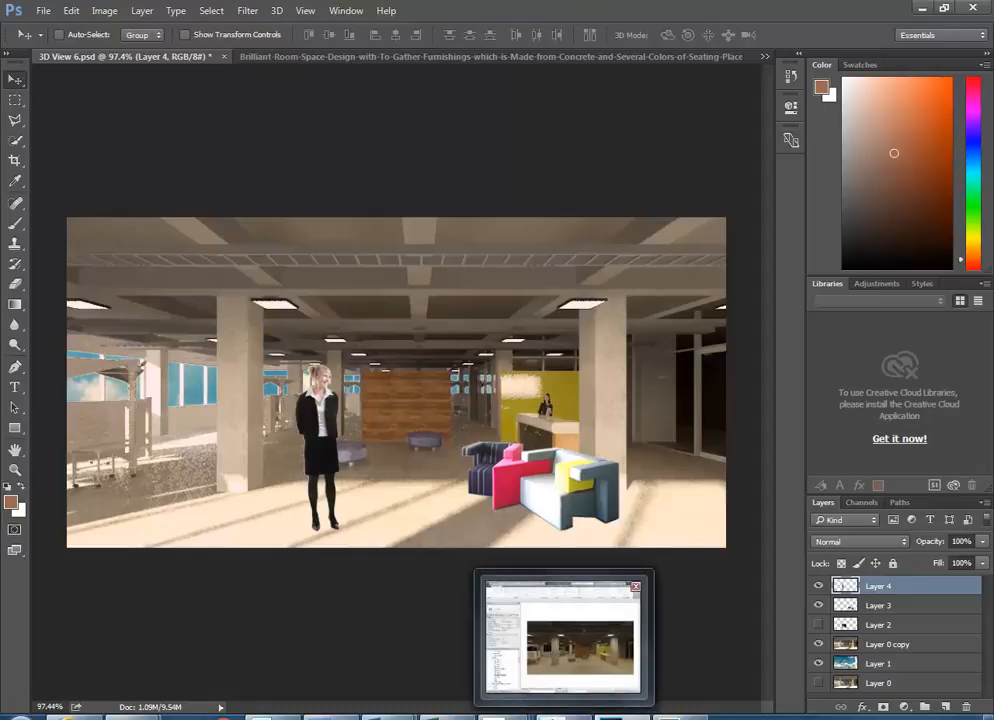
pyautogui.click(563, 640)
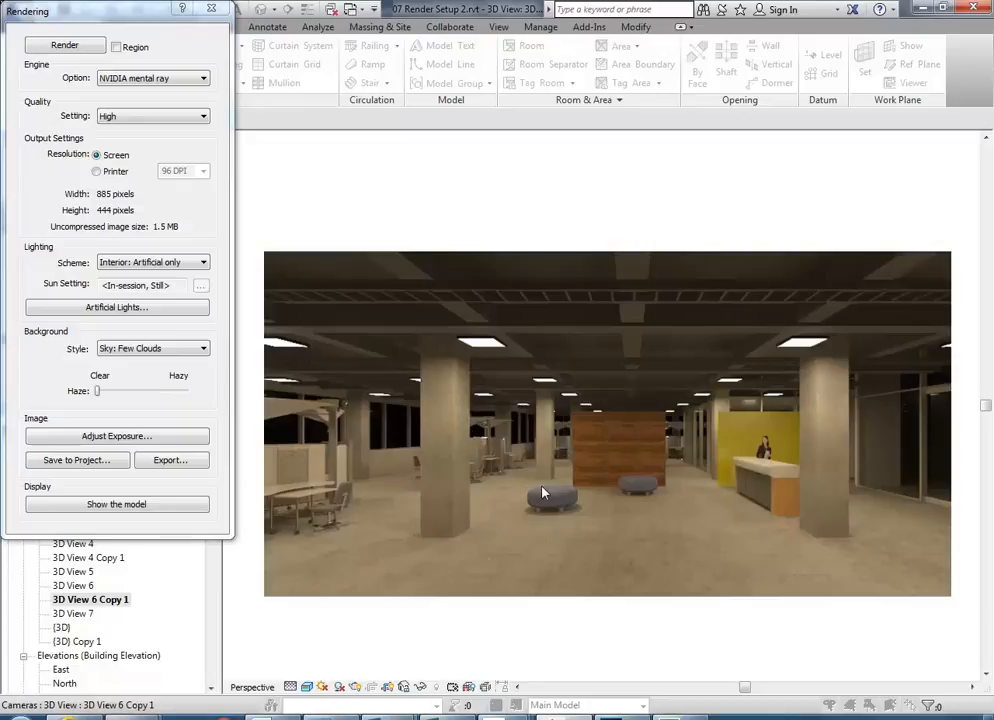
pyautogui.click(167, 461)
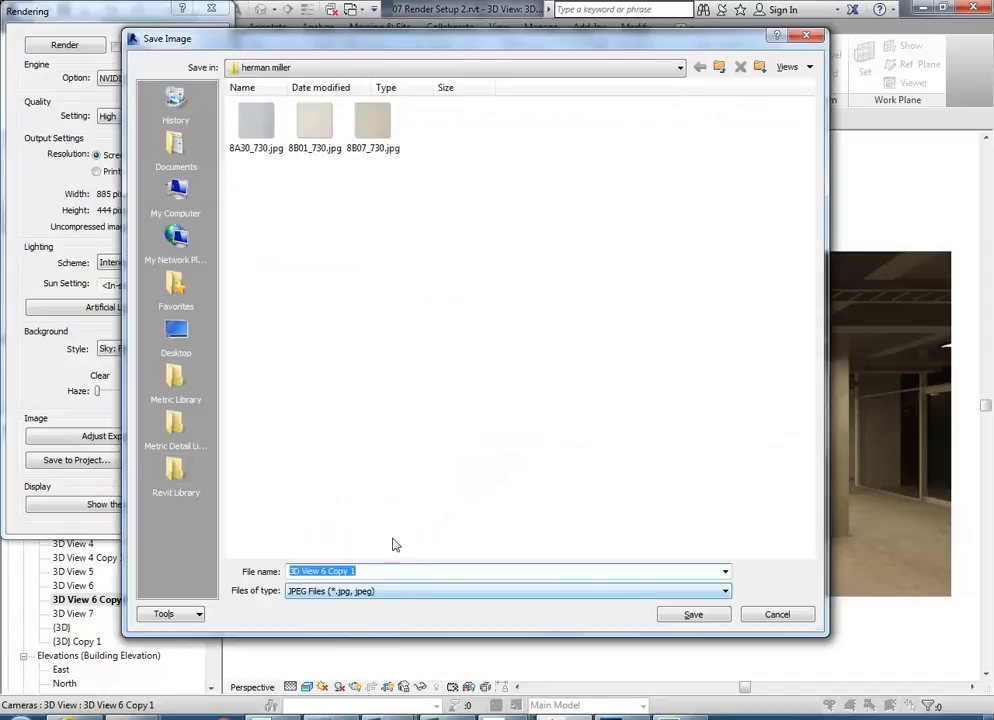
pyautogui.click(381, 66)
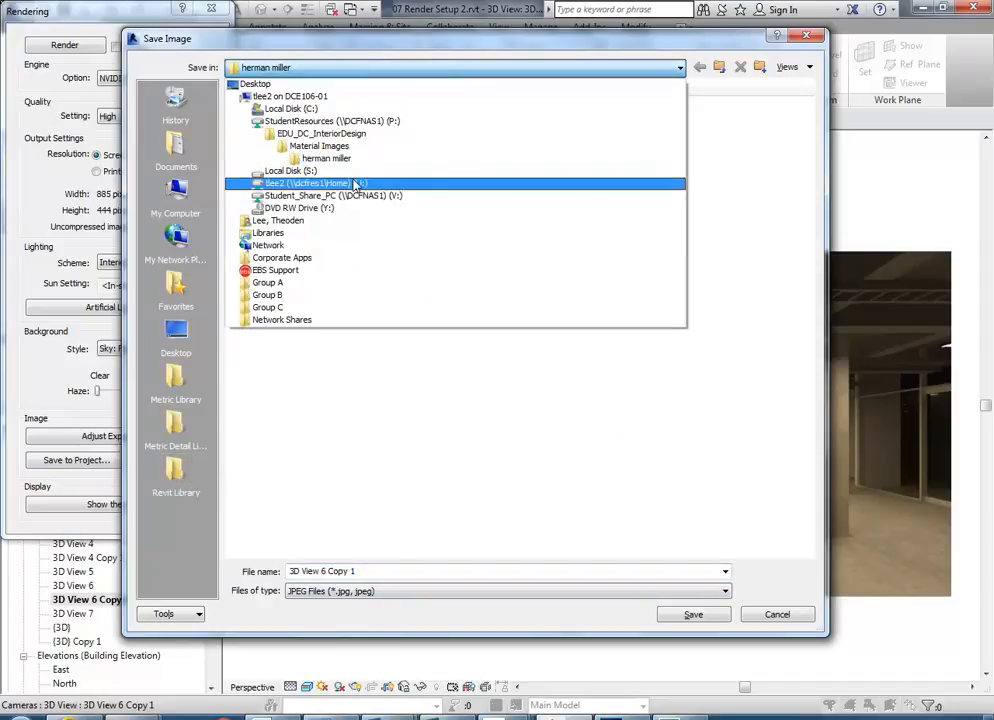
pyautogui.click(356, 184)
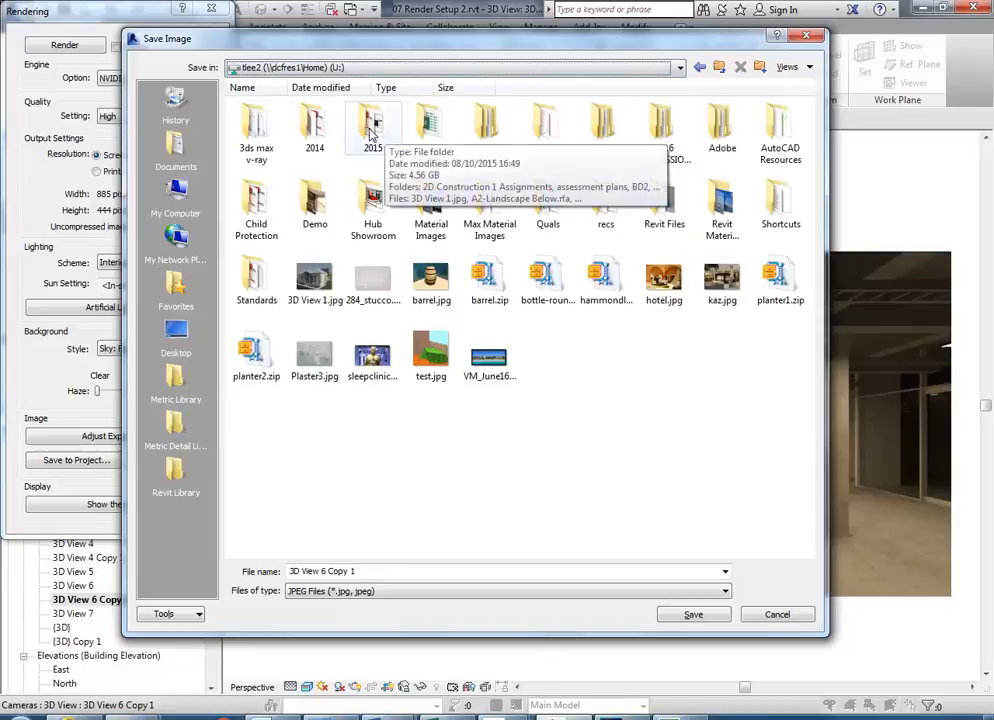
pyautogui.doubleClick(535, 137)
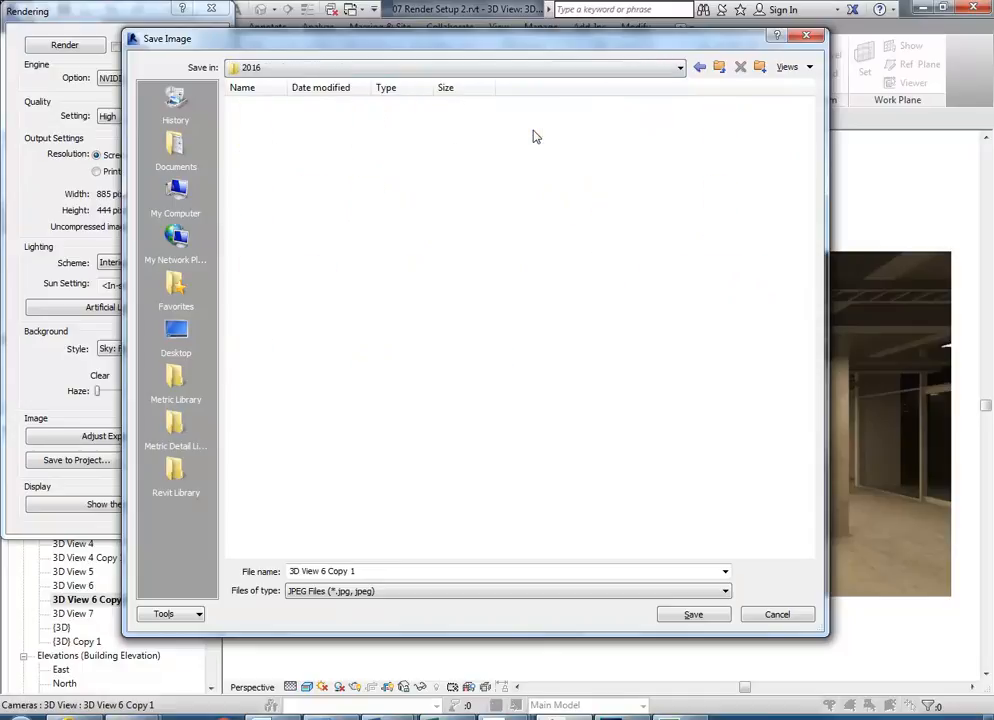
pyautogui.doubleClick(379, 138)
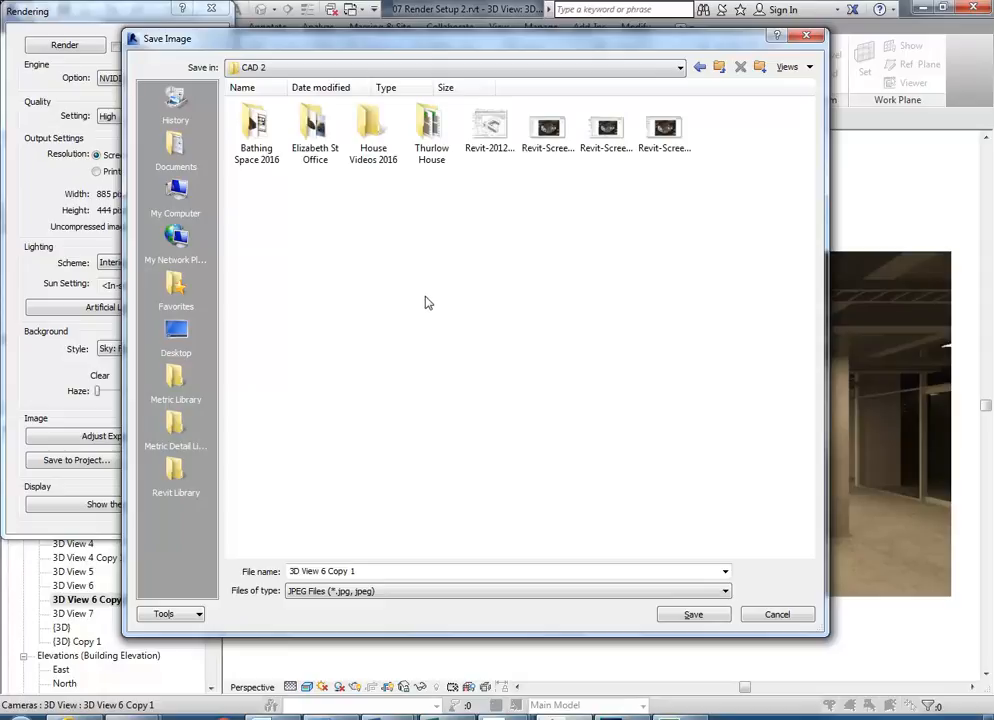
pyautogui.doubleClick(315, 125)
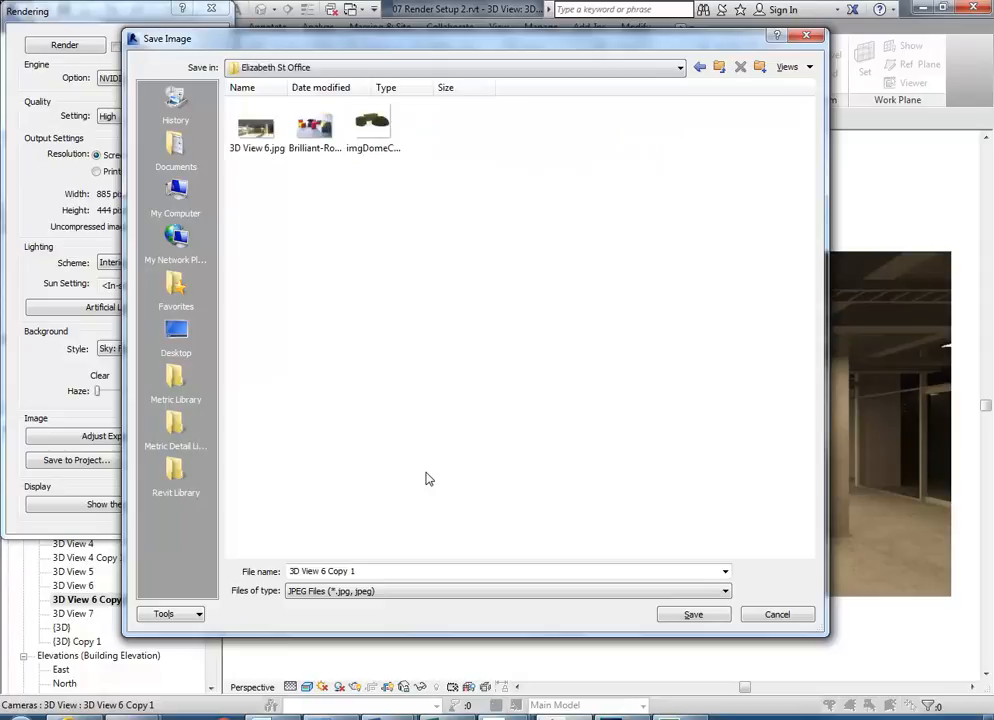
# - Save it as a PNG named 3D View 6 Copy 1
pyautogui.click(420, 591)
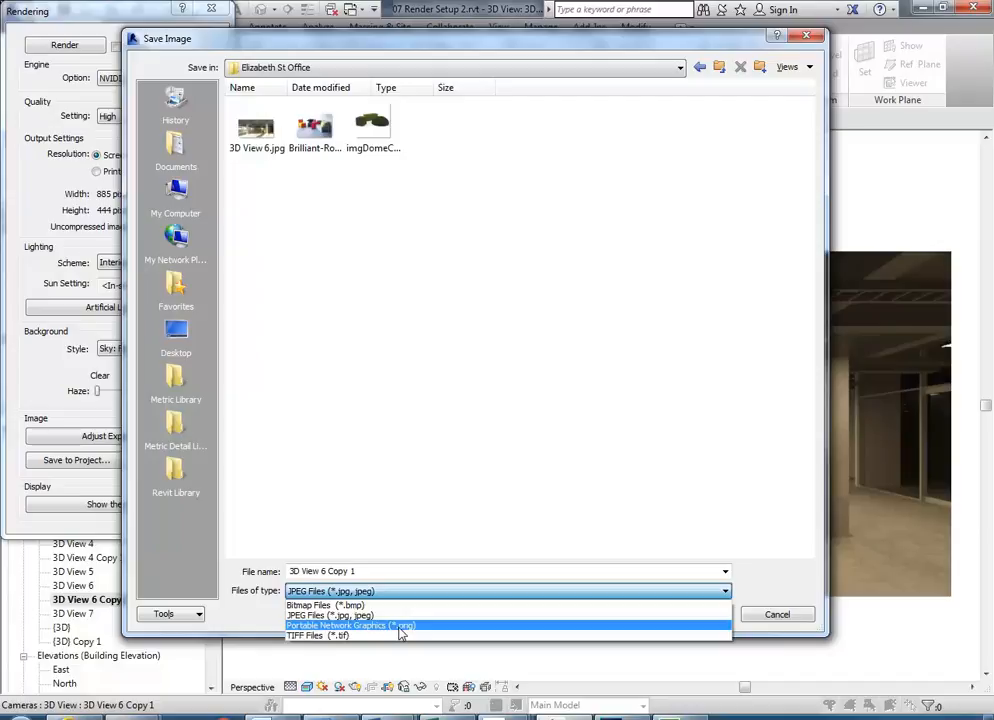
pyautogui.click(400, 628)
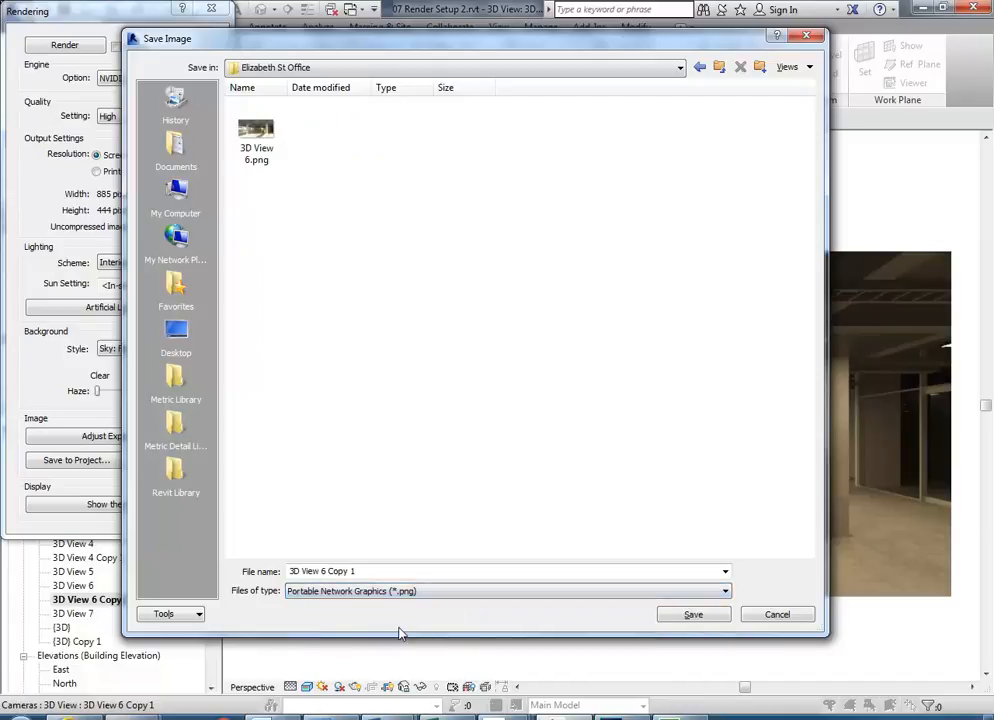
pyautogui.click(395, 592)
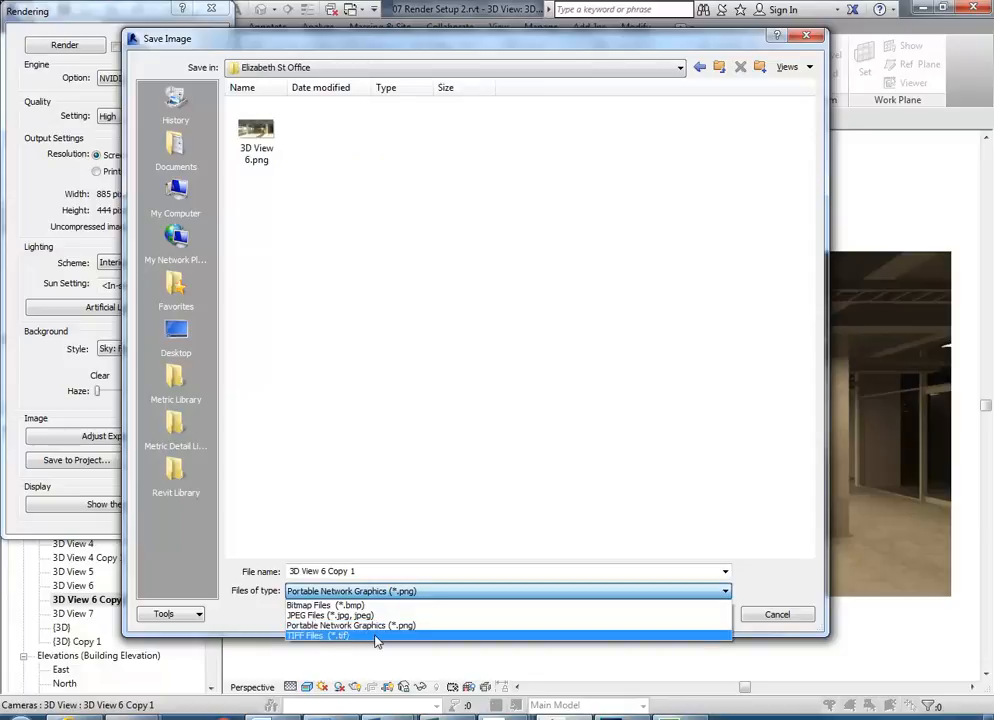
pyautogui.click(376, 626)
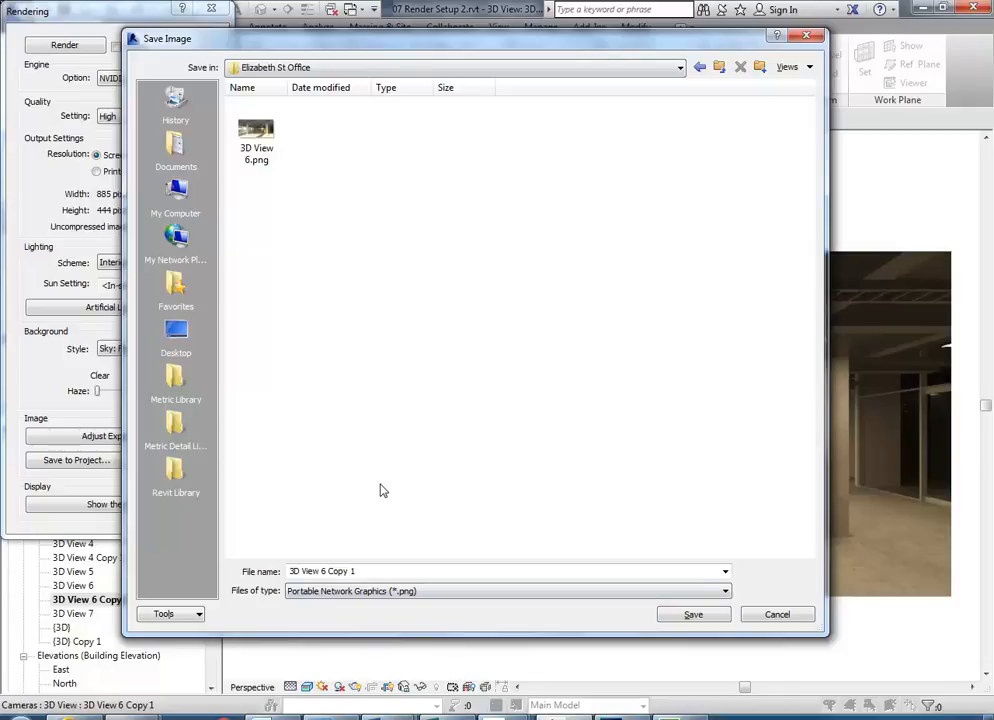
pyautogui.click(690, 615)
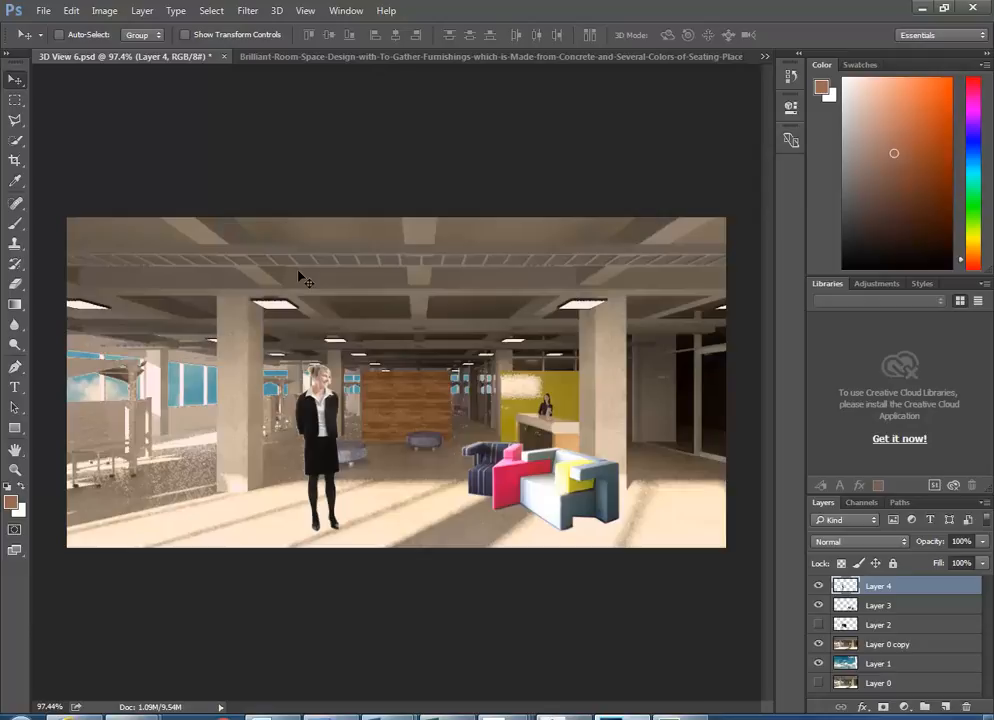
# - In Photoshop's Open dialog, browse to U:\2016\CAD 2\Elizabeth St Office
pyautogui.click(43, 10)
pyautogui.click(56, 44)
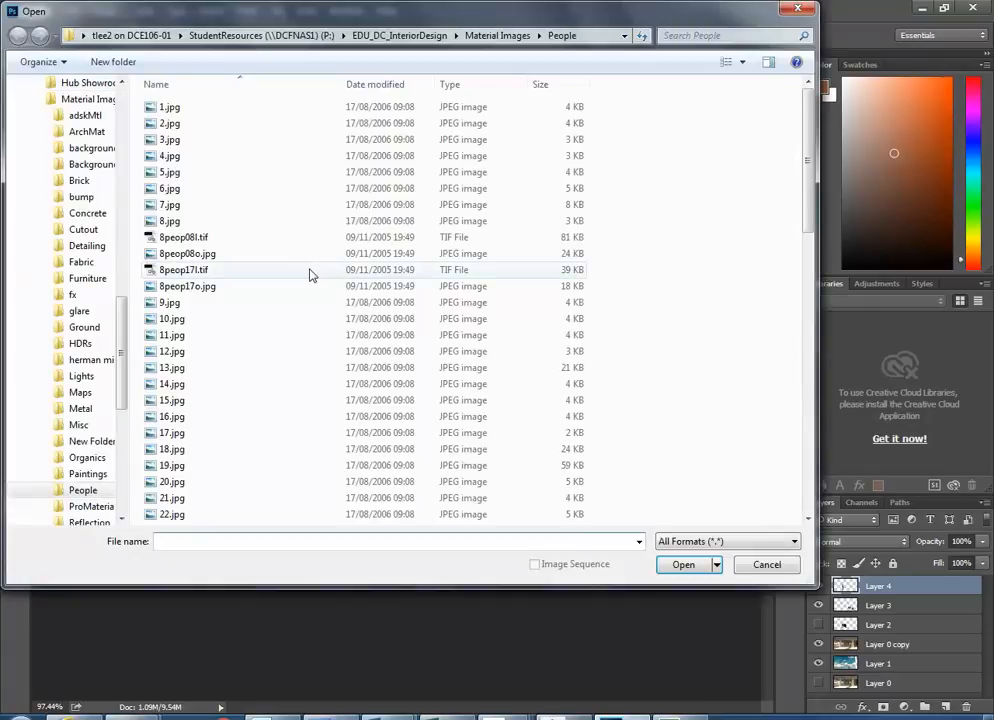
pyautogui.scroll(12, 100, 275)
pyautogui.scroll(5, 118, 198)
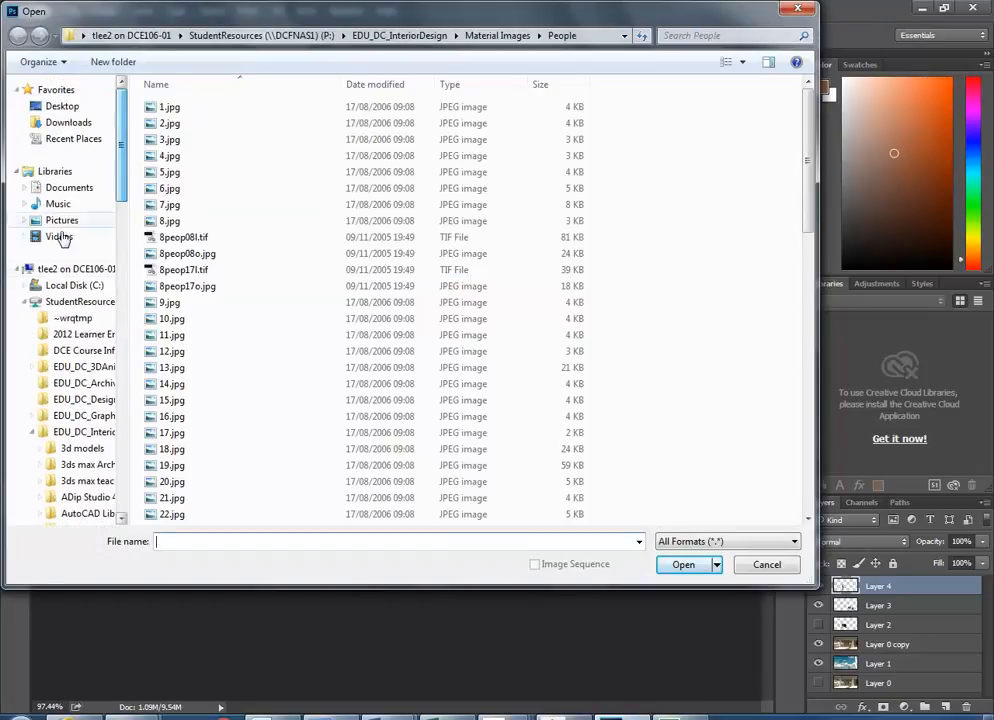
pyautogui.click(25, 302)
pyautogui.click(61, 340)
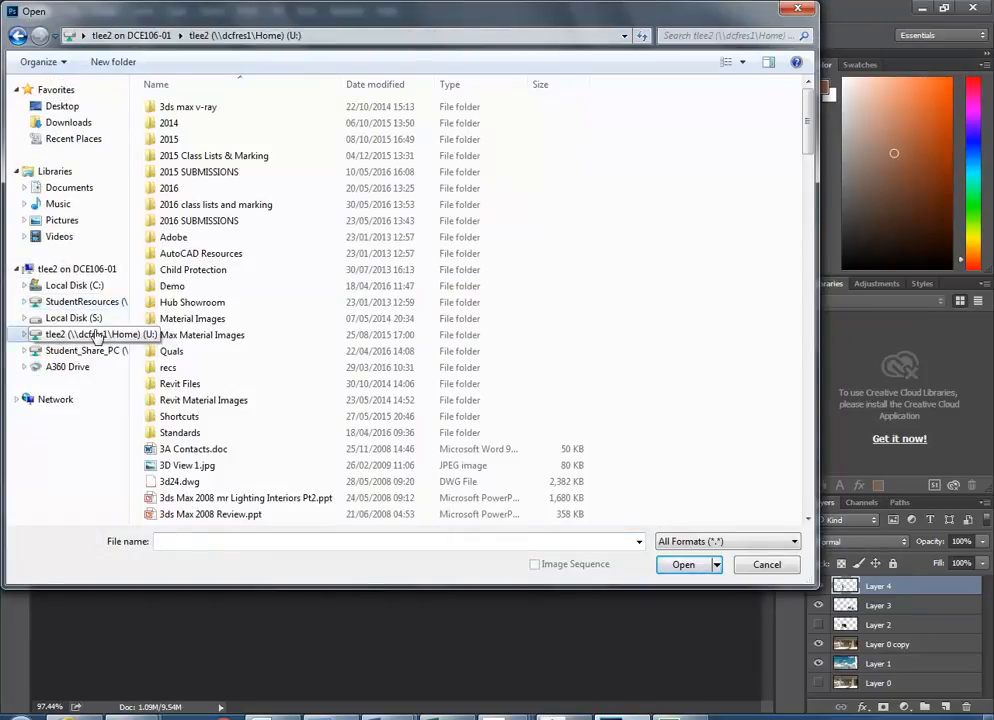
pyautogui.doubleClick(203, 194)
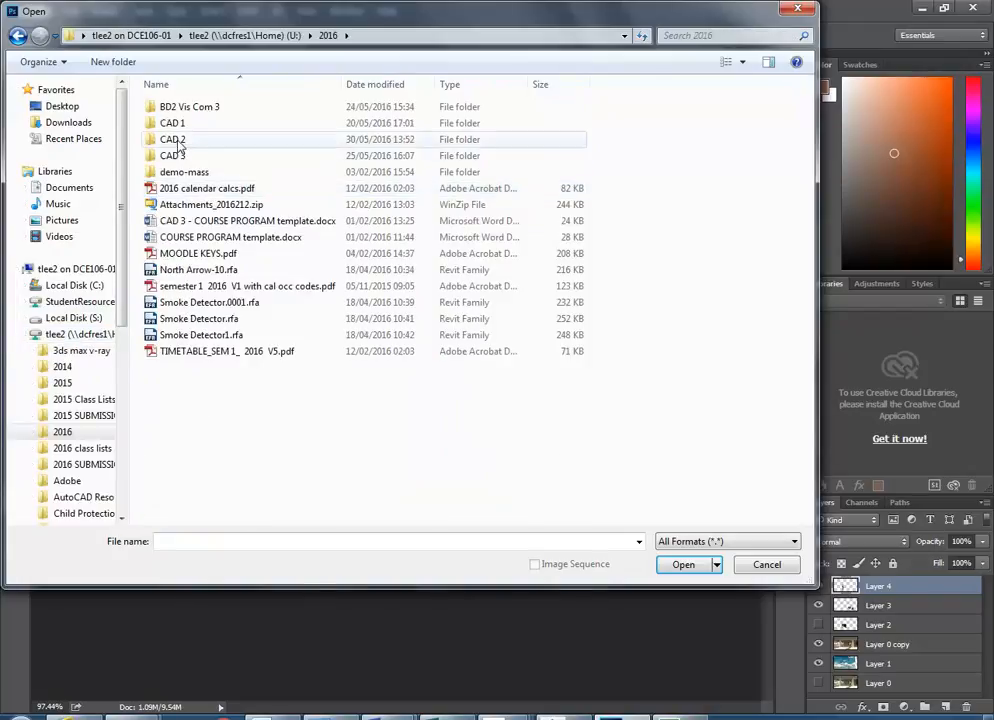
pyautogui.click(178, 141)
pyautogui.doubleClick(178, 141)
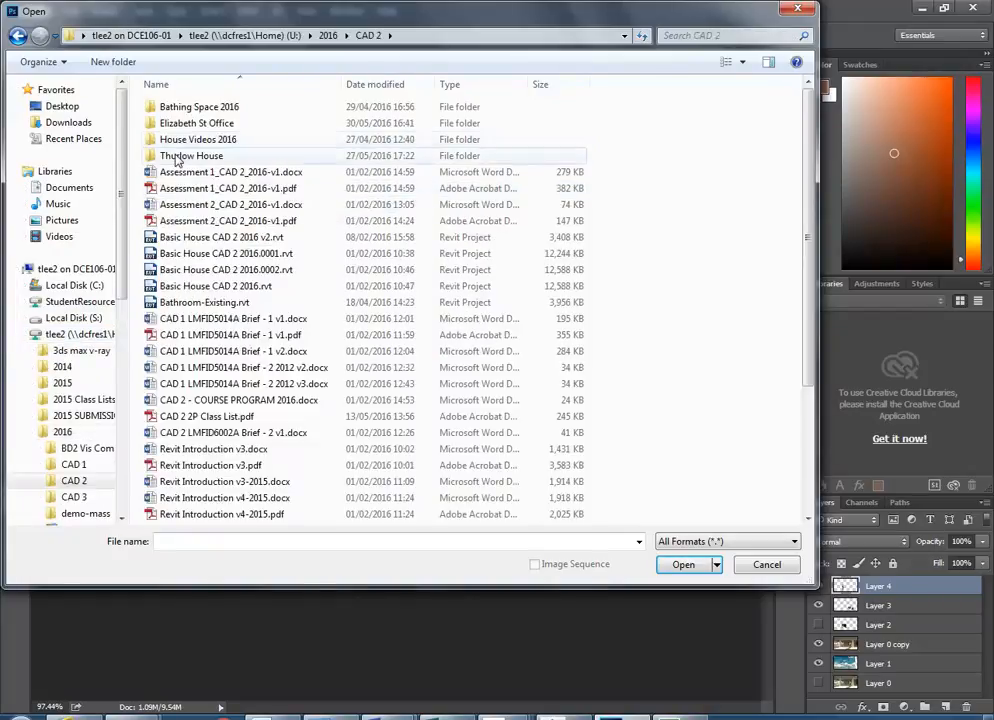
pyautogui.doubleClick(177, 123)
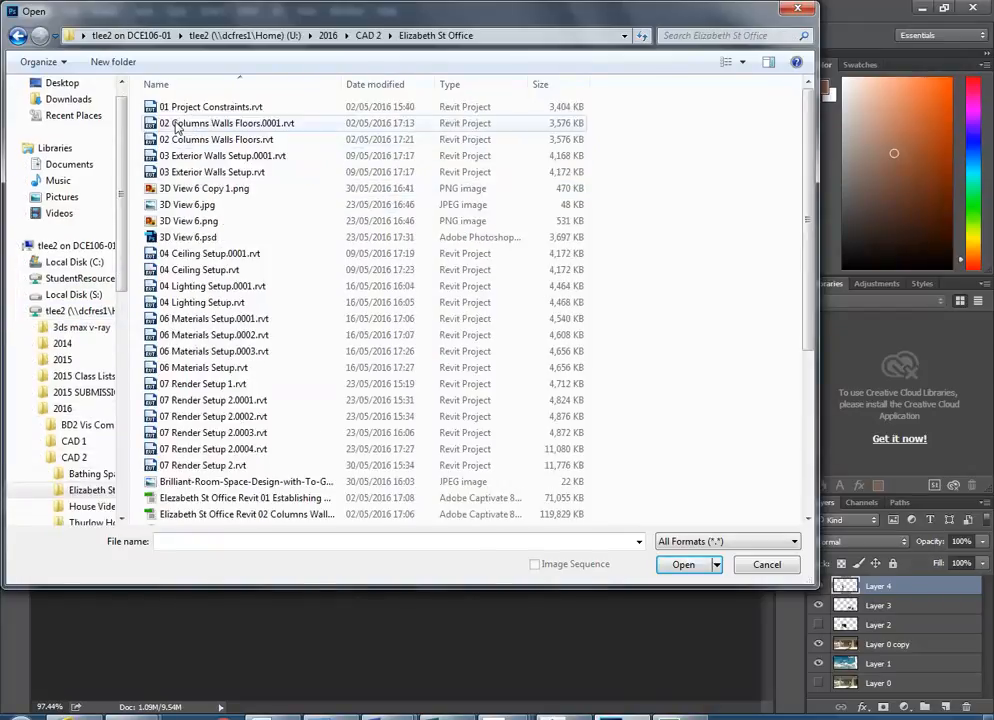
# - Sort by date modified and open 3D View 6 Copy 1.png
pyautogui.click(382, 84)
pyautogui.click(255, 106)
pyautogui.click(682, 566)
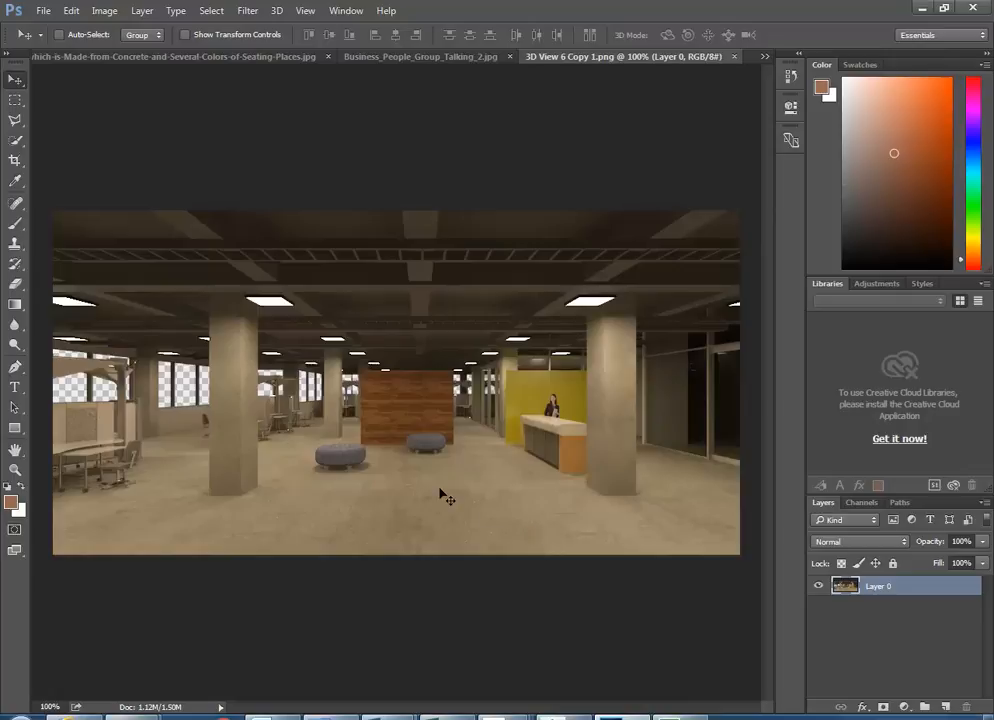
# - Copy the entire PNG render and paste it into 3D View 6.psd as Layer 5
pyautogui.hotkey('ctrl', 'a')
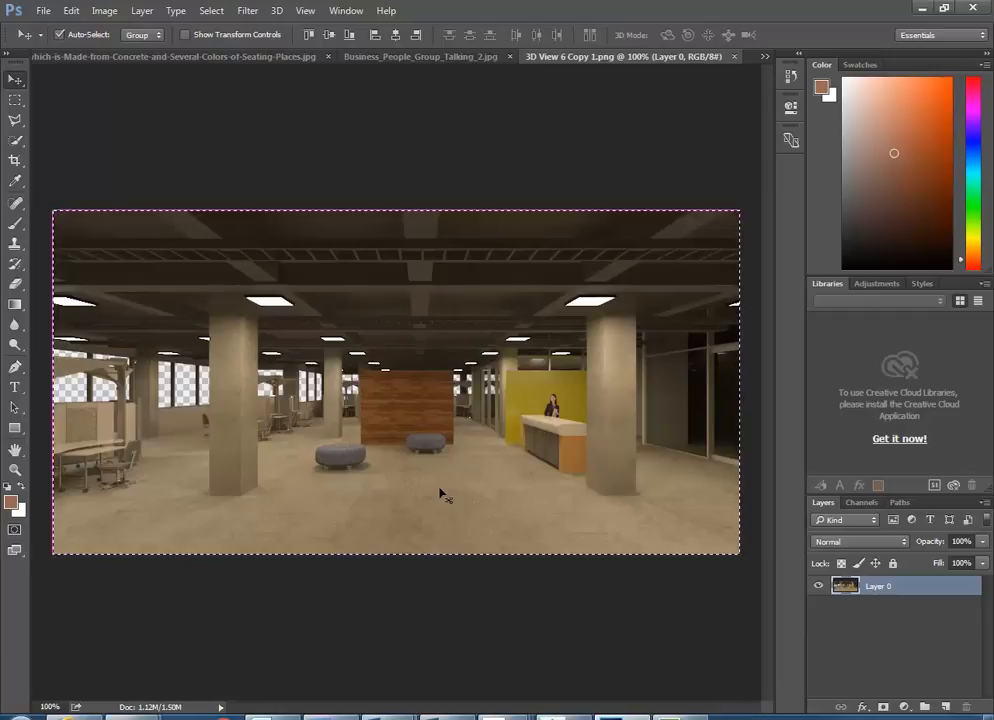
pyautogui.click(765, 57)
pyautogui.click(284, 64)
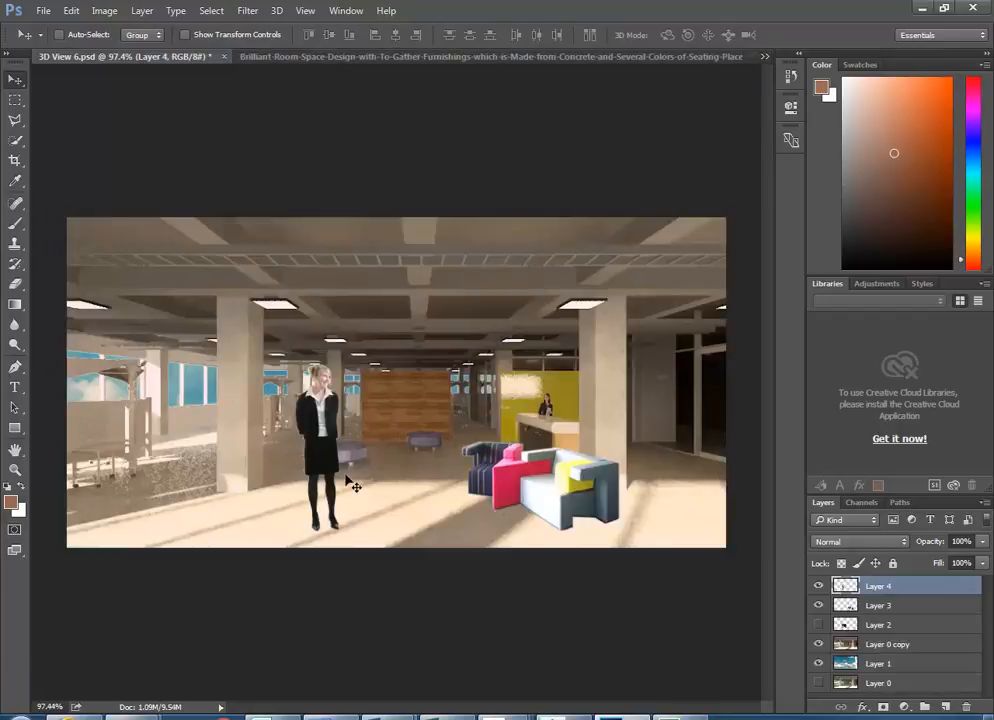
pyautogui.hotkey('ctrl', 'v')
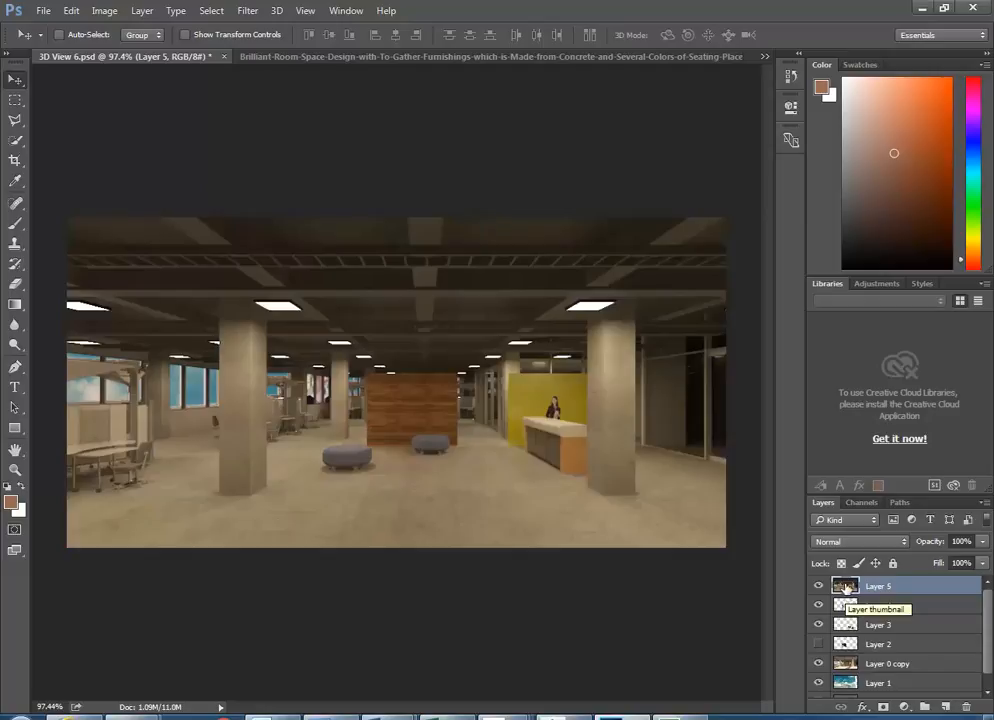
# - Move Layer 5 below the woman and sofa layers, toggling visibility to compare renders
pyautogui.moveTo(845, 589); pyautogui.dragTo(845, 652)
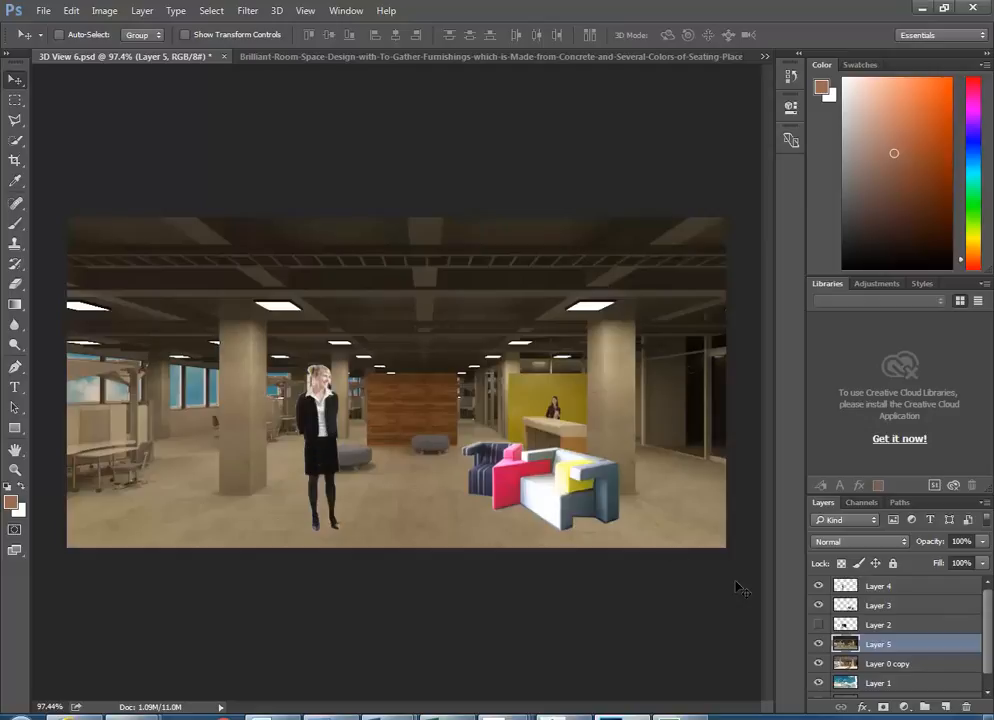
pyautogui.click(845, 664)
pyautogui.click(817, 646)
pyautogui.click(817, 646)
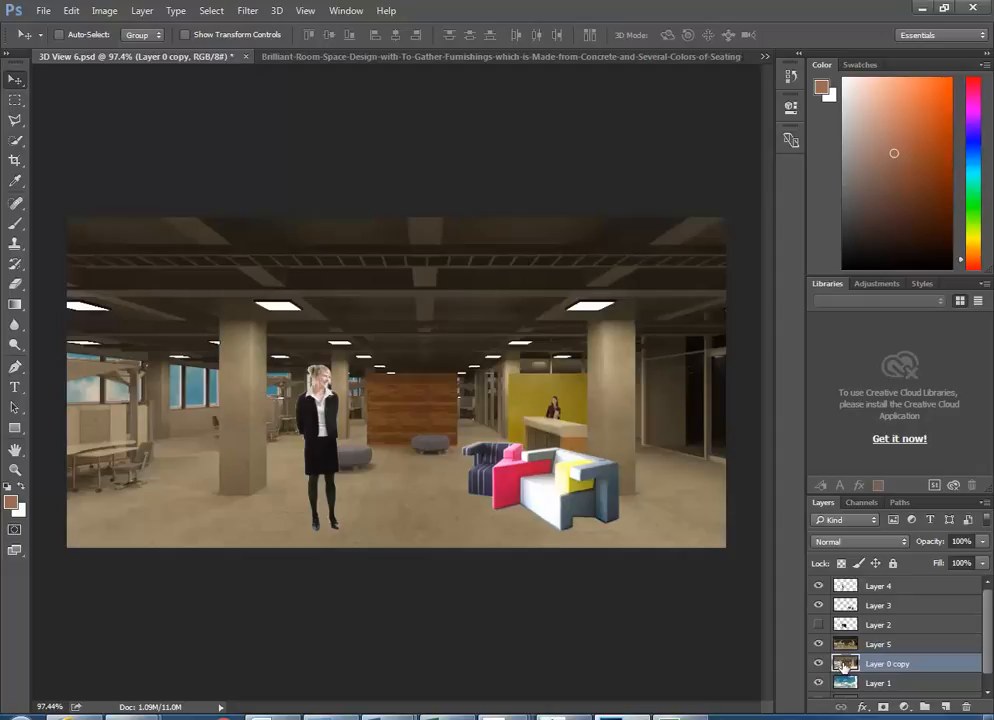
pyautogui.click(820, 664)
pyautogui.click(820, 664)
pyautogui.click(820, 664)
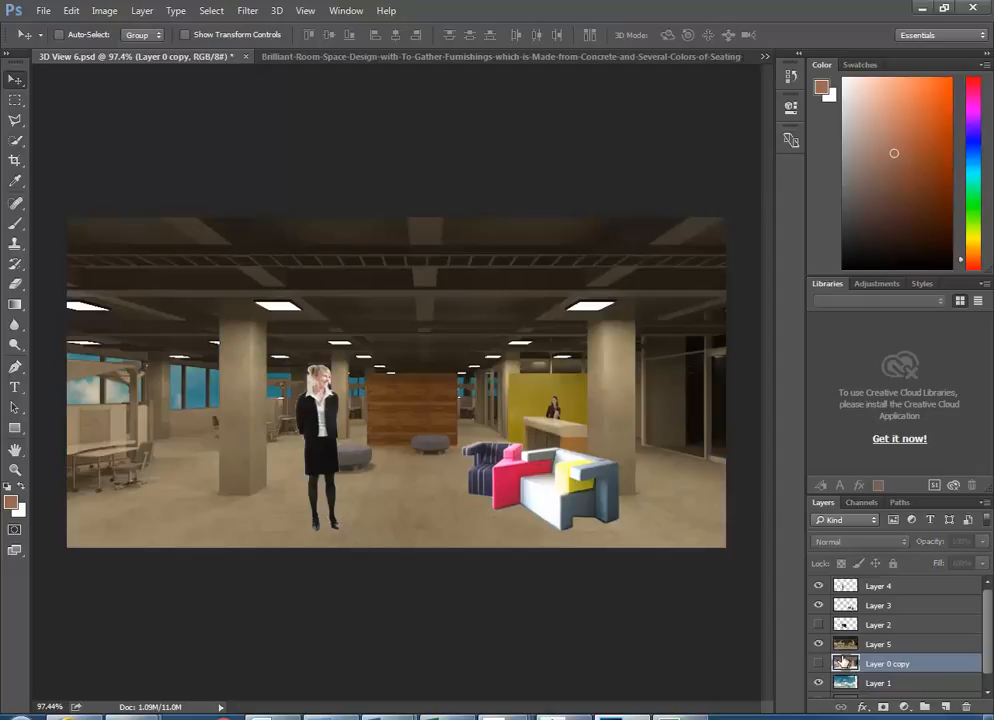
# - Delete Layer 0 copy and select Layer 1
pyautogui.moveTo(844, 662); pyautogui.dragTo(966, 704)
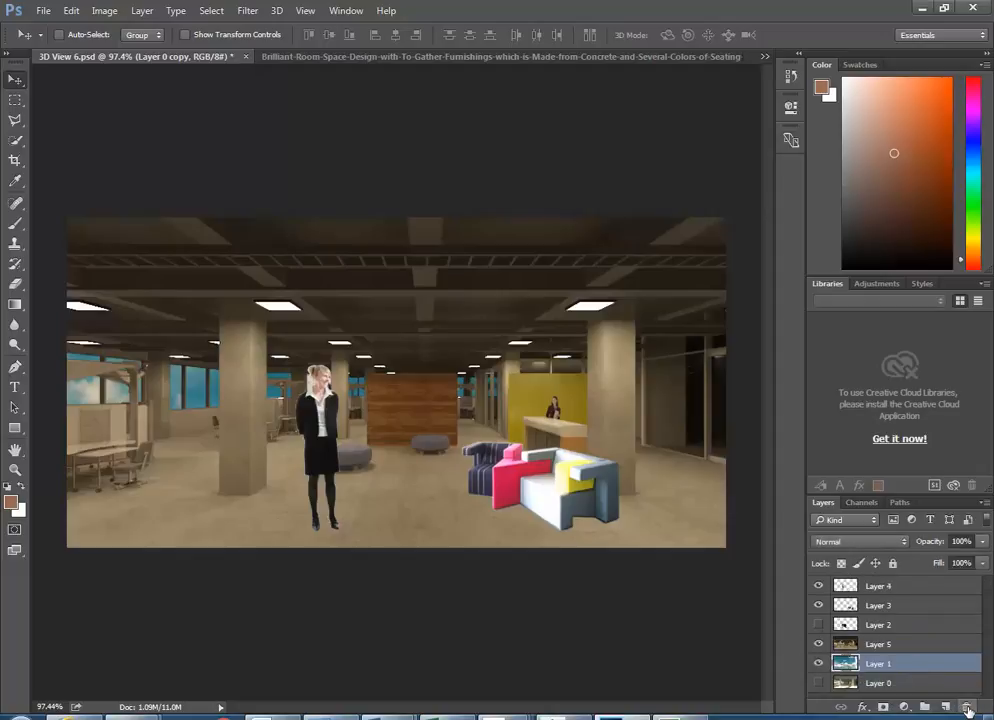
pyautogui.click(844, 646)
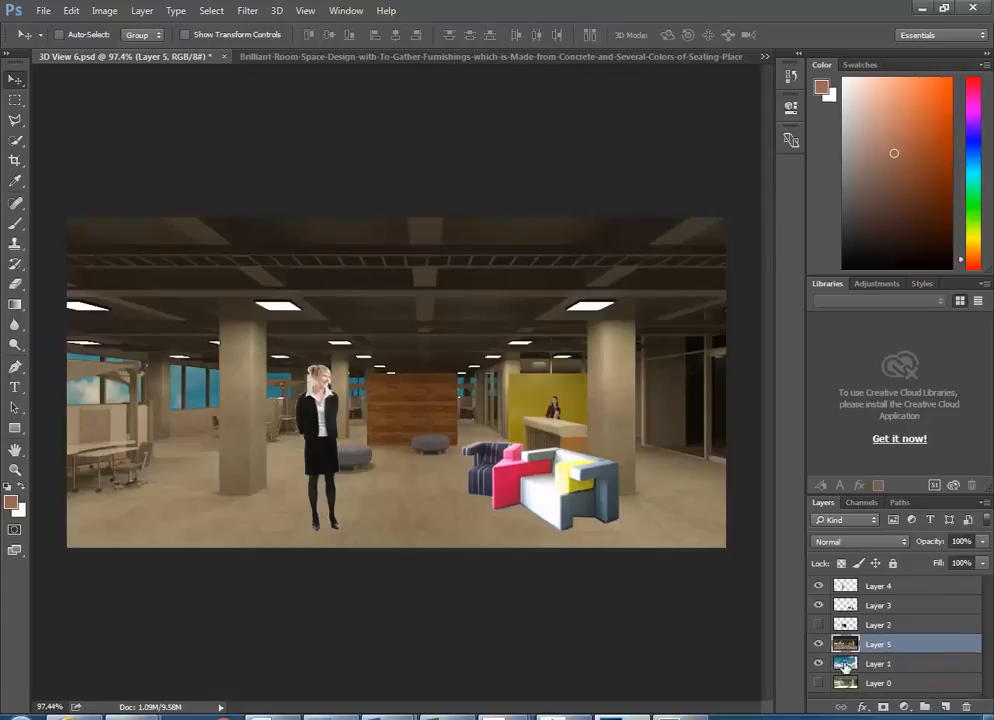
pyautogui.click(845, 664)
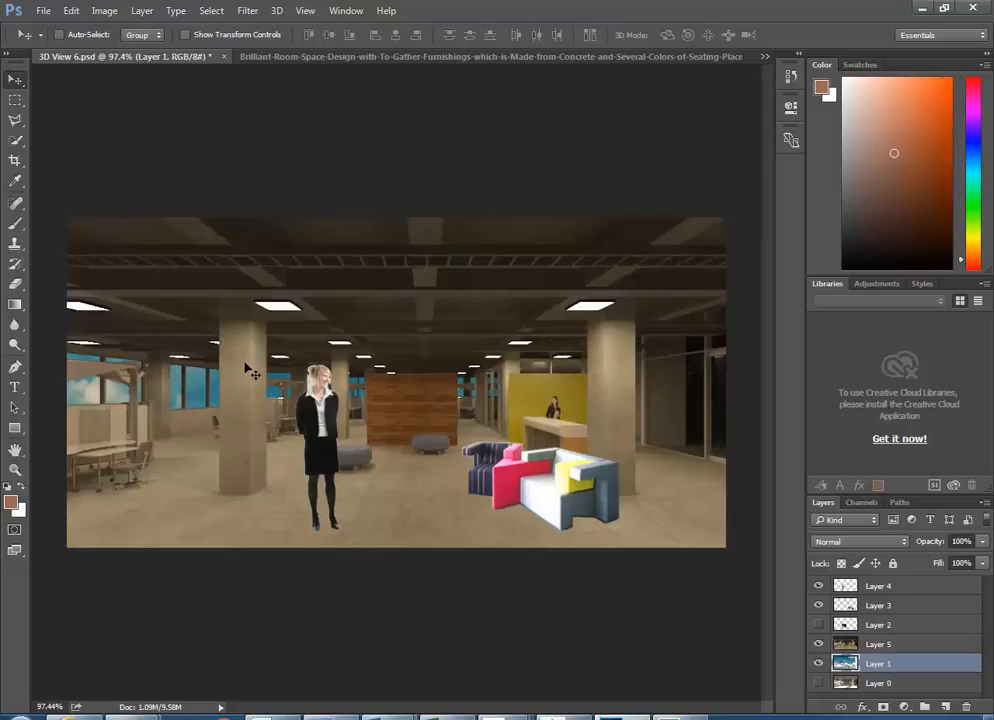
# - Apply an Exposure adjustment of +0.31 to Layer 1, then select Layer 5
pyautogui.click(104, 11)
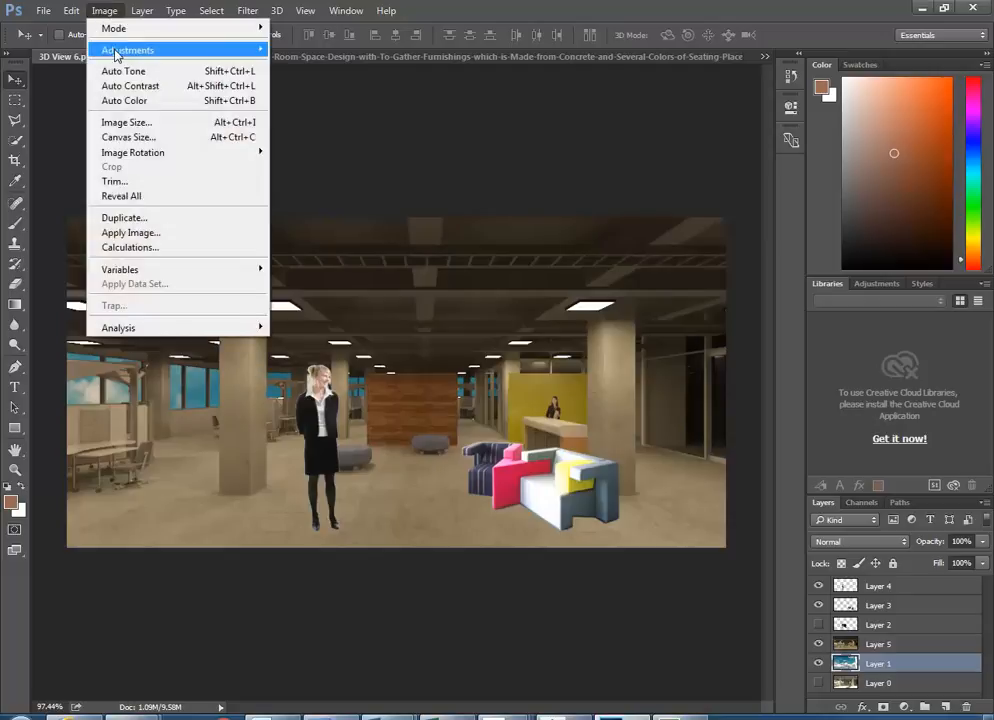
pyautogui.moveTo(118, 52)
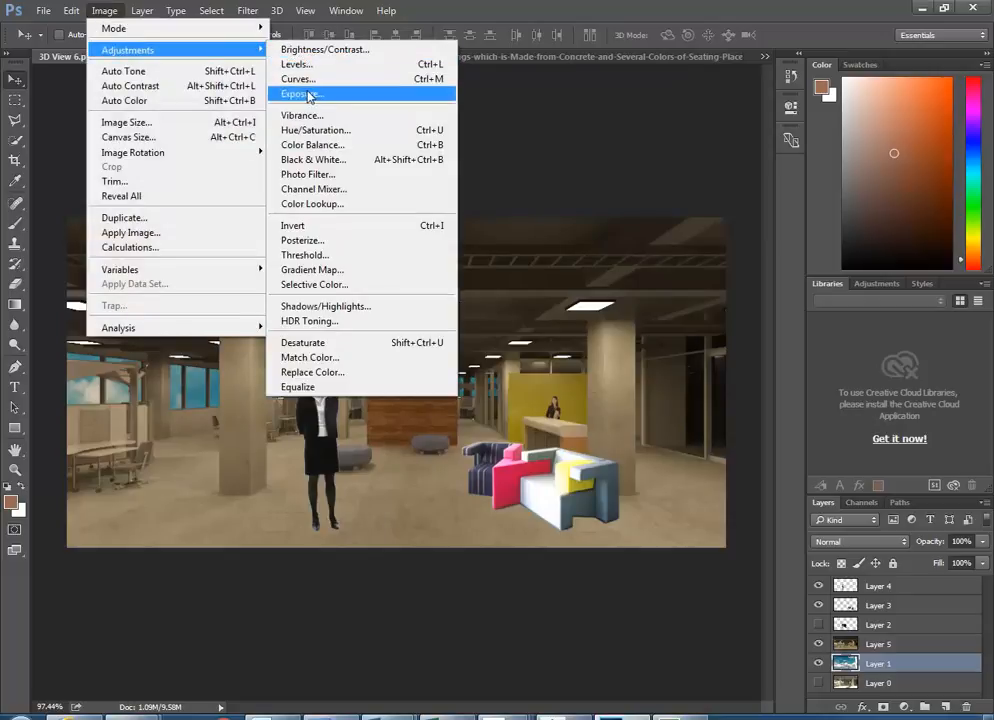
pyautogui.click(300, 93)
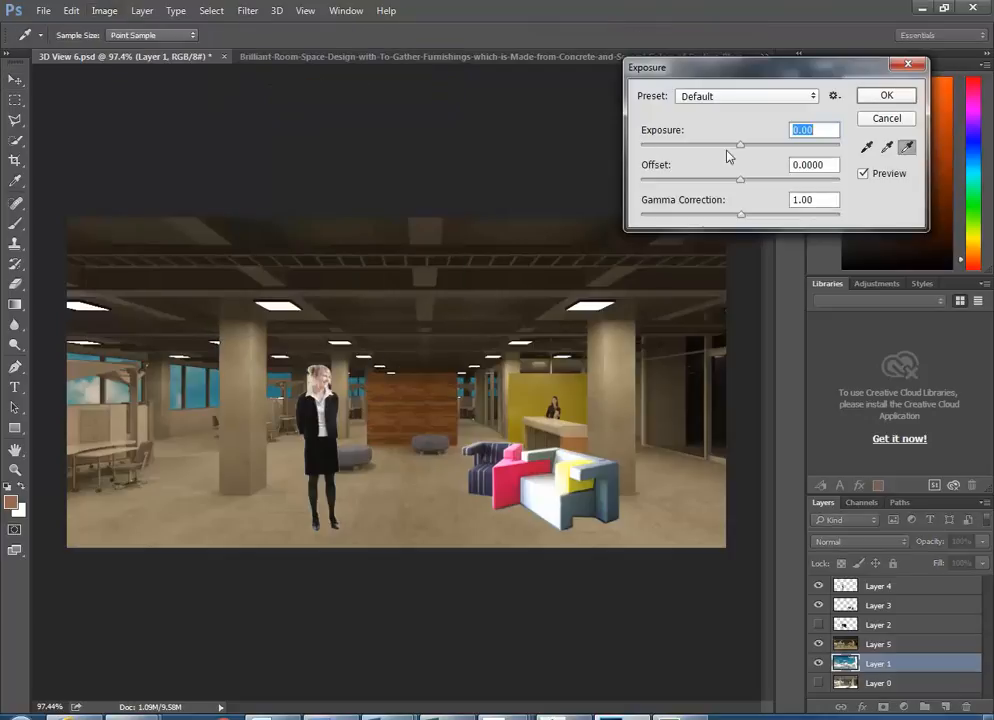
pyautogui.moveTo(740, 145)
pyautogui.mouseDown()
pyautogui.moveTo(757, 150)
pyautogui.moveTo(745, 148)
pyautogui.mouseUp()
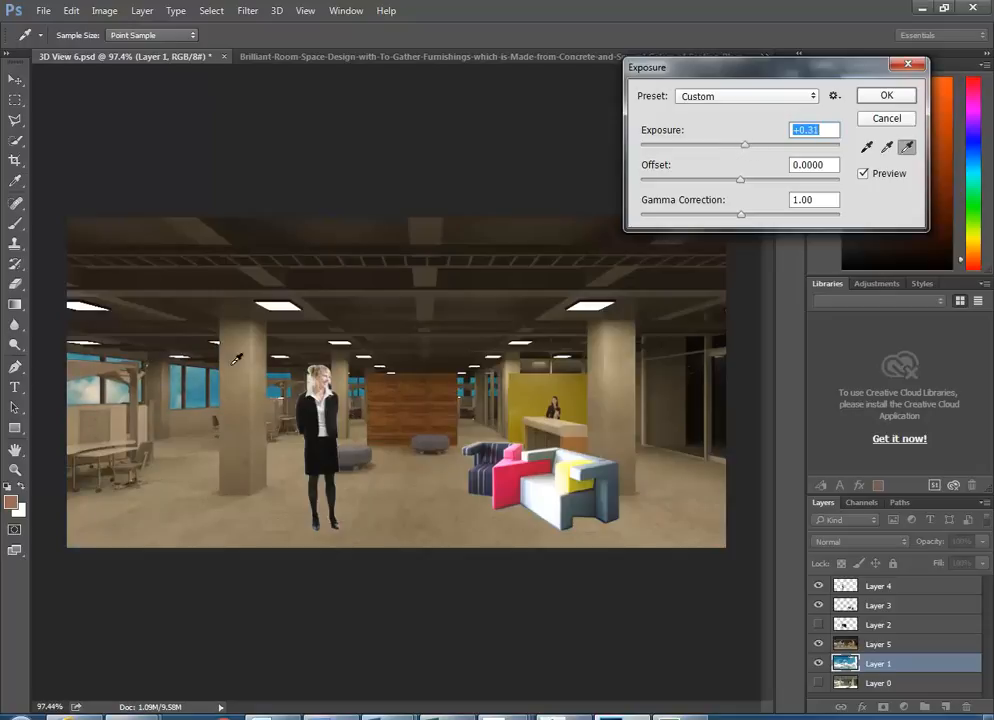
pyautogui.click(887, 97)
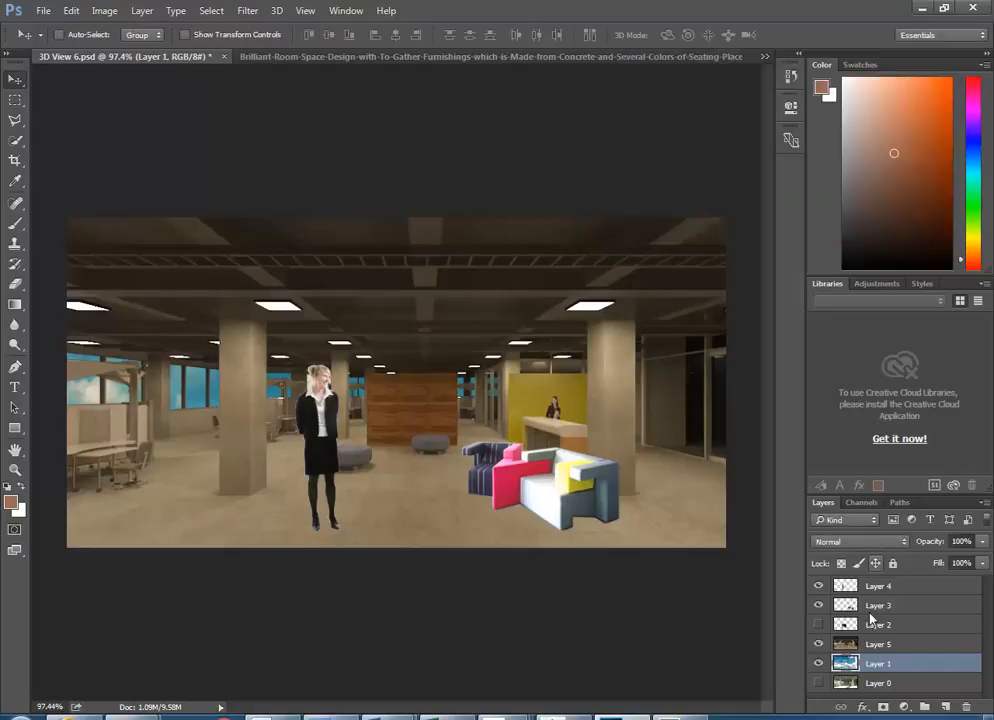
pyautogui.click(850, 645)
# - Give Layer 5 an Exposure of +0.52 and Gamma Correction of 0.98
pyautogui.click(104, 10)
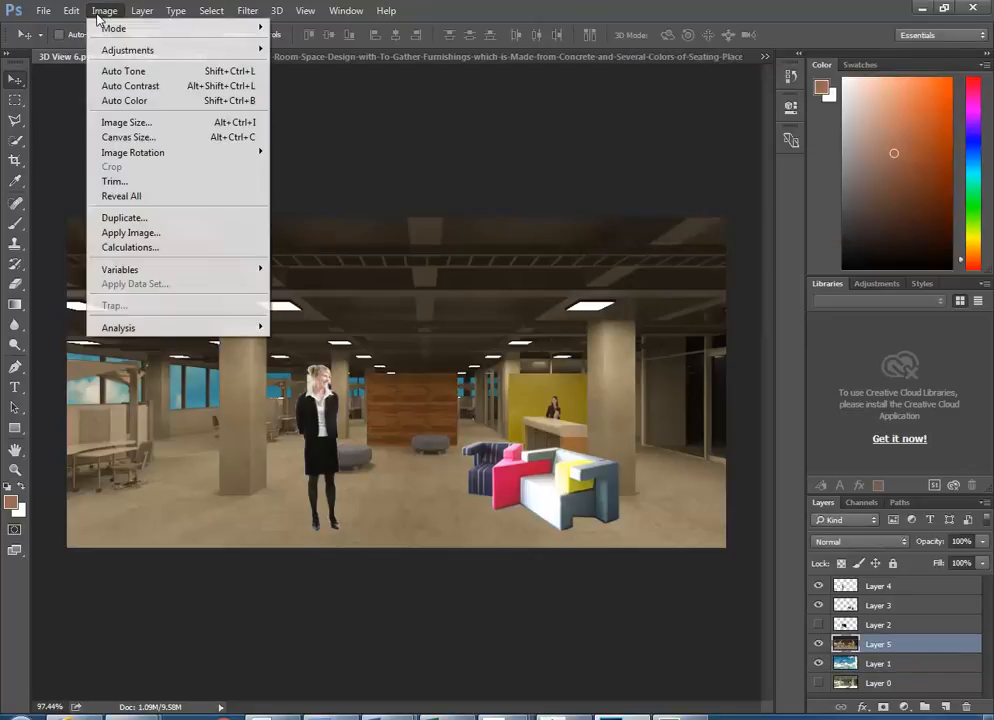
pyautogui.moveTo(211, 53)
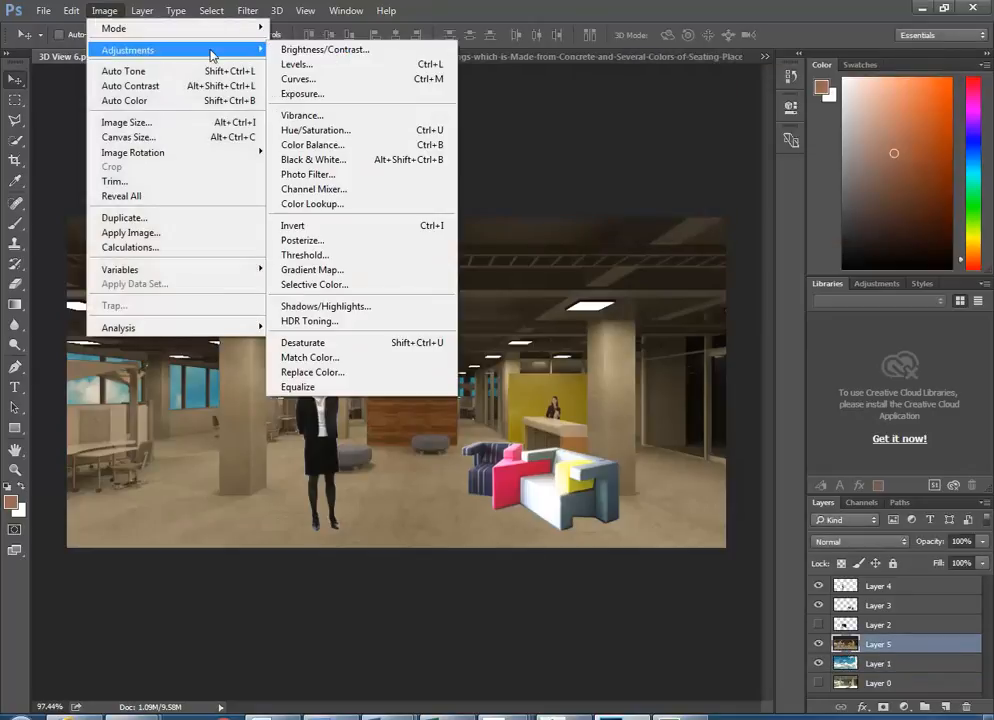
pyautogui.click(313, 97)
pyautogui.moveTo(740, 145)
pyautogui.mouseDown()
pyautogui.moveTo(766, 151)
pyautogui.moveTo(753, 152)
pyautogui.mouseUp()
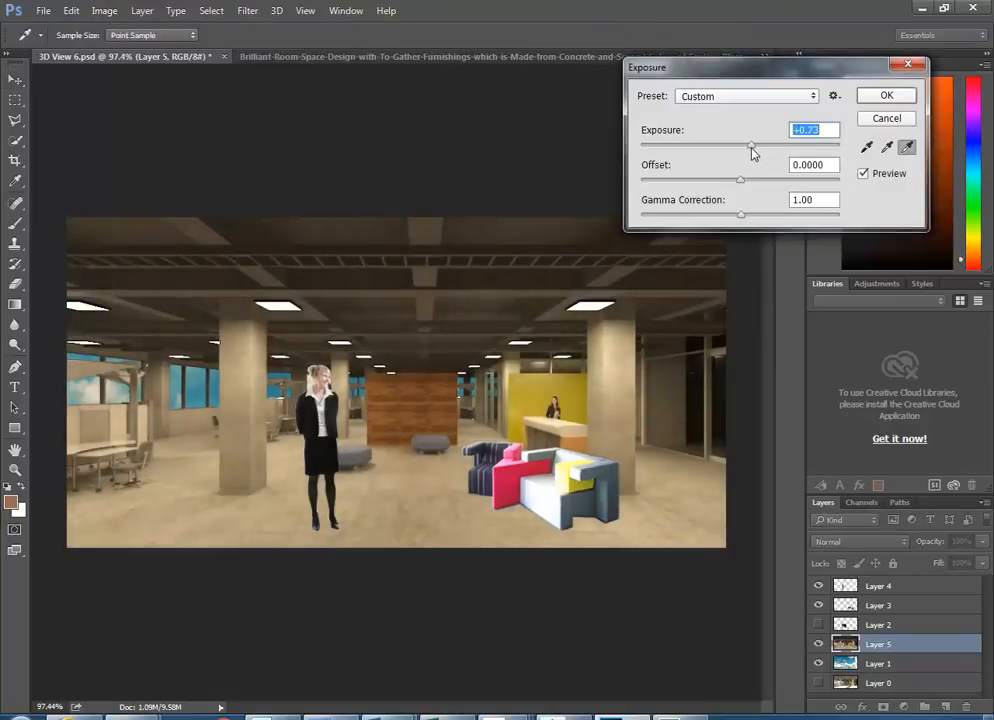
pyautogui.moveTo(740, 214)
pyautogui.mouseDown()
pyautogui.moveTo(754, 215)
pyautogui.moveTo(726, 218)
pyautogui.moveTo(741, 218)
pyautogui.mouseUp()
pyautogui.moveTo(751, 146); pyautogui.dragTo(747, 151)
pyautogui.moveTo(740, 221); pyautogui.dragTo(745, 222)
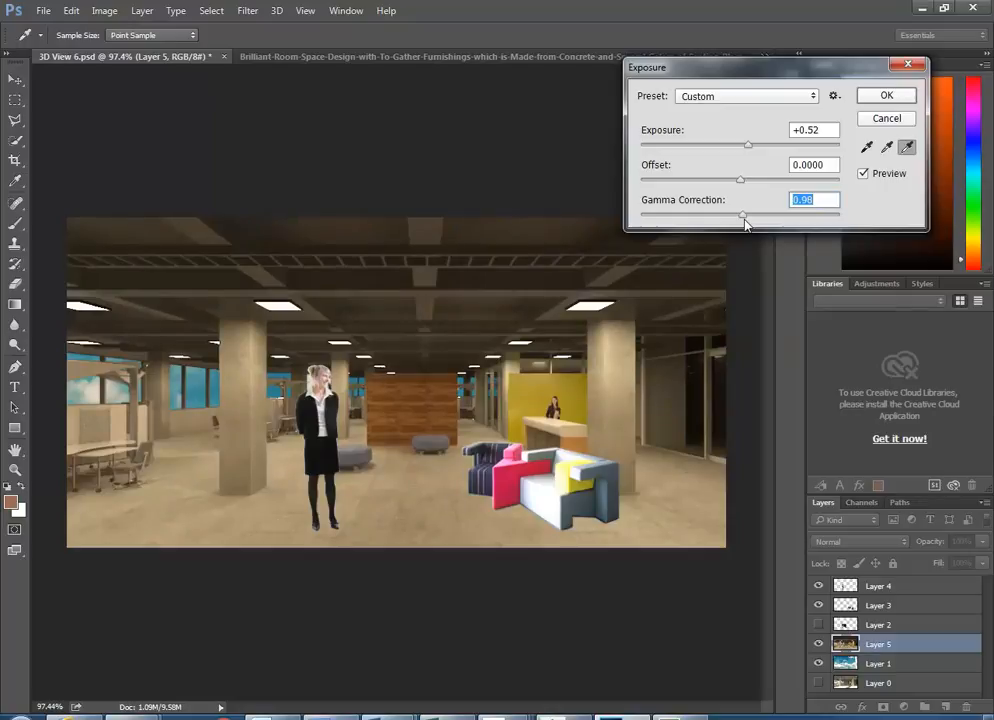
pyautogui.click(886, 95)
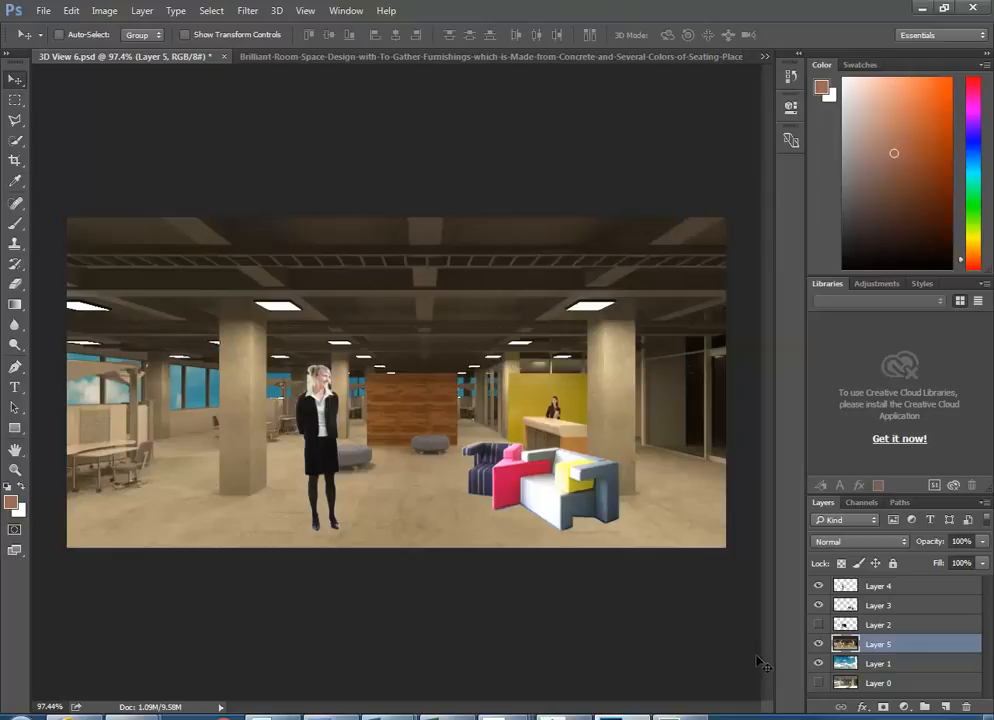
# - With Layer 1 selected, browse the Open dialog to the InteriorDesign Material Images folder
pyautogui.click(846, 664)
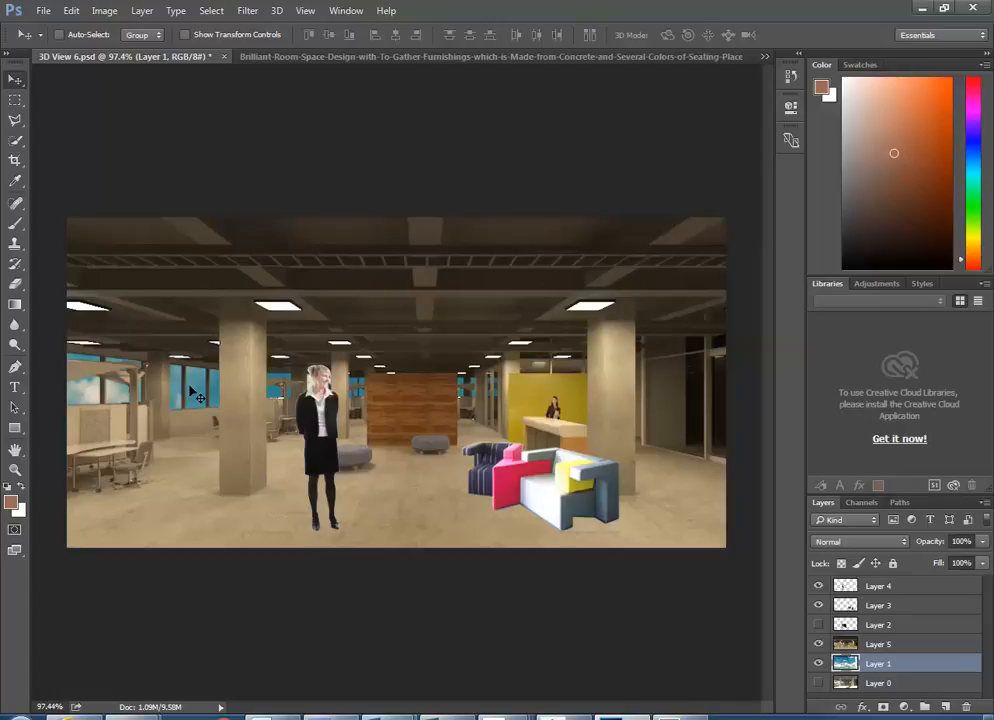
pyautogui.click(44, 11)
pyautogui.click(58, 42)
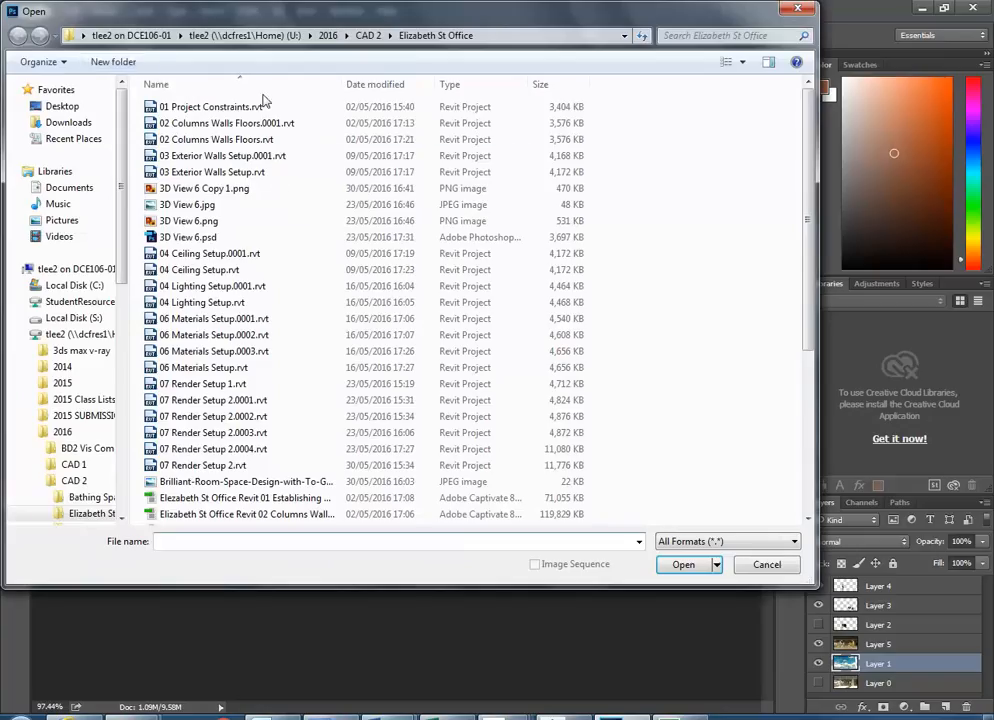
pyautogui.click(75, 301)
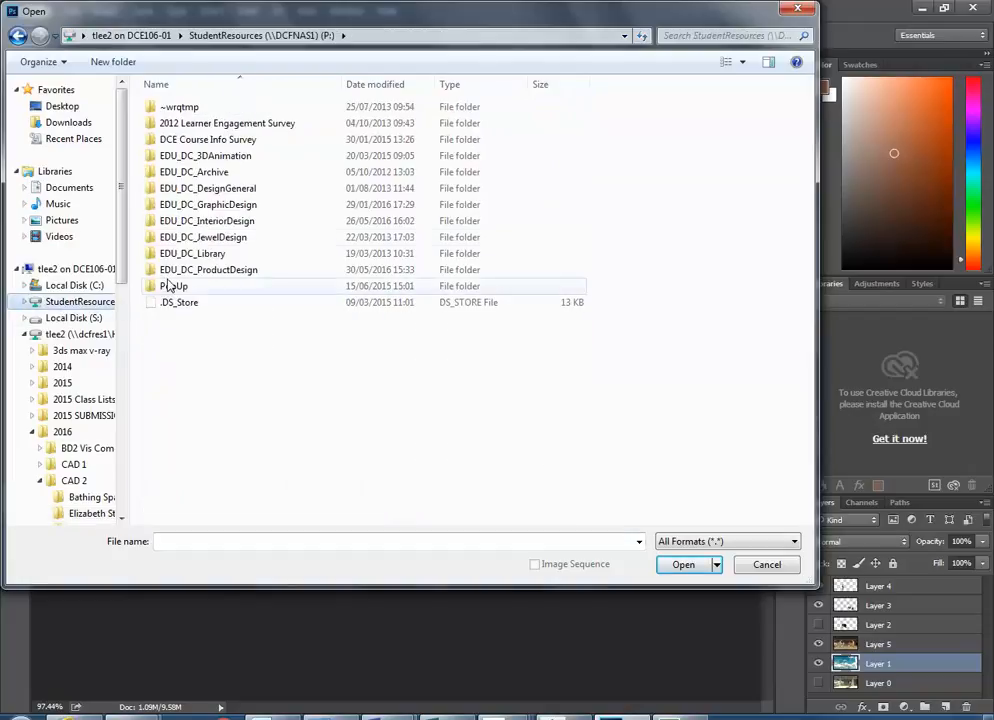
pyautogui.doubleClick(193, 240)
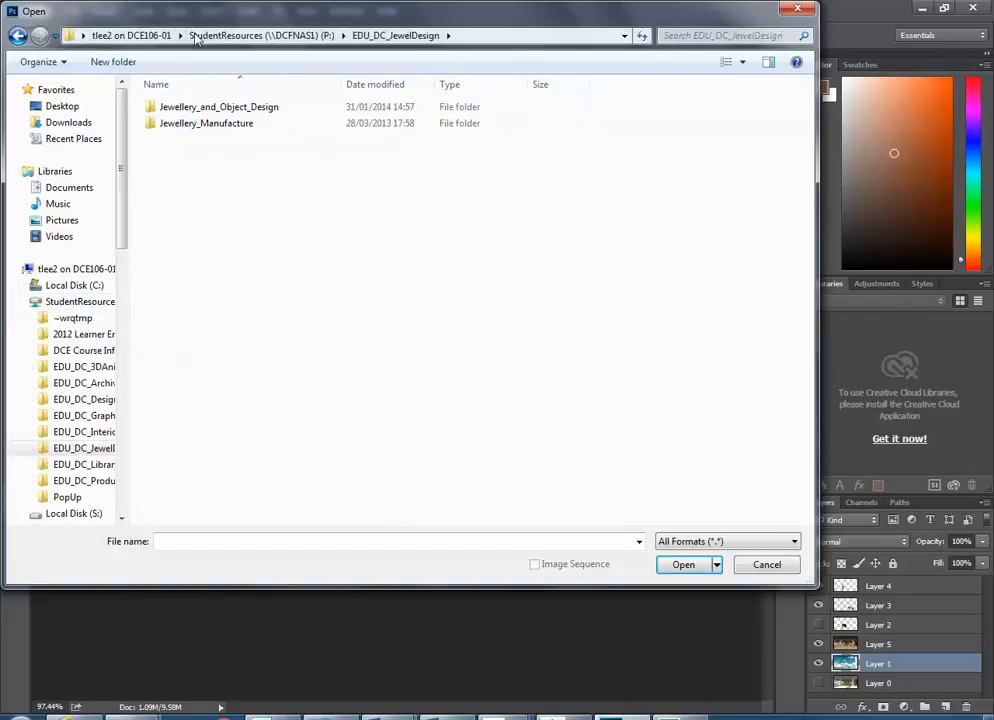
pyautogui.click(20, 36)
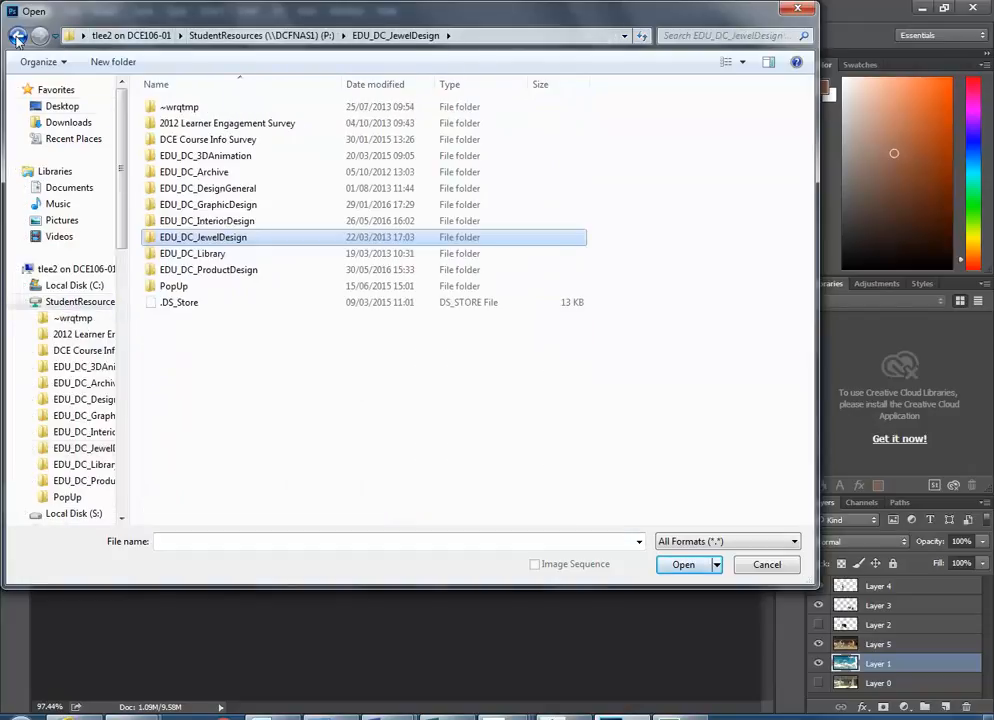
pyautogui.doubleClick(204, 220)
pyautogui.click(196, 368)
pyautogui.scroll(-3, 195, 385)
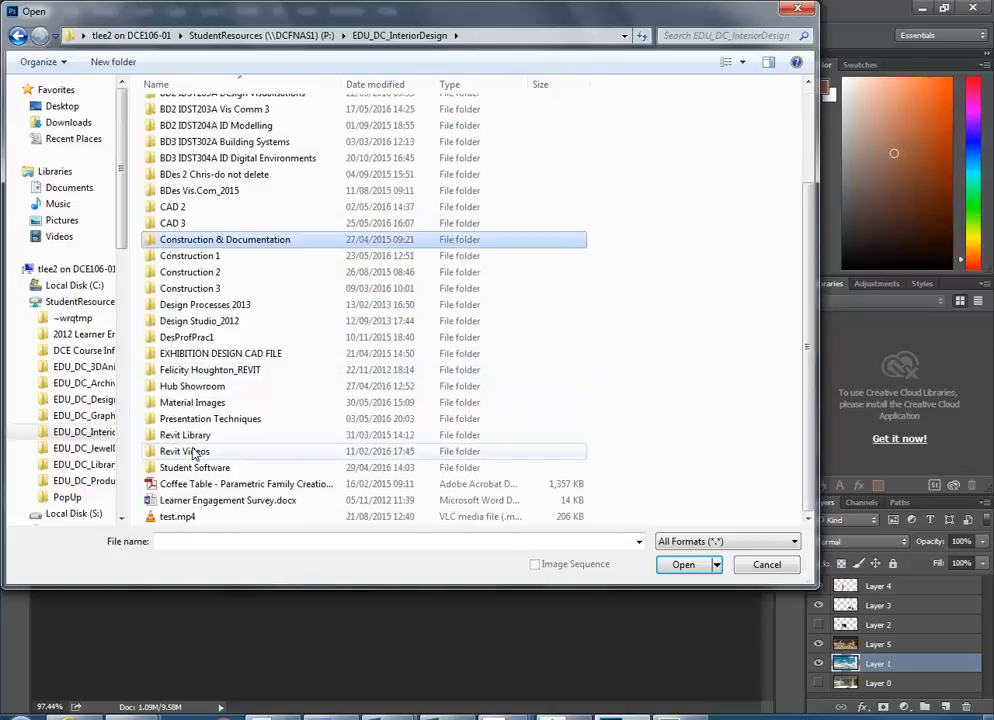
pyautogui.doubleClick(193, 402)
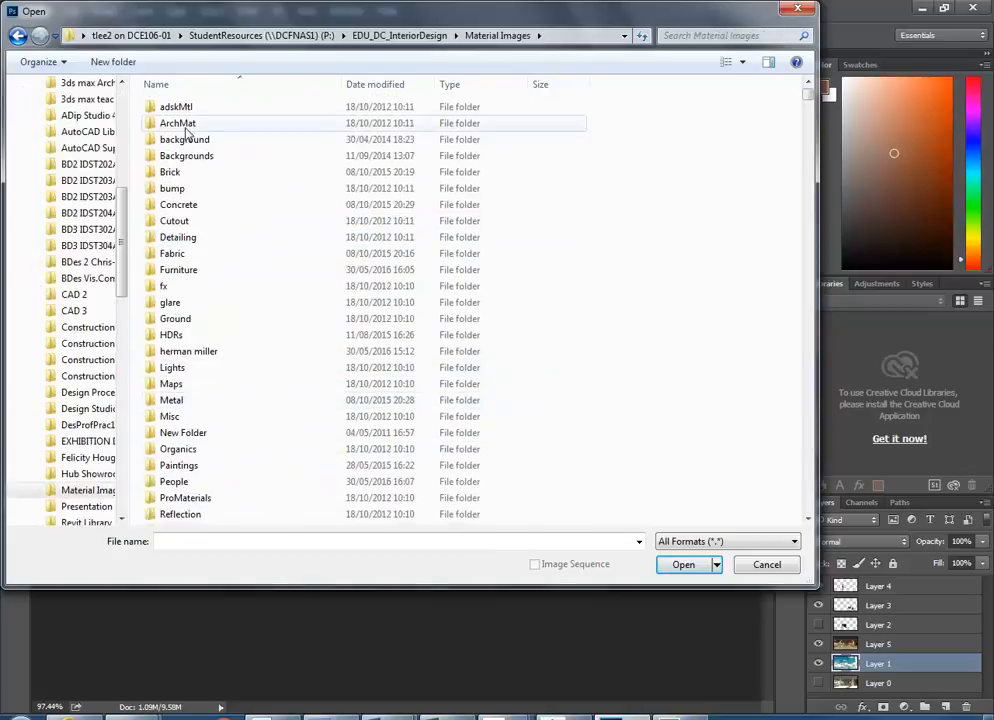
# - Open DUSKCLD1.JPG from the Skies folder using Medium Icons view
pyautogui.click(186, 157)
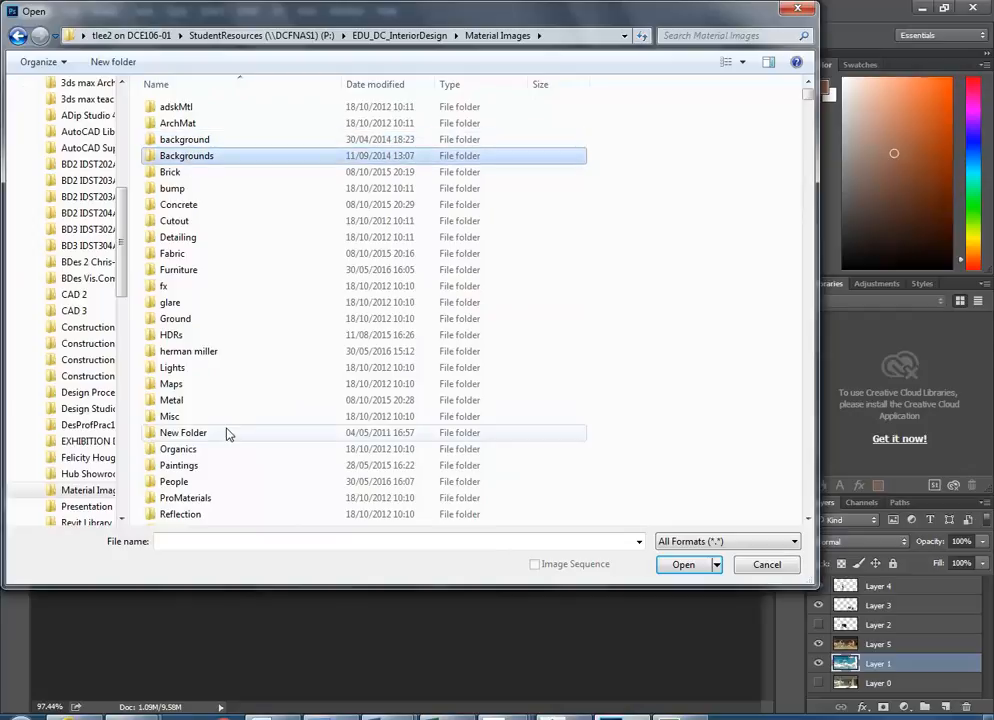
pyautogui.scroll(-2, 229, 435)
pyautogui.doubleClick(196, 455)
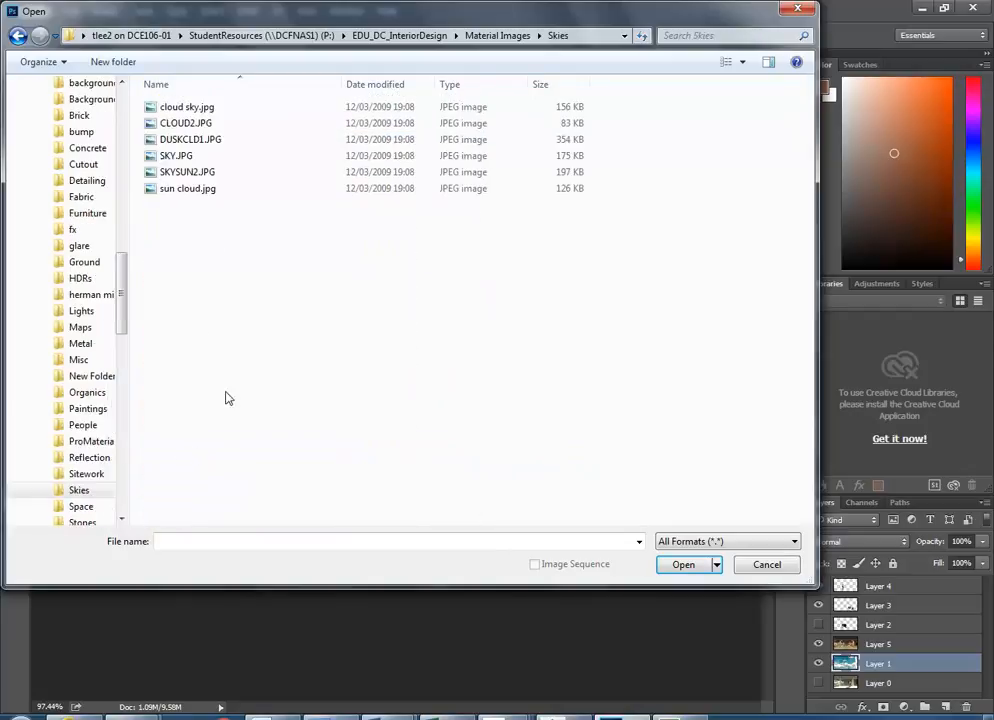
pyautogui.click(739, 63)
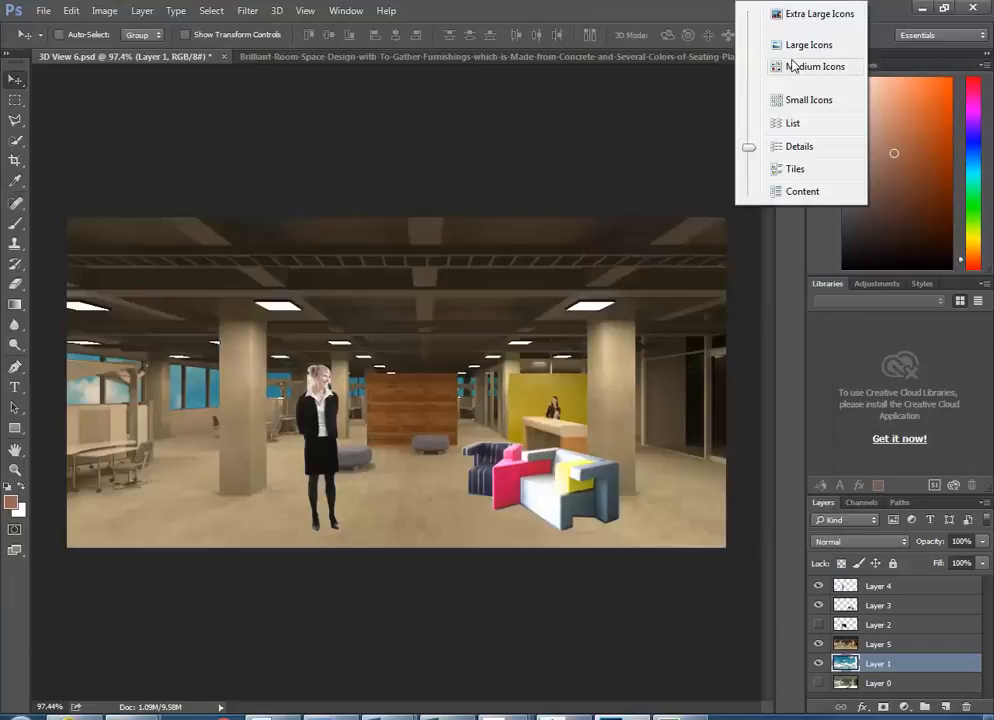
pyautogui.click(779, 67)
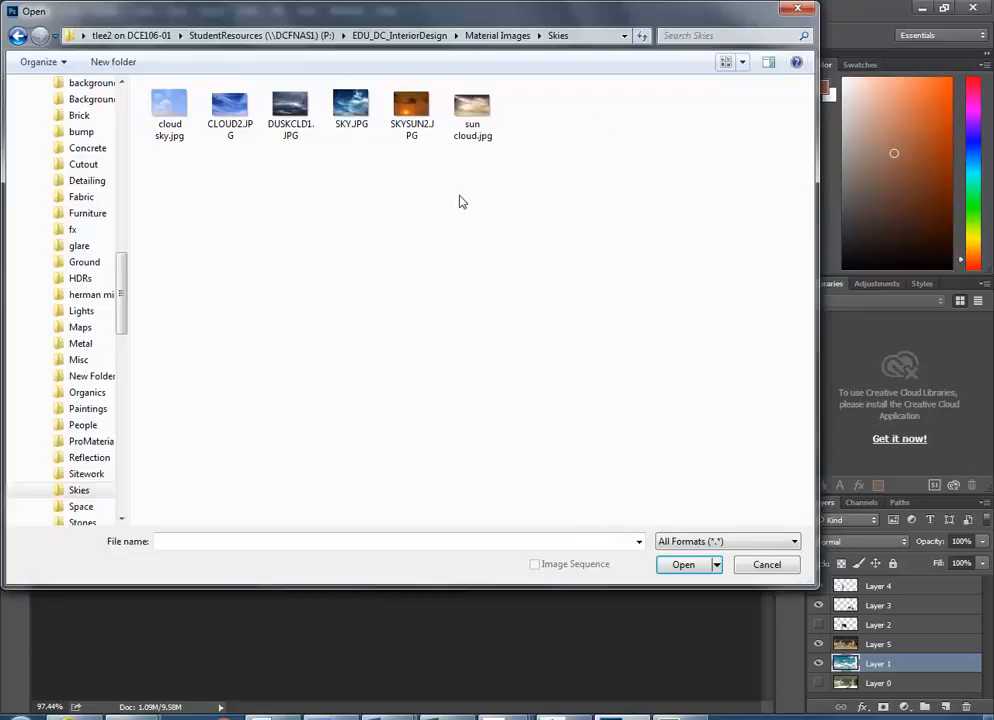
pyautogui.click(292, 111)
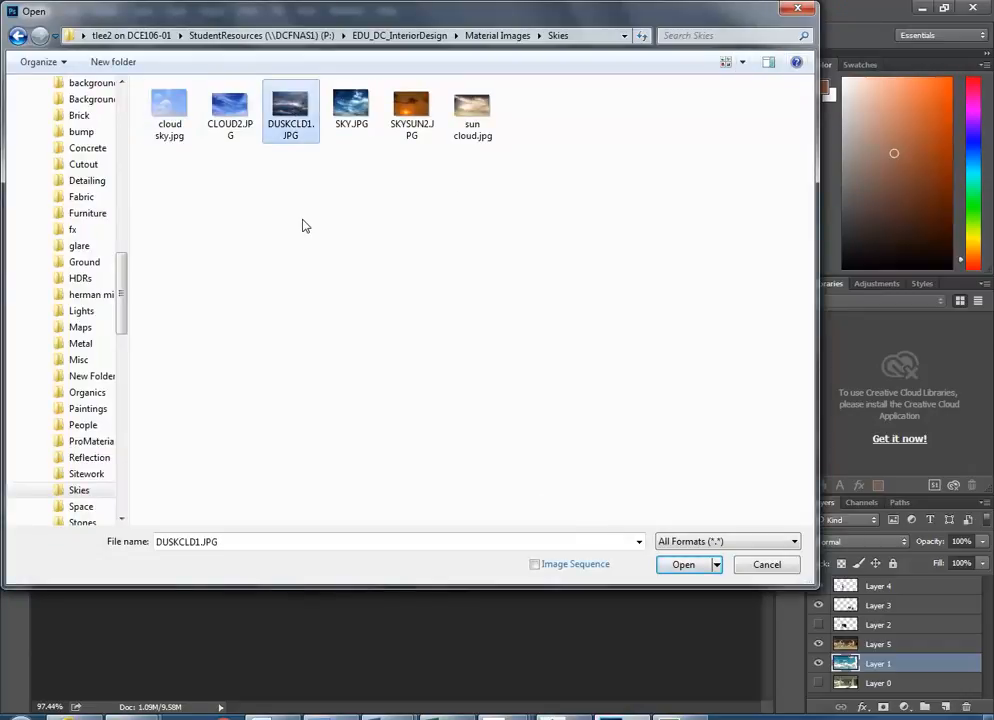
pyautogui.doubleClick(288, 106)
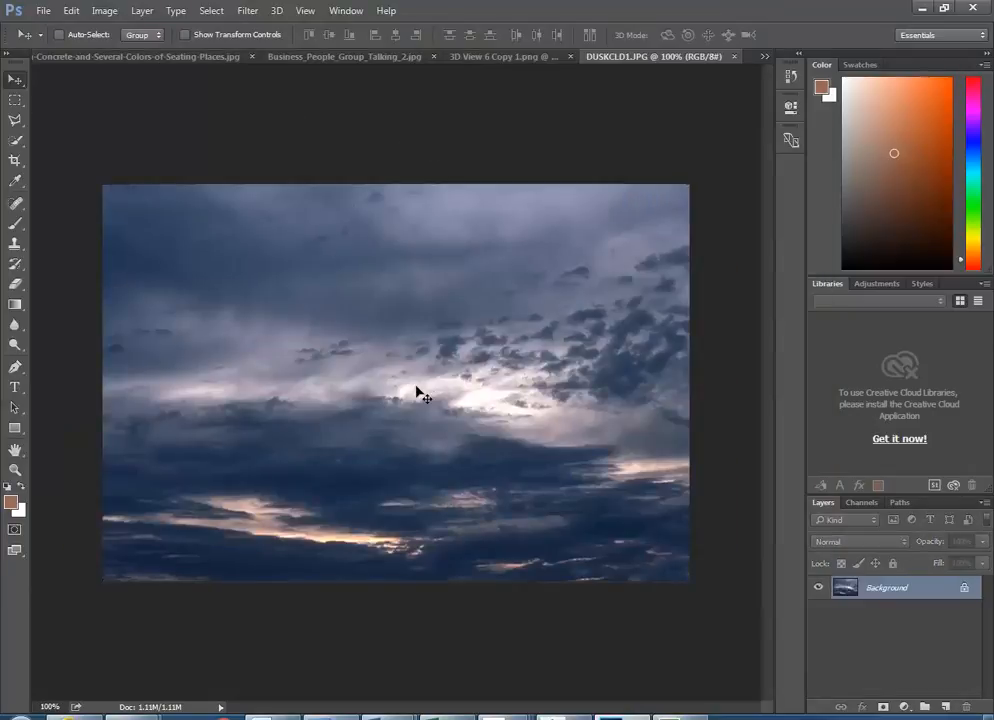
# - Copy all of DUSKCLD1.JPG, paste it into 3D View 6.psd, and hide Layer 1
pyautogui.hotkey('ctrl', 'a')
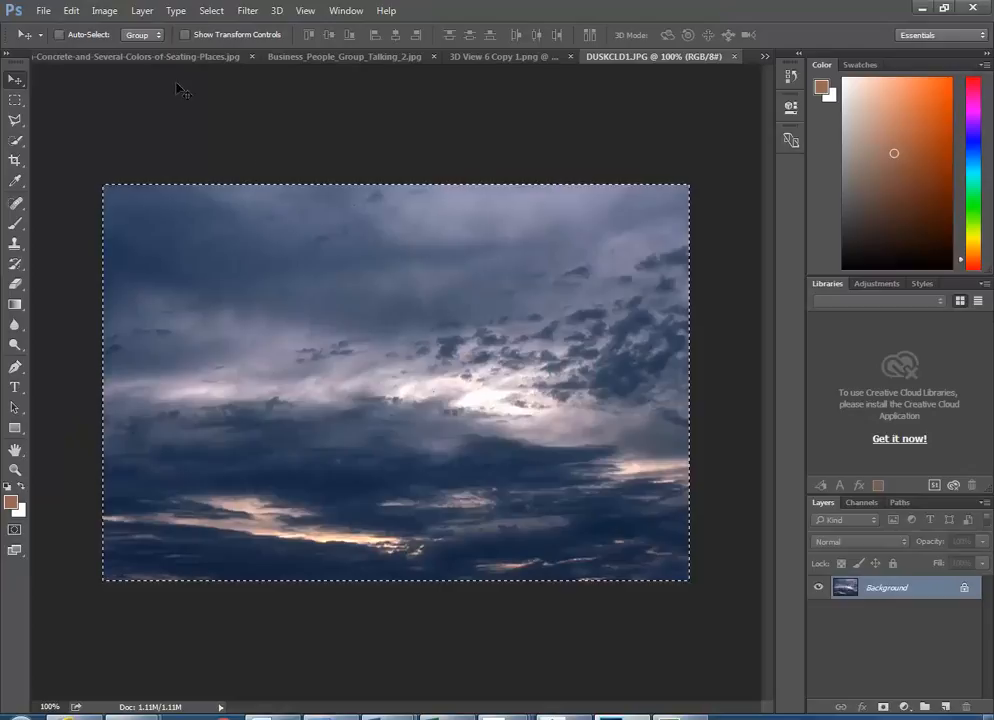
pyautogui.click(766, 57)
pyautogui.click(254, 61)
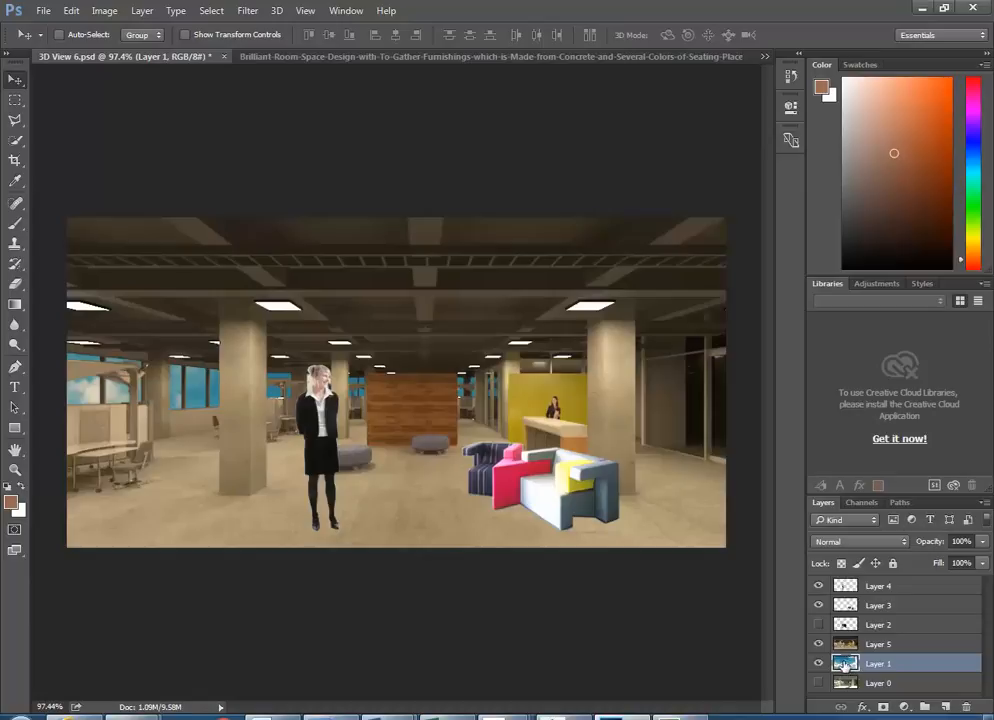
pyautogui.click(70, 10)
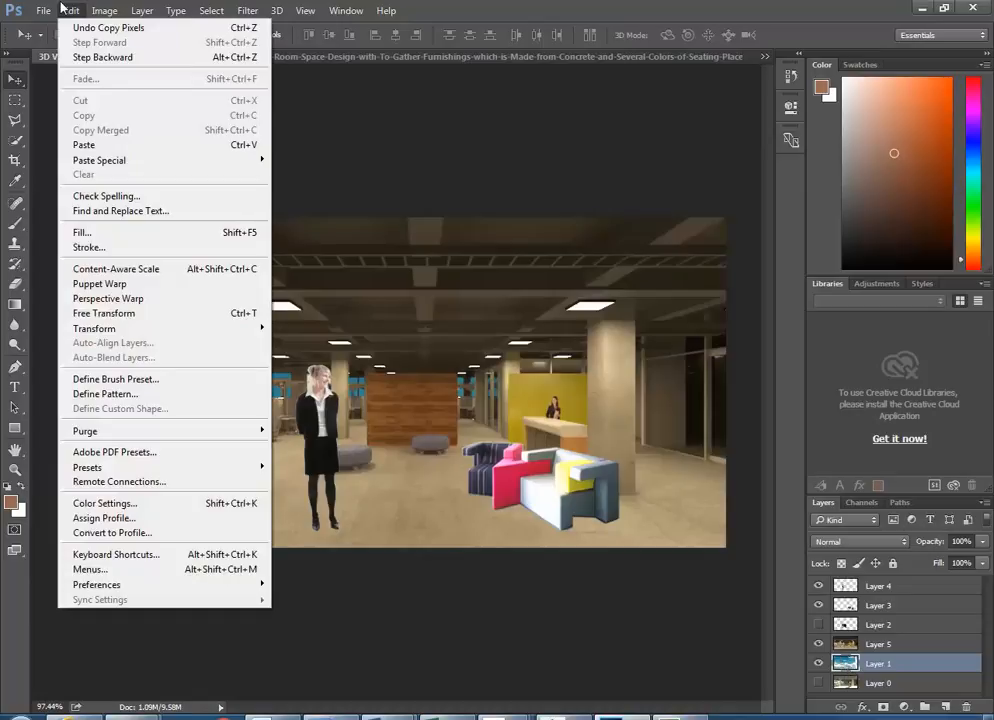
pyautogui.click(88, 144)
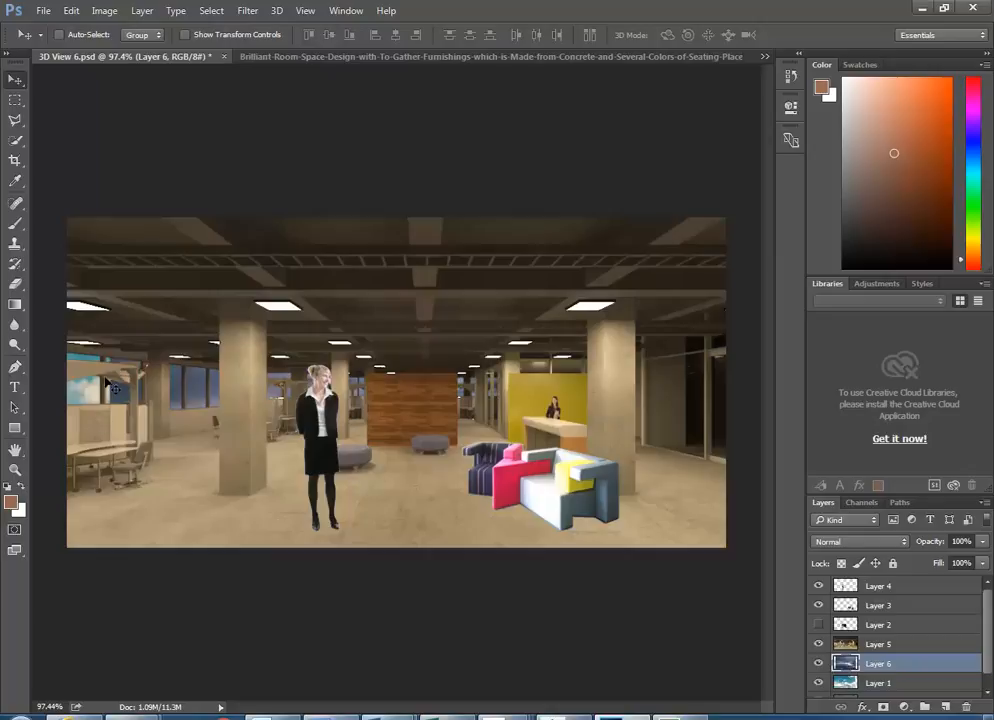
pyautogui.click(819, 684)
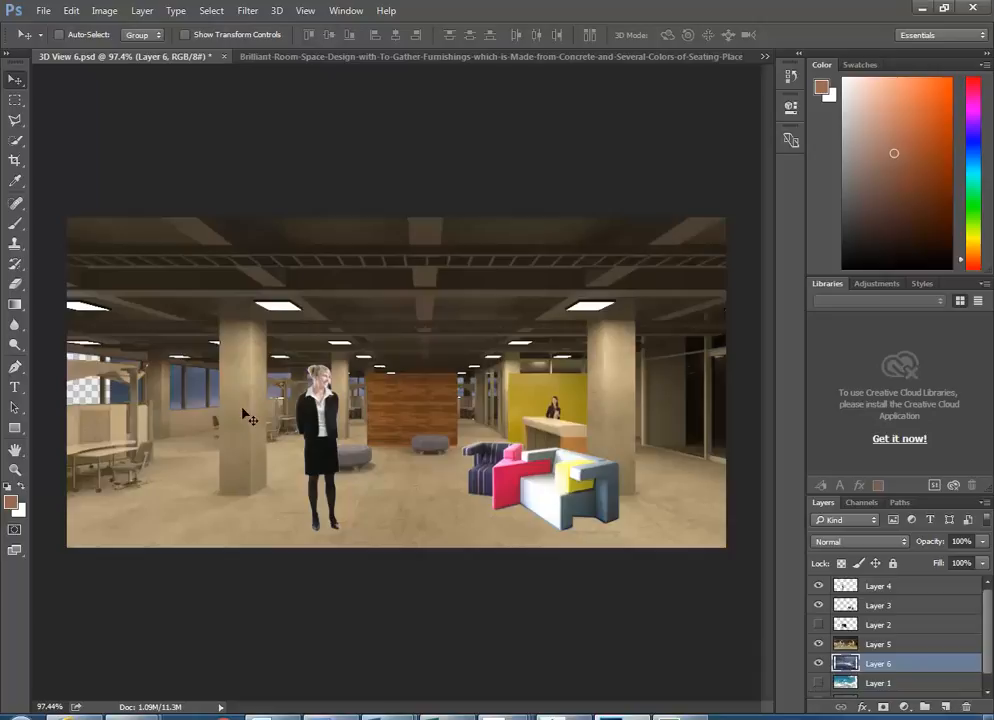
# - Free-transform Layer 6: shift it up-left and scale to 107.67% behind the windows
pyautogui.hotkey('ctrl', 't')
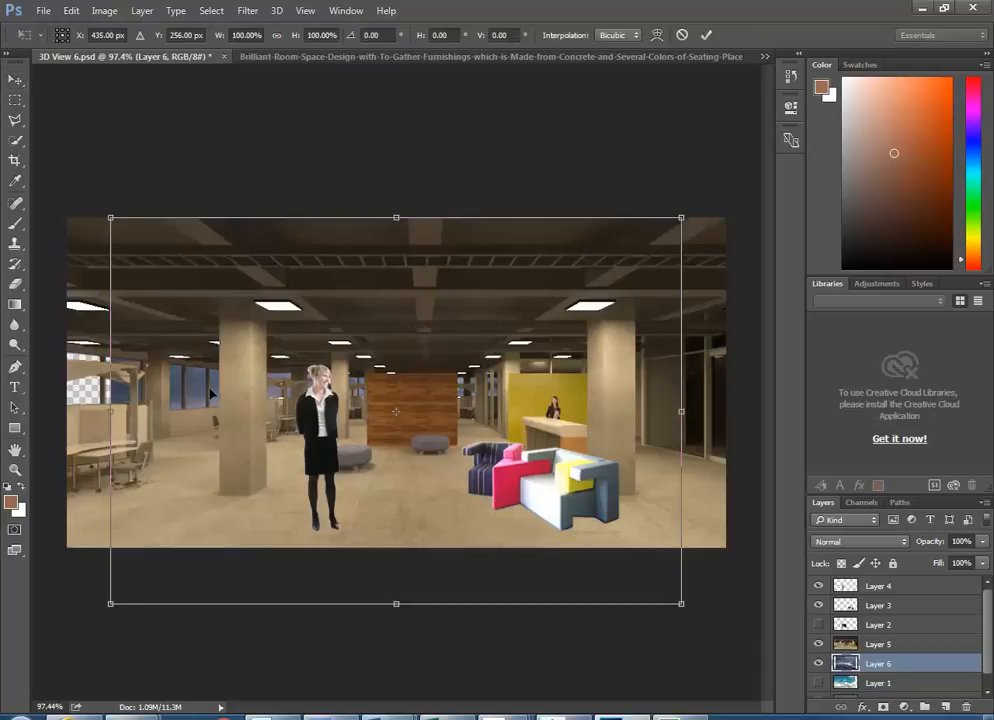
pyautogui.moveTo(201, 395)
pyautogui.mouseDown()
pyautogui.moveTo(166, 391)
pyautogui.moveTo(220, 392)
pyautogui.moveTo(199, 375)
pyautogui.mouseUp()
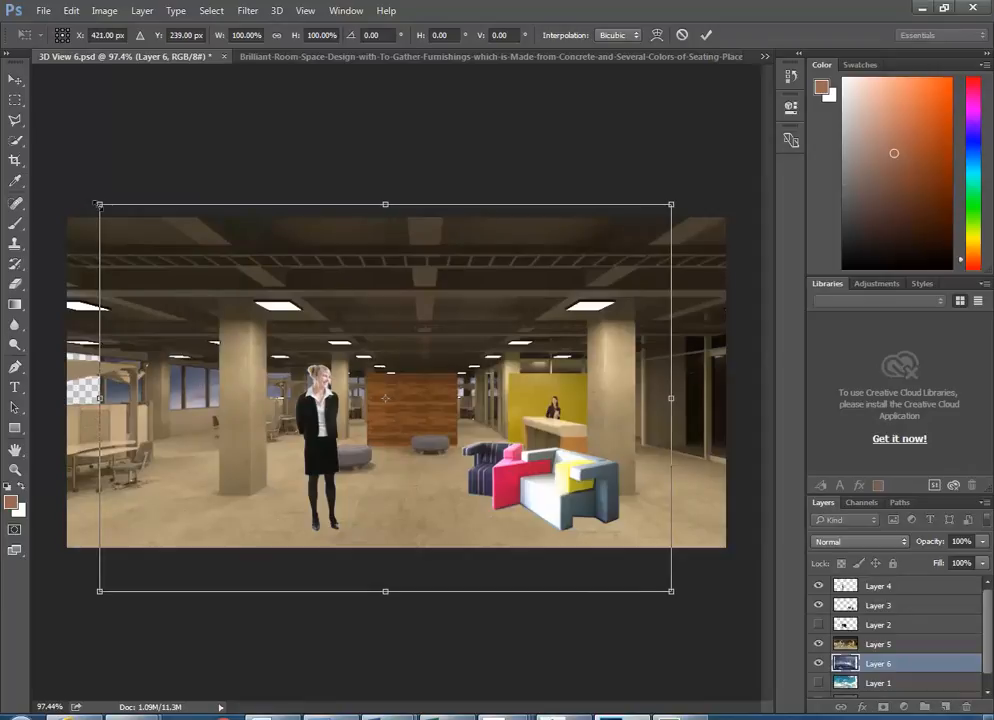
pyautogui.moveTo(98, 203); pyautogui.dragTo(55, 176)
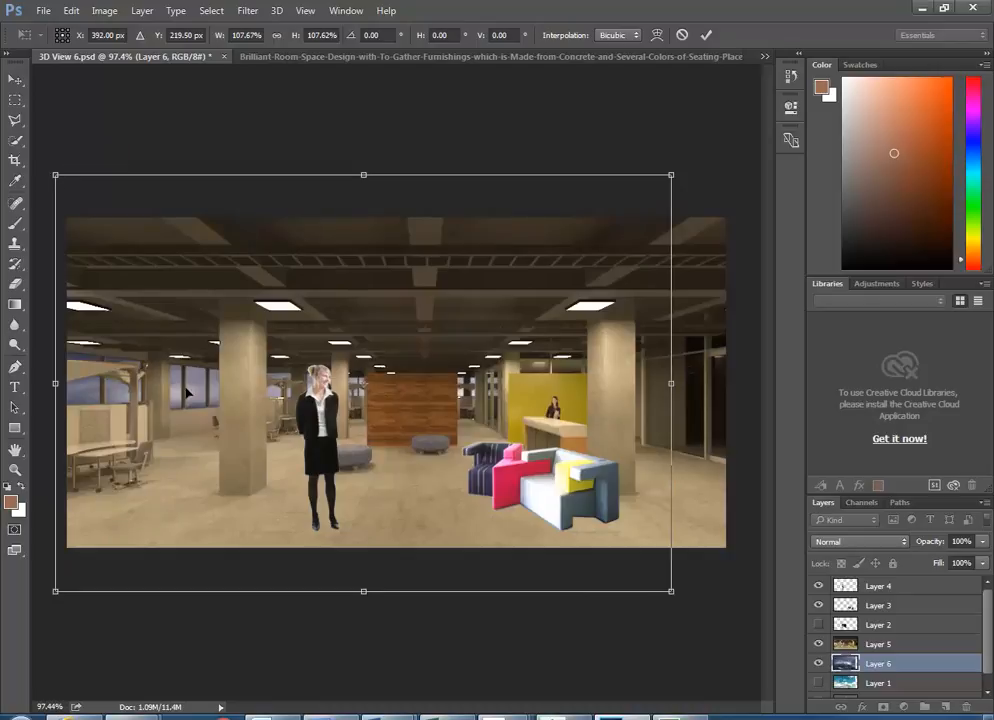
pyautogui.moveTo(193, 395)
pyautogui.mouseDown()
pyautogui.moveTo(189, 312)
pyautogui.moveTo(190, 437)
pyautogui.moveTo(183, 382)
pyautogui.mouseUp()
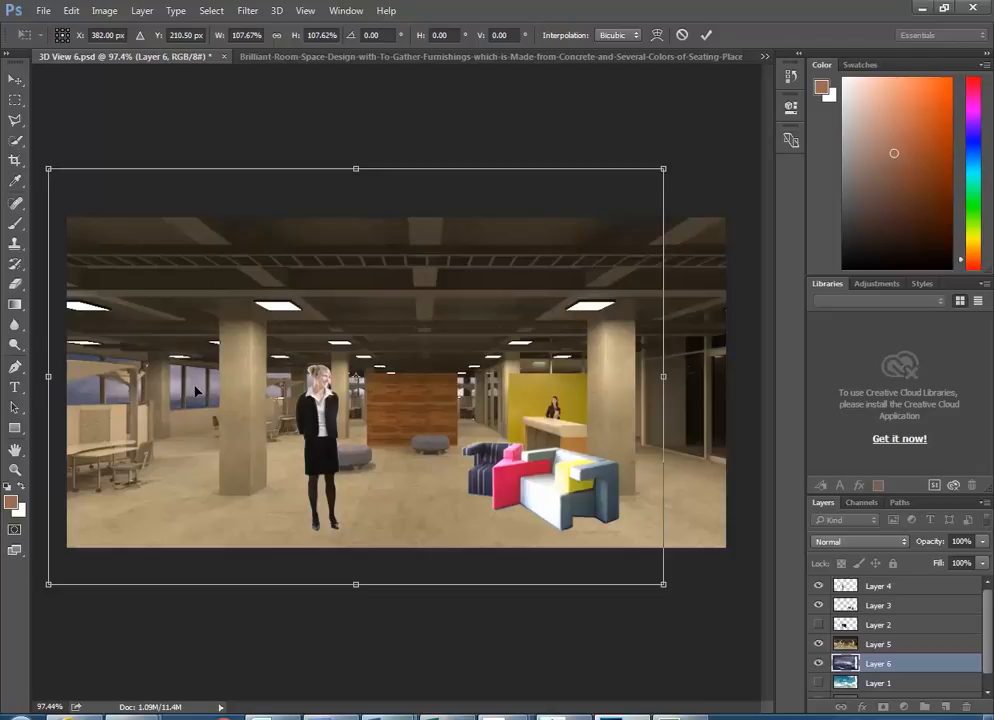
pyautogui.press('Return')
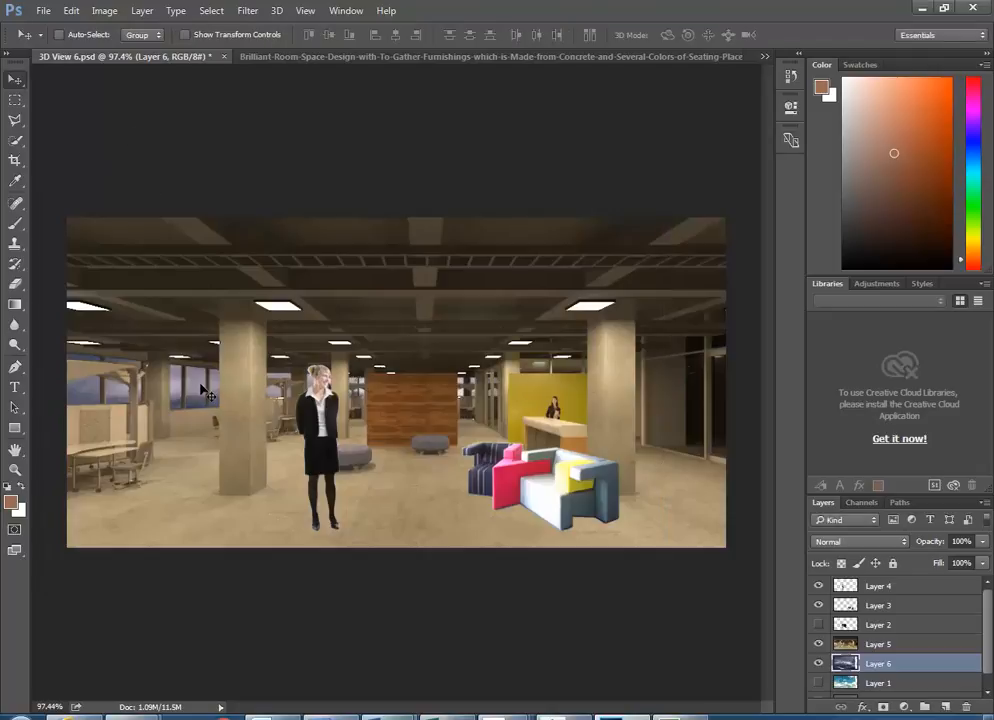
# - Apply an Exposure adjustment of +0.31 with Gamma Correction about 1.06
pyautogui.click(75, 13)
pyautogui.moveTo(104, 13)
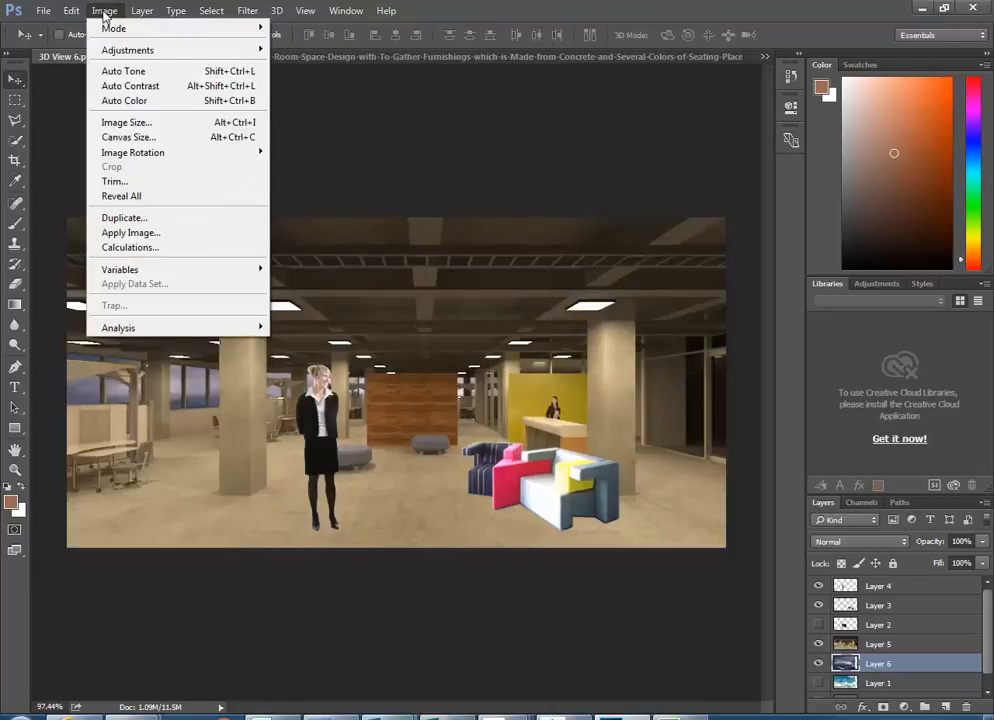
pyautogui.moveTo(115, 47)
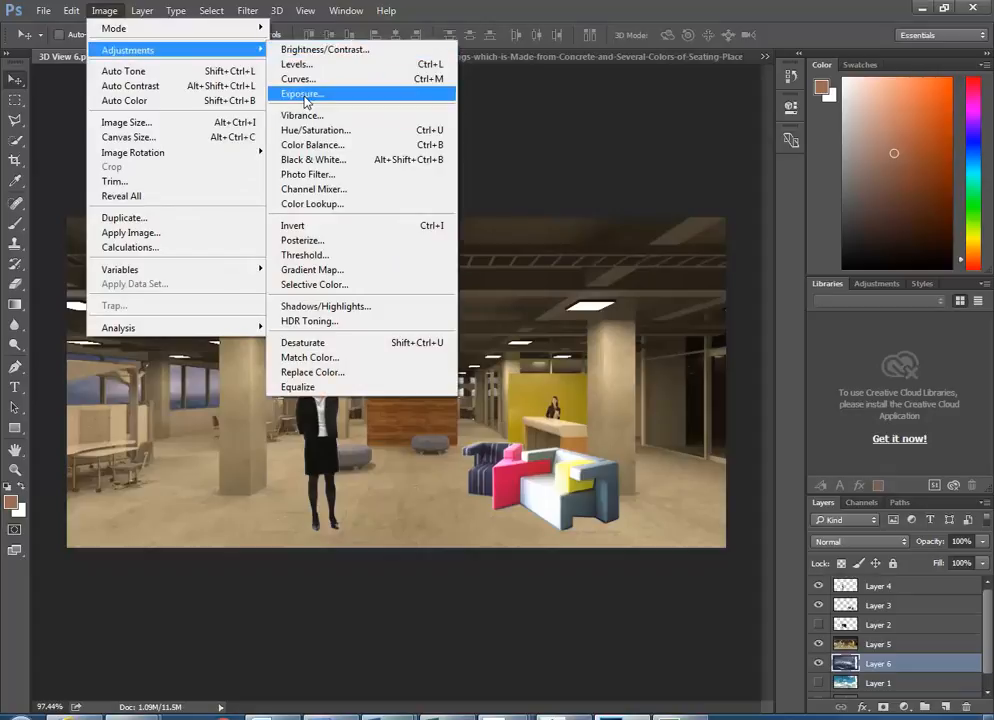
pyautogui.click(301, 94)
pyautogui.moveTo(741, 146)
pyautogui.mouseDown()
pyautogui.moveTo(756, 150)
pyautogui.moveTo(745, 150)
pyautogui.mouseUp()
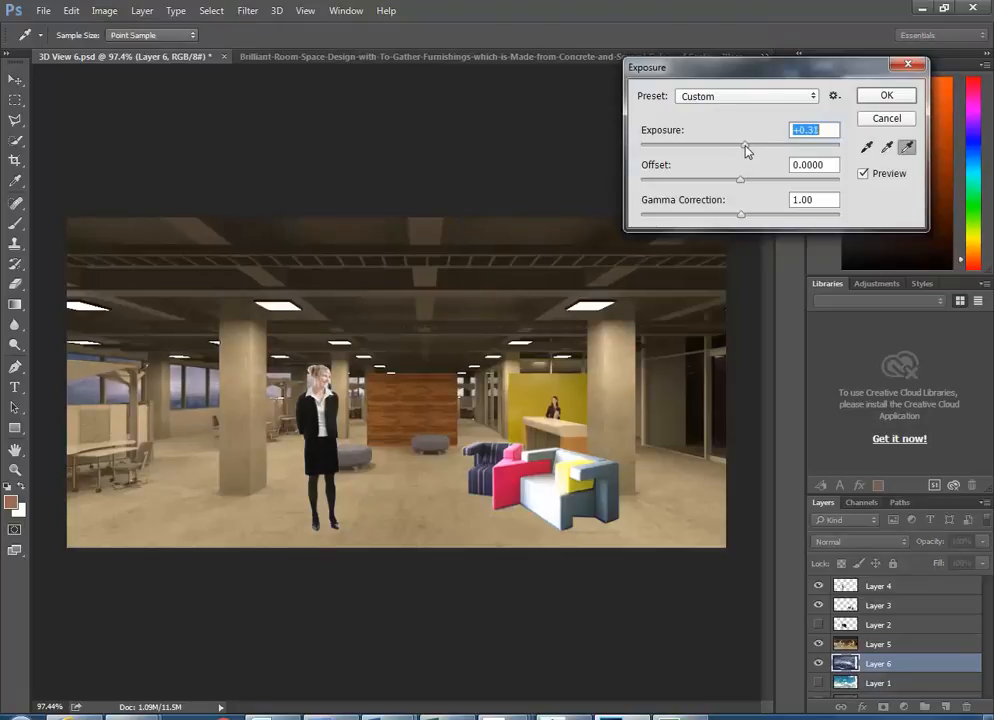
pyautogui.moveTo(748, 215)
pyautogui.mouseDown()
pyautogui.moveTo(757, 217)
pyautogui.moveTo(730, 218)
pyautogui.mouseUp()
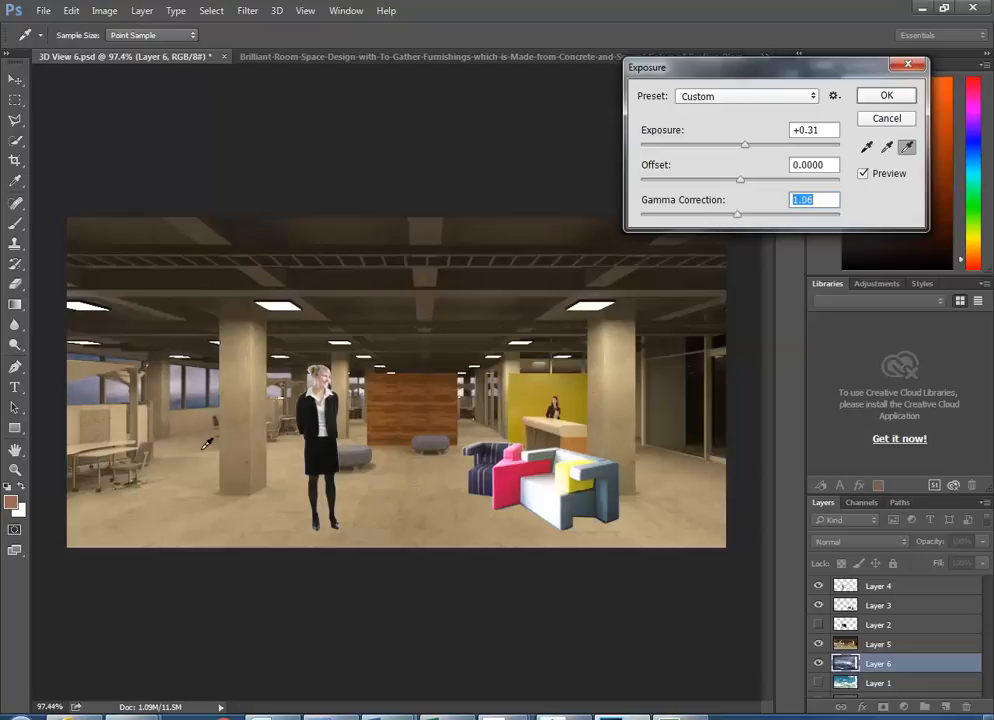
pyautogui.click(885, 96)
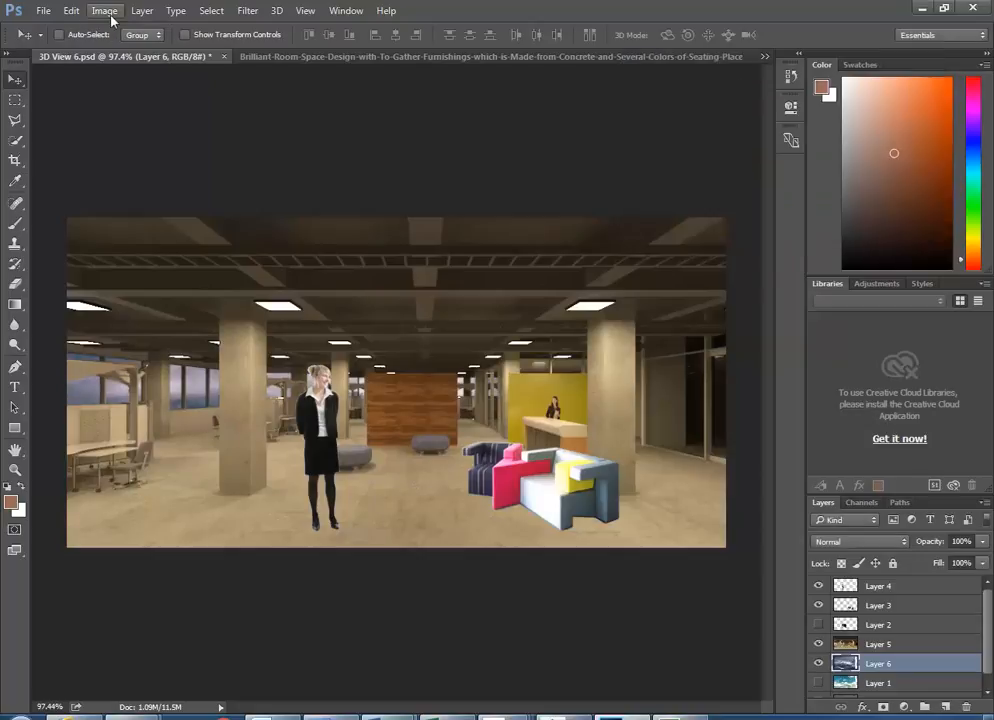
# - Raise the render's brightness to 12 with Brightness/Contrast
pyautogui.click(104, 11)
pyautogui.moveTo(111, 48)
pyautogui.click(317, 51)
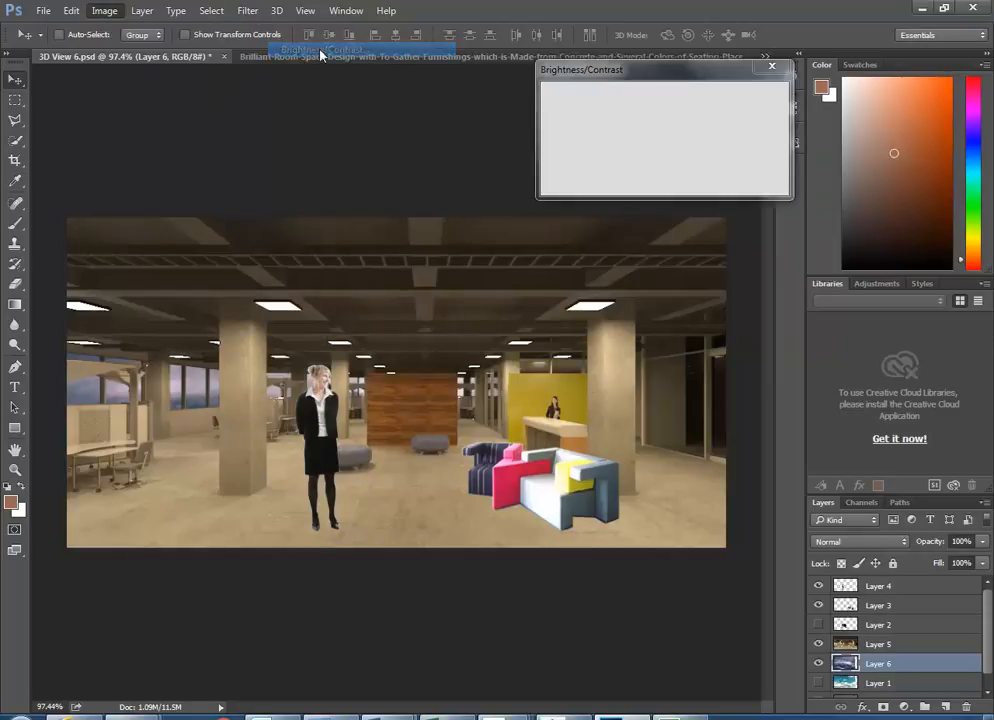
pyautogui.moveTo(630, 117); pyautogui.dragTo(658, 160)
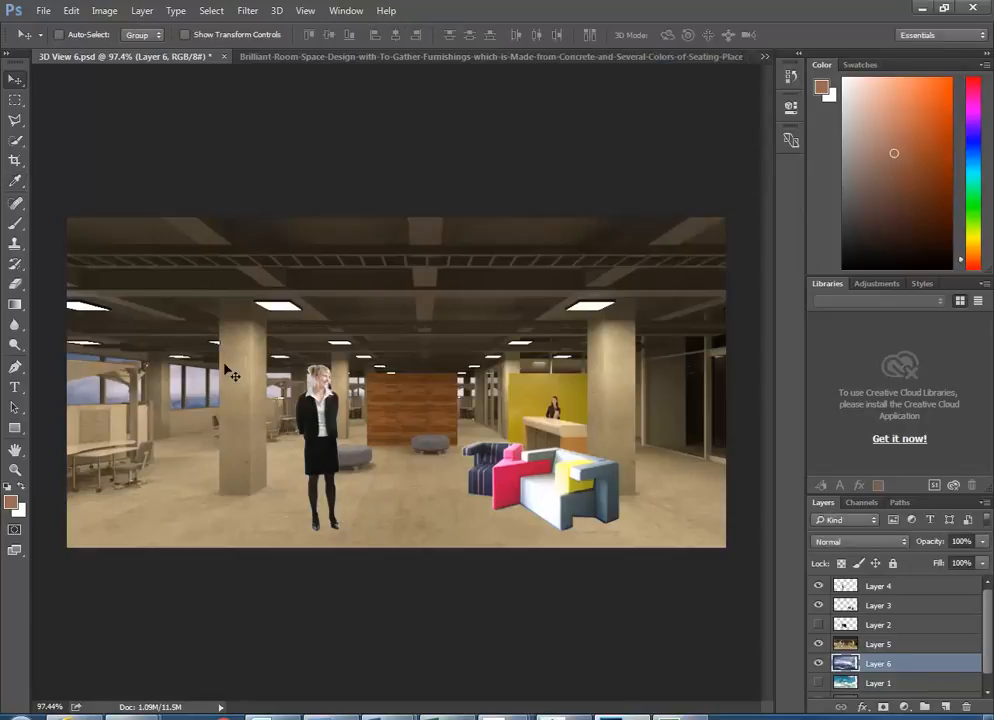
# - Nudge Layer 6 slightly, make Layer 4 active, and switch back to Revit
pyautogui.moveTo(206, 388); pyautogui.dragTo(200, 386)
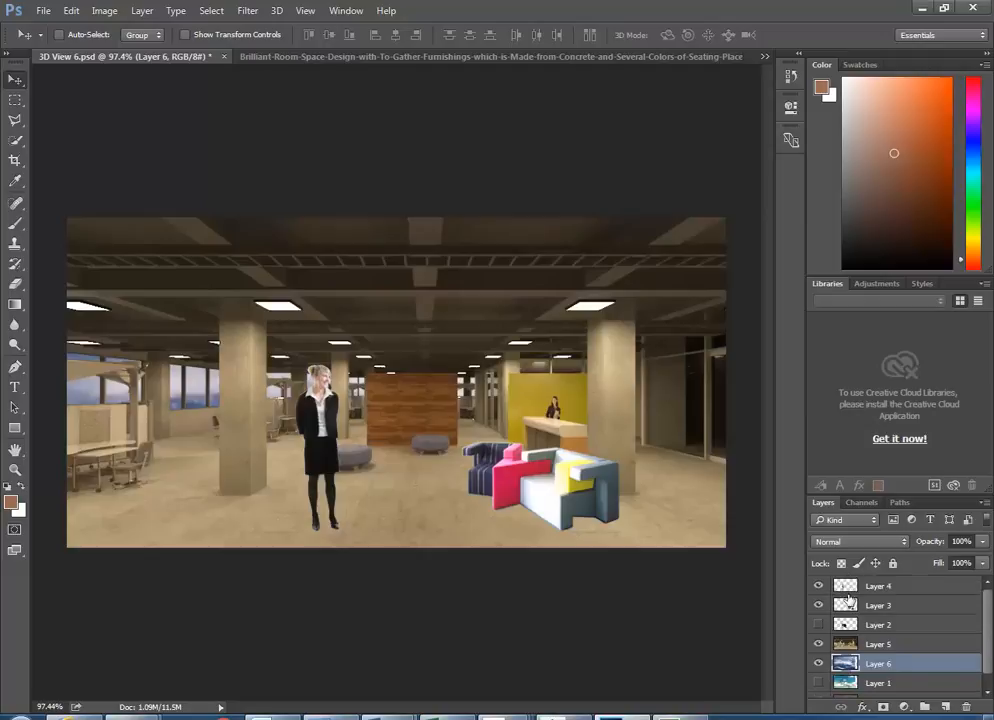
pyautogui.click(845, 585)
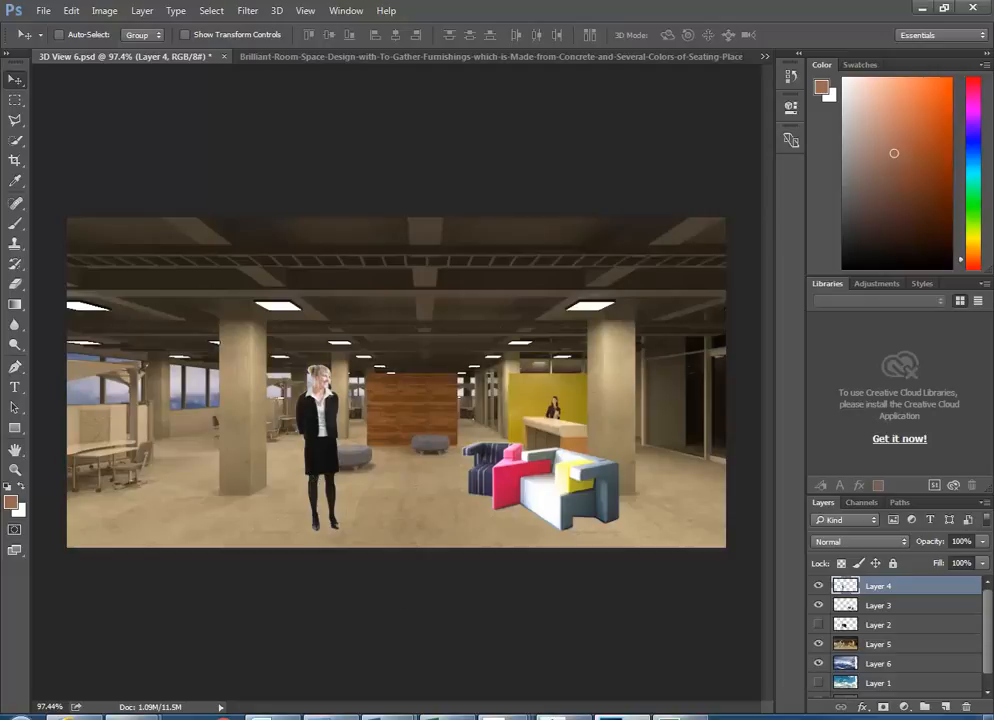
pyautogui.click(563, 716)
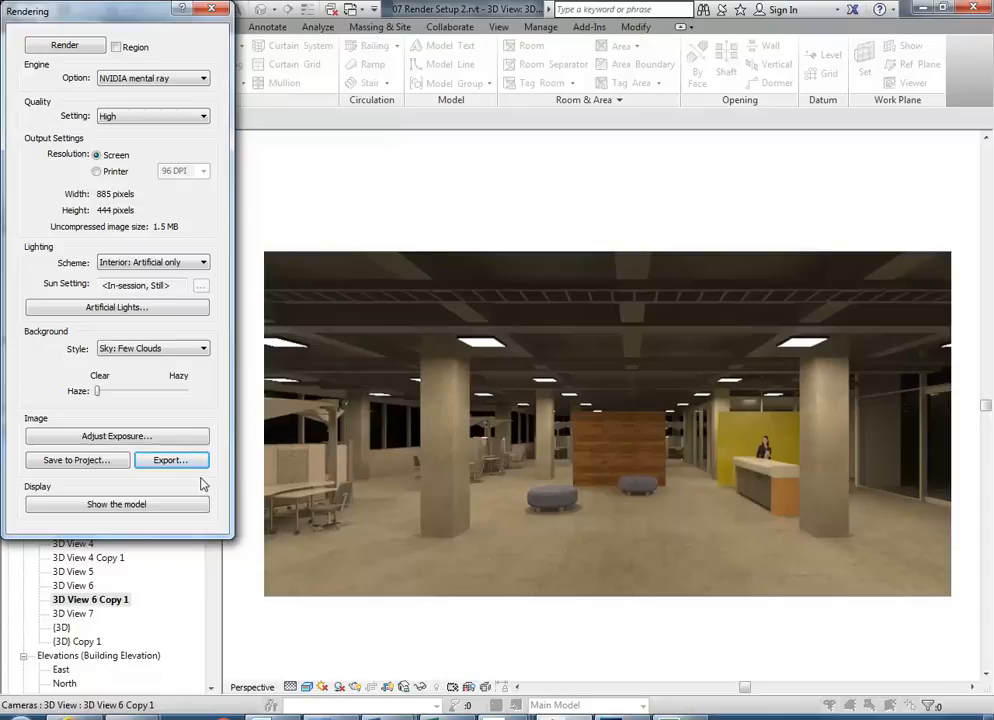
# - Close the Rendering dialog and open the 01 Level 9 FL floor plan without saving
pyautogui.click(215, 14)
pyautogui.moveTo(213, 497); pyautogui.dragTo(209, 468)
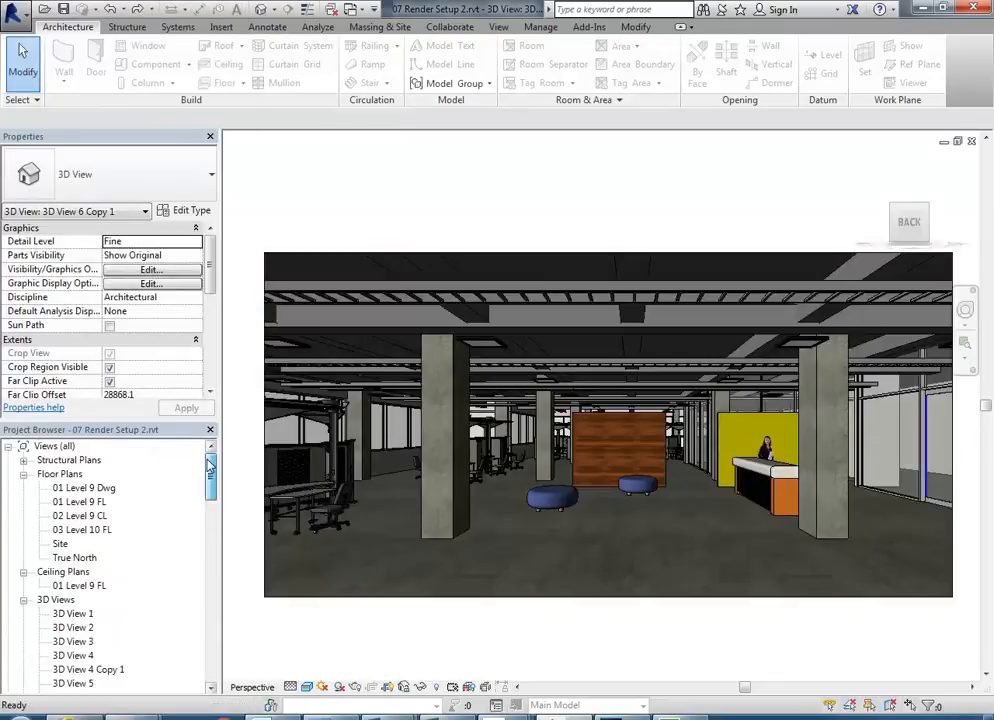
pyautogui.doubleClick(80, 502)
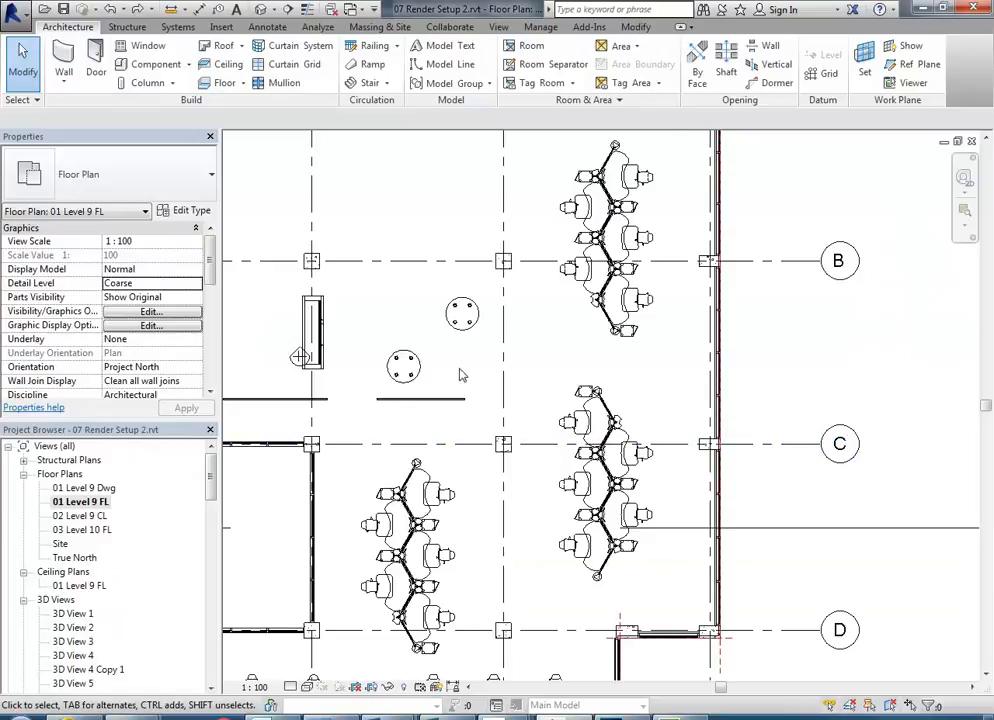
pyautogui.scroll(-2, 577, 461)
pyautogui.scroll(2, 491, 302)
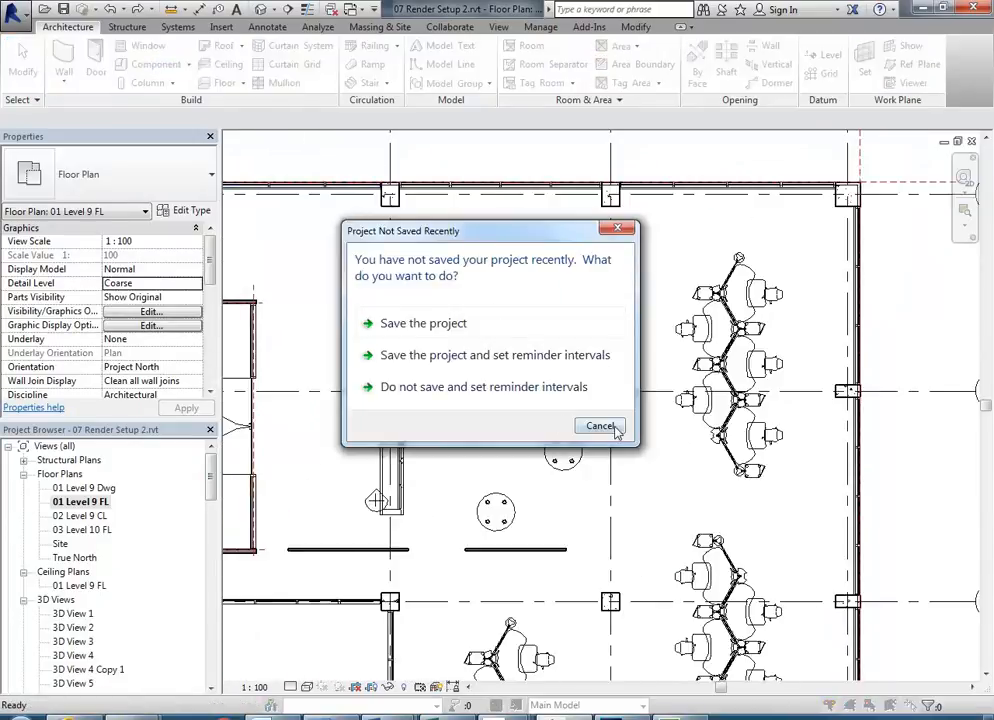
pyautogui.click(611, 428)
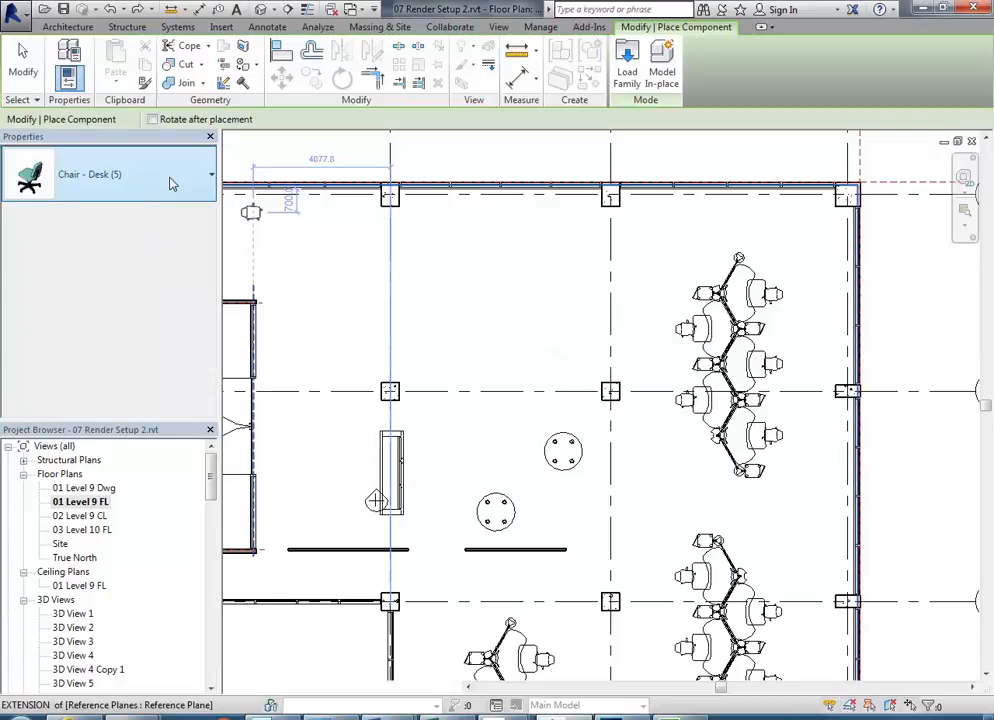
# - Browse the component Type Selector list, keeping Chair - Desk (5) as the type
pyautogui.click(172, 184)
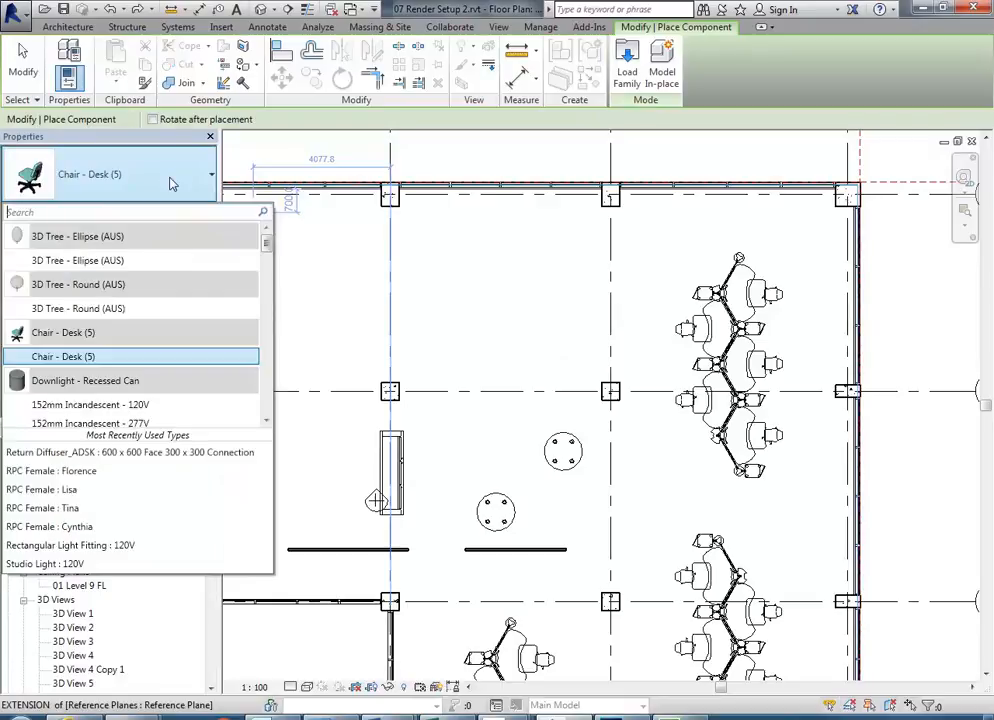
pyautogui.scroll(-8, 140, 288)
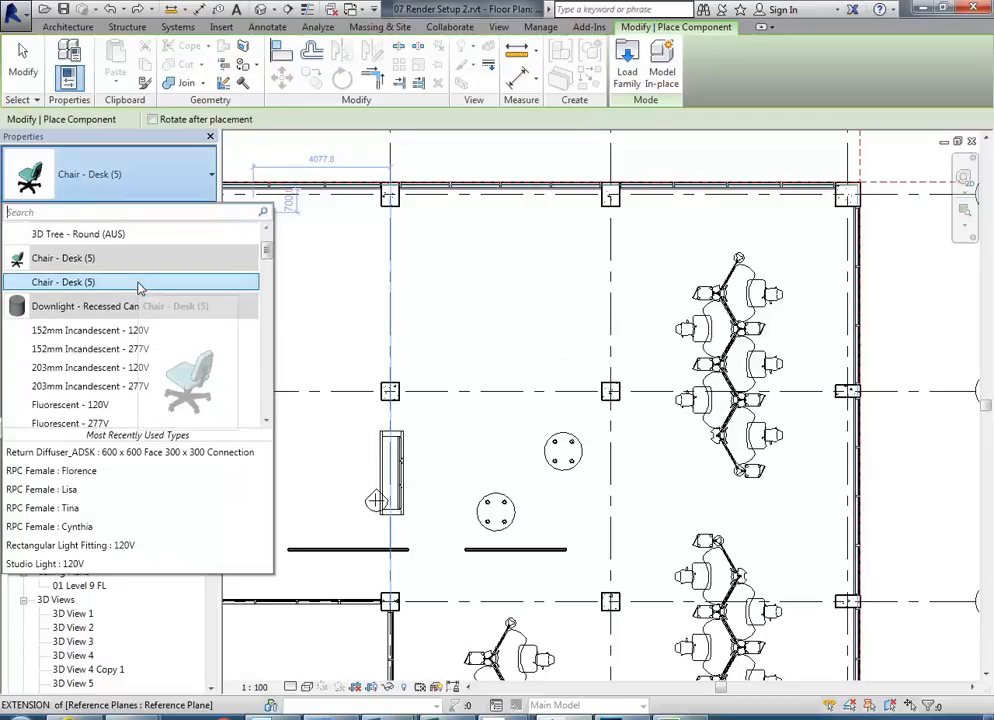
pyautogui.scroll(-2, 140, 288)
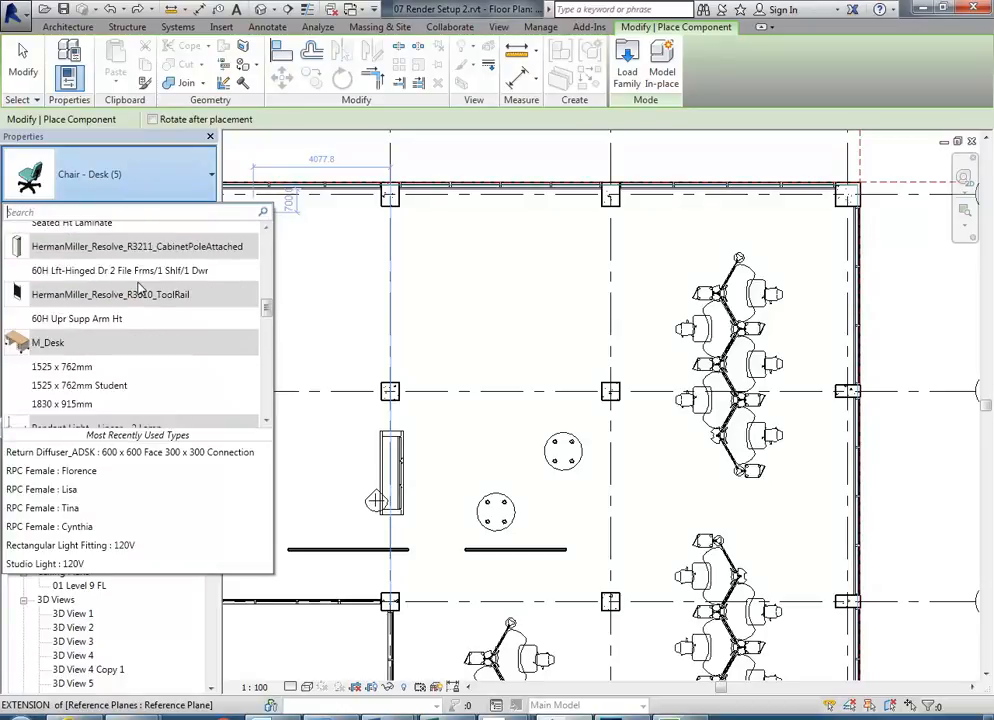
pyautogui.scroll(10, 140, 288)
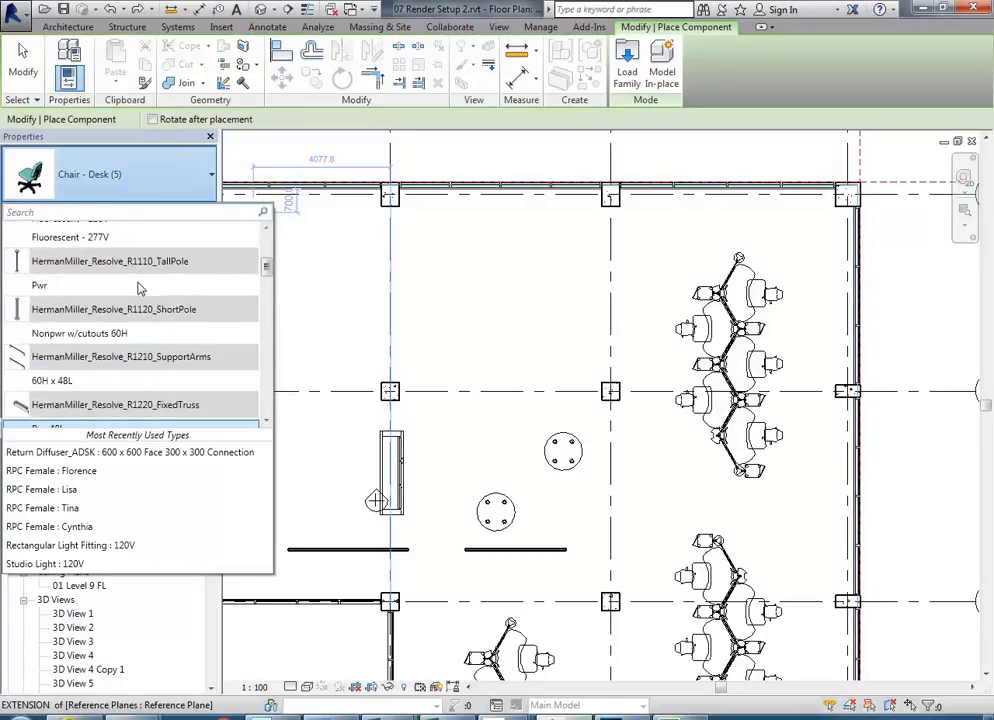
pyautogui.scroll(3, 140, 288)
pyautogui.scroll(-1, 140, 288)
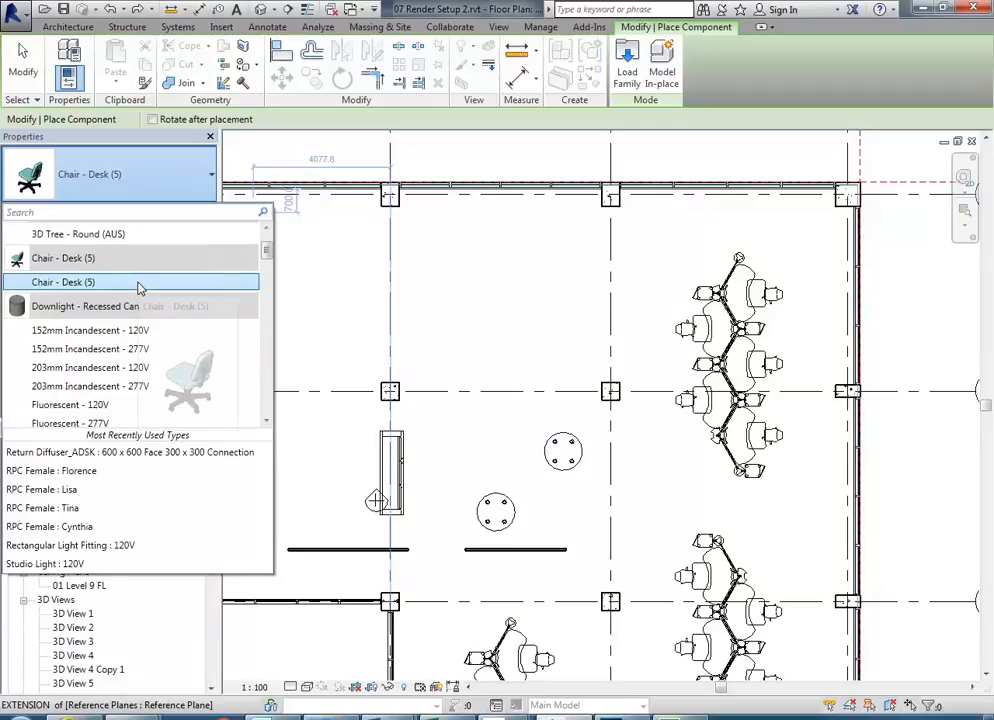
pyautogui.scroll(-4, 140, 288)
pyautogui.scroll(-8, 140, 288)
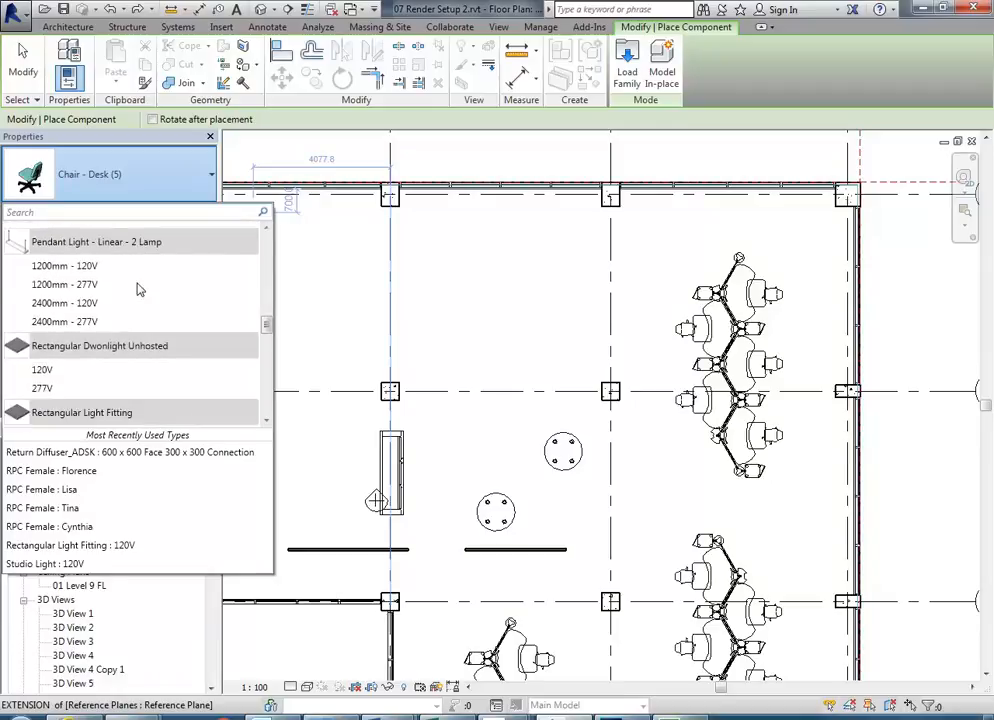
pyautogui.scroll(1, 140, 288)
pyautogui.scroll(-4, 140, 288)
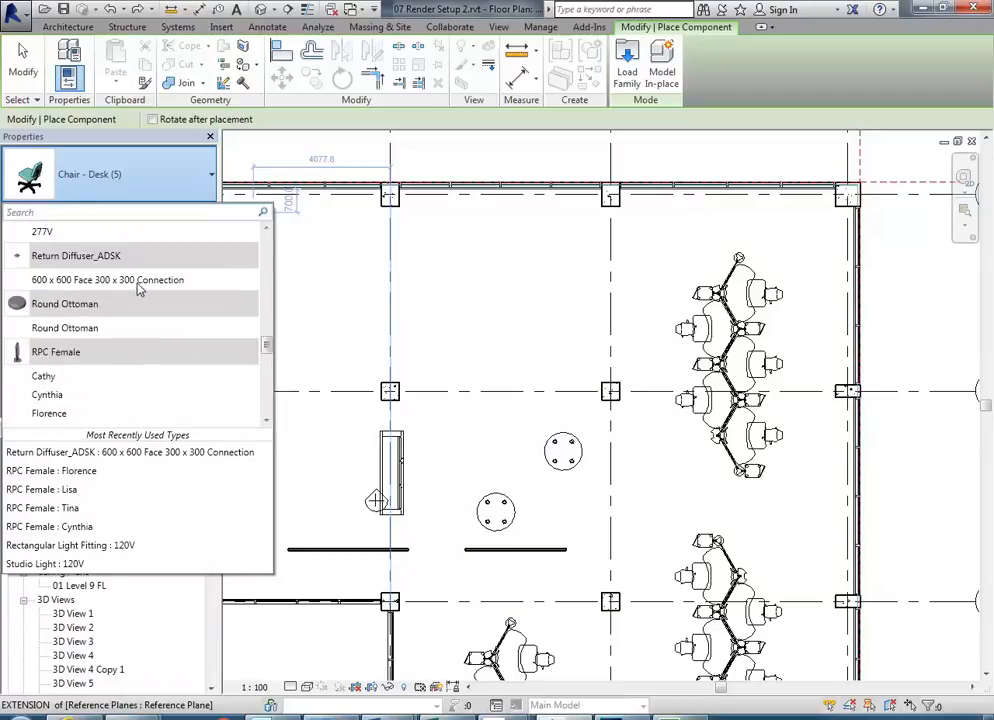
pyautogui.scroll(-3, 63, 365)
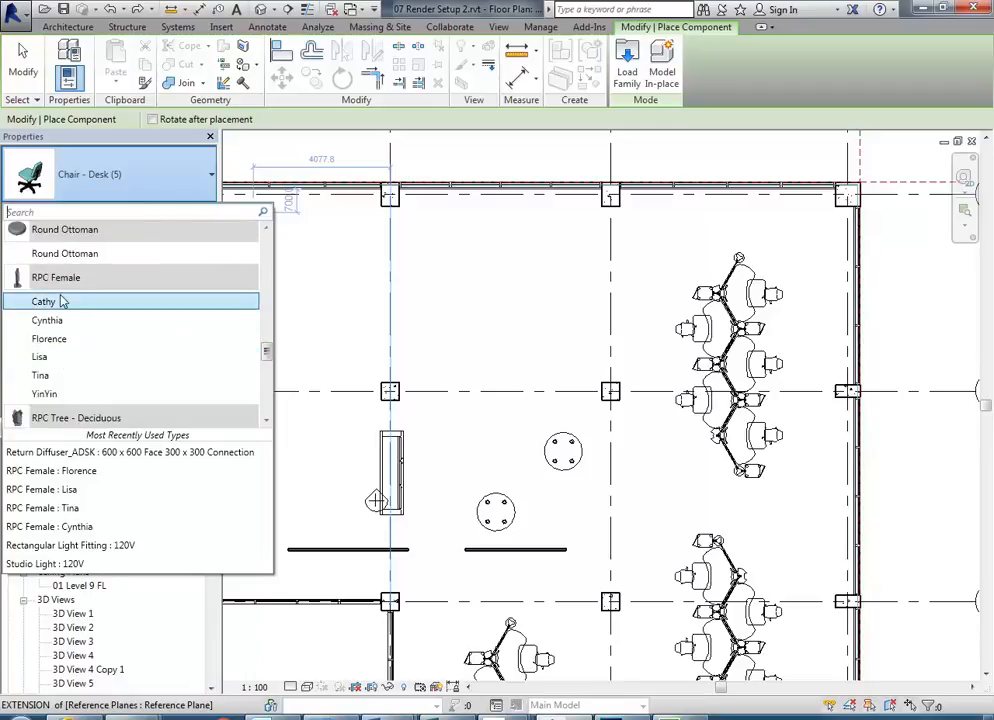
pyautogui.moveTo(50, 305)
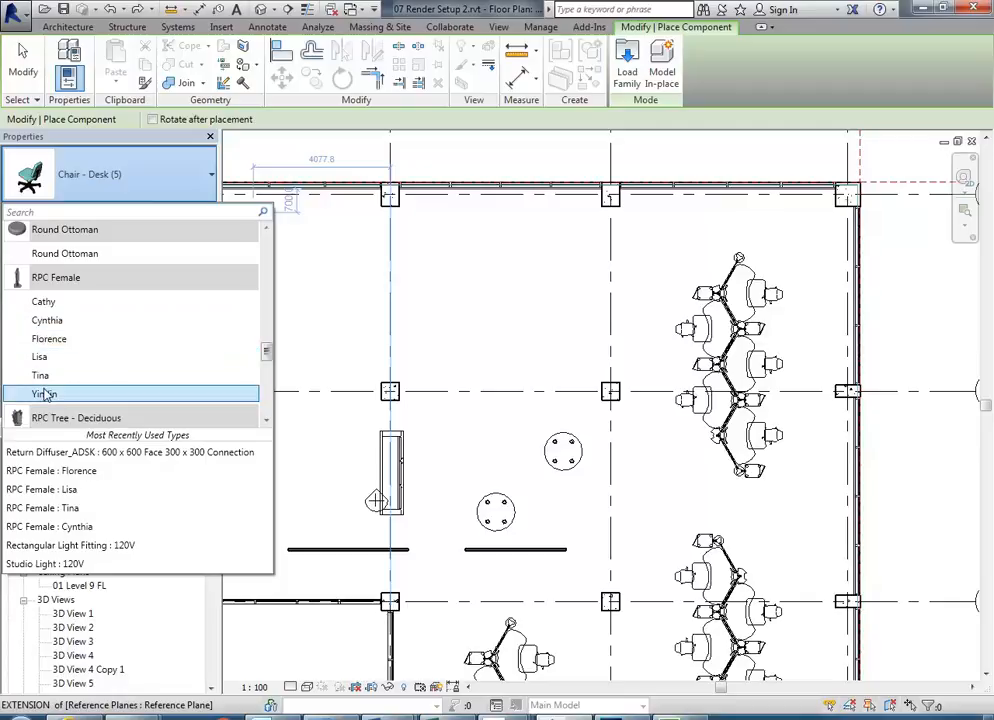
pyautogui.click(86, 145)
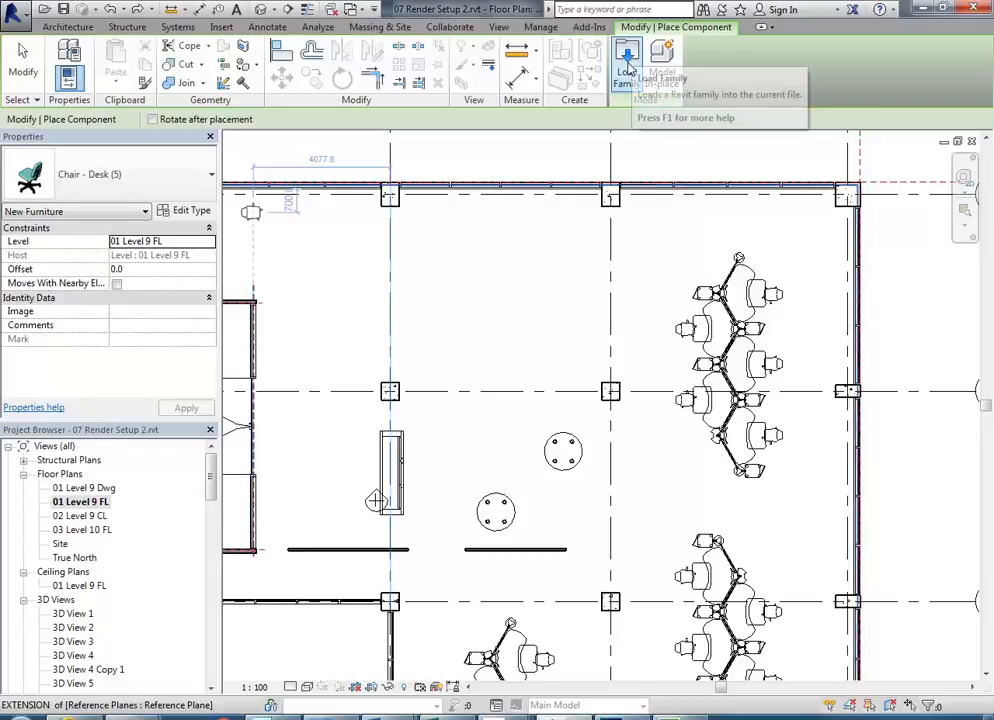
# - Load RPC Male.rfa from the Entourage family folder into the project
pyautogui.click(628, 68)
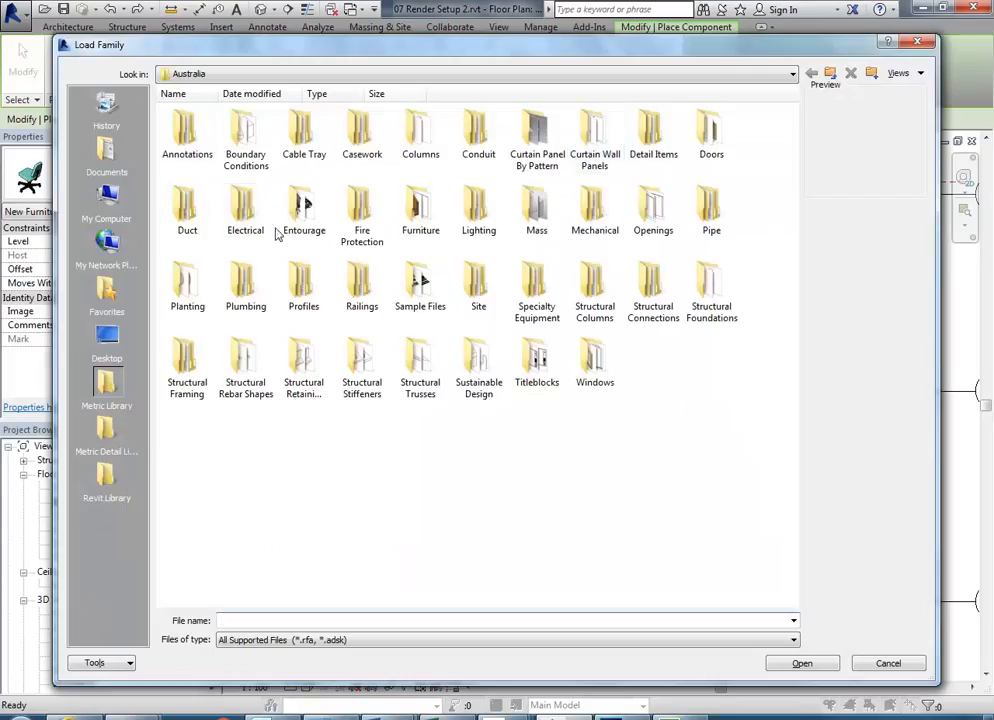
pyautogui.doubleClick(302, 212)
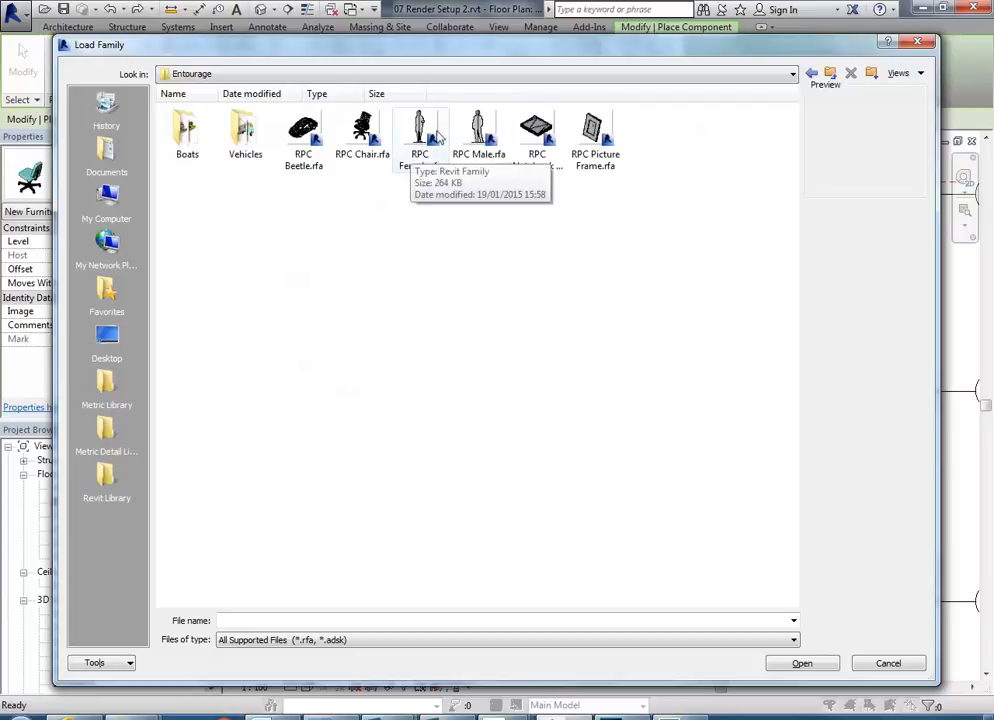
pyautogui.click(472, 126)
pyautogui.doubleClick(477, 133)
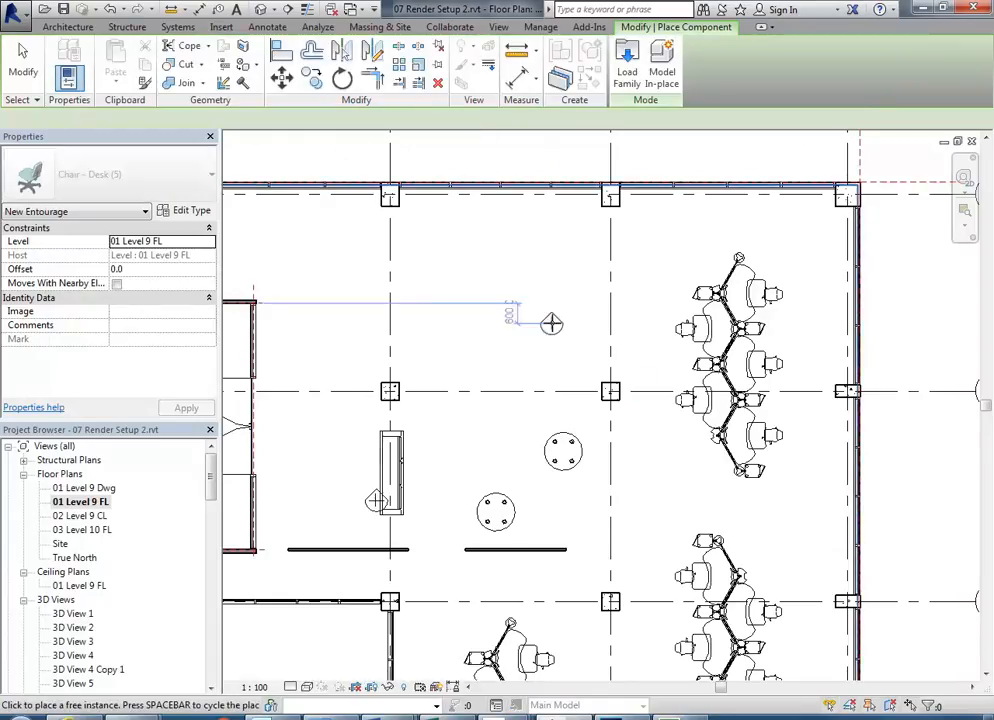
# - Choose the Dwayne type, then cancel placement without adding a person
pyautogui.click(66, 175)
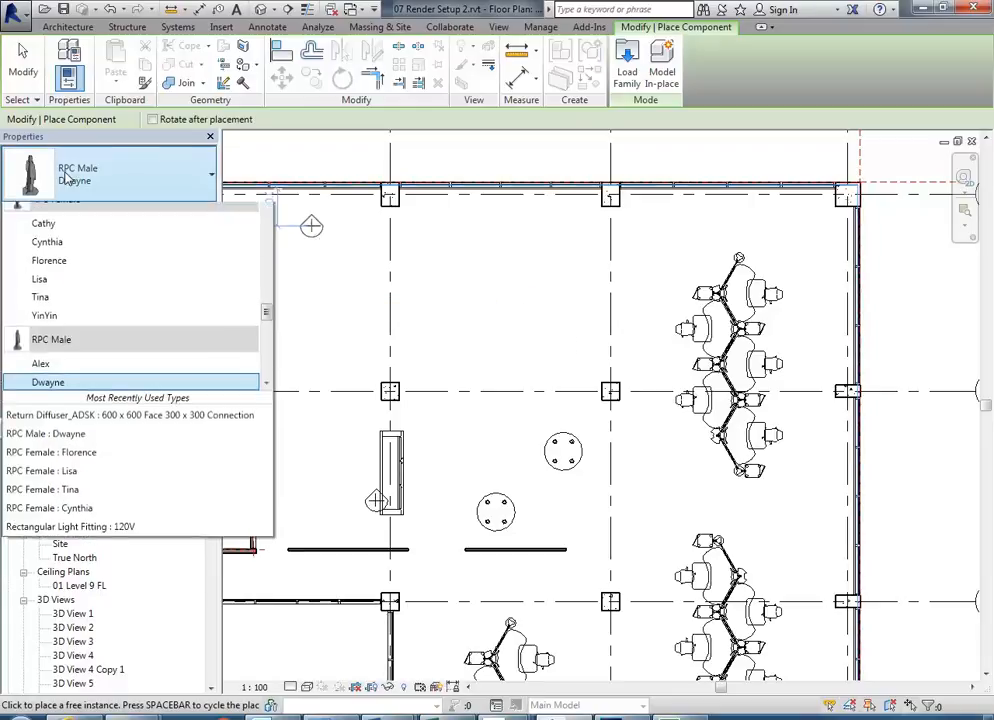
pyautogui.scroll(-2, 111, 368)
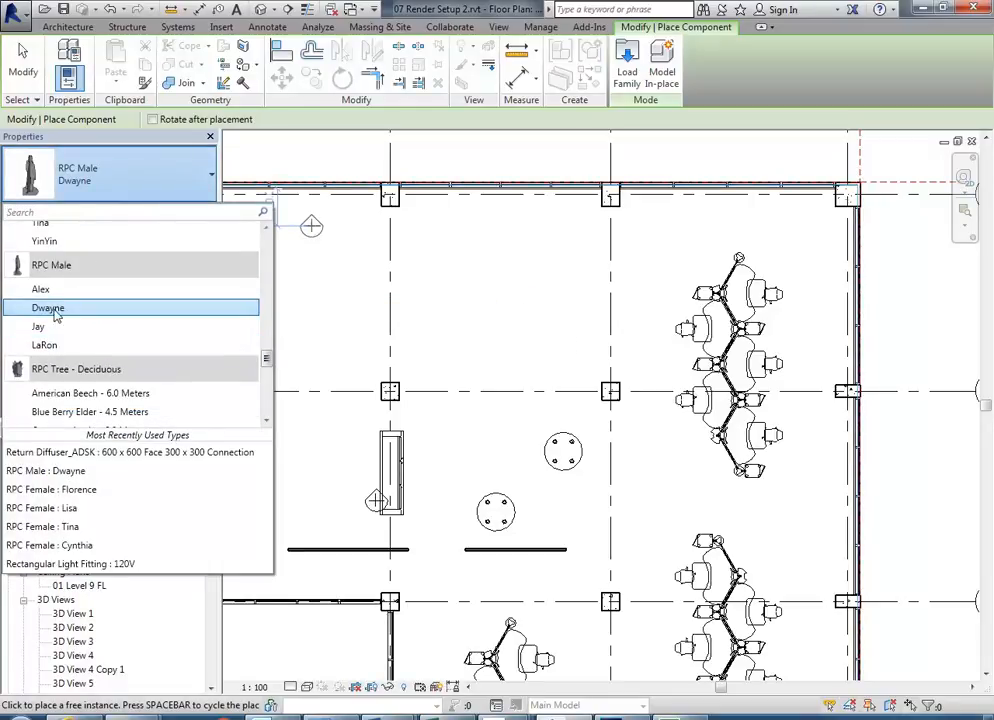
pyautogui.scroll(3, 67, 309)
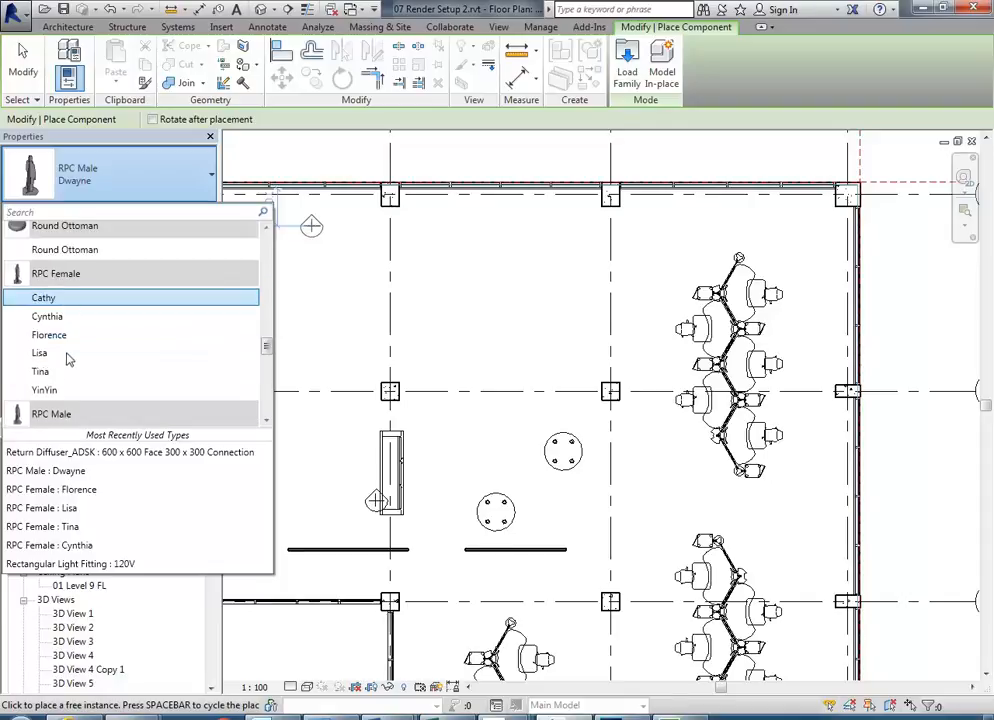
pyautogui.click(113, 185)
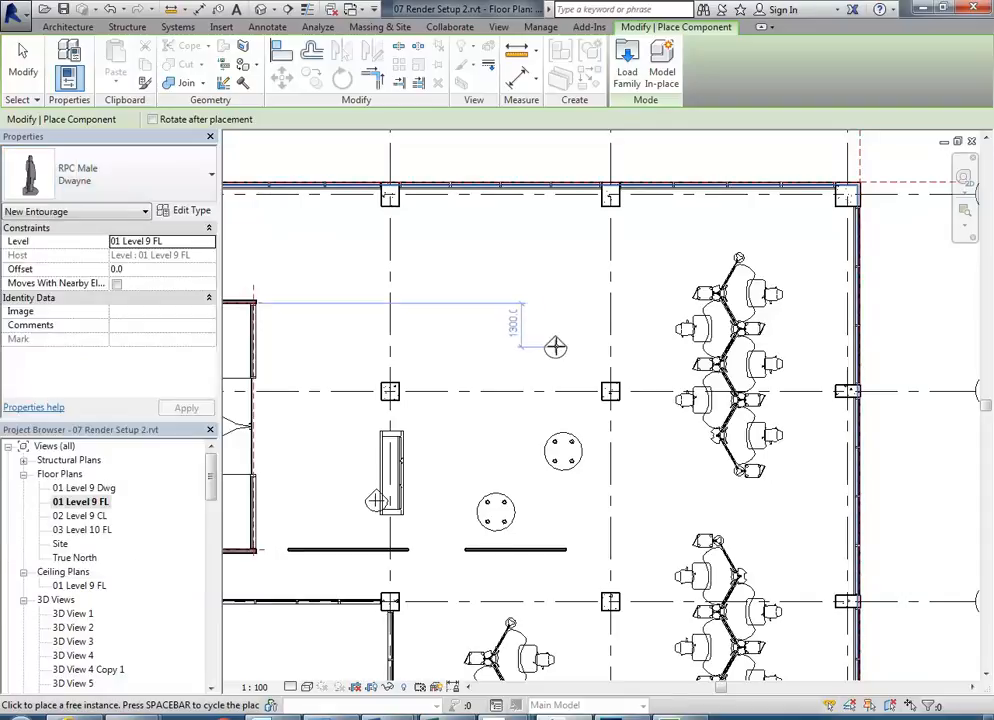
pyautogui.scroll(4, 558, 345)
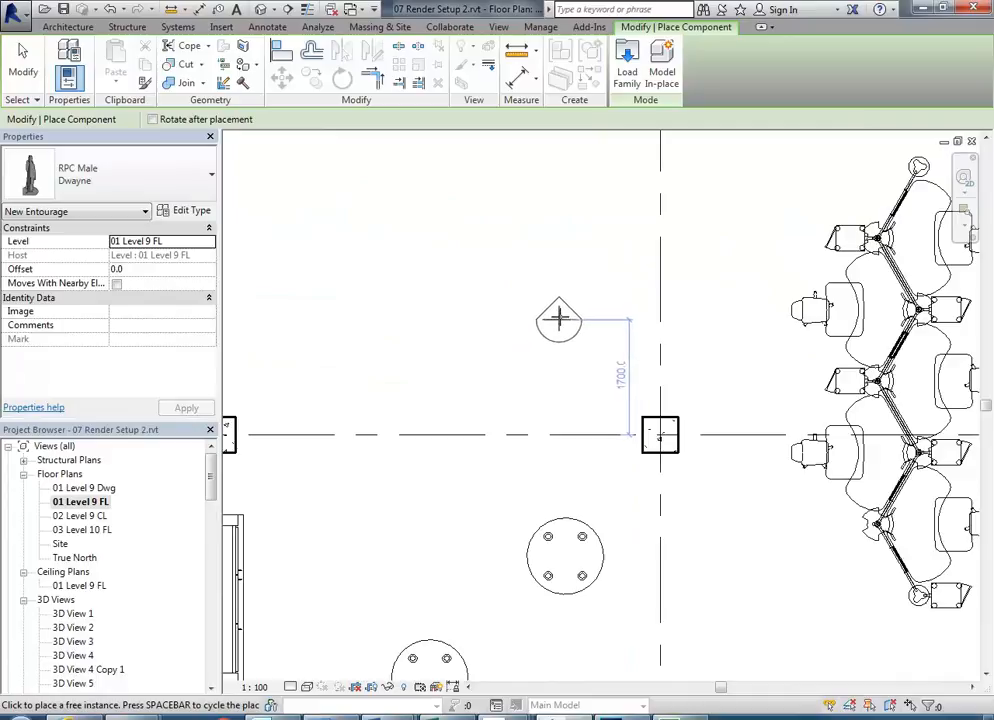
pyautogui.rightClick(470, 268)
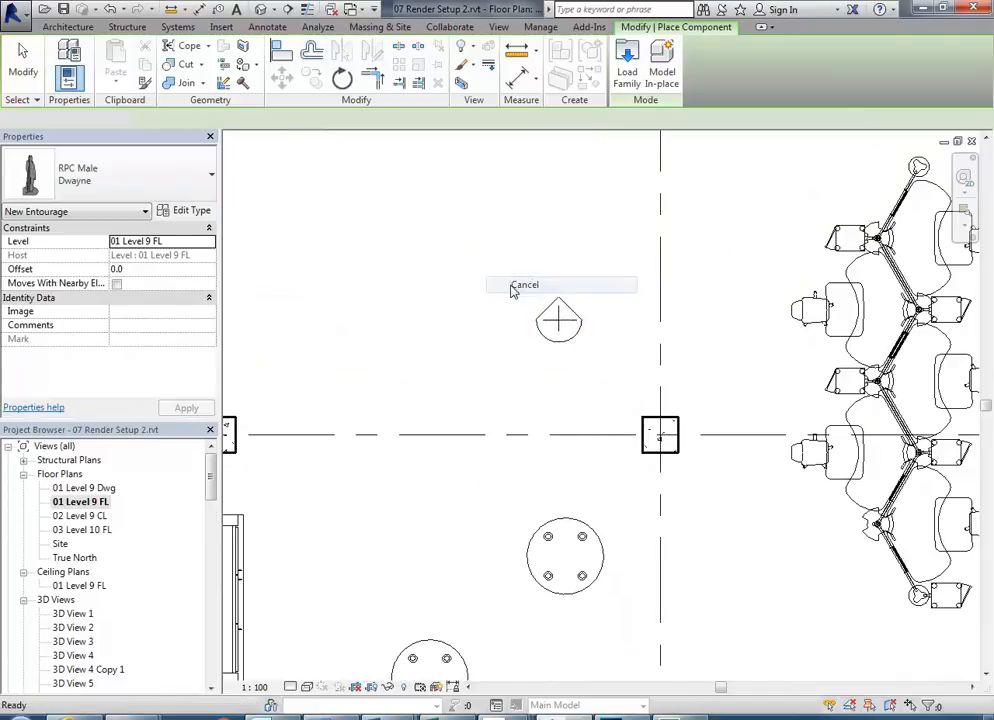
pyautogui.click(520, 284)
pyautogui.scroll(-2, 494, 336)
pyautogui.scroll(-1, 494, 336)
pyautogui.moveTo(215, 453); pyautogui.dragTo(205, 507)
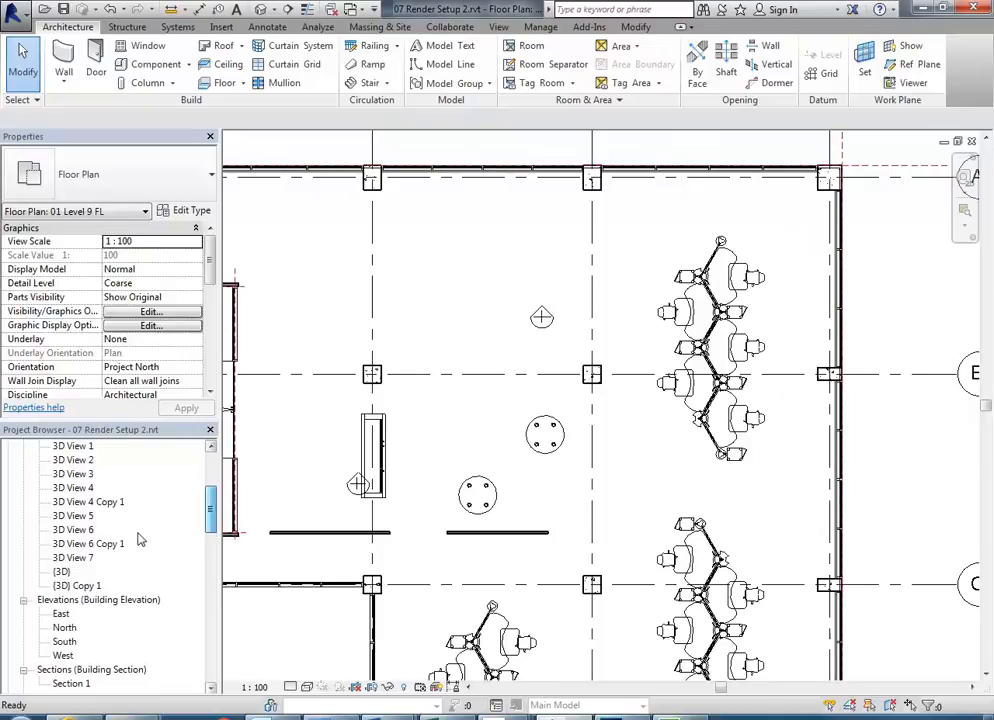
# - Open the 3D View 6 Copy 1 camera view
pyautogui.doubleClick(75, 530)
pyautogui.click(93, 545)
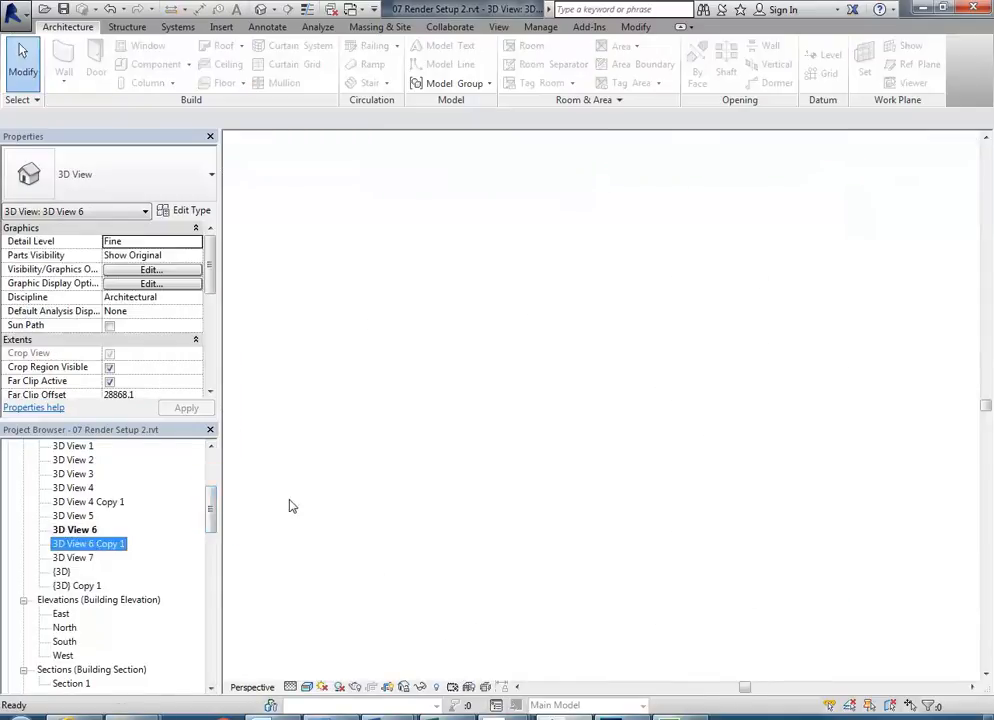
pyautogui.doubleClick(93, 547)
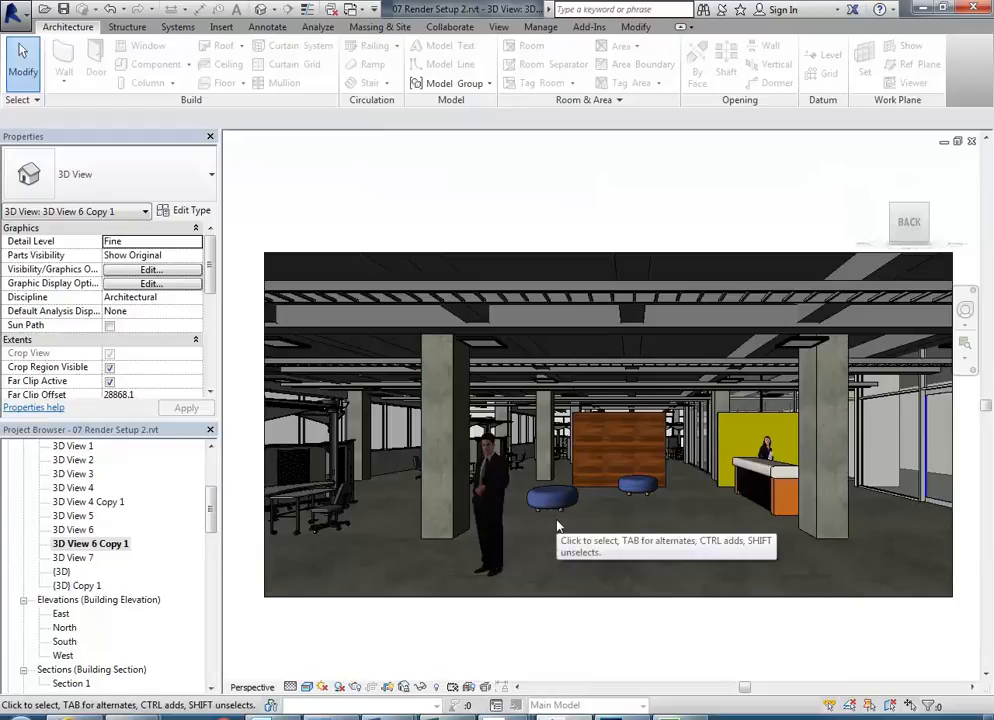
# - Select the RPC man by the left column and try two other RPC male types
pyautogui.click(495, 540)
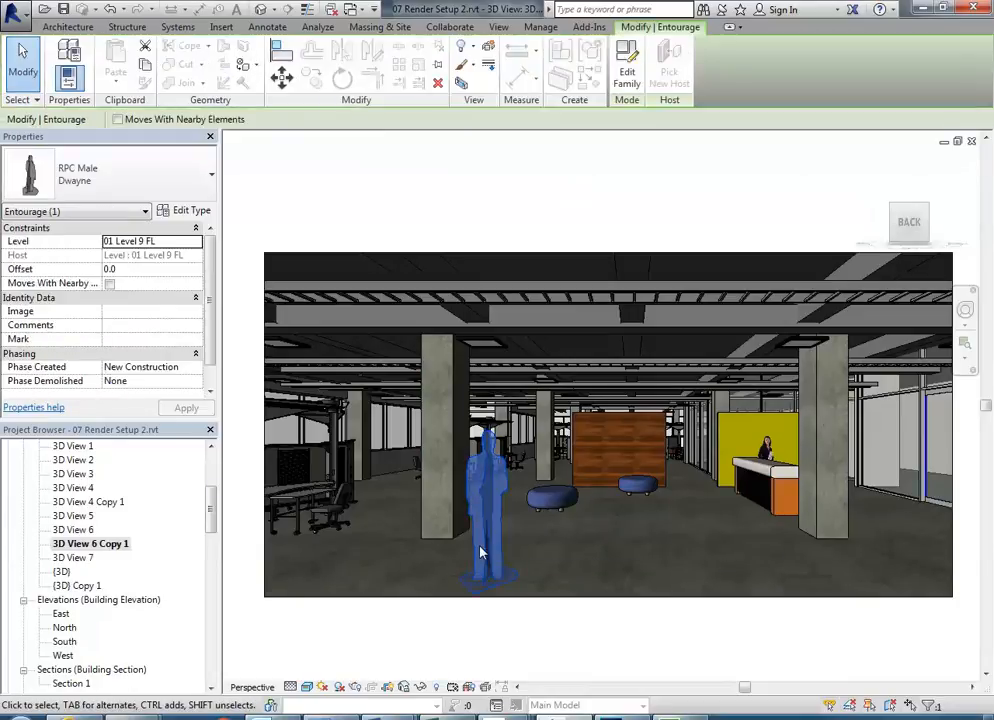
pyautogui.click(102, 166)
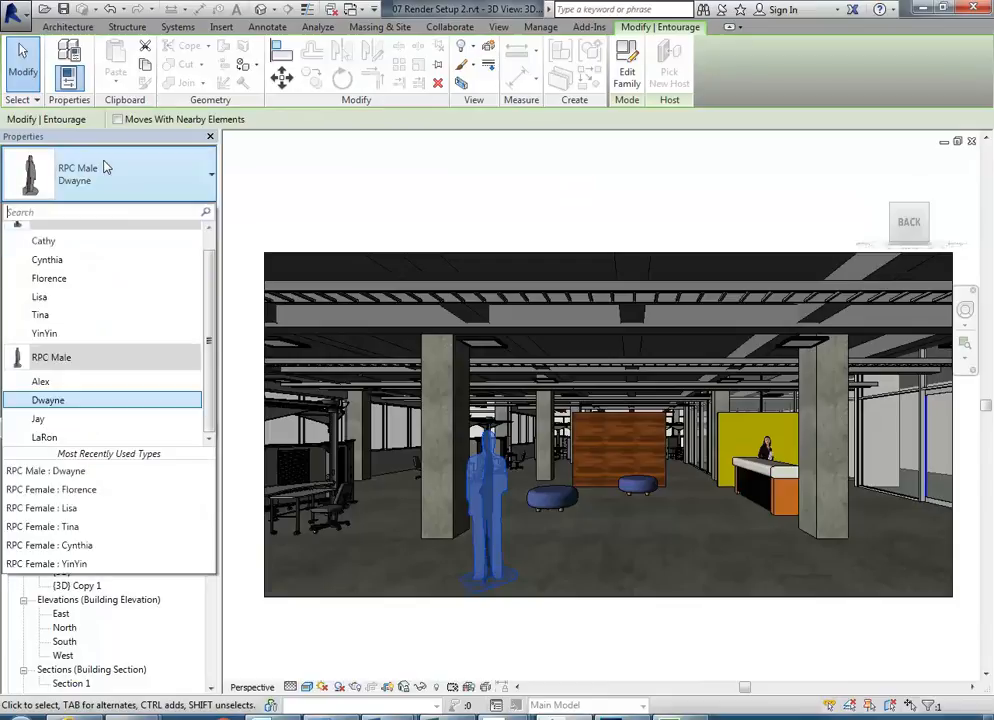
pyautogui.click(60, 382)
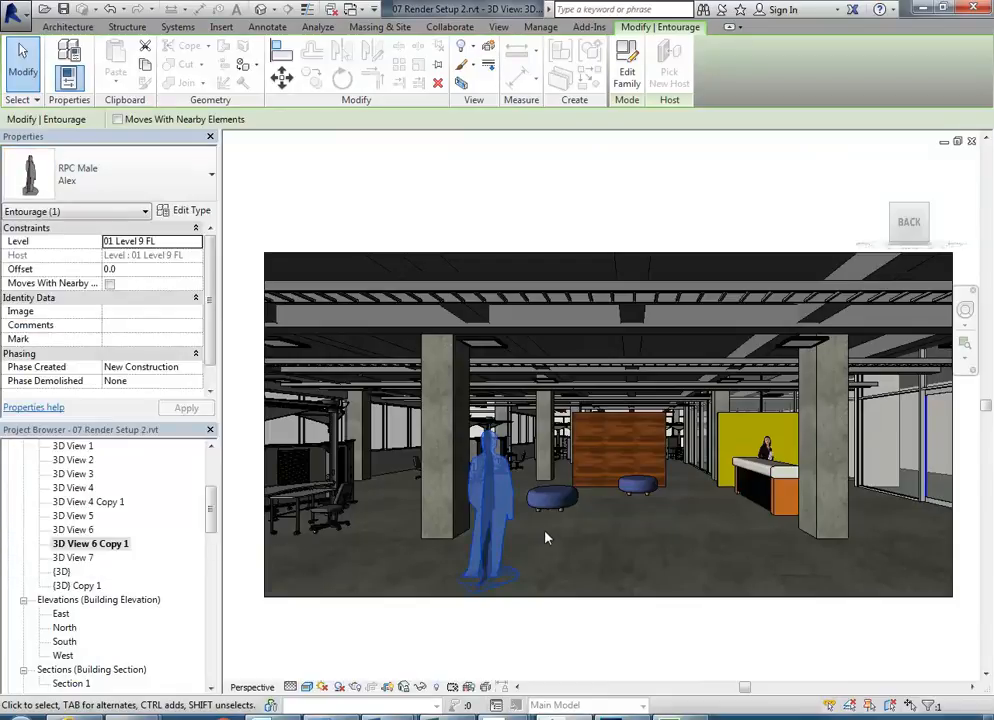
pyautogui.click(92, 170)
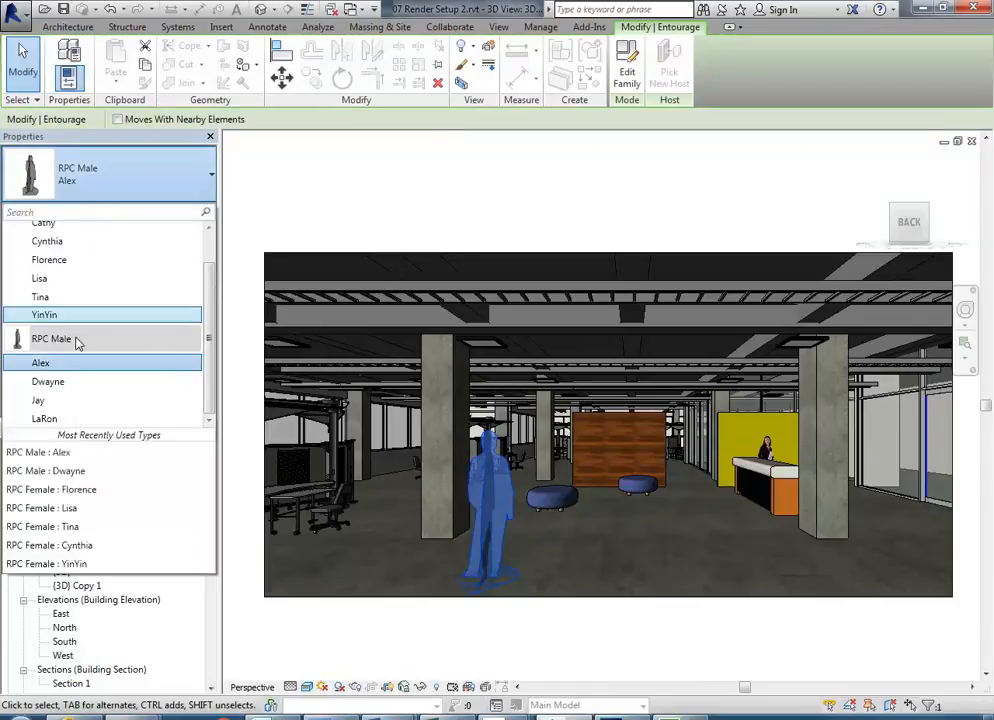
pyautogui.click(48, 420)
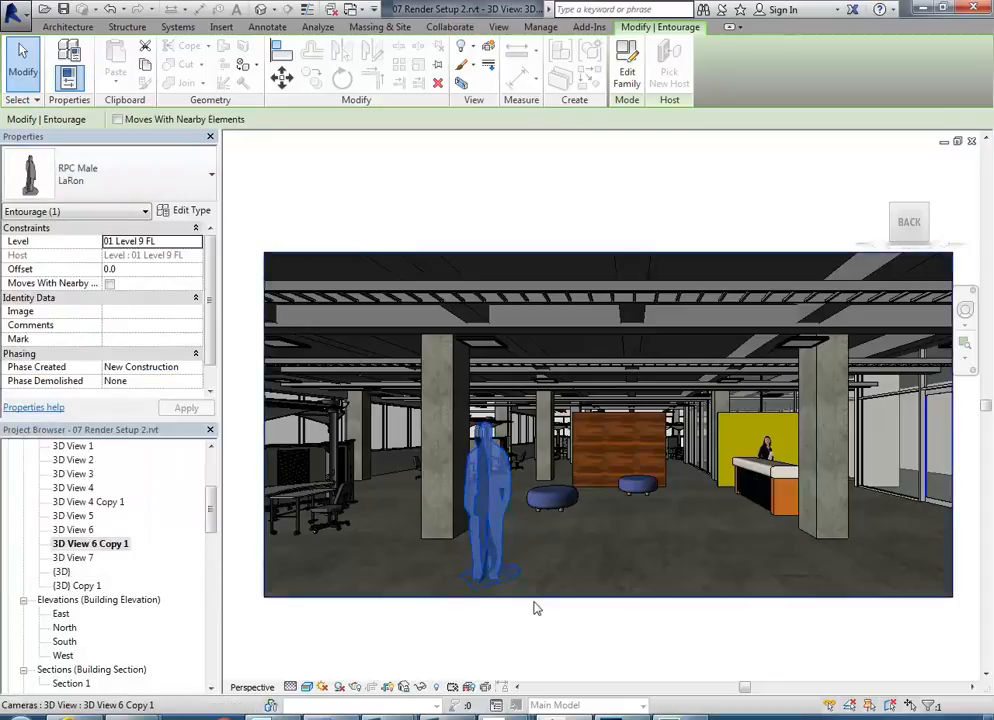
pyautogui.click(513, 642)
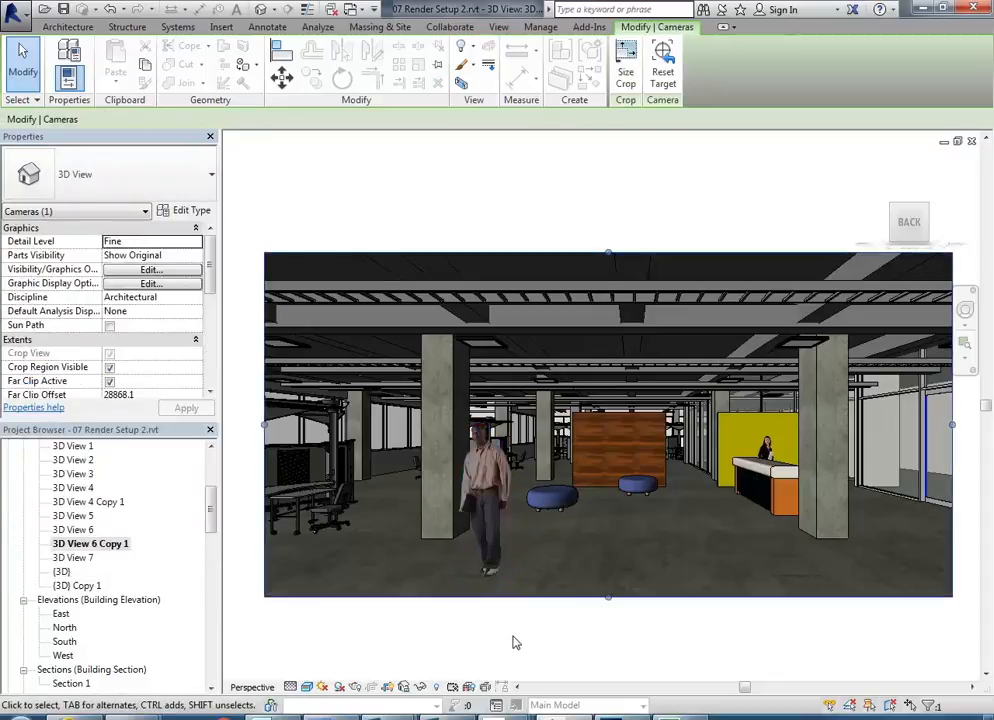
# - Change the figure to an RPC woman, trying several female types
pyautogui.click(484, 500)
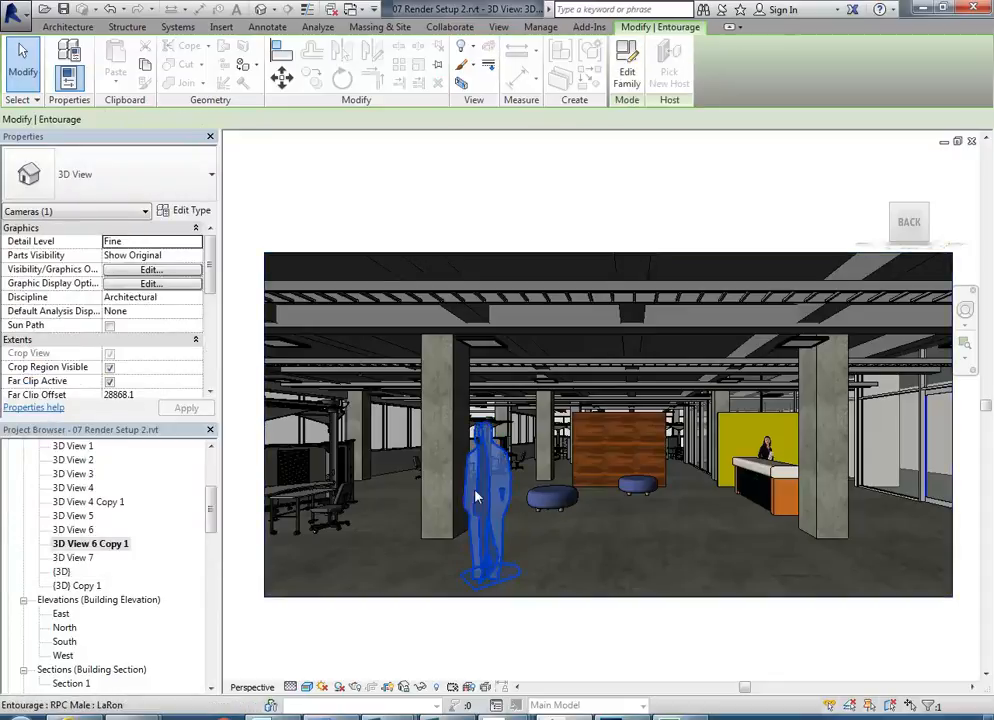
pyautogui.click(140, 190)
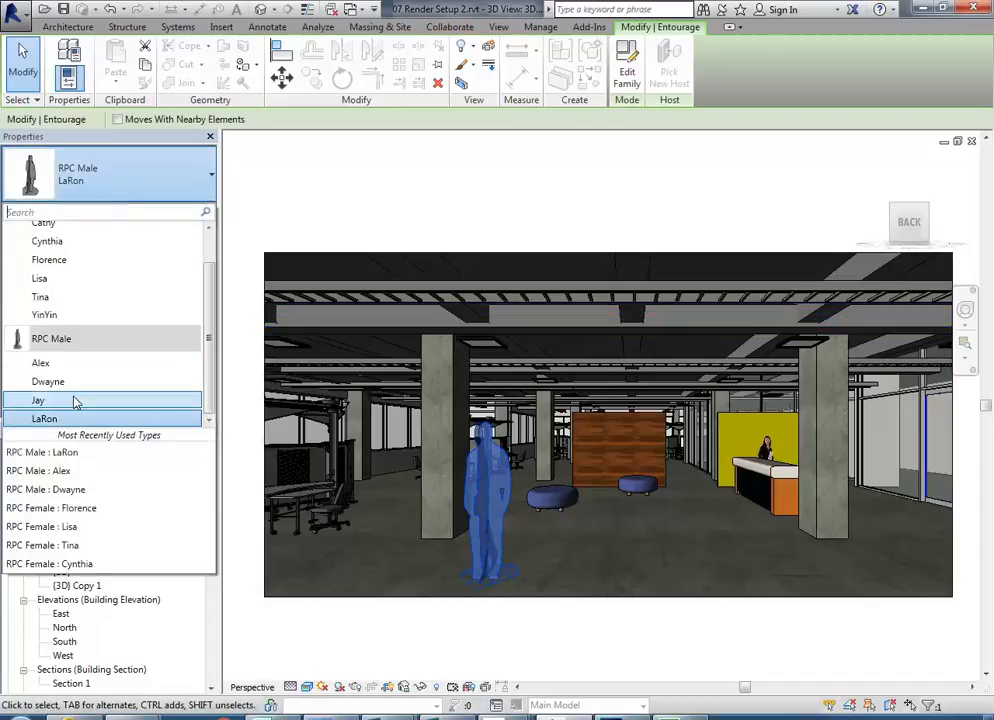
pyautogui.click(65, 226)
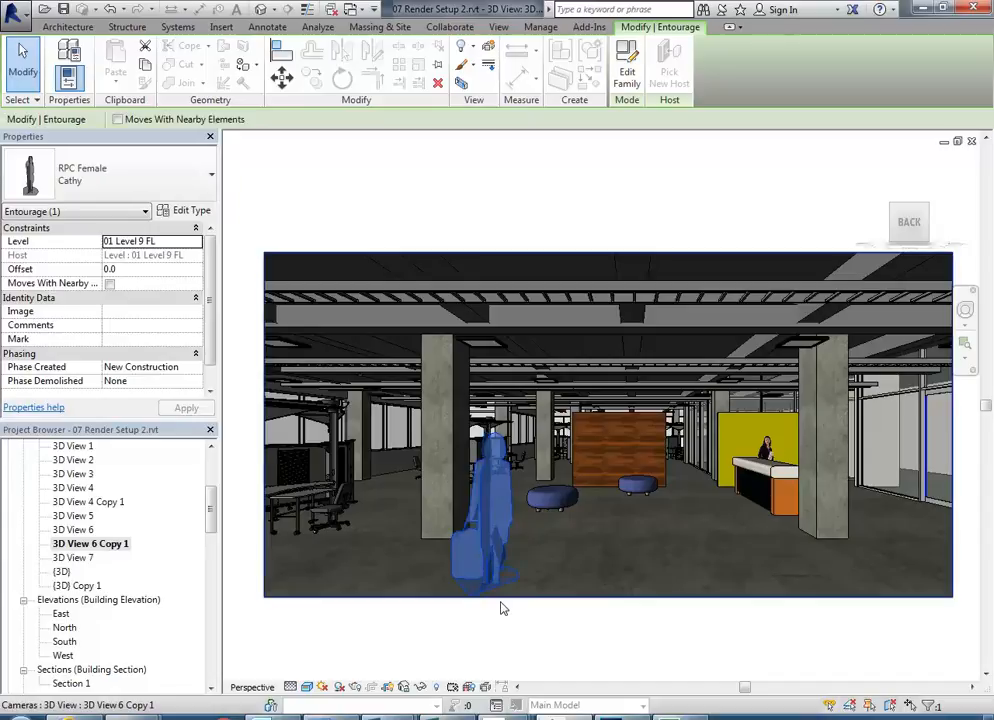
pyautogui.click(114, 182)
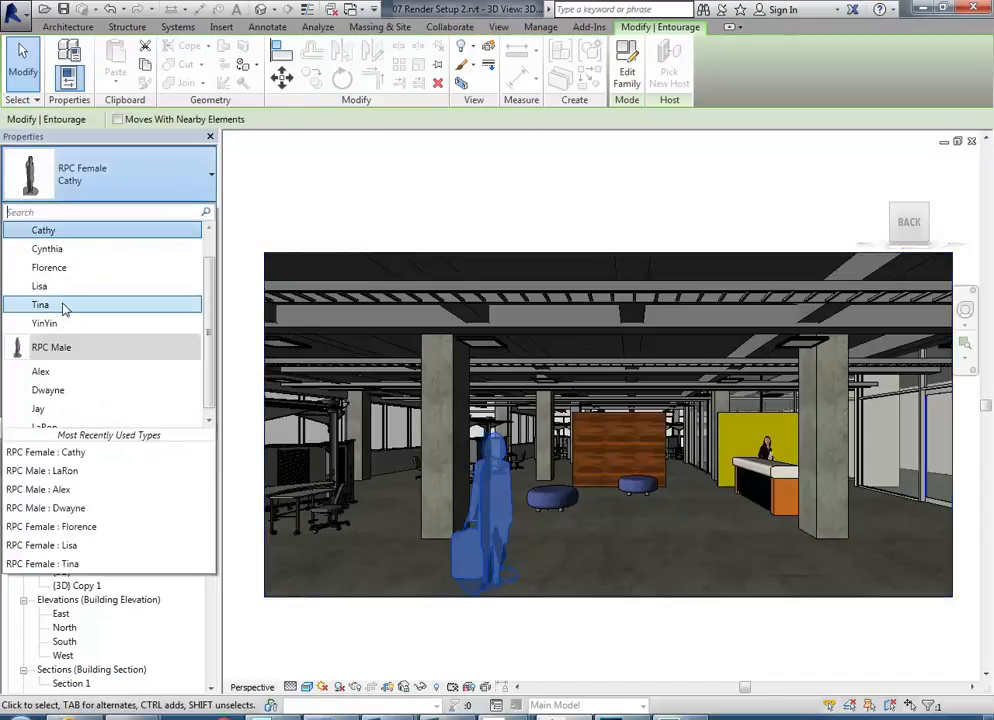
pyautogui.click(66, 308)
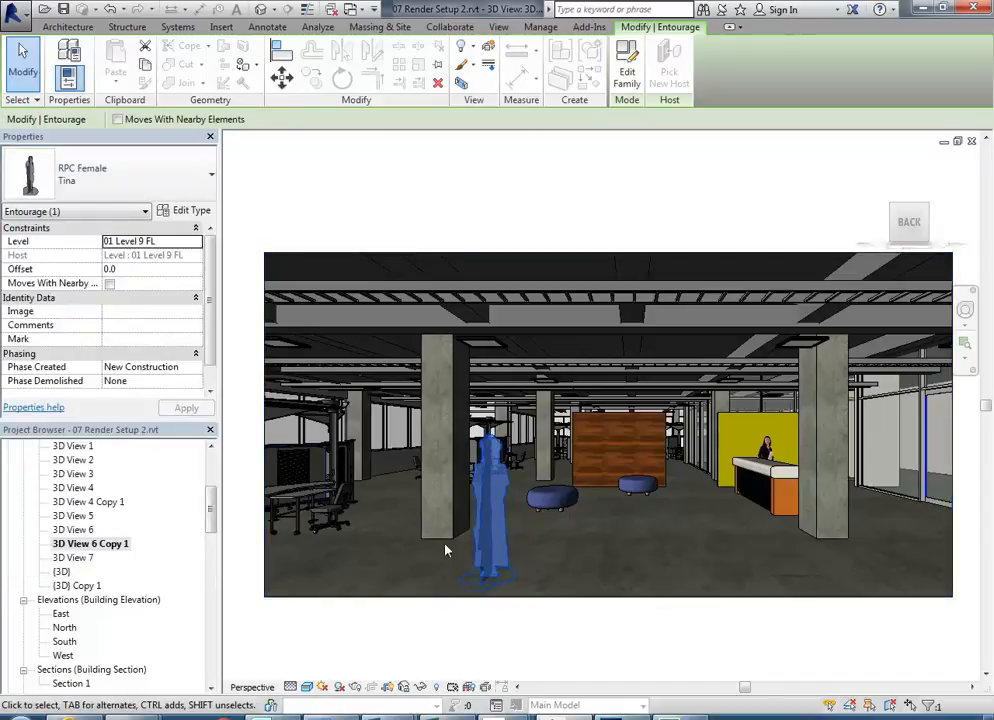
pyautogui.click(142, 190)
pyautogui.click(78, 281)
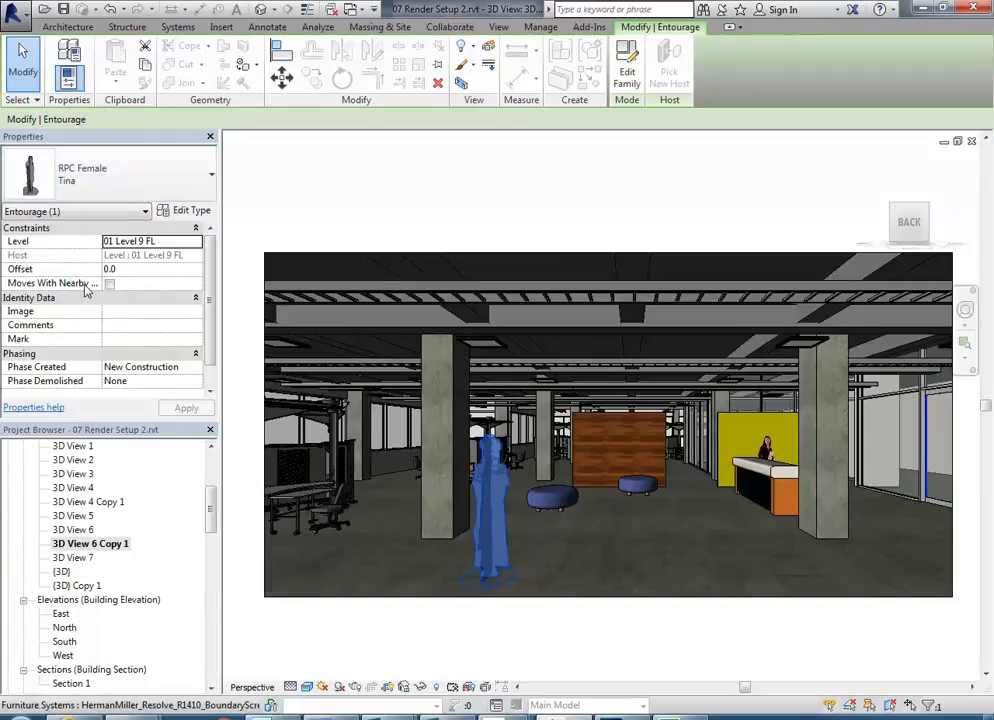
pyautogui.click(495, 645)
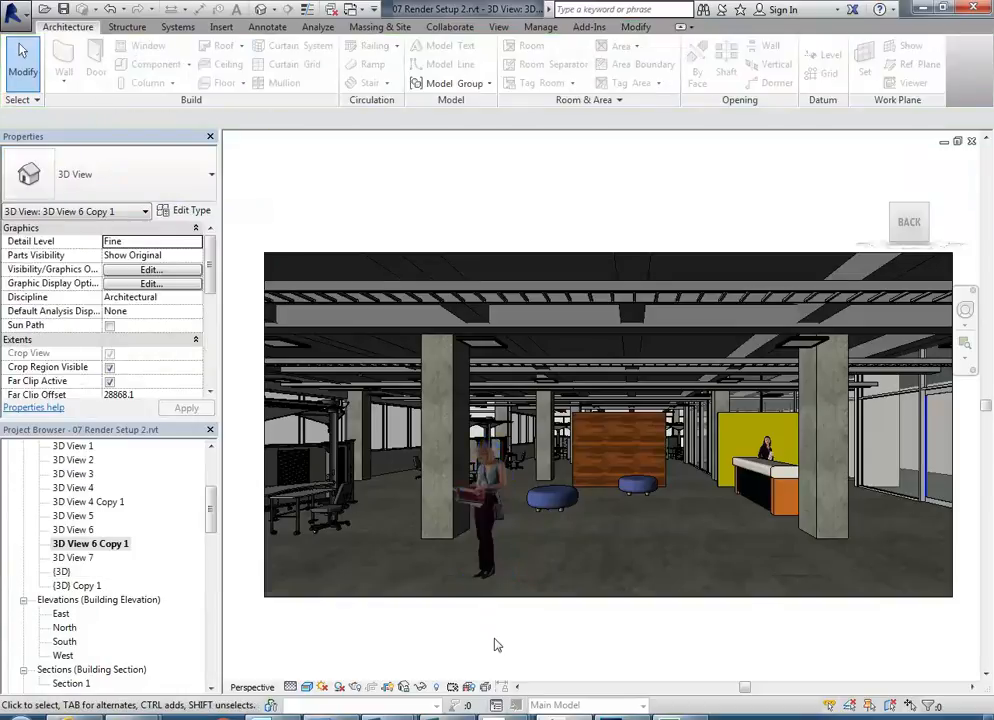
# - Settle on the RPC Female Florence type and bring up the Rendering dialog
pyautogui.click(484, 530)
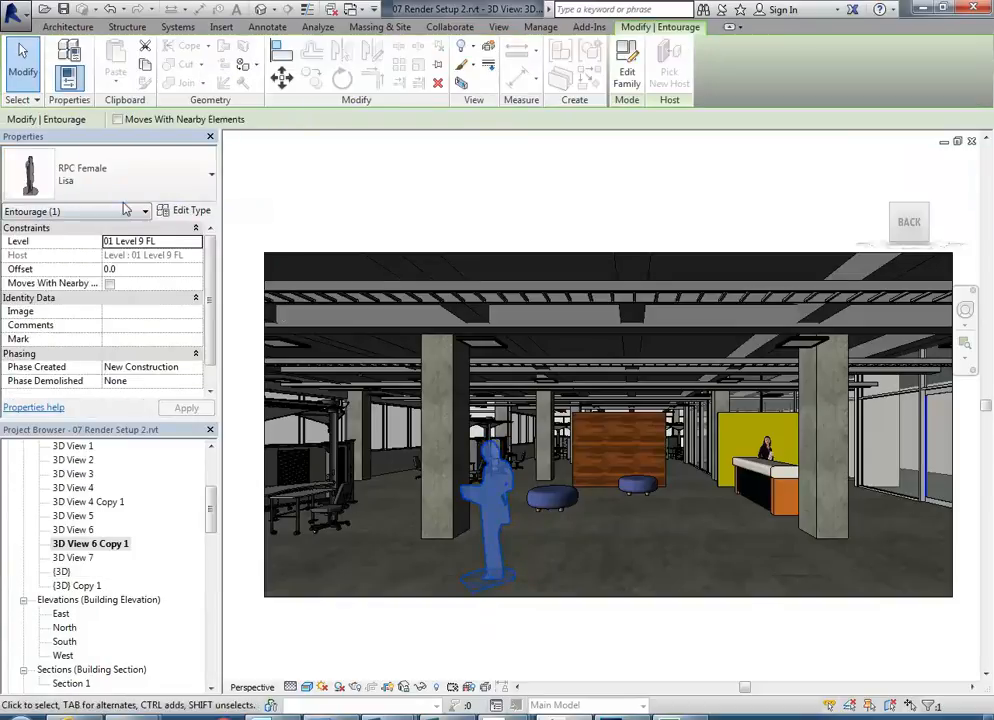
pyautogui.click(120, 178)
pyautogui.scroll(1, 80, 270)
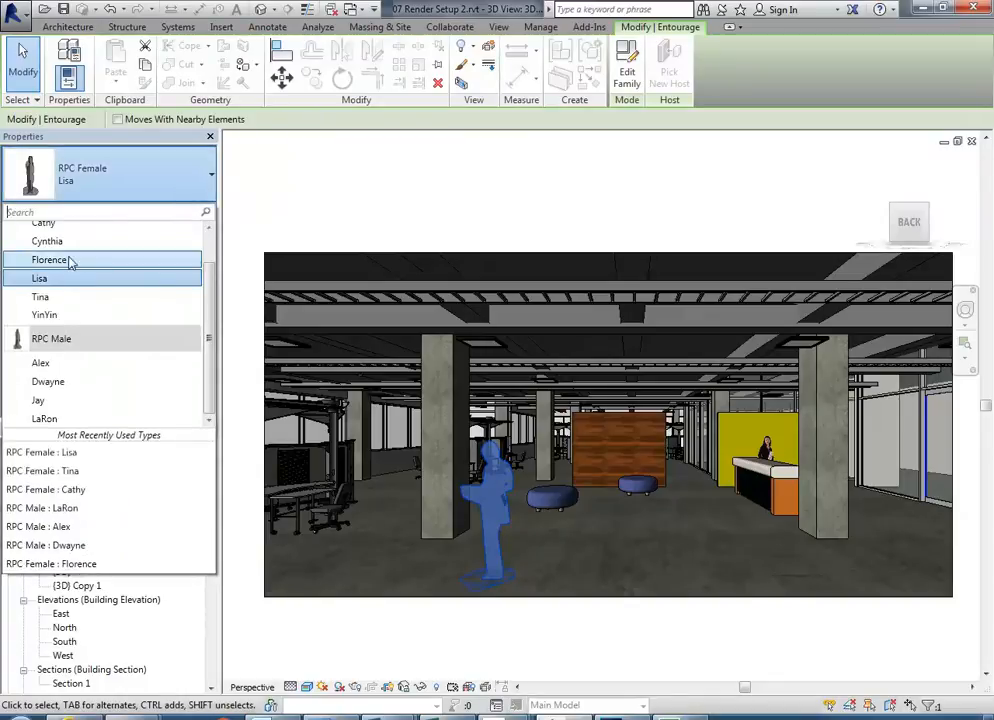
pyautogui.click(70, 262)
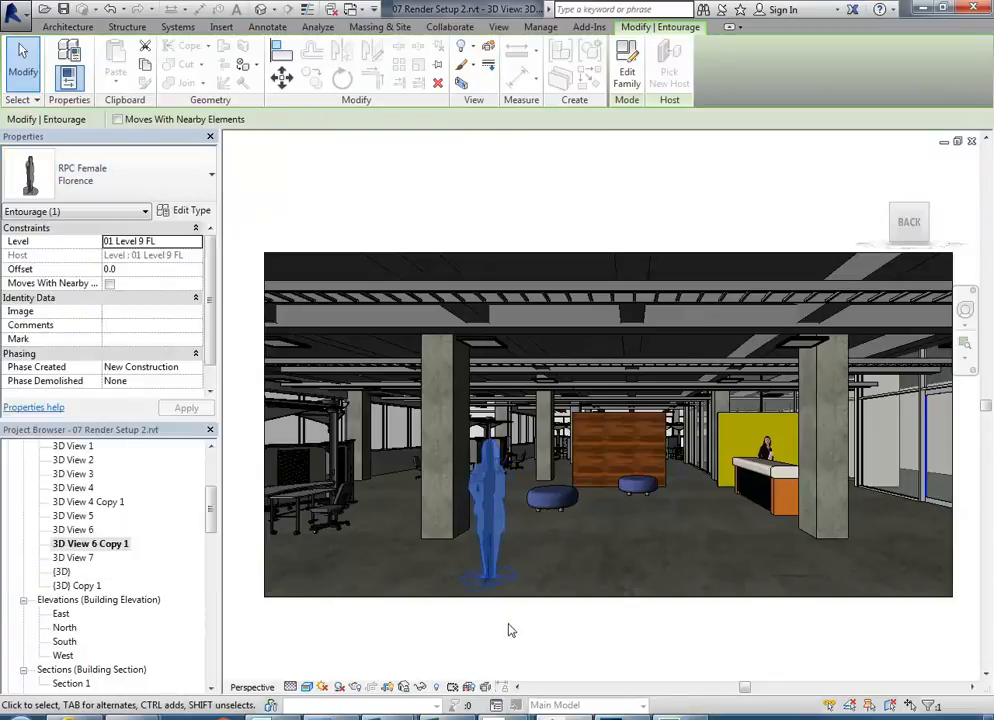
pyautogui.click(555, 640)
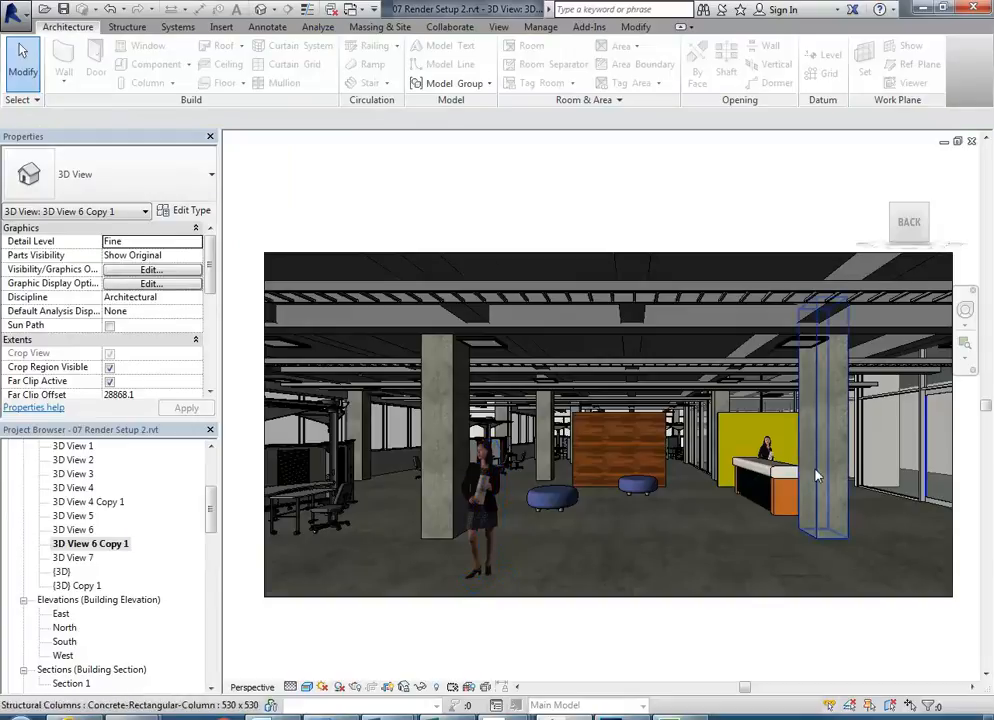
pyautogui.click(486, 522)
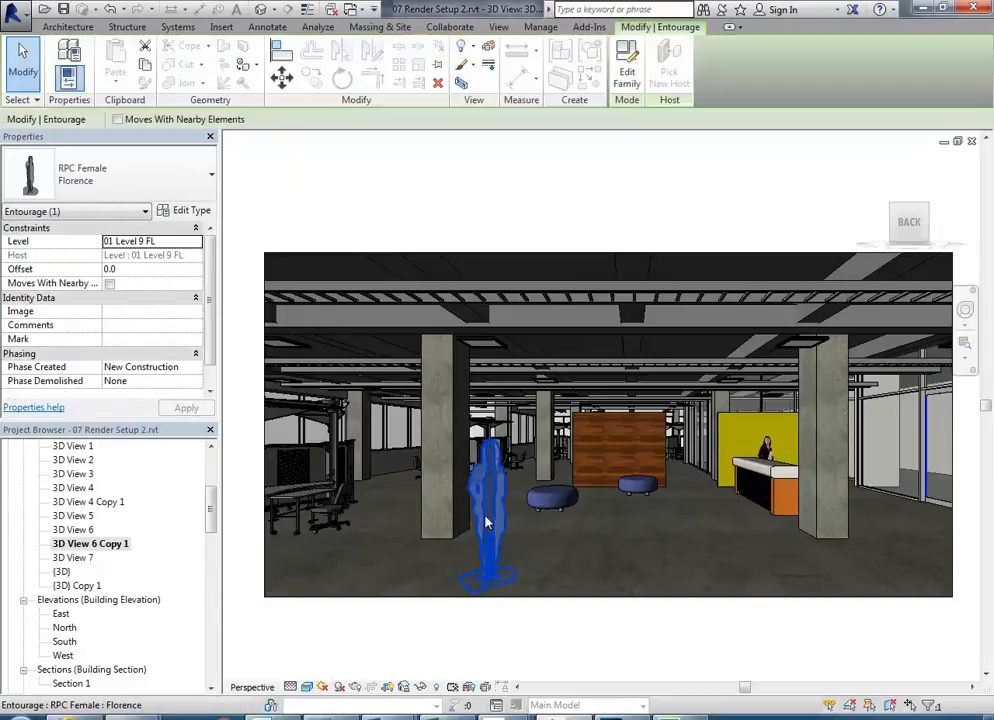
pyautogui.click(550, 645)
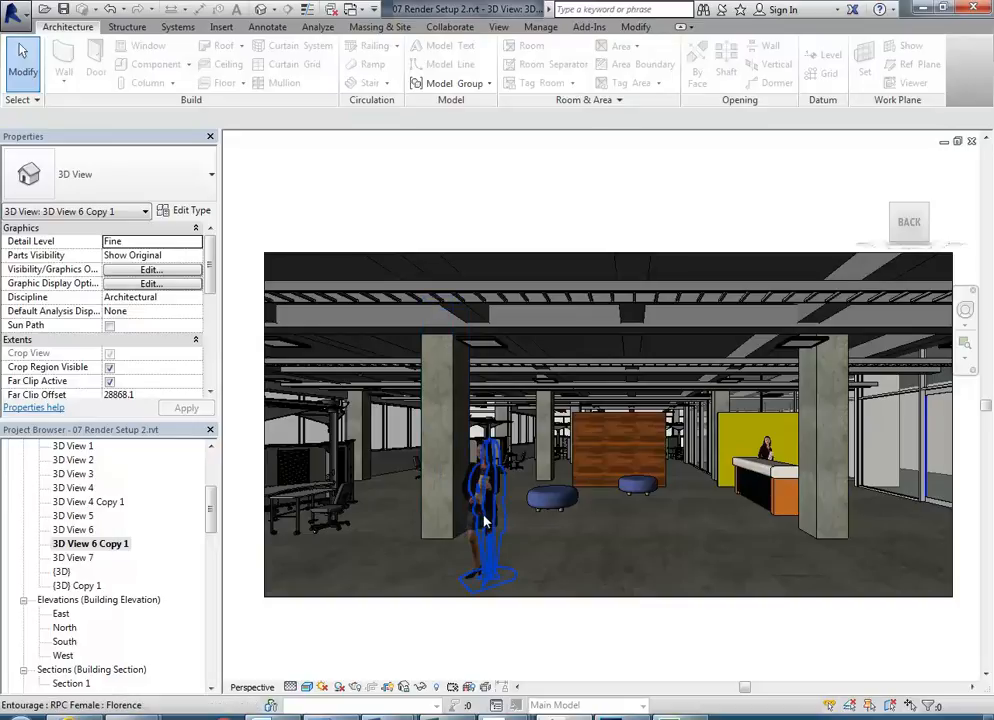
pyautogui.click(356, 687)
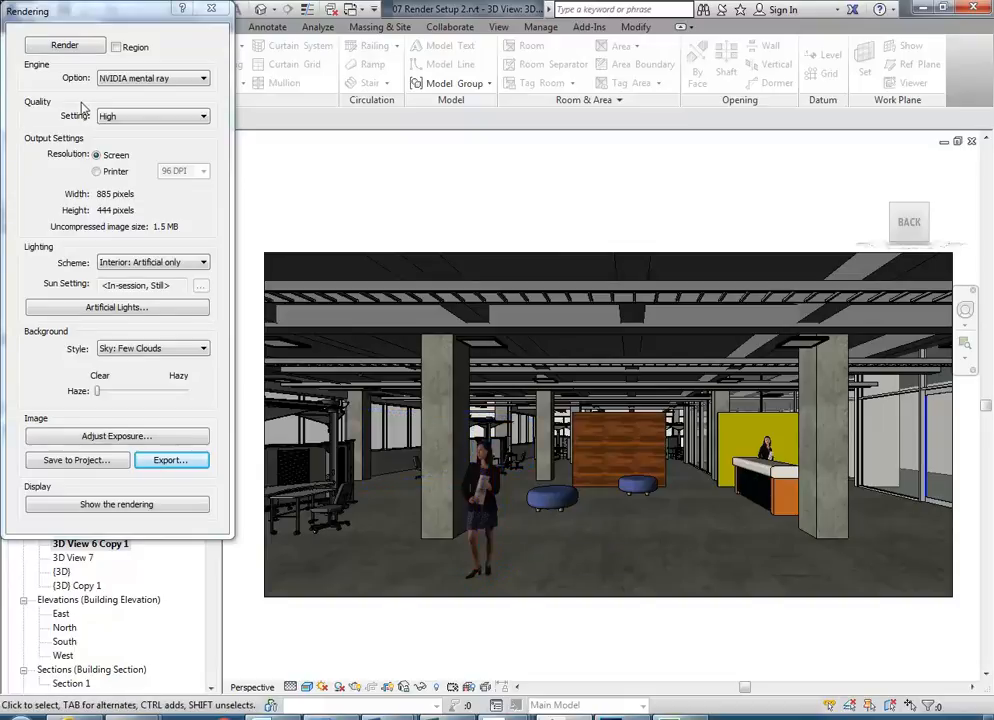
# - Set render quality to Draft and start rendering 3D View 6 Copy 1
pyautogui.click(128, 119)
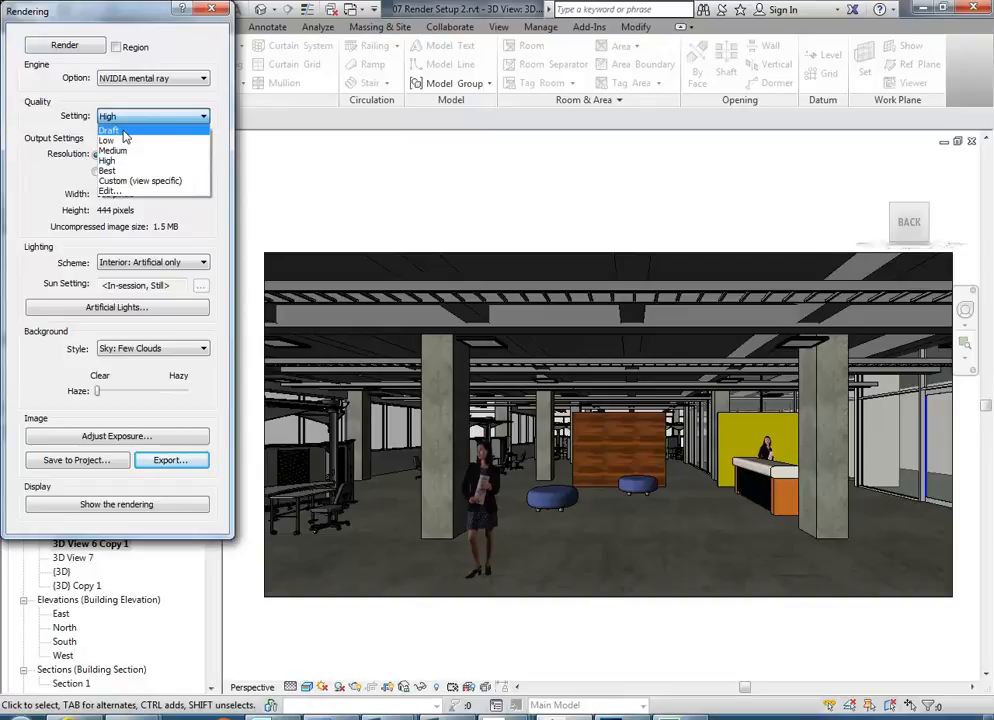
pyautogui.click(110, 131)
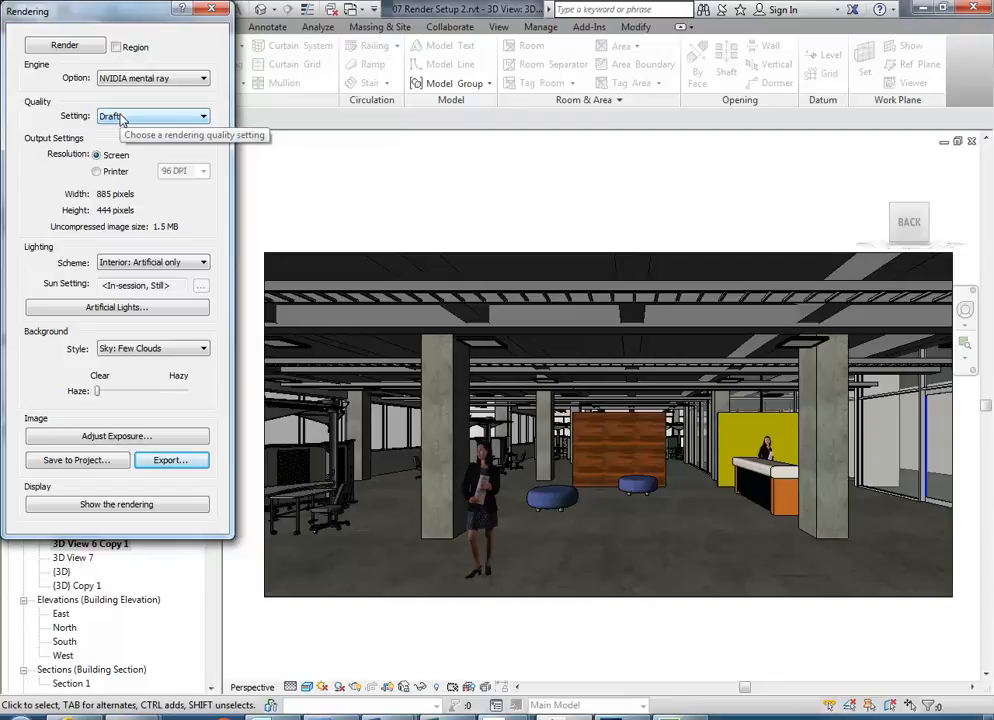
pyautogui.click(63, 47)
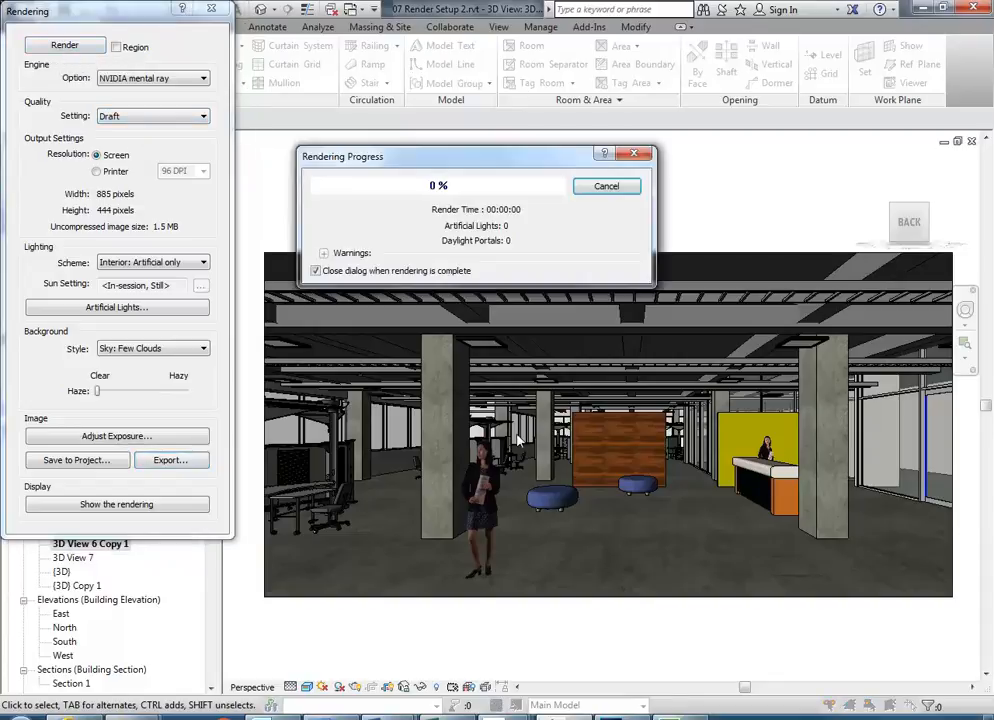
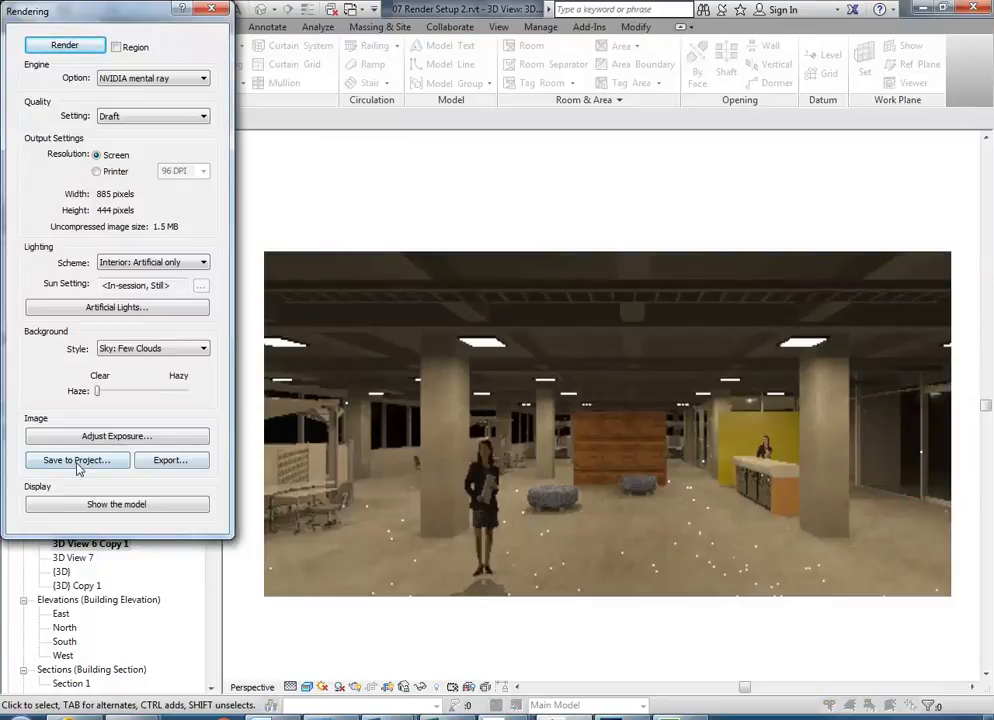
# - Export the draft render as a JPEG named '3D View 6 Copy 1 reference'
pyautogui.click(170, 460)
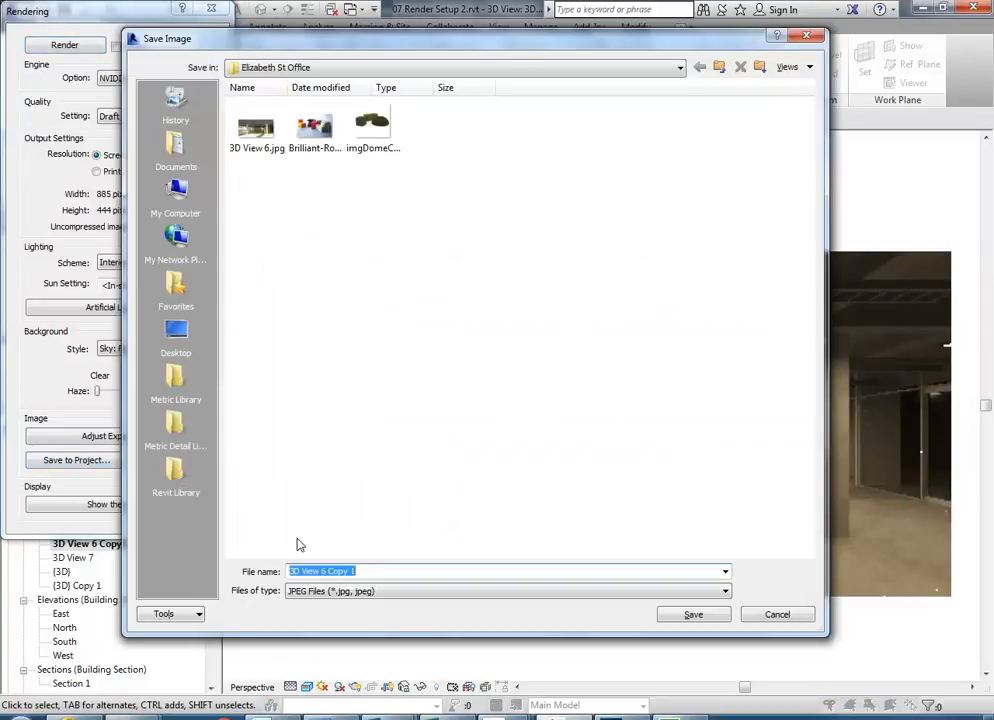
pyautogui.click(386, 573)
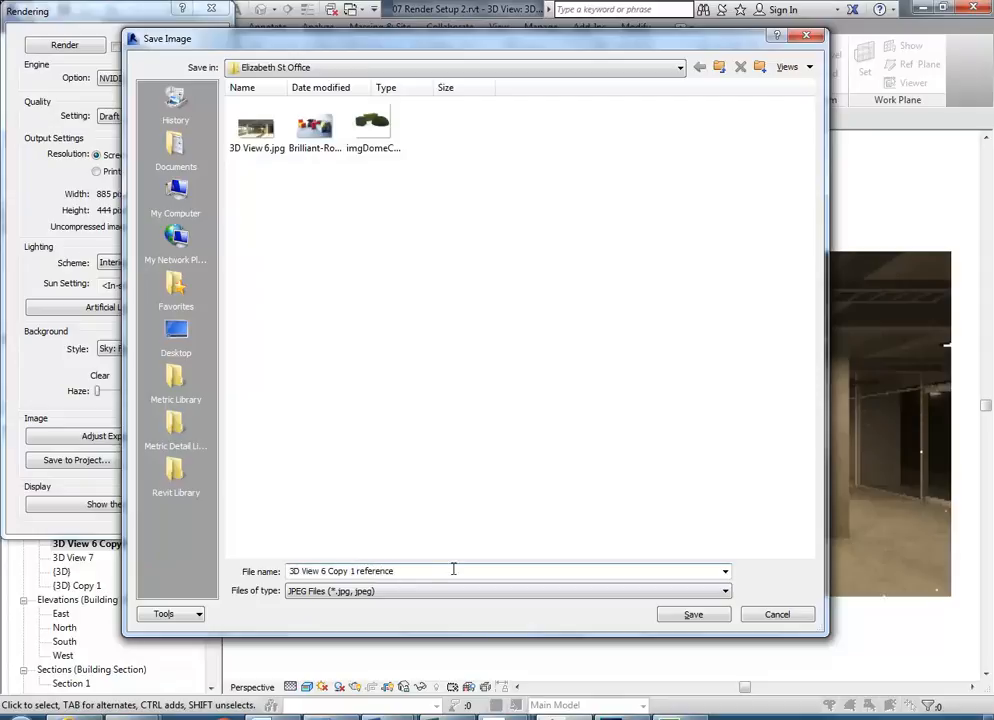
pyautogui.click(691, 616)
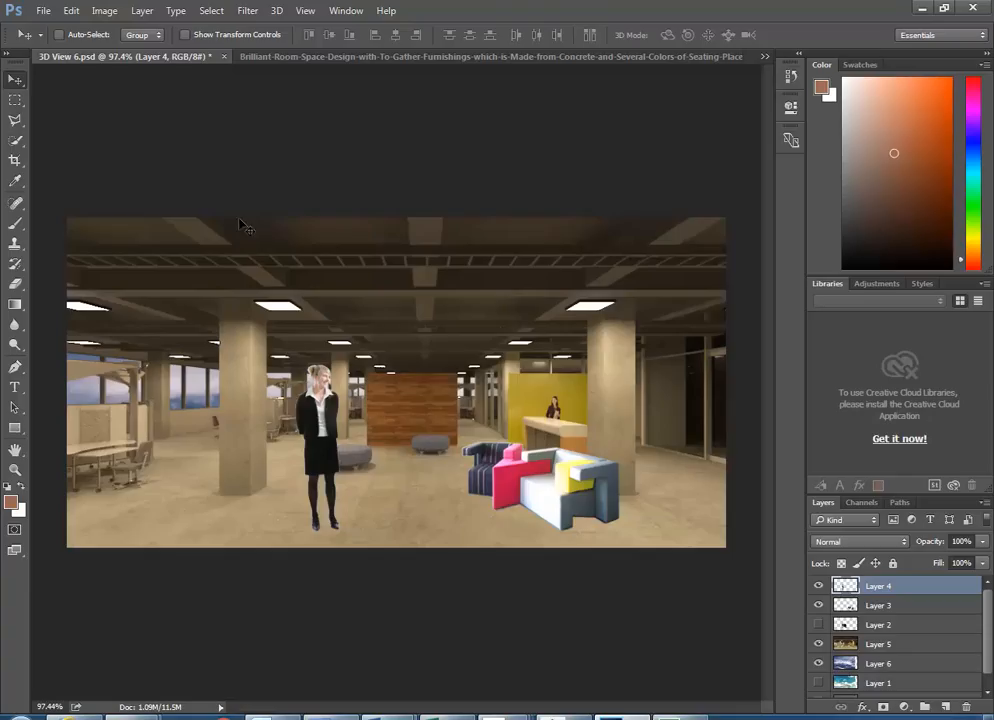
# - Open '3D View 6 Copy 1 reference.jpg' from U:\2016\CAD 2\Elizabeth St Office
pyautogui.click(44, 10)
pyautogui.click(48, 42)
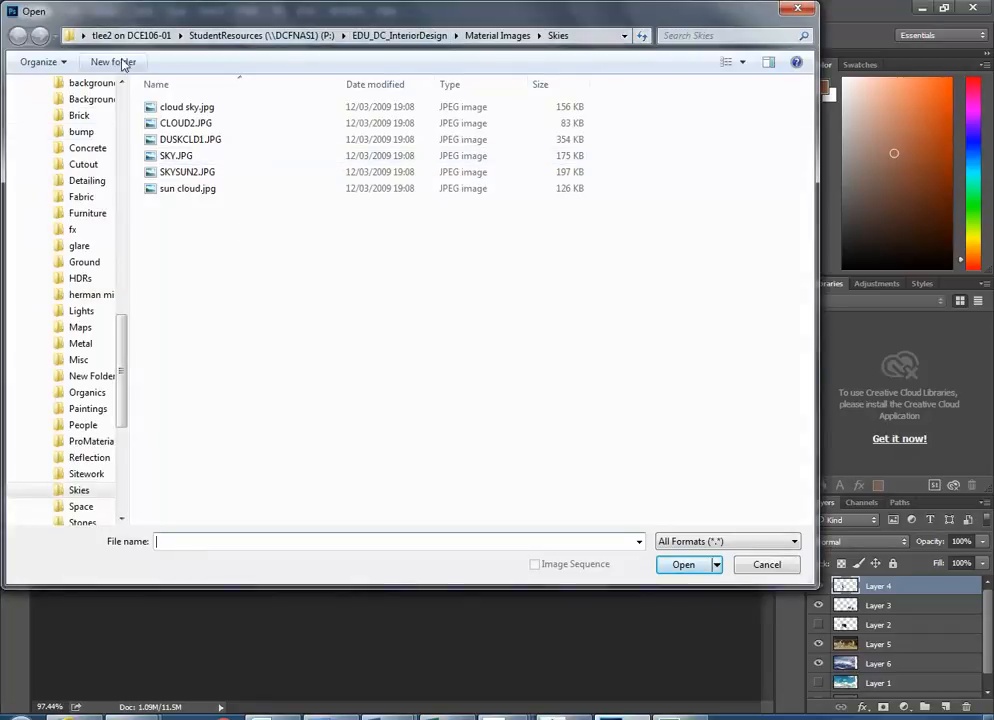
pyautogui.moveTo(120, 329); pyautogui.dragTo(118, 146)
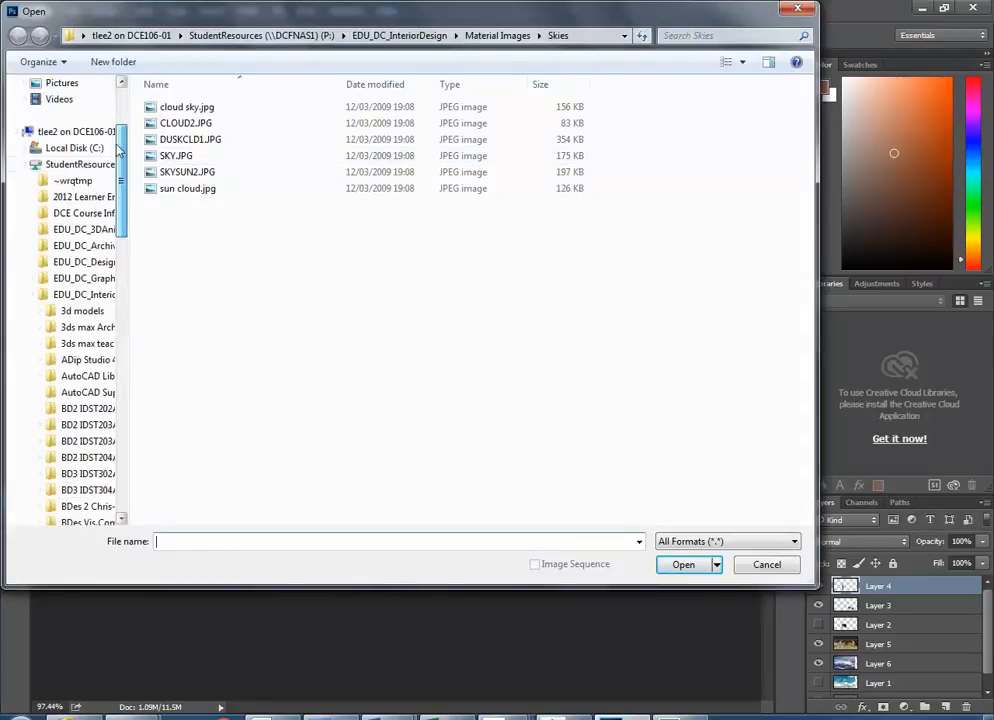
pyautogui.click(23, 163)
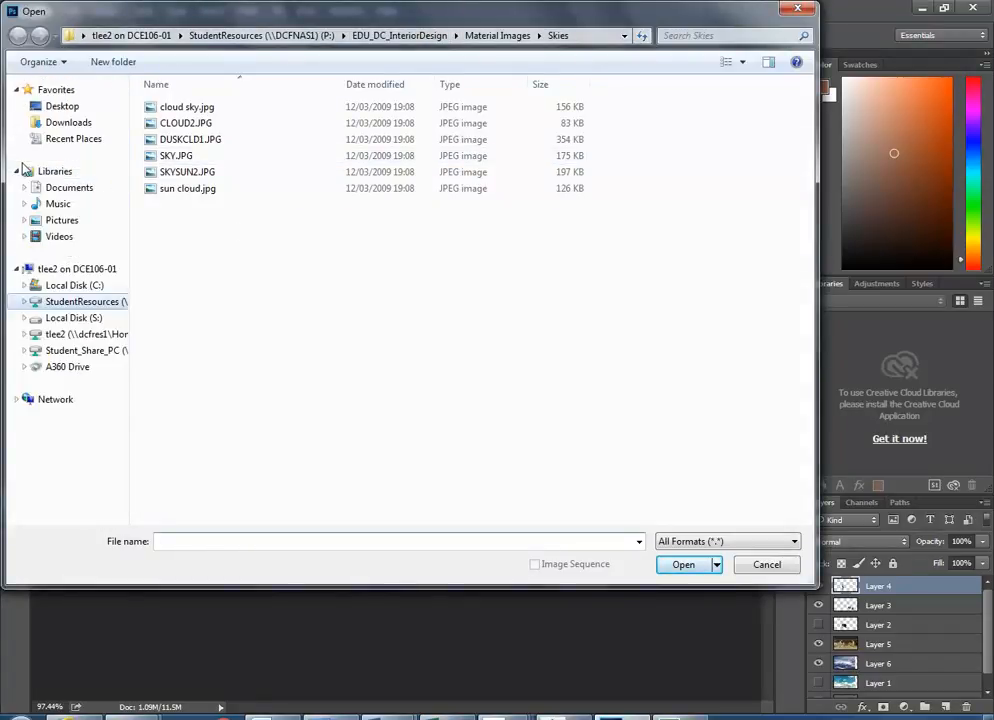
pyautogui.click(97, 333)
pyautogui.doubleClick(168, 188)
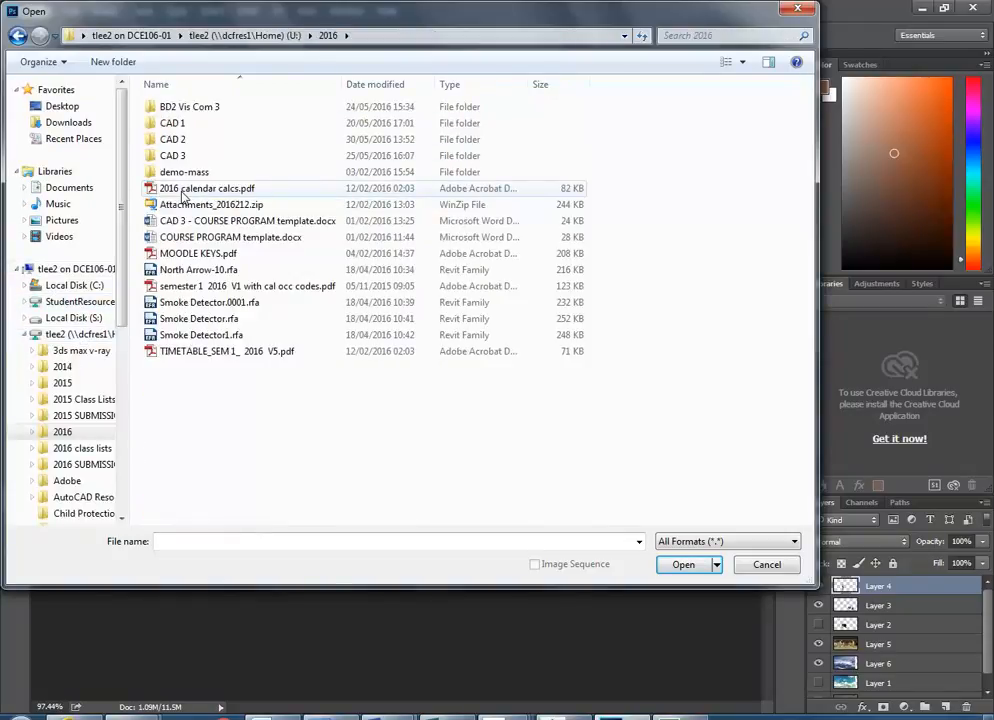
pyautogui.doubleClick(184, 141)
pyautogui.click(186, 125)
pyautogui.doubleClick(186, 125)
pyautogui.click(395, 88)
pyautogui.click(213, 108)
pyautogui.doubleClick(213, 108)
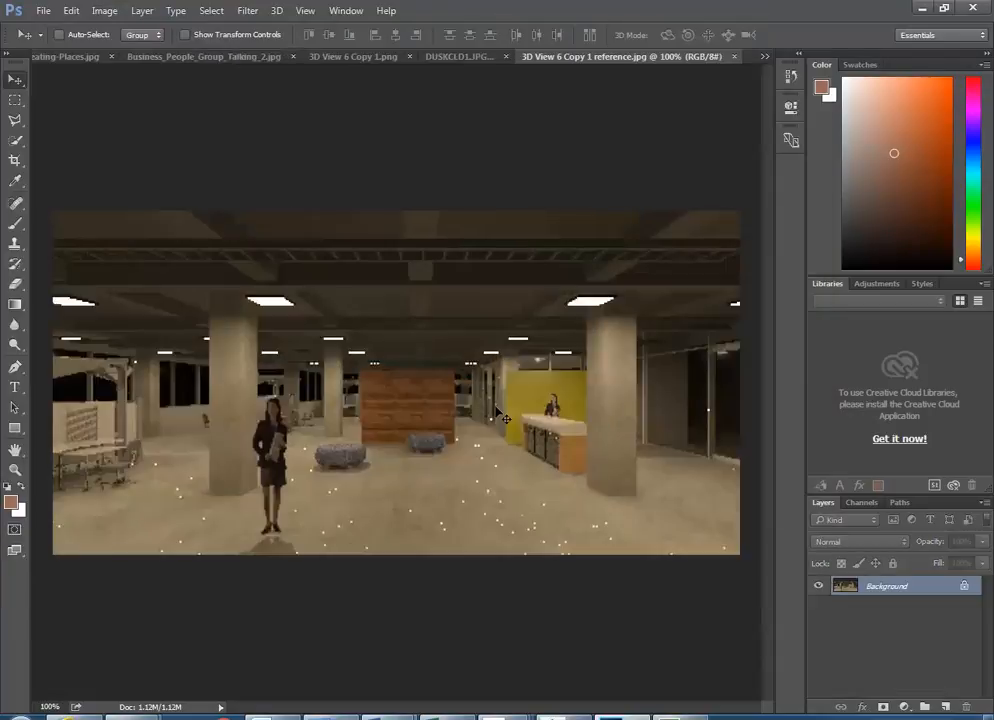
# - Select the whole render and switch back to the 3D View 6.psd composite
pyautogui.hotkey('ctrl', 'a')
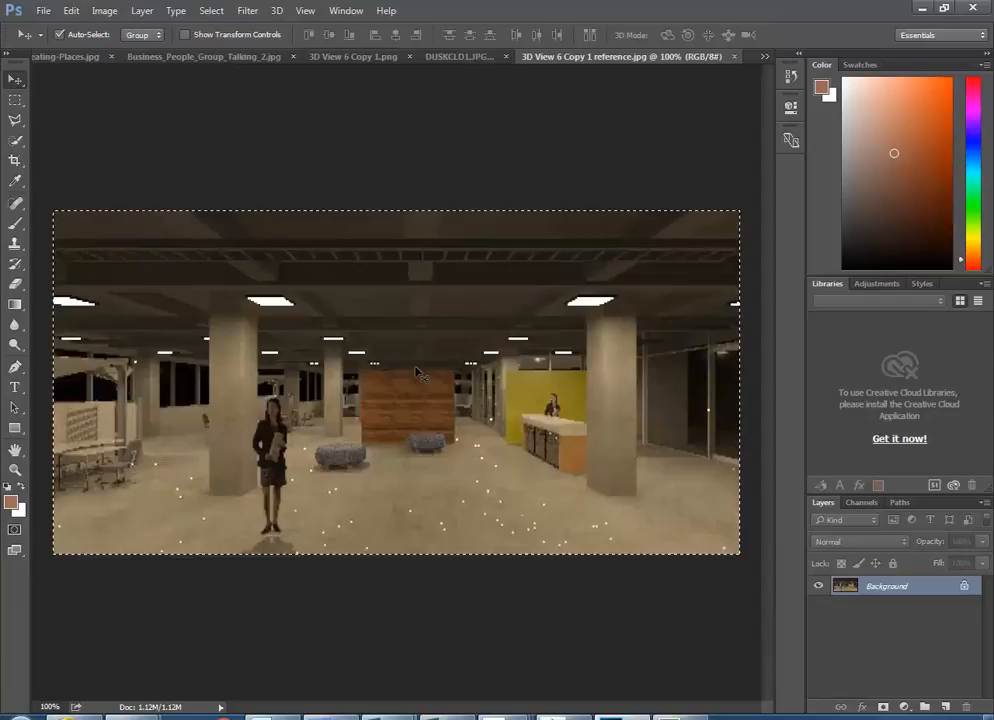
pyautogui.click(763, 57)
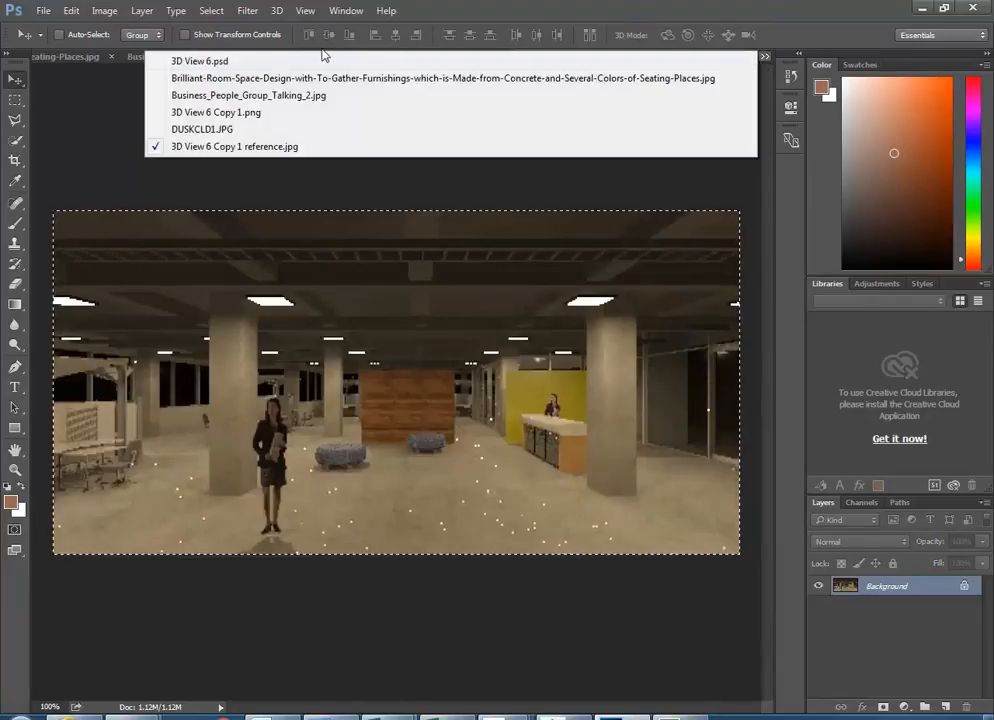
pyautogui.click(195, 60)
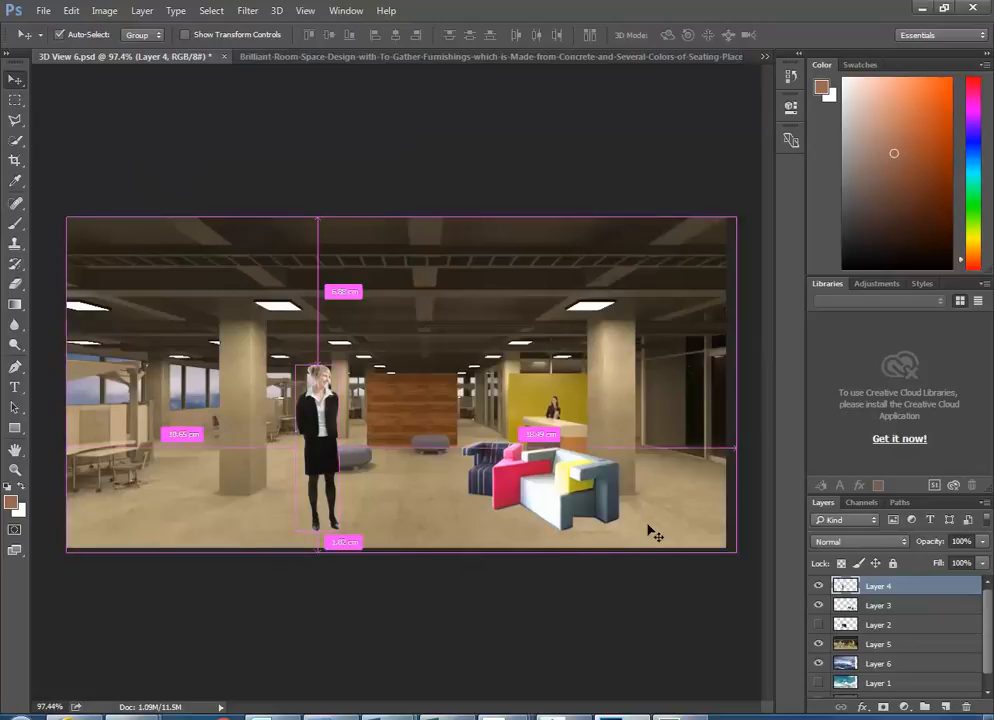
# - Paste the copied render above Layer 6 as a new Layer 7
pyautogui.click(848, 646)
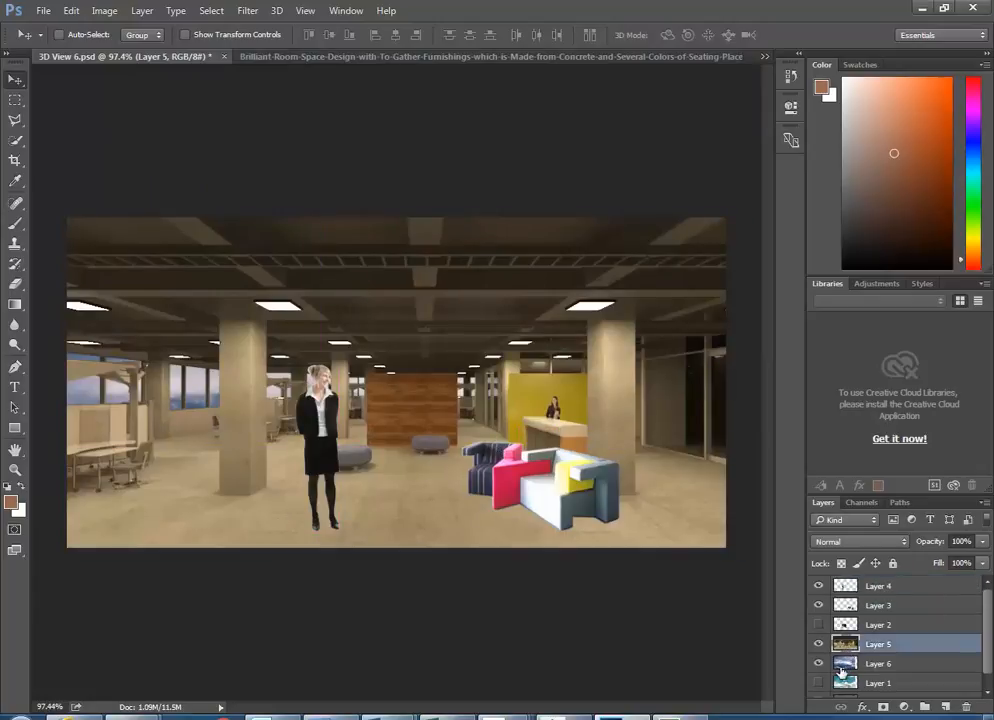
pyautogui.click(845, 673)
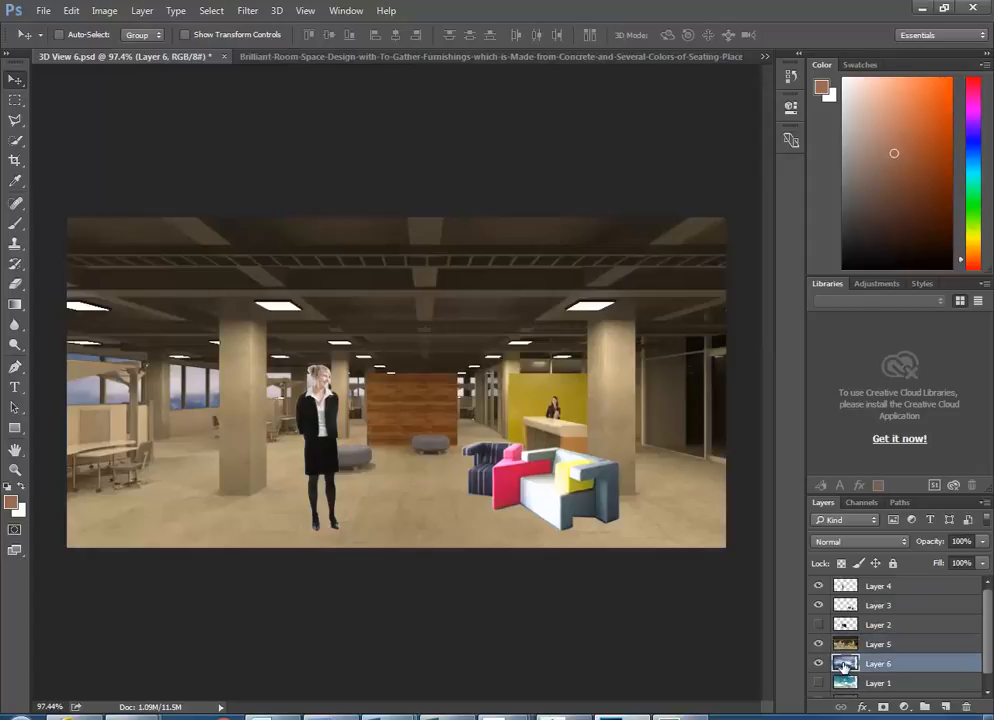
pyautogui.press('ctrl')
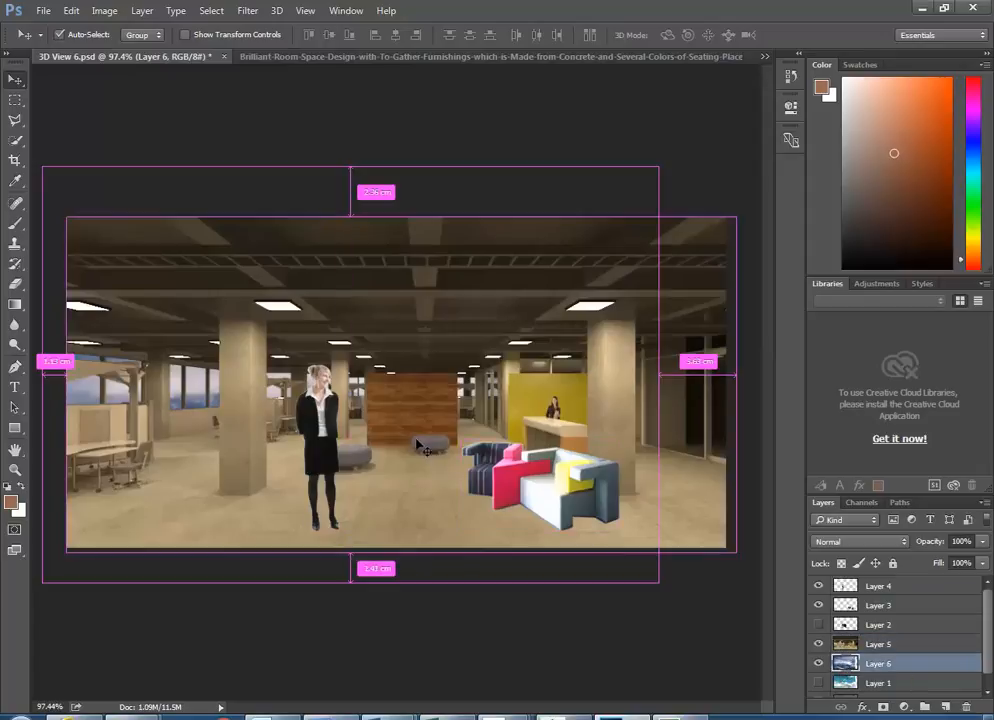
pyautogui.hotkey('ctrl', 'v')
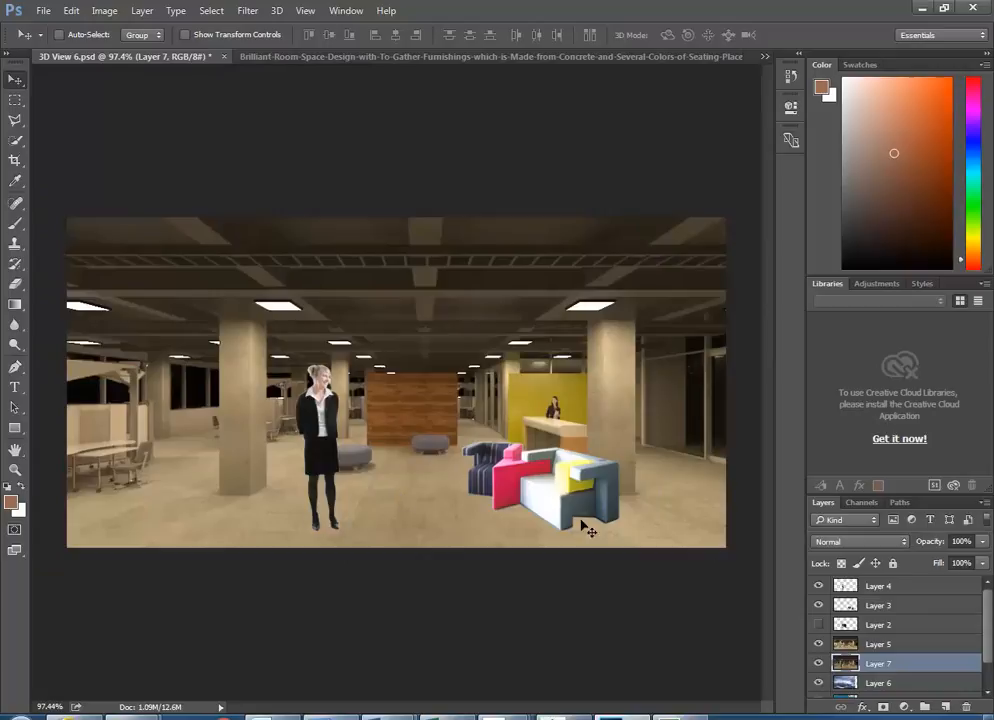
# - Compare the two room renders by toggling Layer 5, leaving it hidden
pyautogui.click(818, 646)
pyautogui.click(818, 646)
pyautogui.click(818, 646)
pyautogui.click(818, 646)
pyautogui.click(818, 646)
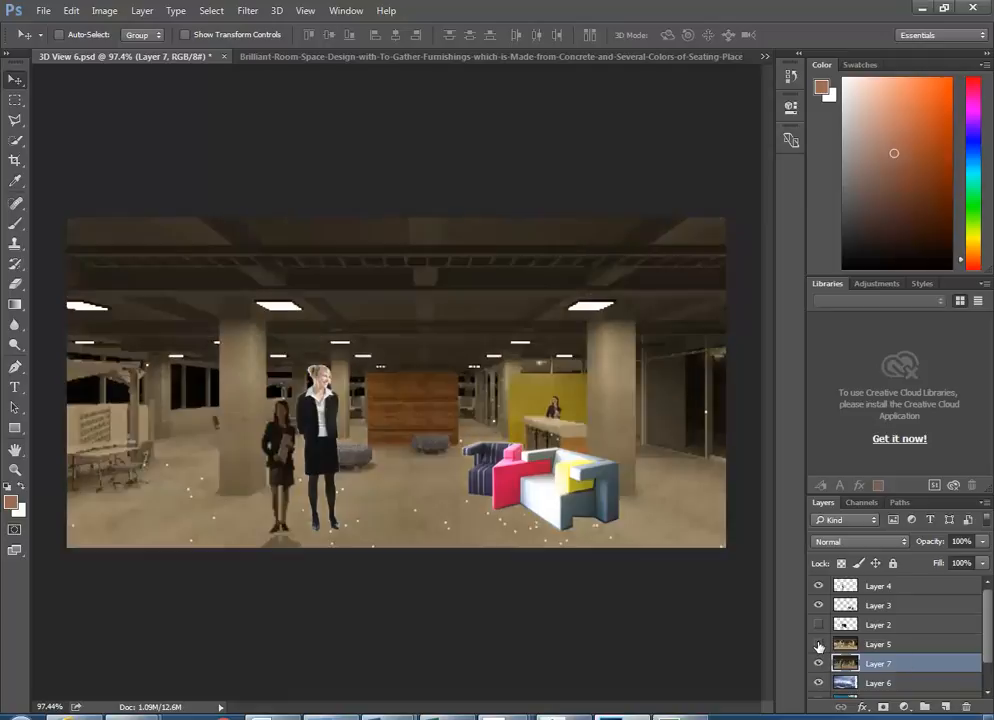
pyautogui.click(818, 646)
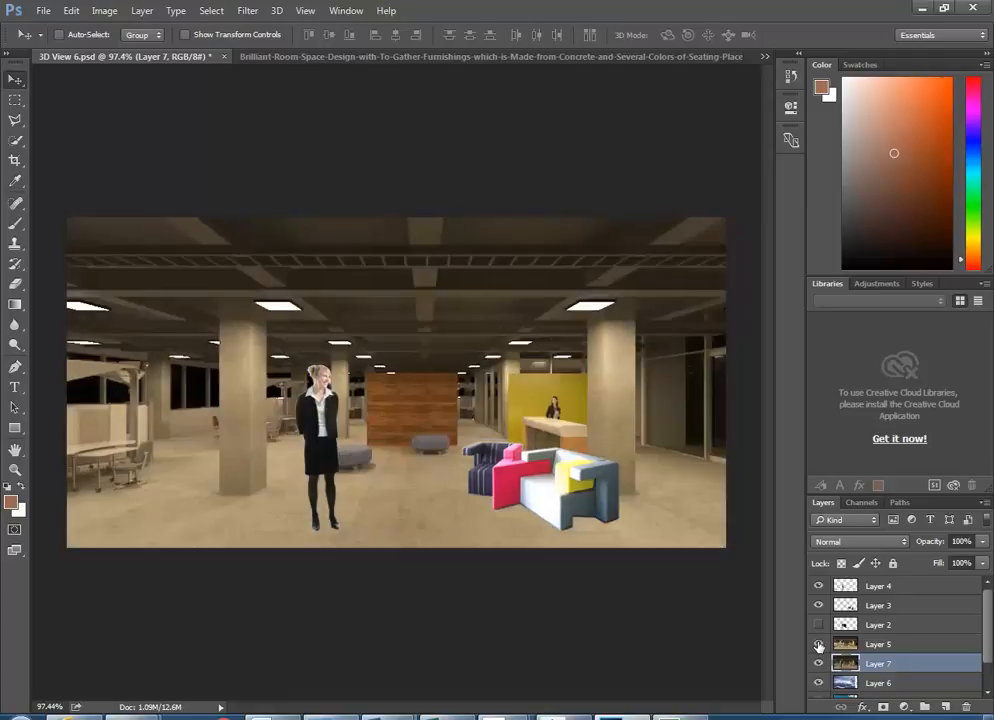
pyautogui.click(818, 646)
pyautogui.click(818, 646)
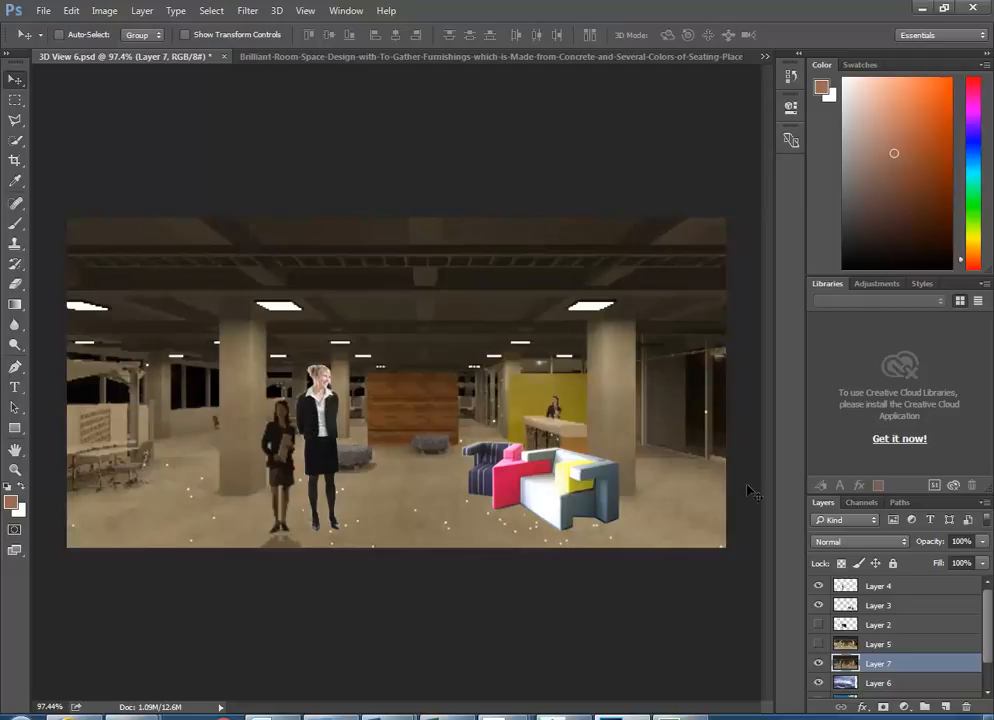
pyautogui.click(827, 587)
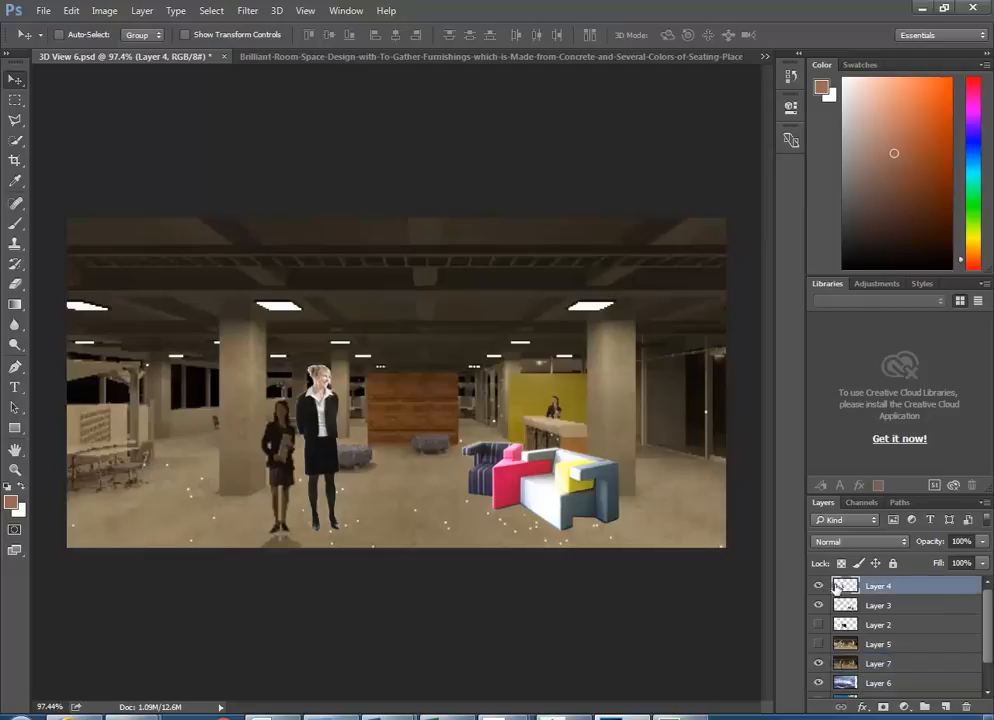
# - Move the blonde woman left and scale her down to about 83%
pyautogui.moveTo(320, 432); pyautogui.dragTo(281, 430)
pyautogui.hotkey('ctrl', 't')
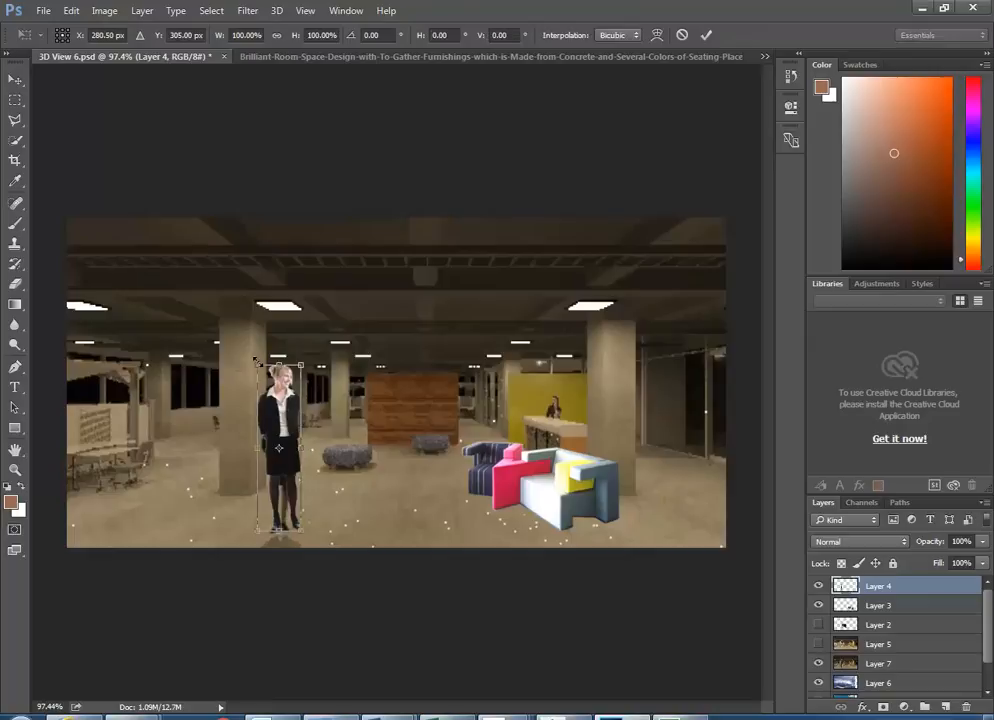
pyautogui.moveTo(256, 362); pyautogui.dragTo(253, 393)
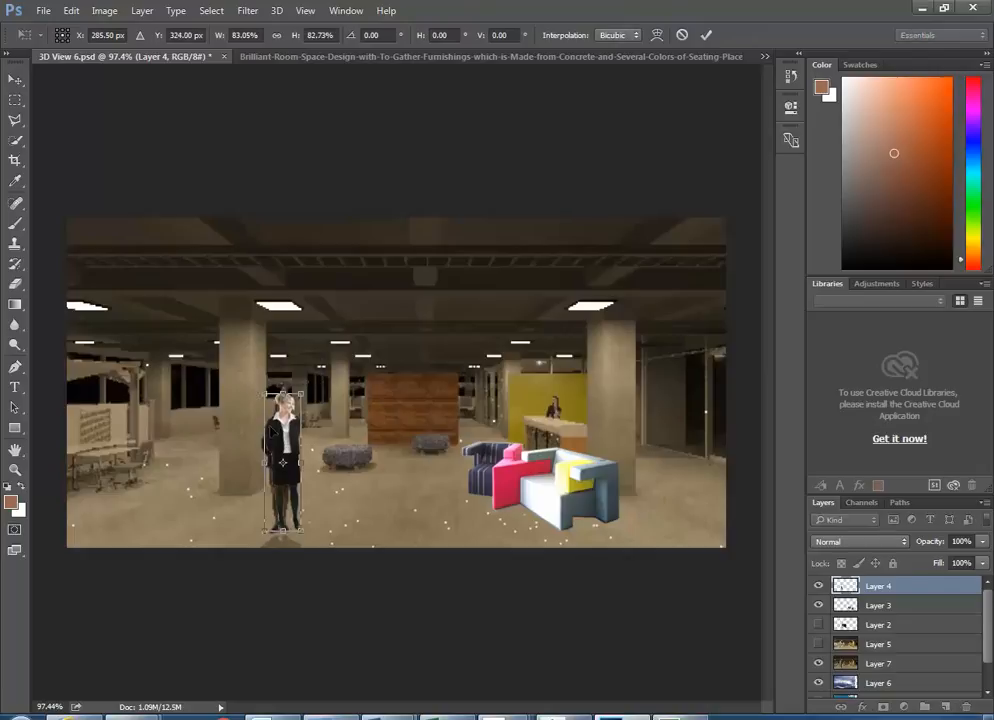
pyautogui.press('Return')
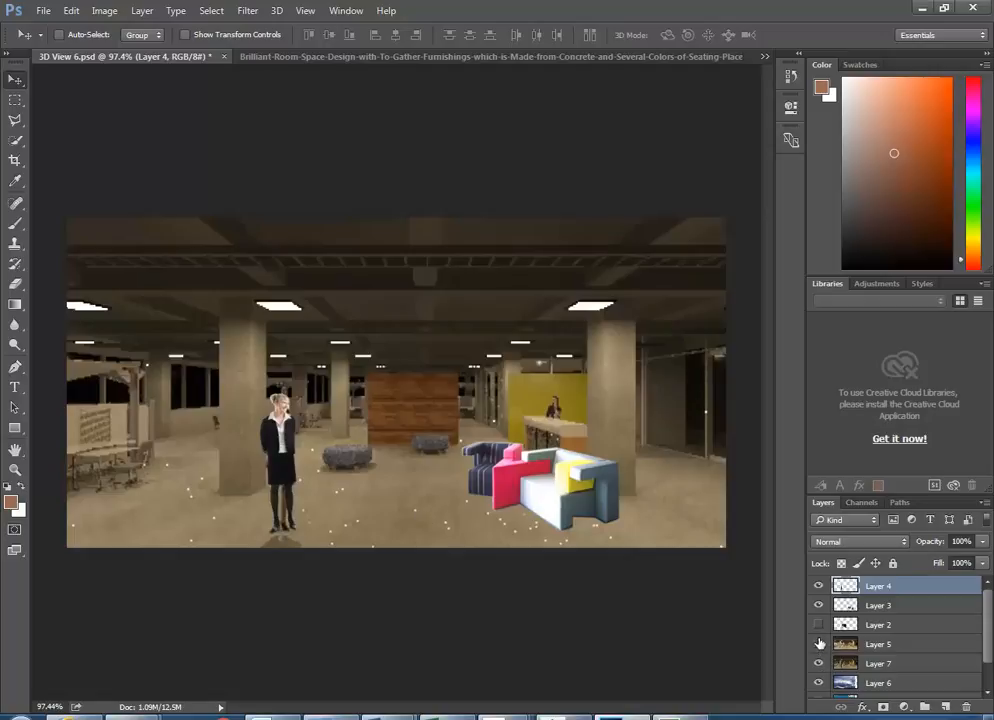
# - Toggle Layer 5 to compare backgrounds, then close Revit's Rendering dialog
pyautogui.click(820, 644)
pyautogui.click(820, 644)
pyautogui.click(820, 644)
pyautogui.click(820, 644)
pyautogui.click(820, 644)
pyautogui.click(820, 644)
pyautogui.click(820, 644)
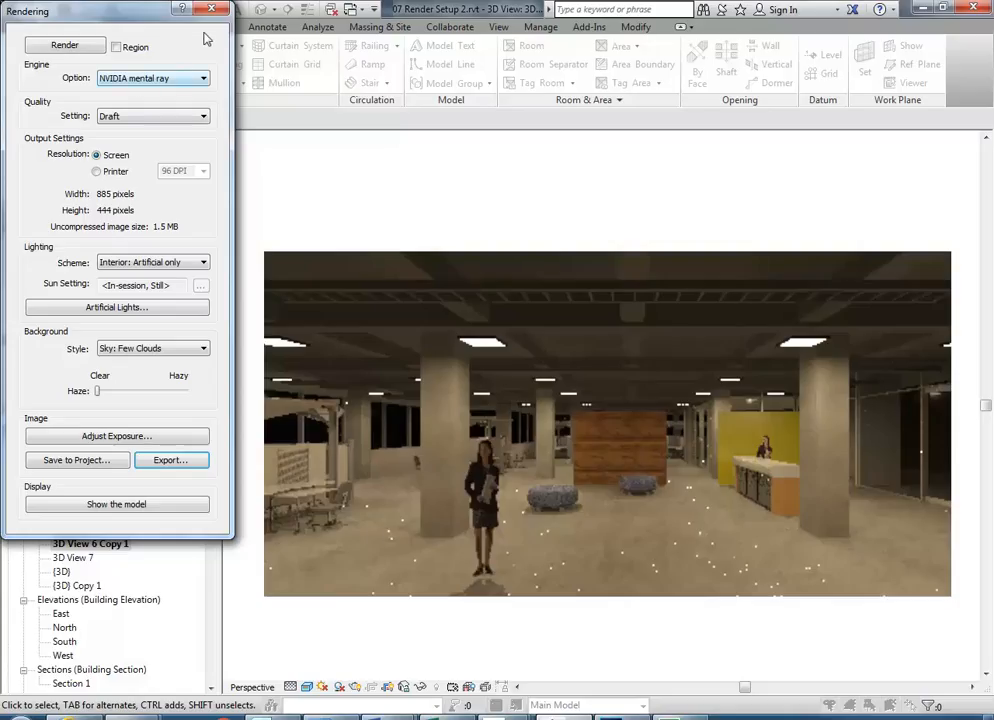
pyautogui.click(211, 10)
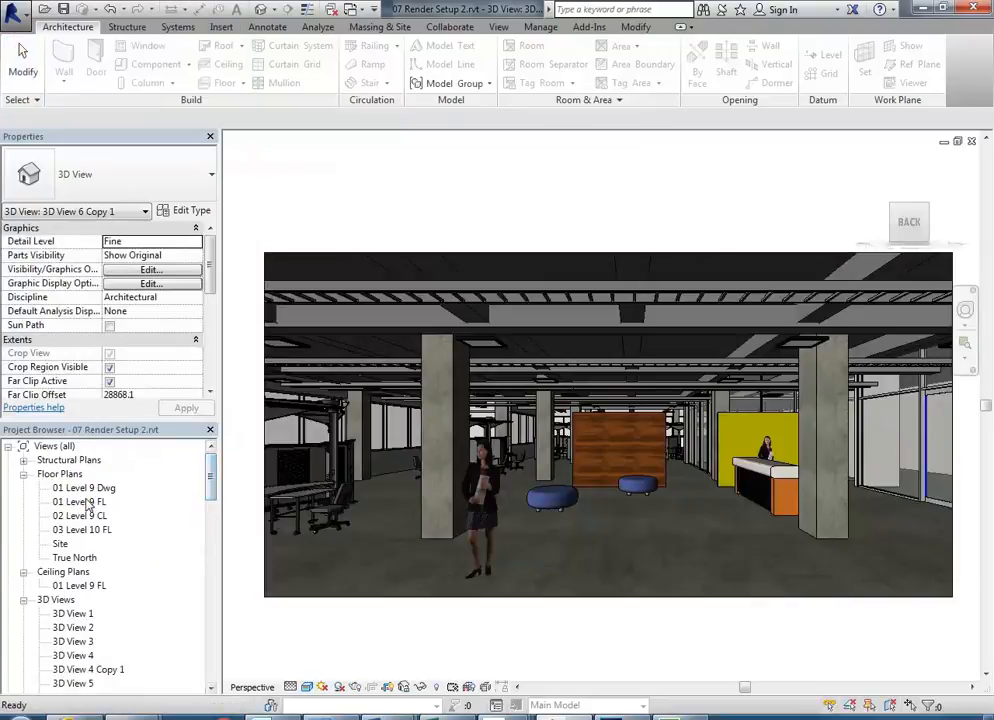
# - Open the 01 Level 9 FL floor plan in Revit
pyautogui.doubleClick(104, 502)
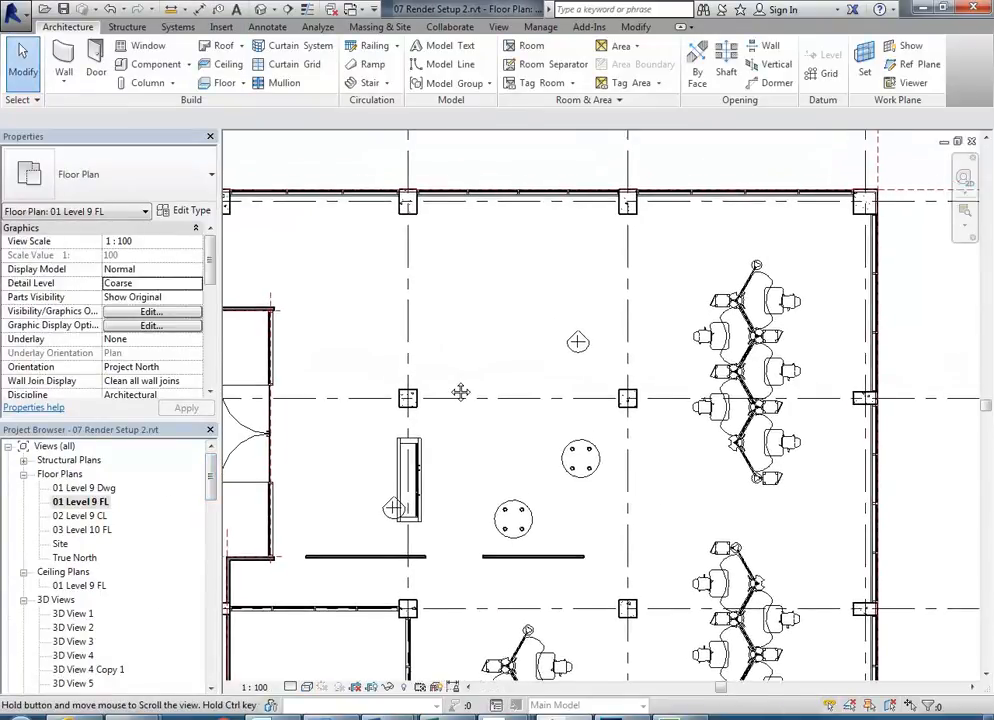
pyautogui.scroll(-2, 459, 377)
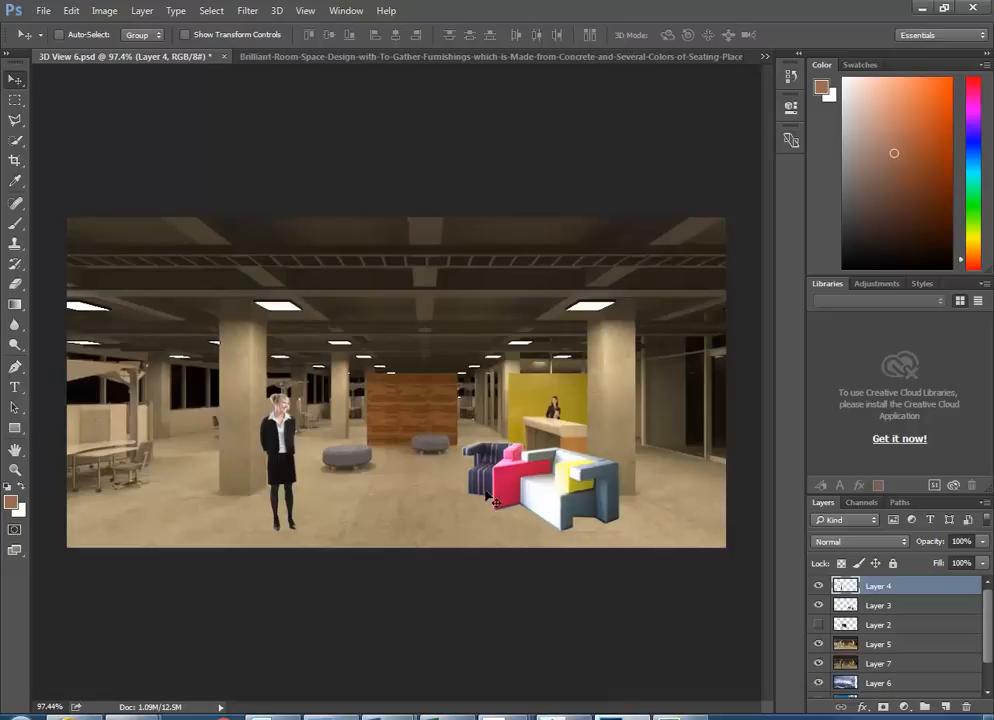
pyautogui.moveTo(562, 712)
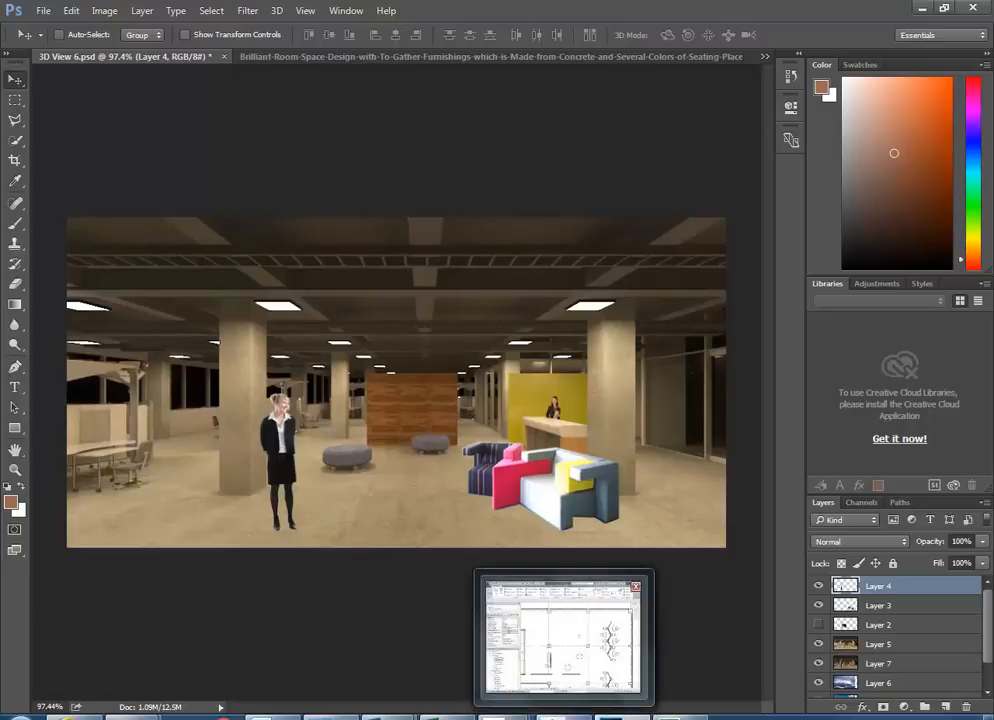
pyautogui.click(560, 650)
pyautogui.scroll(2, 399, 405)
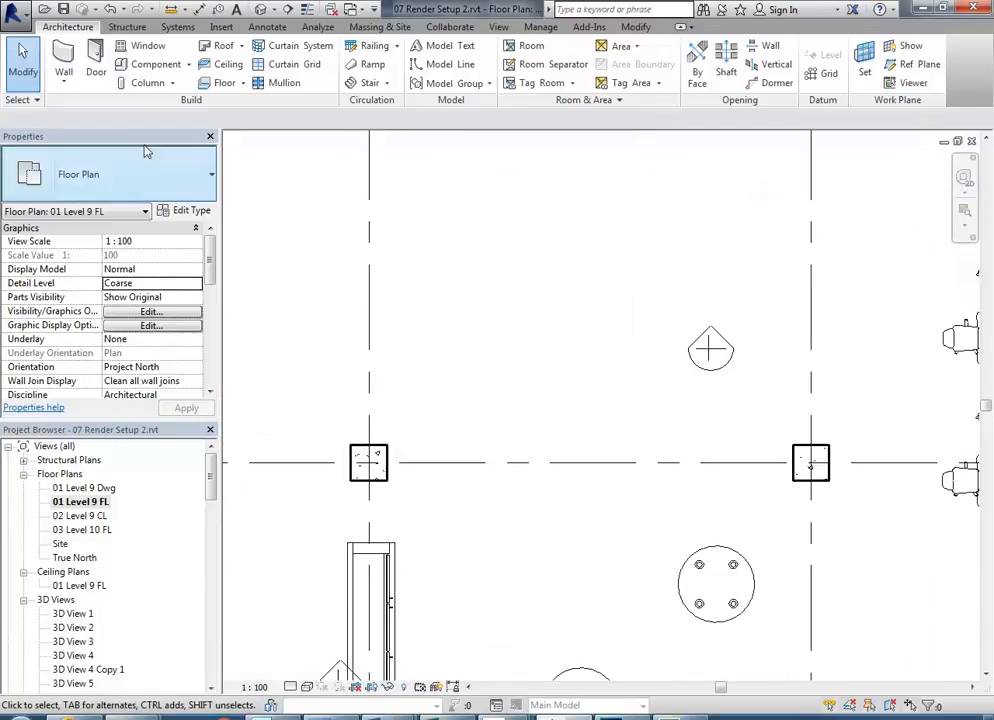
# - Start an in-place Furniture category model, accepting the name Furniture 1
pyautogui.click(148, 64)
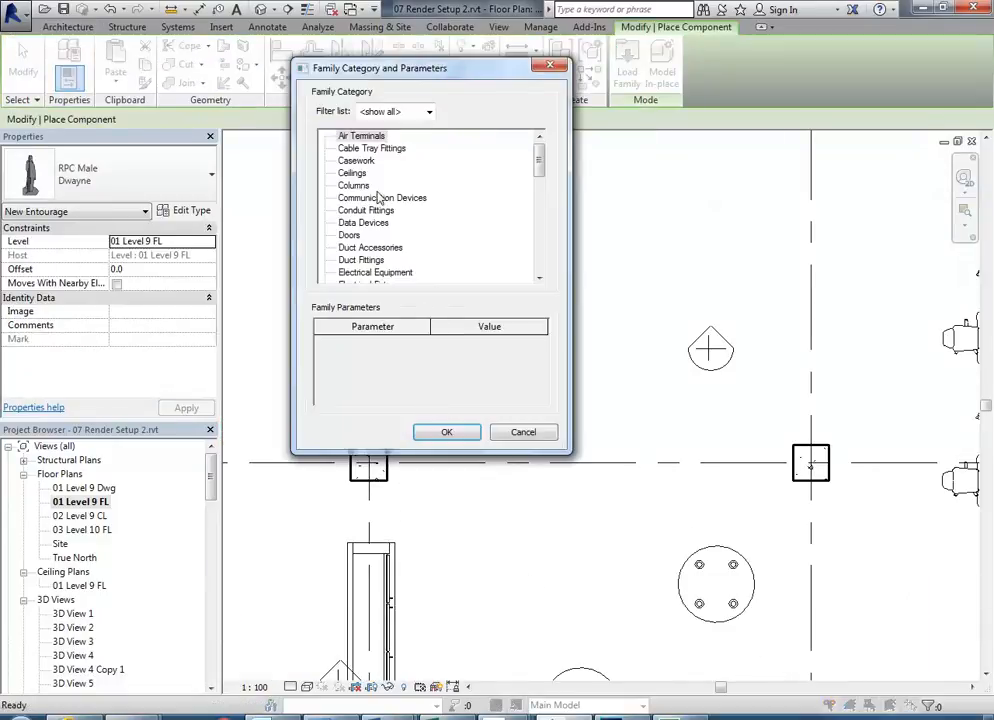
pyautogui.click(349, 235)
pyautogui.scroll(-2, 346, 243)
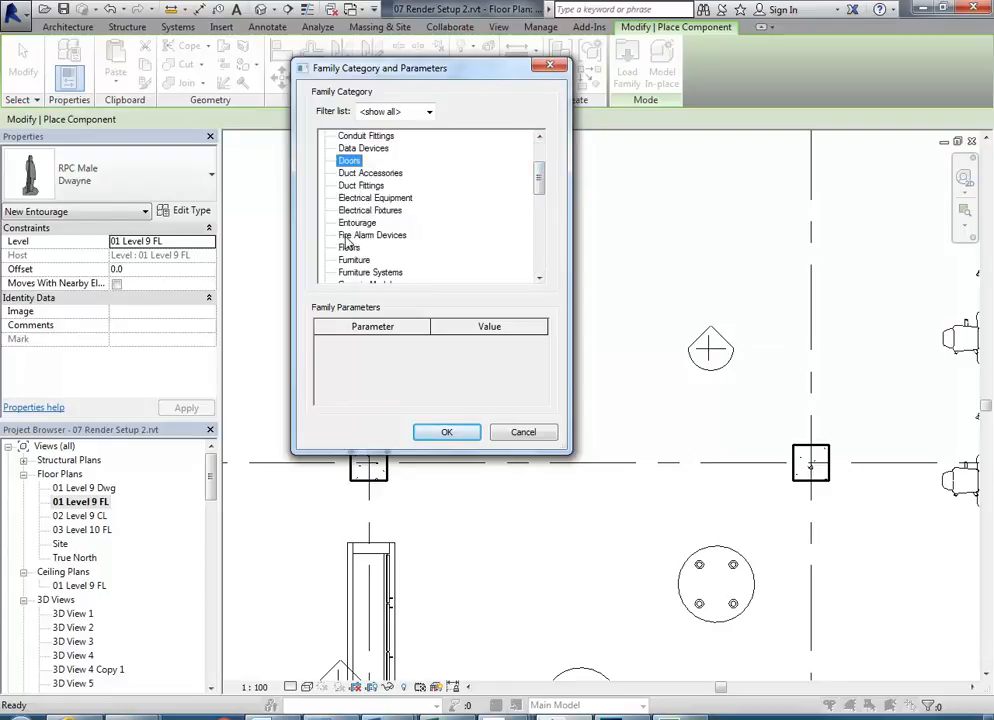
pyautogui.doubleClick(350, 261)
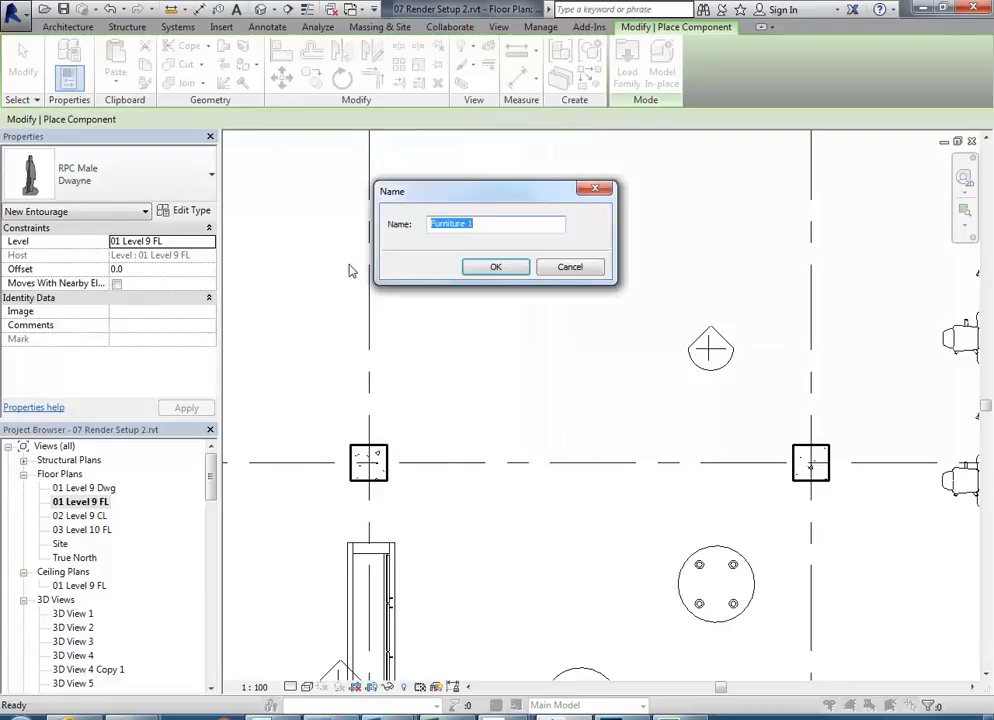
pyautogui.click(485, 263)
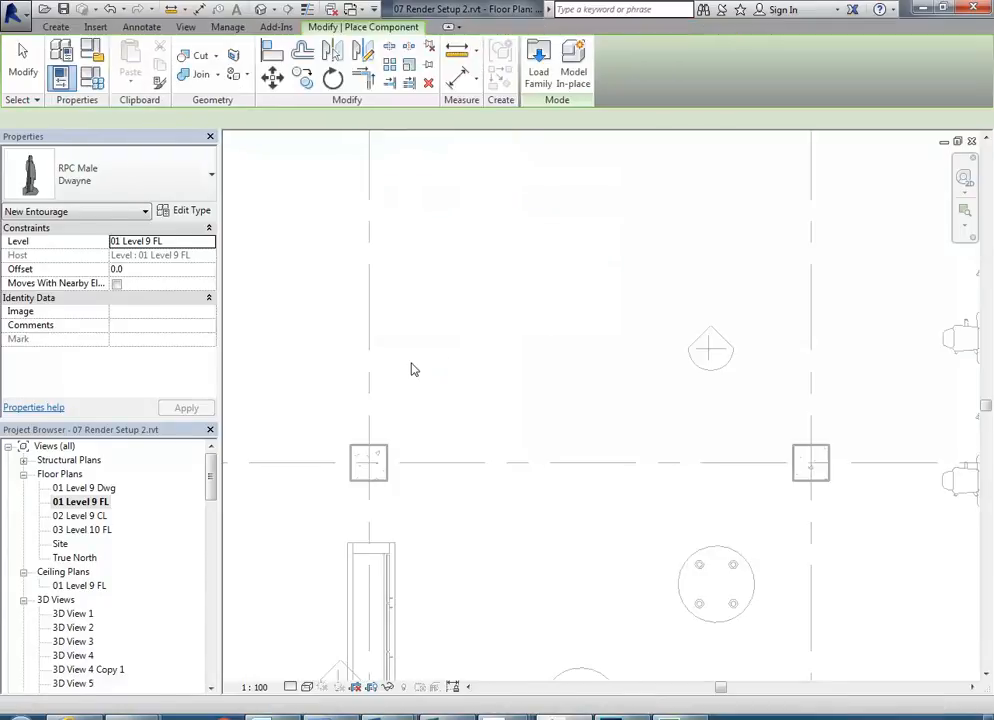
pyautogui.scroll(3, 410, 370)
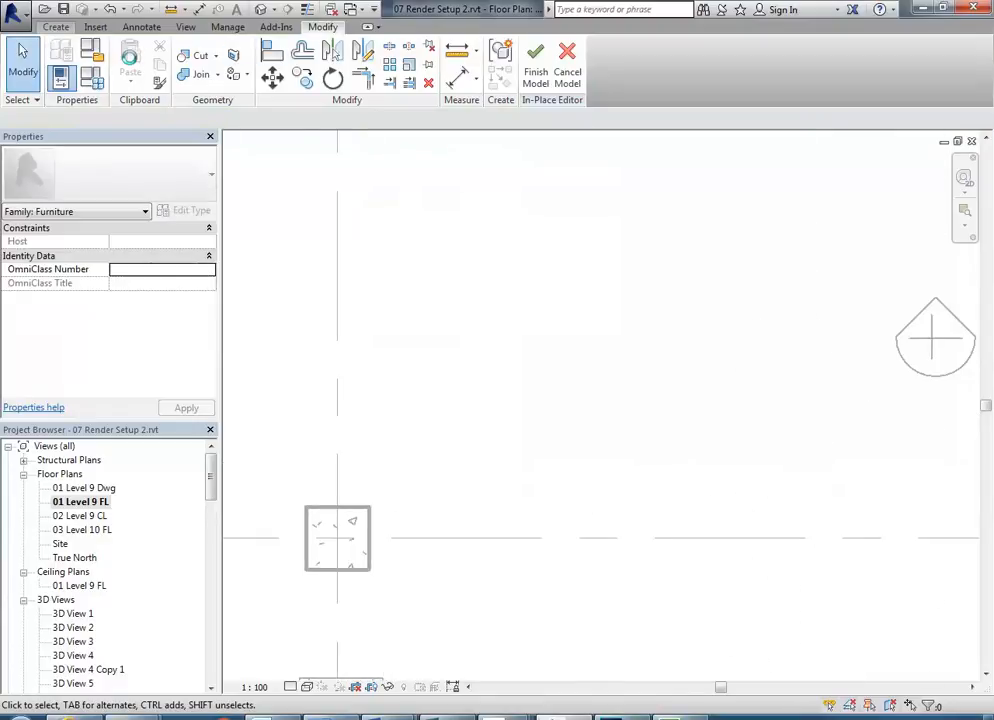
# - Start an extrusion sketch and delete the stray diagonal line drawn first
pyautogui.click(55, 27)
pyautogui.click(131, 58)
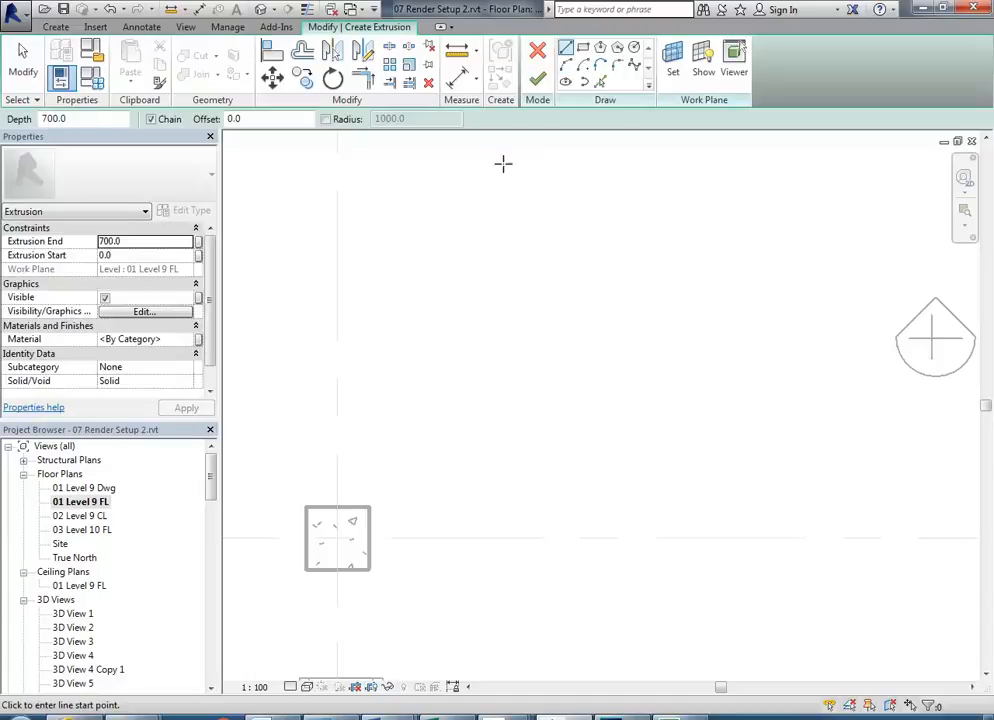
pyautogui.click(433, 303)
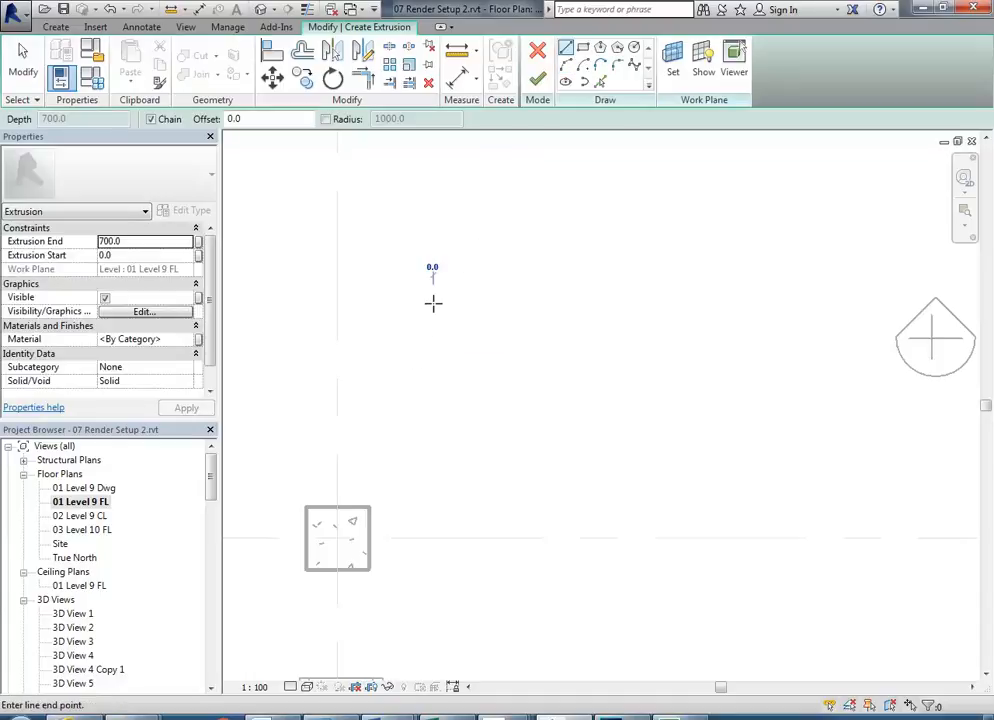
pyautogui.click(362, 376)
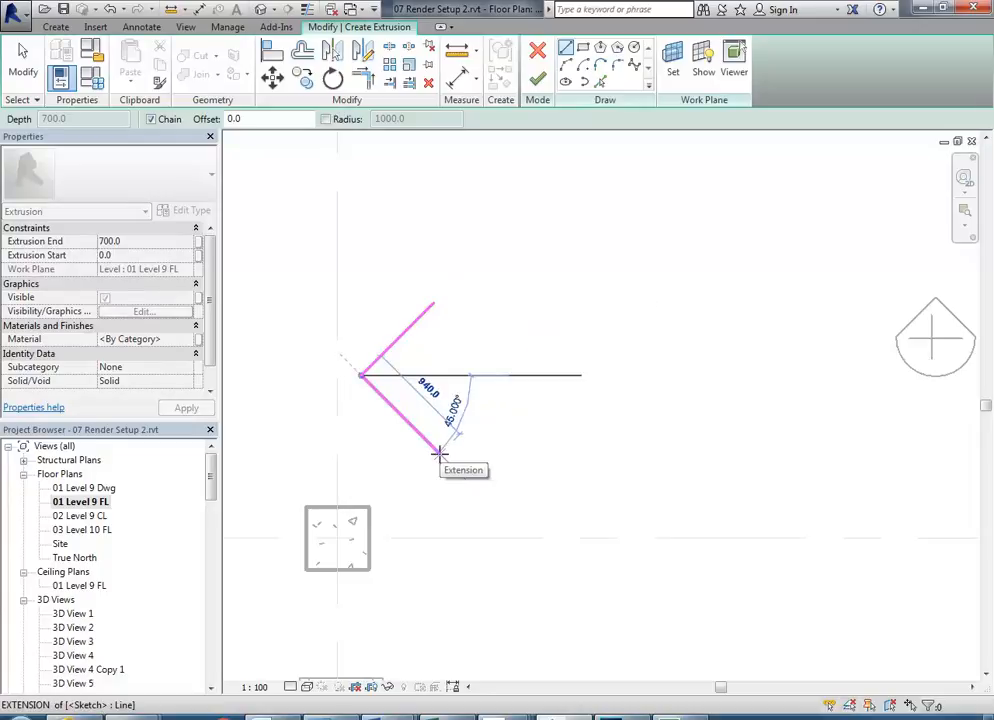
pyautogui.press('Escape')
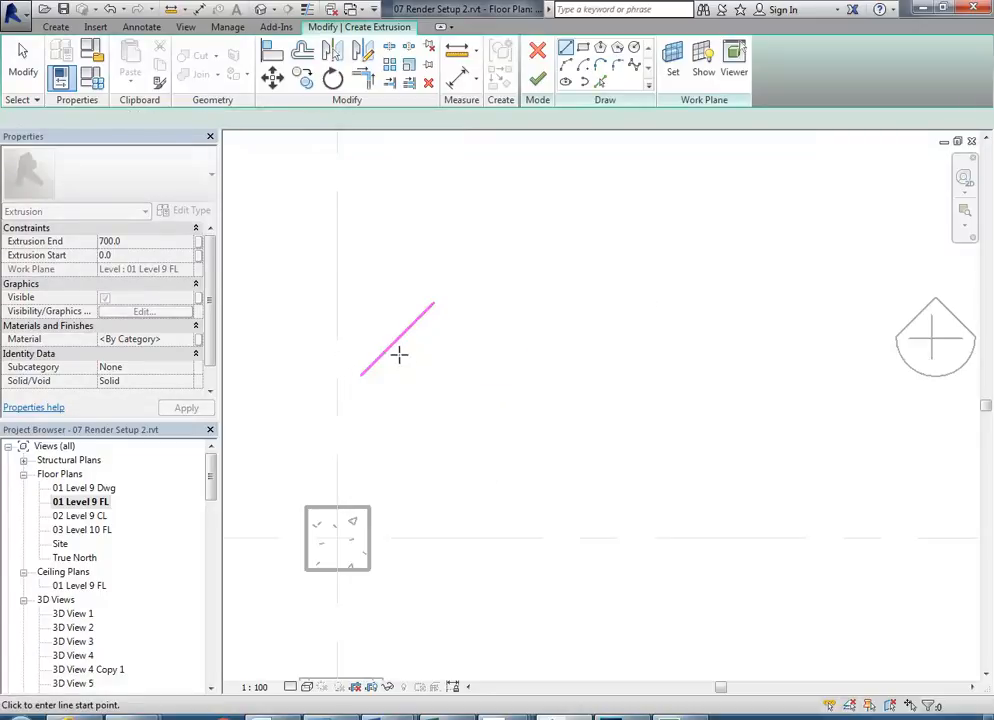
pyautogui.press('Escape')
pyautogui.click(396, 343)
pyautogui.click(303, 81)
pyautogui.press('Escape')
pyautogui.press('Escape')
pyautogui.click(375, 364)
pyautogui.press('Delete')
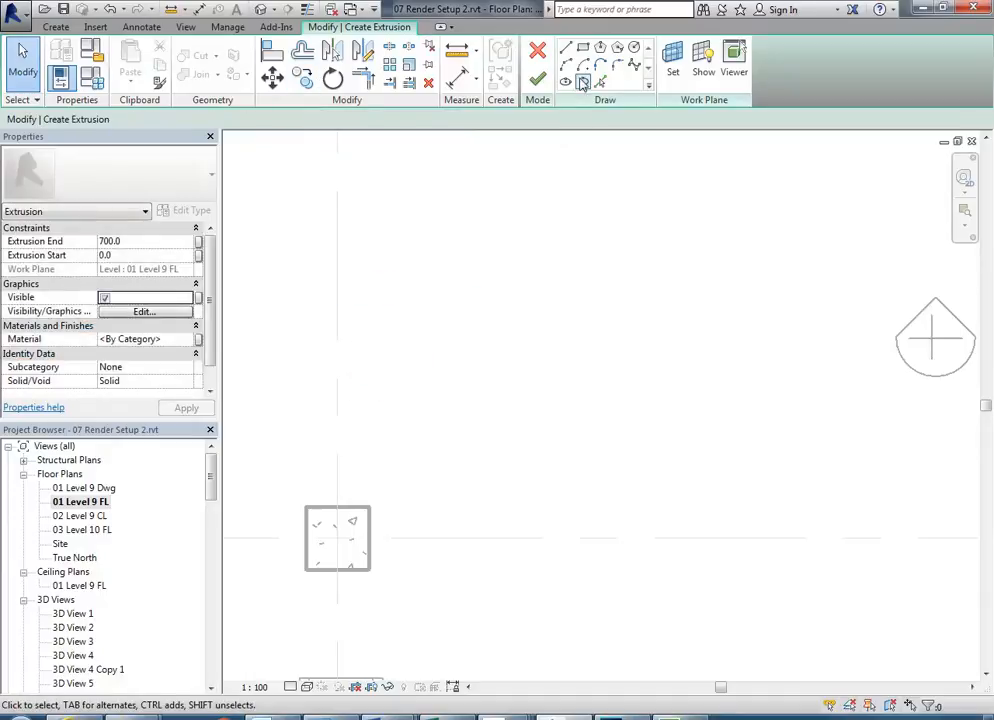
# - Sketch a rectangle for the extrusion profile
pyautogui.click(583, 47)
pyautogui.click(378, 301)
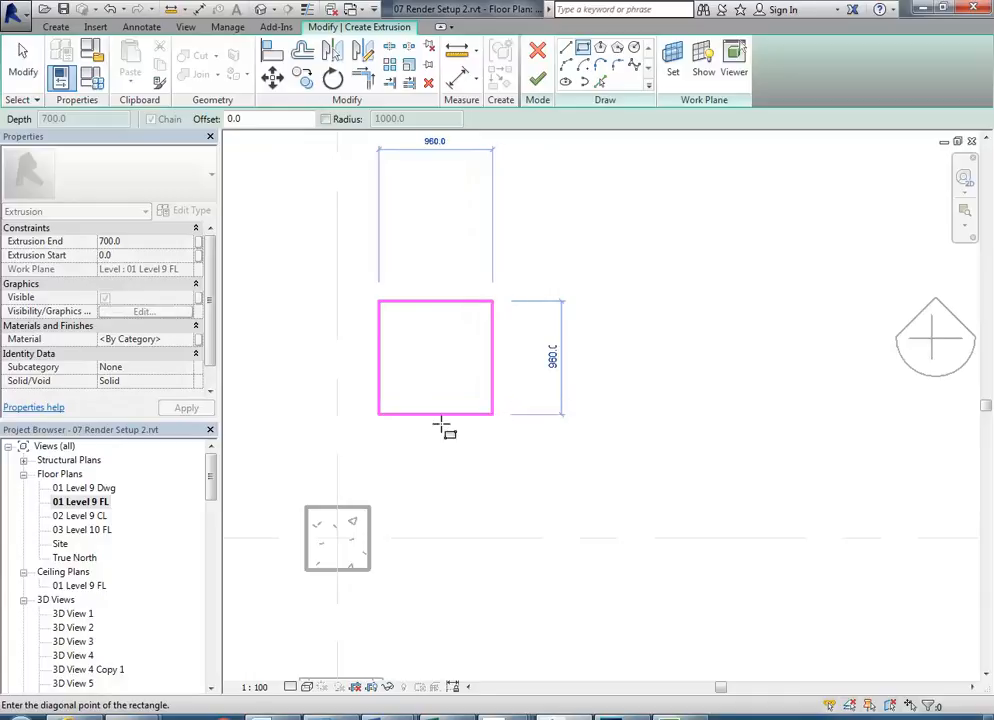
pyautogui.click(493, 413)
pyautogui.press('Escape')
pyautogui.press('Escape')
pyautogui.scroll(3, 433, 402)
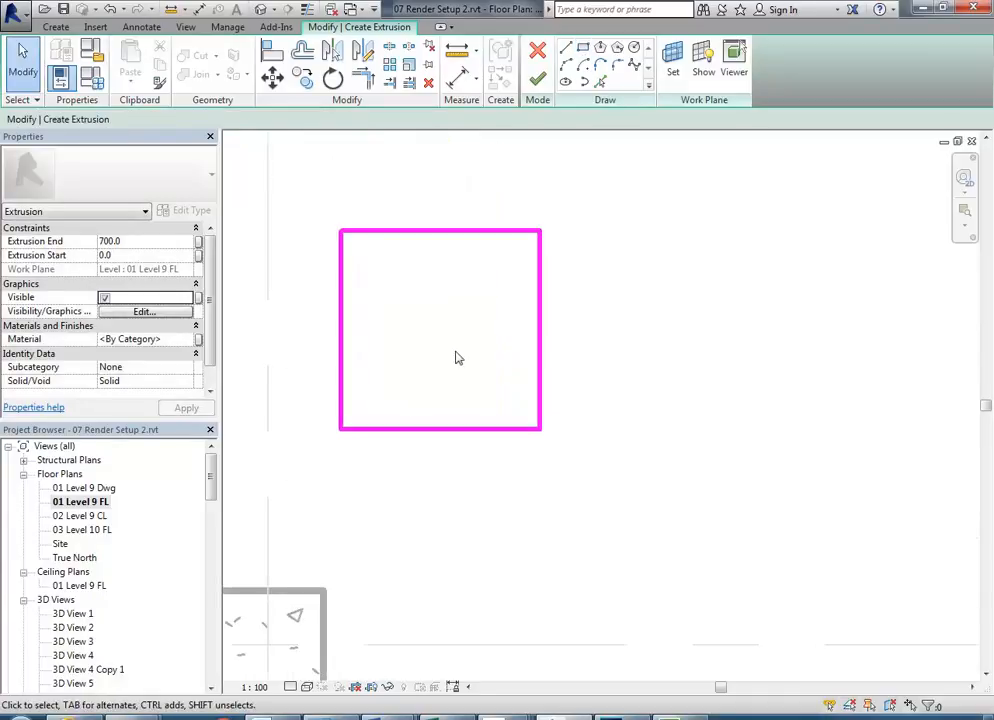
pyautogui.scroll(-1, 445, 320)
# - Resize the rectangle to 700 by 700 via its dimensions
pyautogui.click(448, 285)
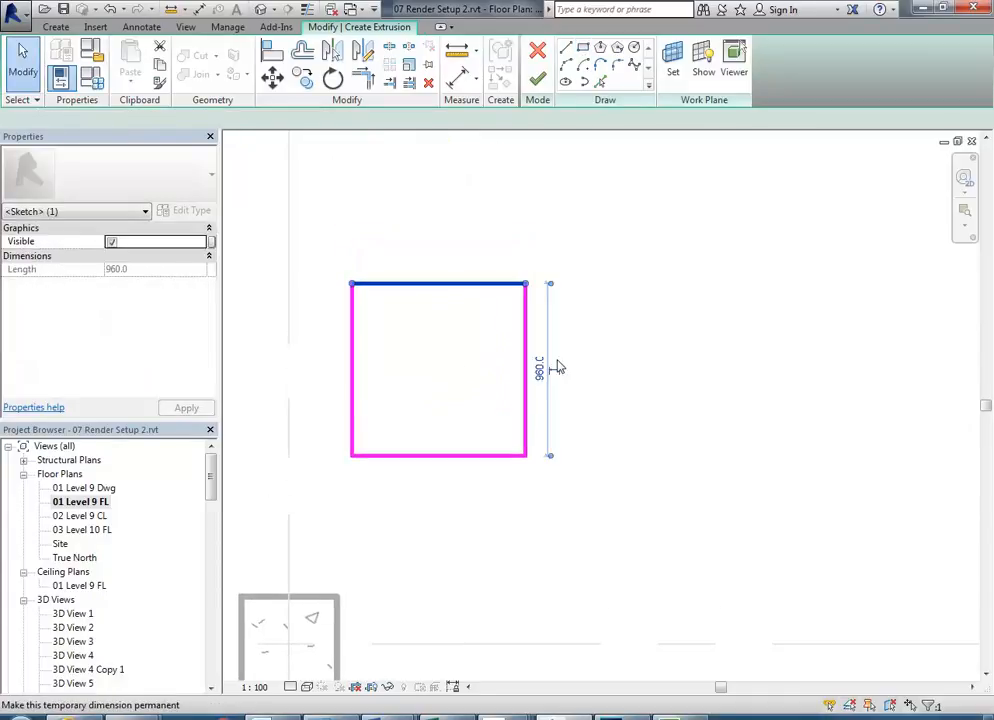
pyautogui.click(541, 367)
pyautogui.write('7')
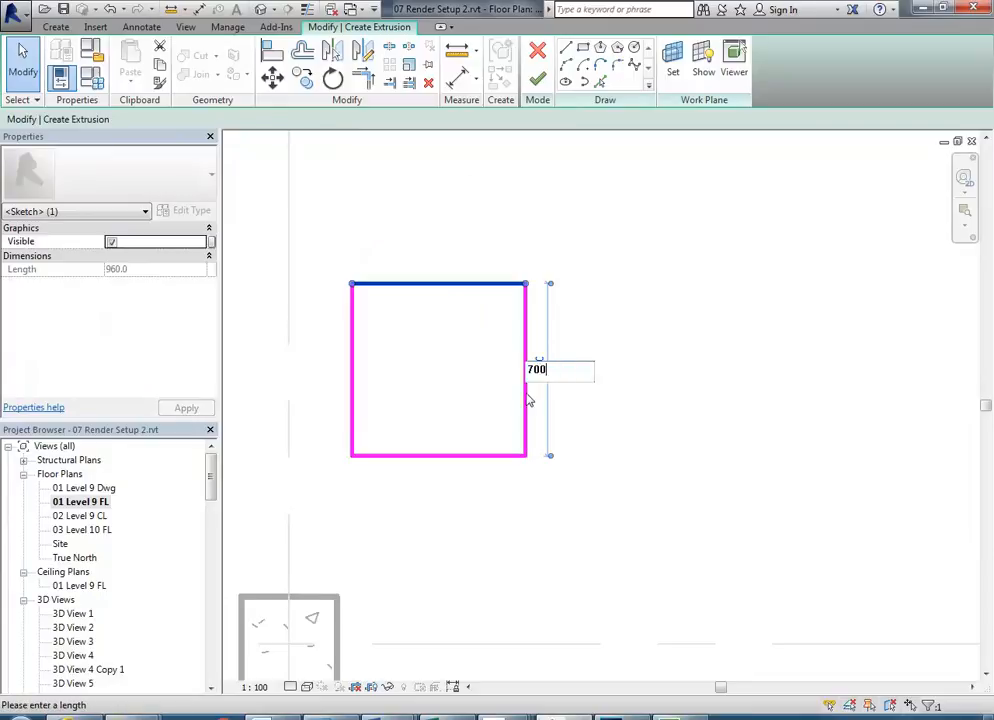
pyautogui.write('00')
pyautogui.press('Return')
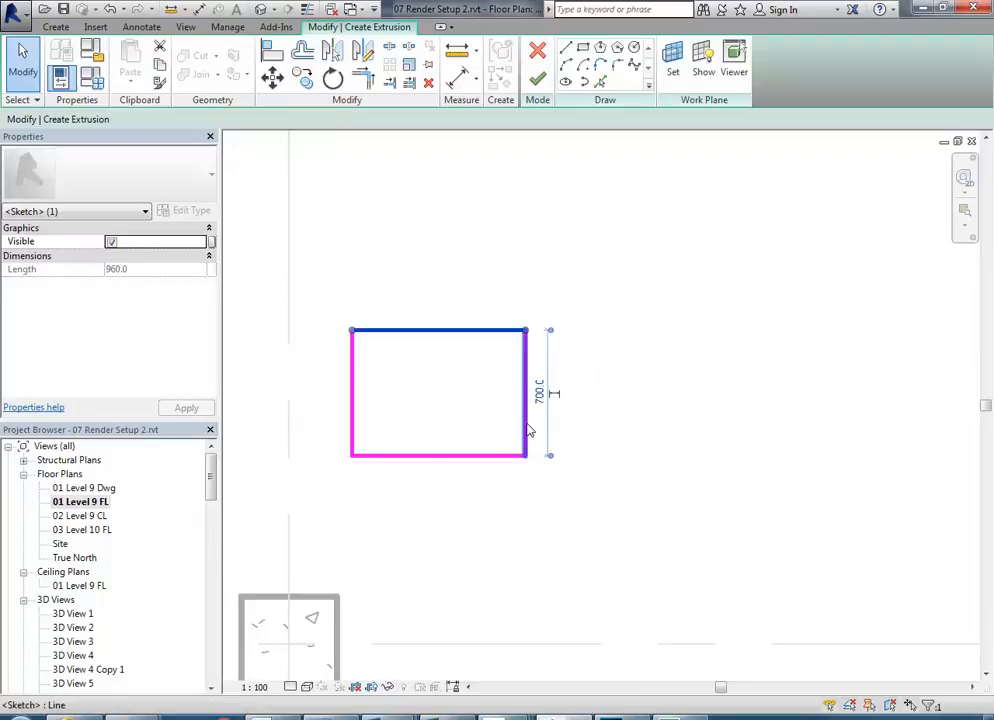
pyautogui.click(526, 420)
pyautogui.click(441, 472)
pyautogui.write('700')
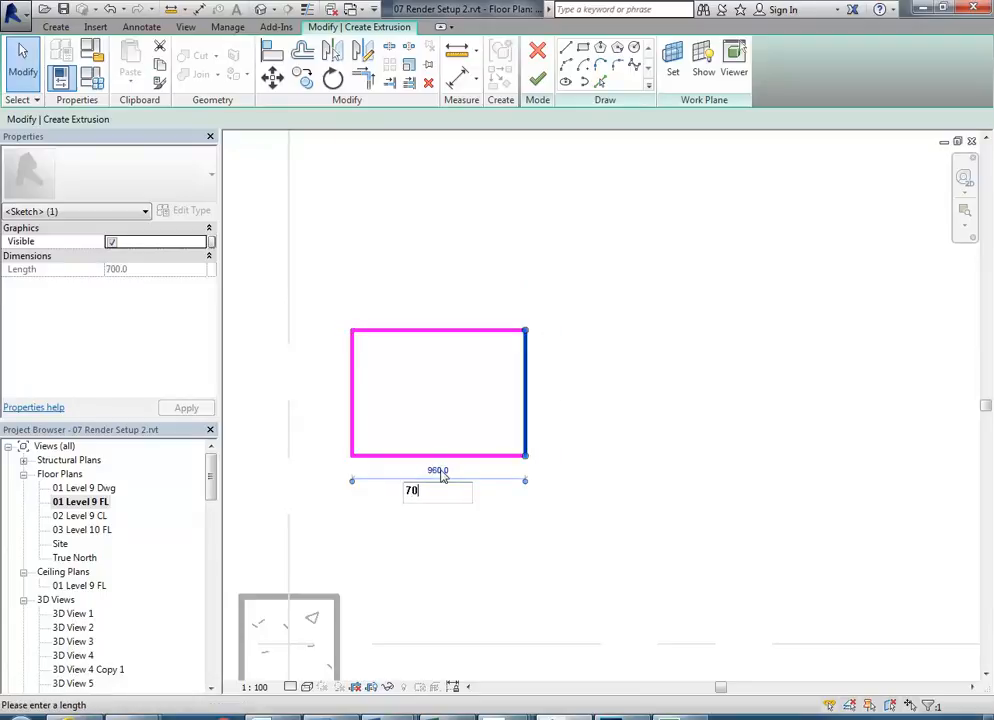
pyautogui.press('Return')
pyautogui.click(388, 357)
# - Rotate the square to an angle and finish the extrusion
pyautogui.moveTo(328, 266); pyautogui.dragTo(595, 557)
pyautogui.click(333, 79)
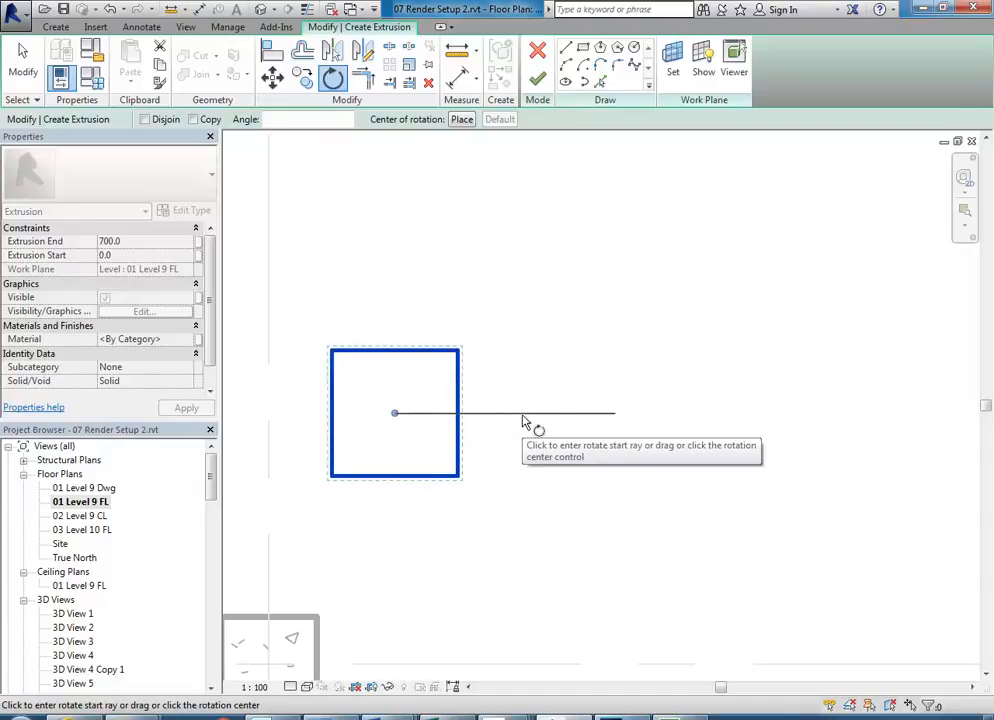
pyautogui.click(526, 416)
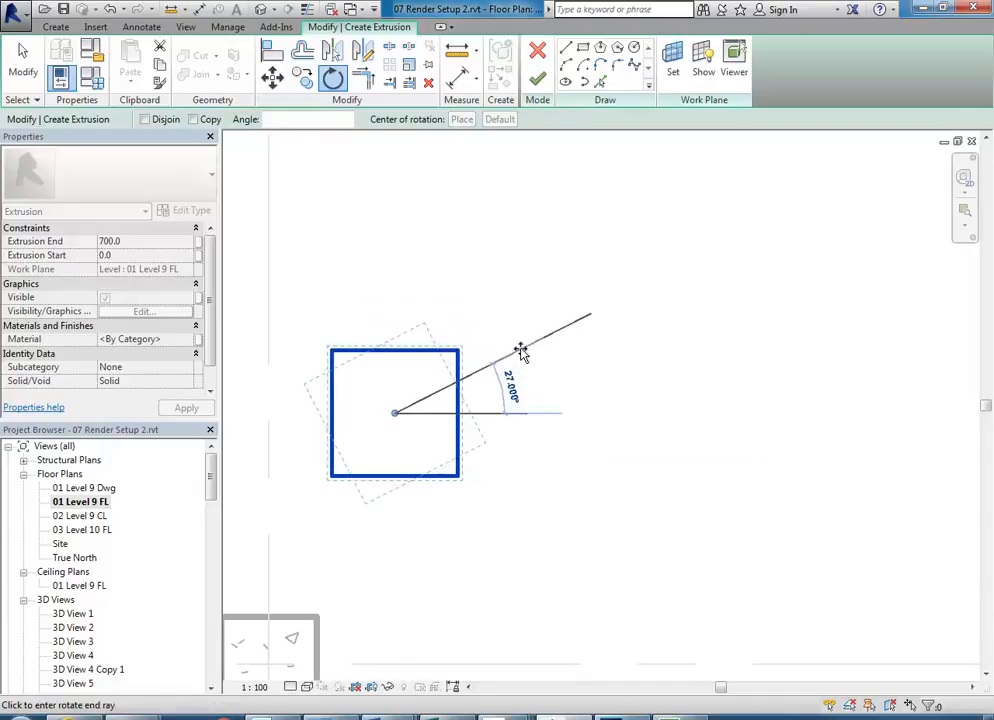
pyautogui.click(521, 353)
pyautogui.scroll(-1, 521, 355)
pyautogui.moveTo(521, 355); pyautogui.dragTo(532, 401)
pyautogui.scroll(1, 505, 428)
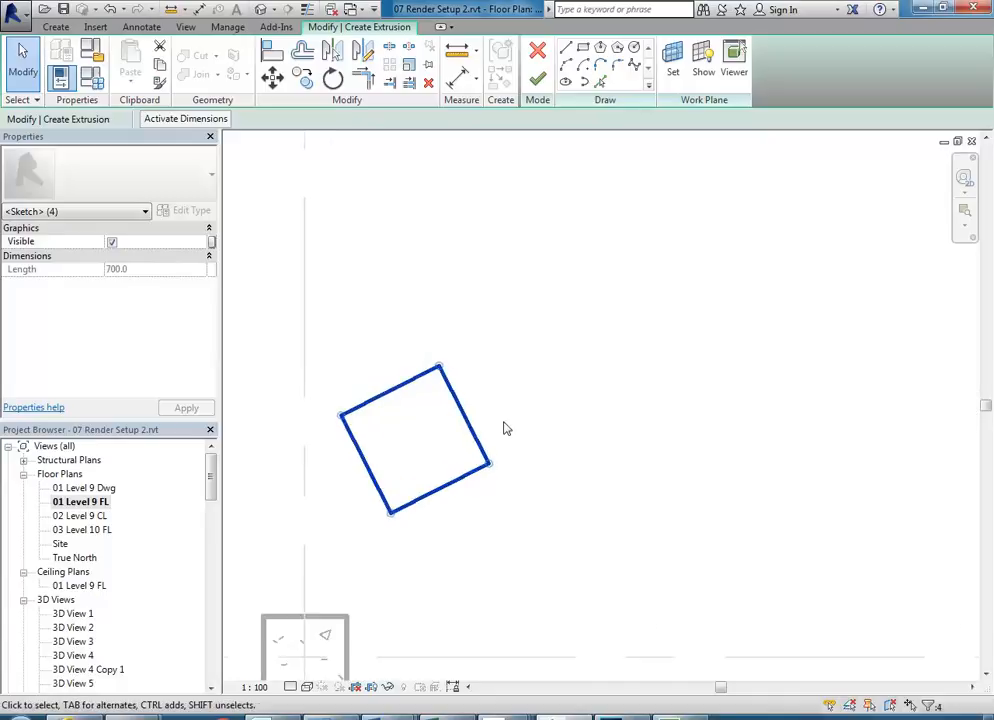
pyautogui.click(468, 379)
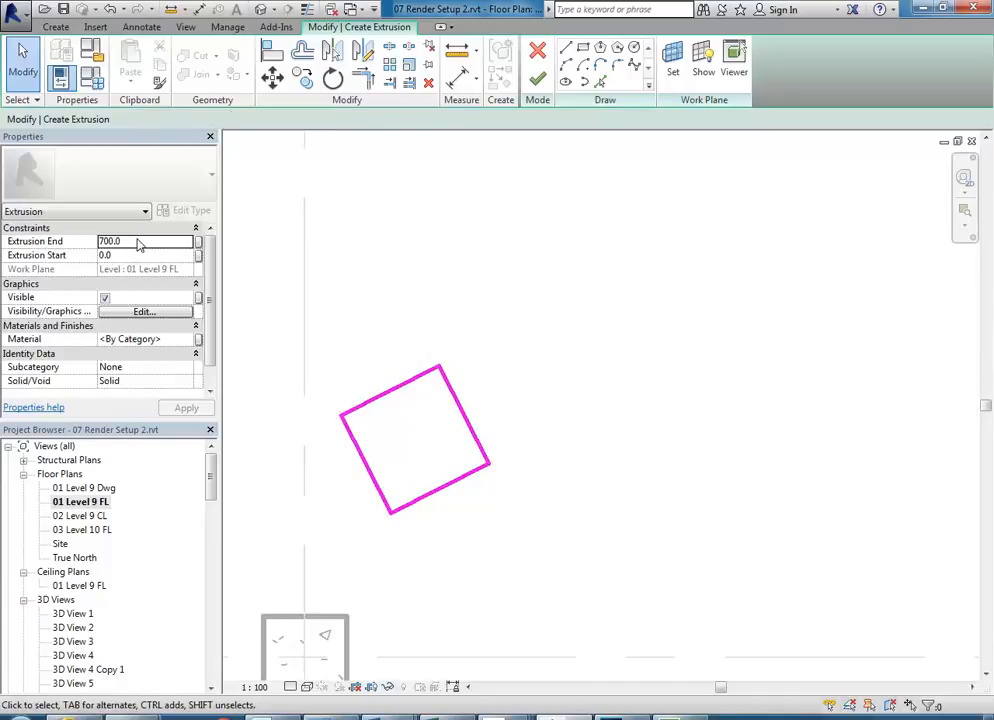
pyautogui.click(537, 78)
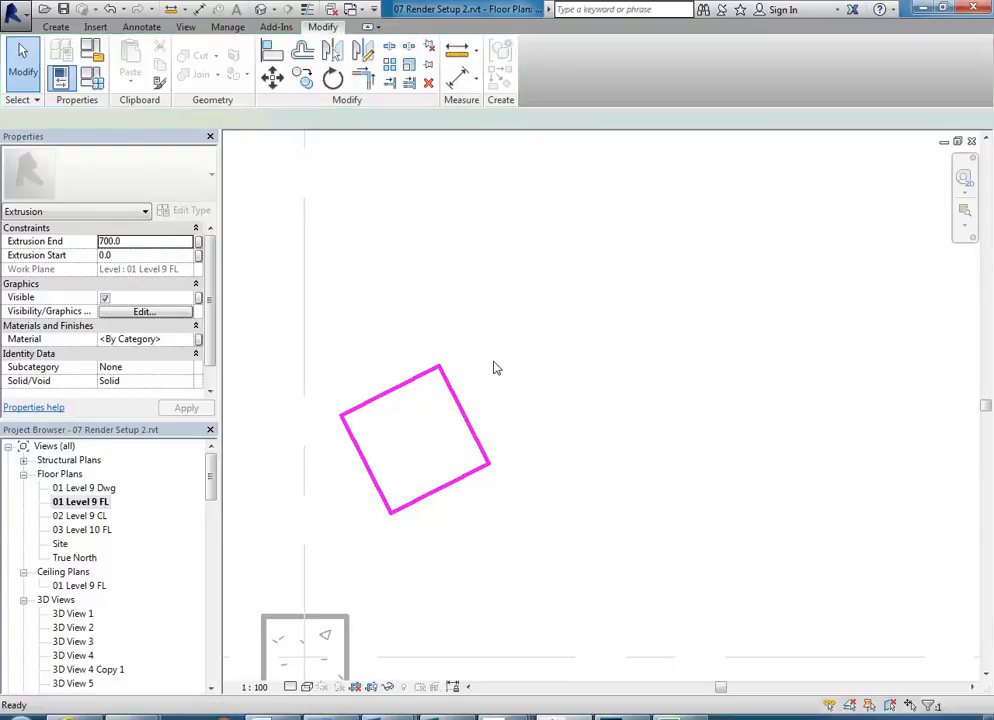
pyautogui.scroll(-1, 496, 368)
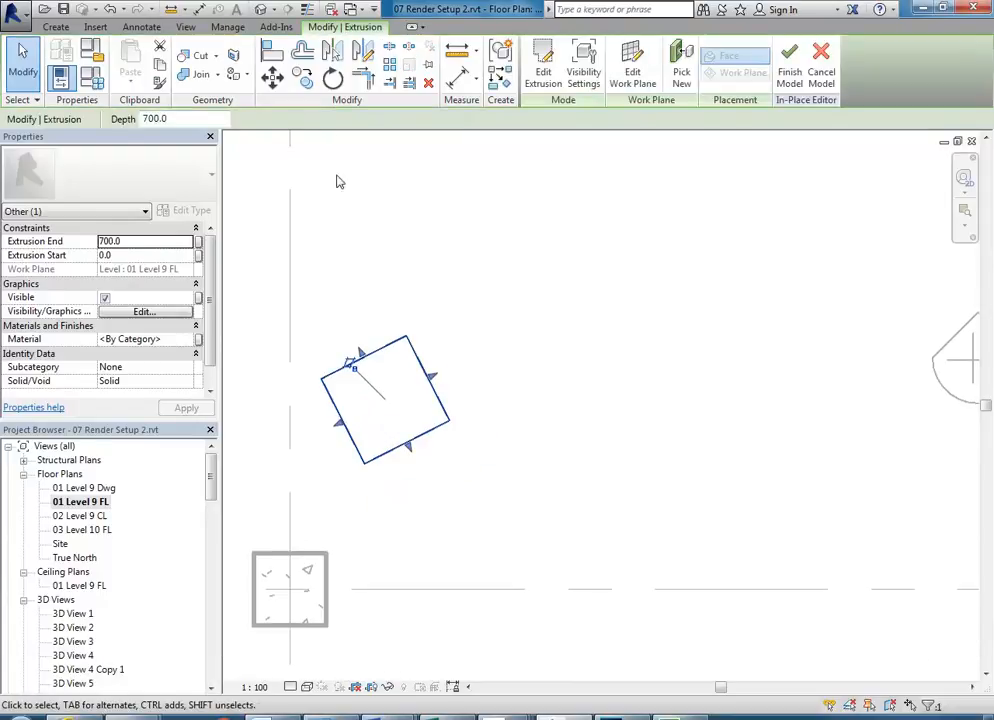
# - Copy the extrusion below and to the right of the original
pyautogui.click(302, 79)
pyautogui.click(400, 436)
pyautogui.click(530, 489)
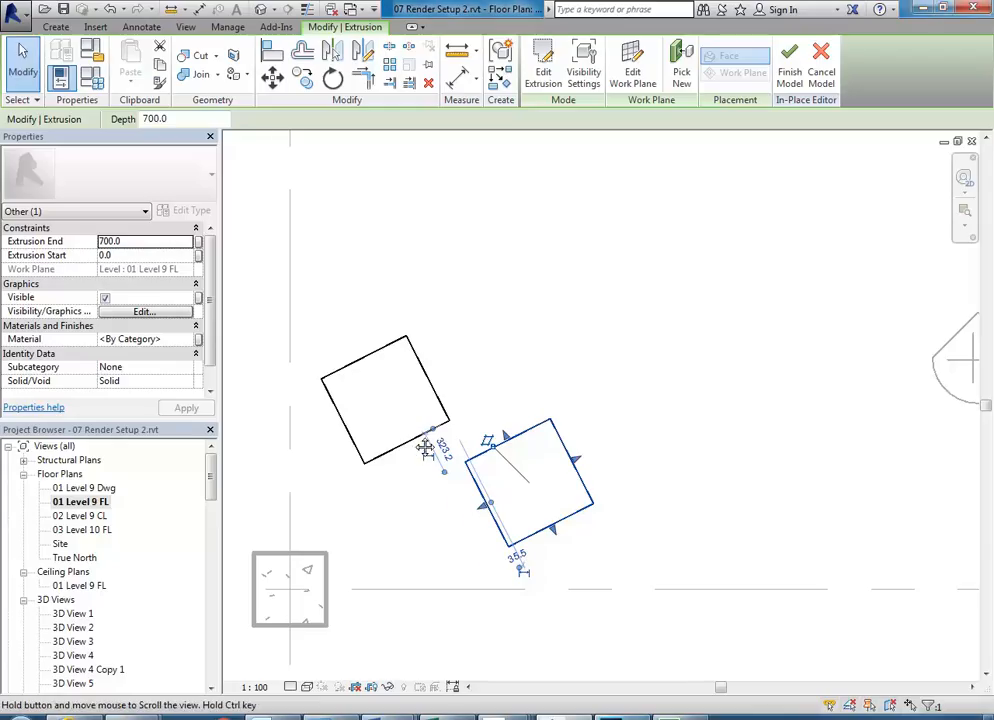
pyautogui.moveTo(422, 443); pyautogui.dragTo(340, 483)
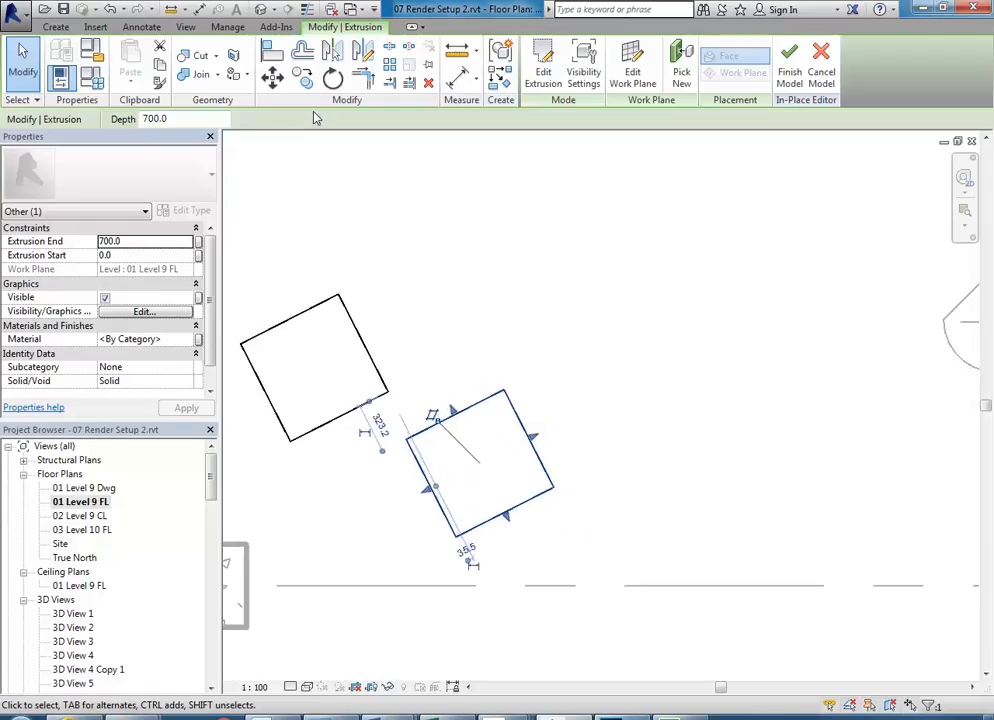
# - Edit the copy's sketch so both sides are 550
pyautogui.click(543, 70)
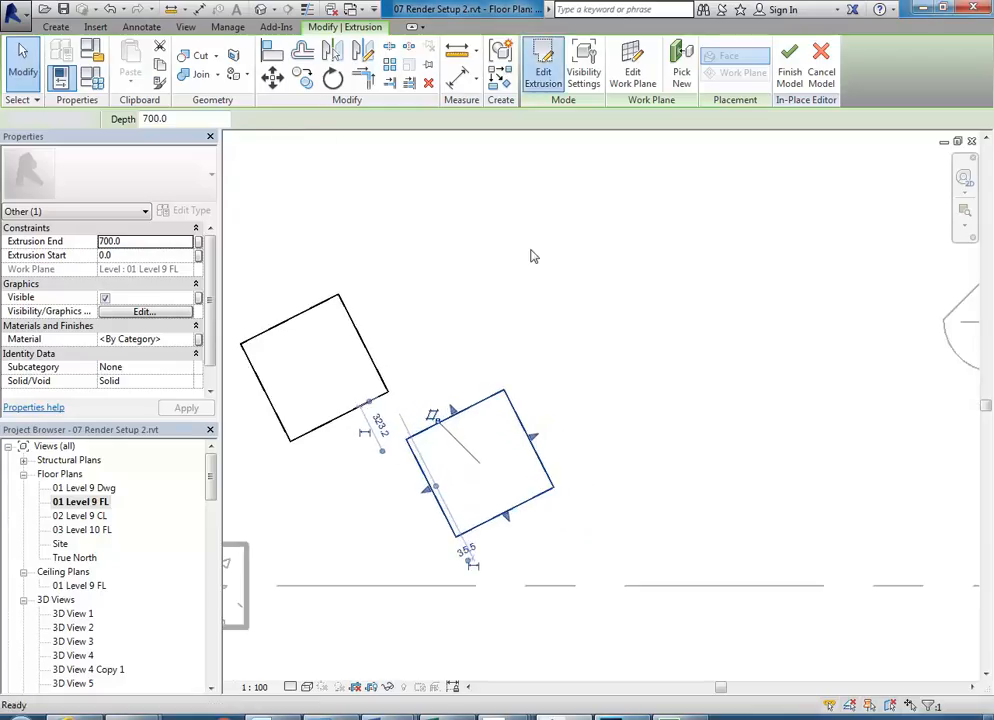
pyautogui.click(527, 440)
pyautogui.click(512, 522)
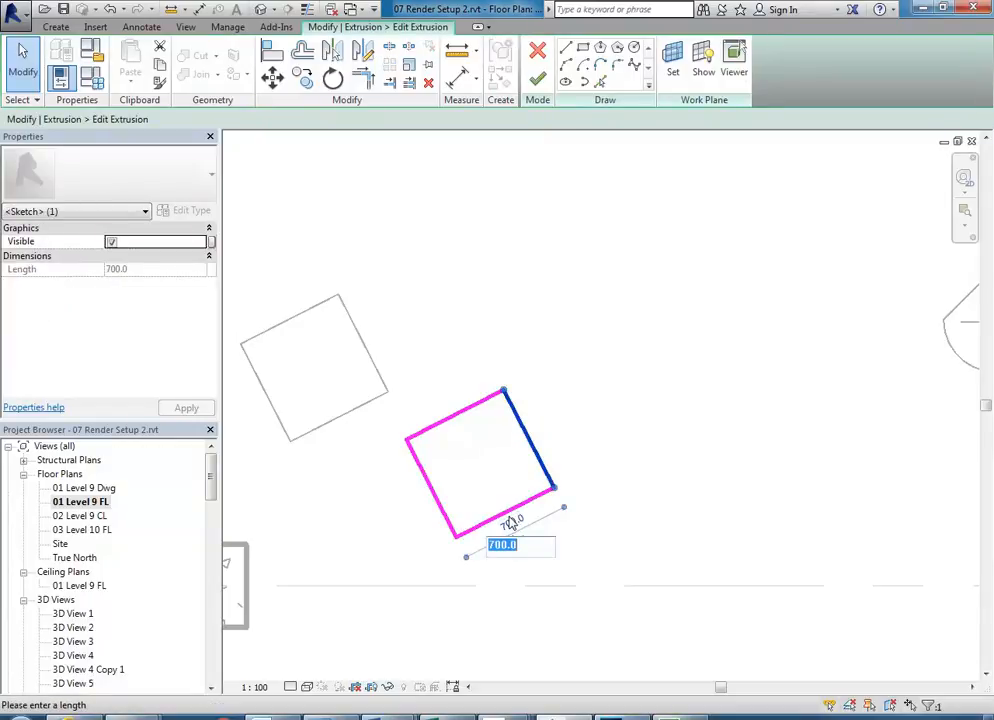
pyautogui.write('50')
pyautogui.press('Return')
pyautogui.click(458, 419)
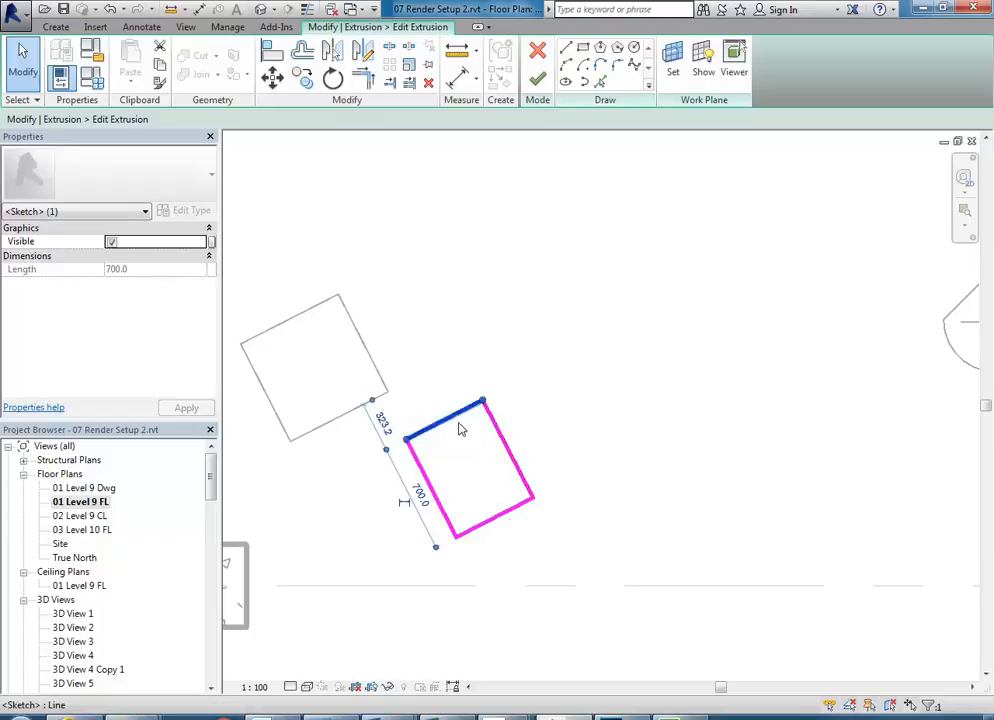
pyautogui.click(418, 497)
pyautogui.write('550')
pyautogui.press('Return')
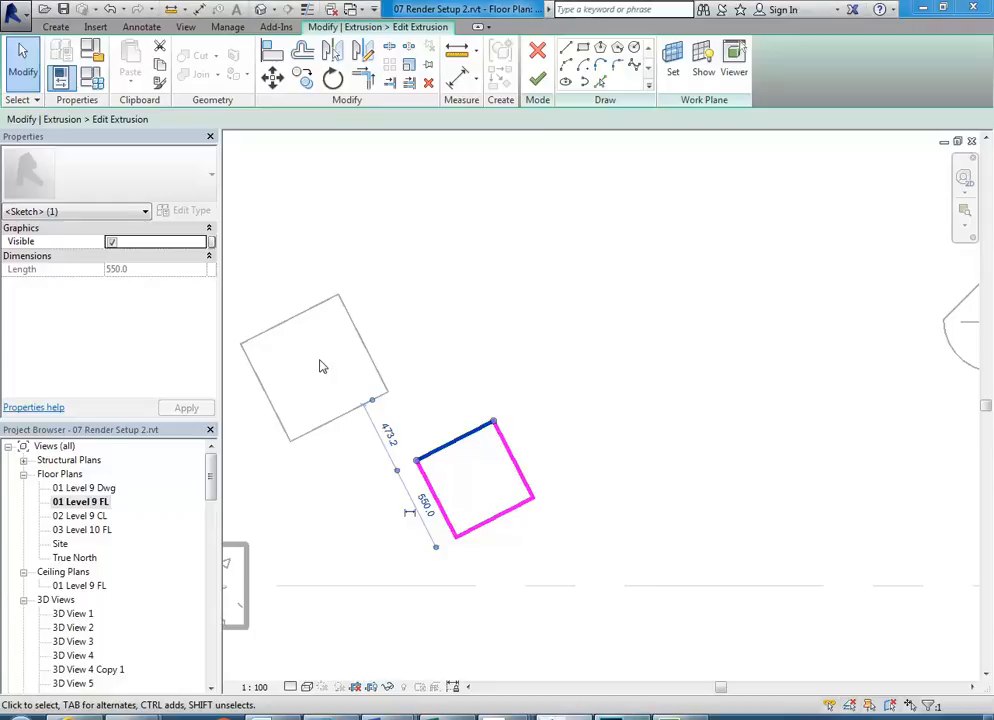
# - Rotate the 550 square about 32°, shift it slightly left, and finish the sketch
pyautogui.moveTo(332, 356); pyautogui.dragTo(603, 583)
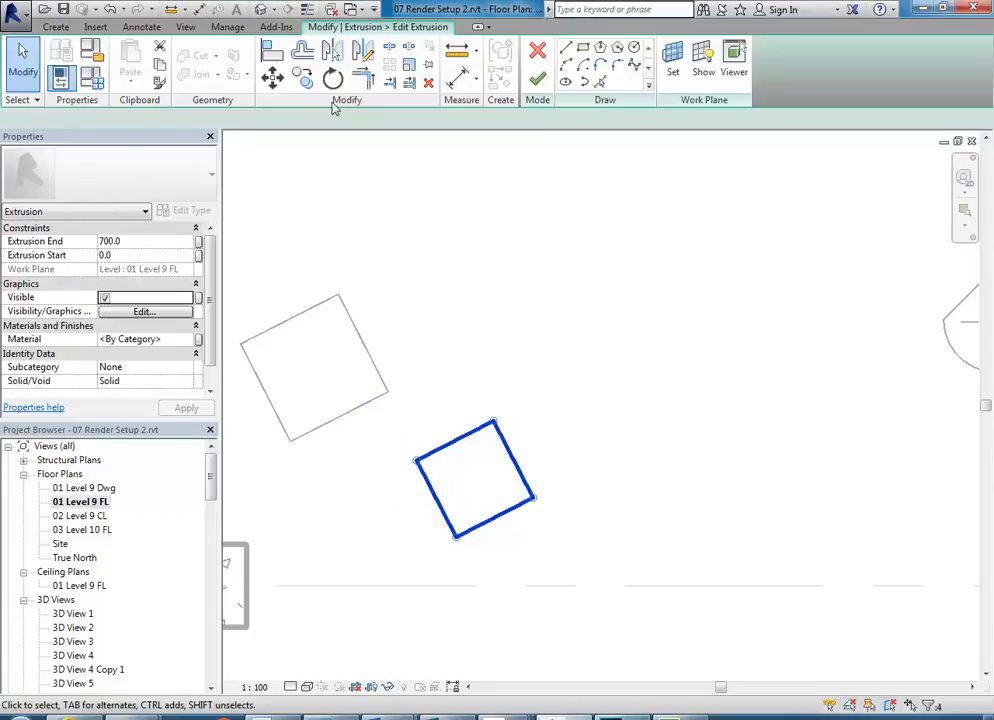
pyautogui.press('r')
pyautogui.press('o')
pyautogui.click(590, 420)
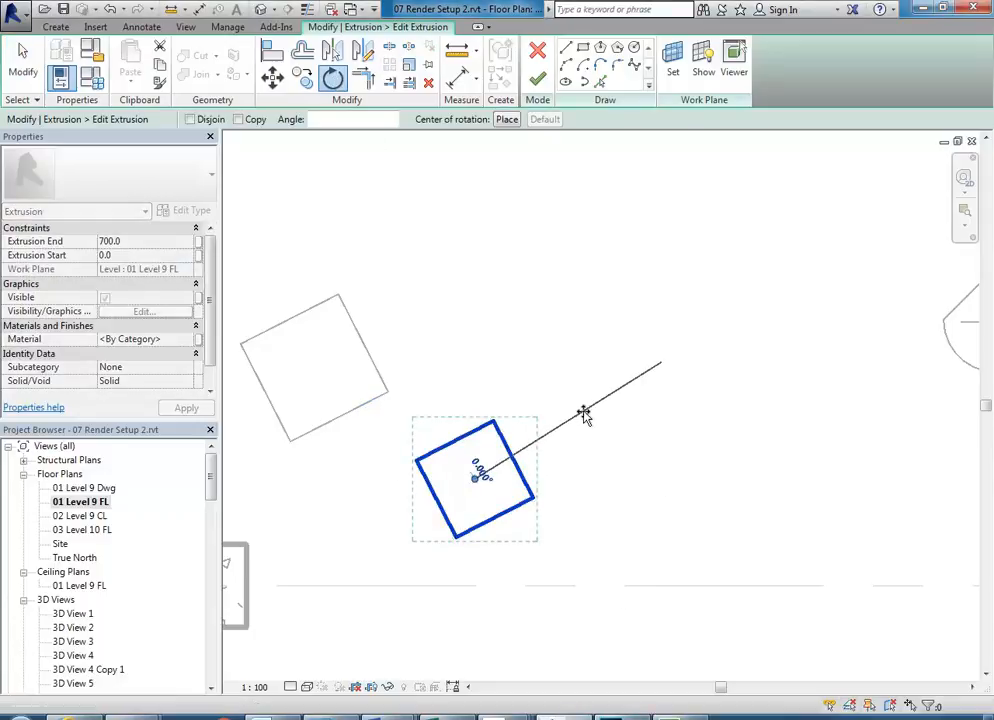
pyautogui.click(509, 357)
pyautogui.moveTo(477, 470); pyautogui.dragTo(469, 468)
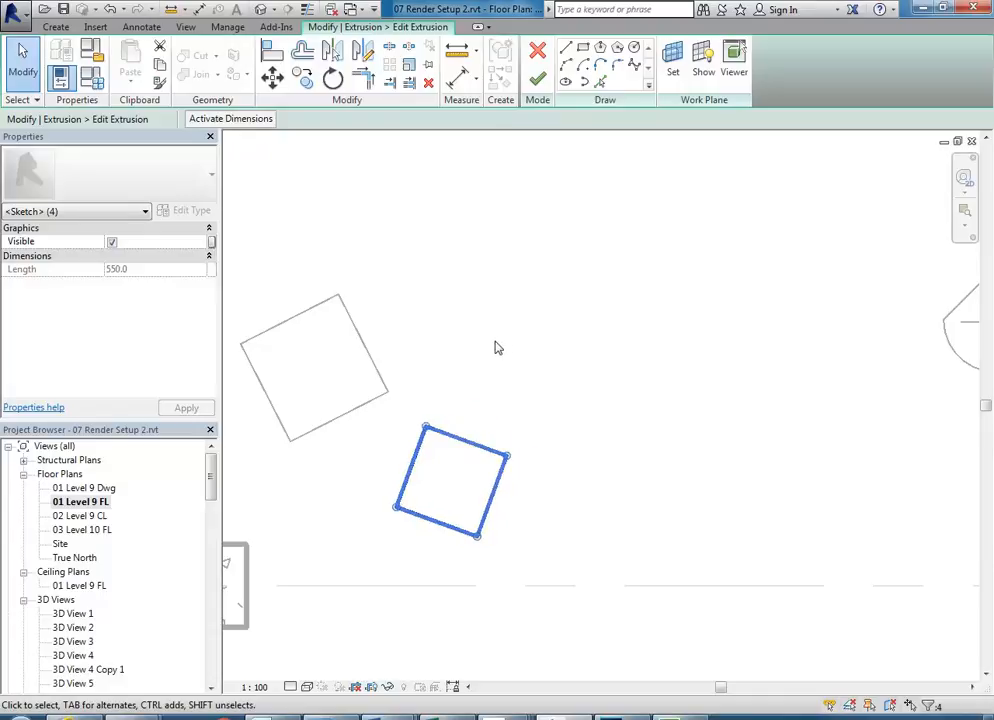
pyautogui.click(537, 80)
pyautogui.click(513, 331)
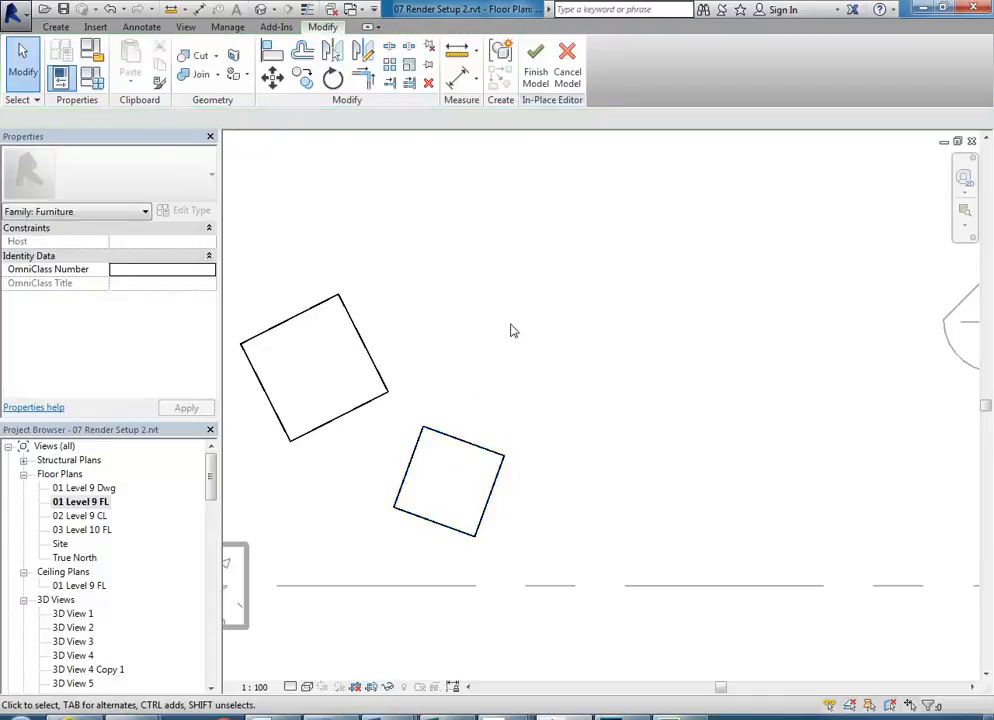
pyautogui.scroll(-2, 472, 371)
pyautogui.moveTo(211, 478); pyautogui.dragTo(212, 510)
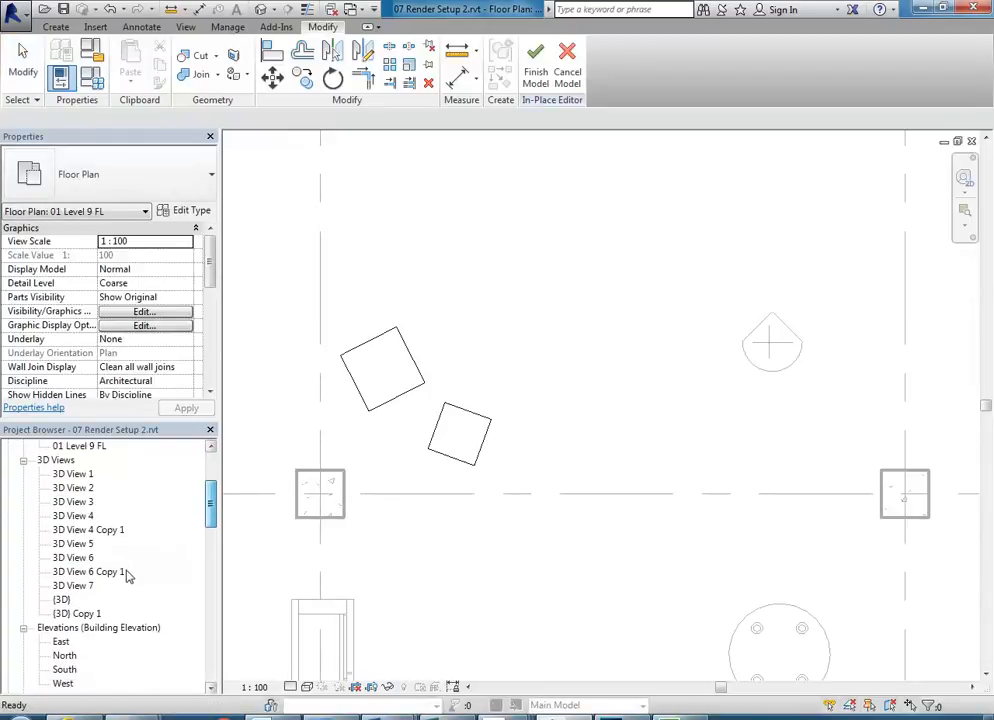
# - Check the boxes in the 3D View 6 Copy 1 perspective
pyautogui.doubleClick(115, 573)
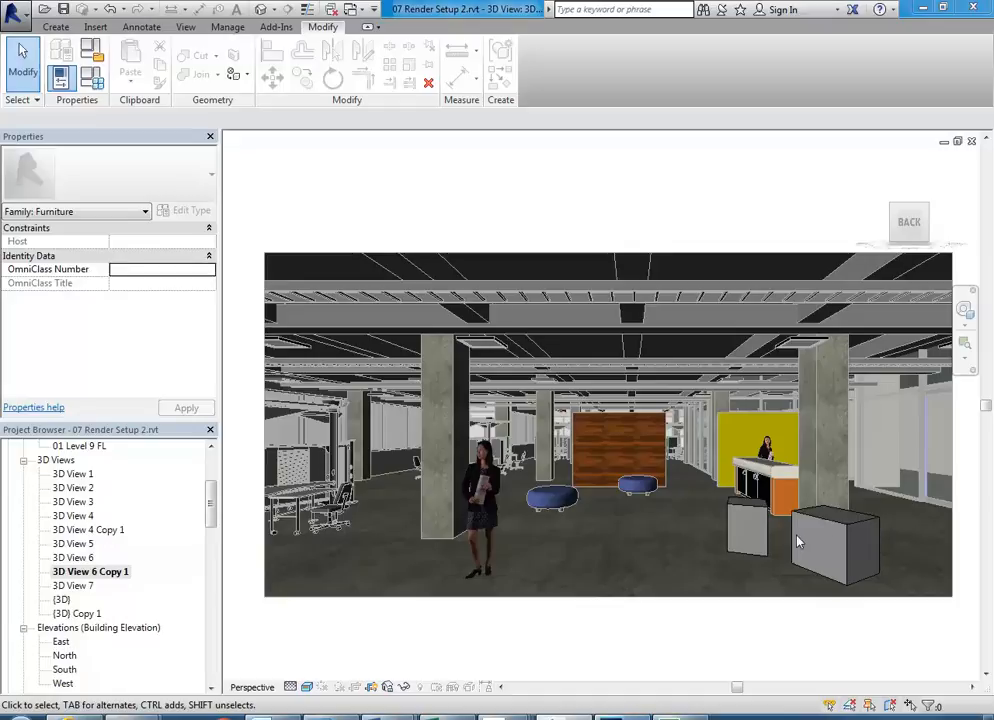
pyautogui.click(841, 531)
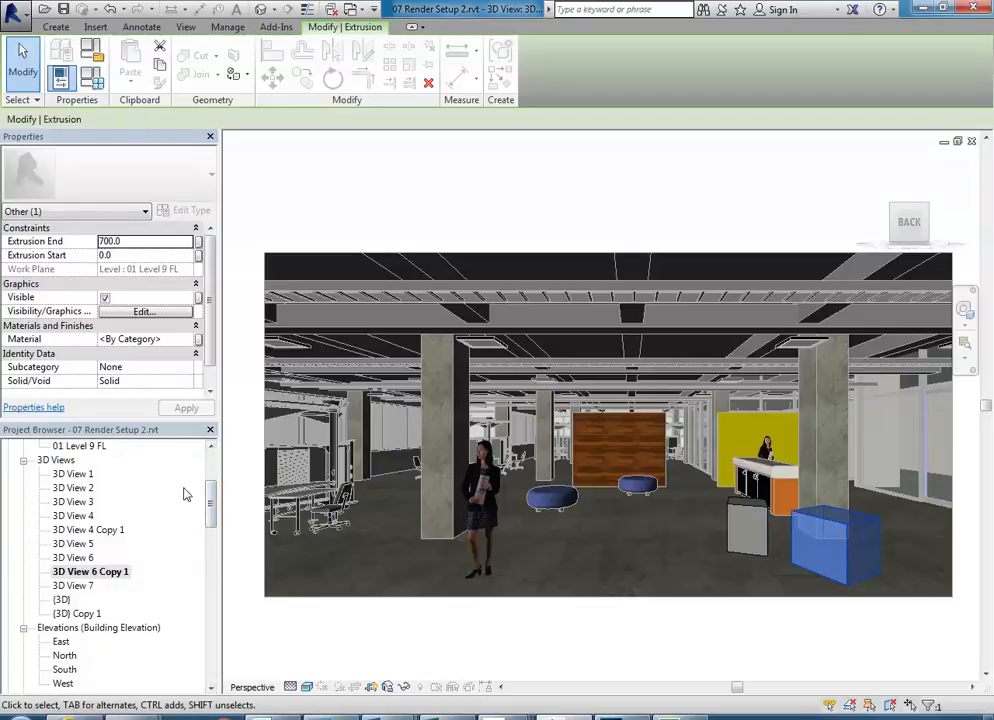
pyautogui.moveTo(213, 506); pyautogui.dragTo(210, 478)
# - On 01 Level 9 FL, nudge both boxes right and down with arrow keys
pyautogui.doubleClick(80, 501)
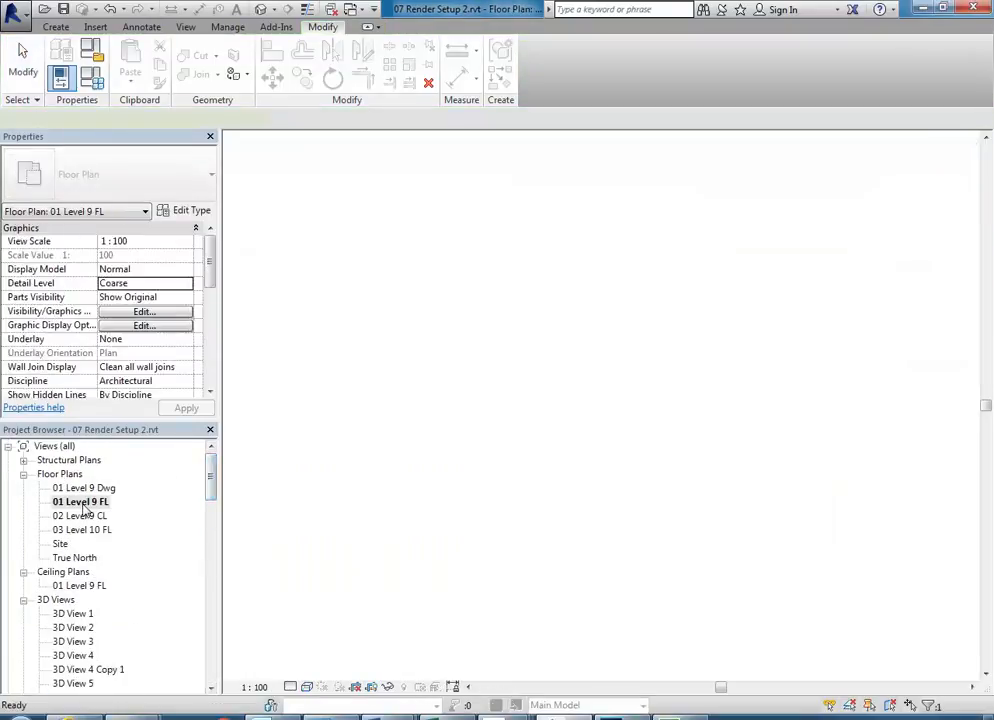
pyautogui.scroll(1, 452, 447)
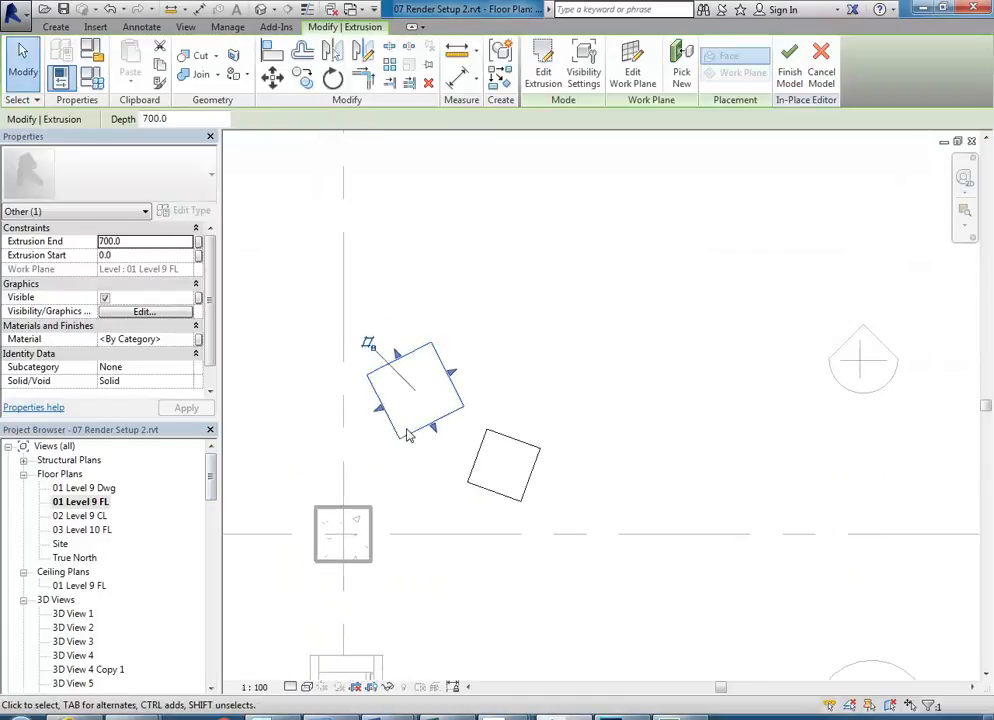
pyautogui.moveTo(305, 314); pyautogui.dragTo(550, 499)
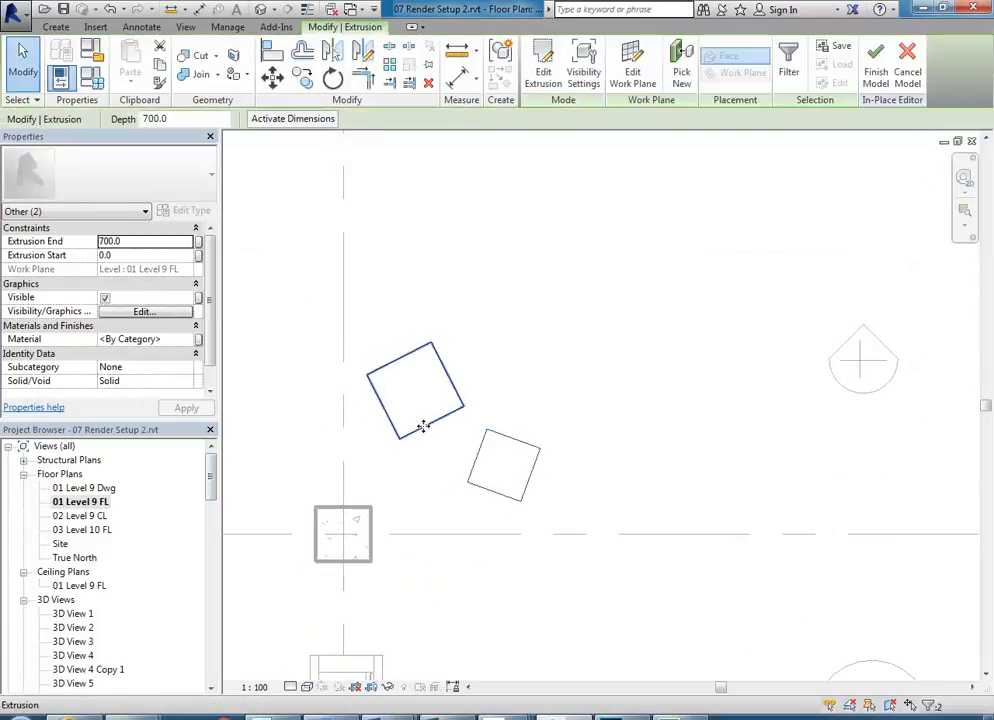
pyautogui.hotkey('shift', 'Down')
pyautogui.hotkey('shift', 'Down')
pyautogui.hotkey('shift', 'Down')
pyautogui.hotkey('shift', 'Right')
pyautogui.hotkey('shift', 'Right')
pyautogui.hotkey('shift', 'Right')
pyautogui.press('Right')
pyautogui.press('Right')
pyautogui.press('Right')
pyautogui.press('Up')
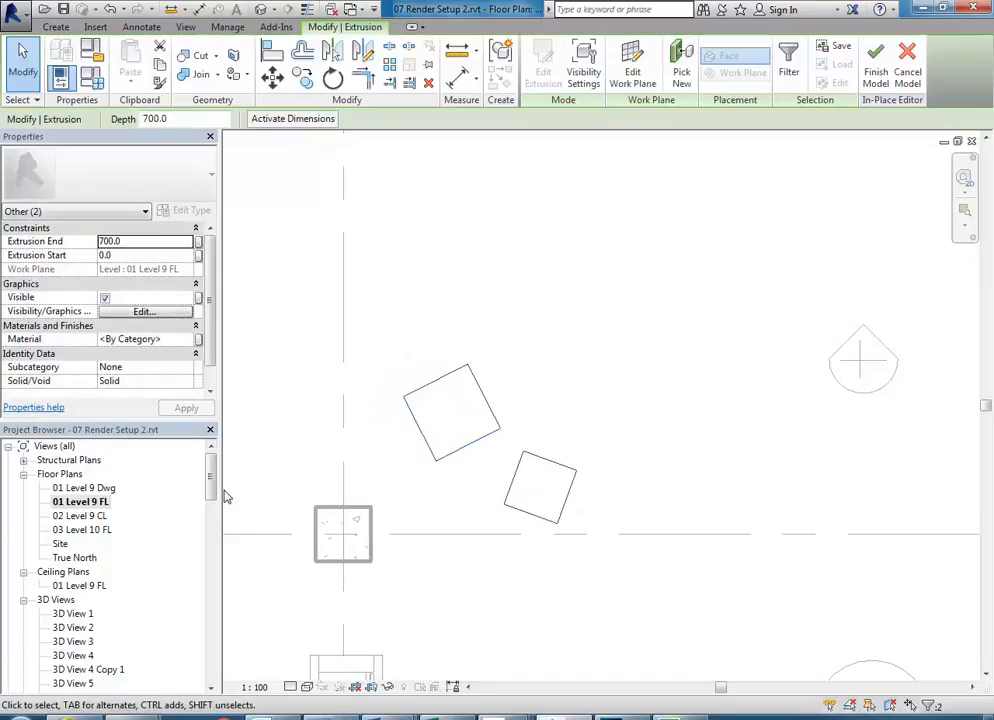
pyautogui.press('Escape')
pyautogui.scroll(-6, 150, 536)
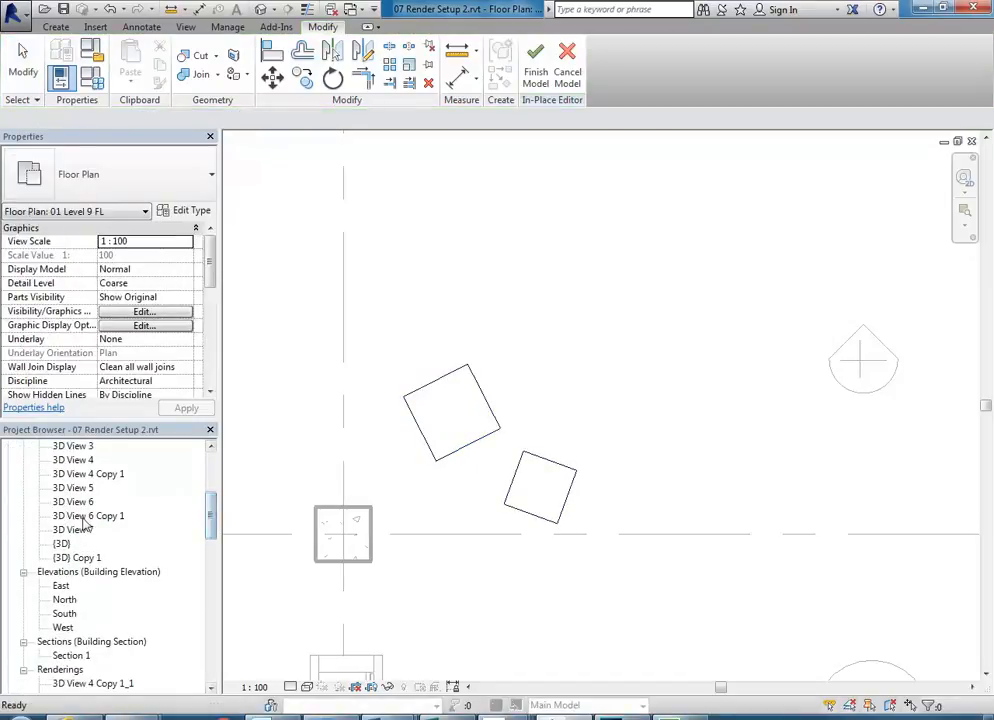
# - Review the result in 3D View 6 Copy 1, then open the default {3D} view
pyautogui.doubleClick(88, 516)
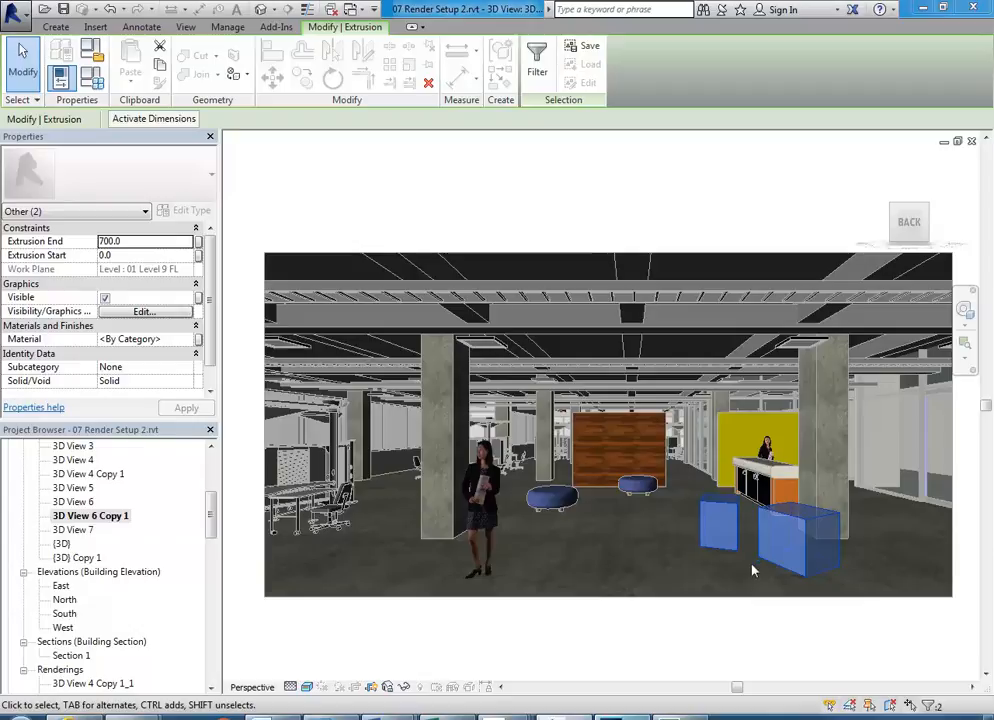
pyautogui.click(723, 629)
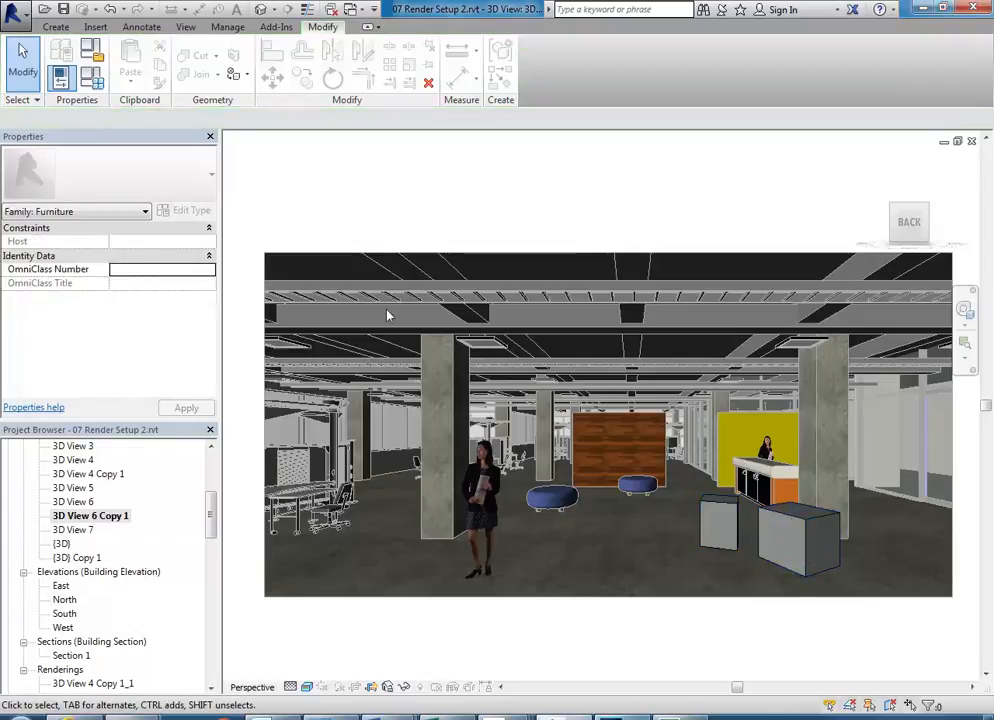
pyautogui.doubleClick(62, 544)
# - Finish the Furniture 1 model and render the 3D View 6 Copy 1 perspective
pyautogui.click(536, 77)
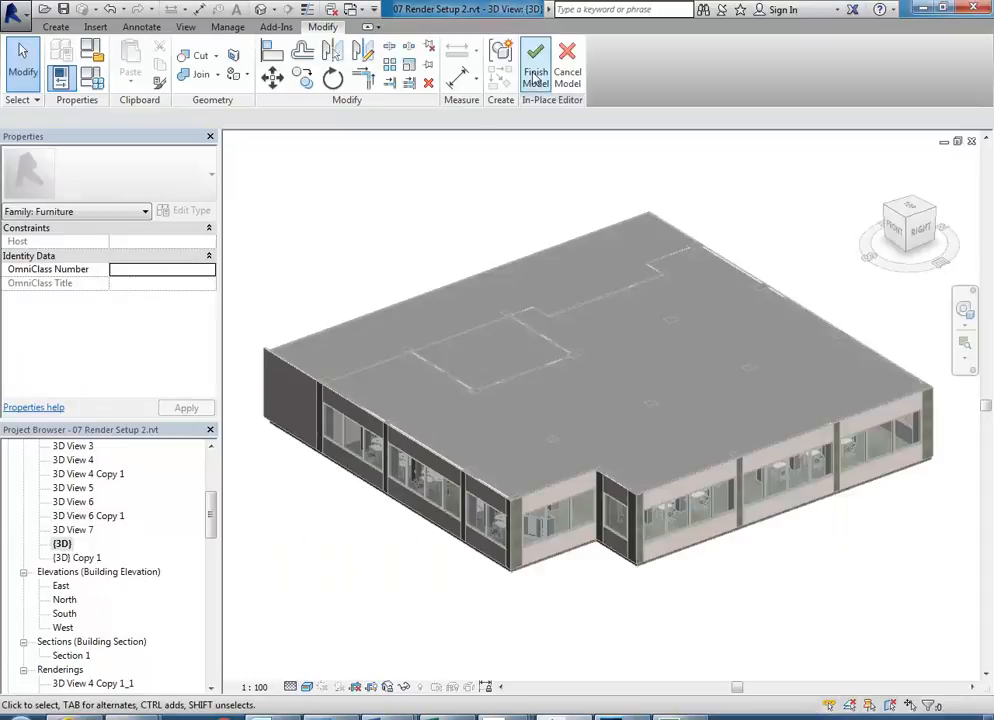
pyautogui.doubleClick(87, 516)
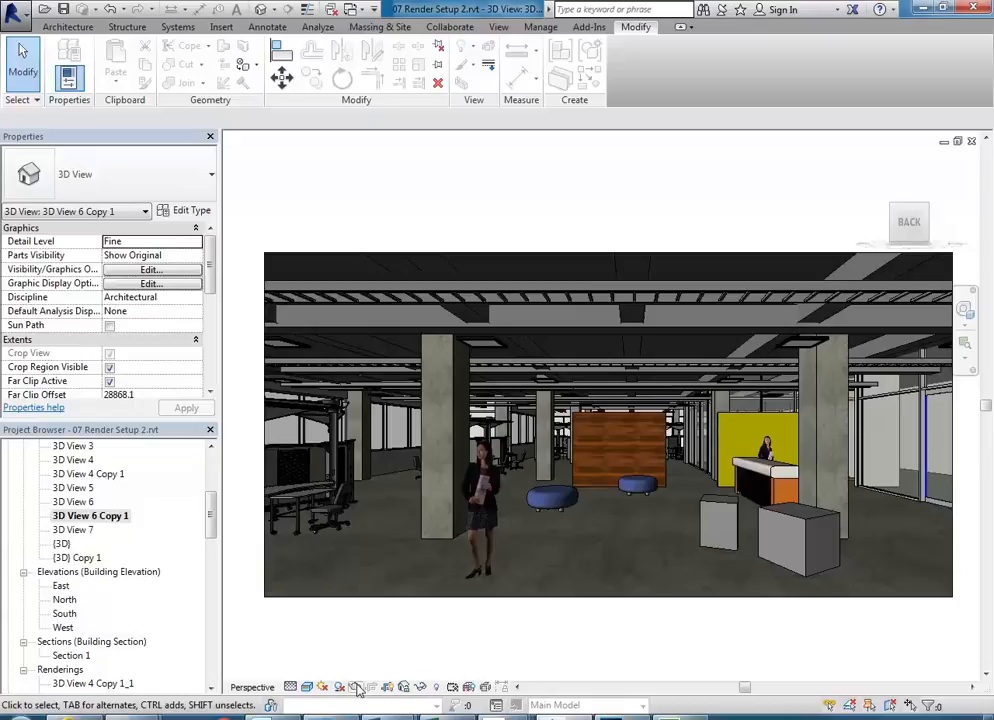
pyautogui.click(355, 687)
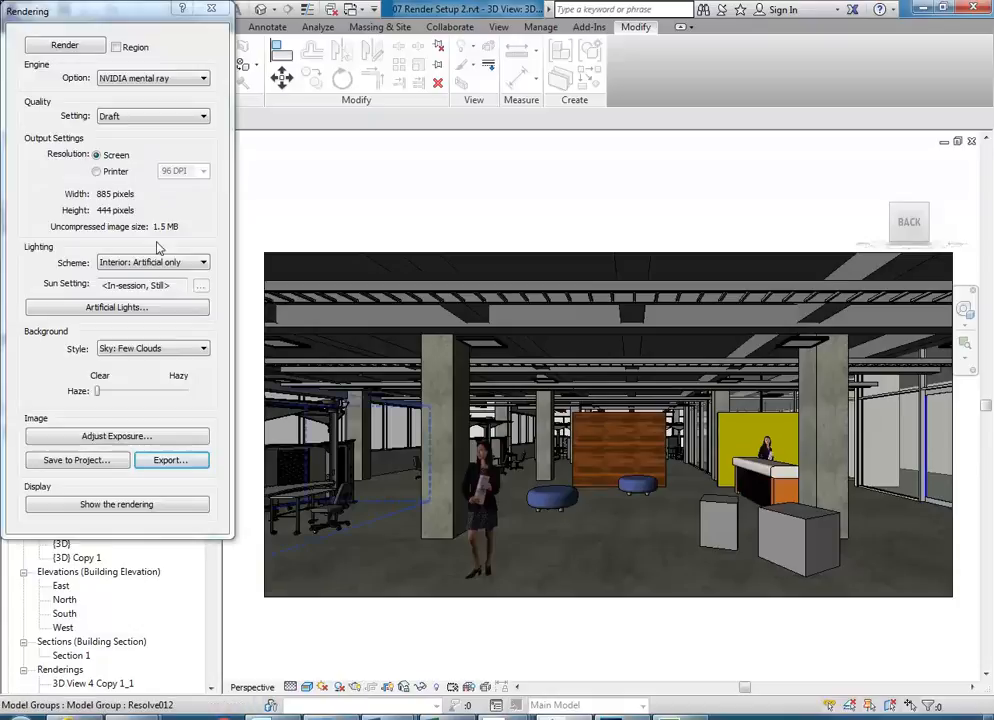
pyautogui.click(52, 50)
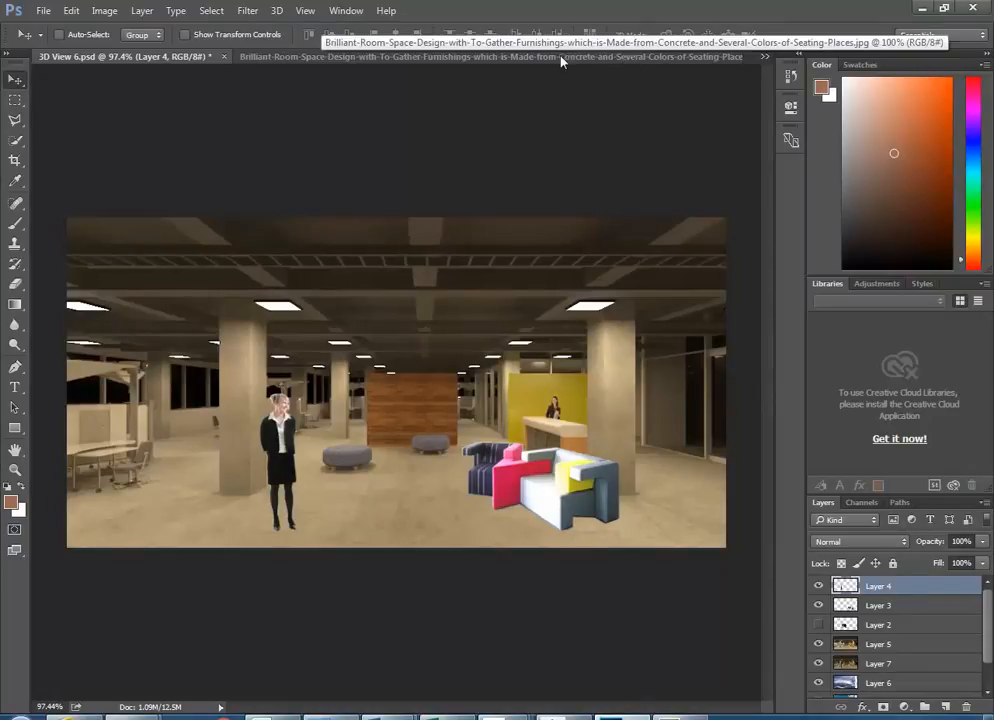
# - Close the furniture photo, 3D View 6 Copy 1.png and 3D View 6 Copy 1 reference.jpg
pyautogui.click(322, 60)
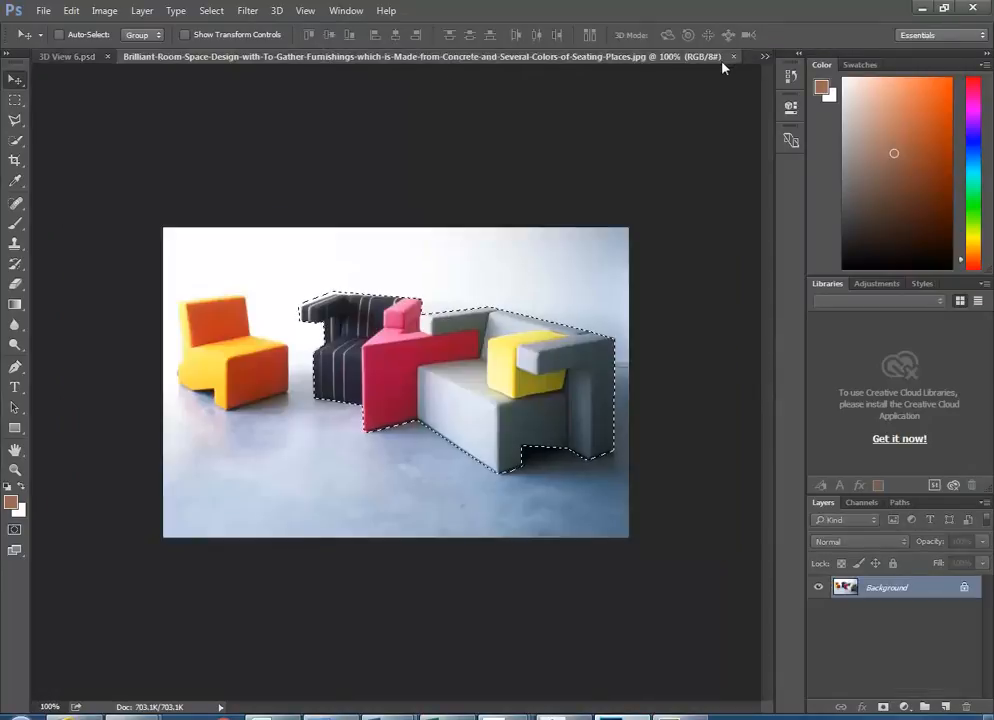
pyautogui.click(733, 58)
pyautogui.click(315, 58)
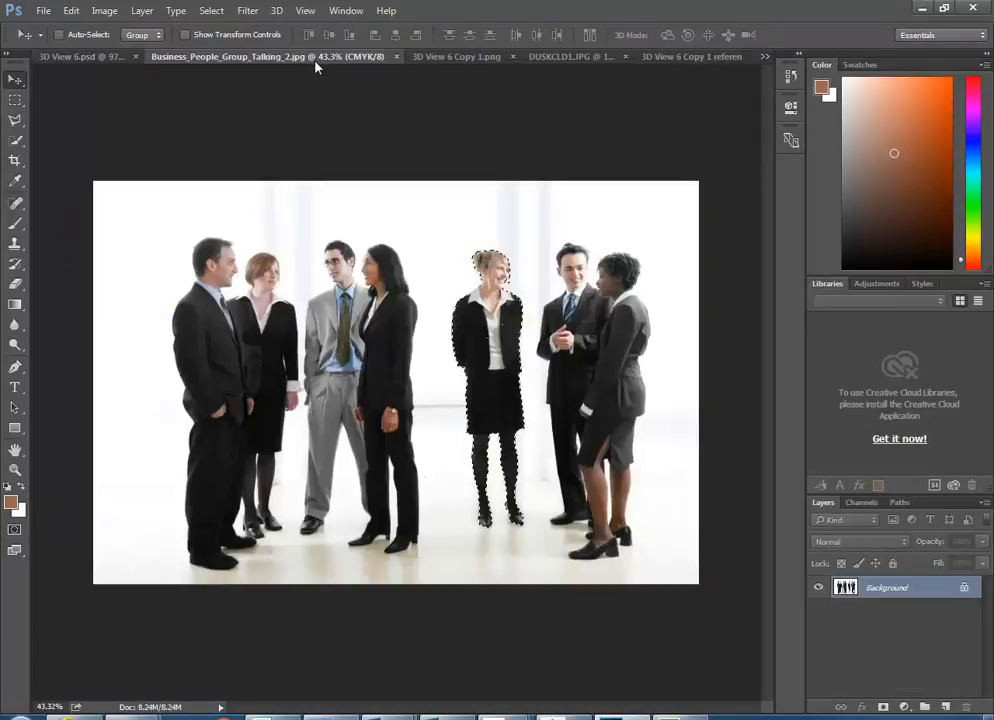
pyautogui.click(459, 58)
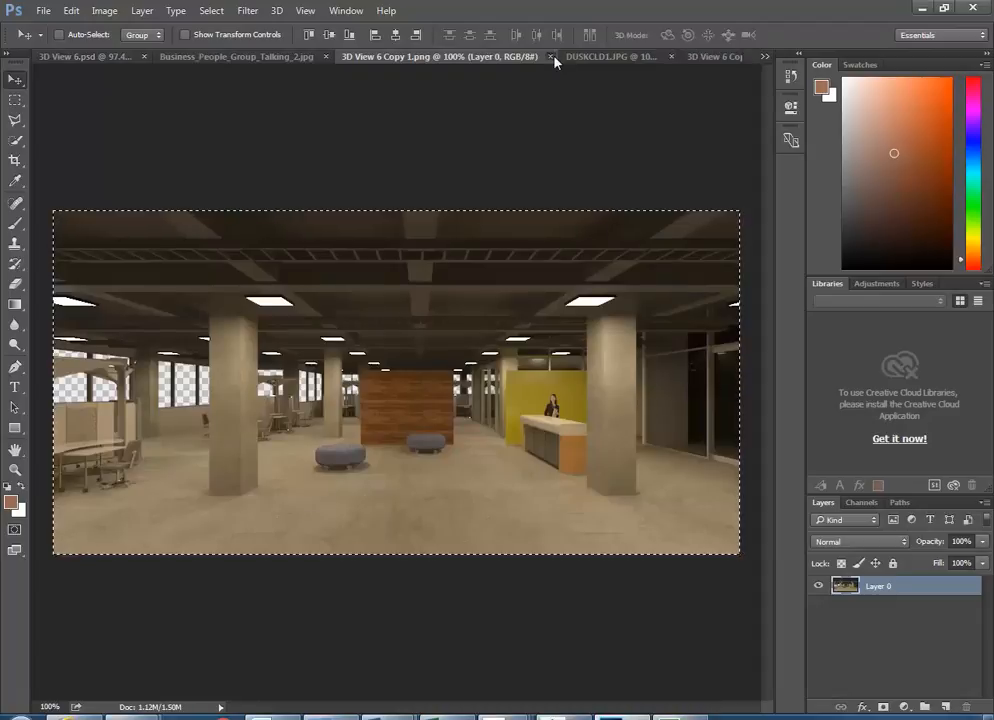
pyautogui.click(549, 57)
pyautogui.click(643, 57)
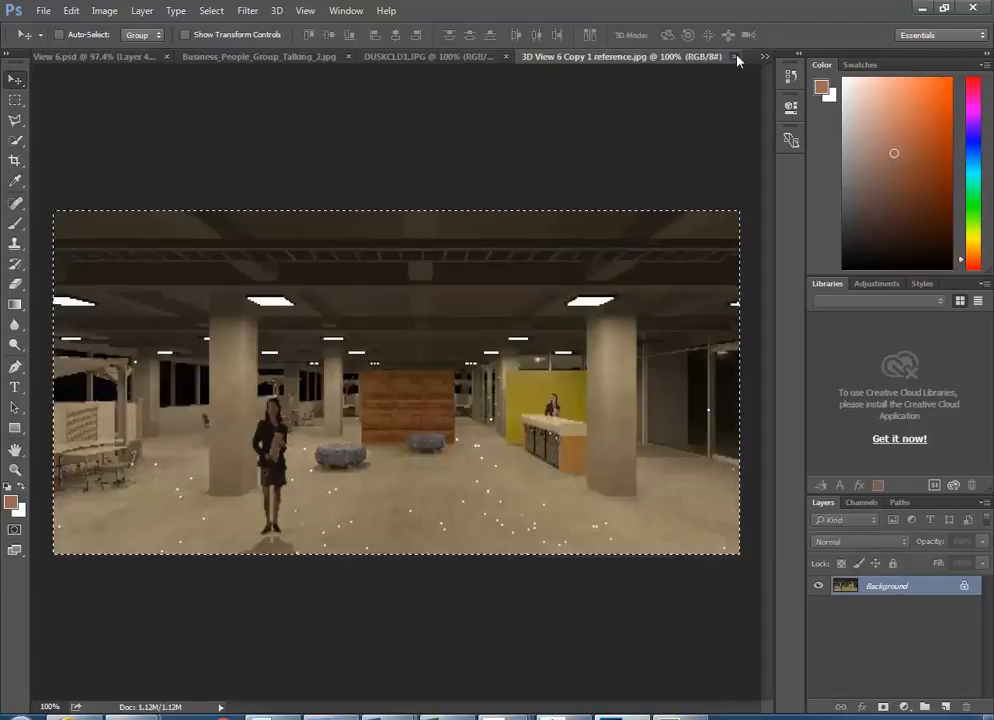
pyautogui.click(736, 57)
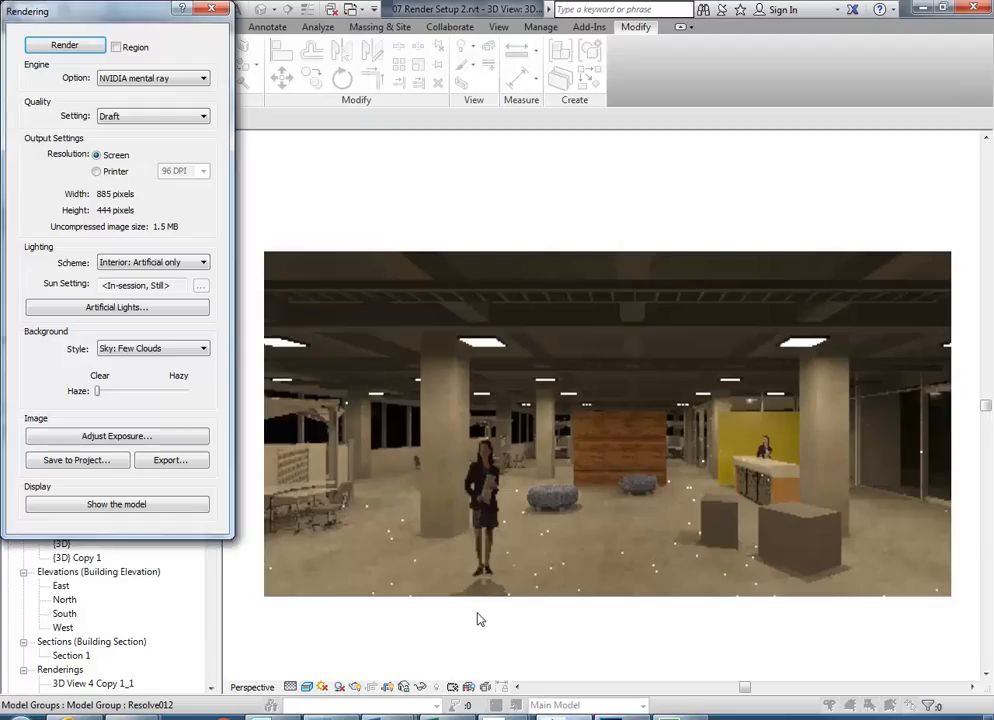
# - Export the Revit rendering as a PNG, renaming '3D View 6 Copy 1' to '3D View 6 Copy reference'
pyautogui.click(169, 460)
pyautogui.click(340, 591)
pyautogui.click(357, 626)
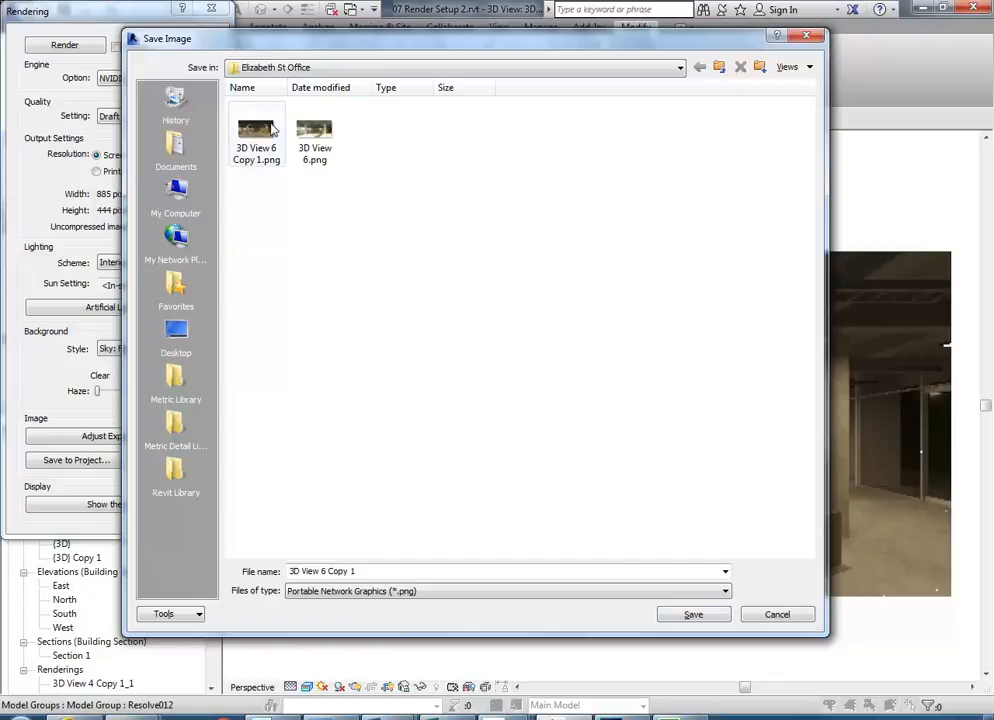
pyautogui.click(316, 138)
pyautogui.click(254, 136)
pyautogui.click(305, 348)
pyautogui.click(352, 571)
pyautogui.moveTo(350, 571); pyautogui.dragTo(397, 568)
pyautogui.write('reference')
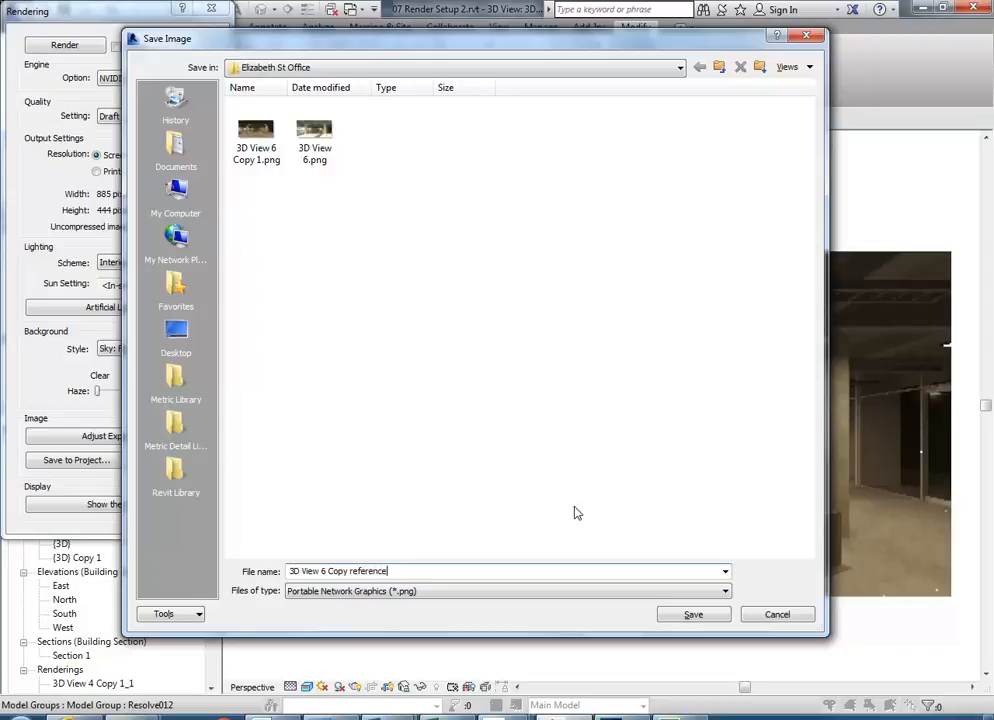
pyautogui.click(693, 614)
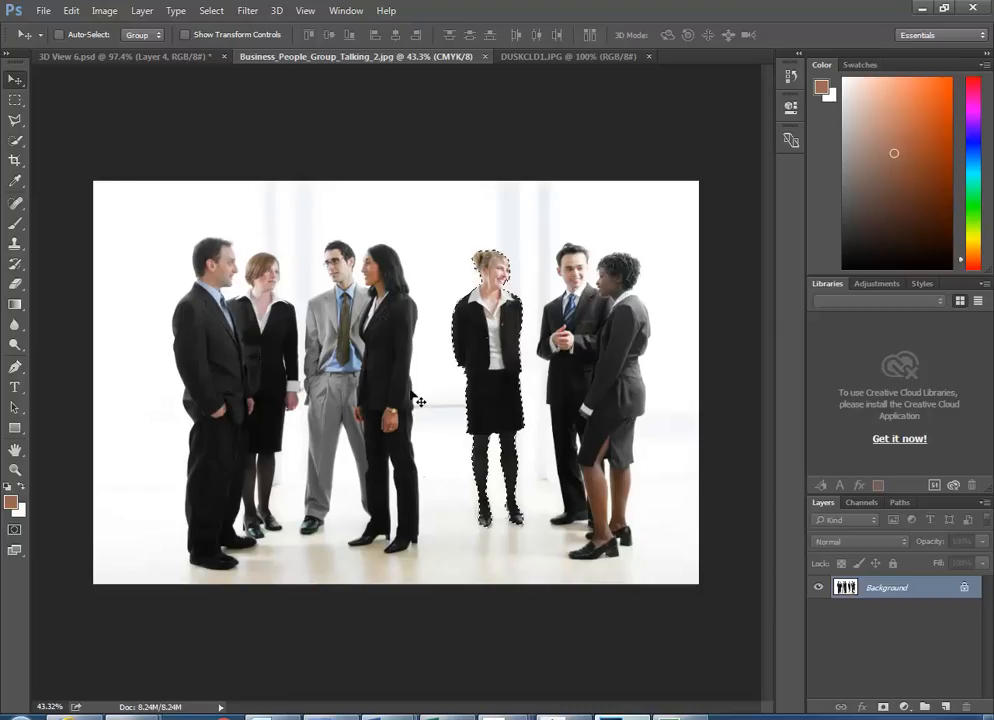
# - Open '3D View 6 Copy reference.png', select the whole image, and return to 3D View 6.psd
pyautogui.click(43, 10)
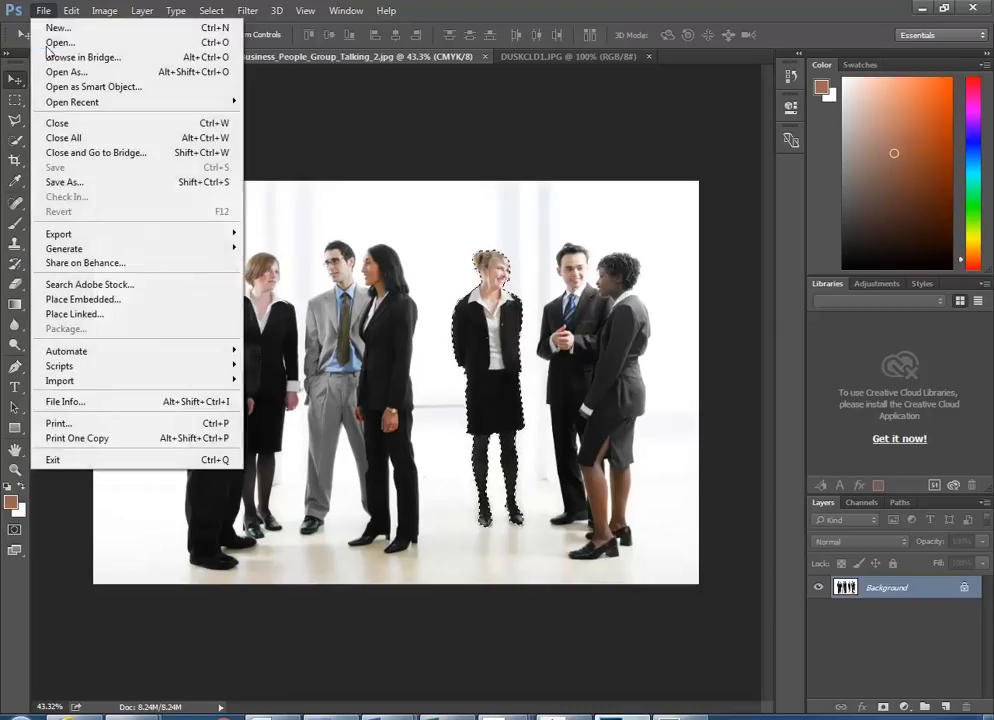
pyautogui.click(52, 42)
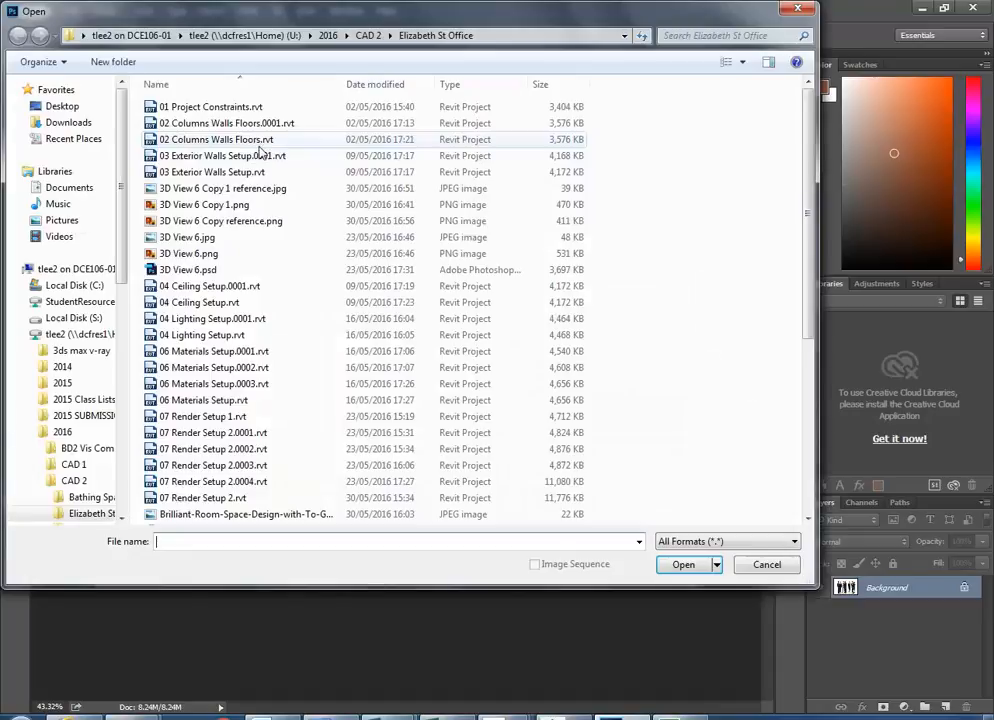
pyautogui.click(395, 87)
pyautogui.doubleClick(231, 104)
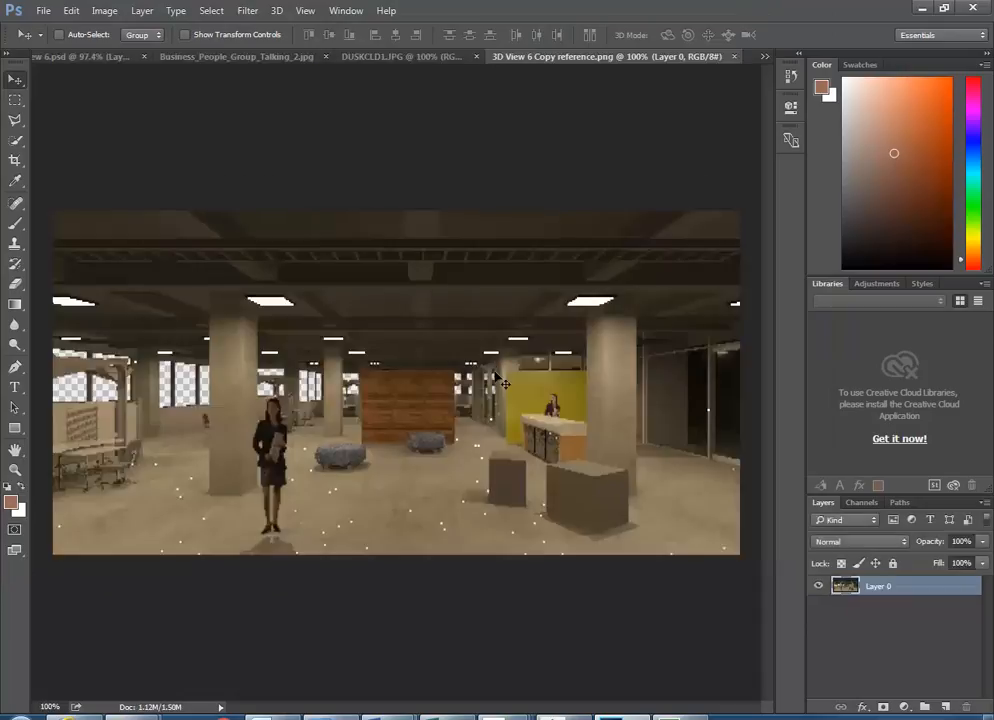
pyautogui.hotkey('ctrl', 'a')
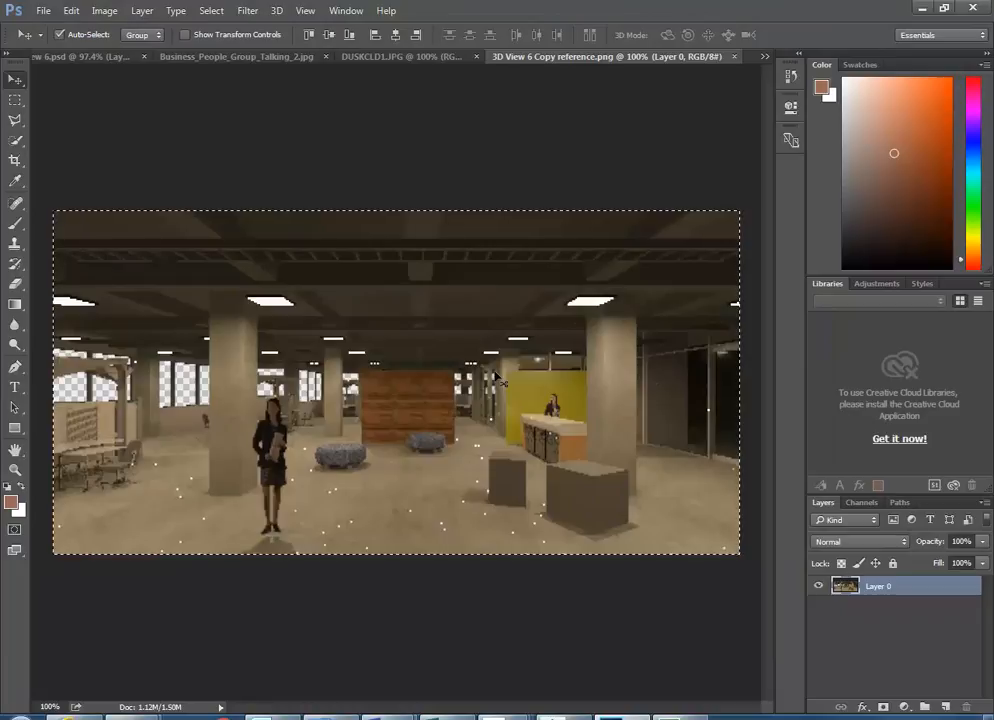
pyautogui.click(99, 56)
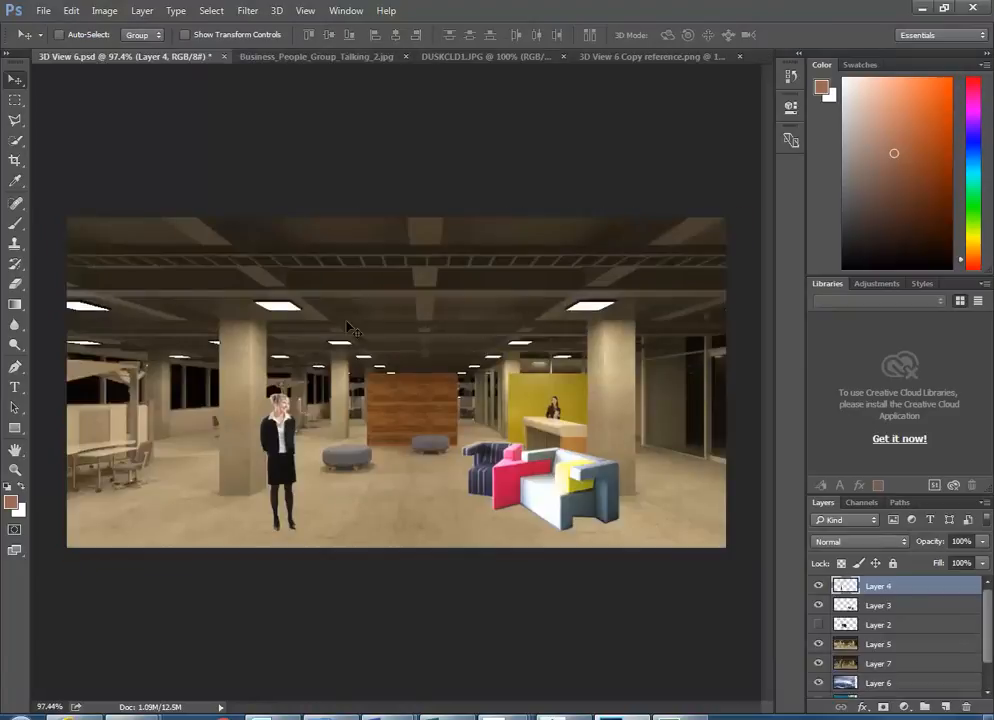
# - Toggle Layer 5 to compare the render beneath, delete it, then undo the deletion
pyautogui.click(848, 643)
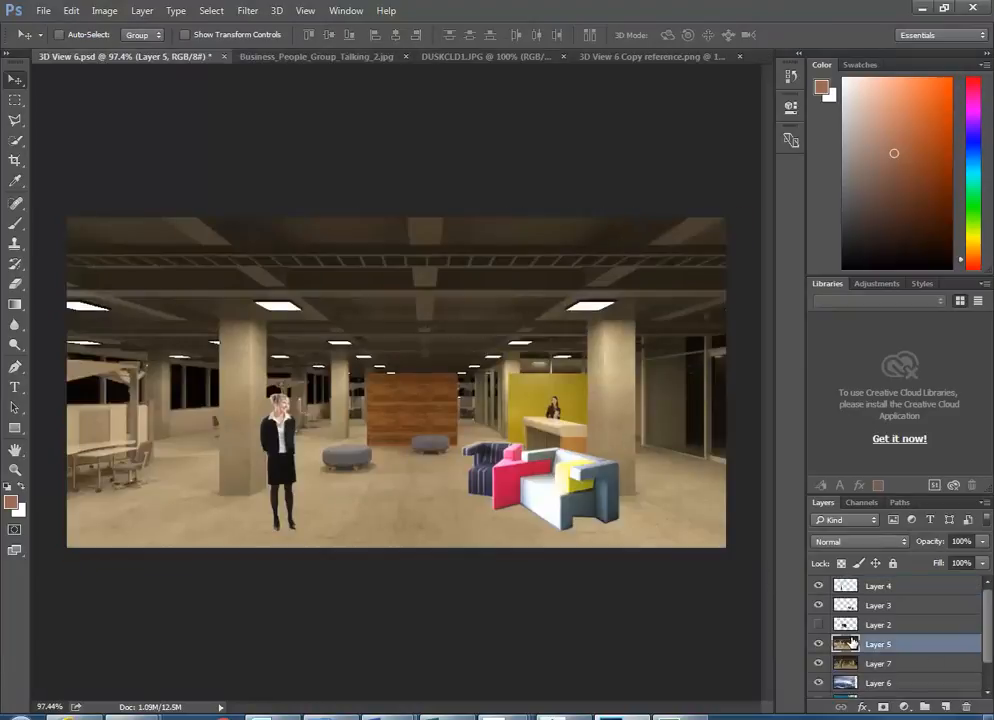
pyautogui.click(815, 644)
pyautogui.click(815, 644)
pyautogui.moveTo(848, 645); pyautogui.dragTo(965, 706)
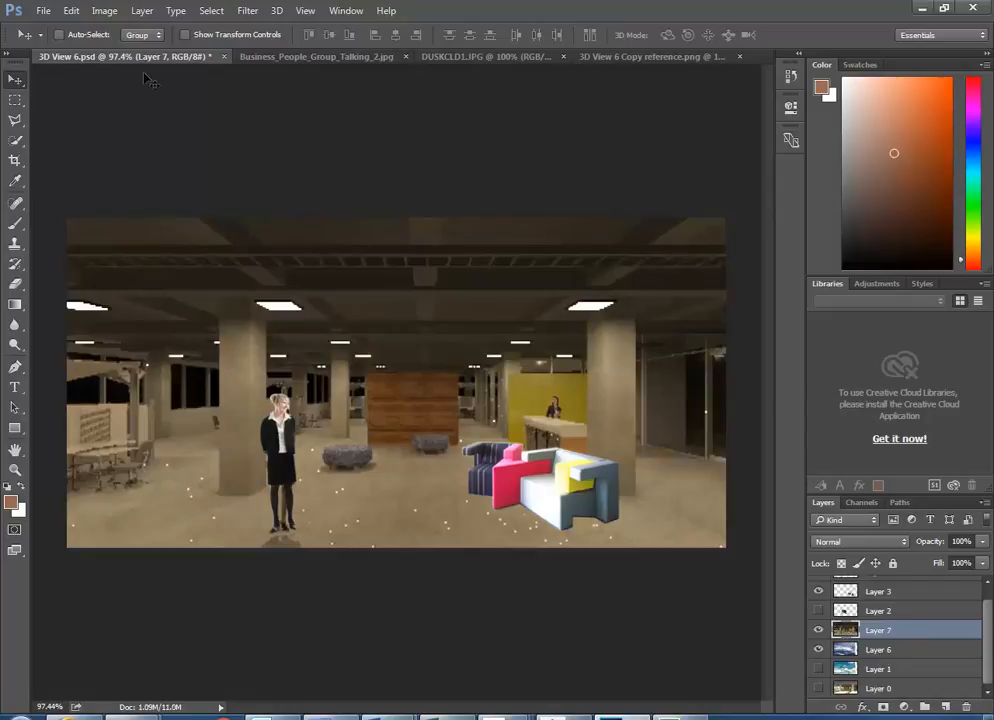
pyautogui.click(71, 10)
pyautogui.click(92, 29)
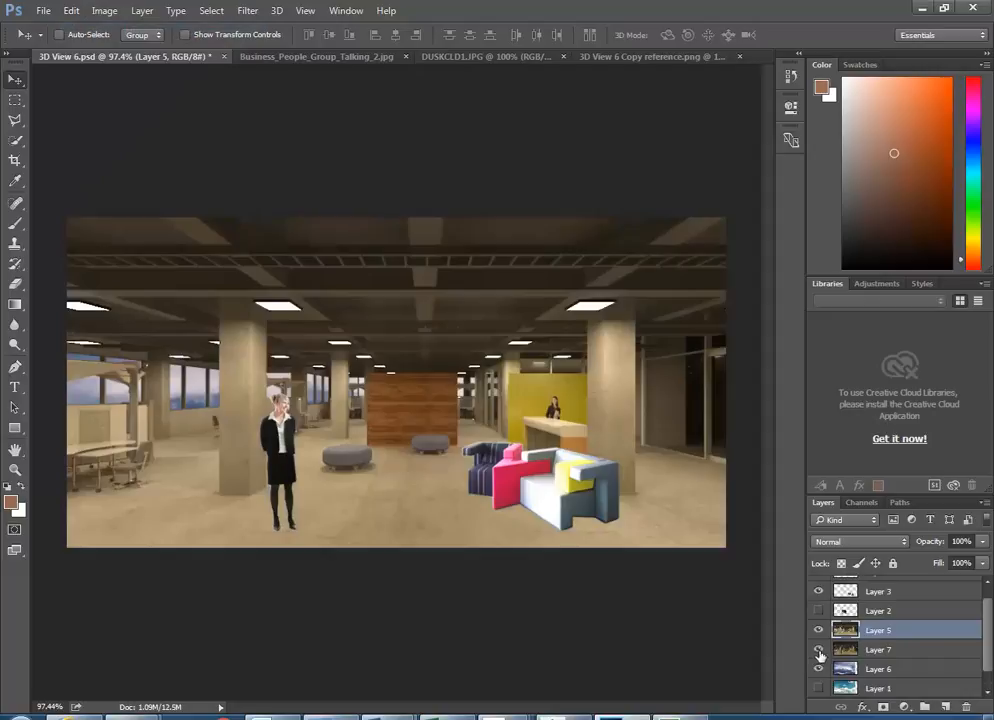
# - Show Layer 7, delete and restore it, then hide Layer 5 so Layer 7's render shows
pyautogui.click(818, 649)
pyautogui.click(843, 650)
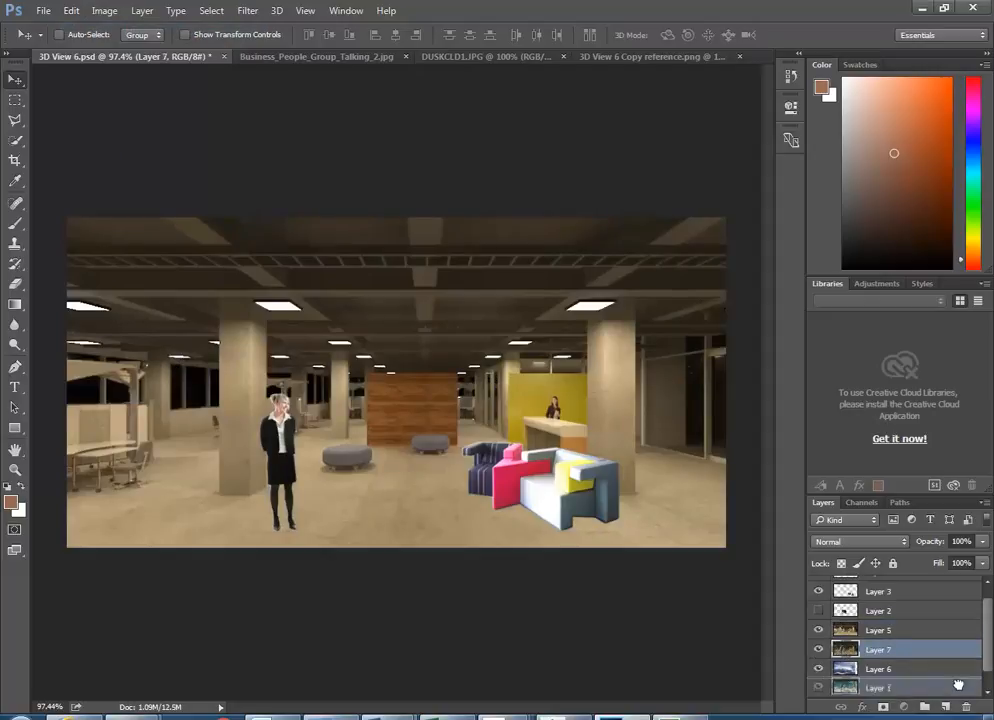
pyautogui.press('Delete')
pyautogui.click(850, 634)
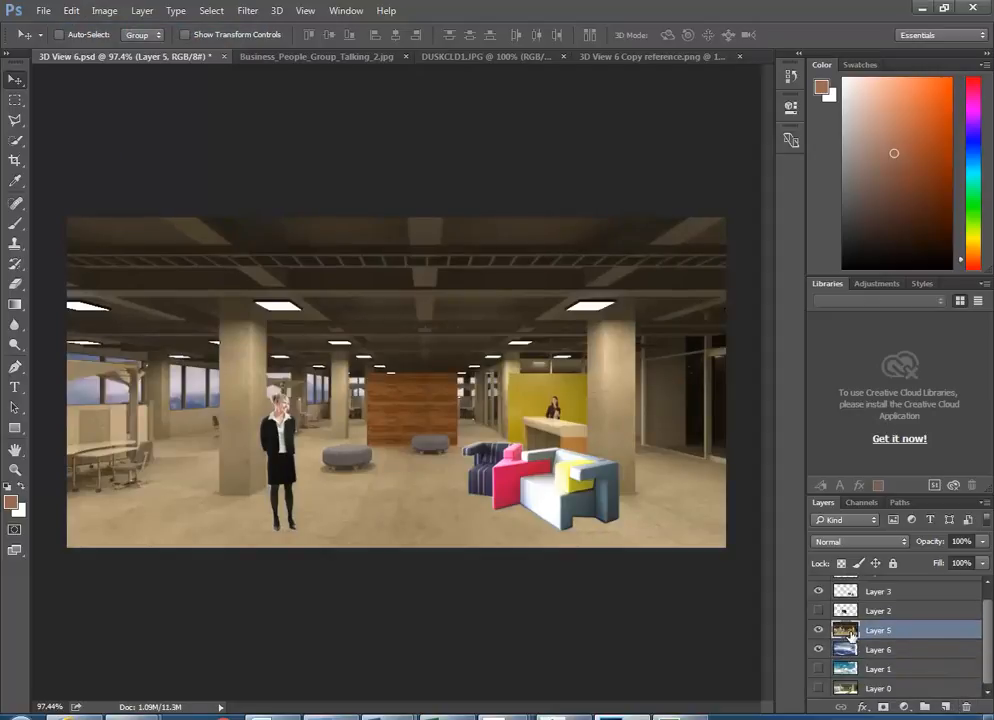
pyautogui.click(846, 653)
pyautogui.hotkey('ctrl', 'z')
pyautogui.click(819, 631)
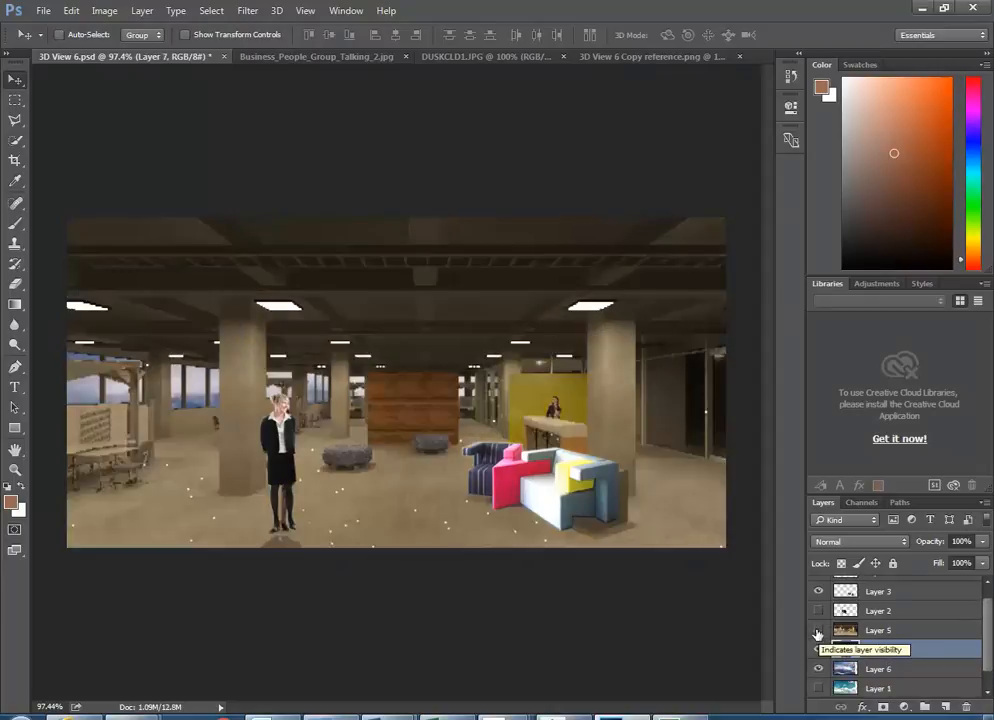
pyautogui.click(819, 631)
pyautogui.click(819, 631)
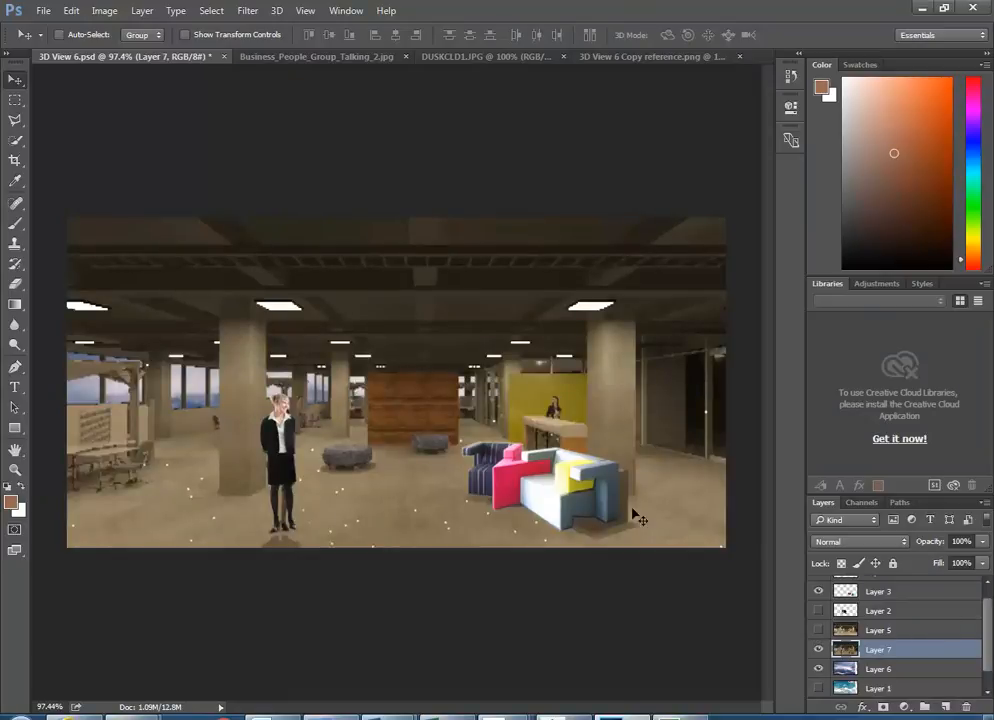
# - Zoom in and toggle the sofa layer on and off to compare
pyautogui.scroll(3, 590, 487)
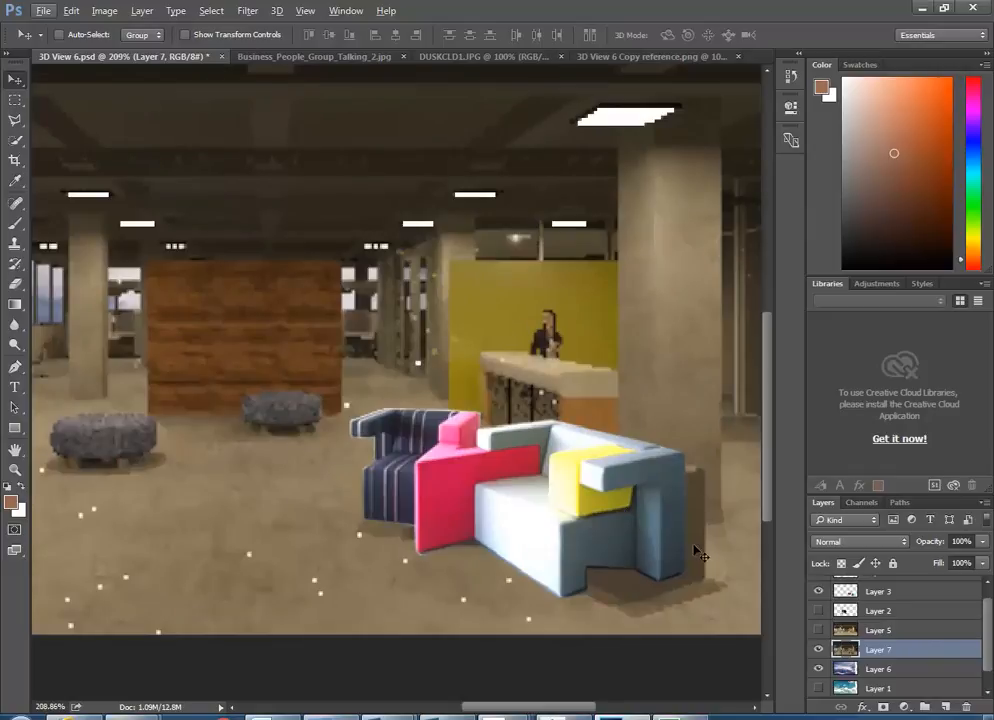
pyautogui.scroll(1, 988, 630)
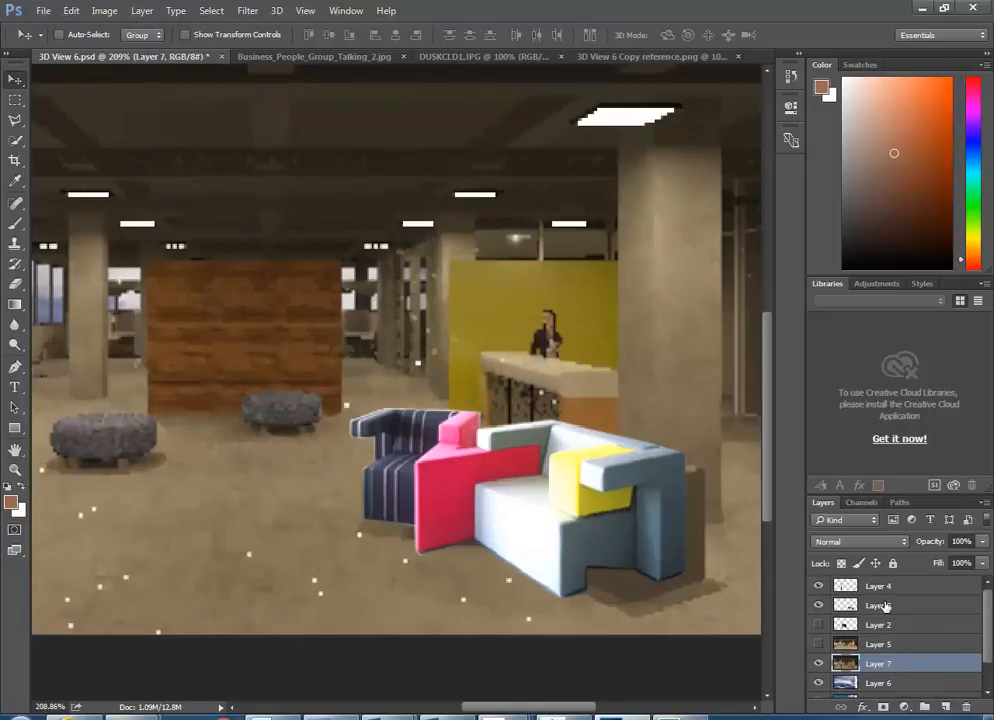
pyautogui.click(819, 605)
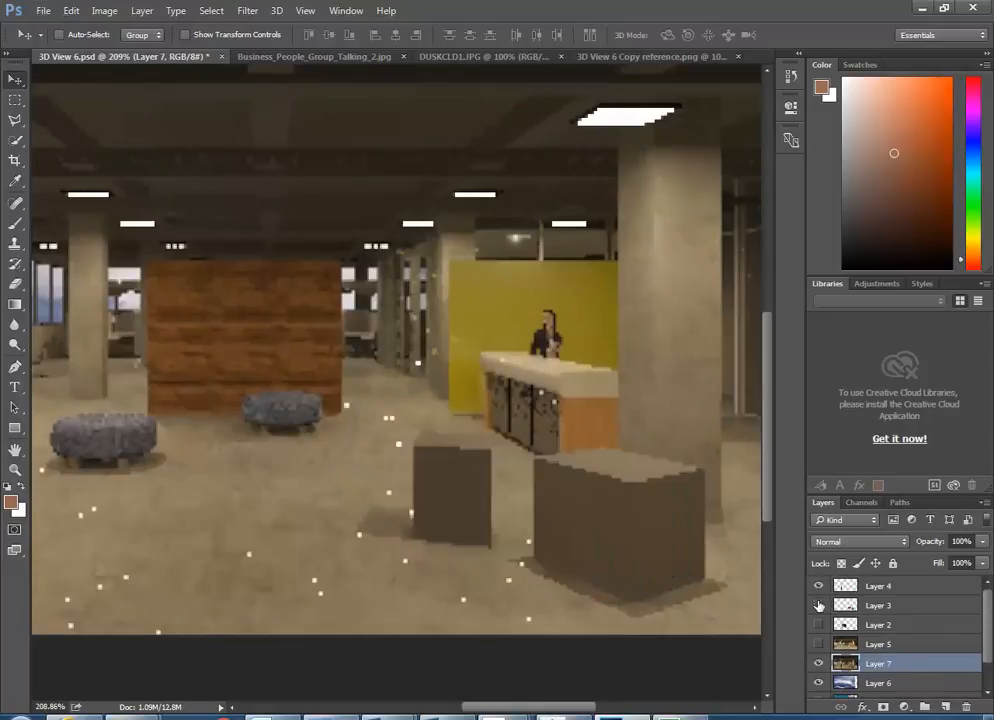
pyautogui.click(819, 605)
pyautogui.click(819, 605)
pyautogui.click(819, 605)
pyautogui.click(819, 605)
pyautogui.click(819, 605)
pyautogui.click(819, 605)
pyautogui.click(819, 605)
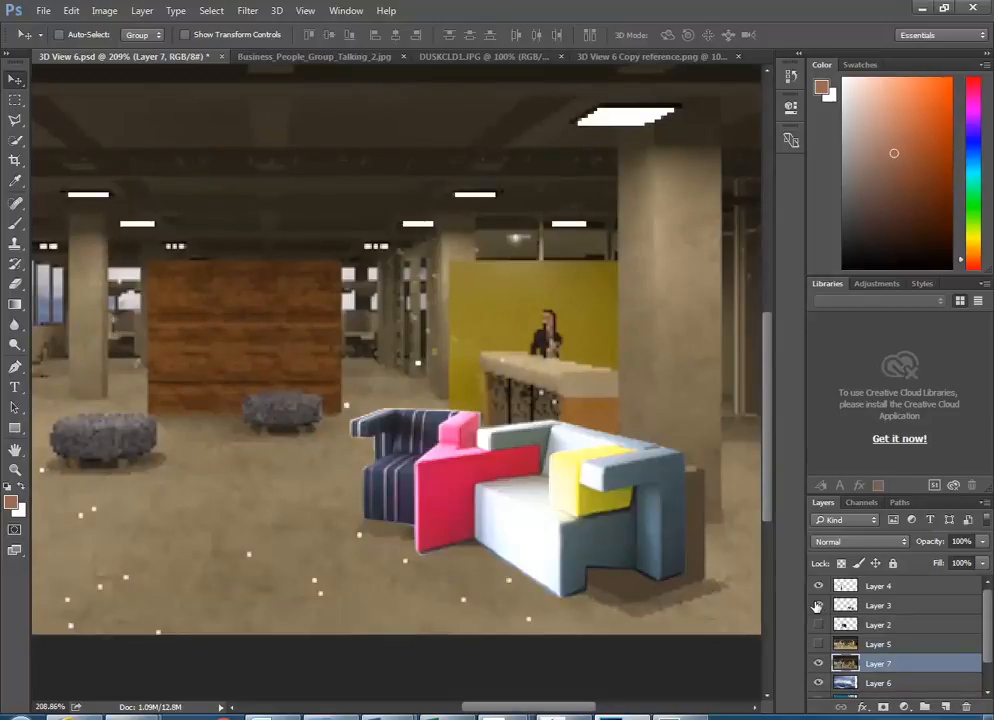
# - Nudge the office background, then move Layer 3's sofa slightly right and down
pyautogui.moveTo(657, 499)
pyautogui.mouseDown()
pyautogui.moveTo(676, 548)
pyautogui.moveTo(677, 512)
pyautogui.moveTo(665, 503)
pyautogui.mouseUp()
pyautogui.press('ctrl')
pyautogui.click(847, 606)
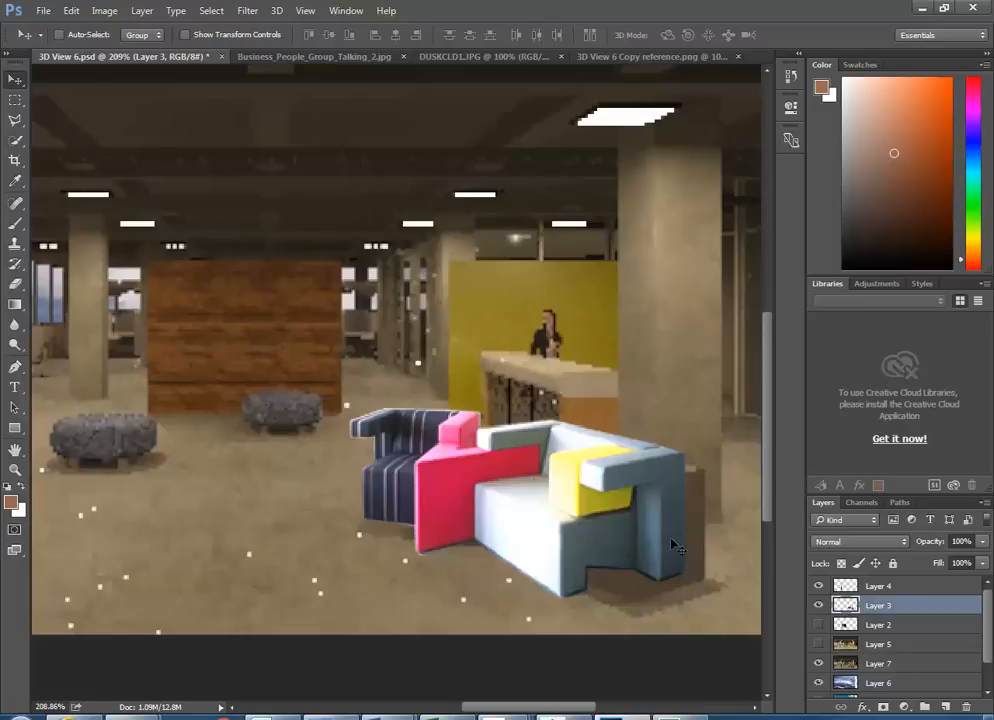
pyautogui.moveTo(655, 528); pyautogui.dragTo(670, 543)
# - Toggle the sofa repeatedly, leaving Layer 3 hidden to reveal the placeholder boxes
pyautogui.click(818, 606)
pyautogui.click(818, 606)
pyautogui.click(818, 606)
pyautogui.click(818, 606)
pyautogui.click(818, 606)
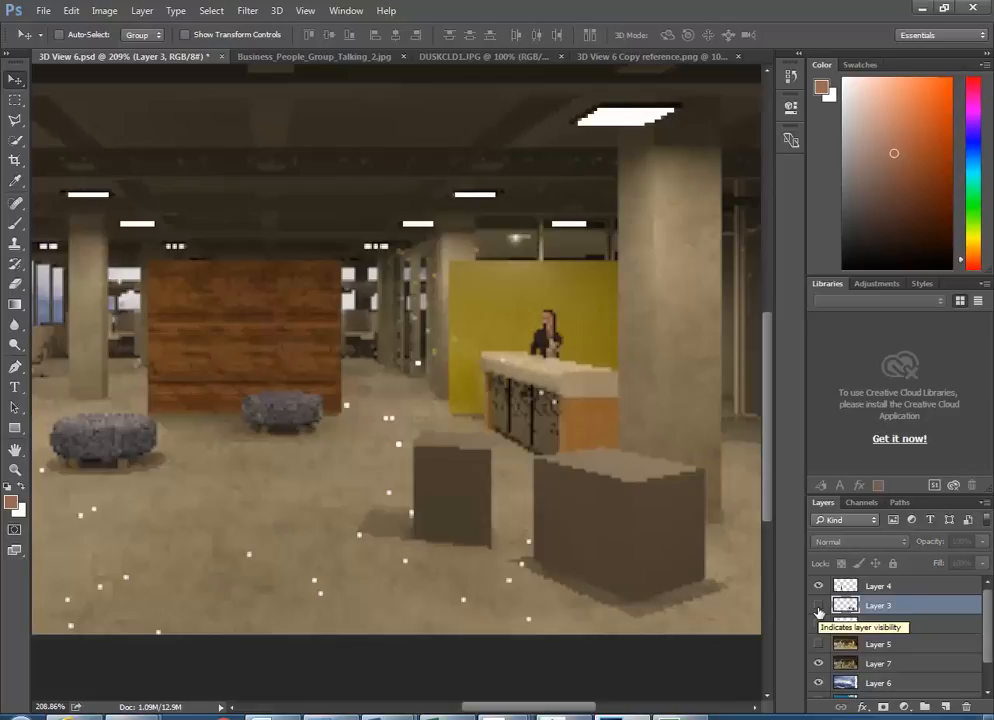
pyautogui.click(818, 606)
pyautogui.click(818, 606)
pyautogui.click(818, 606)
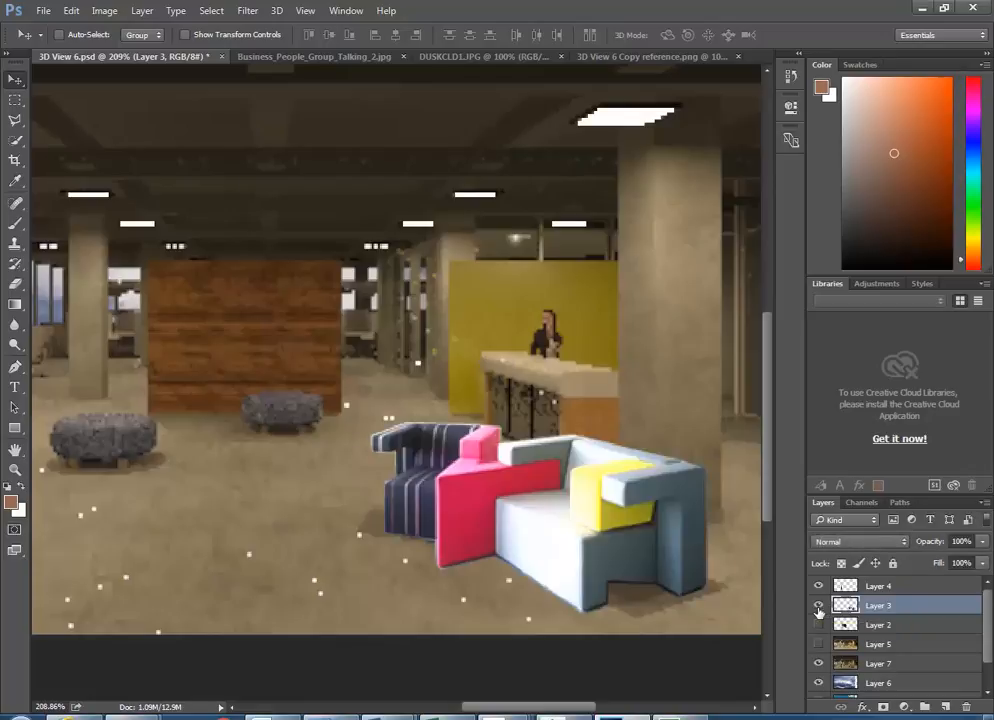
pyautogui.click(818, 606)
pyautogui.click(818, 607)
pyautogui.click(818, 607)
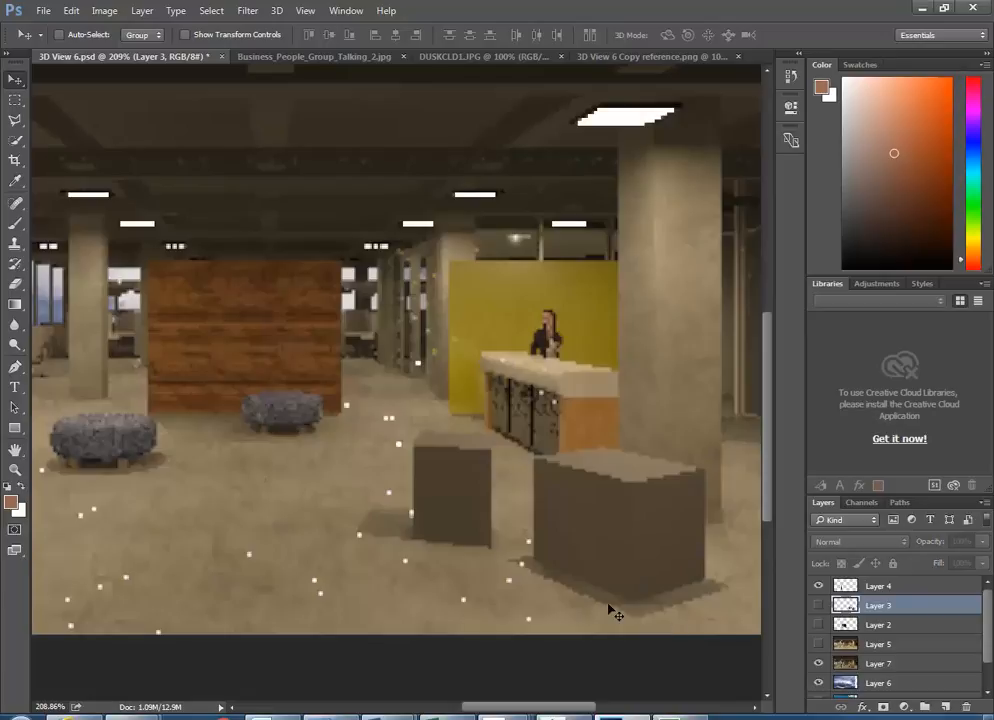
# - Zoom in on the standing woman and select Layer 4
pyautogui.scroll(-6, 545, 470)
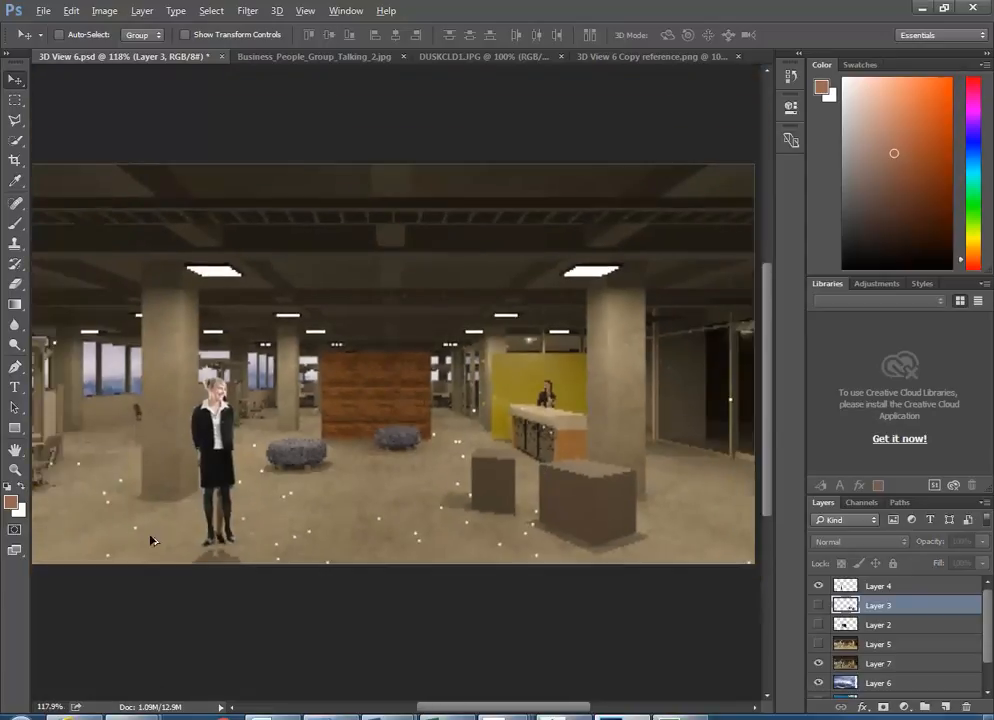
pyautogui.scroll(1, 120, 523)
pyautogui.scroll(3, 200, 545)
pyautogui.scroll(-4, 271, 572)
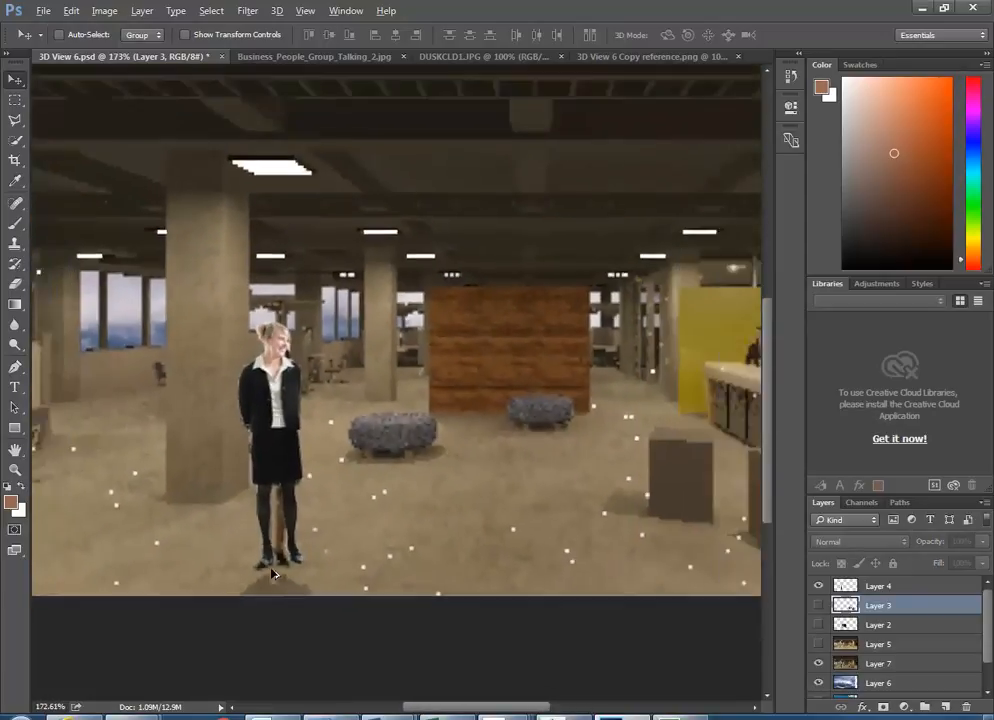
pyautogui.scroll(4, 265, 580)
pyautogui.scroll(-1, 265, 580)
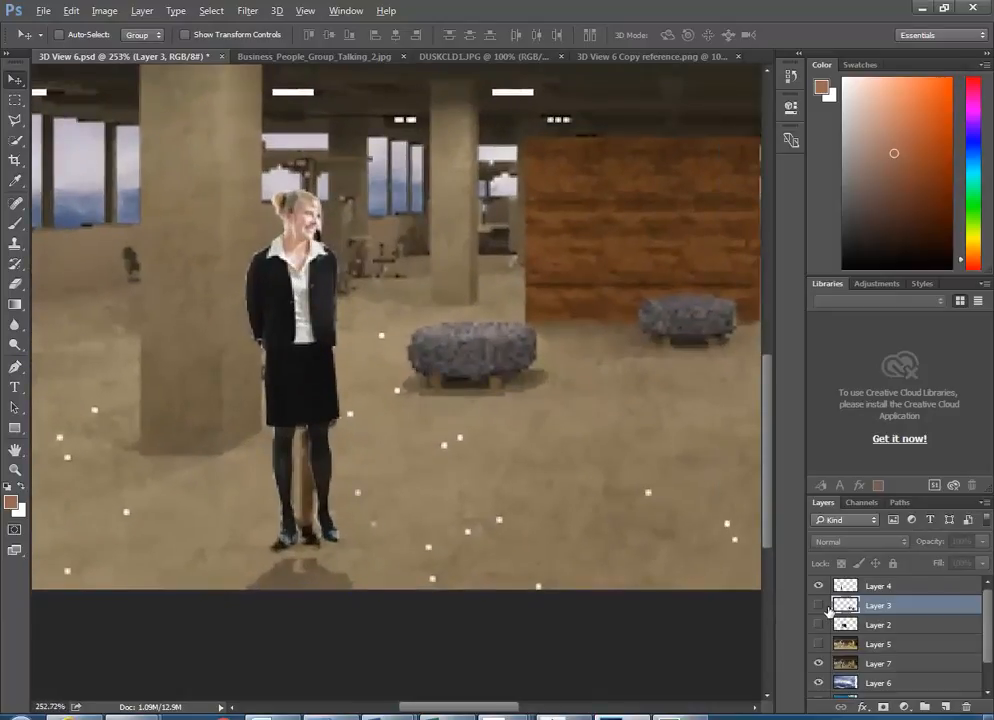
pyautogui.scroll(-4, 369, 512)
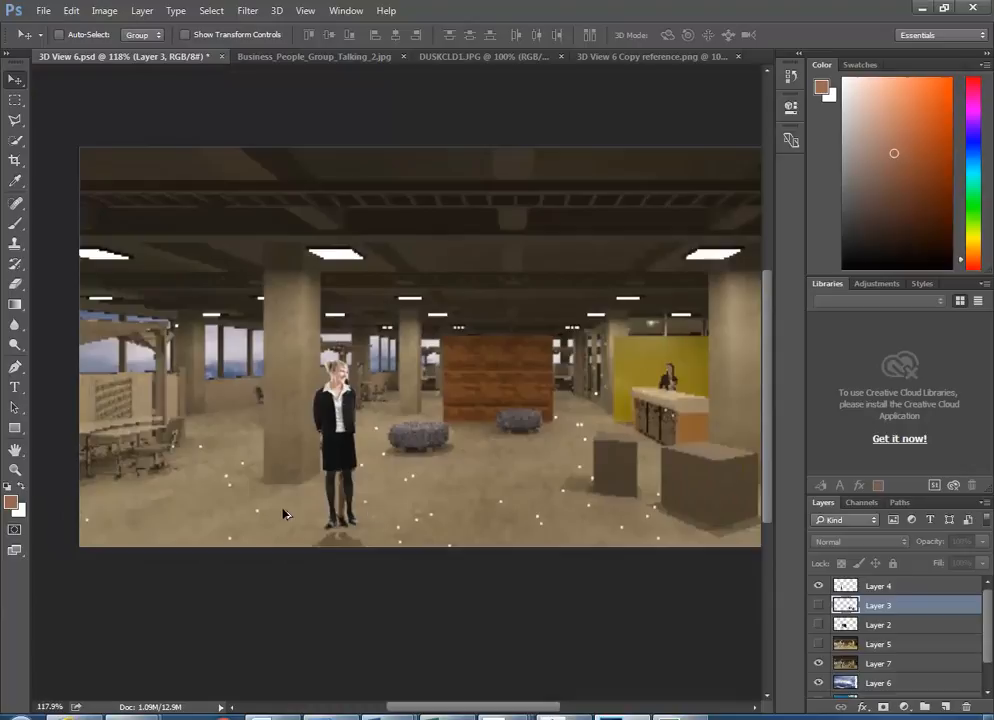
pyautogui.scroll(5, 306, 515)
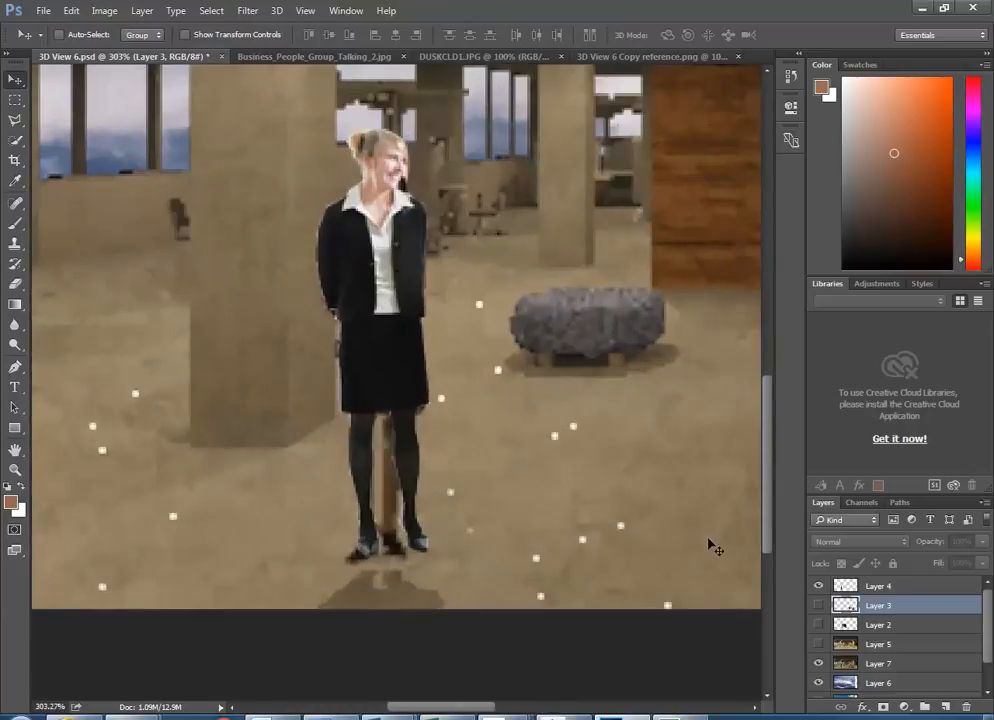
pyautogui.click(843, 587)
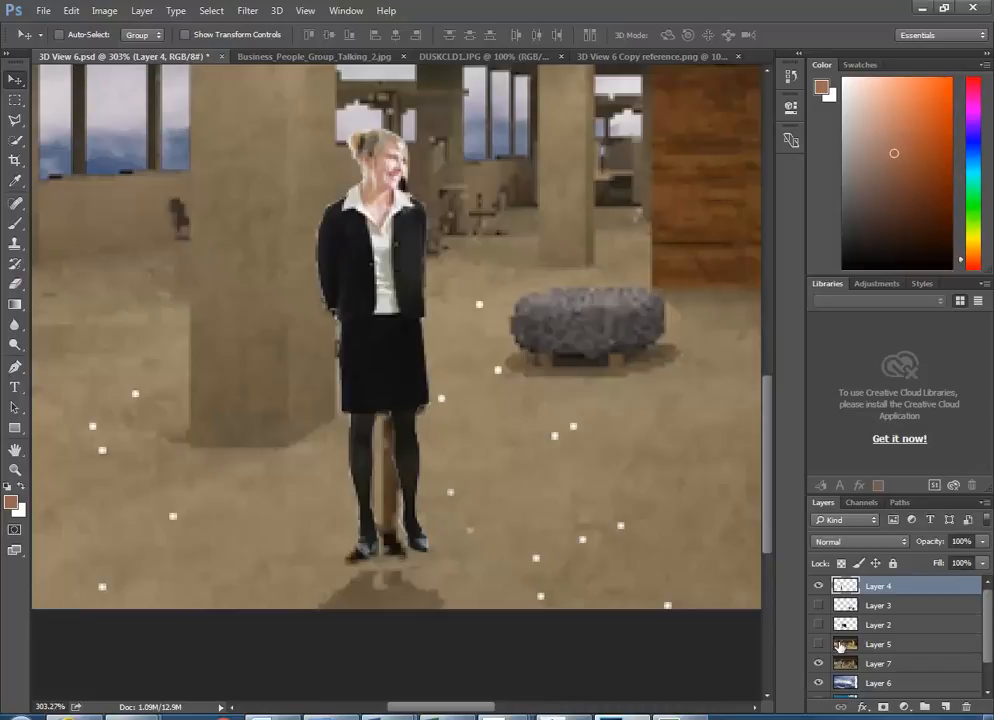
# - Browse the Select menu, then open the Quick Selection tool flyout
pyautogui.scroll(-2, 313, 402)
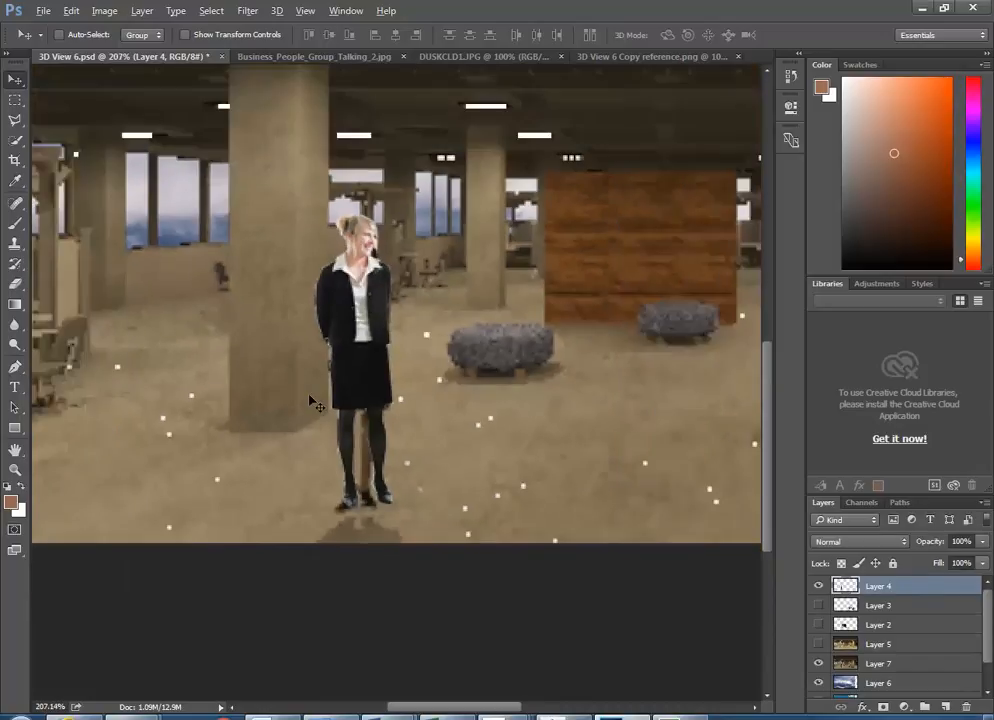
pyautogui.scroll(1, 313, 402)
pyautogui.scroll(1, 336, 365)
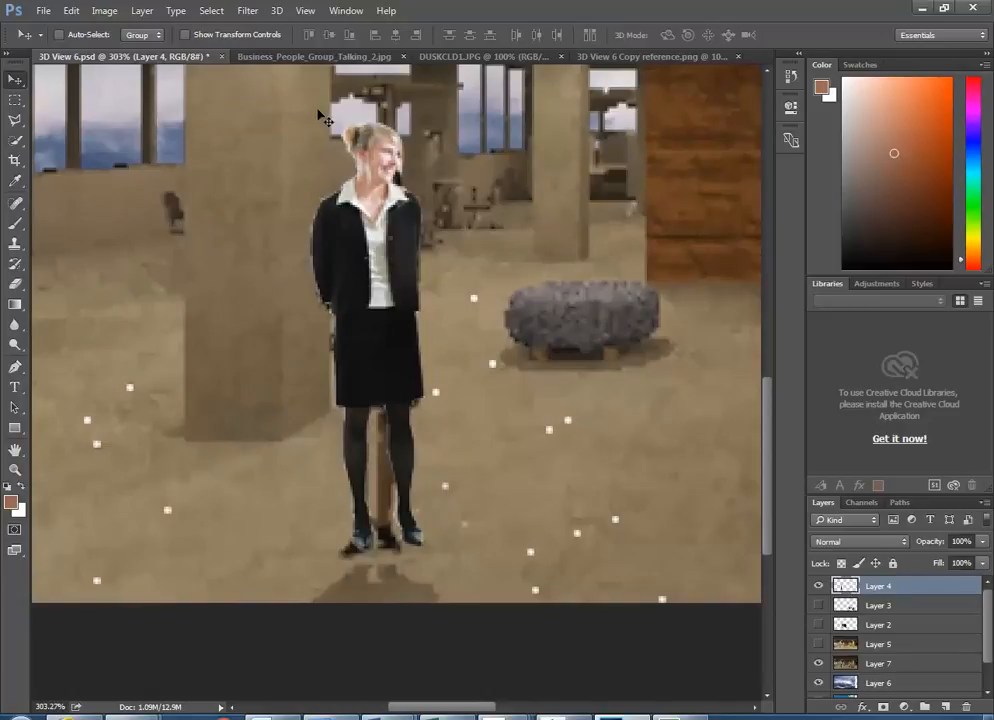
pyautogui.click(214, 12)
pyautogui.click(216, 13)
pyautogui.click(15, 143)
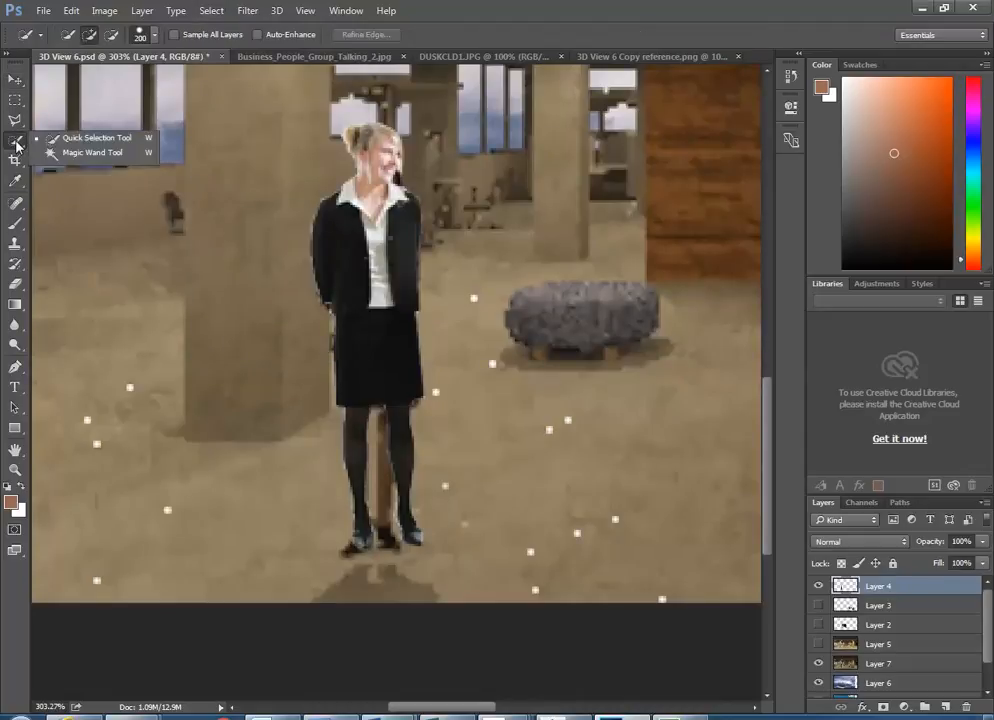
# - Select the woman with the Magic Wand by picking the surrounding area and inverting
pyautogui.click(72, 156)
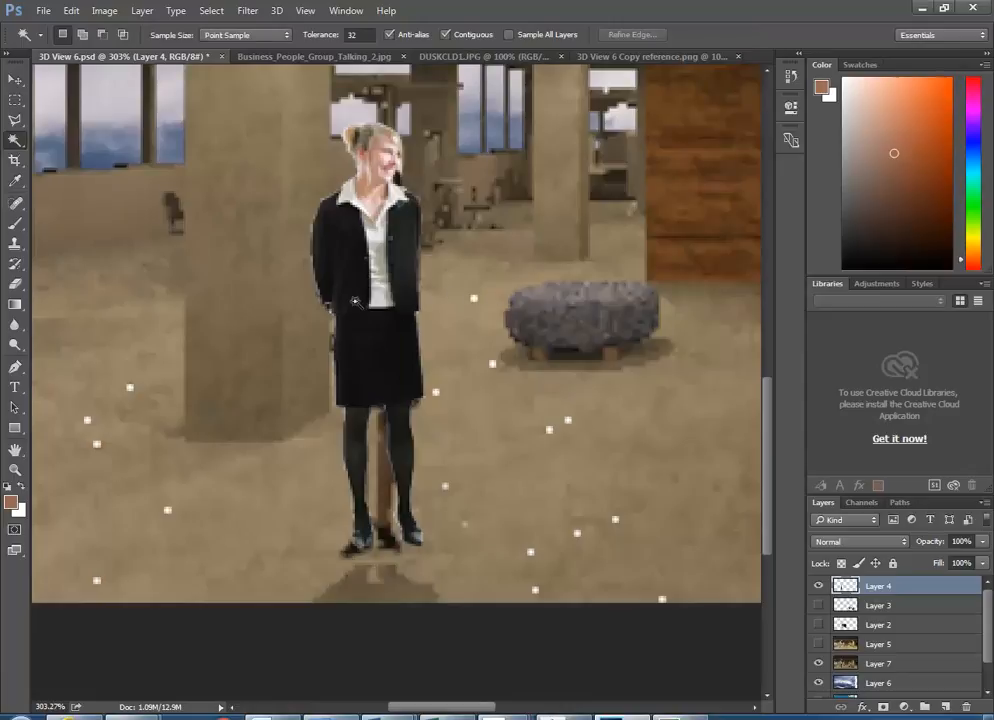
pyautogui.click(443, 318)
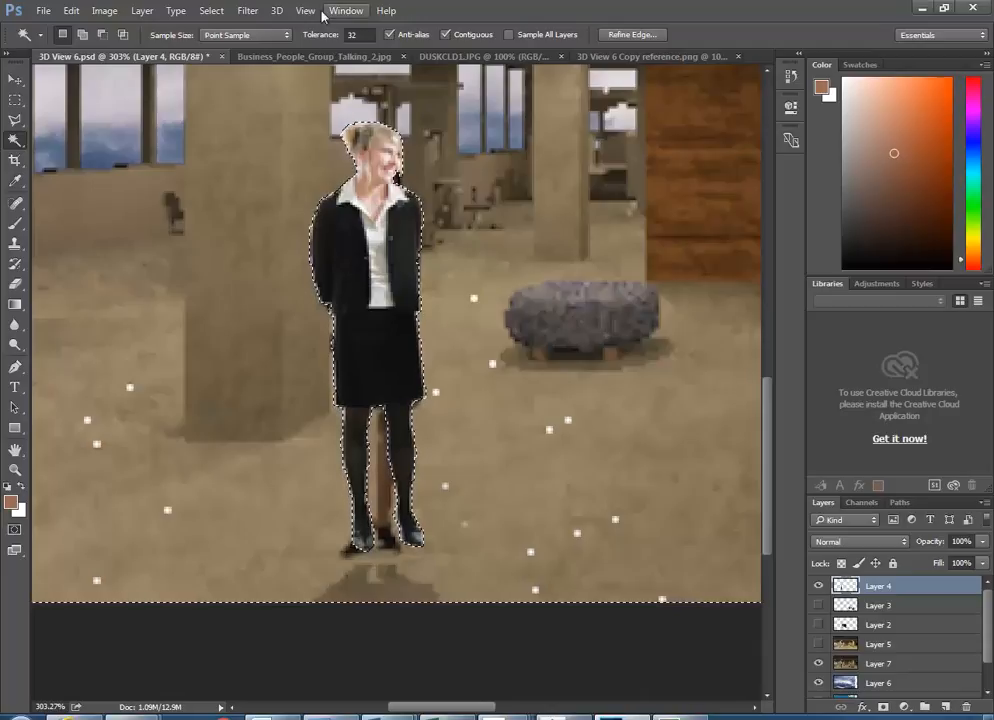
pyautogui.click(213, 12)
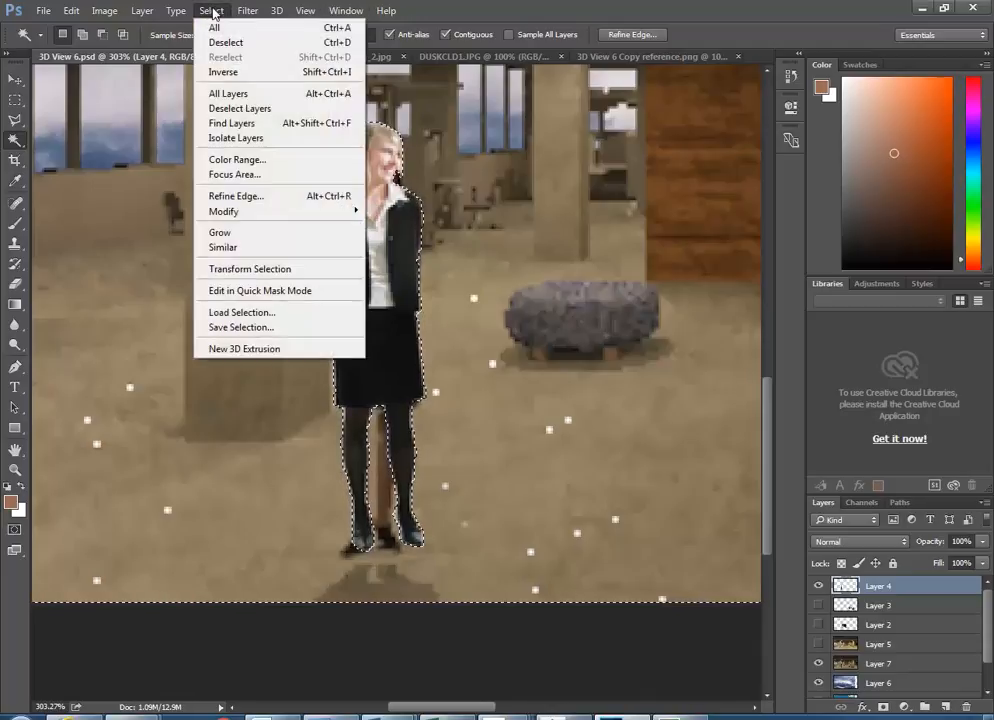
pyautogui.click(221, 74)
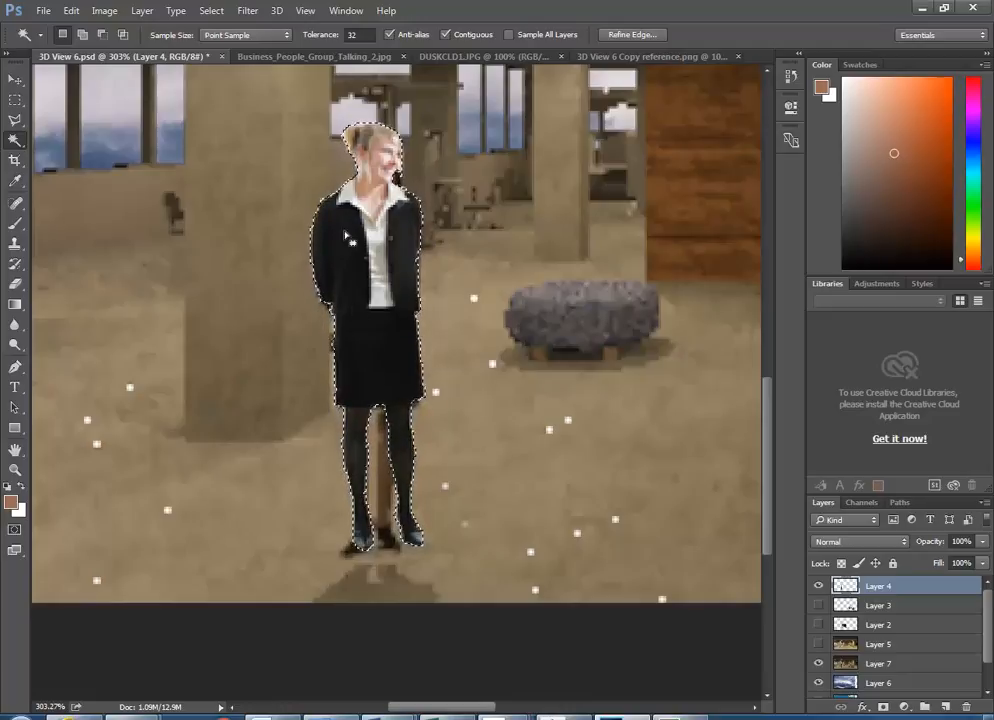
# - Select Layer 3, hide the Layer 7 render and show Layer 5 behind her
pyautogui.click(848, 607)
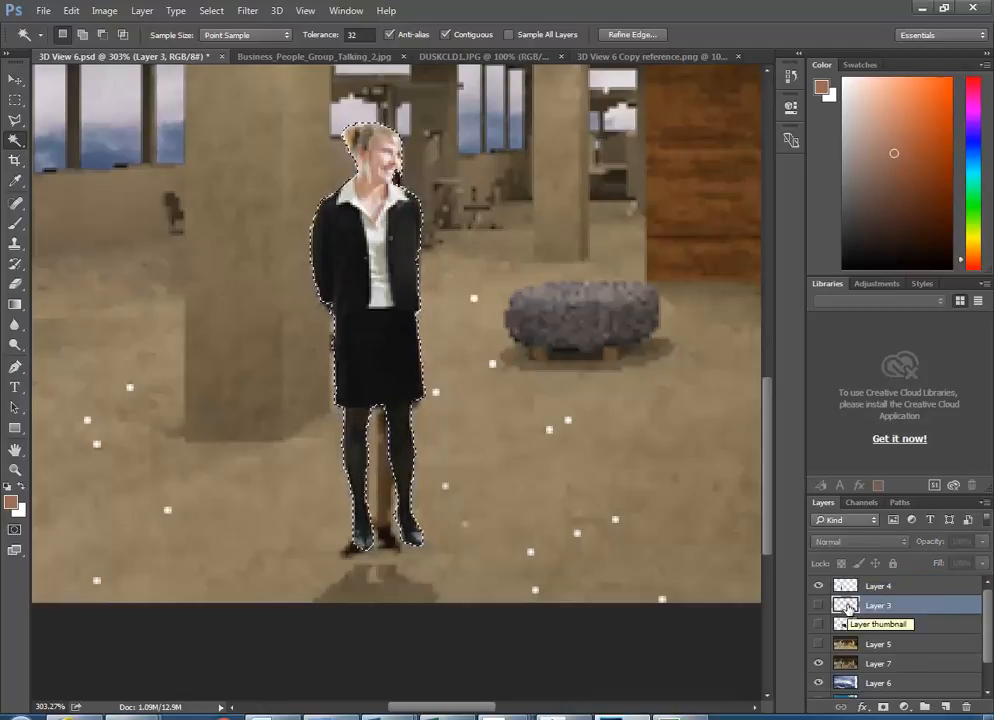
pyautogui.click(819, 666)
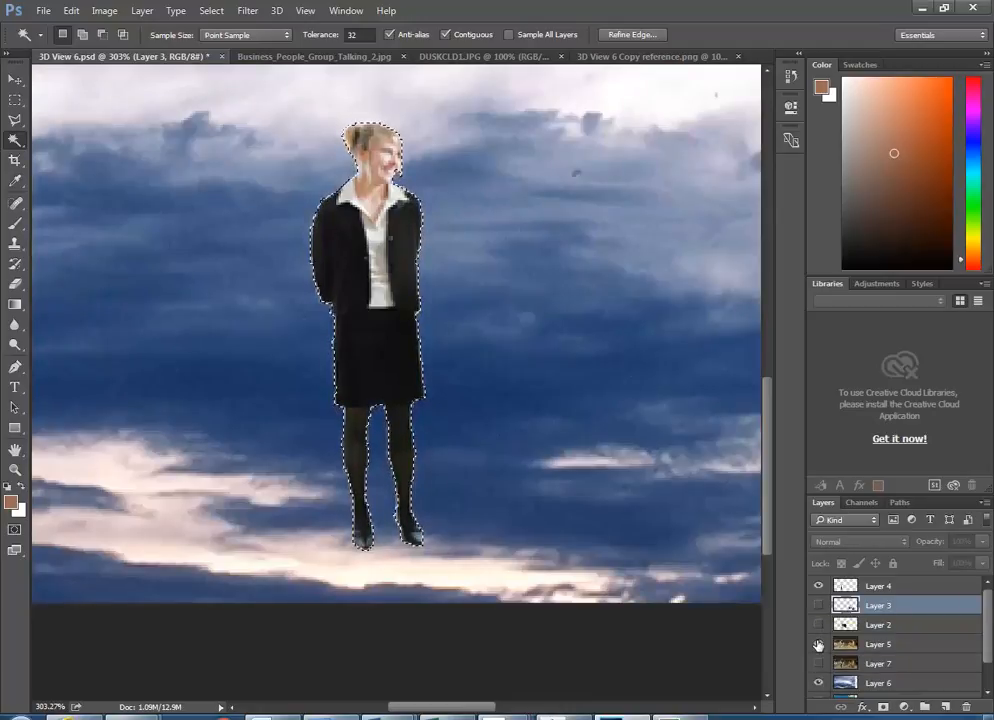
pyautogui.click(819, 644)
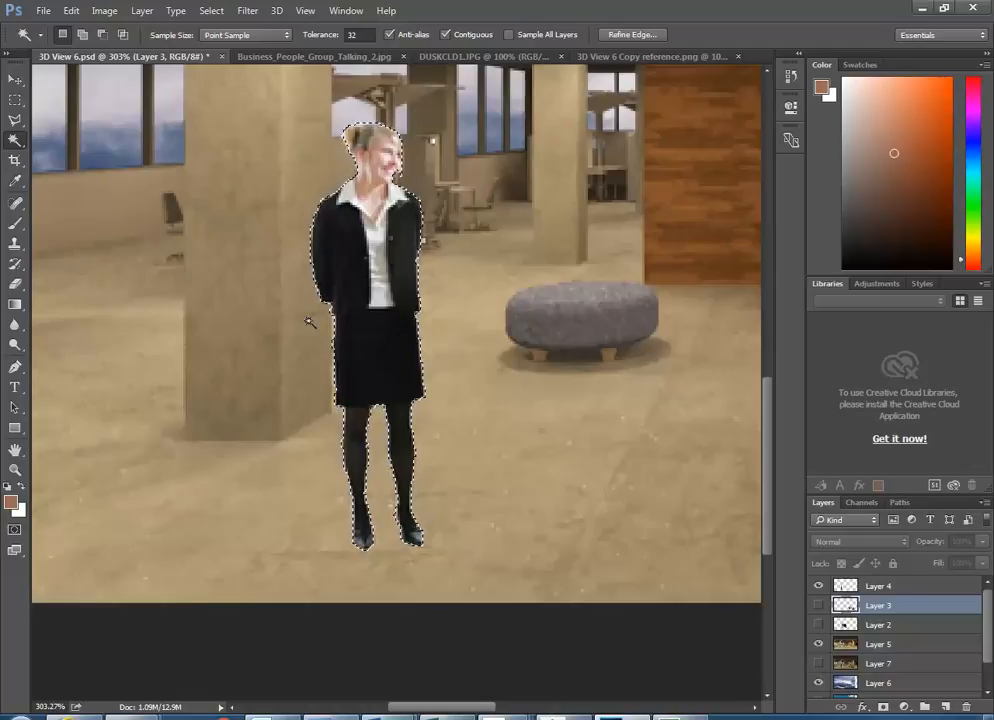
# - Add a new blank layer and dismiss the empty-selection transform error
pyautogui.click(943, 707)
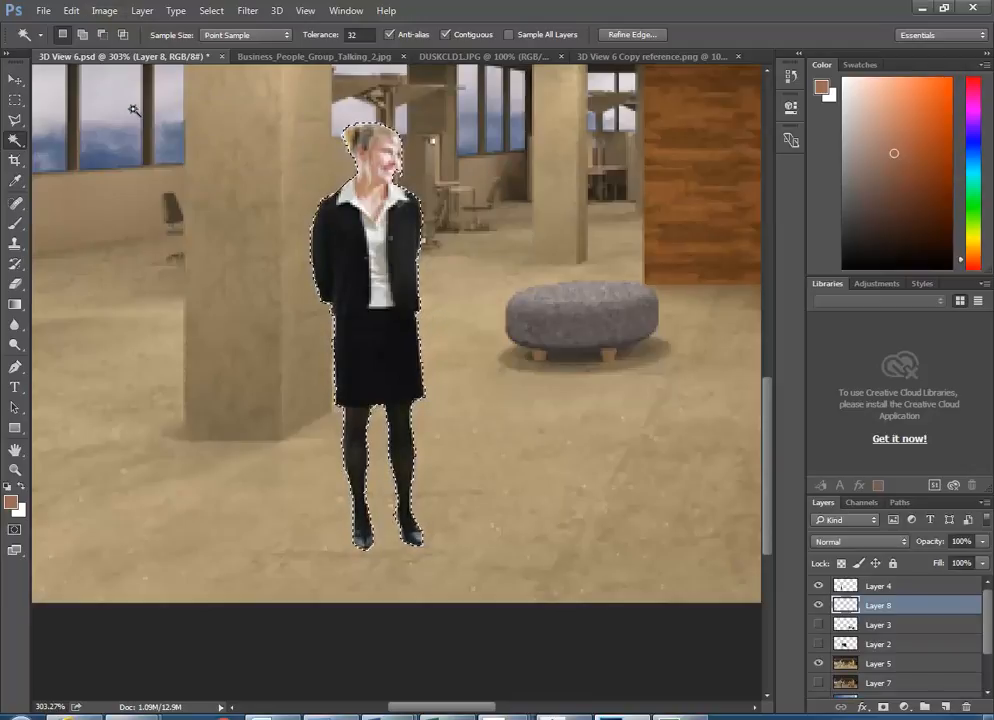
pyautogui.hotkey('ctrl', 't')
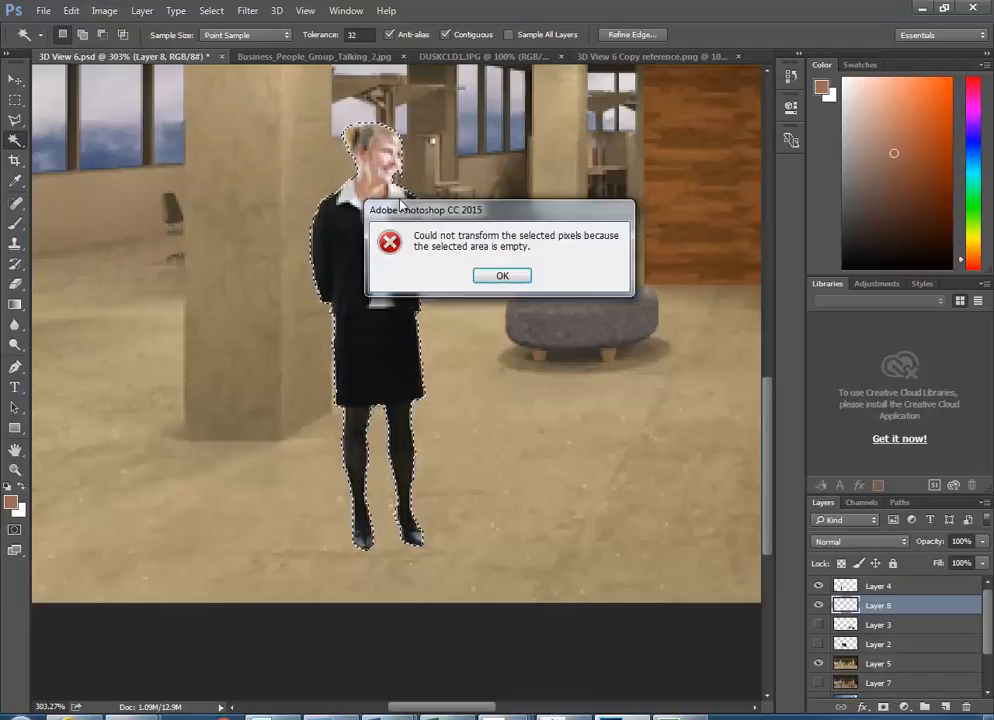
pyautogui.click(502, 276)
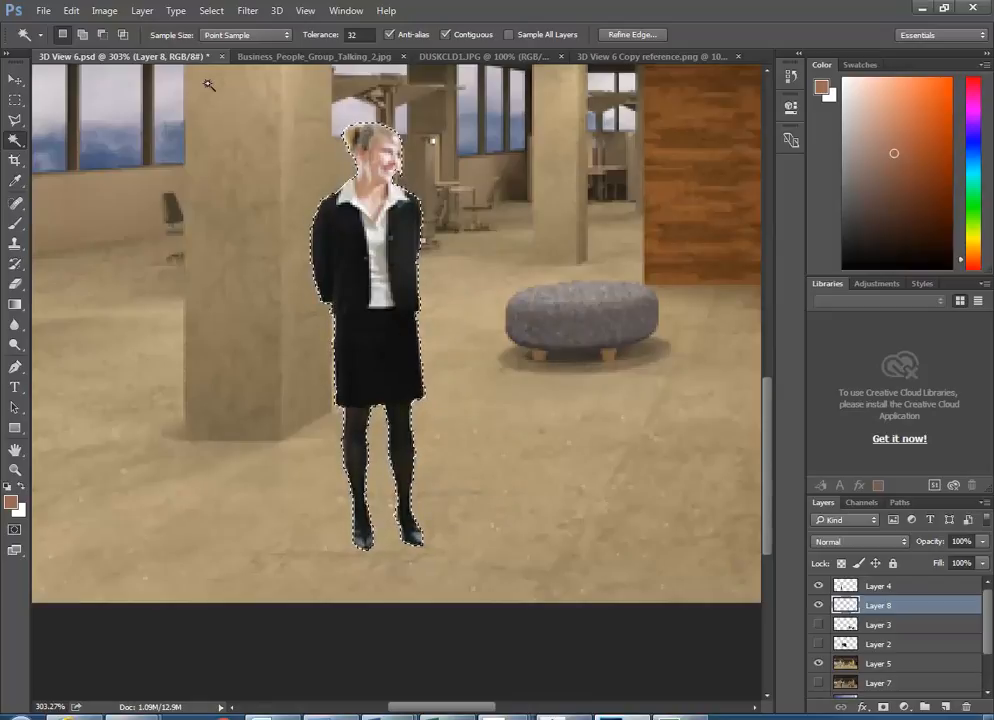
# - Fill the woman's selection on the new layer with 50% Gray
pyautogui.click(71, 10)
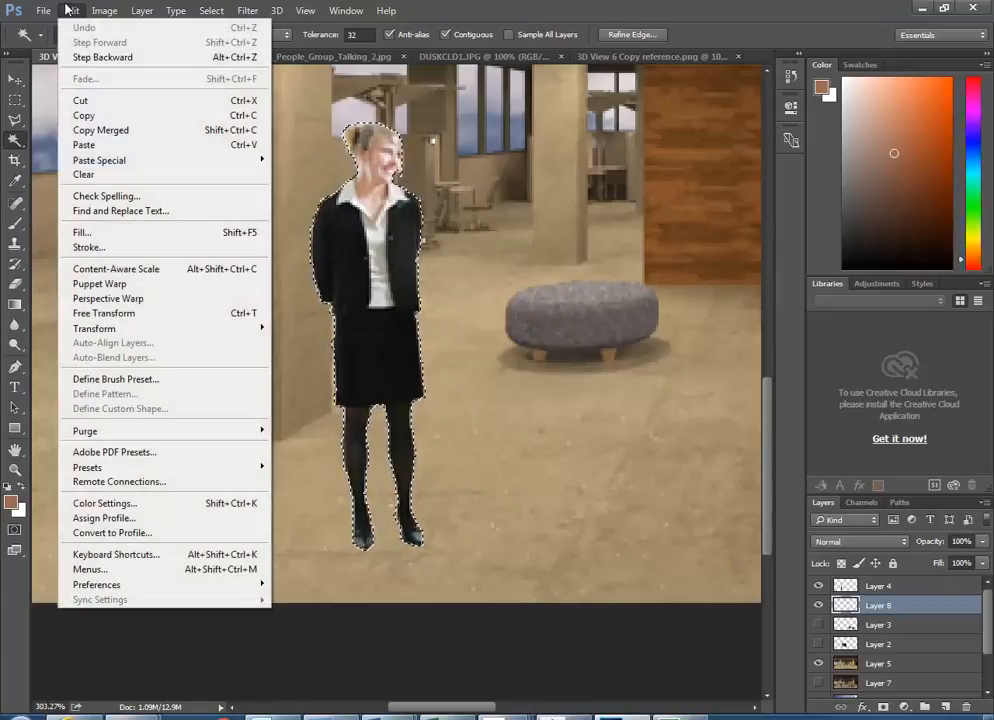
pyautogui.click(94, 236)
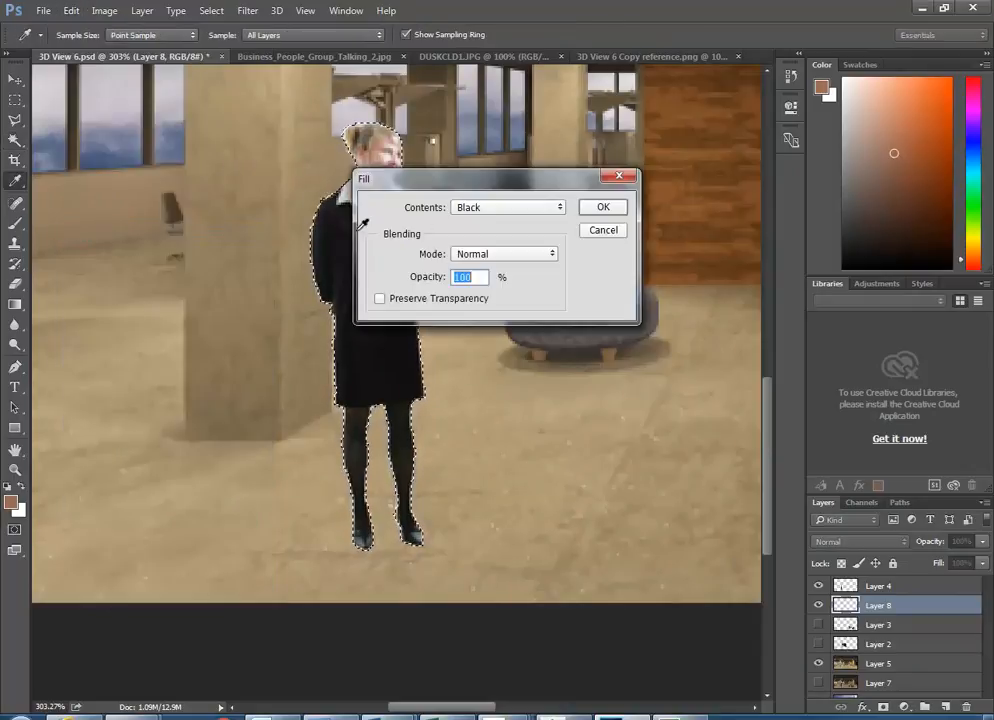
pyautogui.click(510, 208)
pyautogui.click(520, 320)
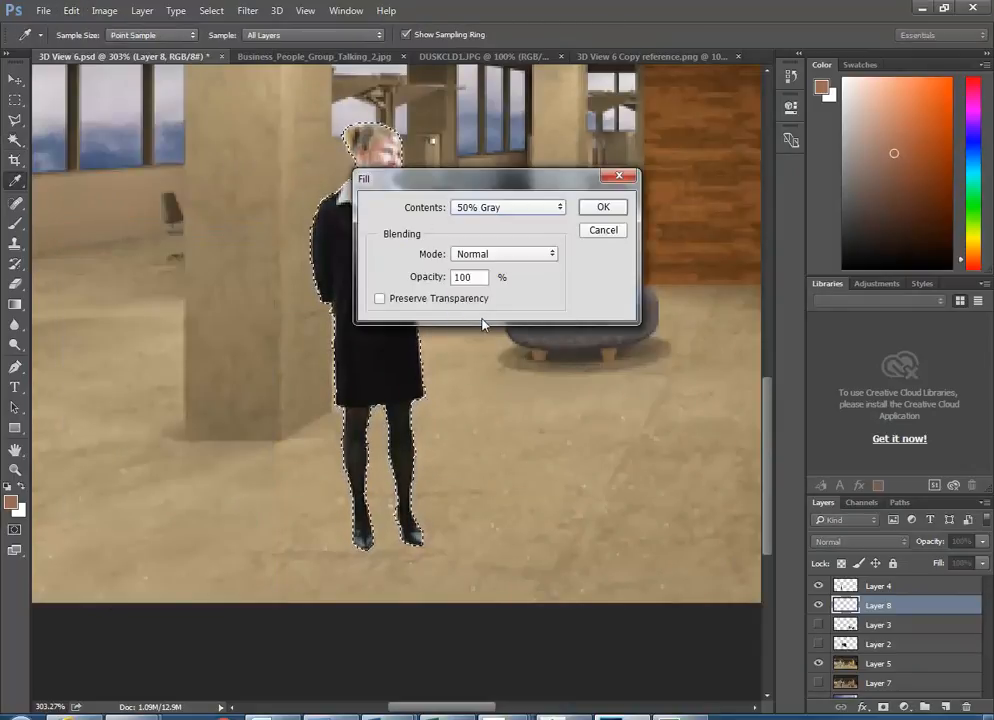
pyautogui.click(603, 209)
pyautogui.press('w')
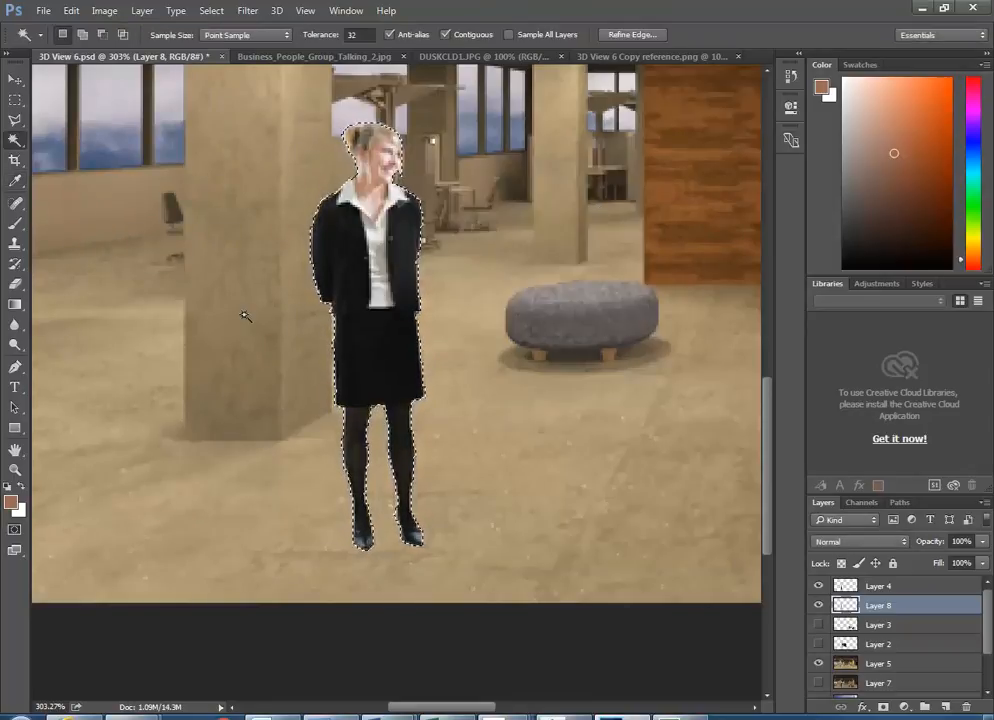
pyautogui.hotkey('ctrl', 't')
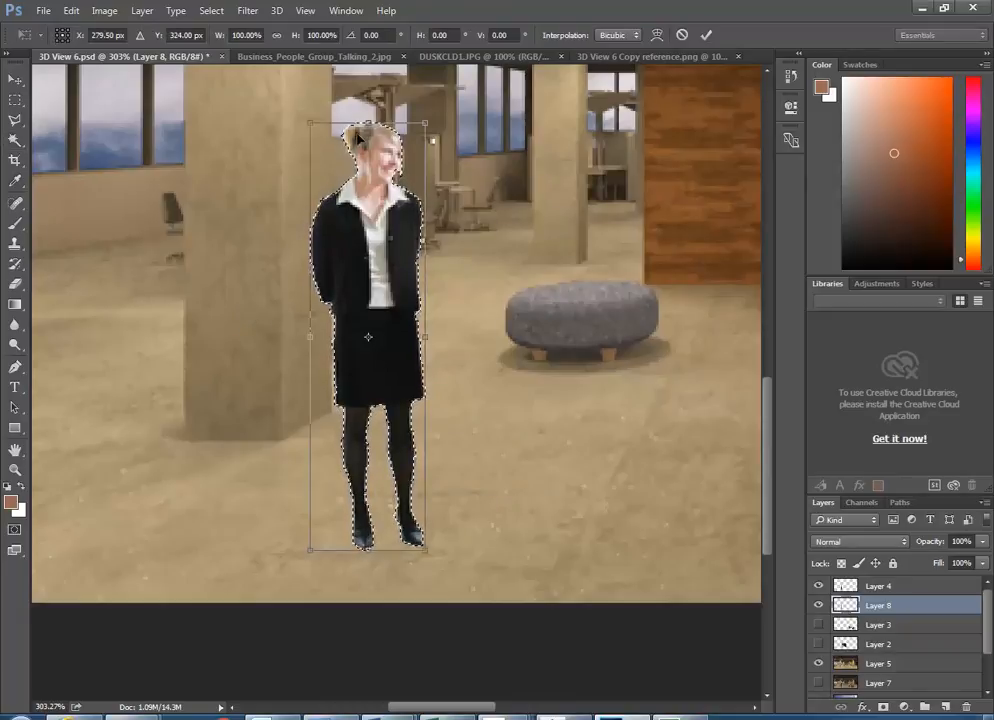
# - Flip the gray silhouette down below her feet, adjust its length and commit the transform
pyautogui.moveTo(368, 122); pyautogui.dragTo(347, 505)
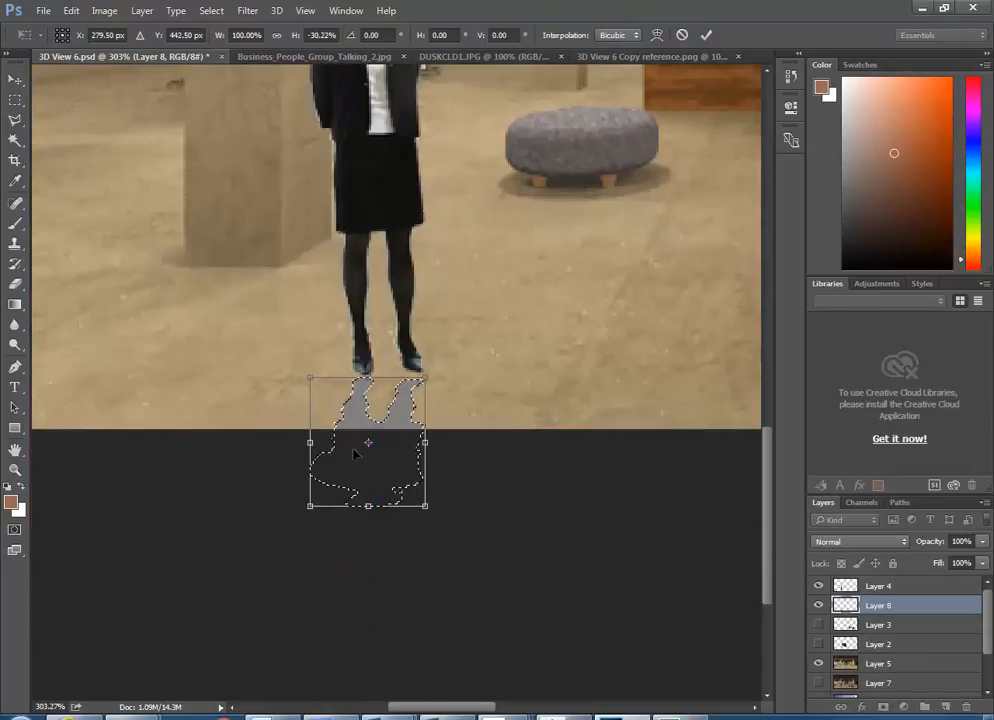
pyautogui.moveTo(368, 378)
pyautogui.mouseDown()
pyautogui.moveTo(369, 349)
pyautogui.moveTo(376, 359)
pyautogui.mouseUp()
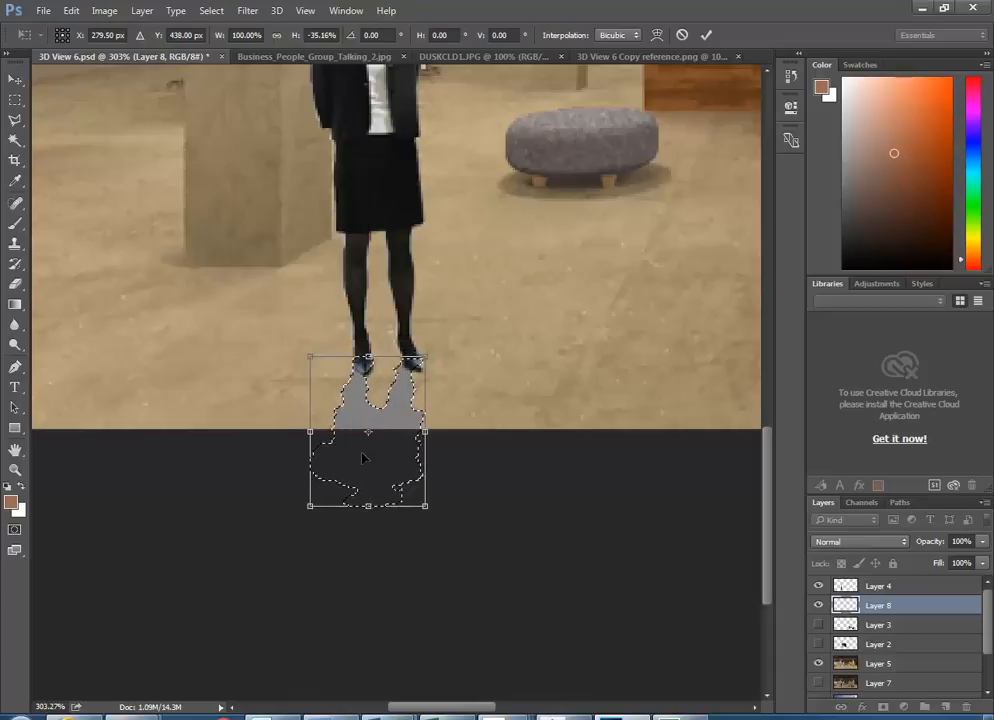
pyautogui.press('Return')
pyautogui.press('w')
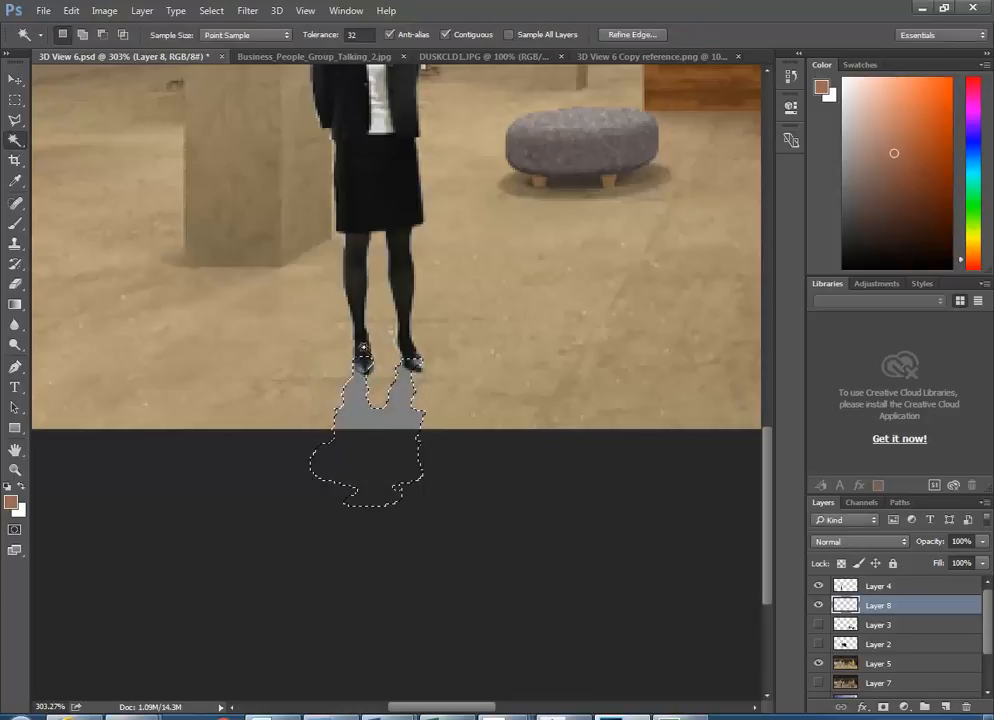
pyautogui.press('alt')
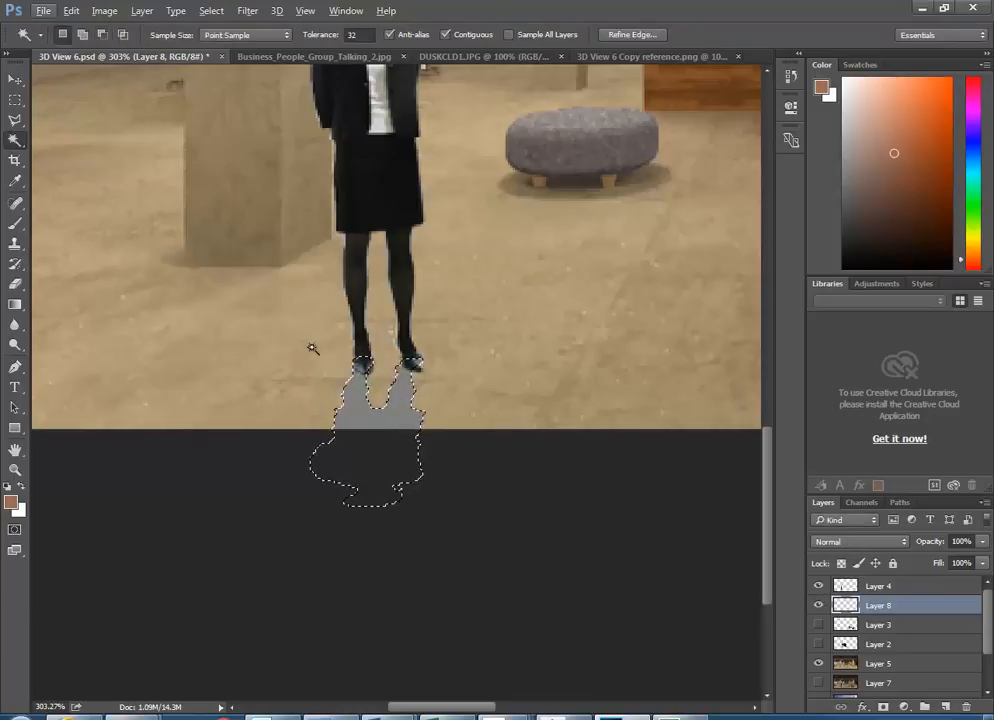
pyautogui.scroll(-3, 398, 329)
pyautogui.scroll(4, 393, 326)
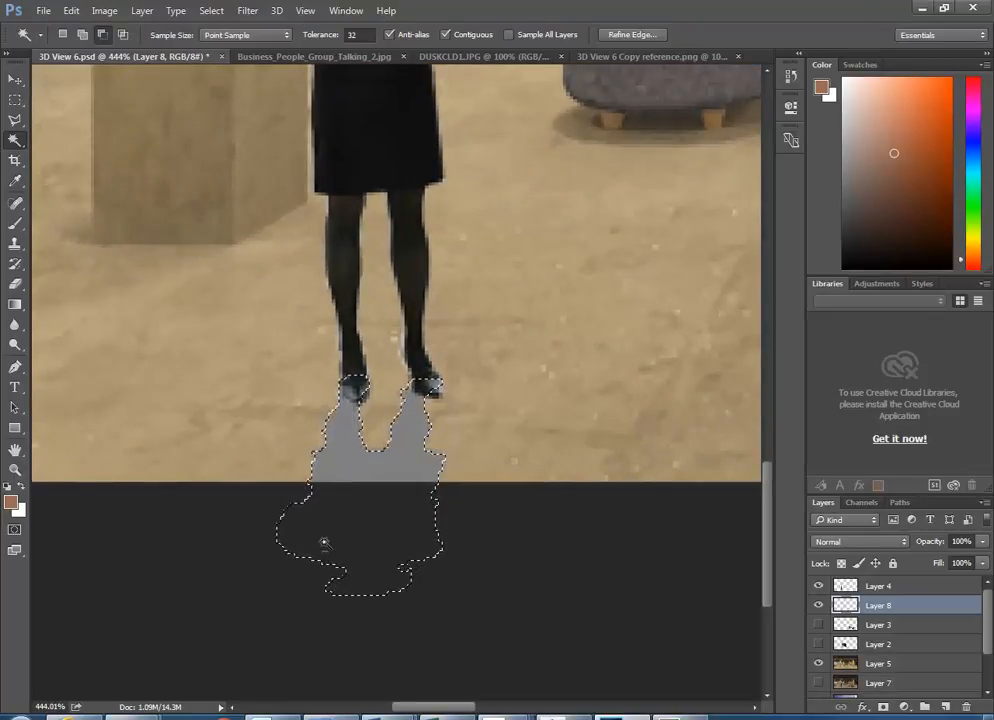
pyautogui.scroll(-2, 312, 346)
# - Refill the shadow layer with Black instead of 50% Gray
pyautogui.scroll(1, 312, 346)
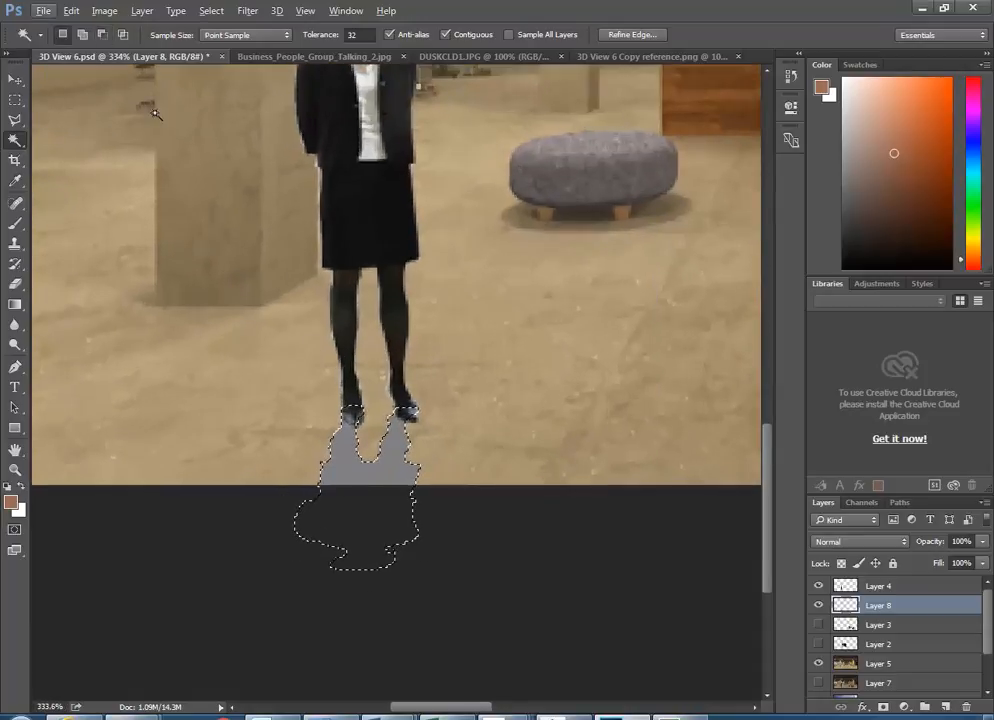
pyautogui.click(71, 11)
pyautogui.click(94, 240)
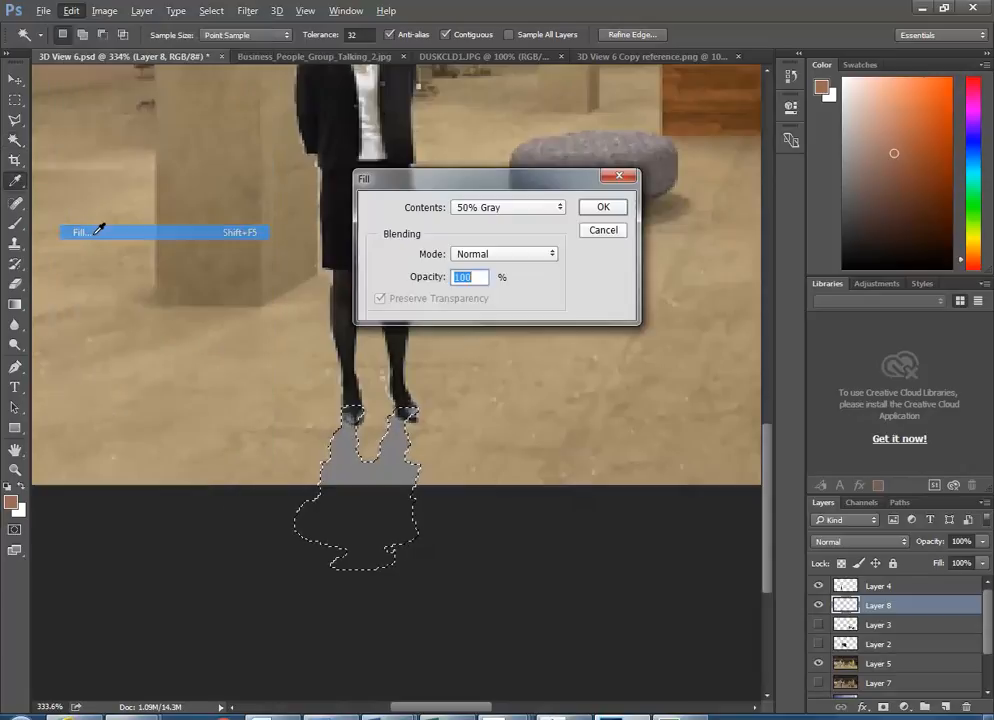
pyautogui.click(495, 210)
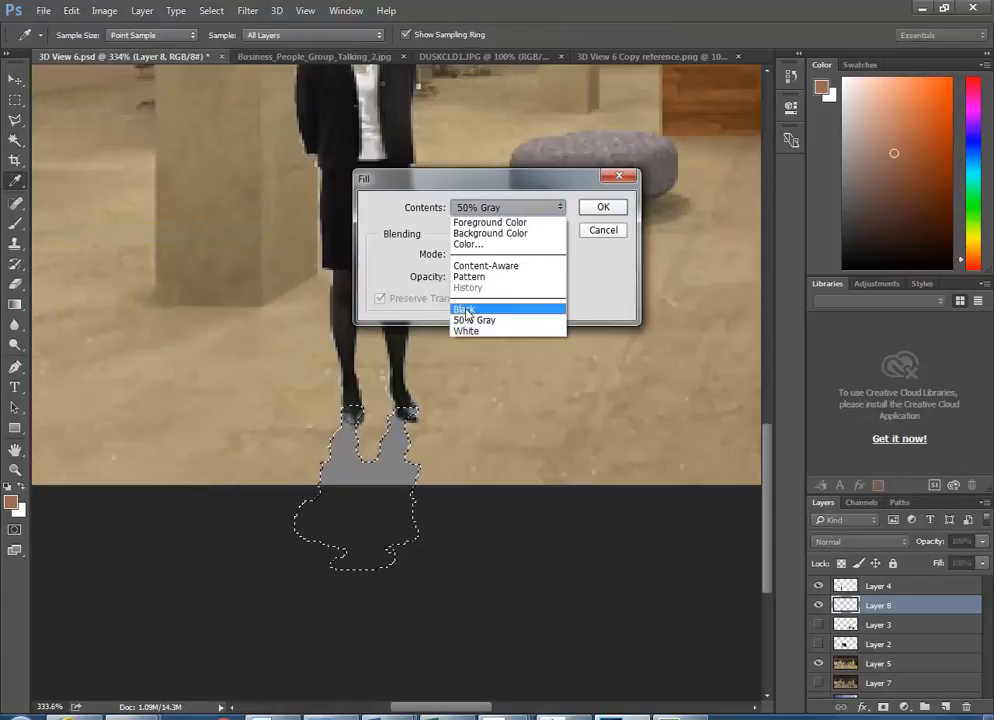
pyautogui.click(465, 310)
pyautogui.click(602, 208)
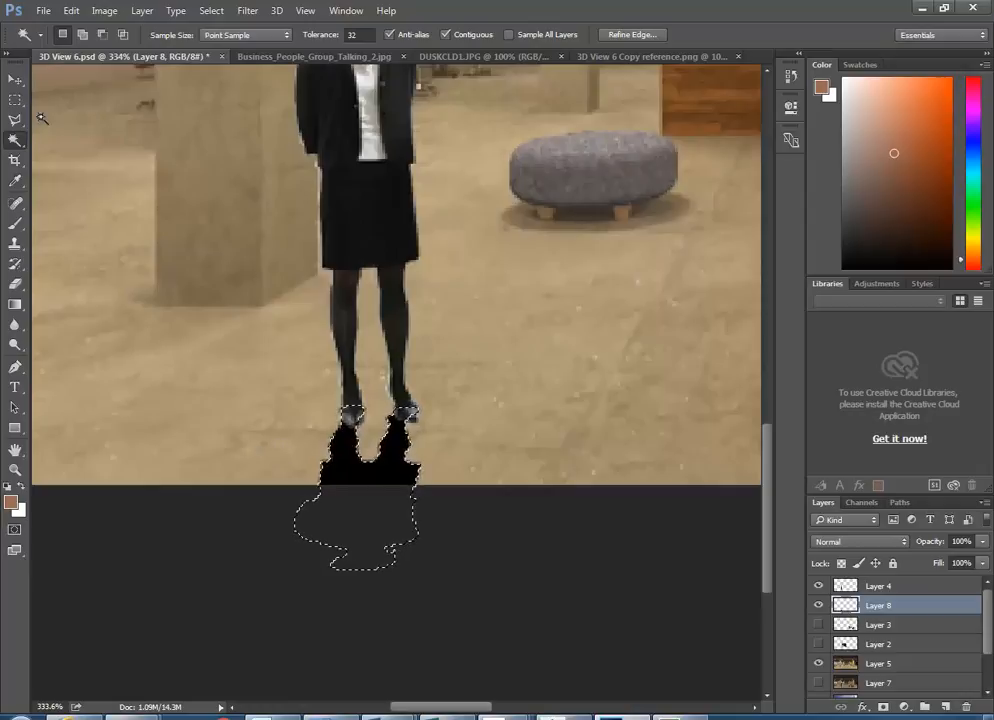
# - Set the shadow layer's blend mode to Multiply and opacity to about 36%
pyautogui.click(18, 83)
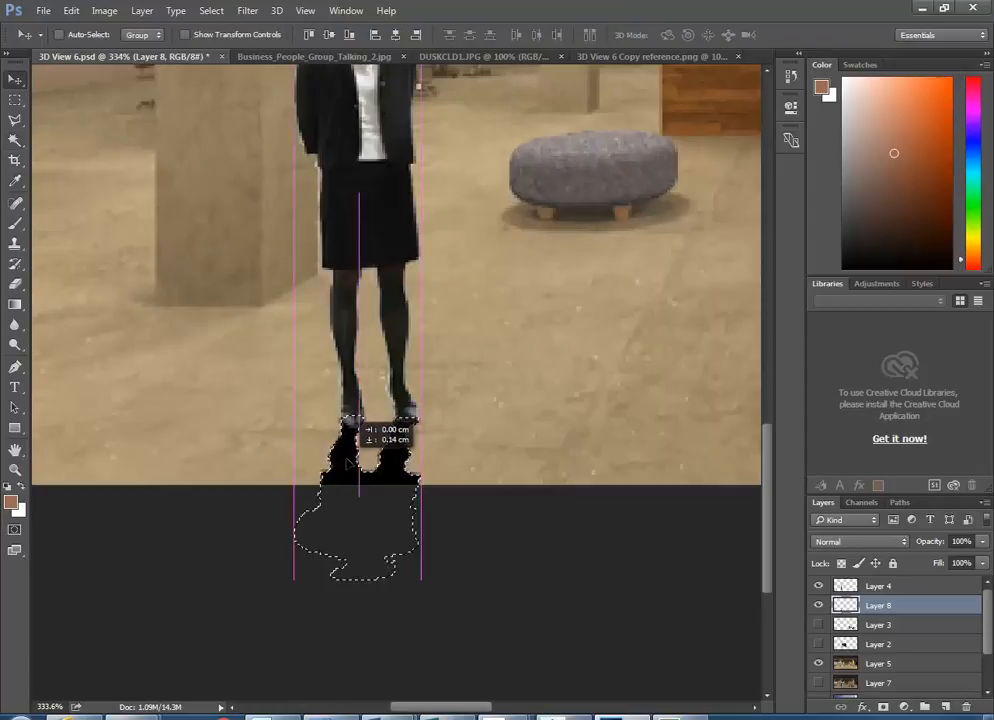
pyautogui.click(901, 543)
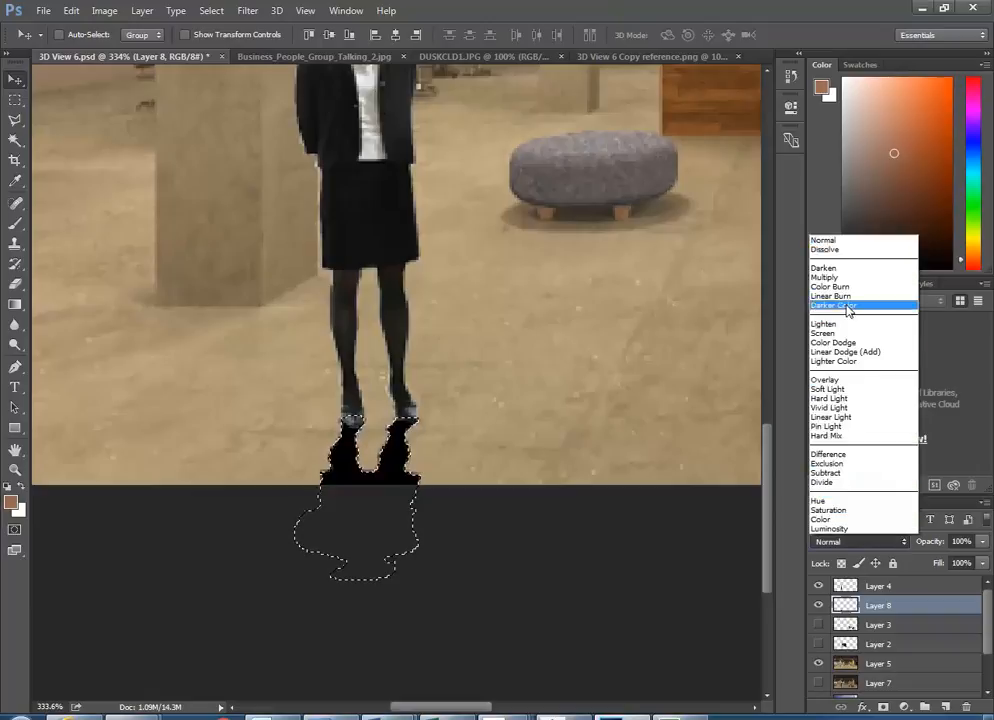
pyautogui.click(831, 279)
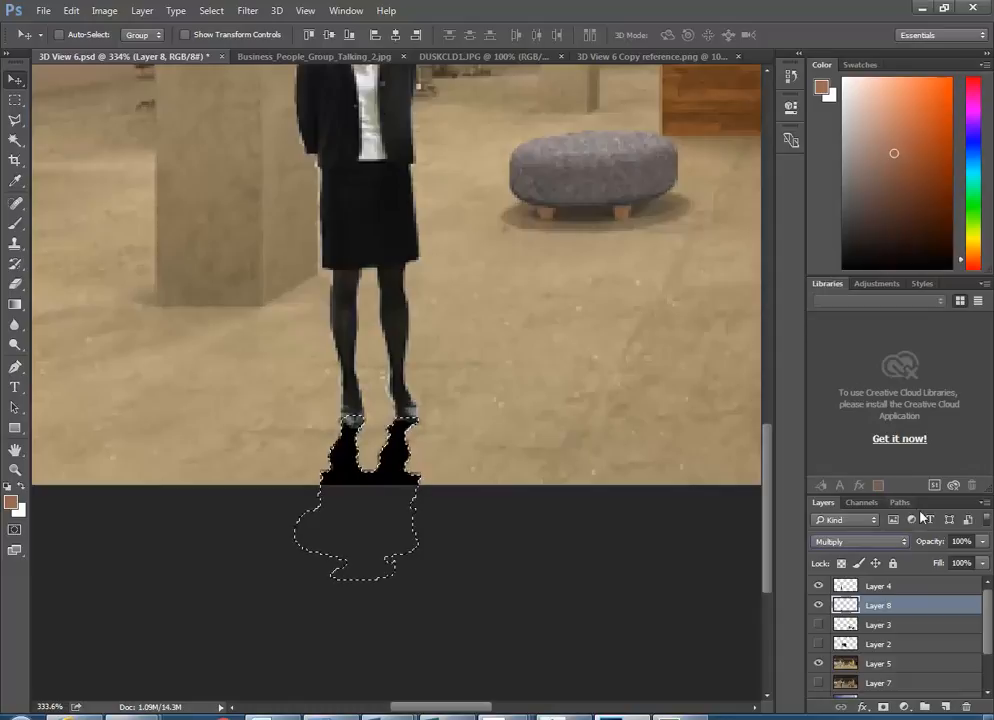
pyautogui.click(981, 545)
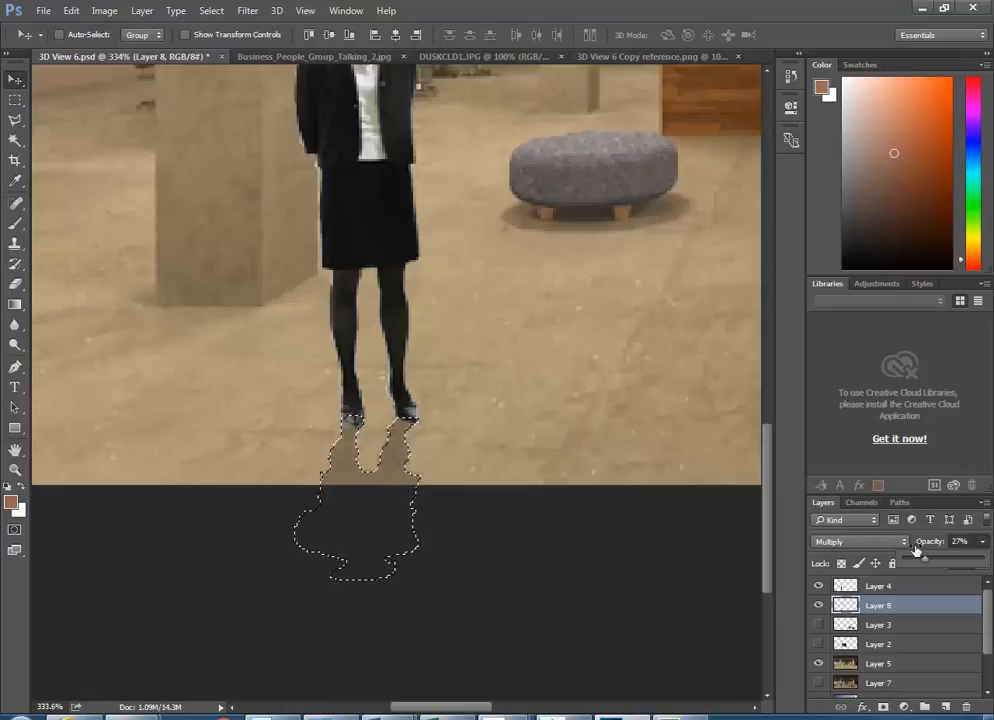
pyautogui.moveTo(925, 560); pyautogui.dragTo(933, 564)
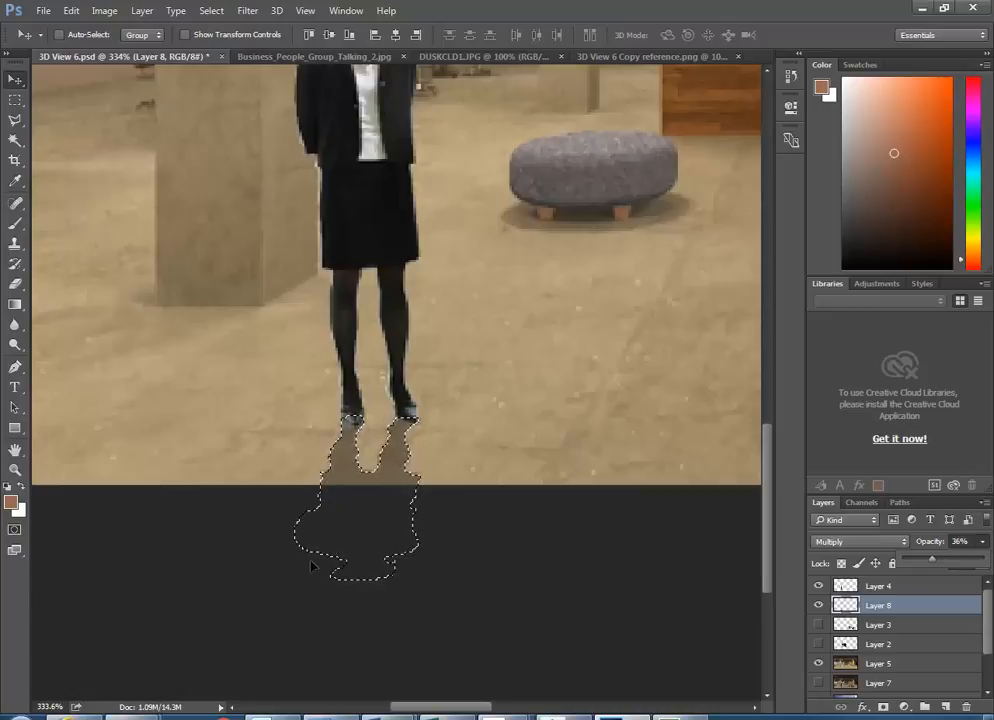
pyautogui.click(503, 12)
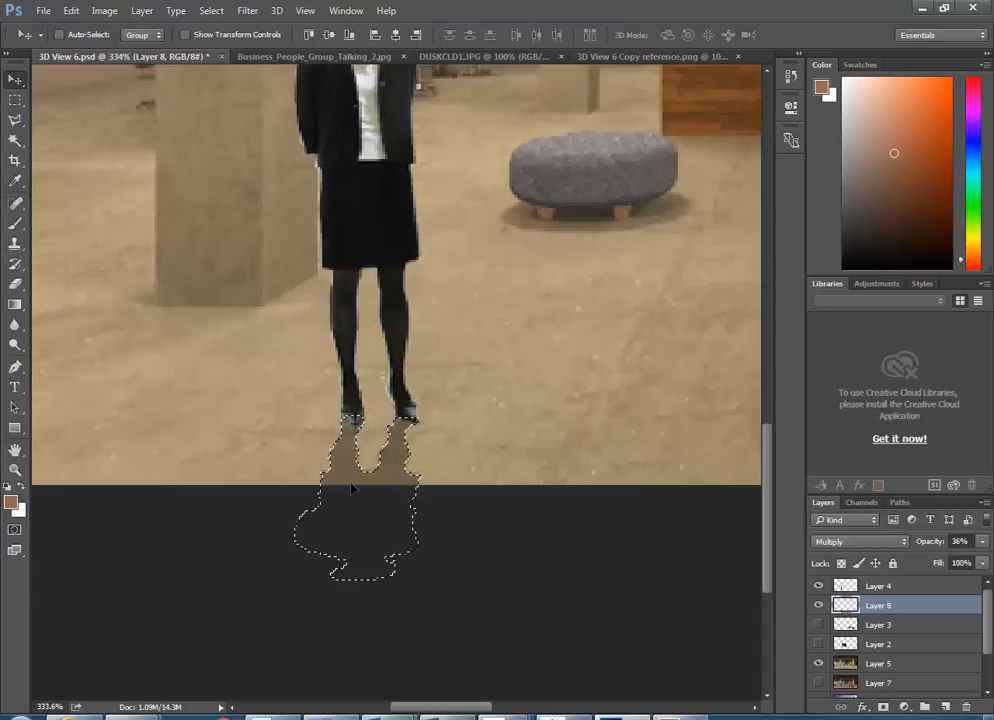
# - Skew the Layer 8 shadow about -6.8° to the left and commit the transform
pyautogui.scroll(-2, 227, 481)
pyautogui.scroll(1, 227, 481)
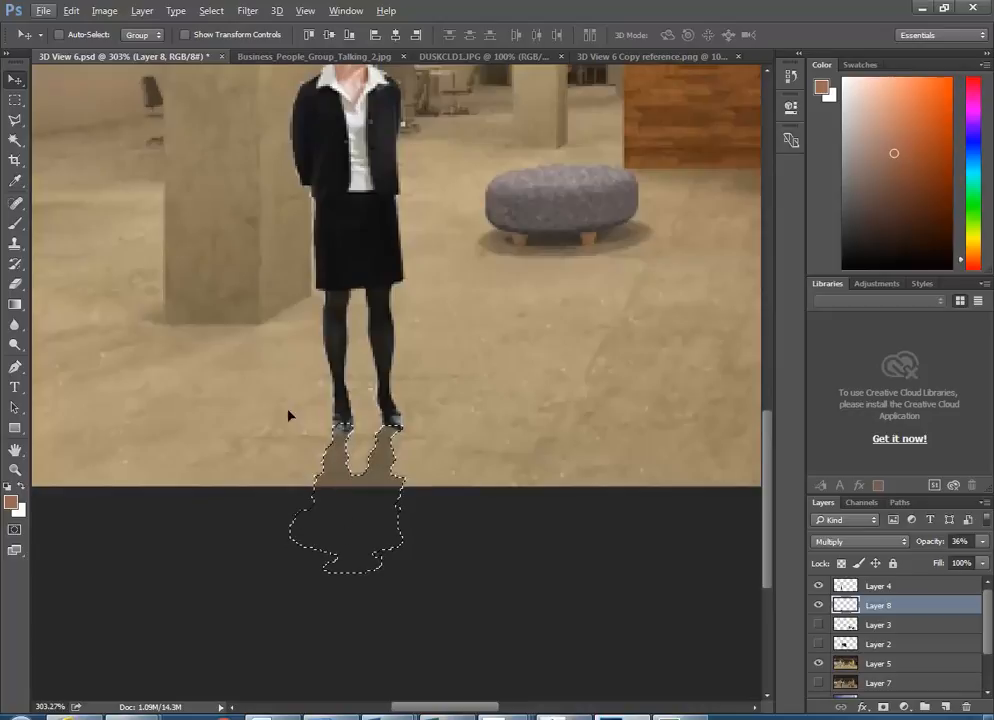
pyautogui.click(70, 11)
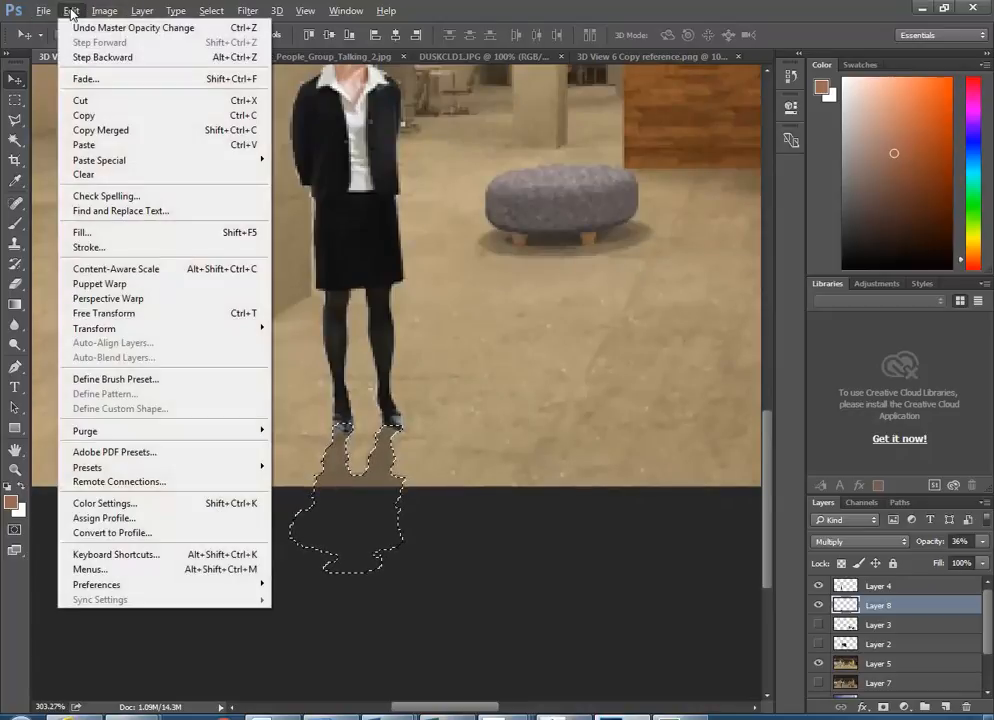
pyautogui.moveTo(113, 338)
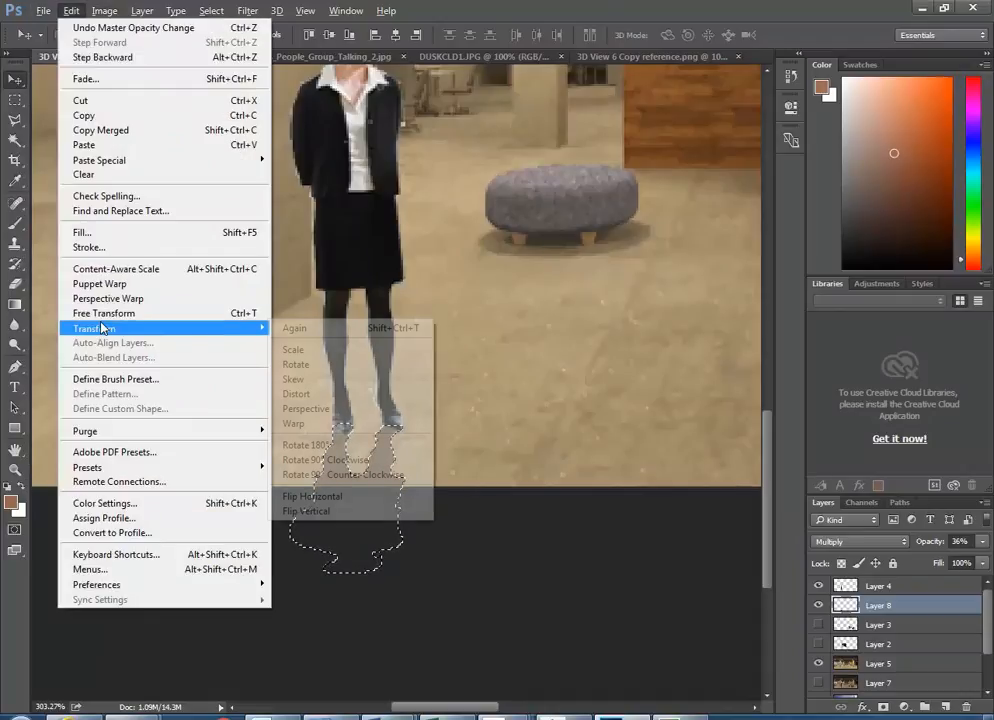
pyautogui.click(305, 379)
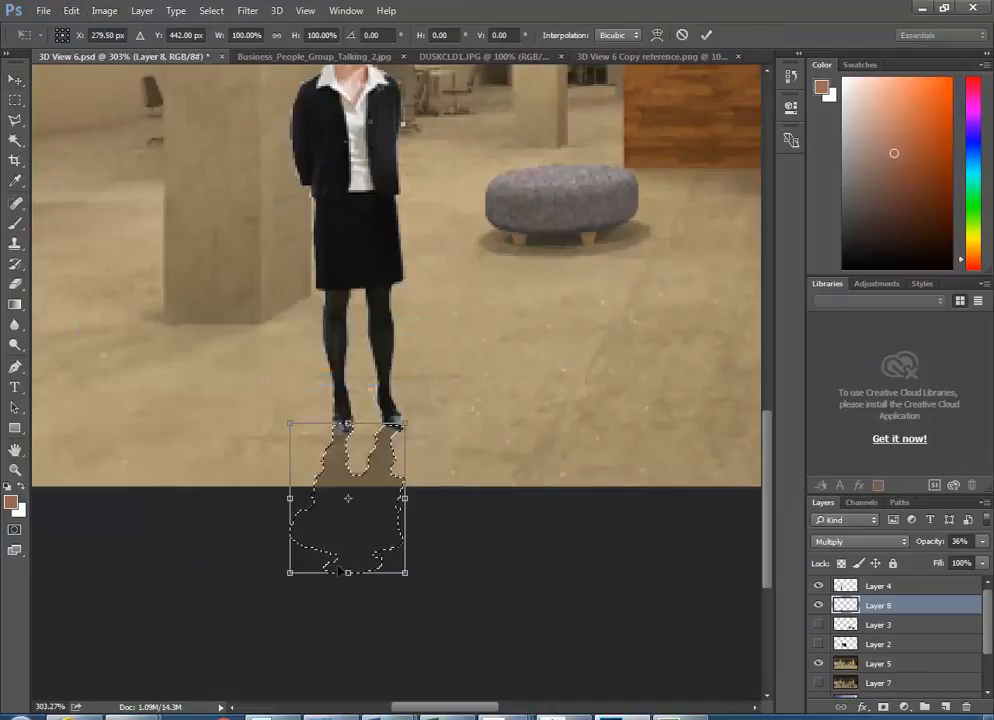
pyautogui.moveTo(350, 576); pyautogui.dragTo(333, 580)
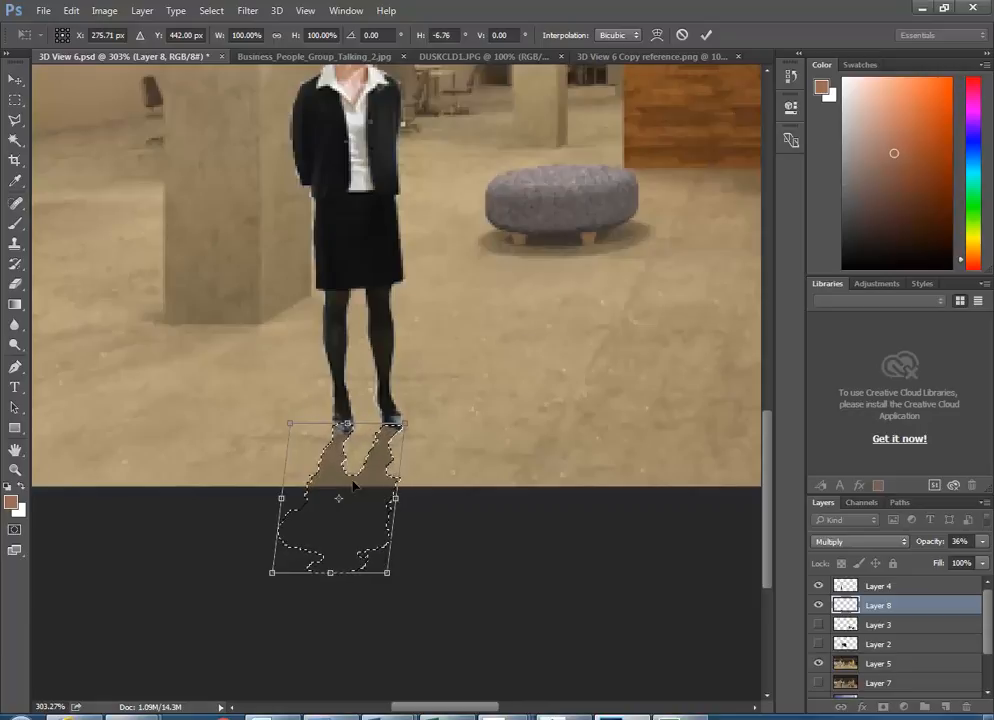
pyautogui.scroll(-2, 287, 381)
pyautogui.scroll(-2, 287, 381)
pyautogui.scroll(4, 285, 382)
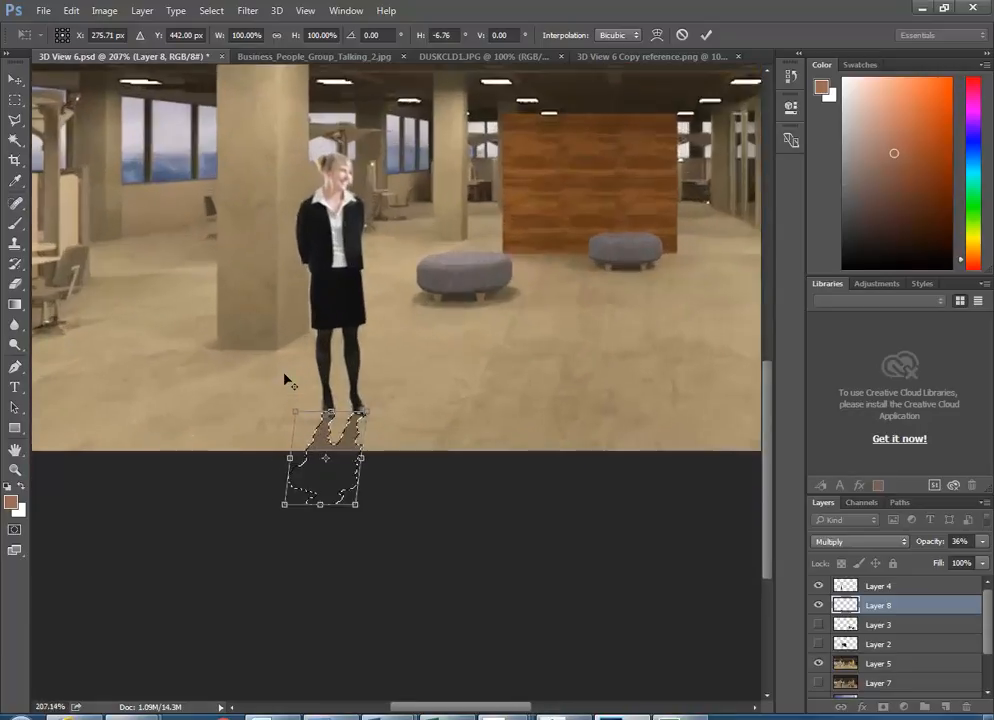
pyautogui.scroll(3, 368, 453)
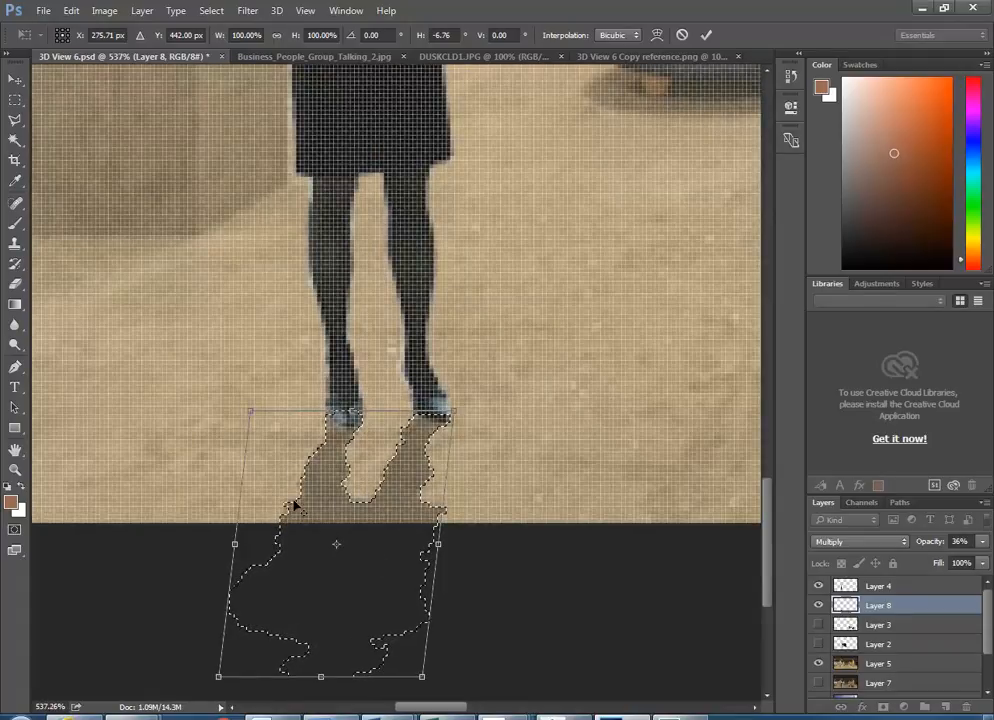
pyautogui.scroll(-2, 255, 494)
pyautogui.scroll(-2, 255, 494)
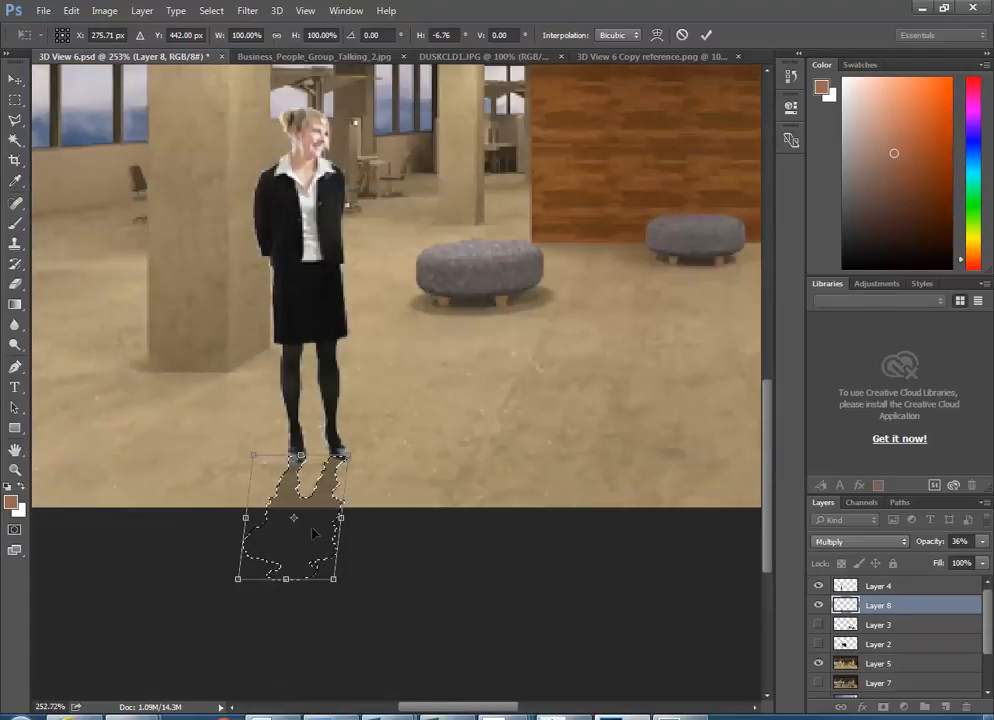
pyautogui.press('Return')
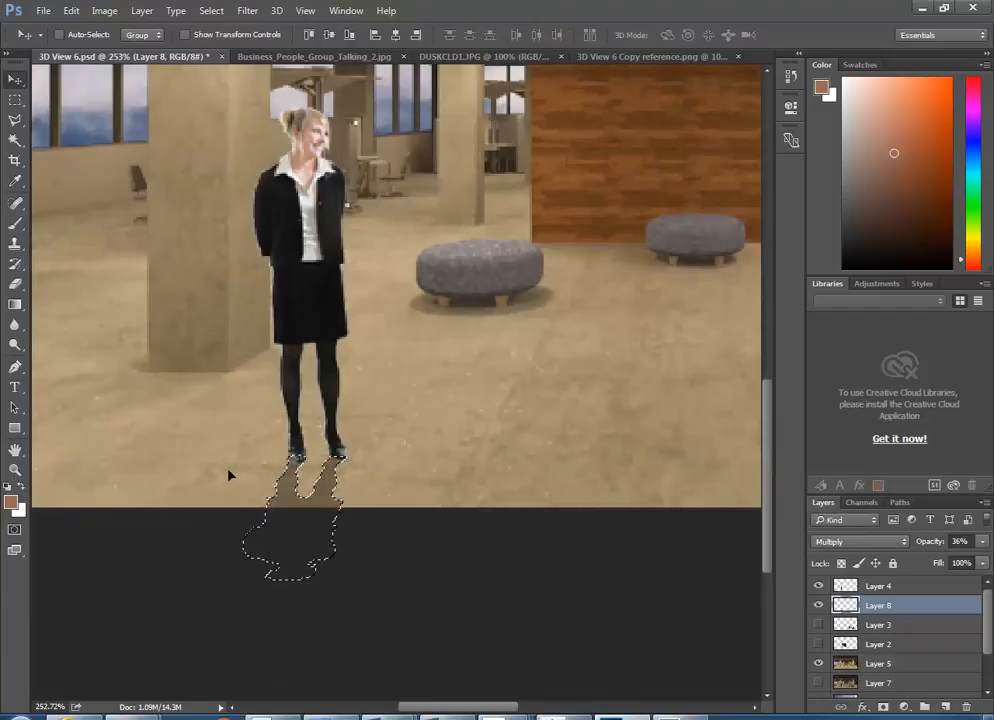
# - Marquee-select a rectangle around the feet and shadow and apply Filter > Blur > Blur
pyautogui.click(15, 100)
pyautogui.moveTo(201, 411); pyautogui.dragTo(398, 610)
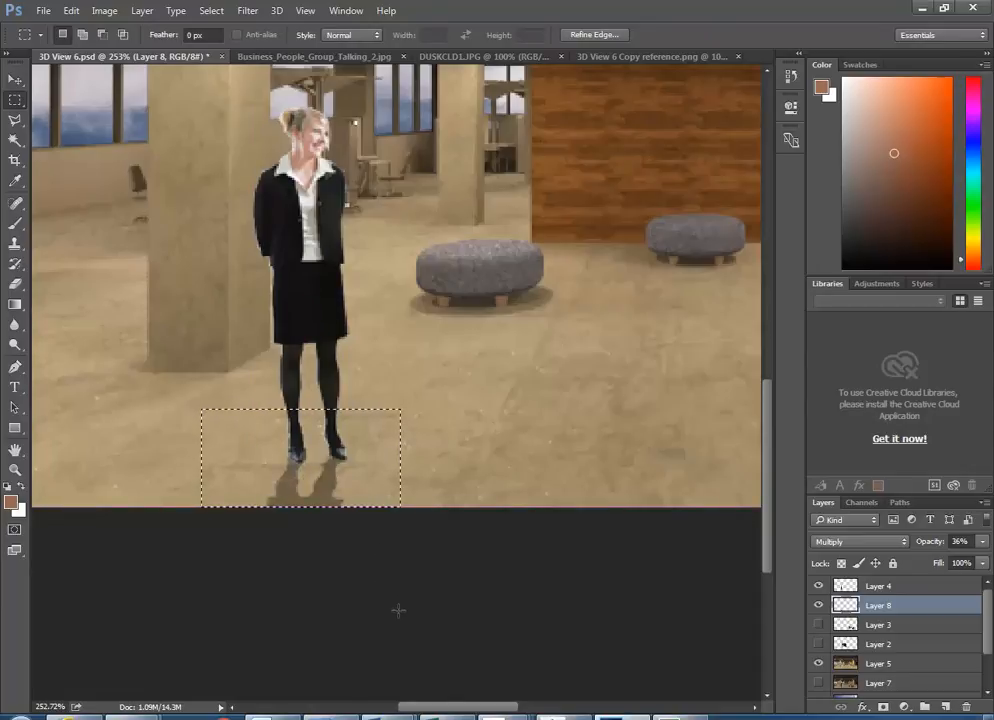
pyautogui.click(243, 12)
pyautogui.moveTo(277, 181)
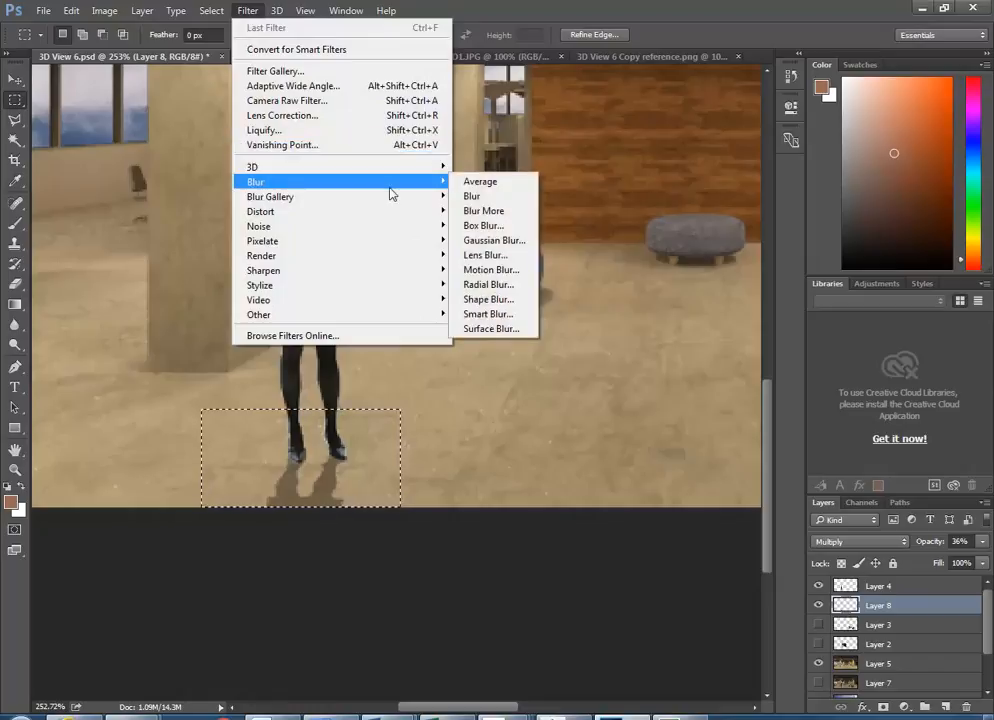
pyautogui.click(474, 196)
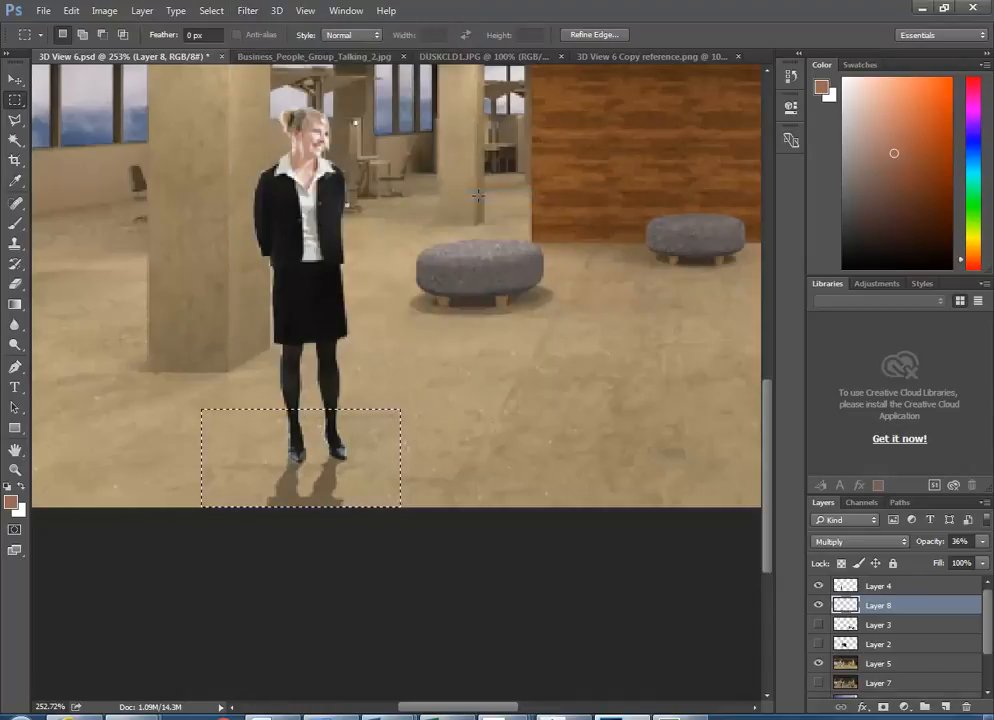
# - Apply Blur More twice to the selected shadow area
pyautogui.click(247, 11)
pyautogui.moveTo(285, 183)
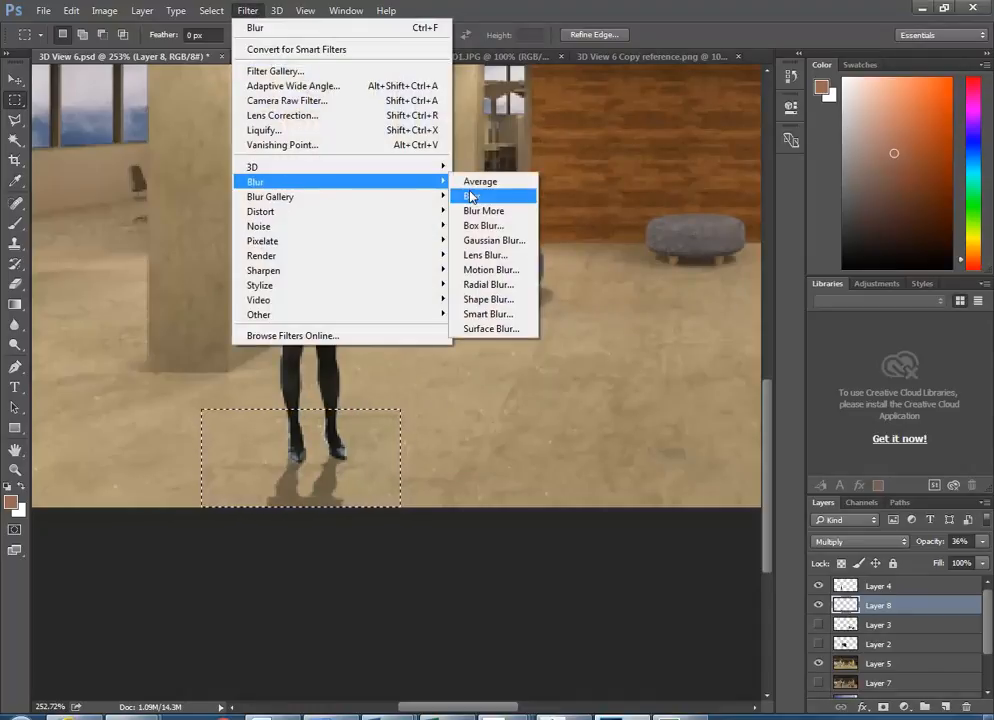
pyautogui.click(485, 211)
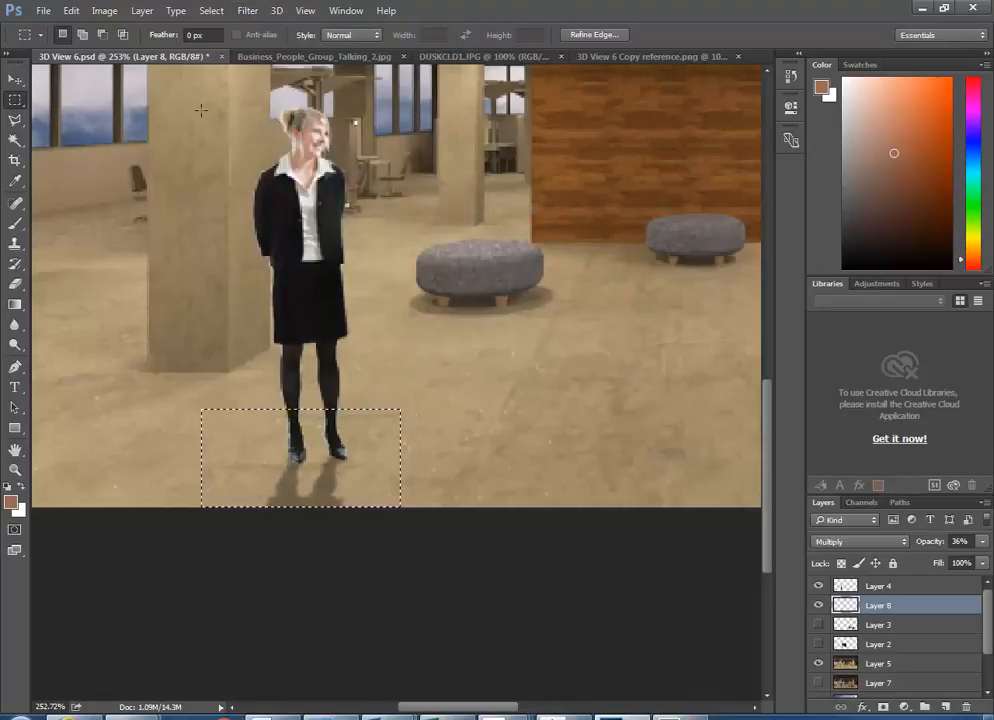
pyautogui.click(249, 11)
pyautogui.moveTo(310, 182)
pyautogui.click(485, 211)
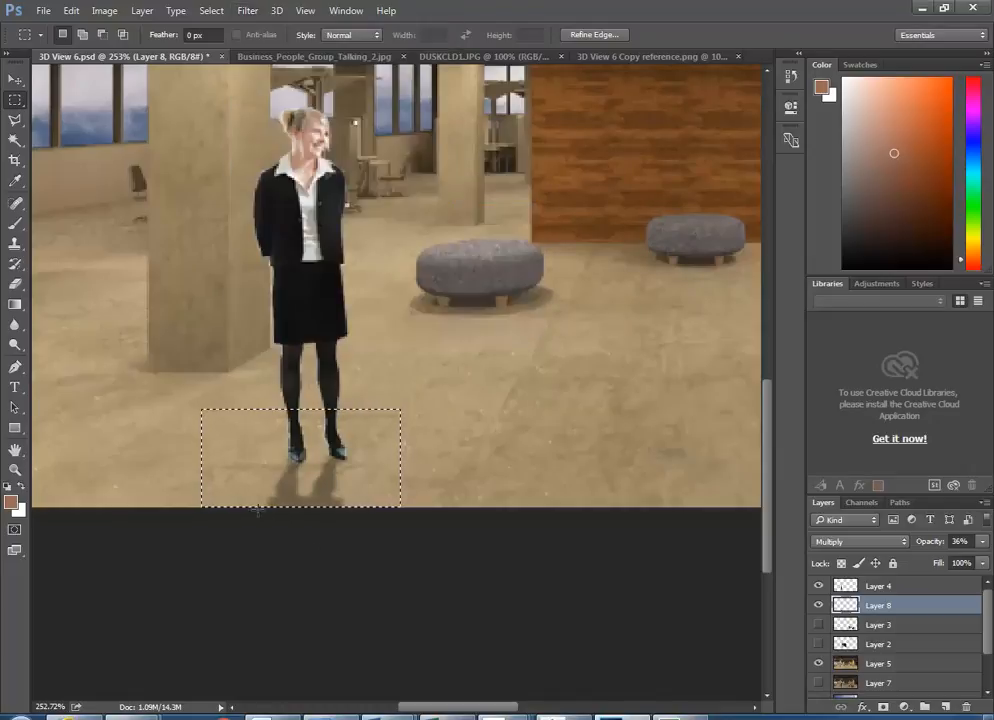
pyautogui.scroll(5, 263, 545)
pyautogui.scroll(-10, 347, 535)
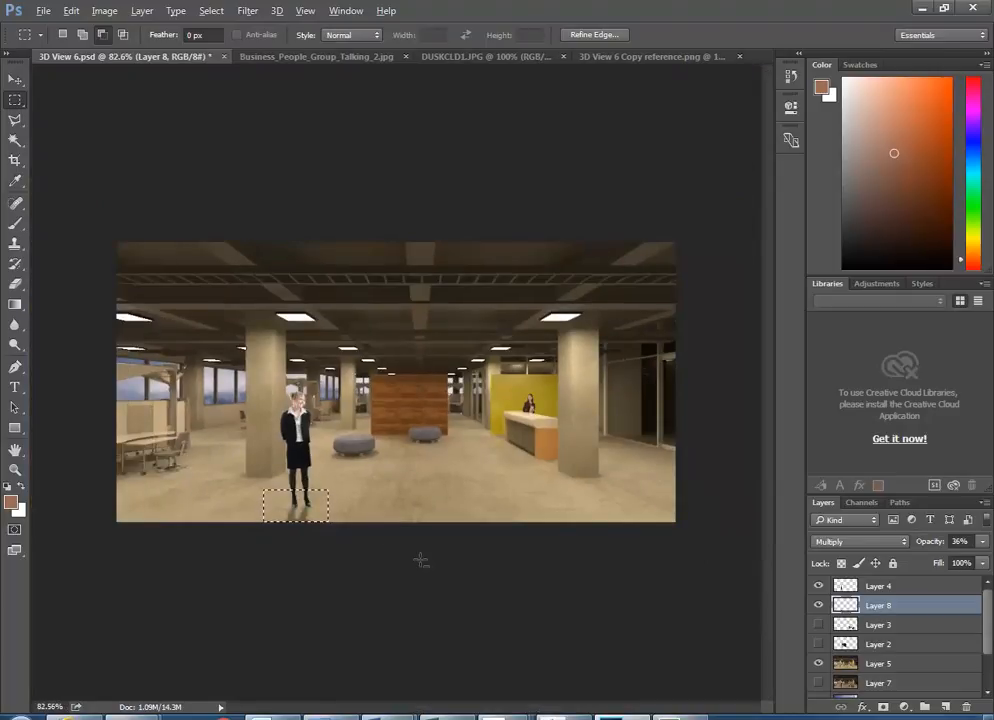
pyautogui.scroll(5, 262, 586)
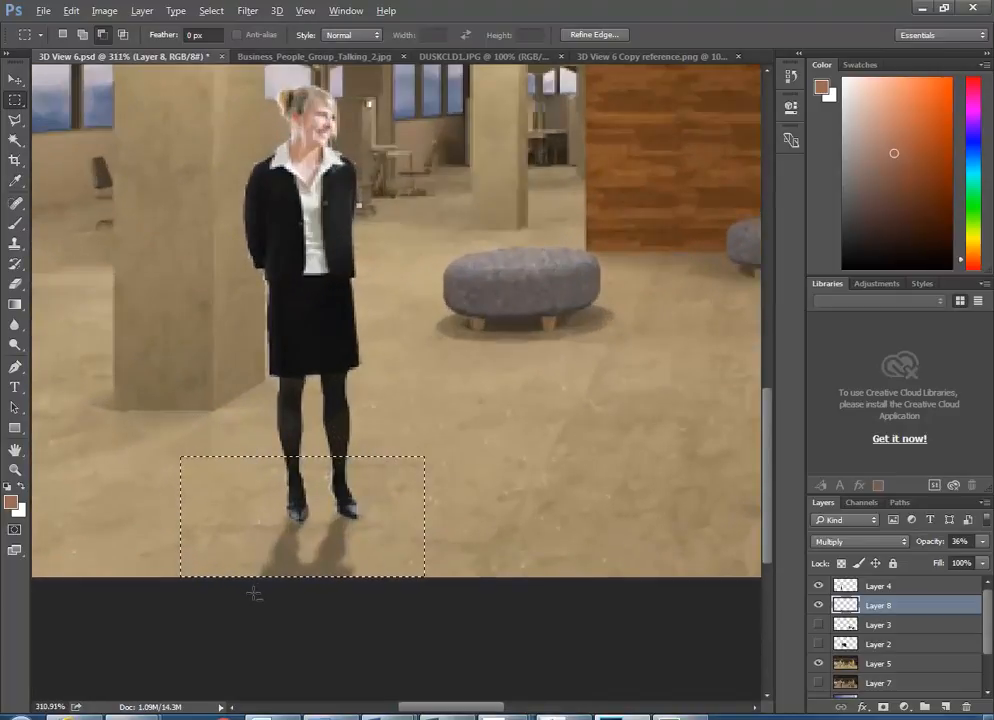
# - Move the selected shadow to sit under the woman's feet, then deselect
pyautogui.click(13, 79)
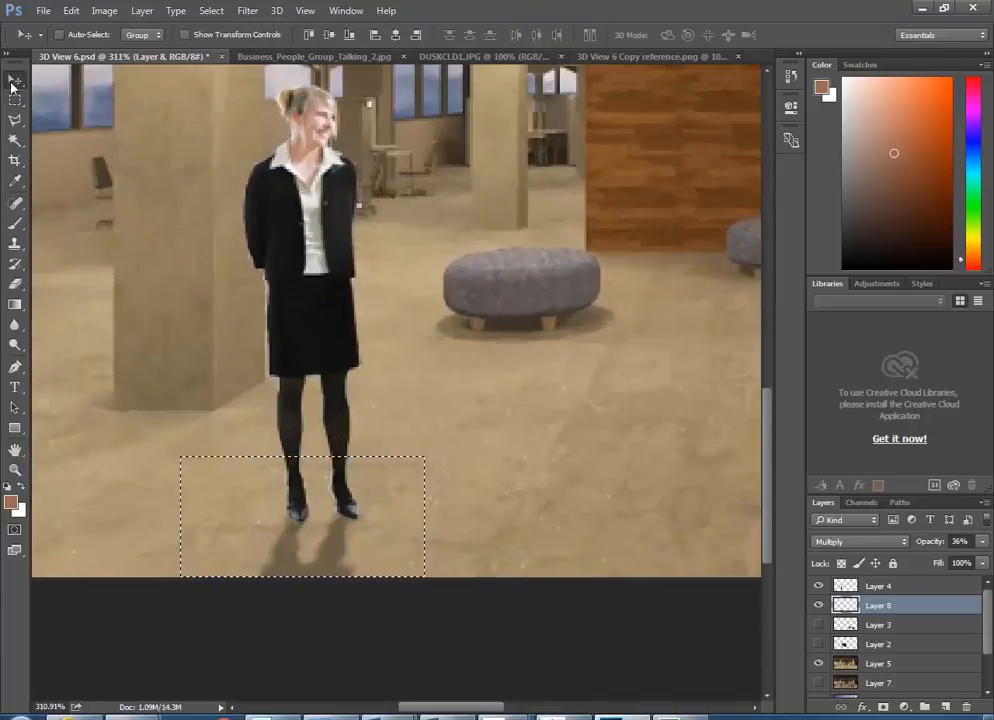
pyautogui.moveTo(337, 555)
pyautogui.mouseDown()
pyautogui.moveTo(337, 572)
pyautogui.moveTo(331, 562)
pyautogui.mouseUp()
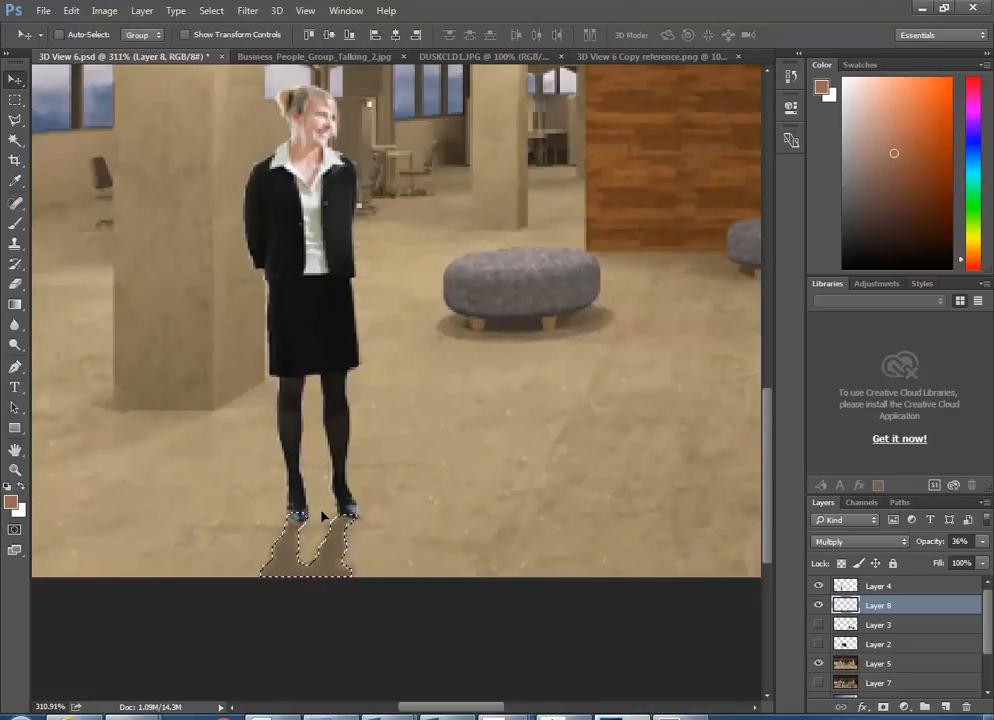
pyautogui.hotkey('ctrl', 'd')
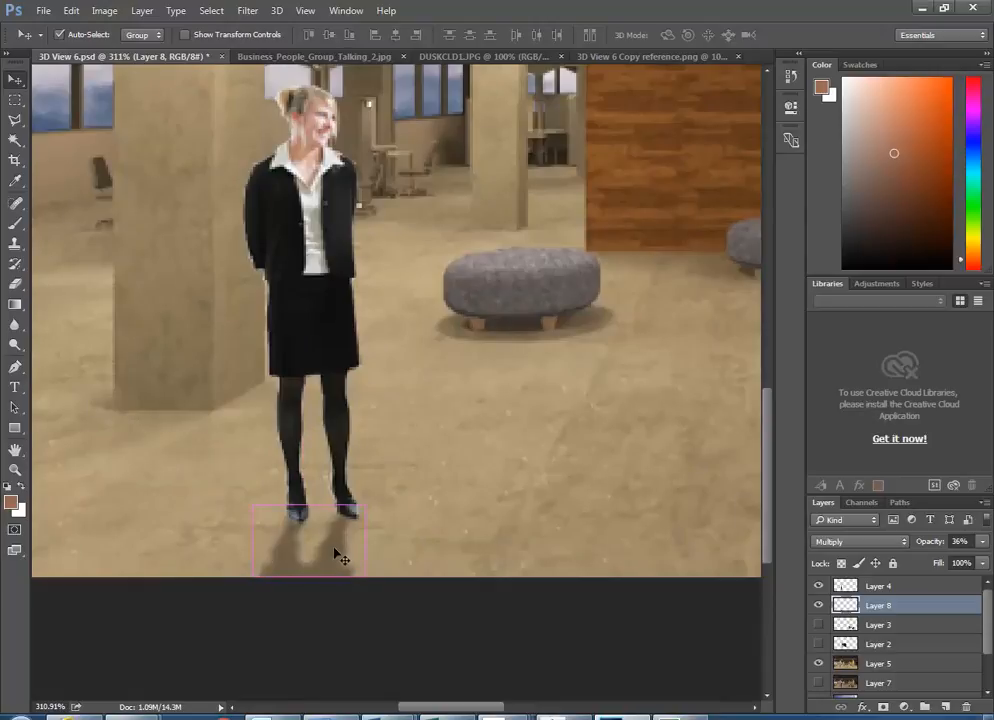
pyautogui.scroll(-8, 253, 486)
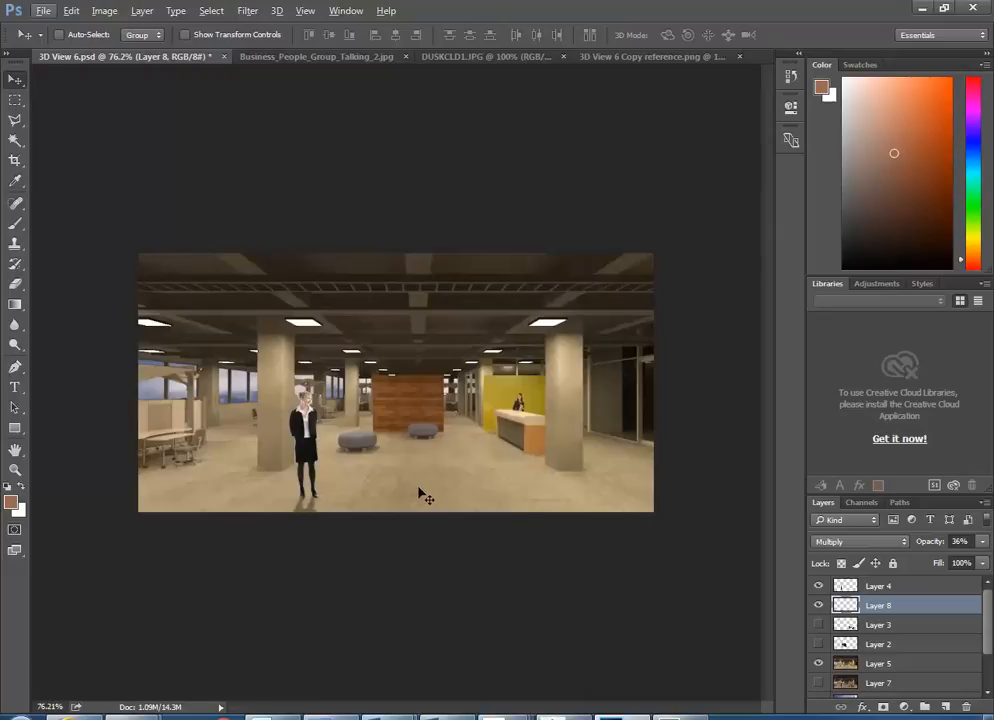
# - Skew the shadow layer so its bottom edge slants further left, and apply it
pyautogui.hotkey('ctrl', 't')
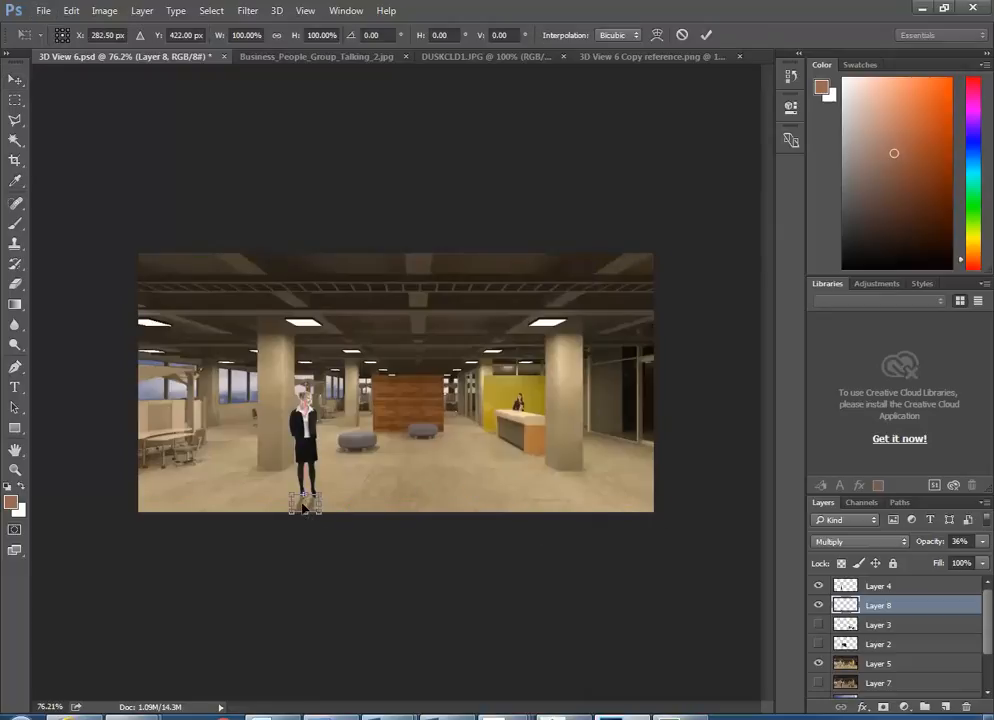
pyautogui.click(70, 11)
pyautogui.moveTo(107, 328)
pyautogui.click(300, 379)
pyautogui.scroll(5, 310, 490)
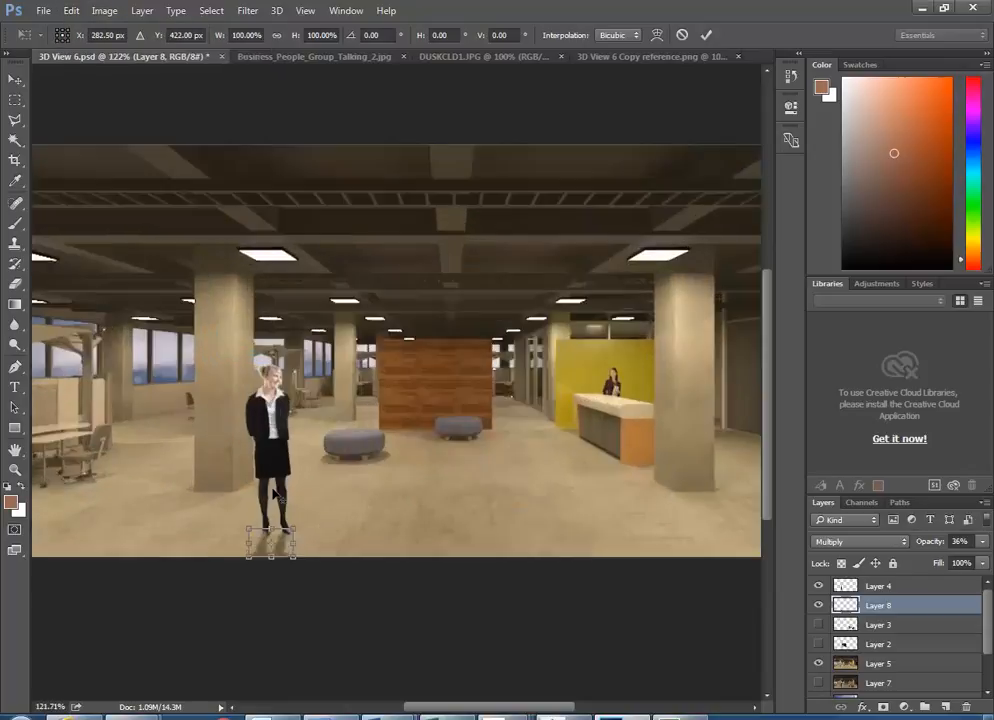
pyautogui.scroll(1, 263, 608)
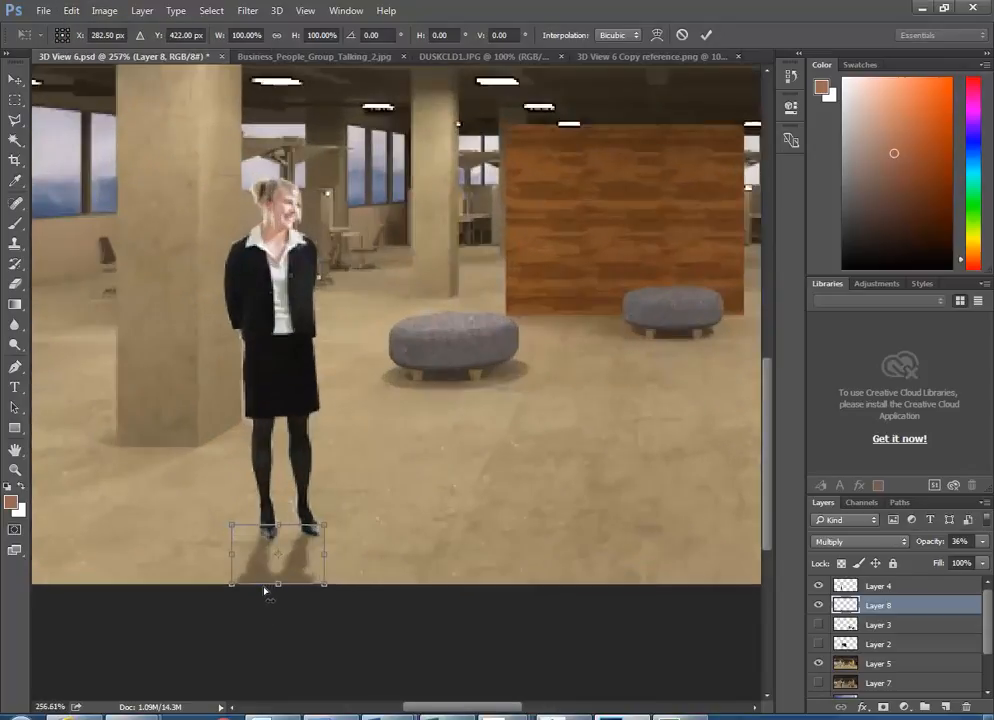
pyautogui.moveTo(280, 590); pyautogui.dragTo(260, 591)
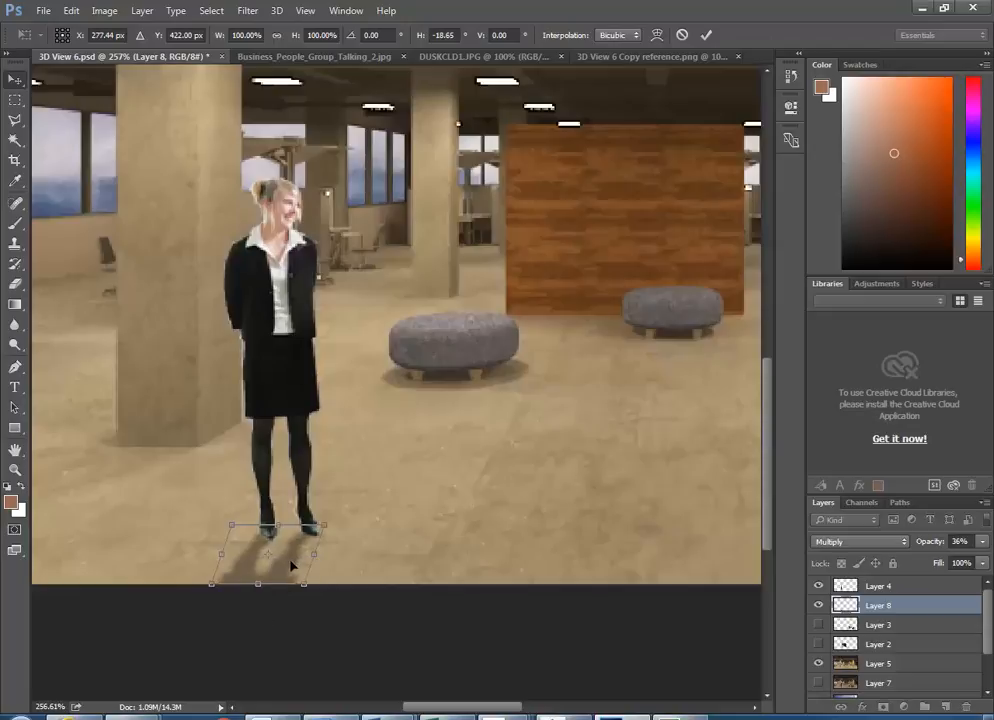
pyautogui.press('Return')
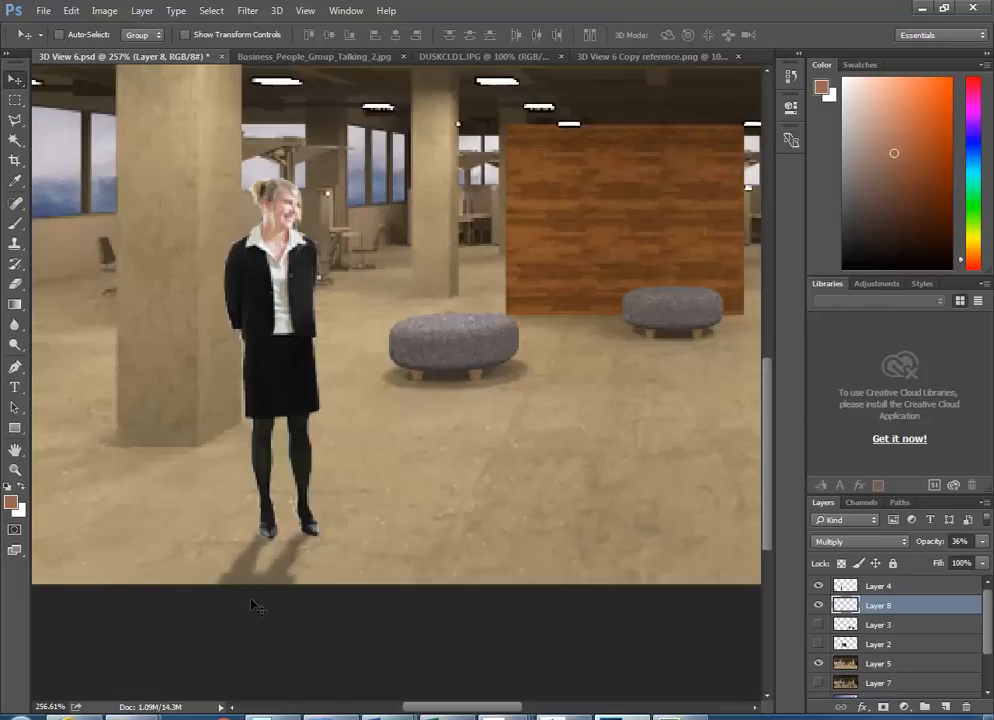
pyautogui.scroll(-10, 255, 603)
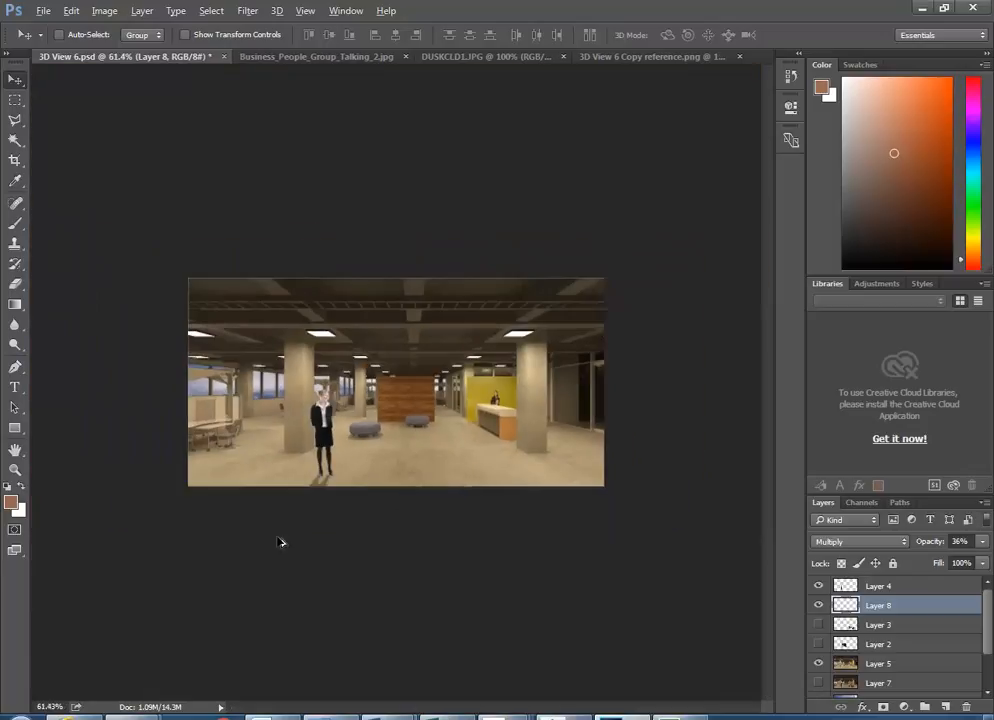
pyautogui.scroll(4, 421, 493)
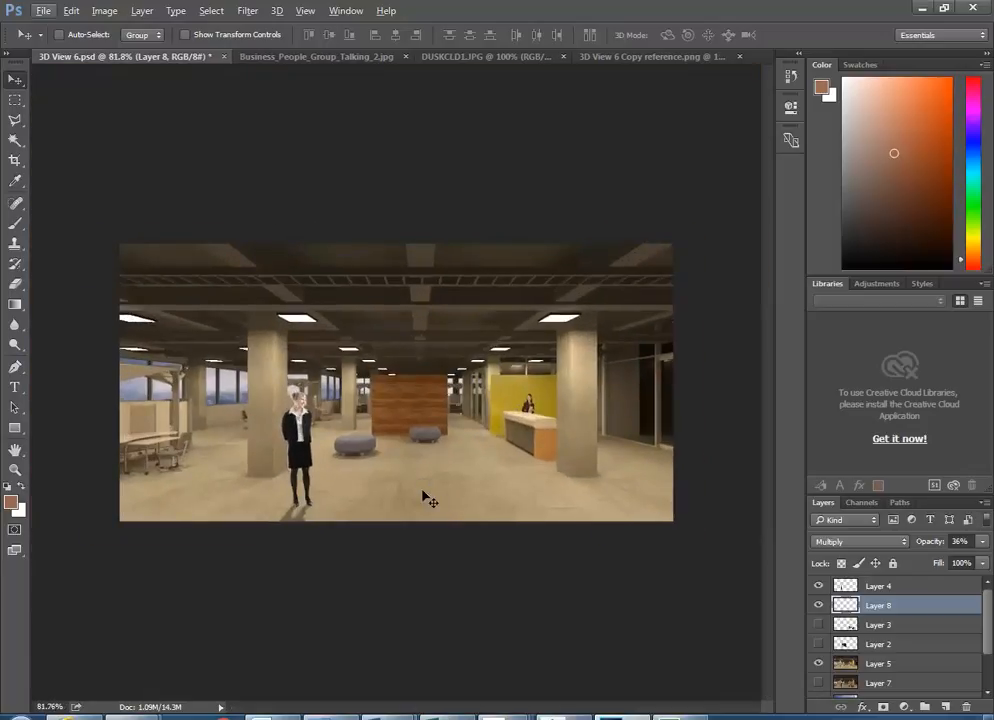
# - Lower Layer 4's brightness to -15 via Brightness/Contrast, then return to the Move tool
pyautogui.click(846, 588)
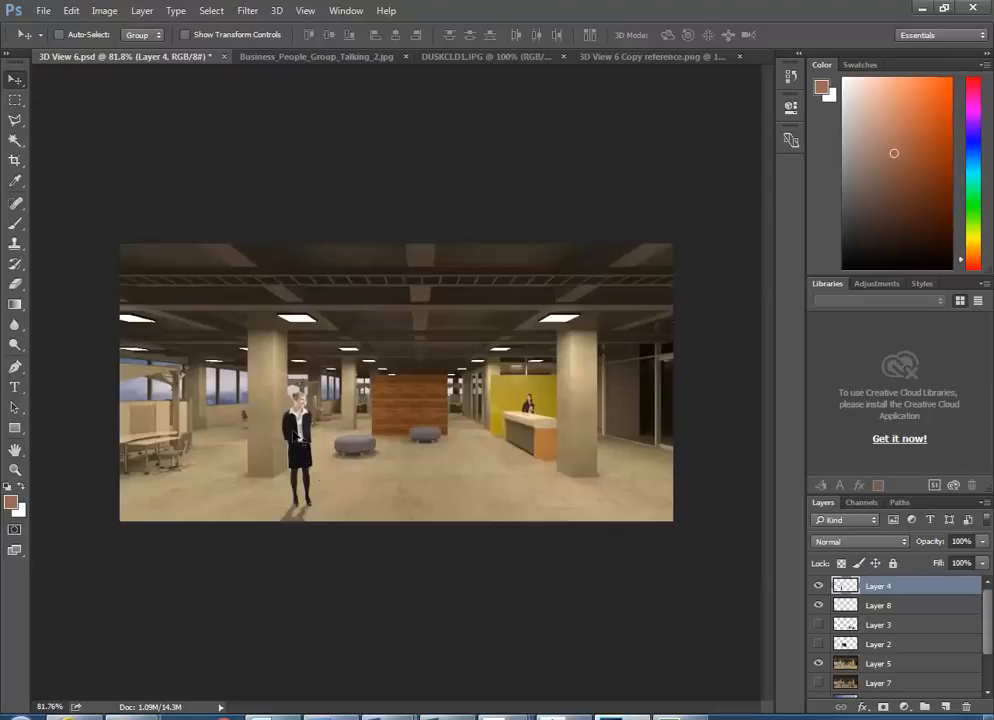
pyautogui.scroll(3, 296, 470)
pyautogui.scroll(3, 291, 463)
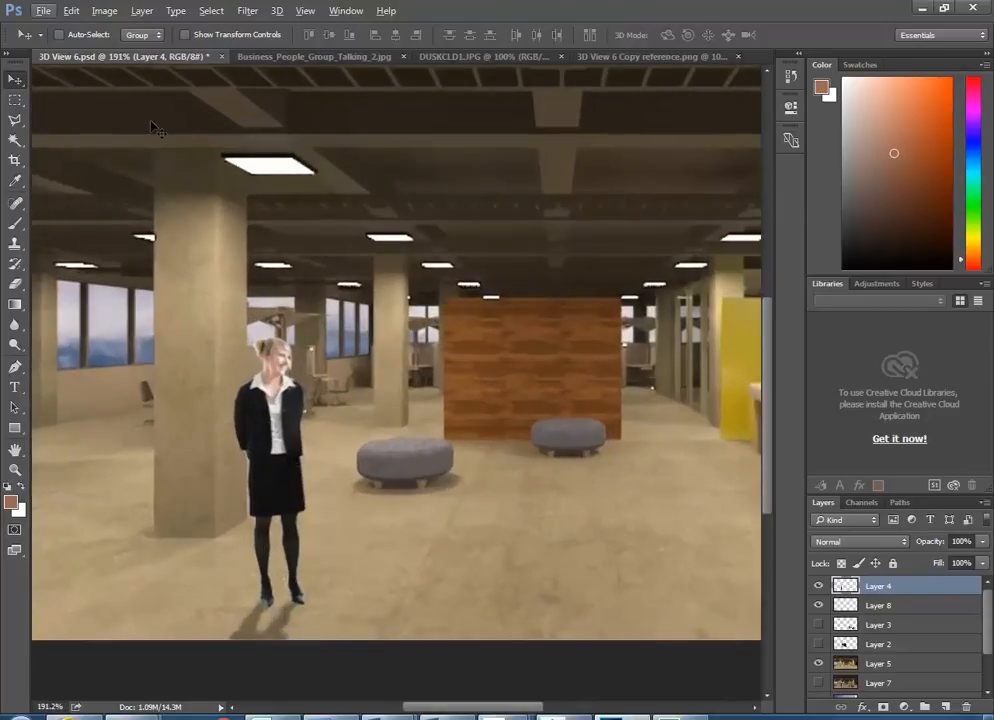
pyautogui.click(104, 11)
pyautogui.moveTo(128, 55)
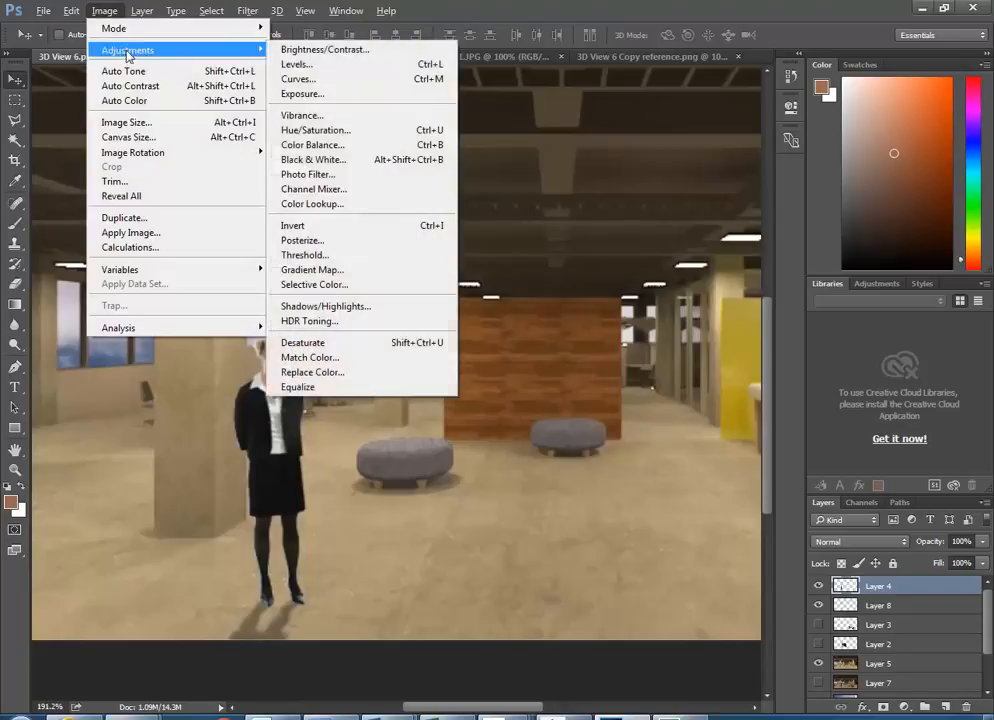
pyautogui.click(320, 53)
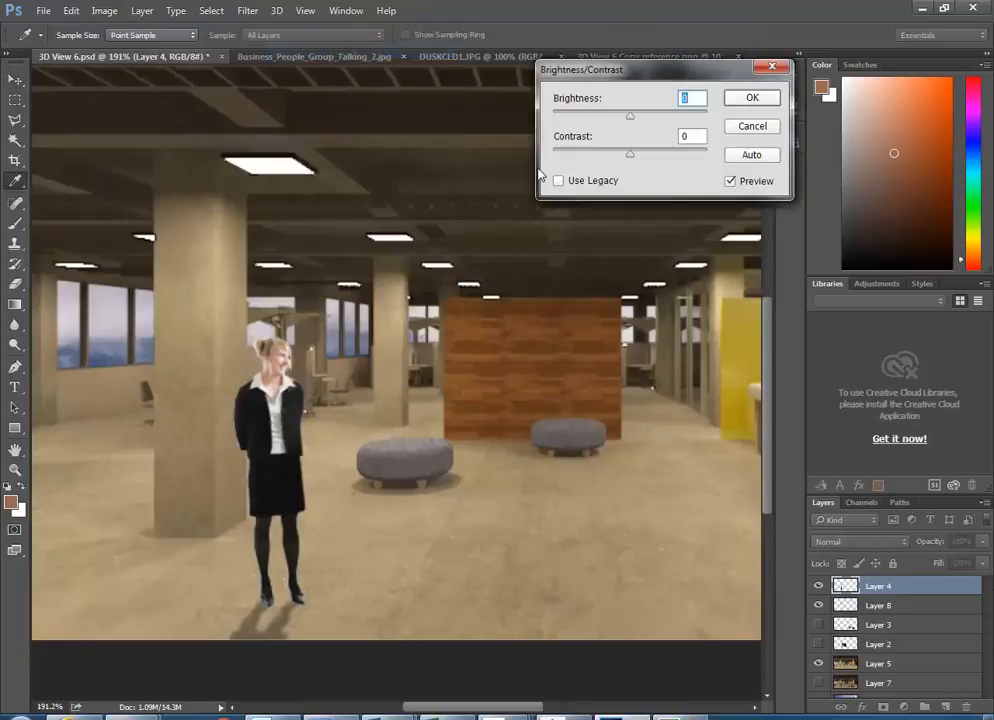
pyautogui.moveTo(636, 124); pyautogui.dragTo(623, 153)
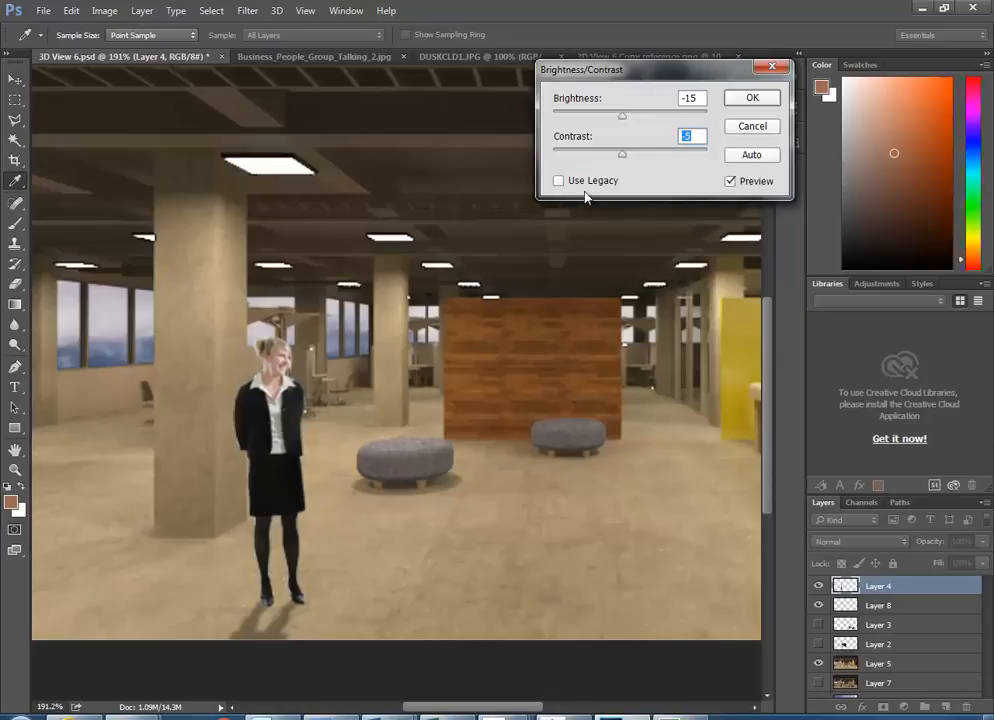
pyautogui.click(750, 99)
pyautogui.press('v')
pyautogui.scroll(-6, 337, 293)
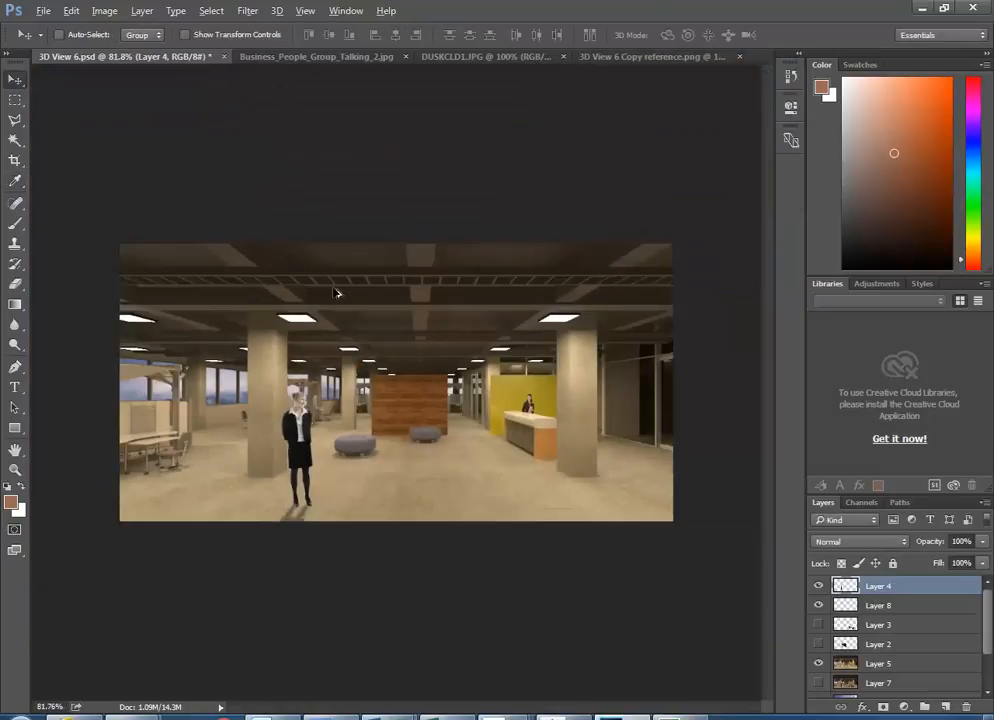
pyautogui.scroll(4, 495, 353)
pyautogui.scroll(-1, 495, 353)
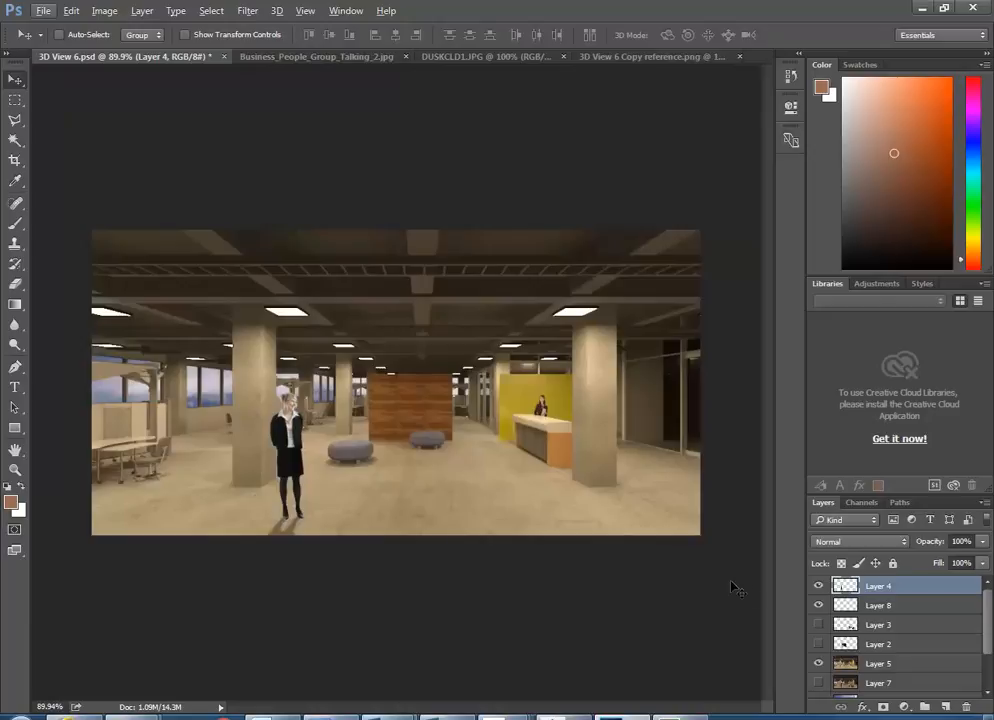
# - Turn on Layer 3's visibility so the colourful sofa appears again
pyautogui.click(818, 625)
pyautogui.moveTo(447, 712)
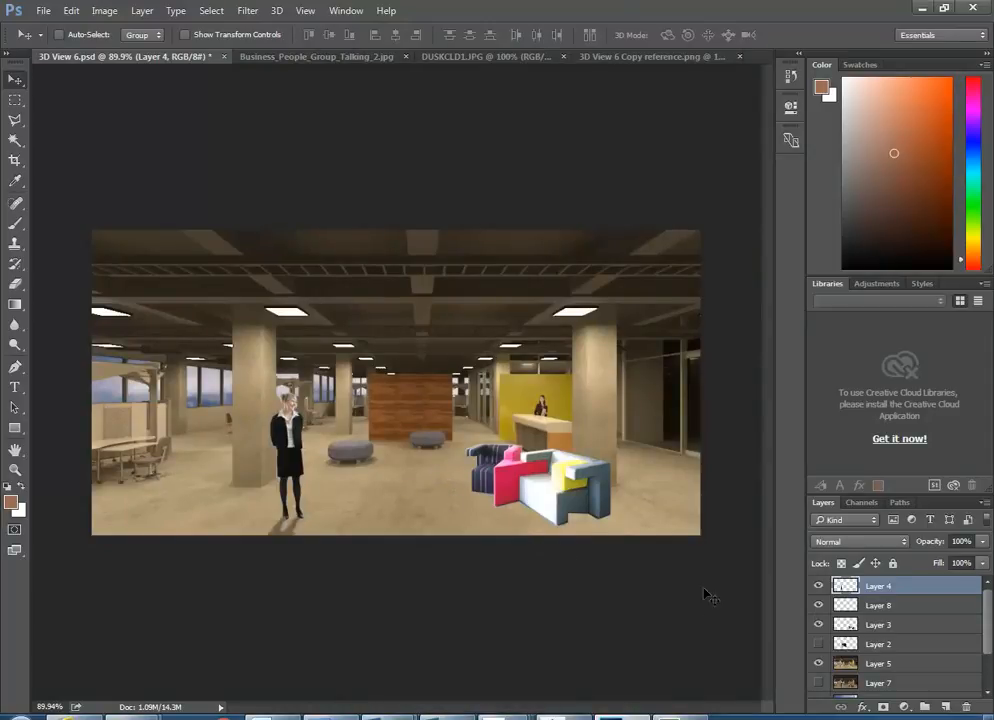
pyautogui.click(818, 660)
pyautogui.click(43, 11)
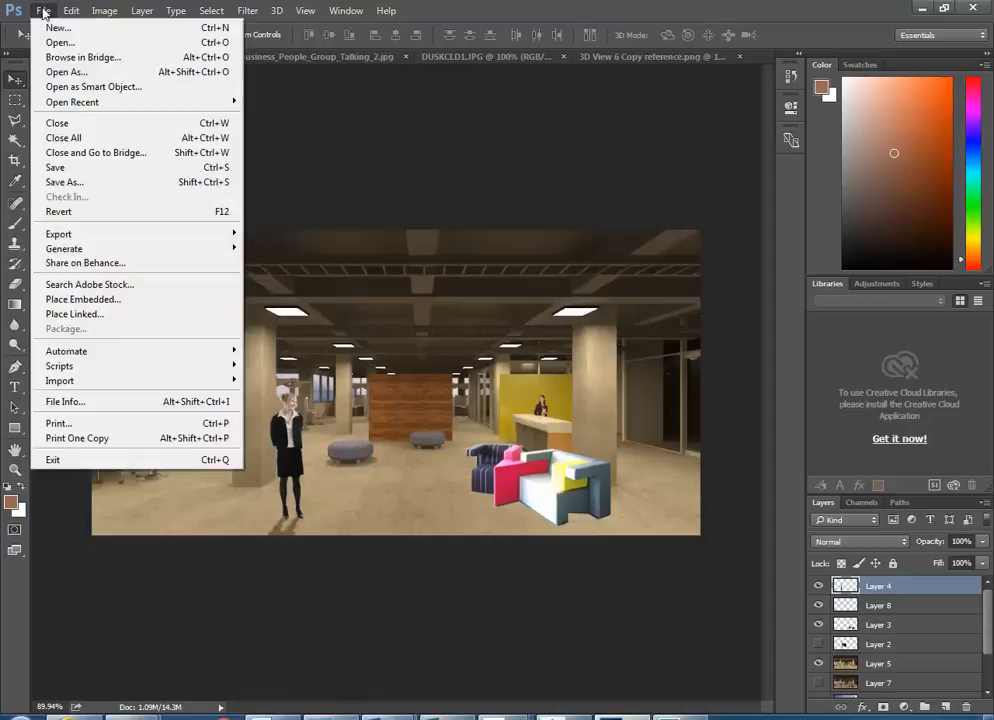
# - Save the composite as Interior 1.psd, accepting the Photoshop Format Options
pyautogui.click(65, 184)
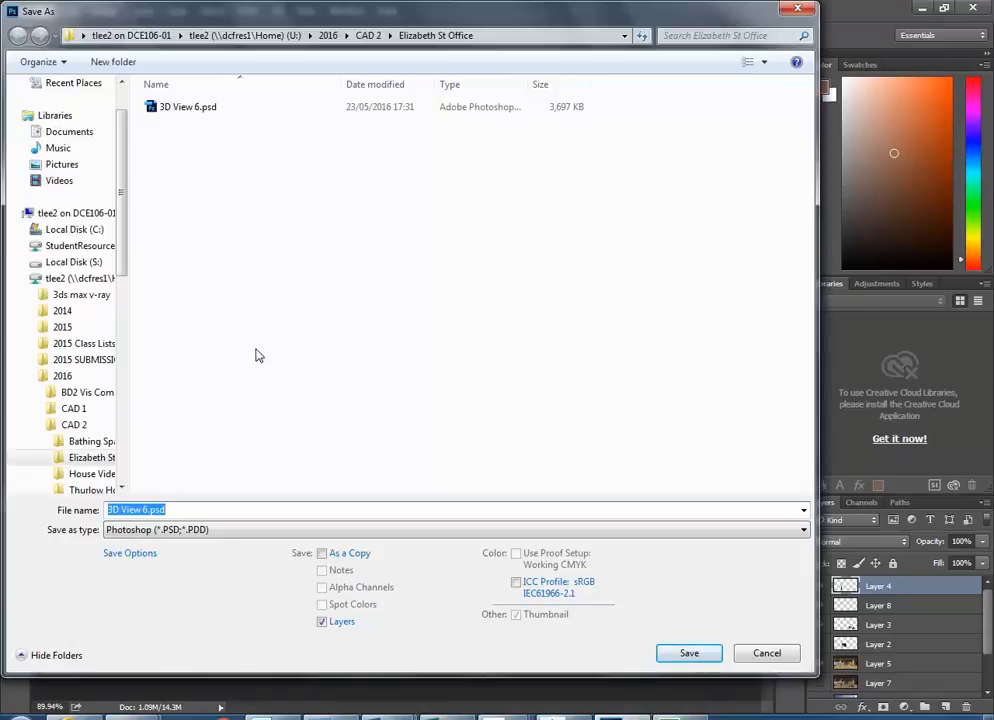
pyautogui.write('Interior 1')
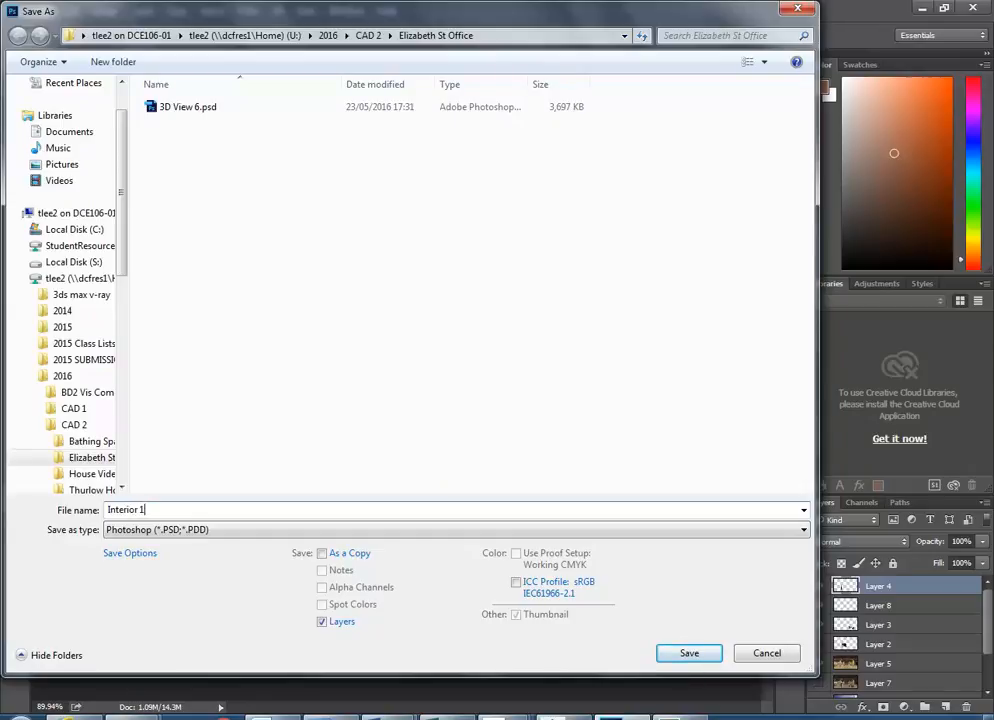
pyautogui.click(684, 652)
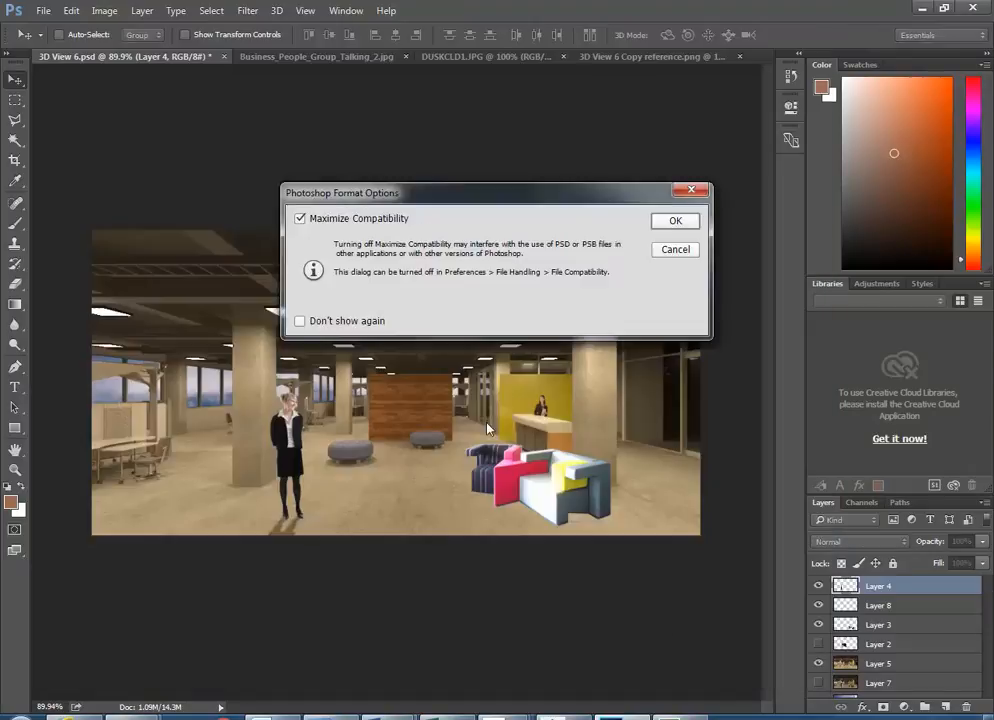
pyautogui.click(675, 221)
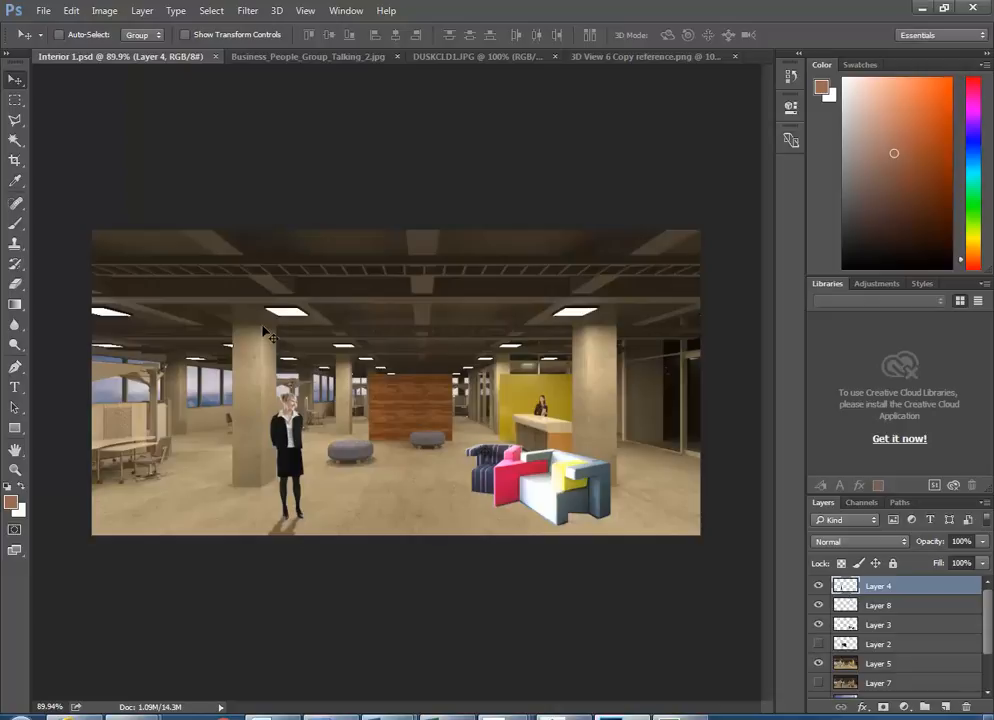
# - Save a flattened TIFF copy, Interior 1.tif, with Layers unticked and default TIFF options
pyautogui.click(45, 12)
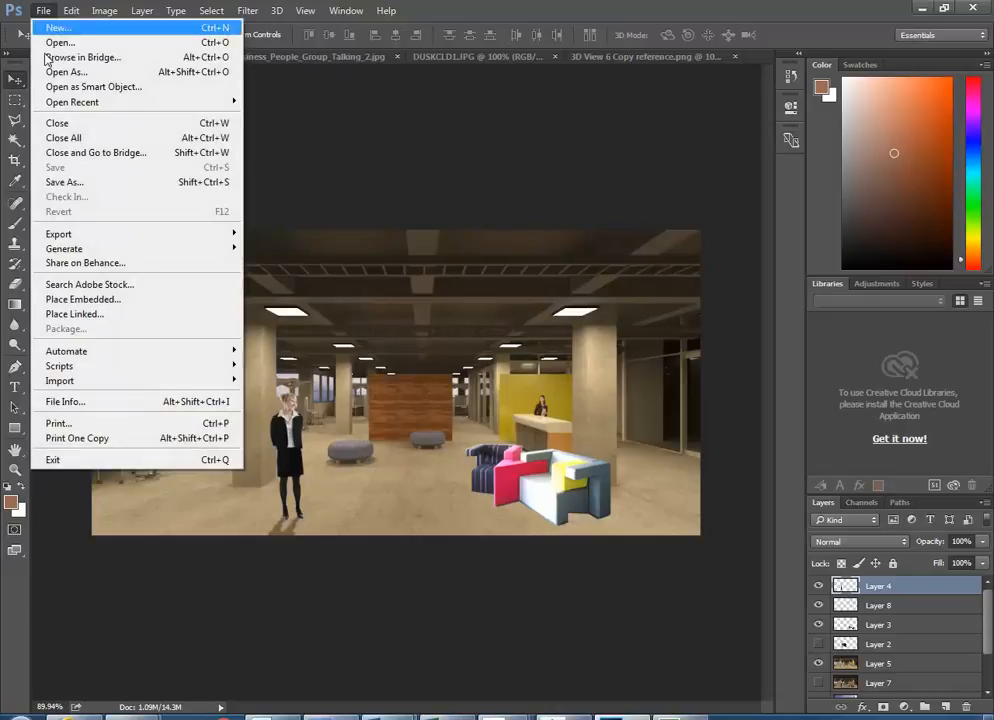
pyautogui.click(64, 180)
pyautogui.click(320, 530)
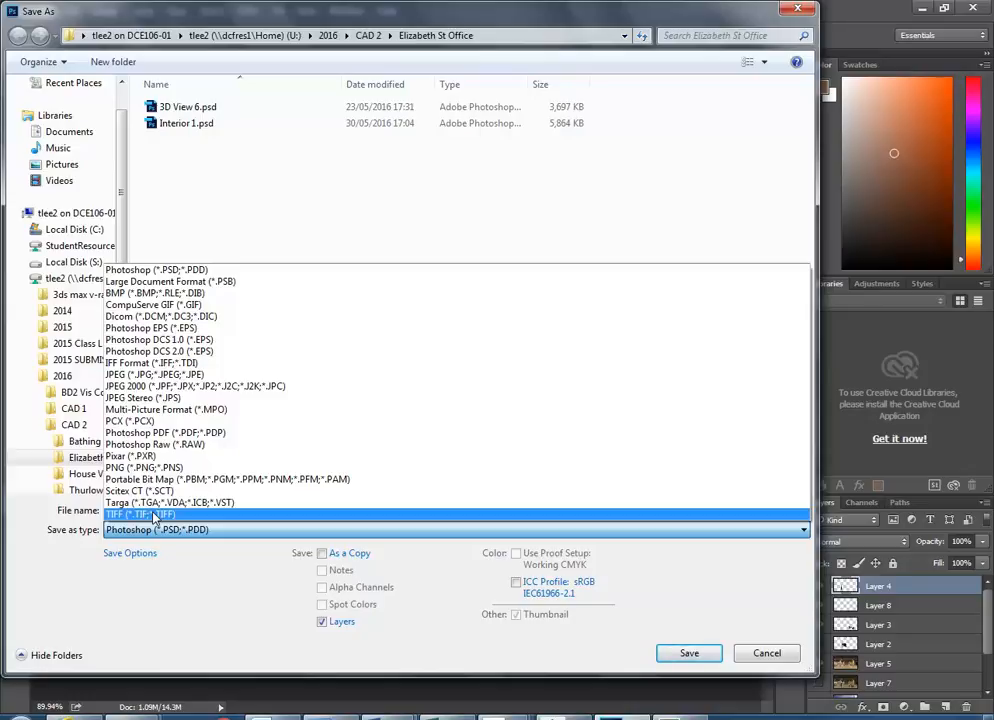
pyautogui.click(154, 515)
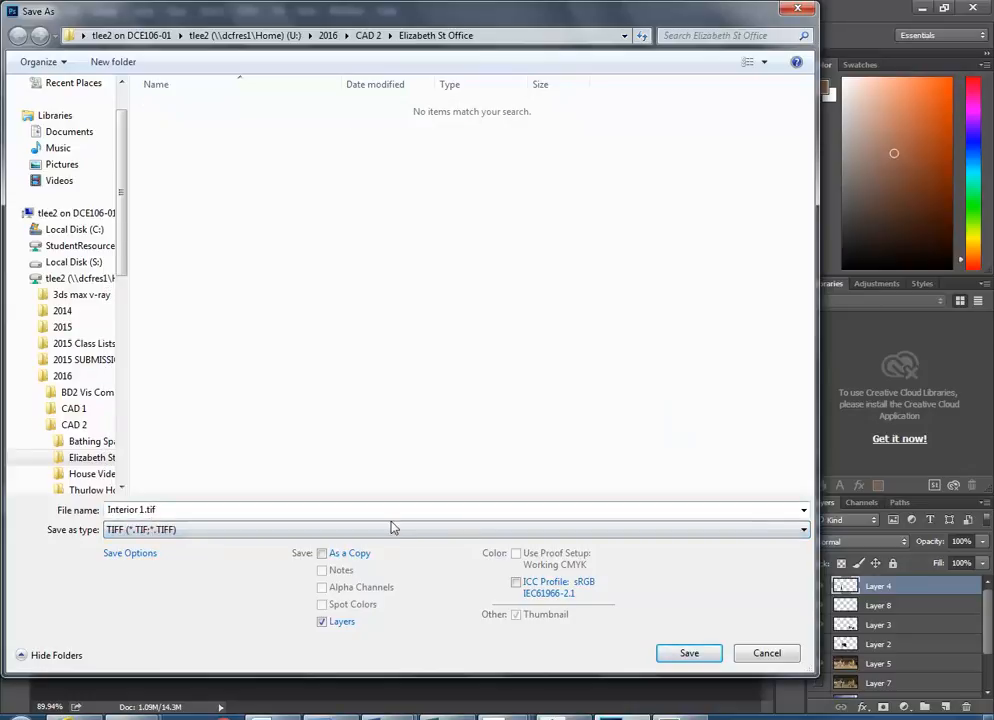
pyautogui.click(357, 536)
pyautogui.click(362, 530)
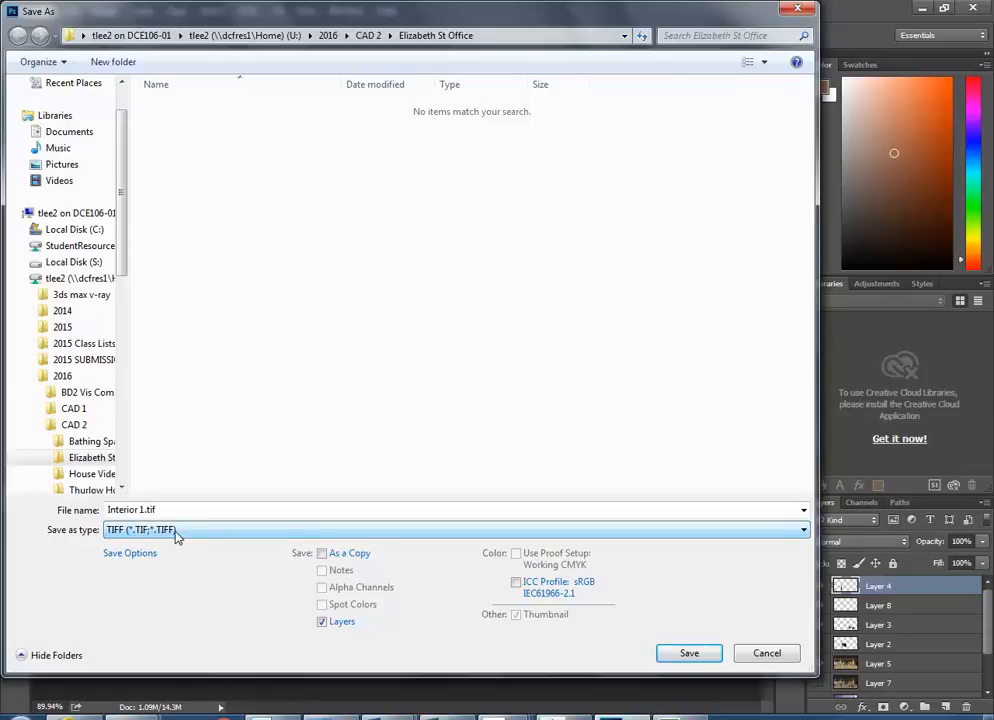
pyautogui.click(321, 622)
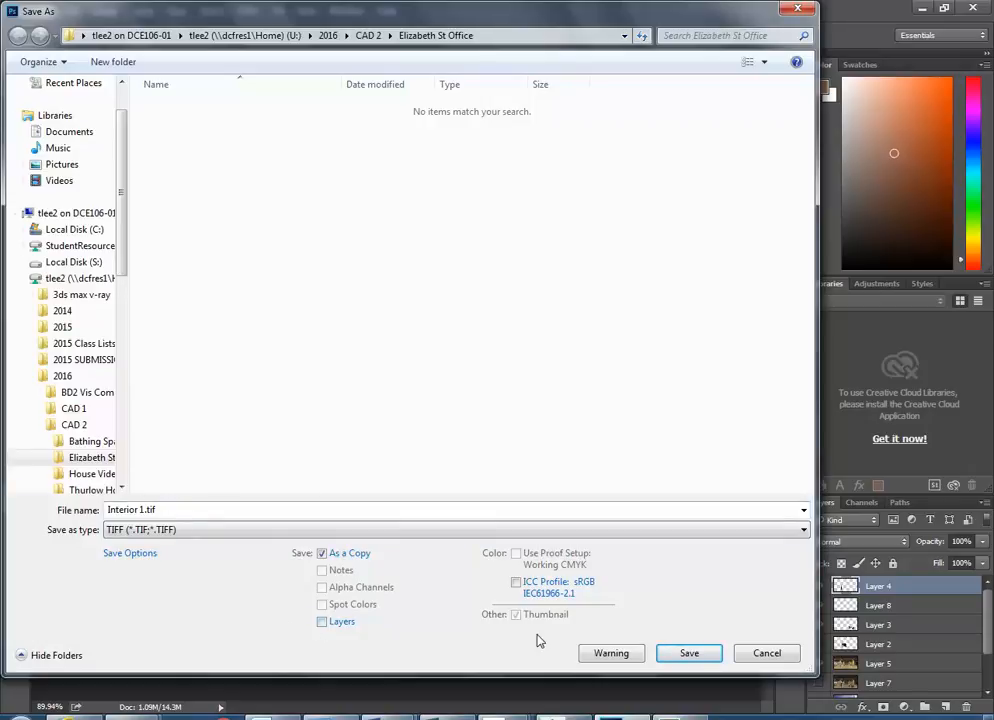
pyautogui.click(683, 654)
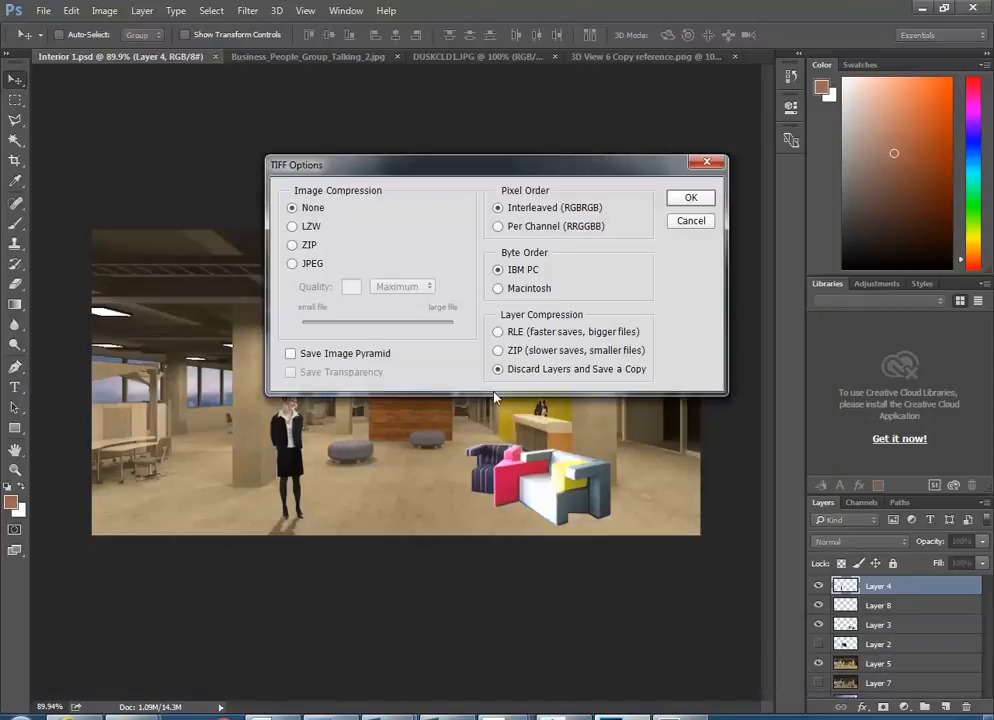
pyautogui.click(684, 199)
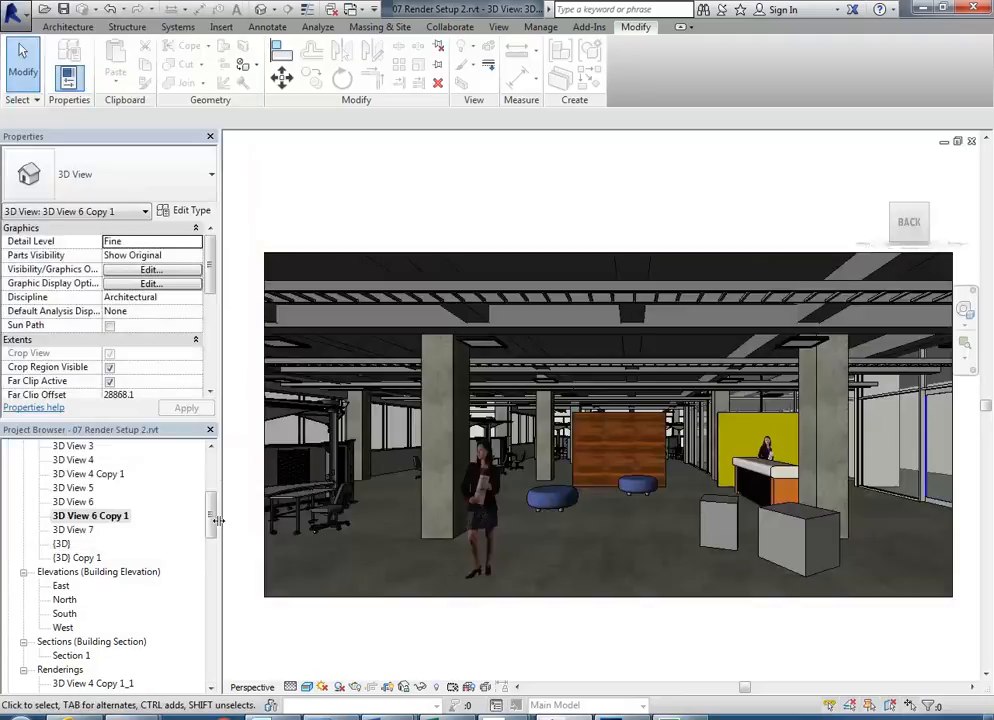
# - Start a new sheet from the Sheets (all) group in the Project Browser
pyautogui.moveTo(211, 521); pyautogui.dragTo(210, 577)
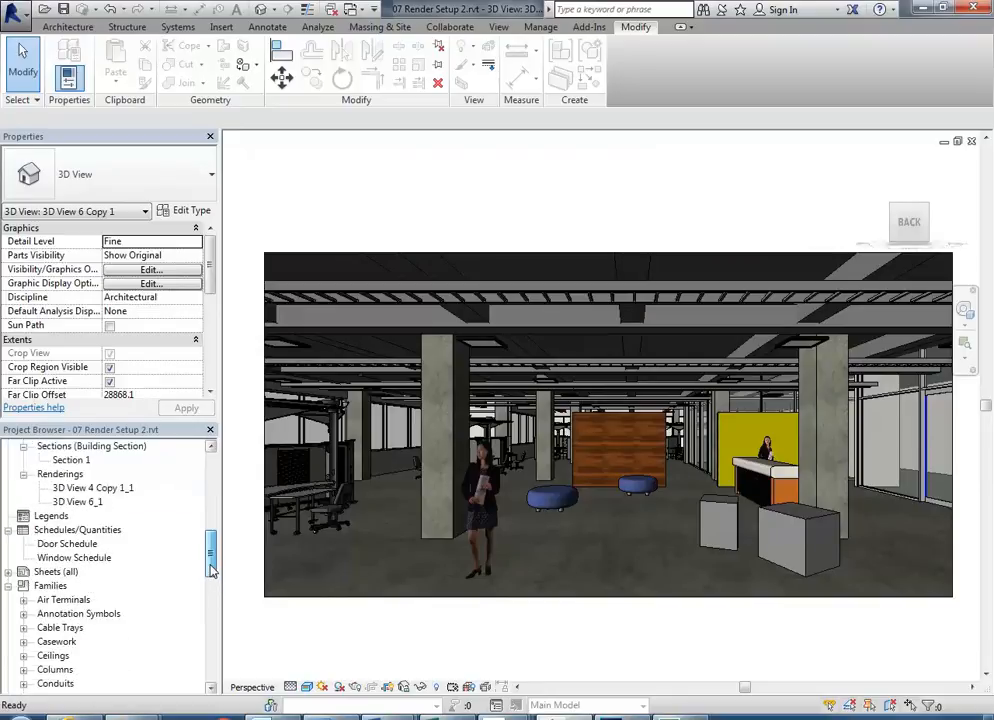
pyautogui.click(52, 572)
pyautogui.doubleClick(52, 572)
pyautogui.rightClick(54, 573)
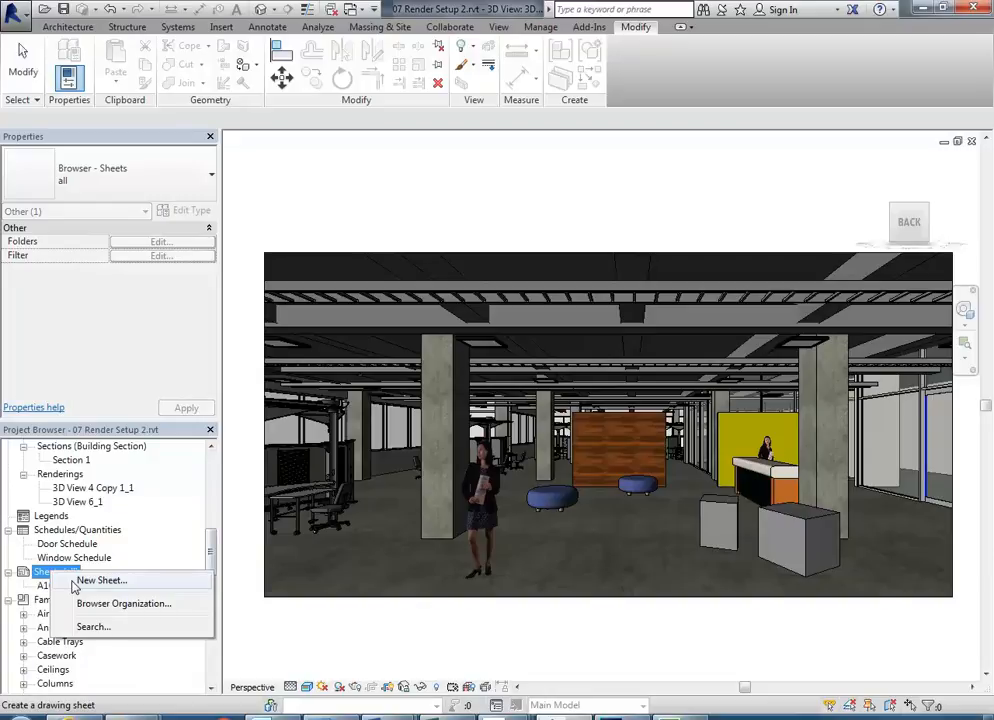
pyautogui.click(76, 582)
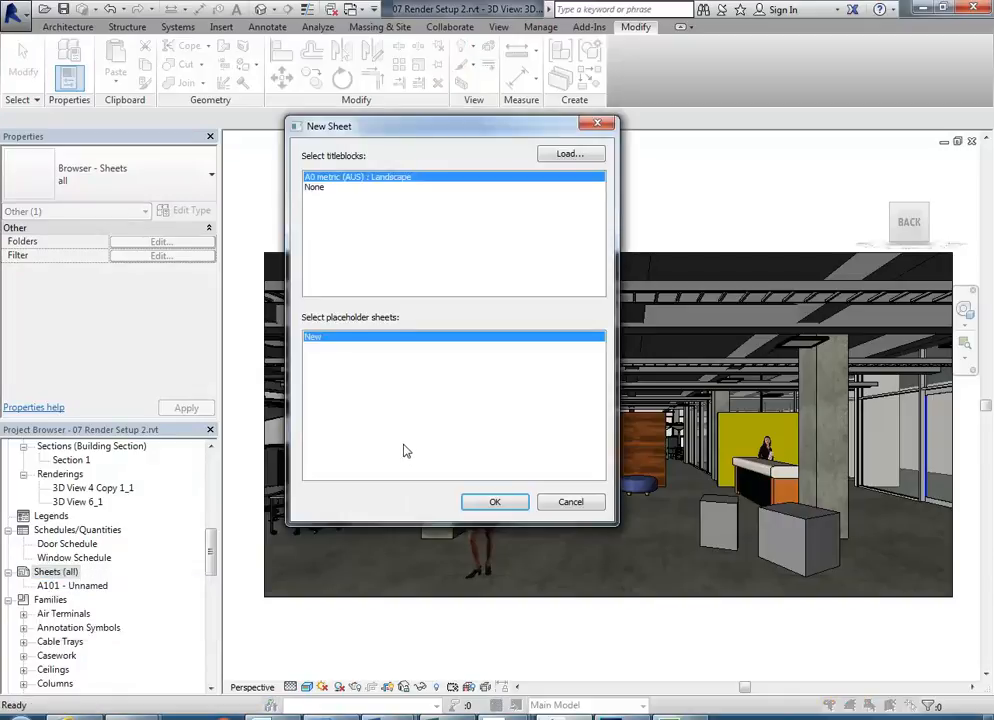
# - Browse to the Revit Library's Titleblocks folder to load a titleblock family
pyautogui.click(568, 155)
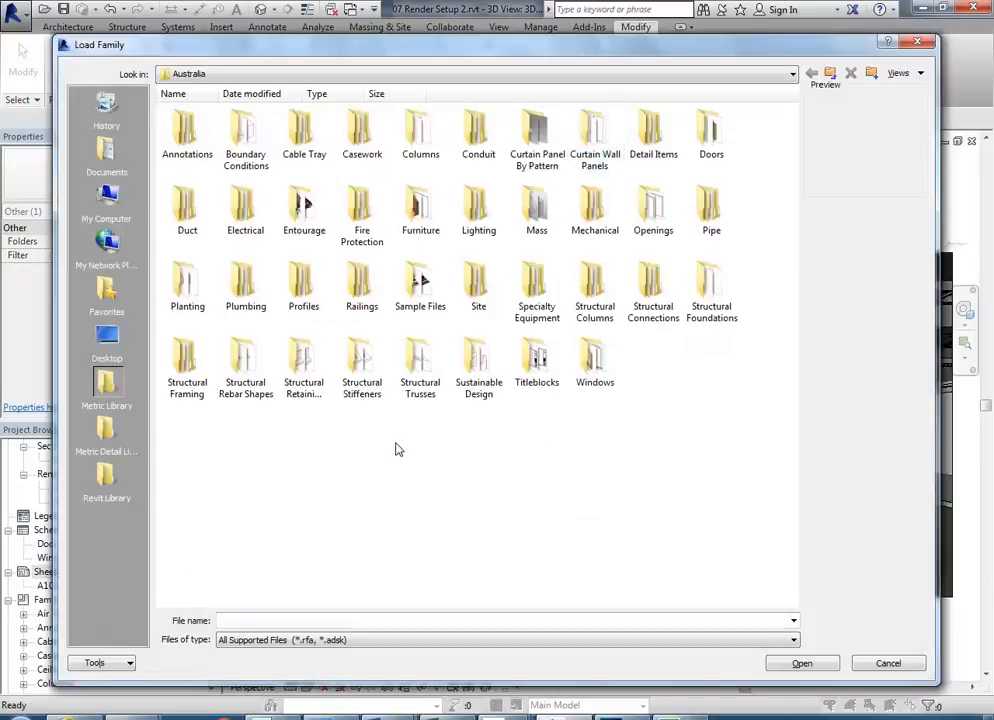
pyautogui.click(115, 485)
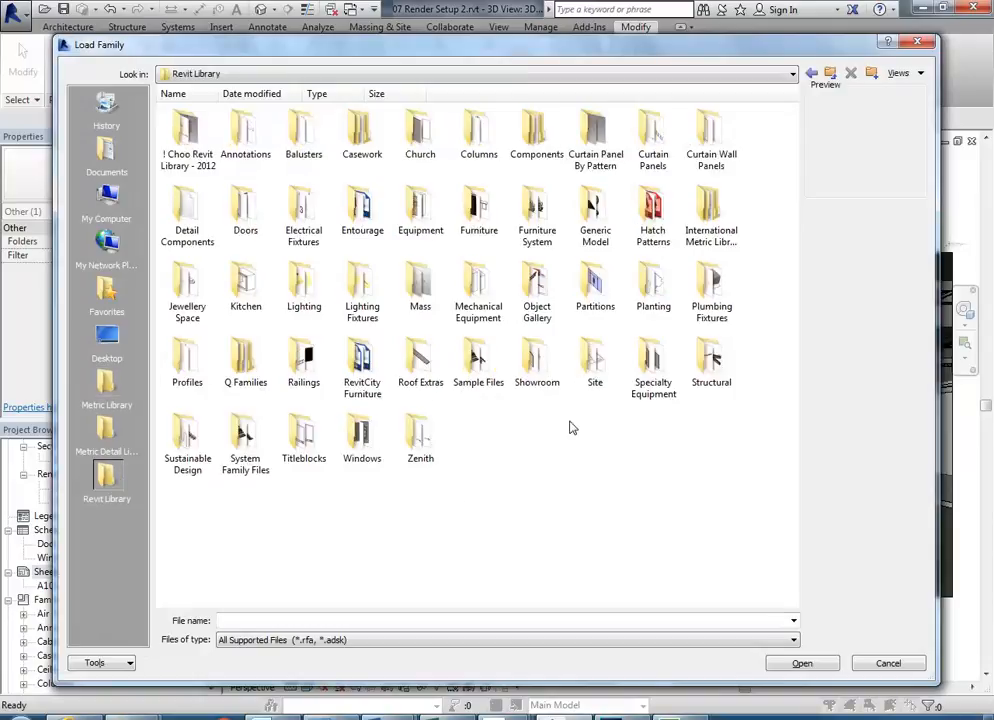
pyautogui.doubleClick(303, 435)
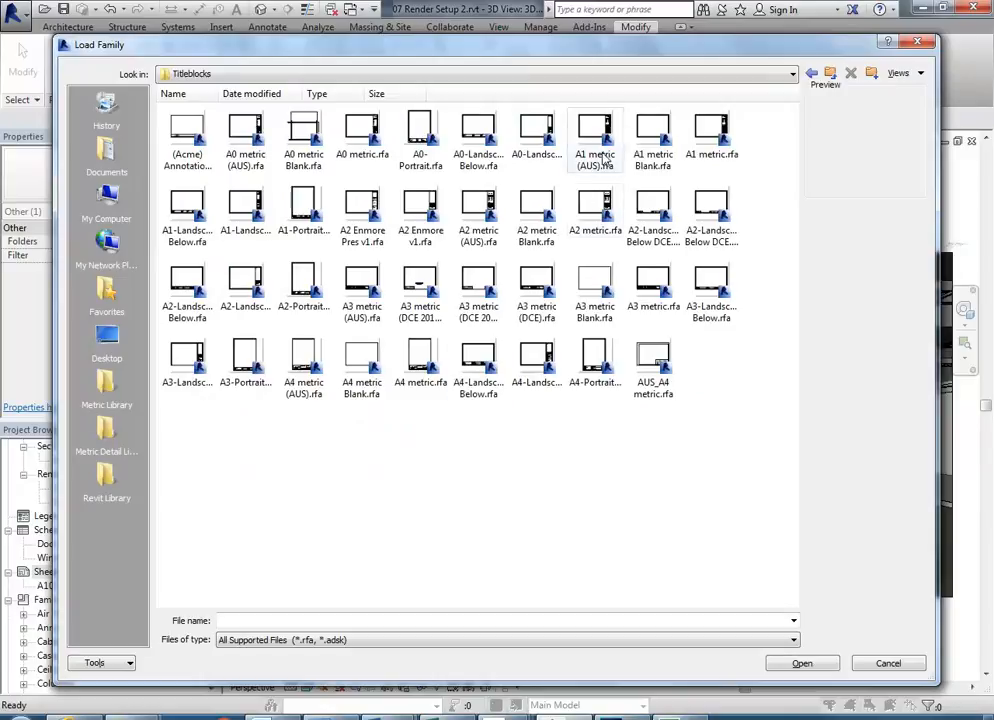
pyautogui.click(655, 130)
pyautogui.click(706, 135)
pyautogui.click(665, 140)
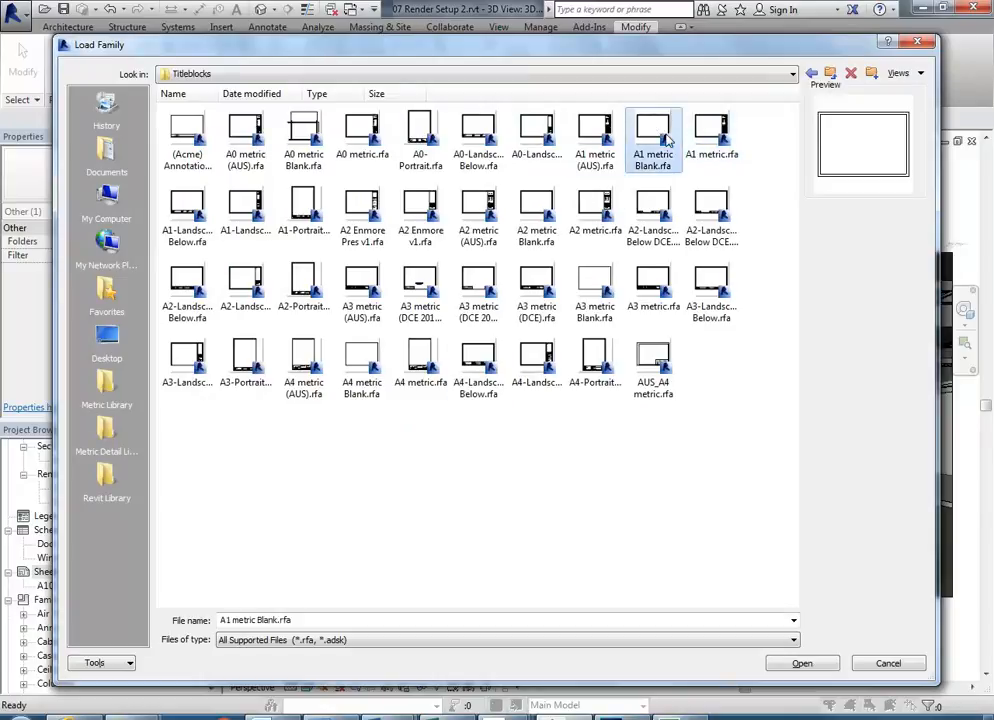
# - Load A3 metric (DCE 2012).rfa and create sheet A102 with it
pyautogui.click(355, 212)
pyautogui.click(417, 215)
pyautogui.click(420, 290)
pyautogui.click(476, 288)
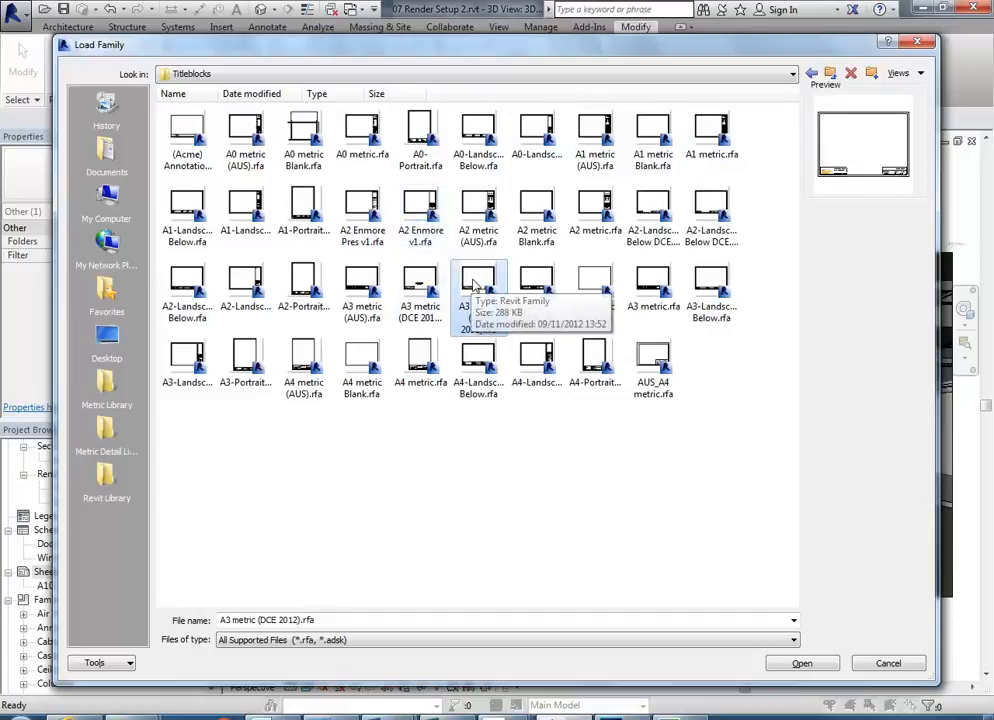
pyautogui.click(588, 286)
pyautogui.doubleClick(476, 286)
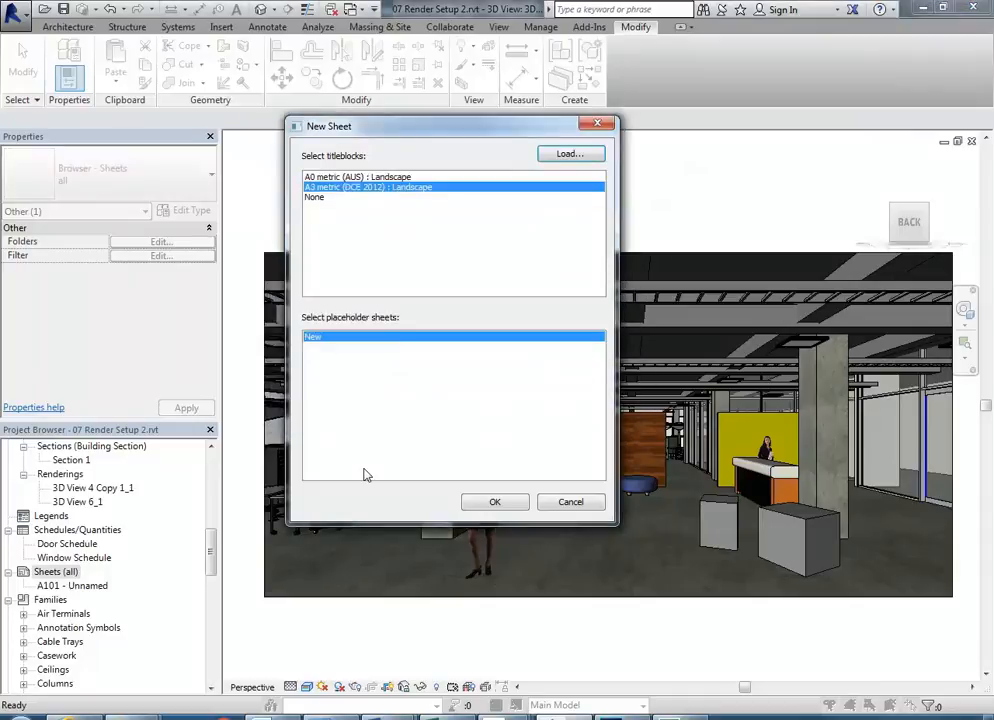
pyautogui.click(483, 510)
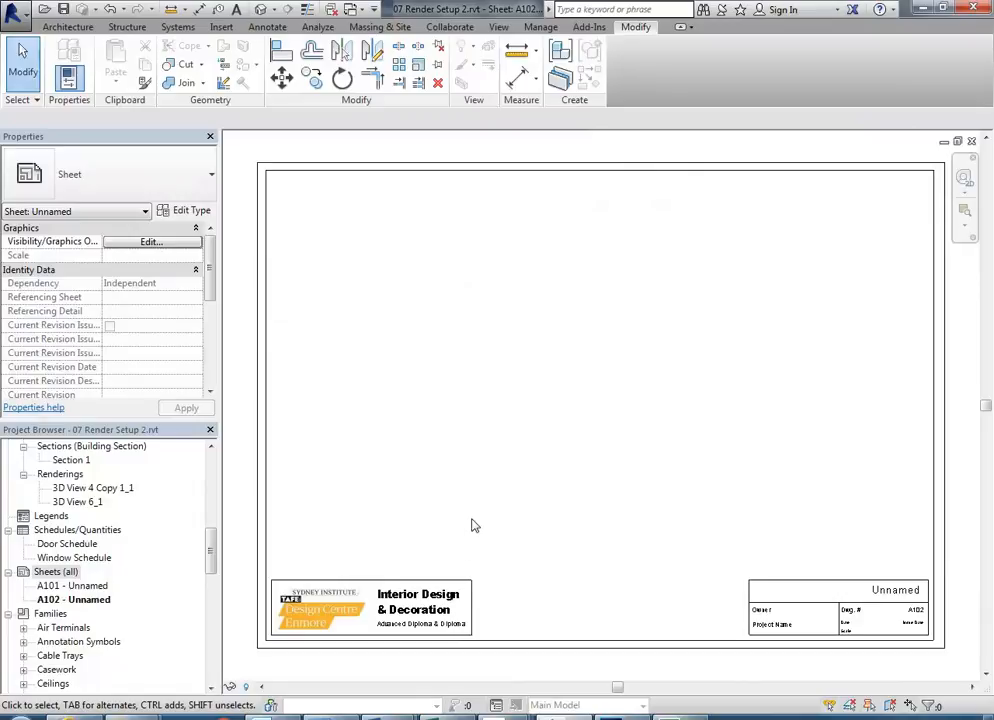
# - Open the sheet's titleblock family for editing and delete the logo and text in the left title panel
pyautogui.click(372, 588)
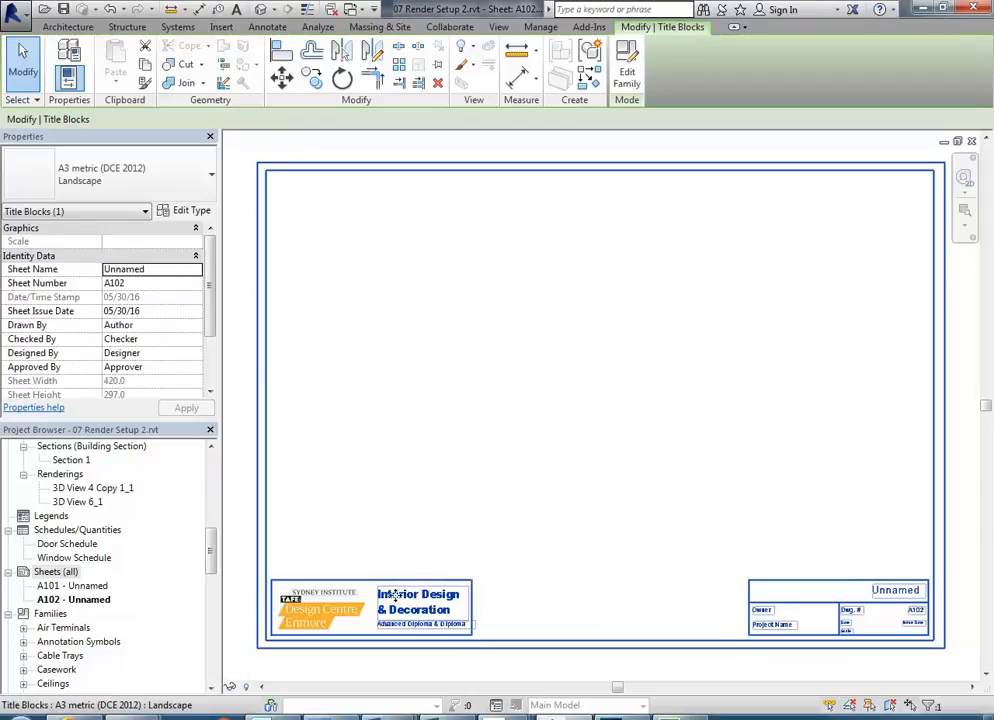
pyautogui.doubleClick(484, 526)
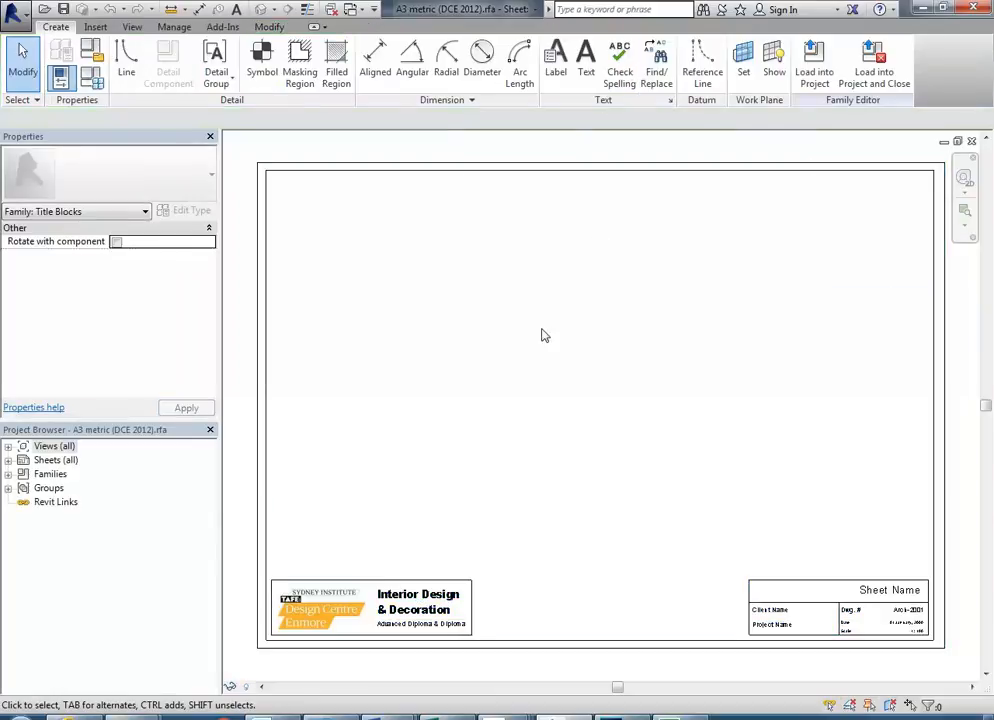
pyautogui.moveTo(436, 537); pyautogui.dragTo(492, 475)
pyautogui.moveTo(597, 640); pyautogui.dragTo(566, 625)
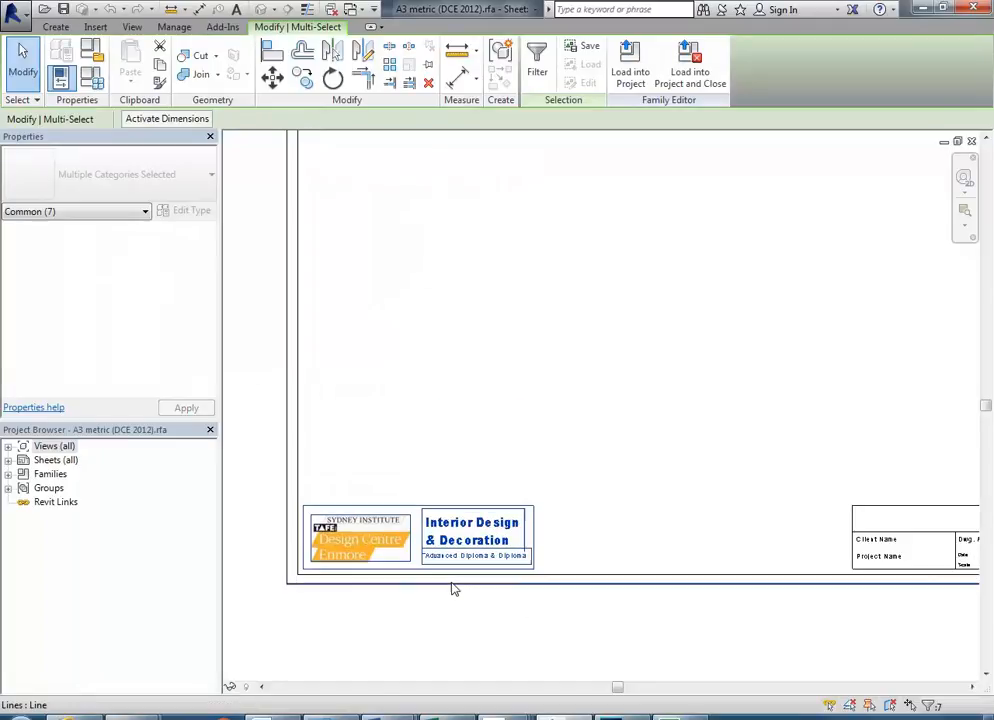
pyautogui.press('Delete')
pyautogui.scroll(-2, 701, 595)
pyautogui.moveTo(701, 595); pyautogui.dragTo(561, 606)
pyautogui.scroll(3, 568, 567)
pyautogui.scroll(4, 557, 548)
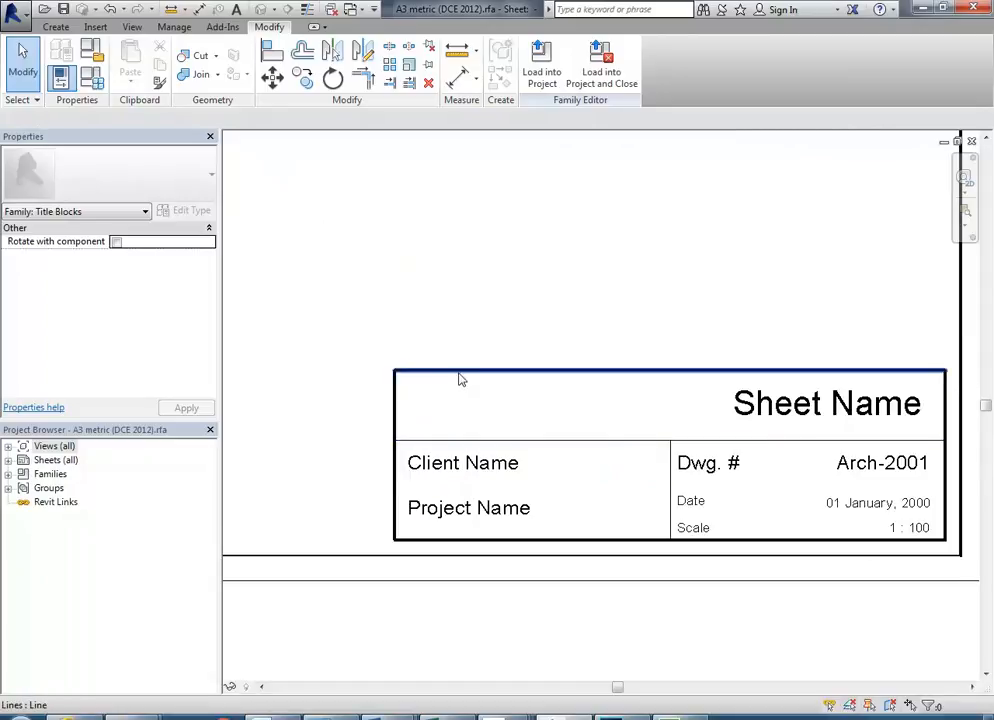
# - Delete the top, left, right border lines and the dividers near Client Name and Dwg. #
pyautogui.click(461, 379)
pyautogui.click(402, 402)
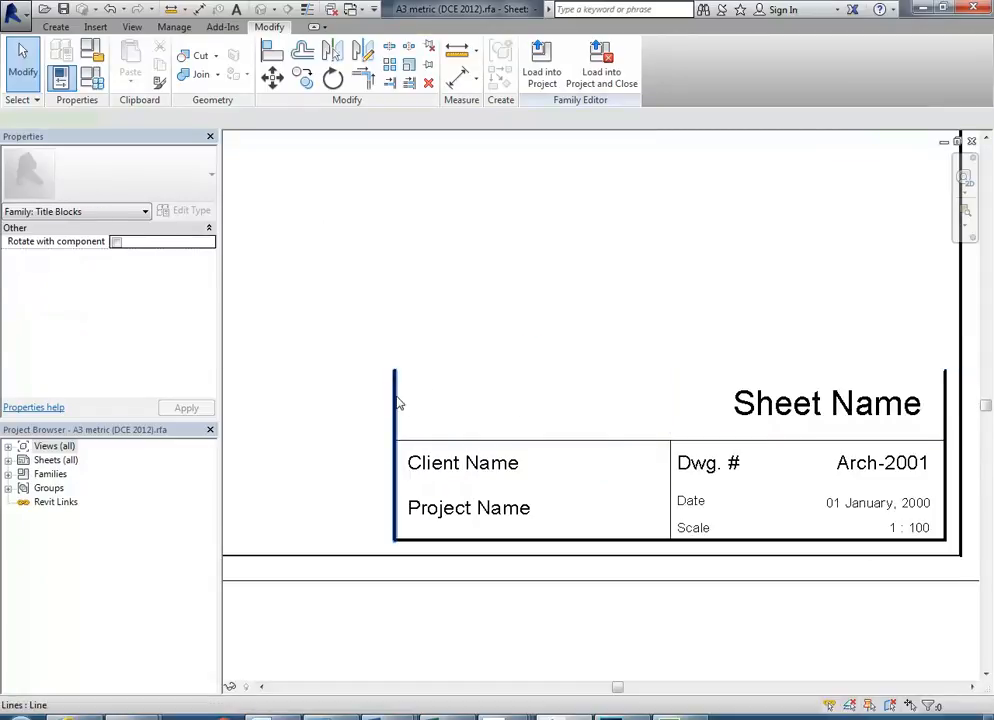
pyautogui.click(396, 402)
pyautogui.press('Delete')
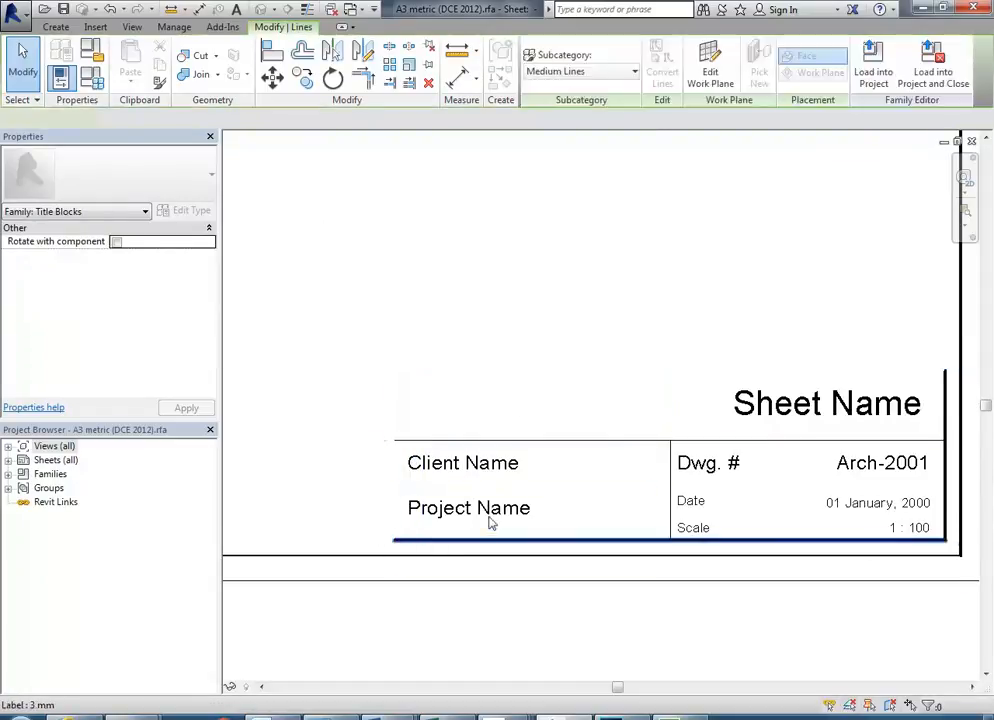
pyautogui.click(576, 441)
pyautogui.press('Delete')
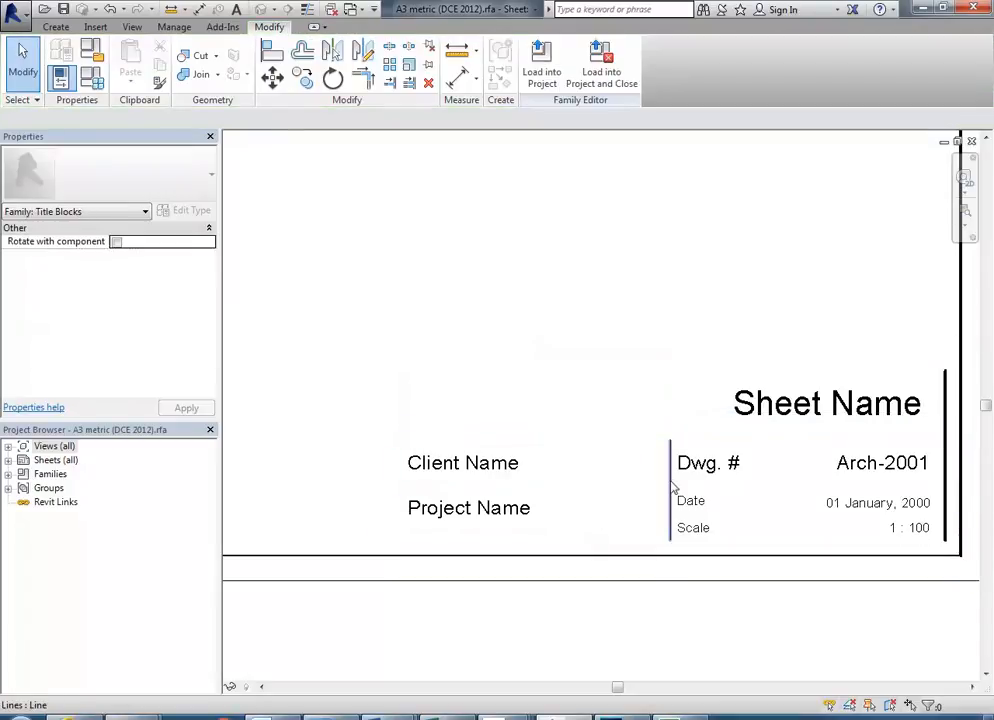
pyautogui.click(672, 486)
pyautogui.press('Delete')
pyautogui.click(944, 440)
pyautogui.press('Delete')
# - Zoom and pan out to view the whole titleblock sheet
pyautogui.scroll(-2, 545, 296)
pyautogui.scroll(-1, 436, 291)
pyautogui.moveTo(462, 310)
pyautogui.mouseDown()
pyautogui.moveTo(617, 419)
pyautogui.moveTo(780, 509)
pyautogui.mouseUp()
pyautogui.scroll(-2, 705, 480)
pyautogui.moveTo(650, 468); pyautogui.dragTo(646, 505)
pyautogui.moveTo(748, 538); pyautogui.dragTo(632, 498)
pyautogui.scroll(4, 632, 498)
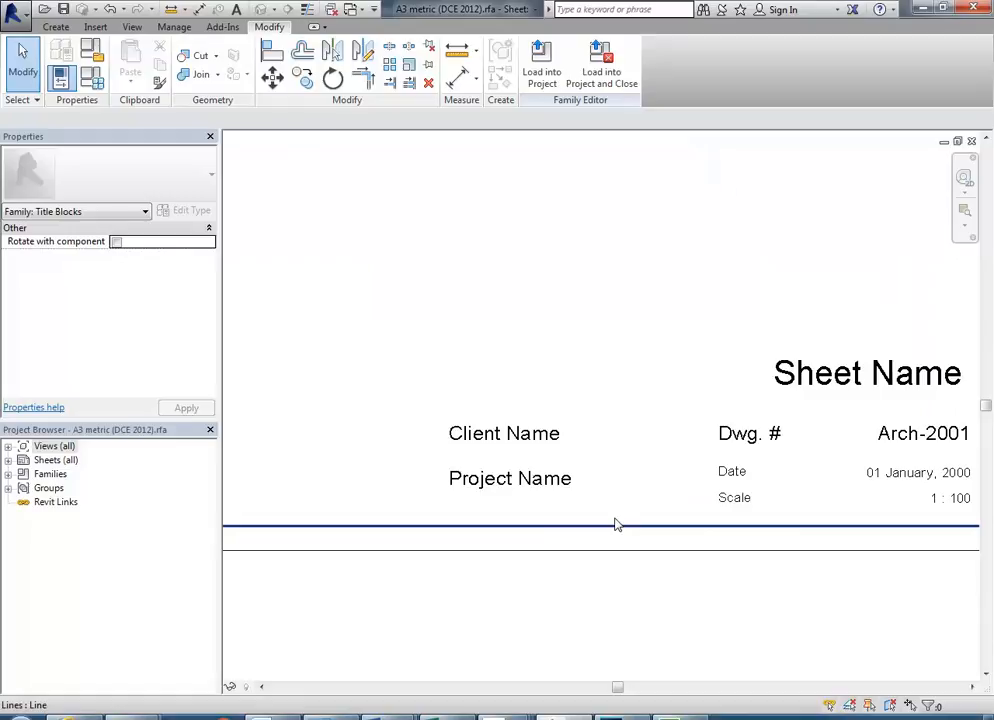
pyautogui.scroll(-3, 364, 359)
pyautogui.moveTo(364, 359); pyautogui.dragTo(686, 575)
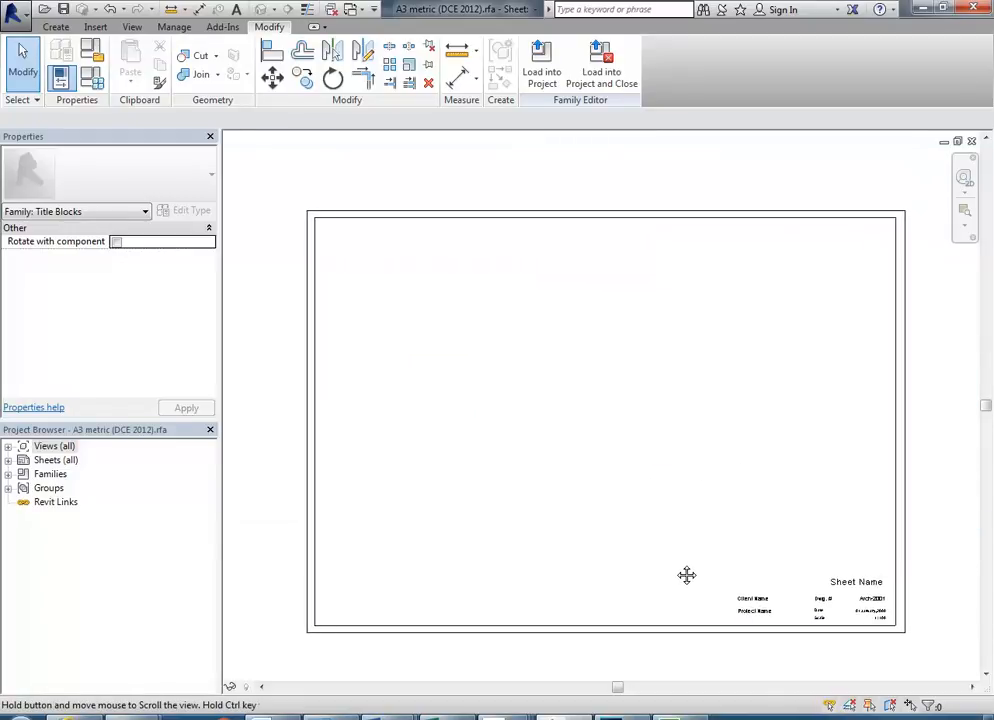
pyautogui.scroll(1, 650, 552)
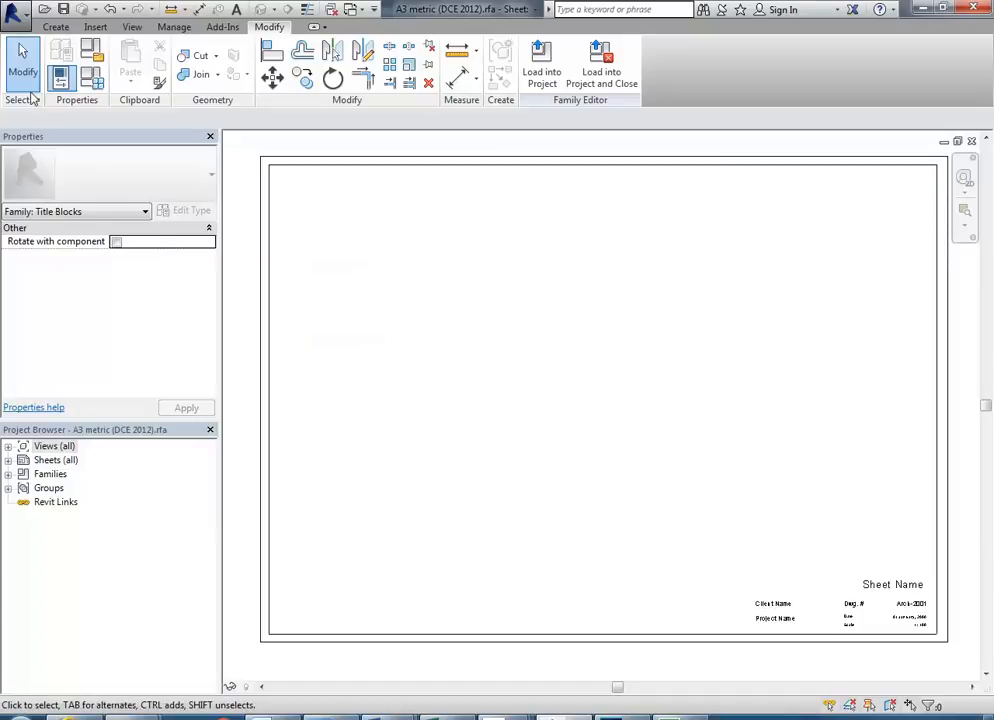
pyautogui.click(12, 12)
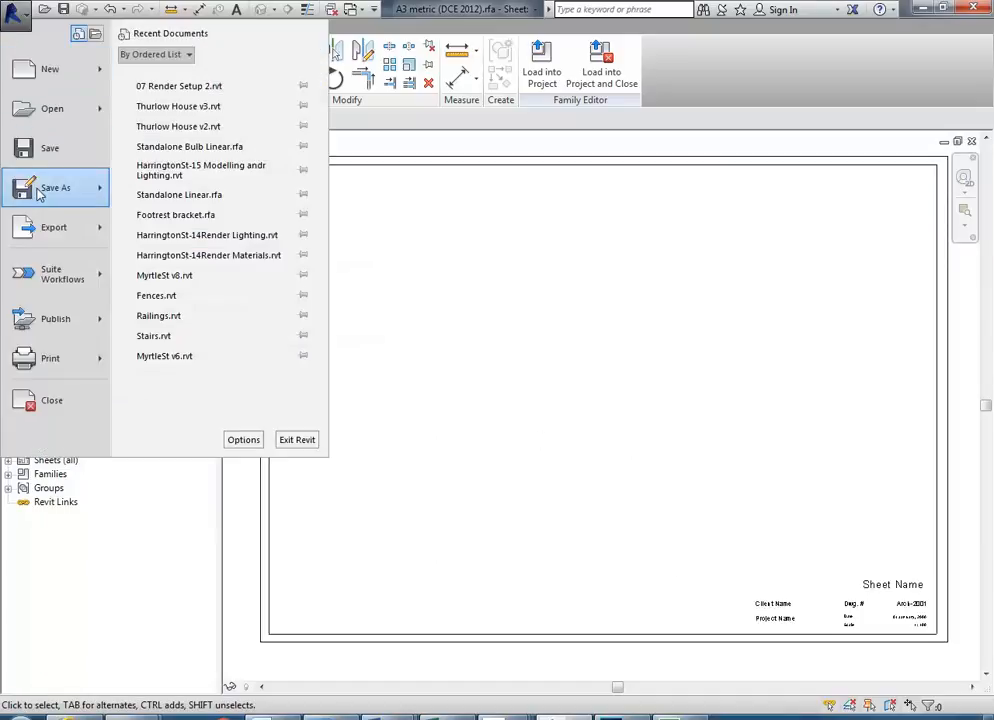
# - Save the family as A3 metric Clean.rfa, replacing 'DCE 2012' with 'Clean'
pyautogui.moveTo(36, 194)
pyautogui.click(178, 148)
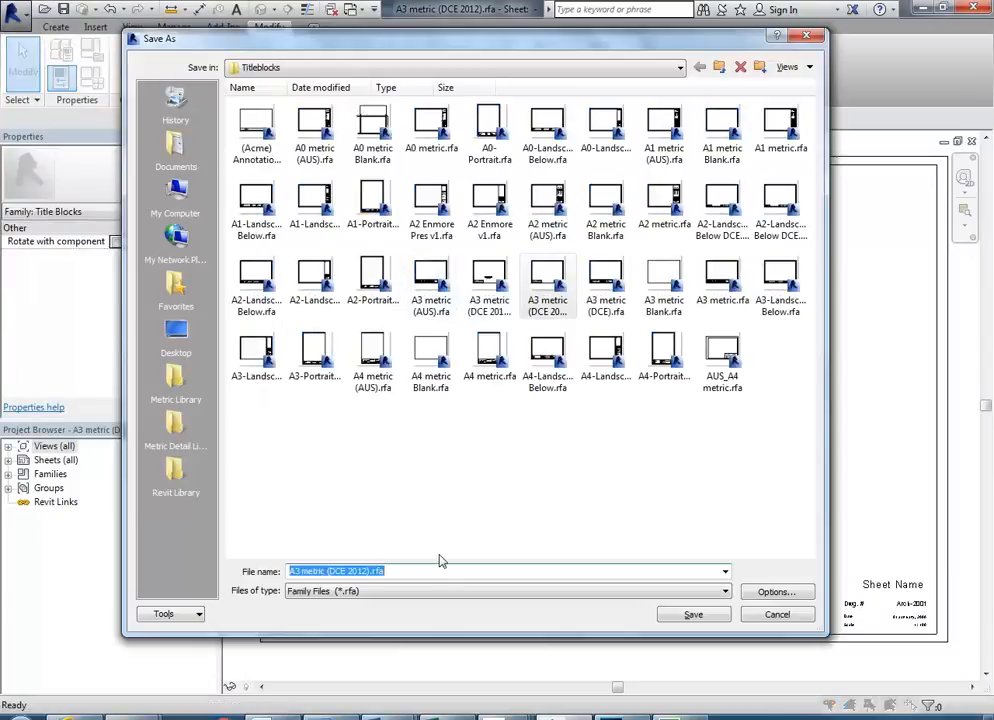
pyautogui.moveTo(328, 570); pyautogui.dragTo(361, 568)
pyautogui.press('BackSpace')
pyautogui.press('BackSpace')
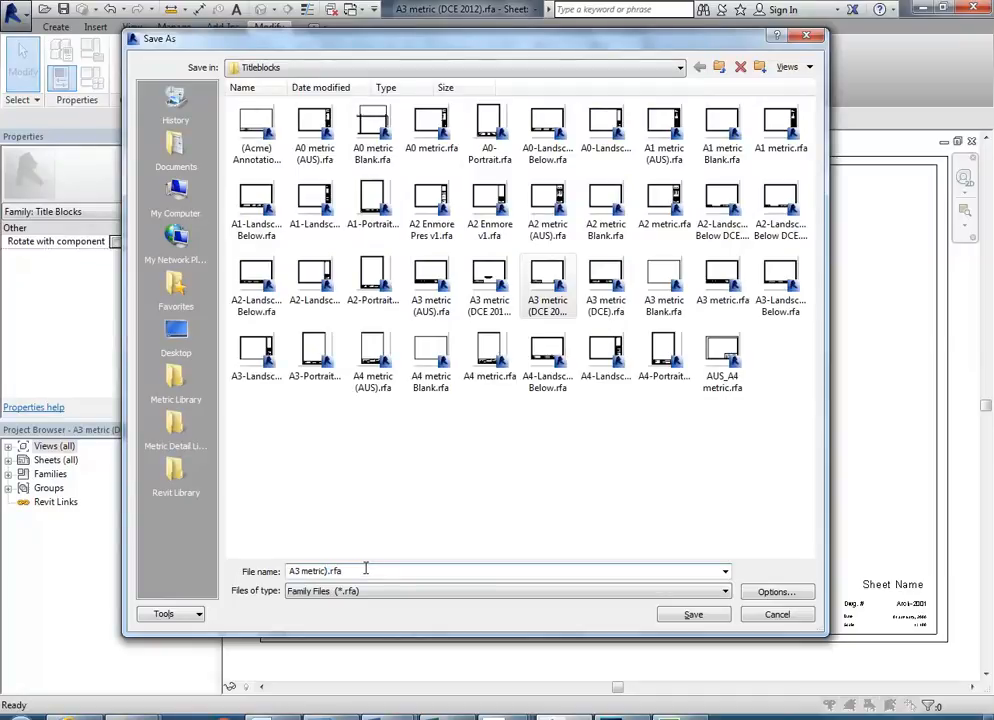
pyautogui.write('Clean')
pyautogui.click(693, 614)
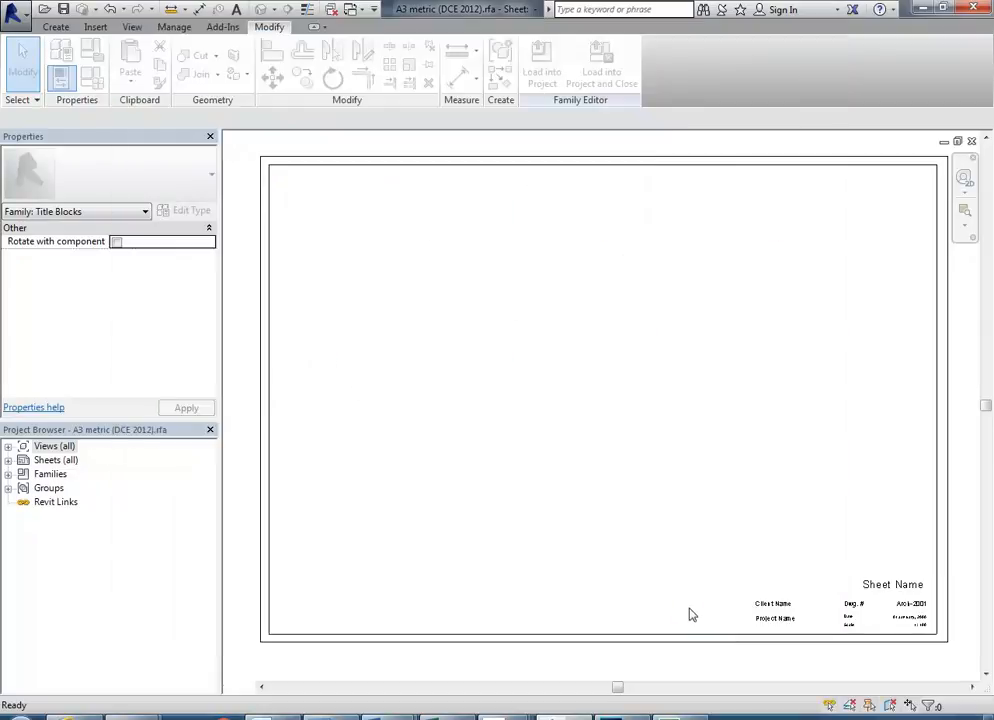
# - Load the clean titleblock into the project and switch sheet A102 to A3 metric Clean Landscape
pyautogui.click(541, 62)
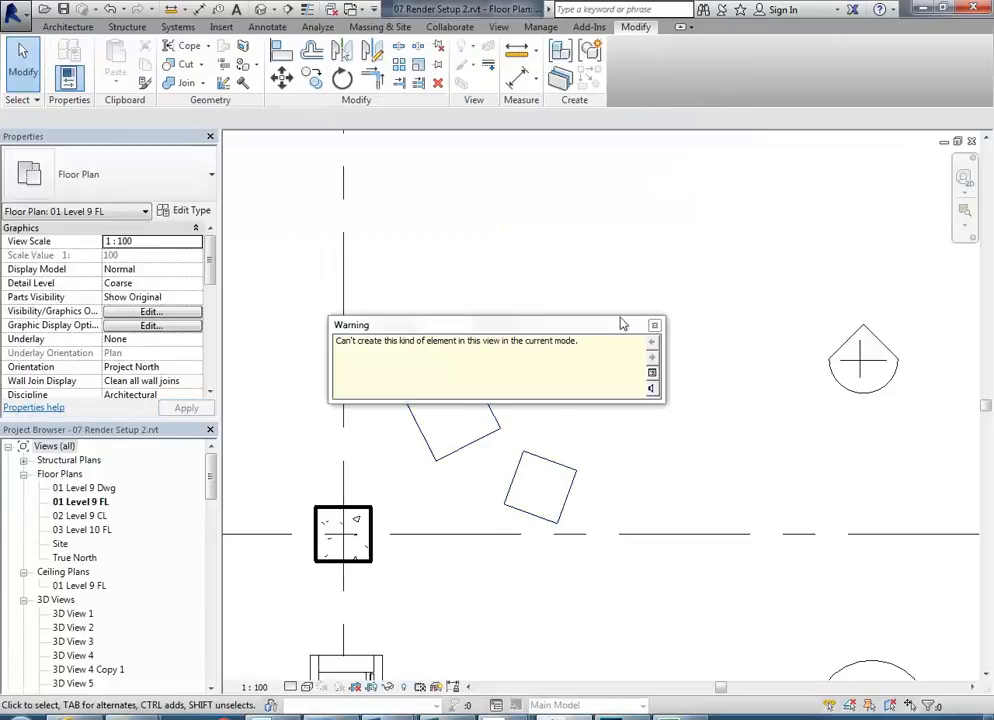
pyautogui.click(655, 324)
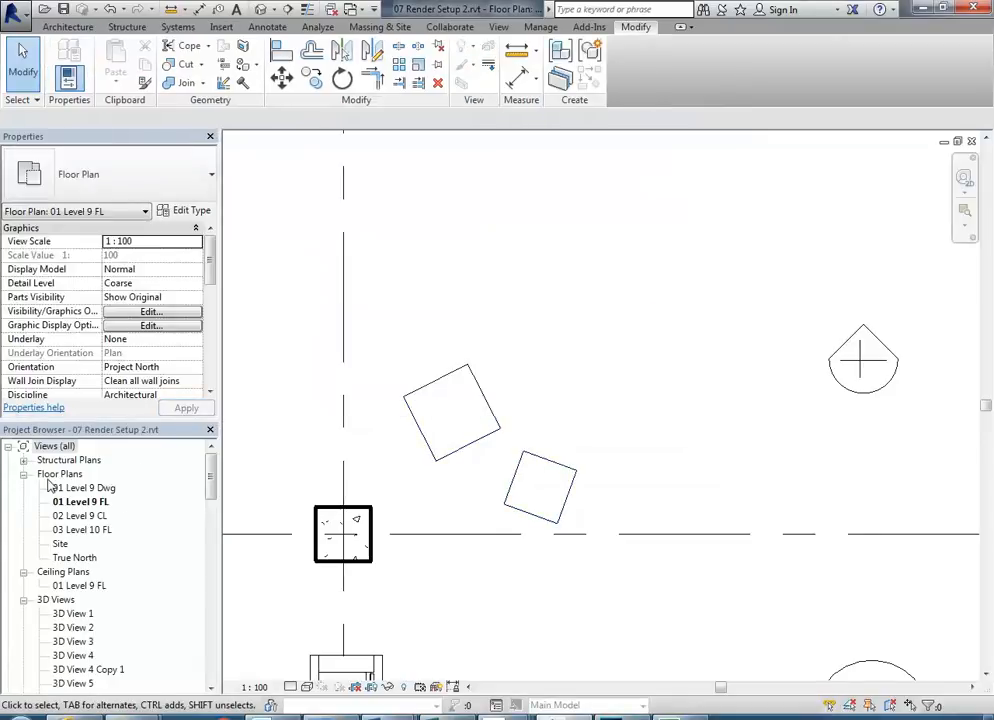
pyautogui.moveTo(211, 477)
pyautogui.mouseDown()
pyautogui.moveTo(211, 581)
pyautogui.moveTo(206, 566)
pyautogui.mouseUp()
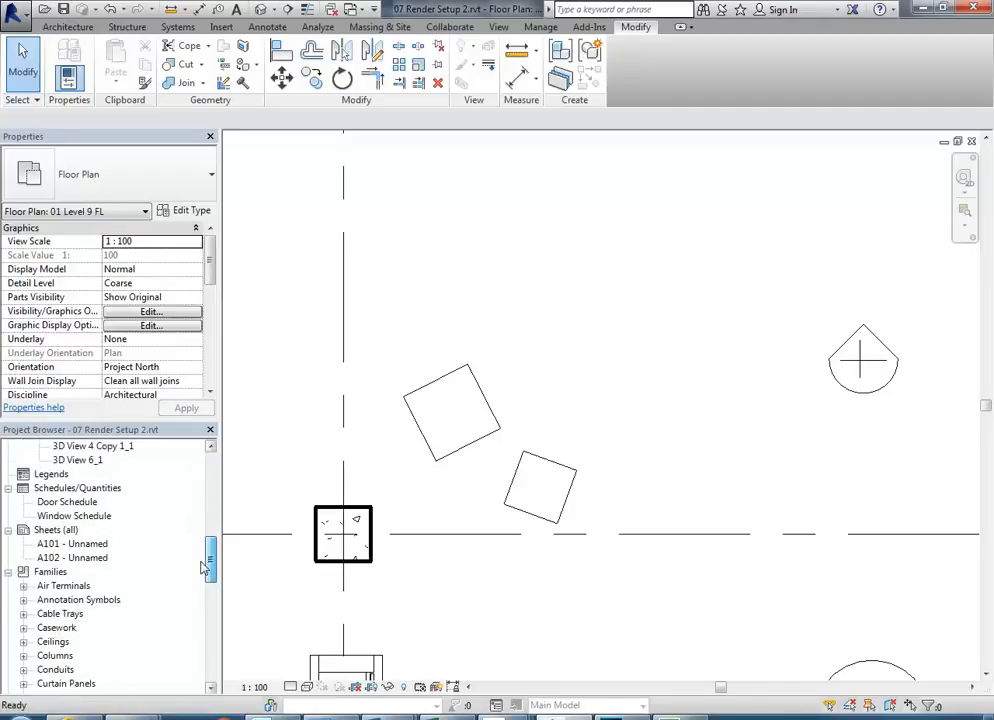
pyautogui.doubleClick(70, 560)
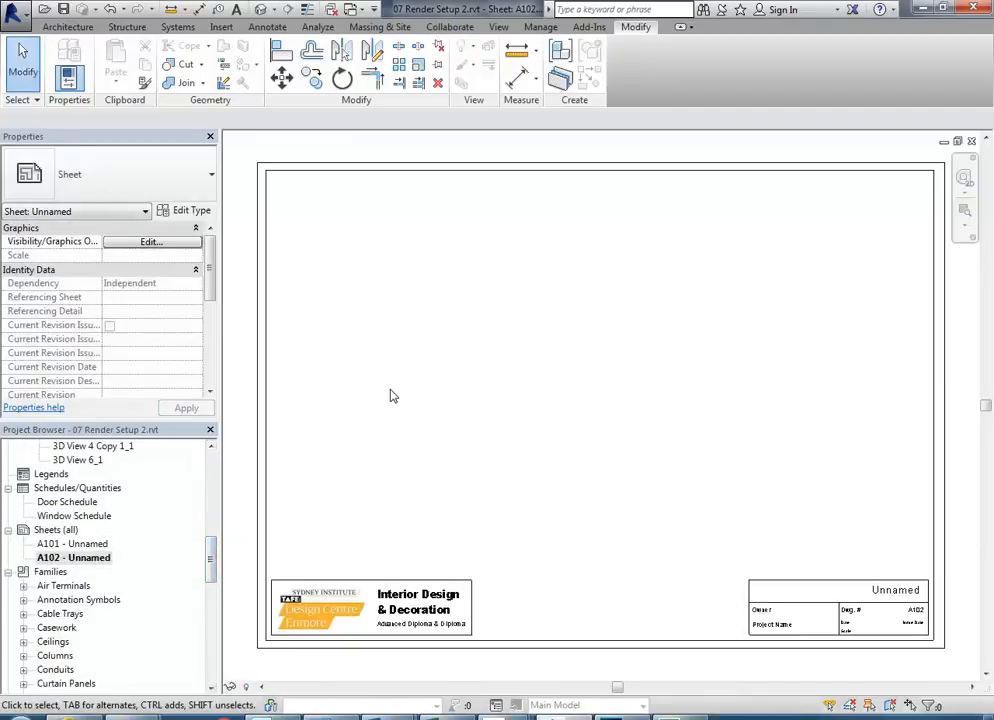
pyautogui.click(341, 175)
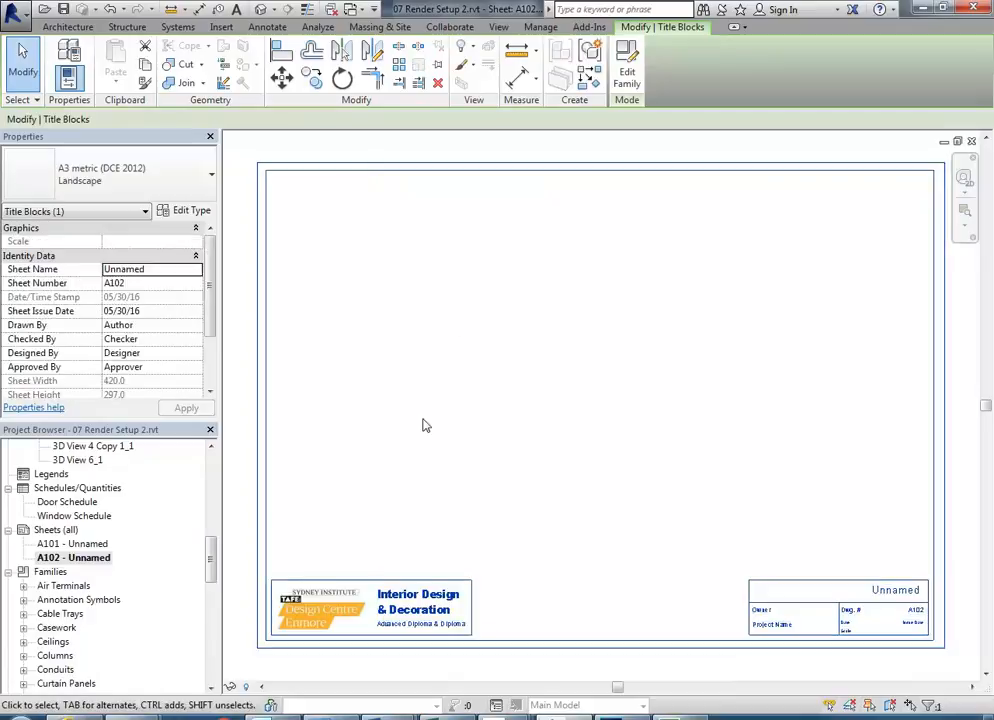
pyautogui.click(108, 172)
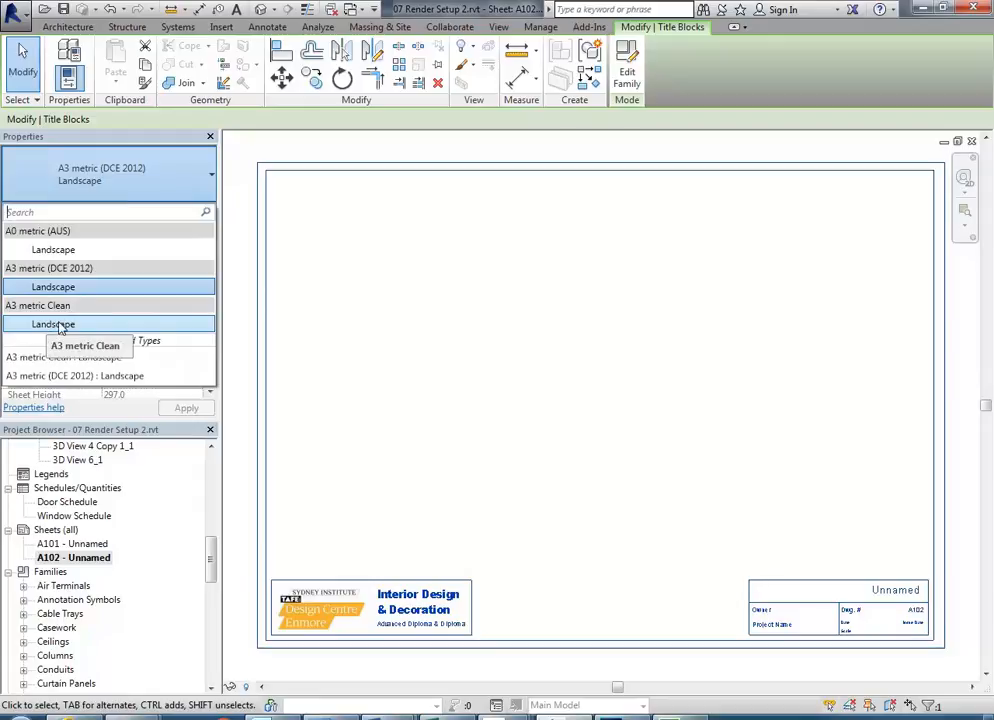
pyautogui.click(60, 325)
# - Fill in the titleblock's Owner with the owner's name and Project Name 'Elizabeth St Office'
pyautogui.click(568, 439)
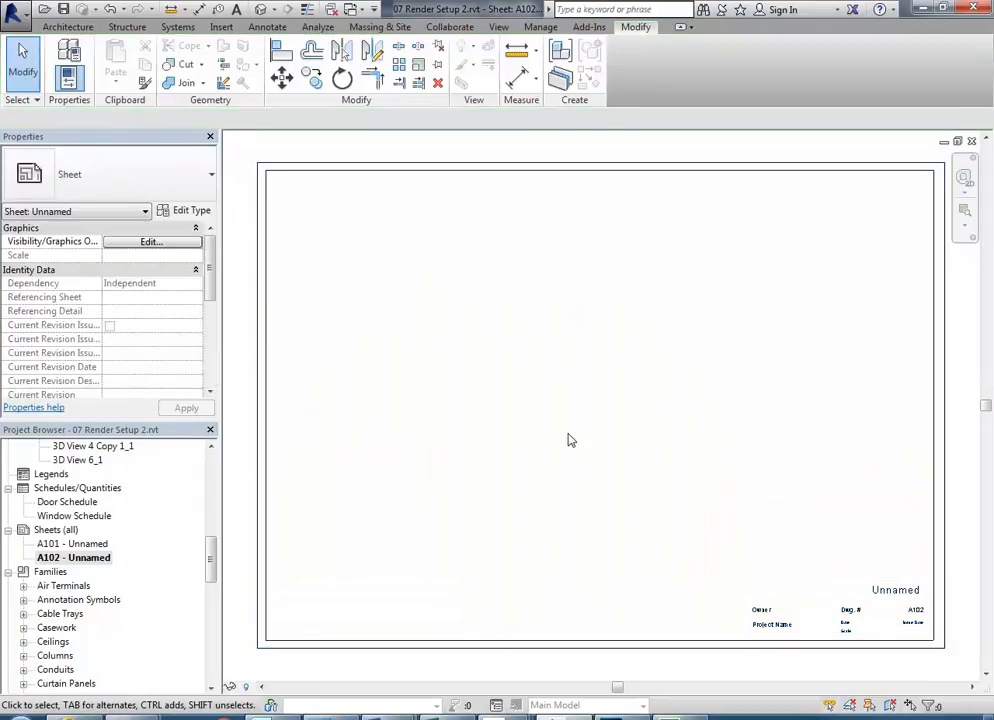
pyautogui.scroll(5, 623, 470)
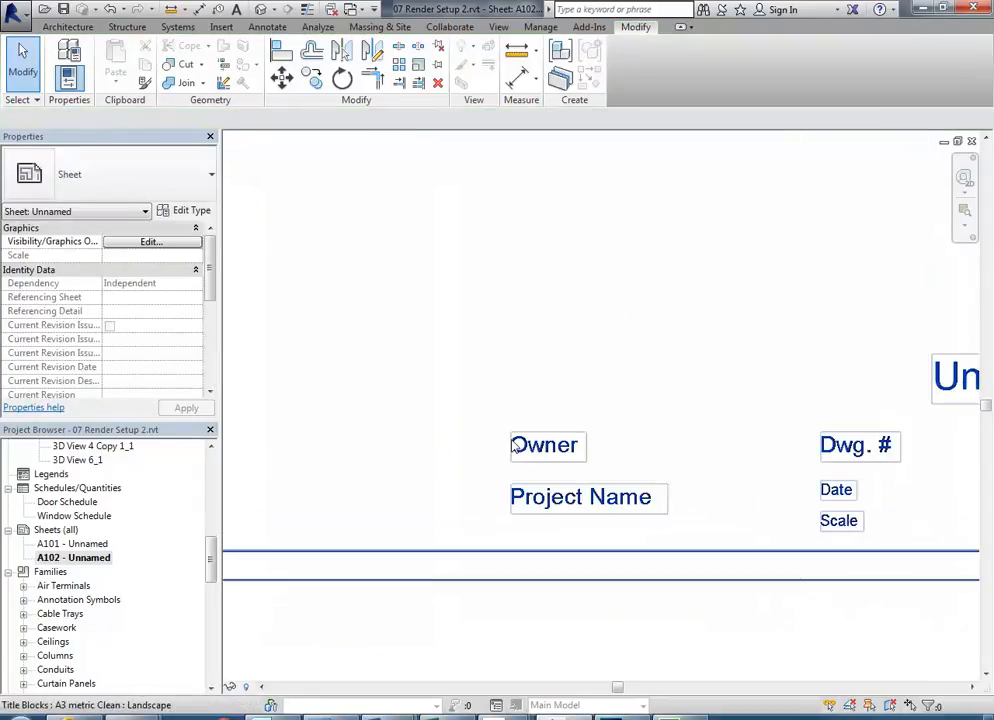
pyautogui.click(560, 457)
pyautogui.click(560, 457)
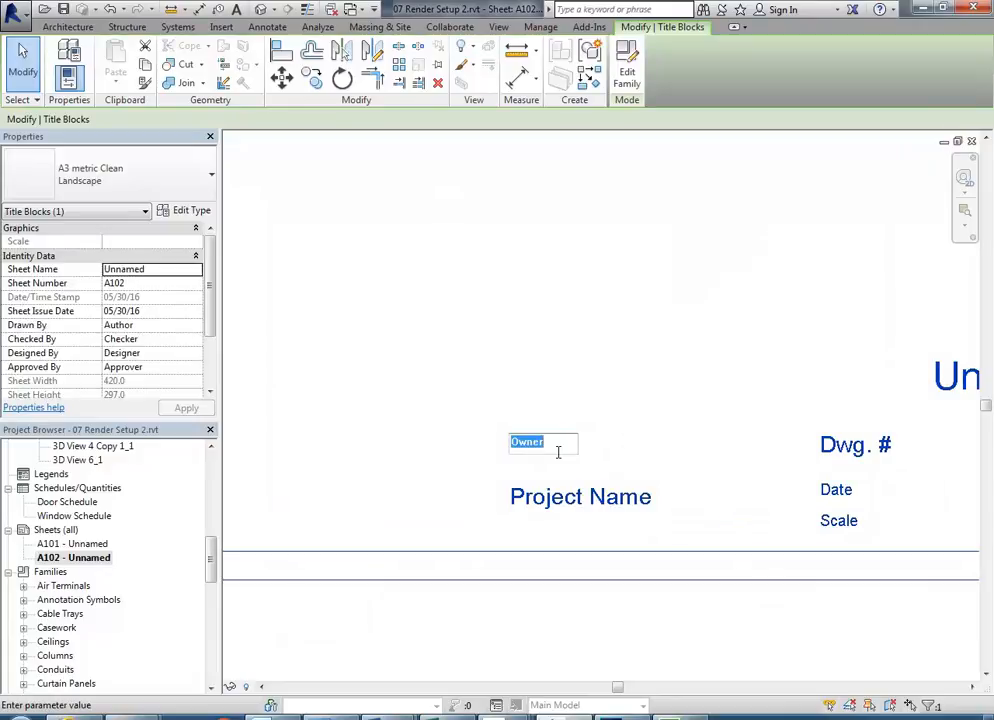
pyautogui.press('Return')
pyautogui.click(584, 498)
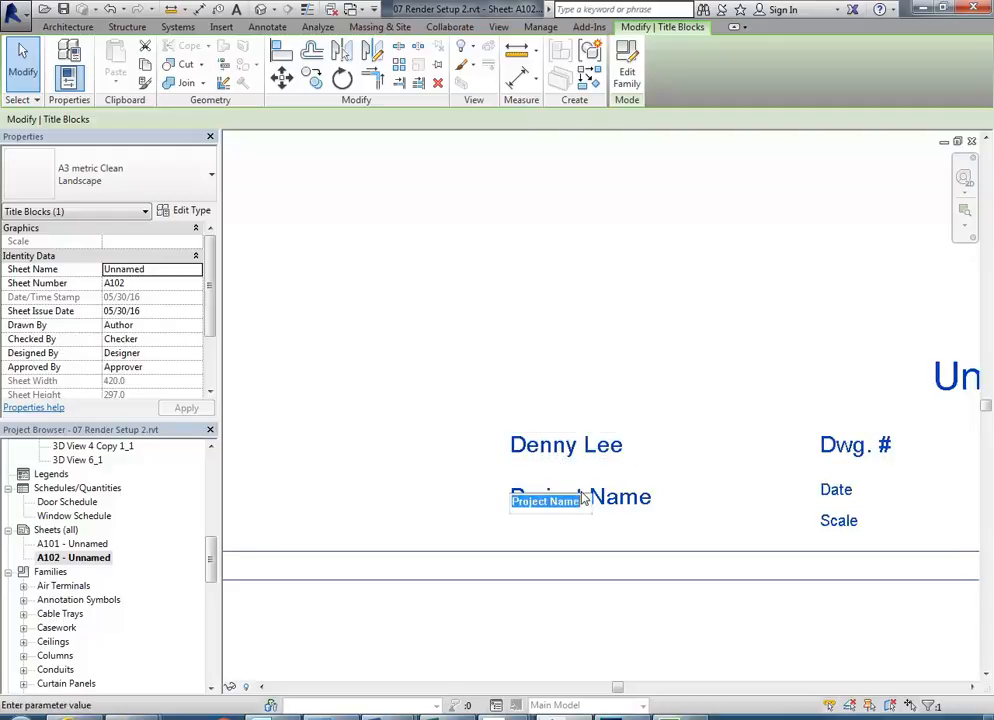
pyautogui.write('Elizabeth St')
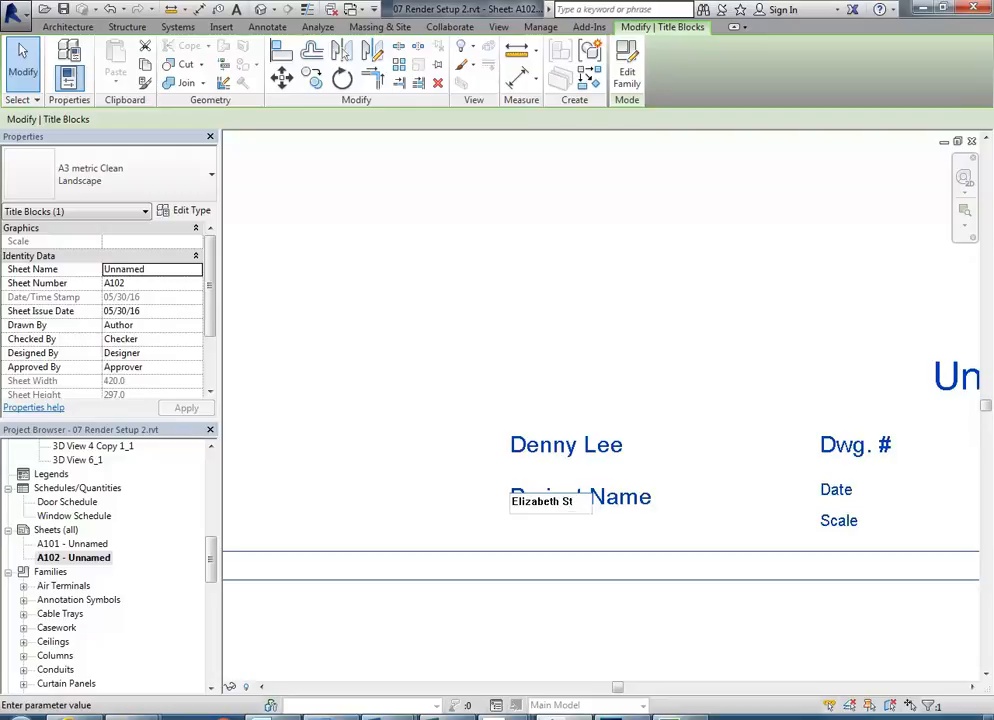
pyautogui.write(' Office')
pyautogui.press('Return')
# - Rename the sheet from Unnamed to 'Cover' and change its number from A102 to 100
pyautogui.click(681, 368)
pyautogui.moveTo(693, 373); pyautogui.dragTo(504, 401)
pyautogui.click(789, 410)
pyautogui.click(789, 410)
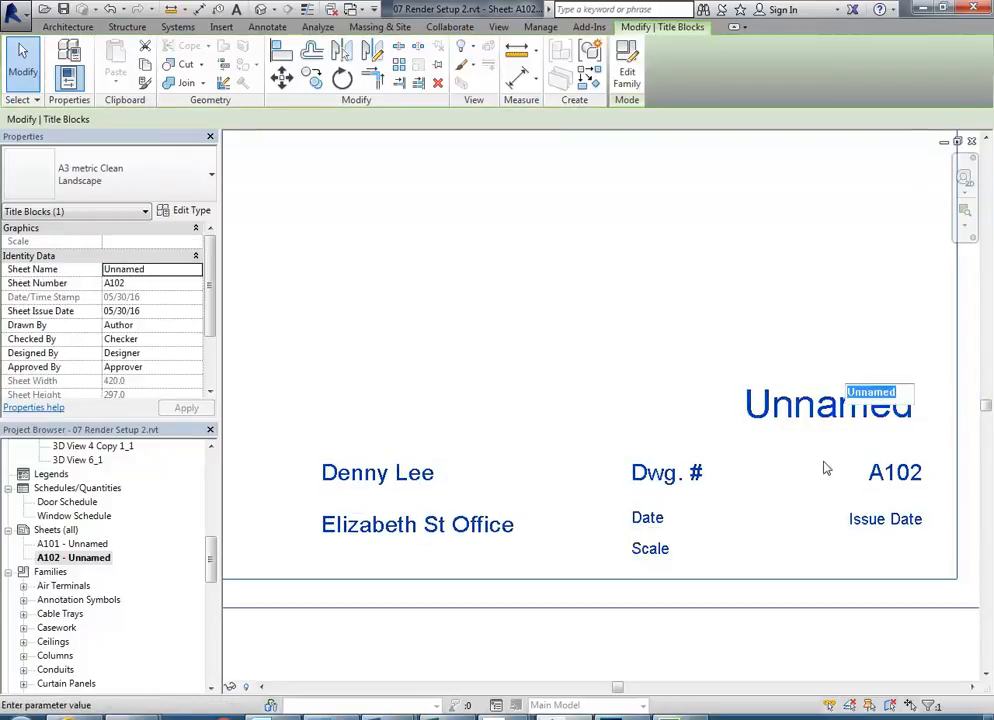
pyautogui.write('Cover')
pyautogui.click(823, 468)
pyautogui.scroll(3, 768, 437)
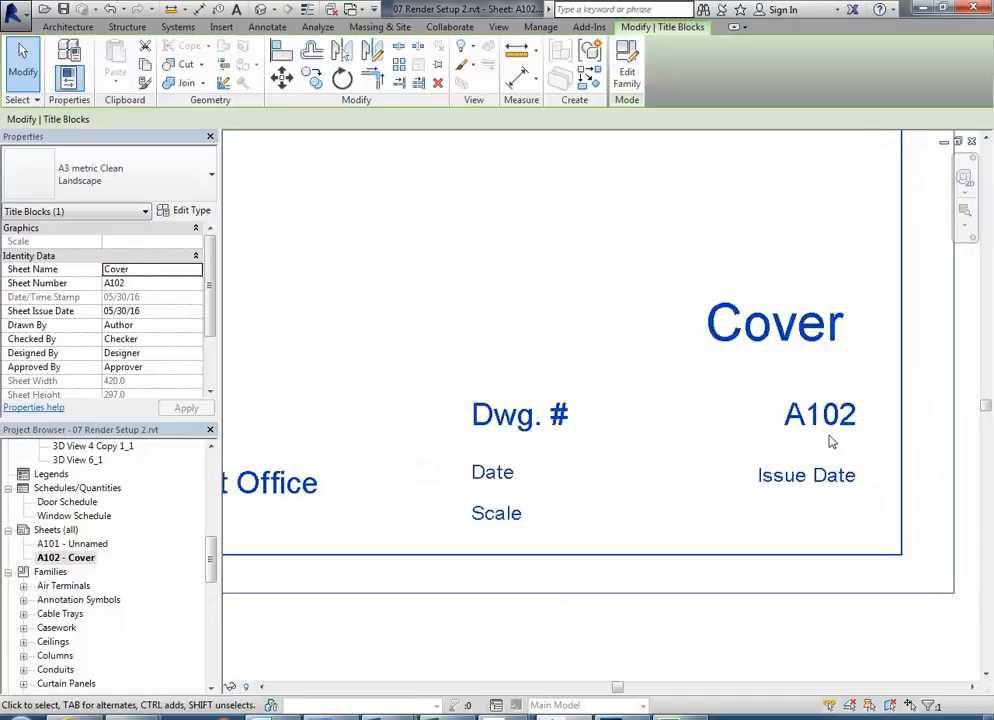
pyautogui.scroll(-3, 775, 467)
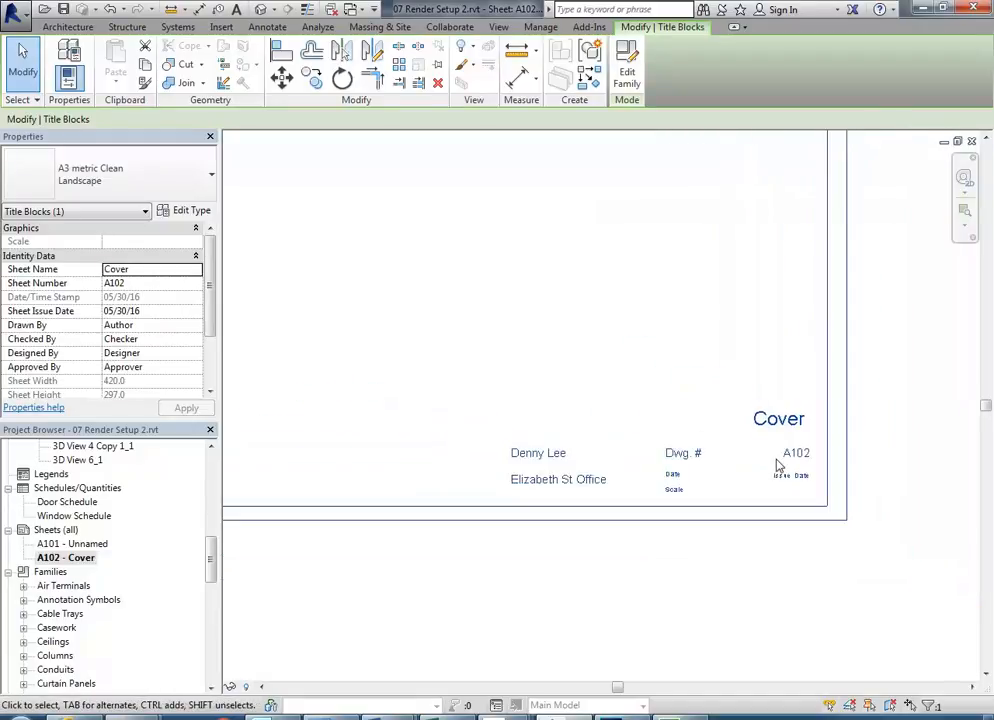
pyautogui.click(792, 453)
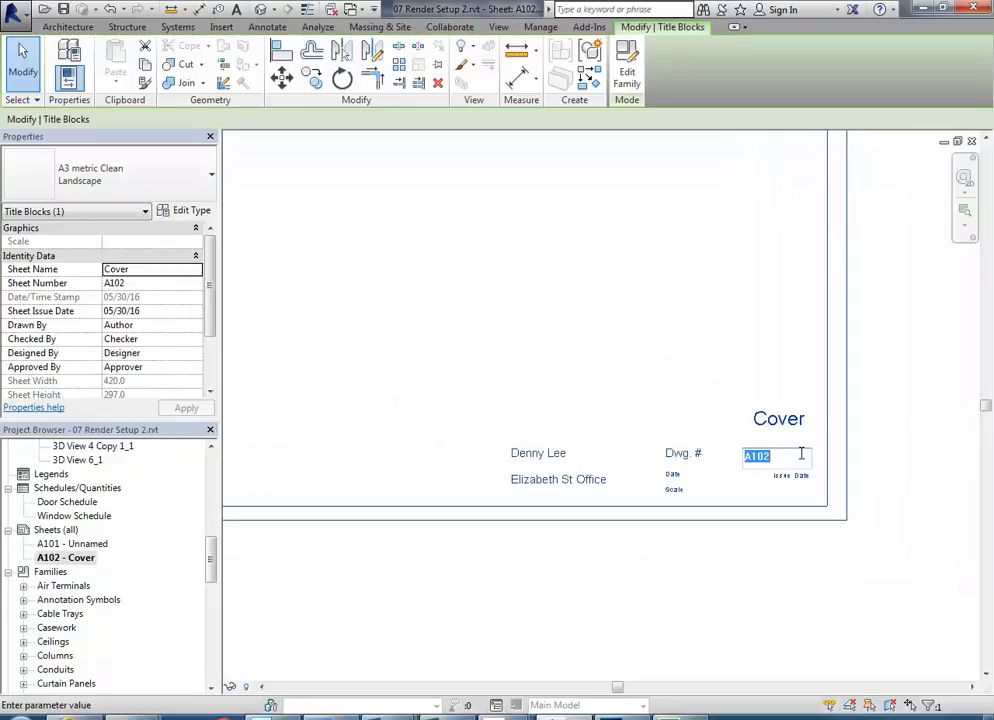
pyautogui.write('1')
pyautogui.press('Return')
# - Zoom and pan around the sheet to review the completed titleblock
pyautogui.click(546, 372)
pyautogui.scroll(-3, 566, 335)
pyautogui.moveTo(556, 332); pyautogui.dragTo(665, 489)
pyautogui.scroll(-2, 650, 425)
pyautogui.scroll(3, 690, 452)
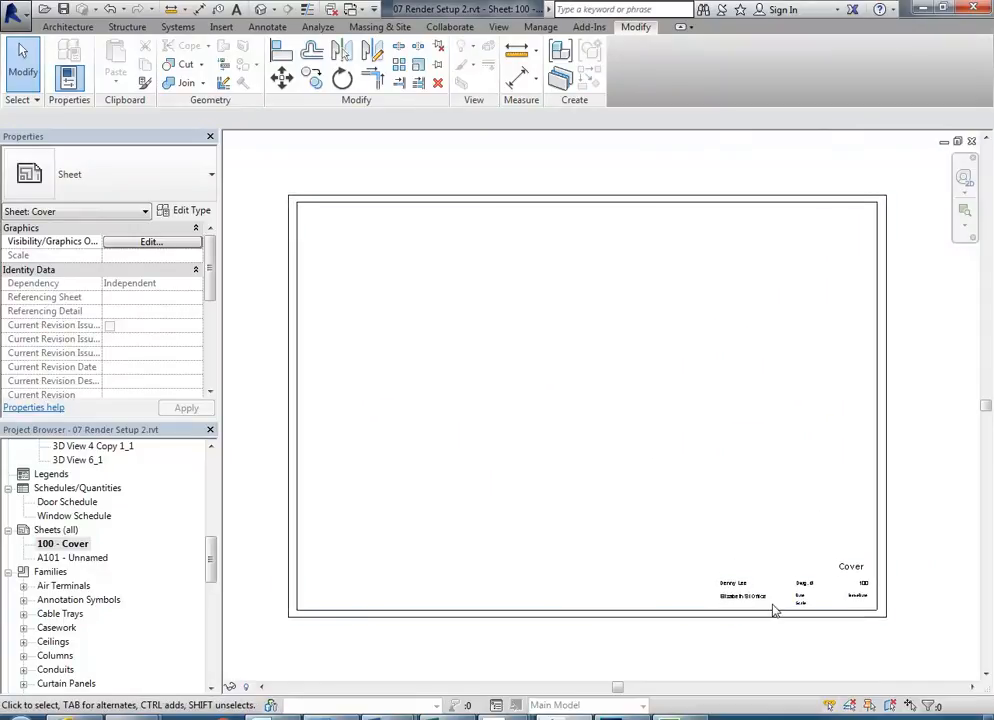
pyautogui.moveTo(539, 428); pyautogui.dragTo(544, 444)
pyautogui.scroll(6, 727, 604)
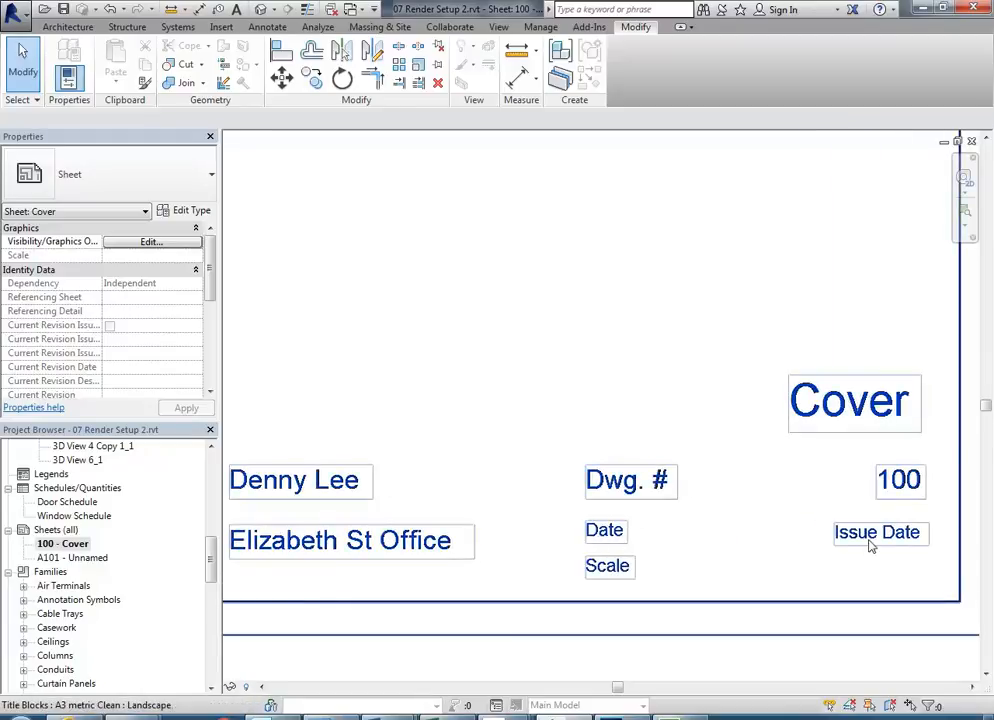
pyautogui.scroll(-5, 870, 545)
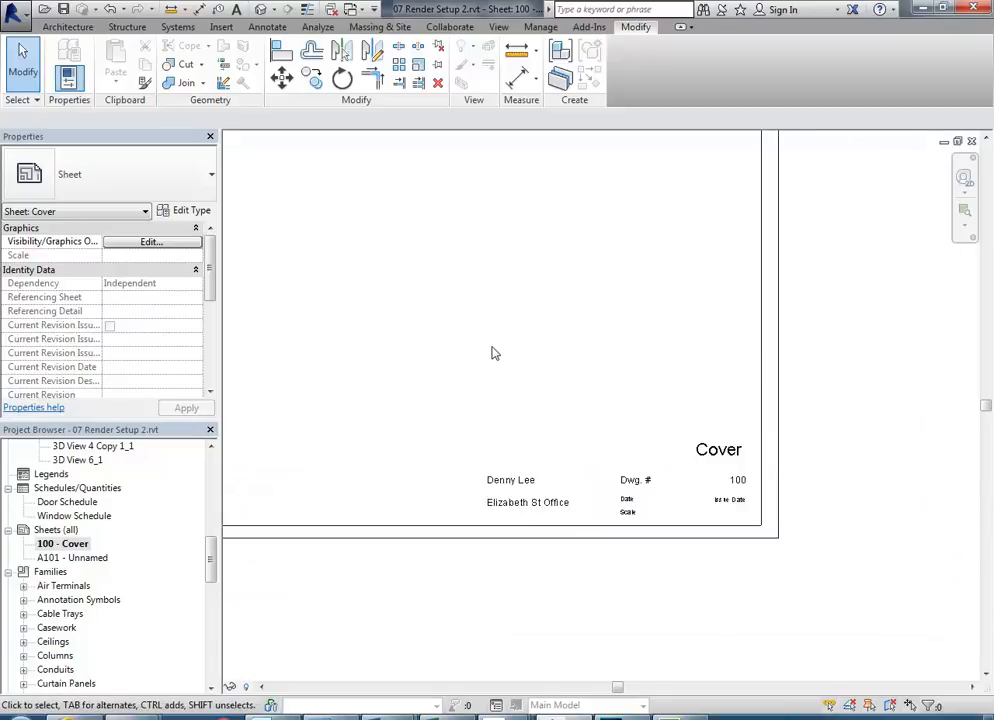
pyautogui.scroll(-3, 728, 493)
pyautogui.scroll(2, 723, 490)
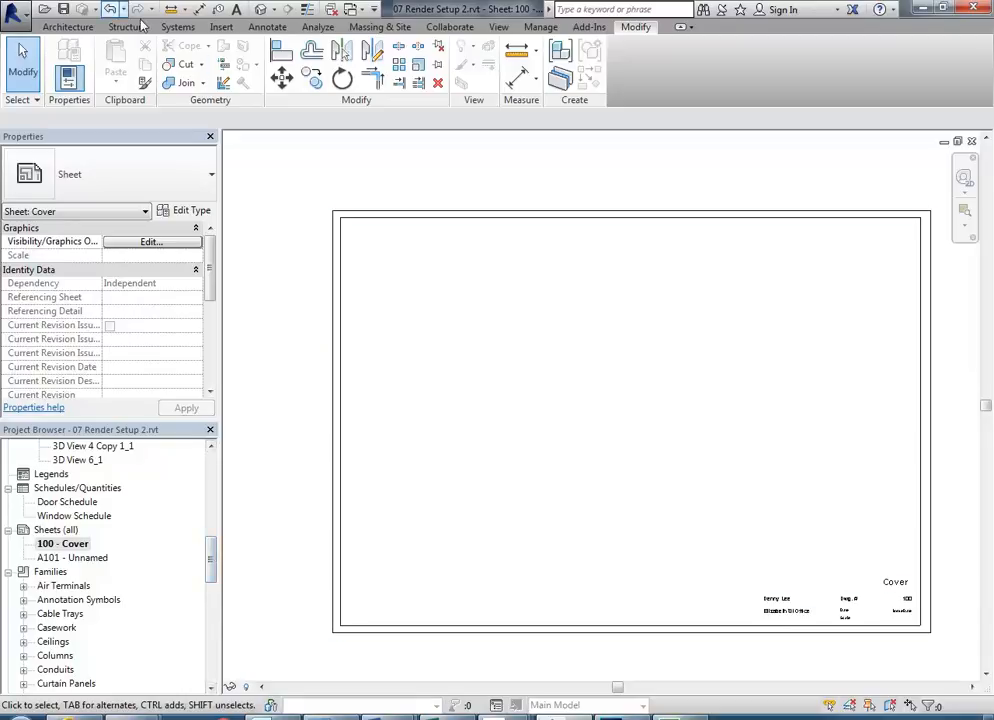
# - Import the image Interior 1.tif from the 2016 > CAD 2 > Elizabeth St Office folder
pyautogui.click(222, 27)
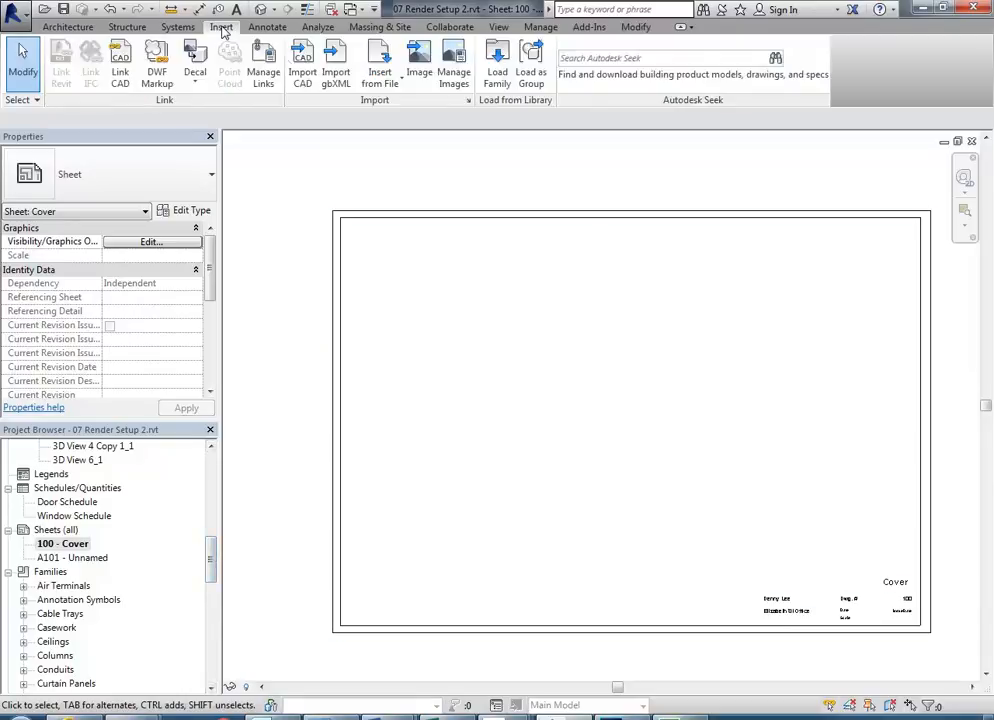
pyautogui.click(420, 70)
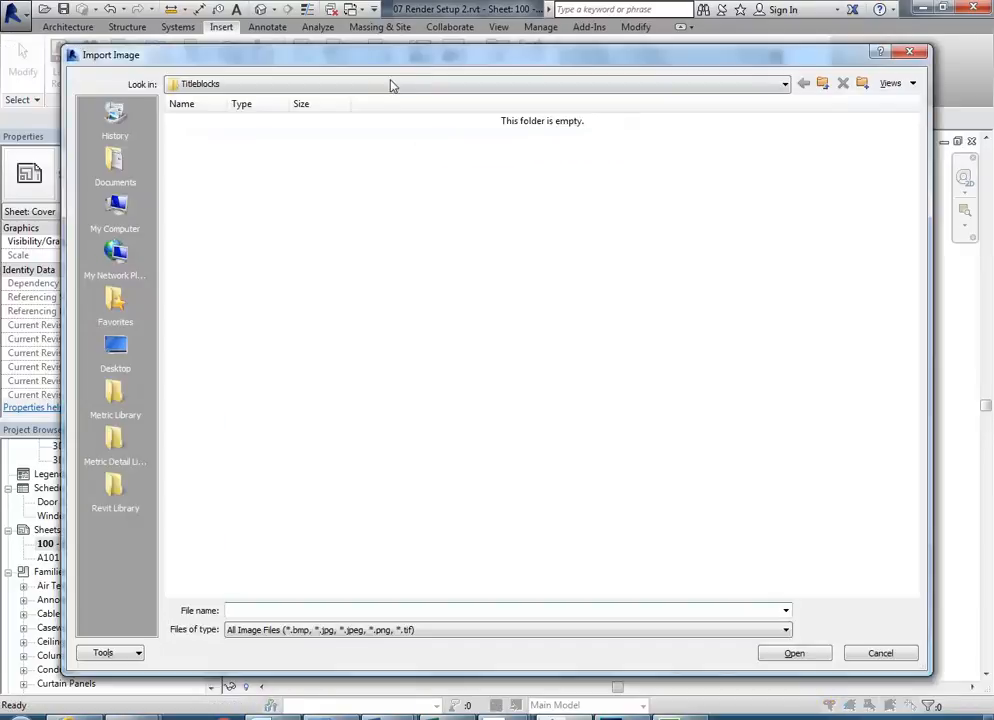
pyautogui.click(416, 85)
pyautogui.click(296, 202)
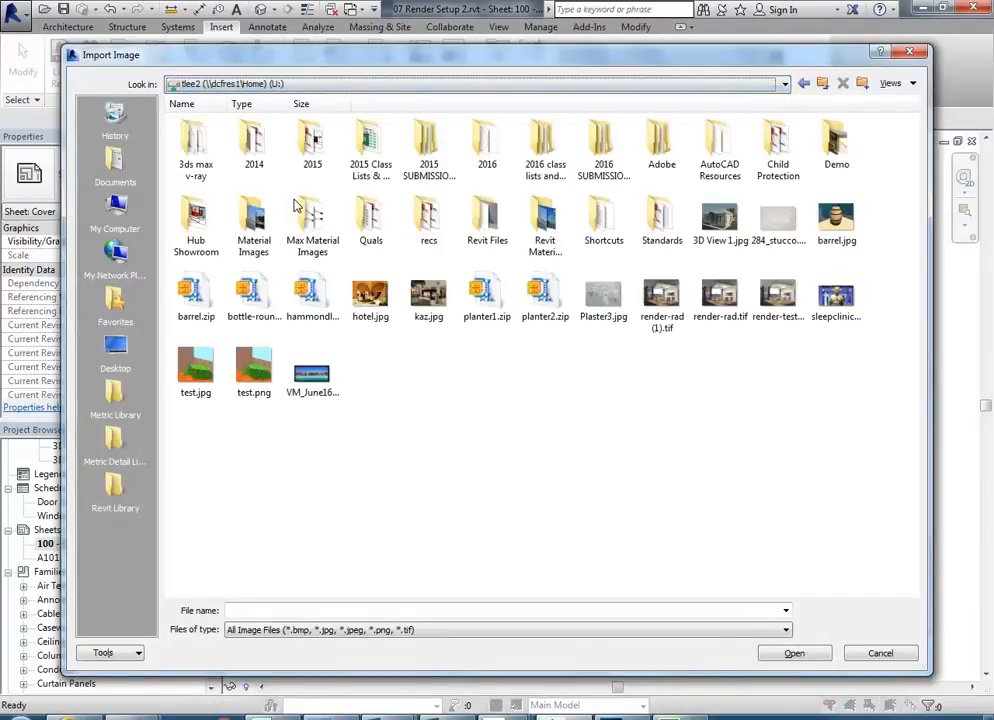
pyautogui.doubleClick(489, 145)
pyautogui.doubleClick(312, 146)
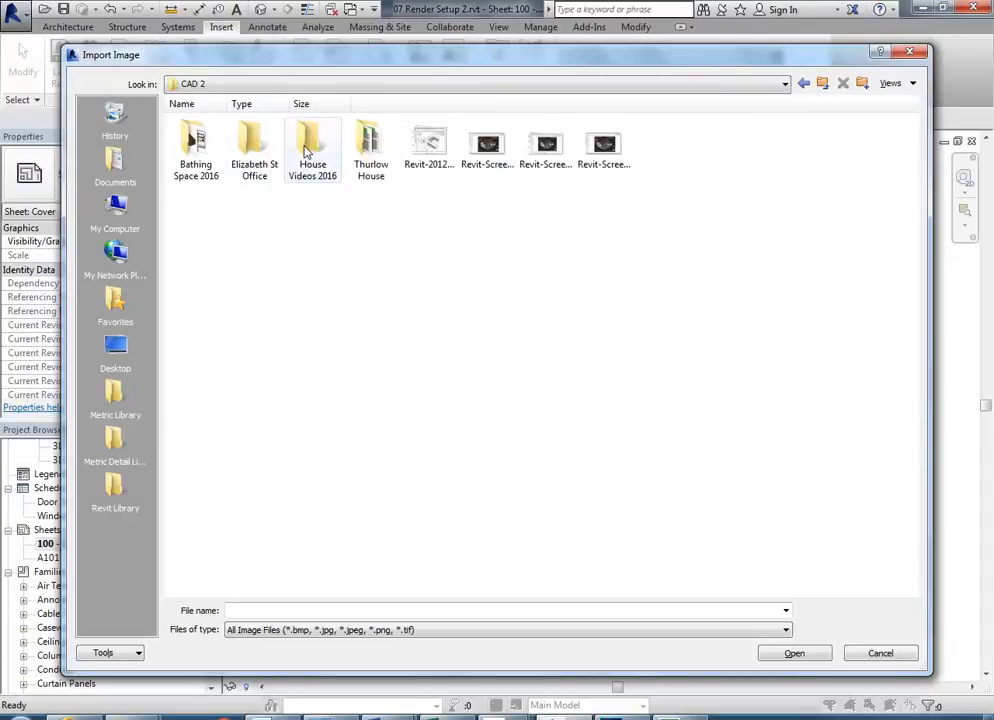
pyautogui.doubleClick(250, 145)
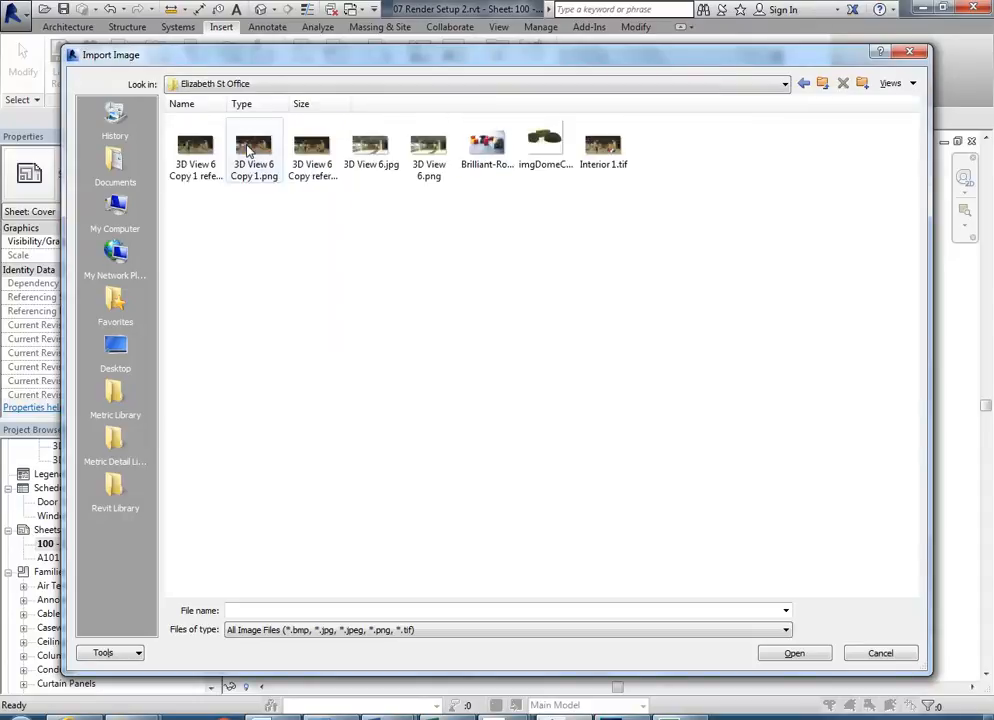
pyautogui.click(599, 148)
pyautogui.doubleClick(603, 150)
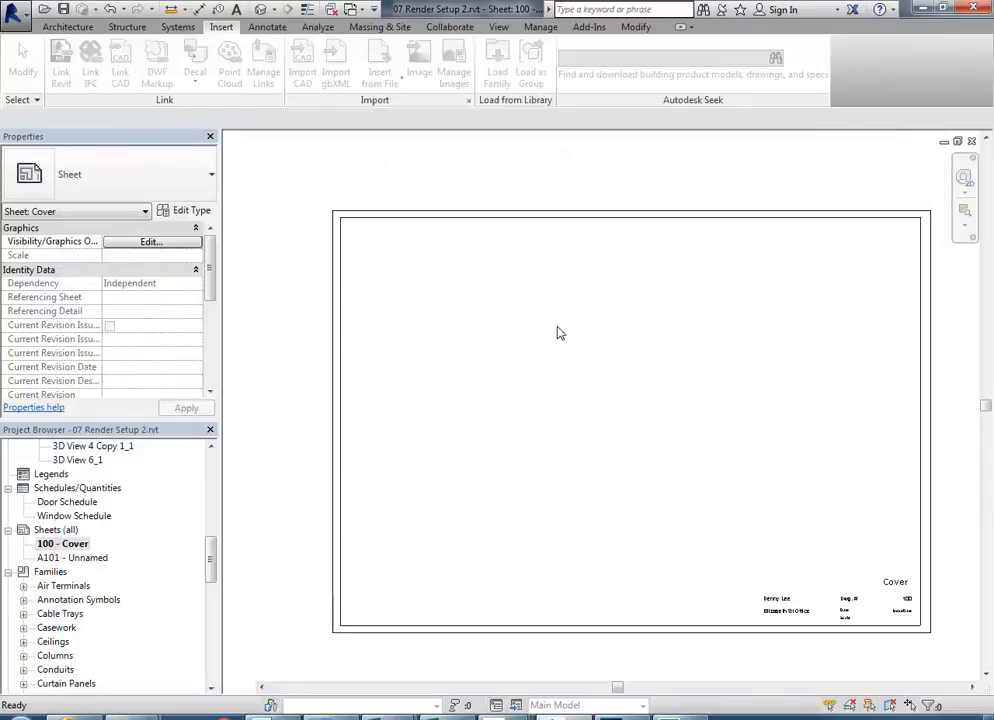
# - Place the render above the titleblock, then check its size, about 307.3 by 154.2
pyautogui.click(606, 366)
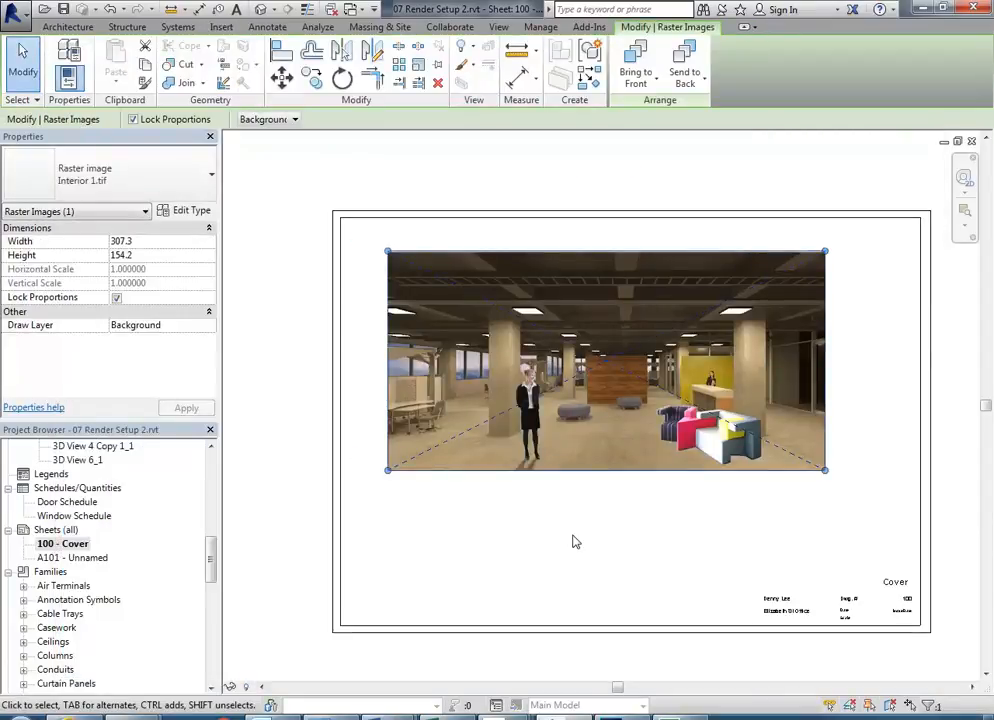
pyautogui.moveTo(603, 344); pyautogui.dragTo(635, 382)
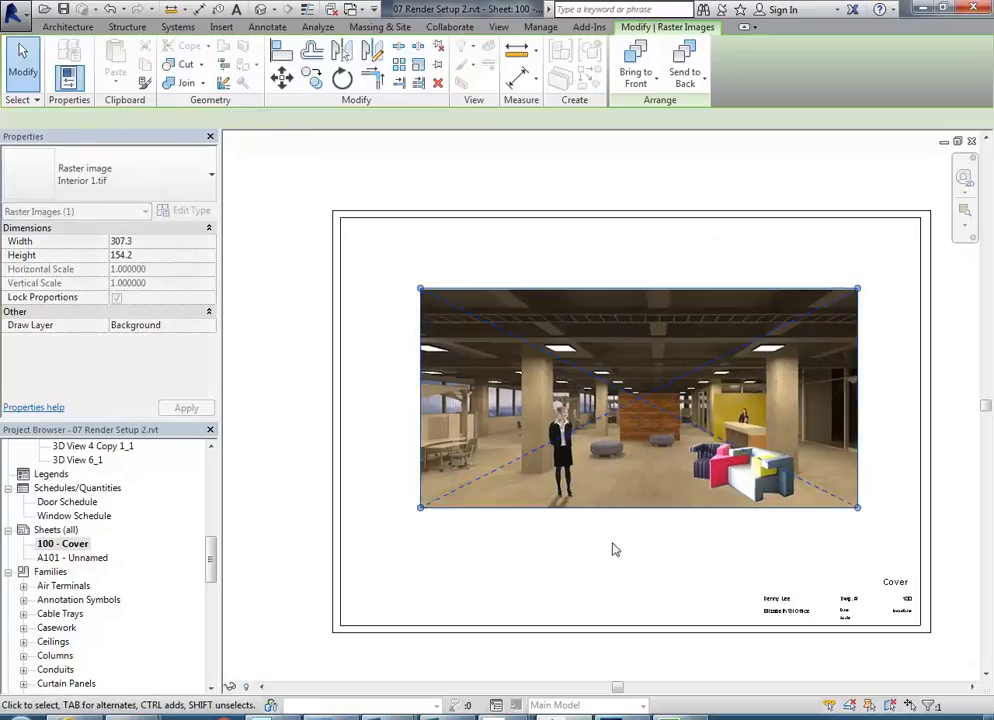
pyautogui.click(607, 540)
pyautogui.scroll(2, 600, 542)
pyautogui.moveTo(599, 541); pyautogui.dragTo(579, 539)
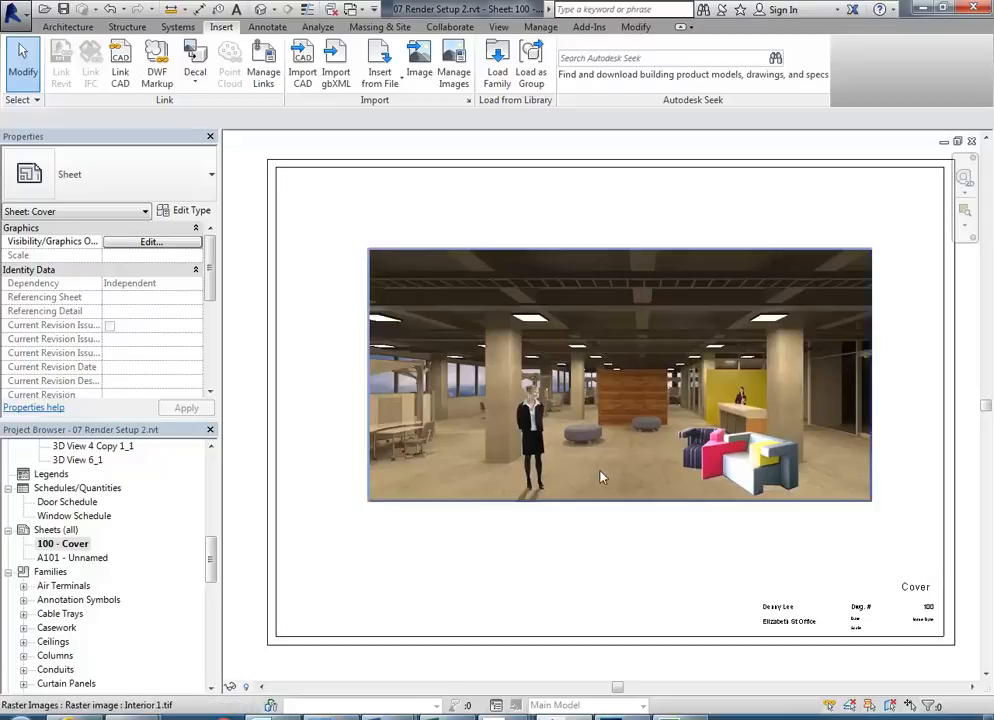
pyautogui.click(482, 448)
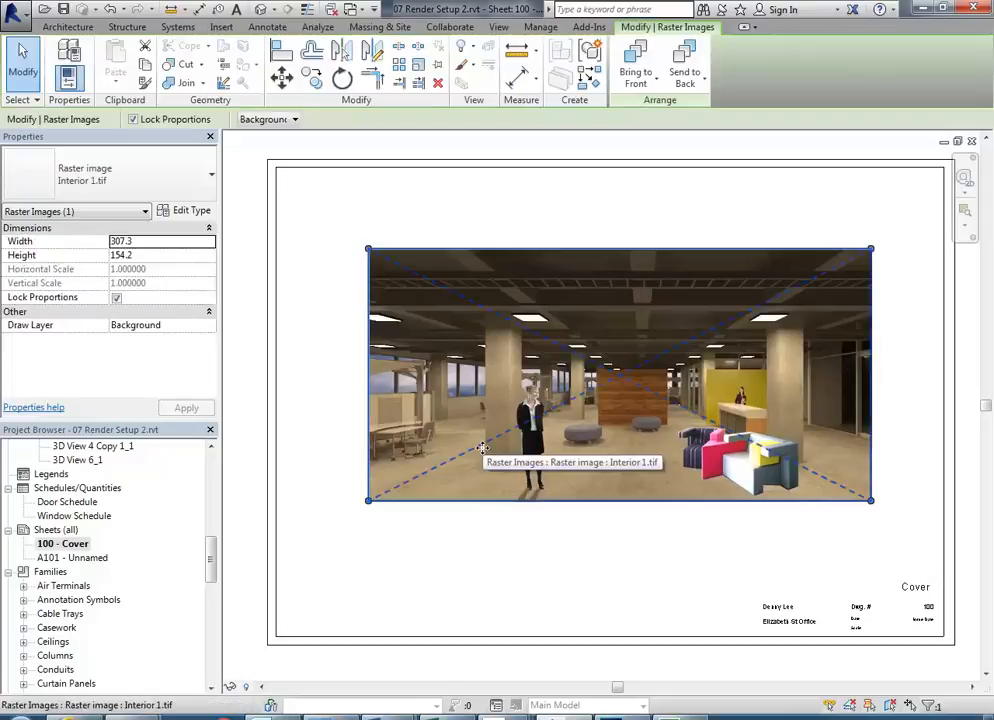
pyautogui.click(479, 231)
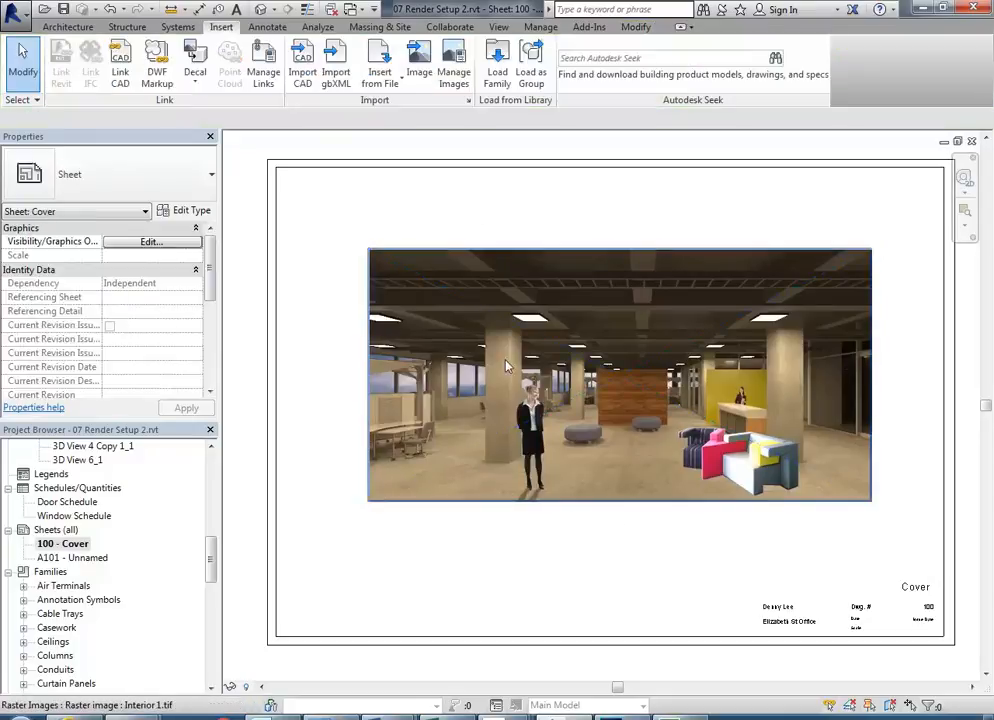
pyautogui.click(391, 302)
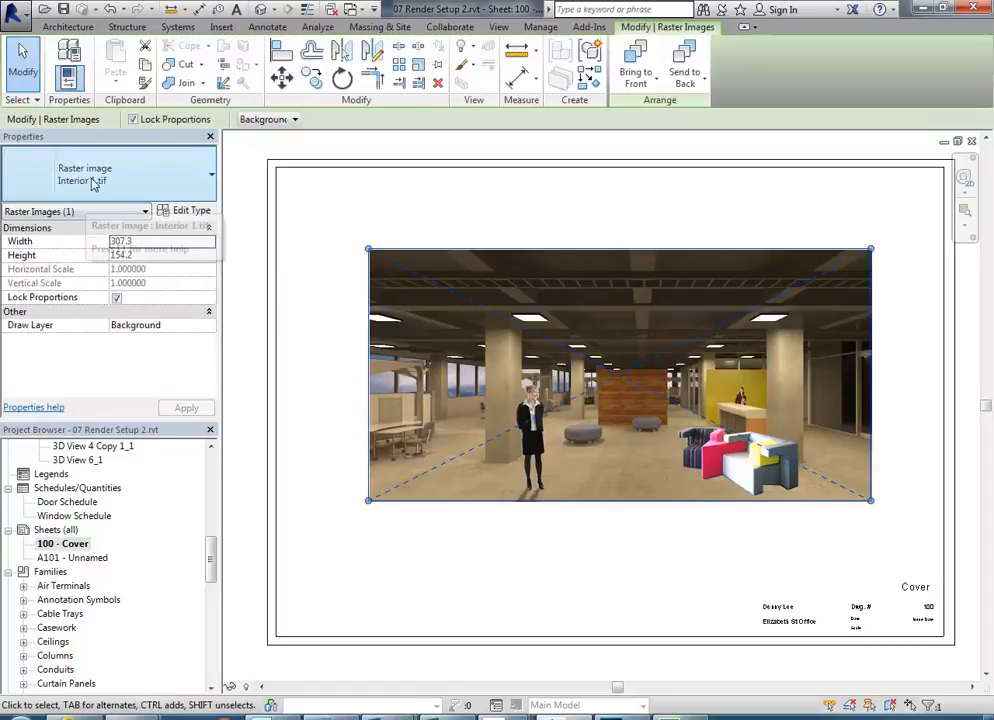
pyautogui.click(517, 233)
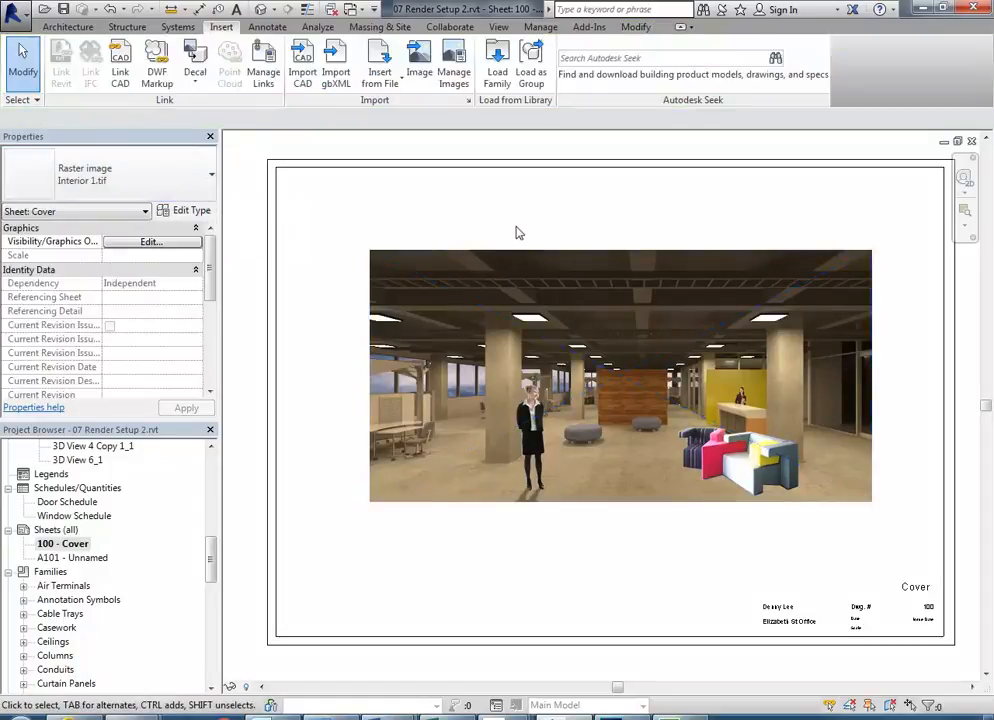
# - Add an Arial 5.0mm text note 'Interior Perspective 1' in a box below the render
pyautogui.click(268, 28)
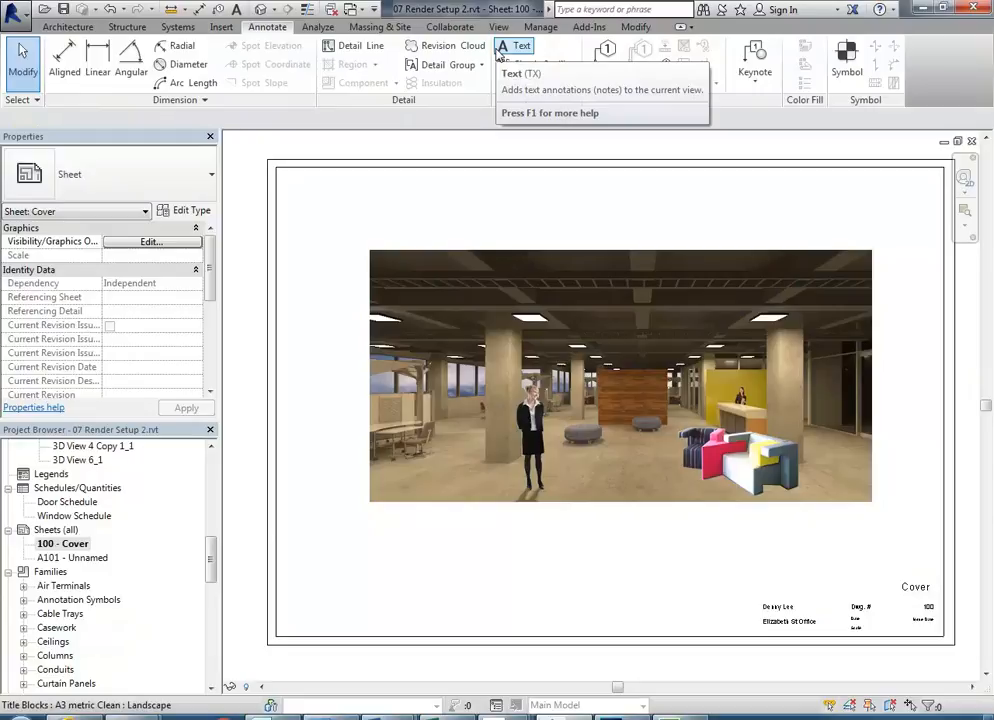
pyautogui.click(62, 27)
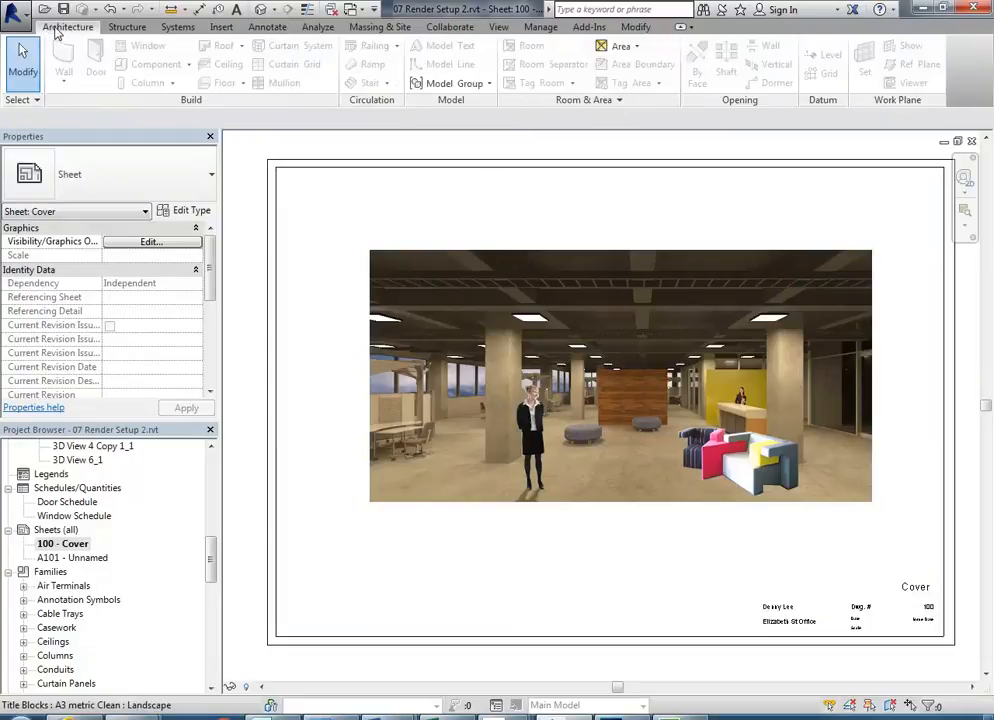
pyautogui.click(267, 27)
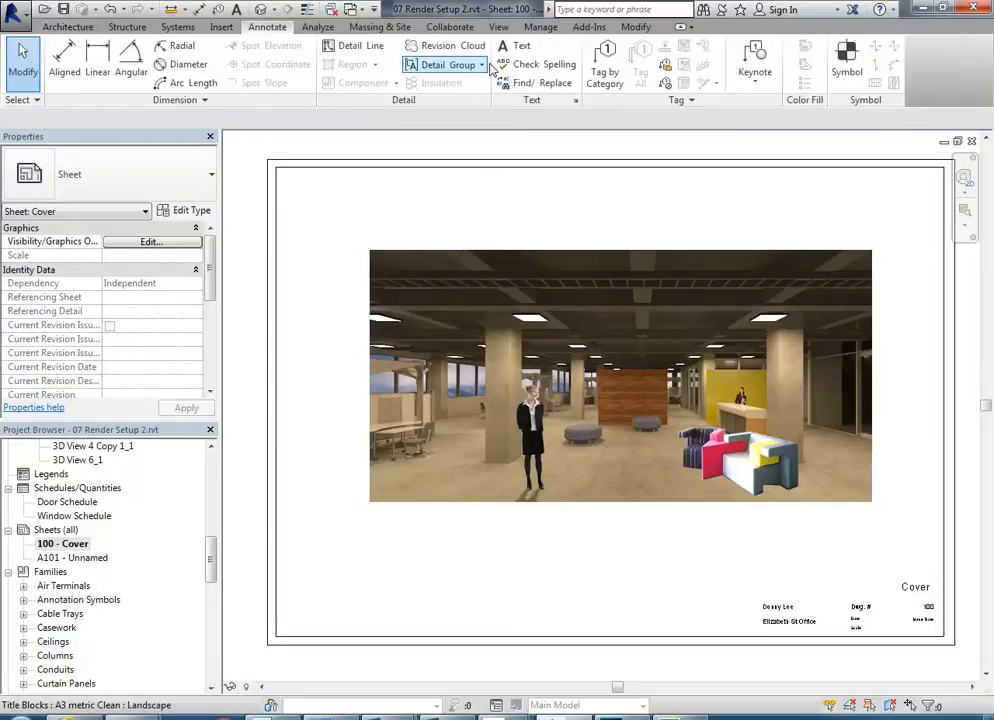
pyautogui.click(516, 46)
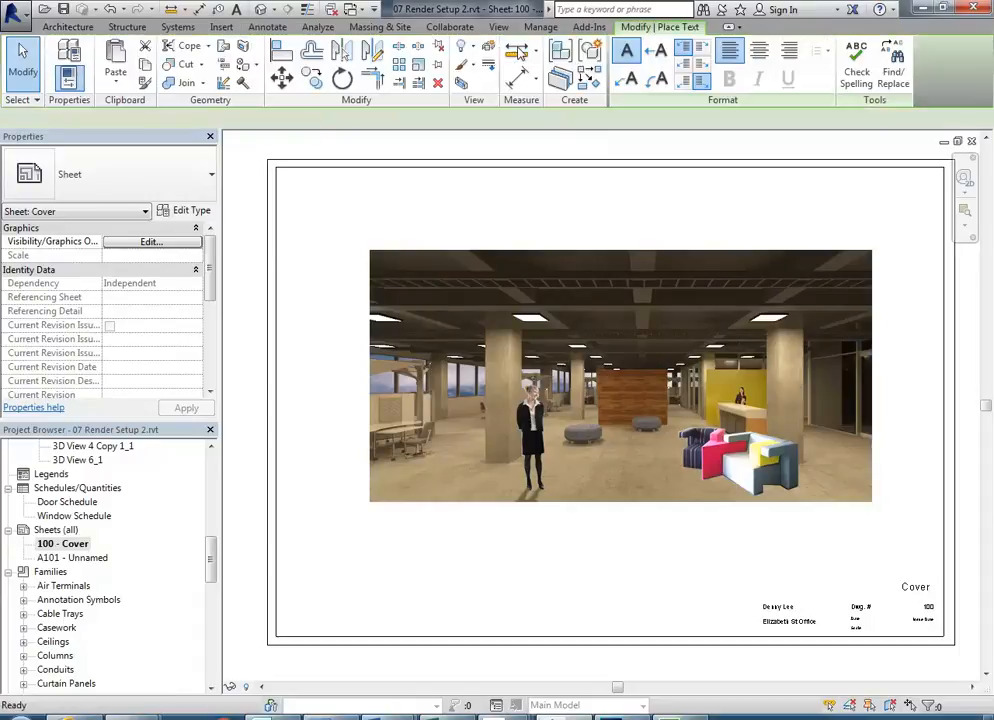
pyautogui.click(101, 180)
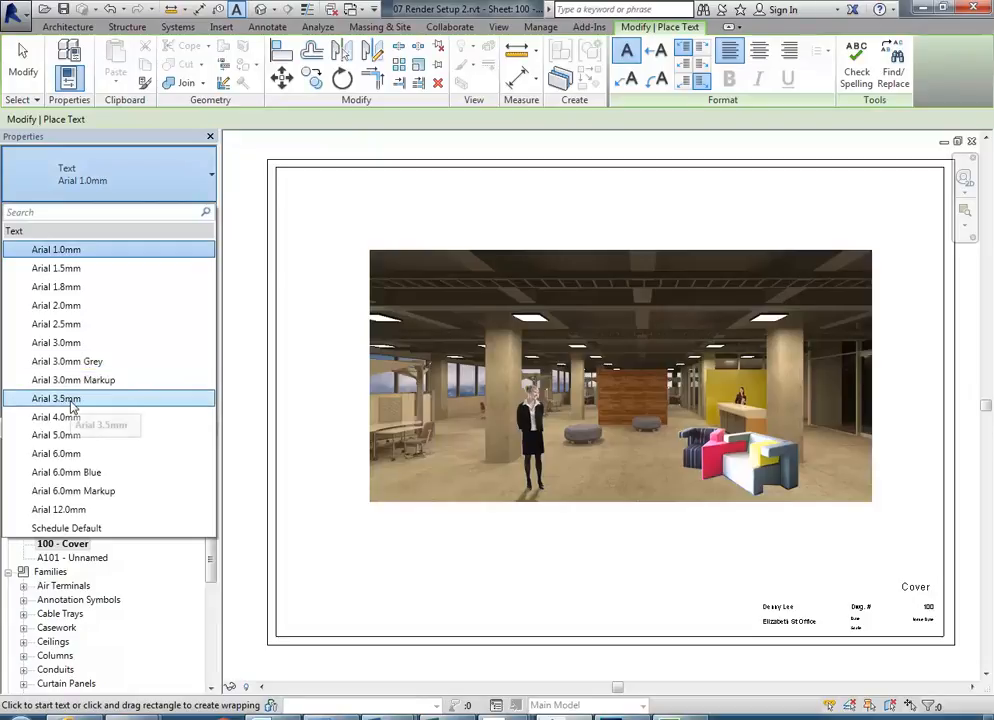
pyautogui.click(64, 436)
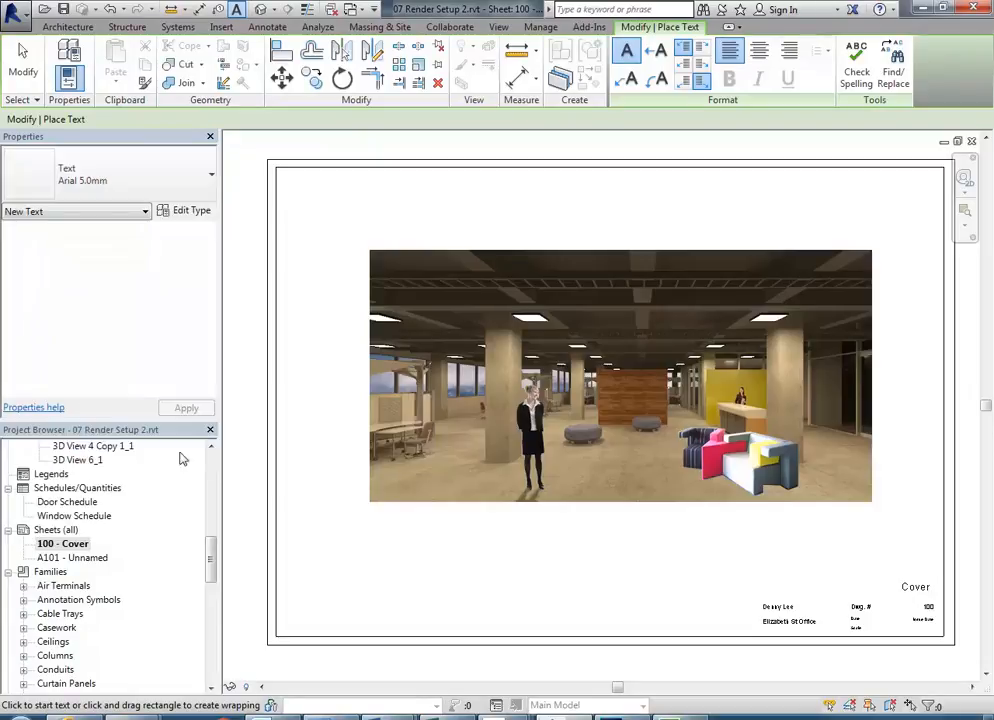
pyautogui.moveTo(370, 509); pyautogui.dragTo(639, 540)
pyautogui.write('Inter')
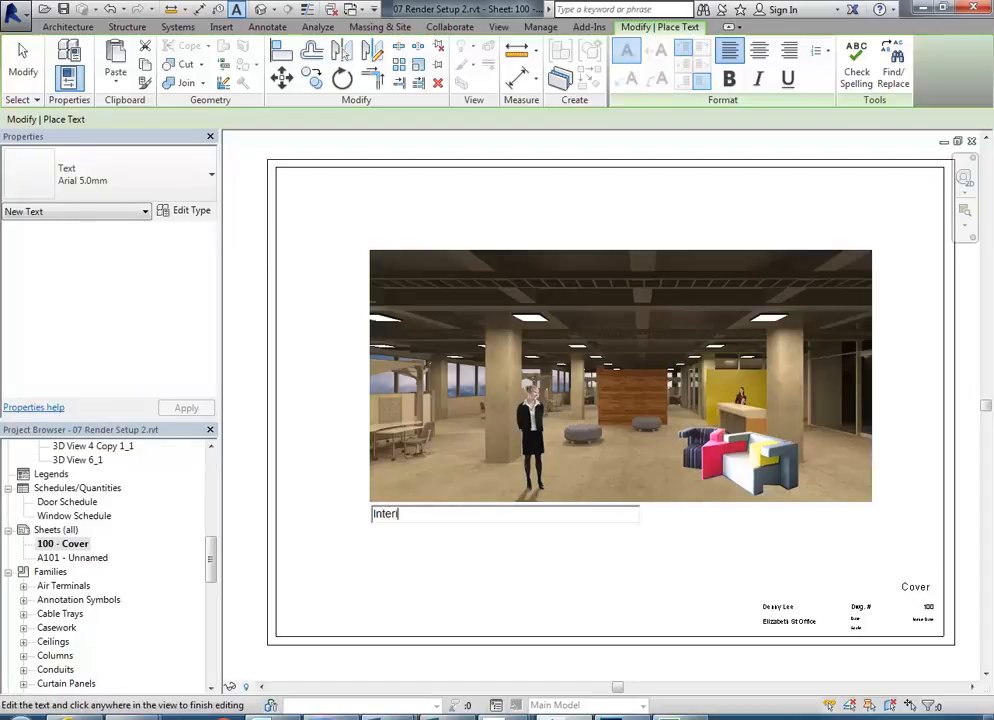
pyautogui.write('ior')
pyautogui.click(501, 594)
pyautogui.click(501, 594)
pyautogui.press('Escape')
pyautogui.press('Escape')
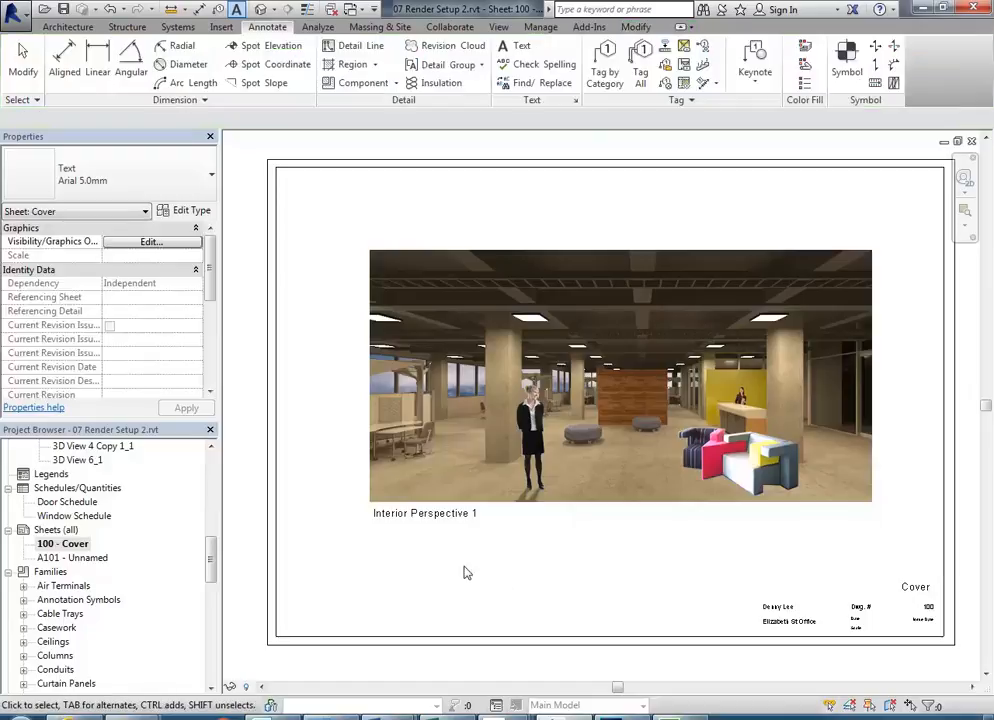
# - Change the caption's text type to Arial 3.5mm
pyautogui.click(433, 524)
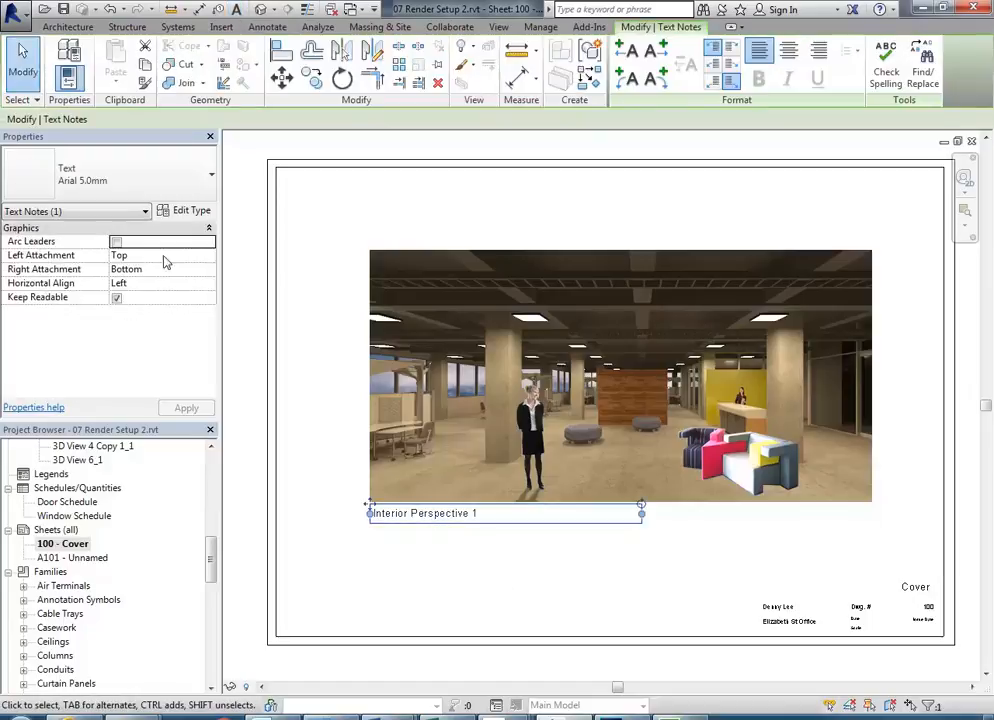
pyautogui.click(162, 171)
pyautogui.click(113, 404)
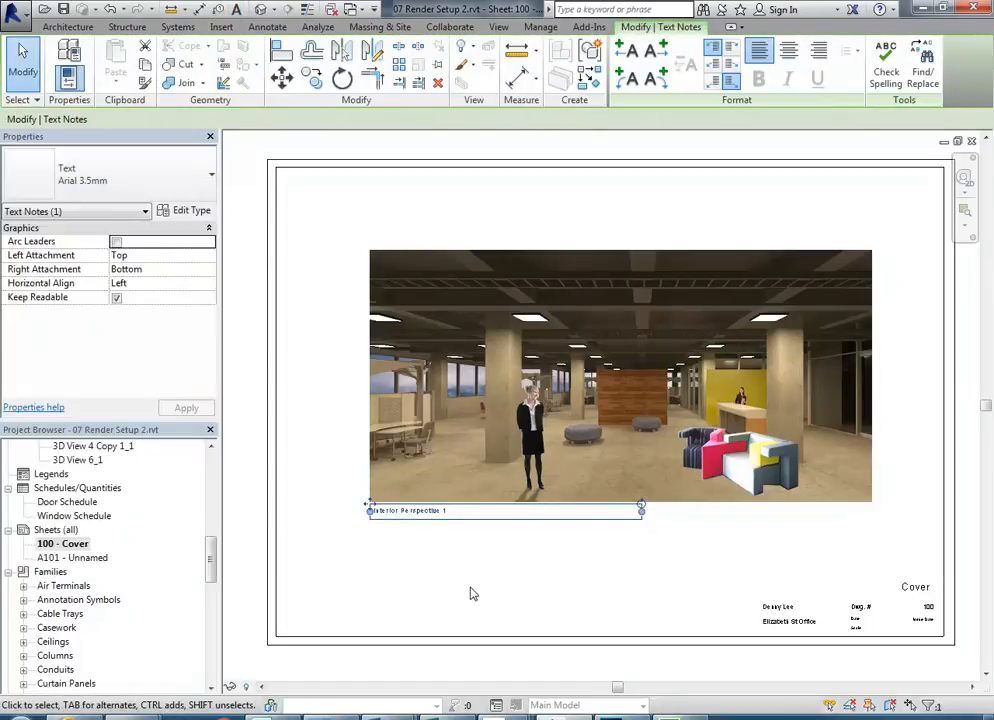
pyautogui.click(437, 572)
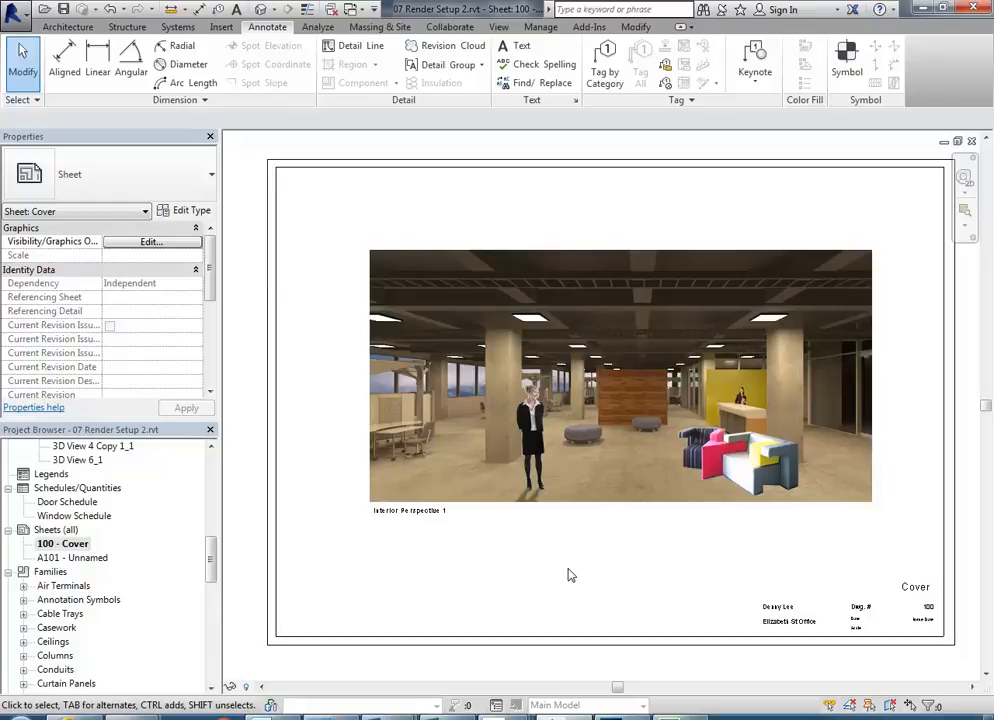
# - Preview the Photoshop window with Interior 1.psd from its taskbar thumbnail
pyautogui.moveTo(621, 716)
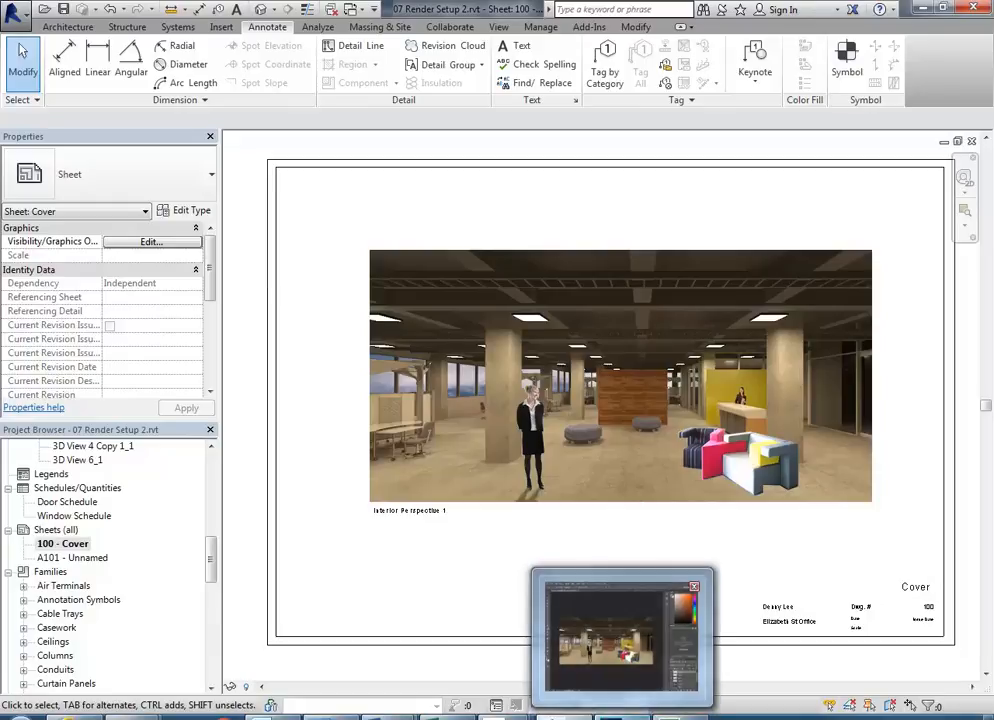
pyautogui.moveTo(604, 632)
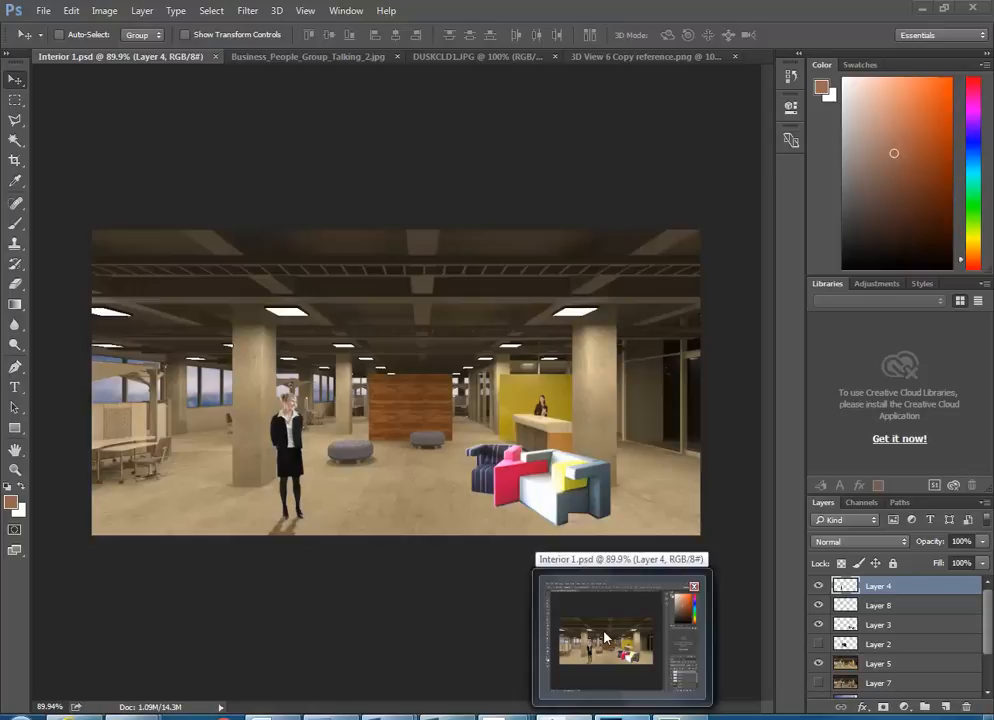